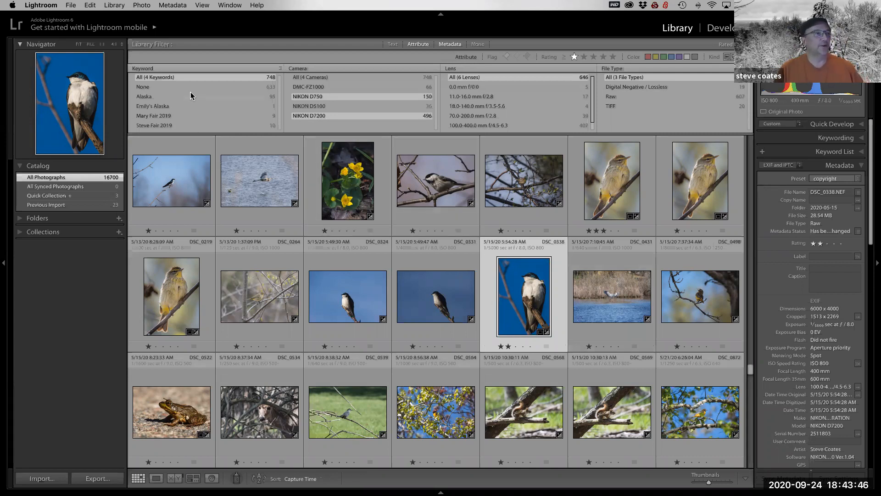
Create a new catalog named FPCC LR Presentation in the Lightroom Presentation folder.
{"action": "left_click", "coordinate": [69, 6]}
{"action": "mouse_move", "coordinate": [90, 5]}
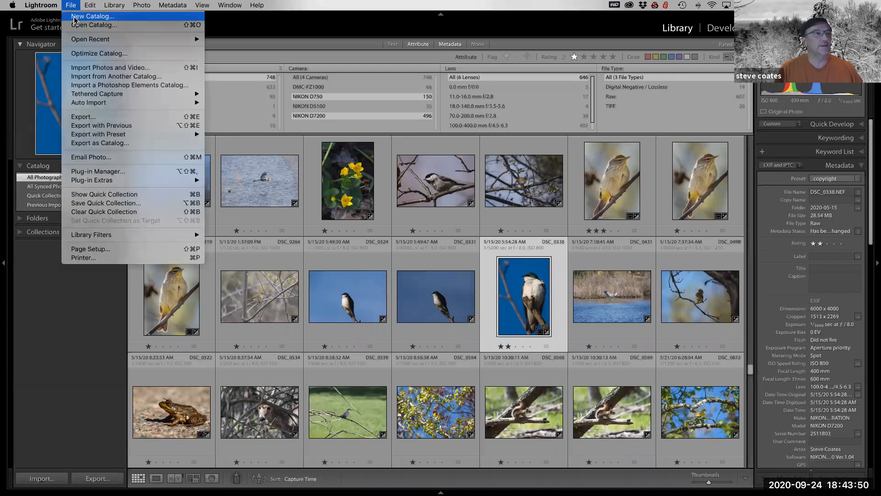
{"action": "left_click", "coordinate": [307, 218]}
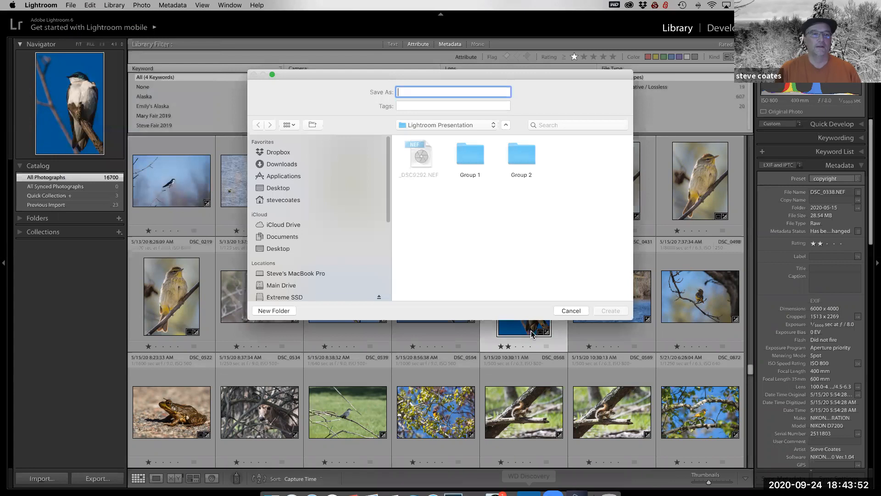
{"action": "type", "text": "F"}
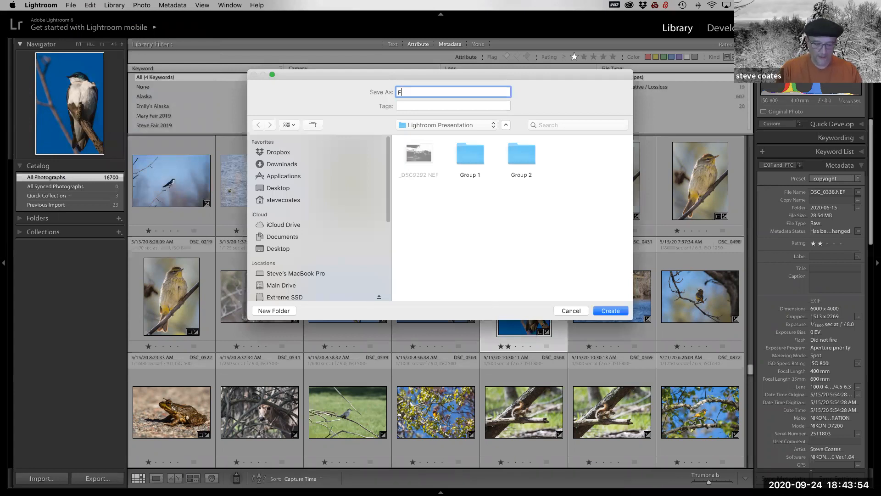
{"action": "type", "text": "PCC "}
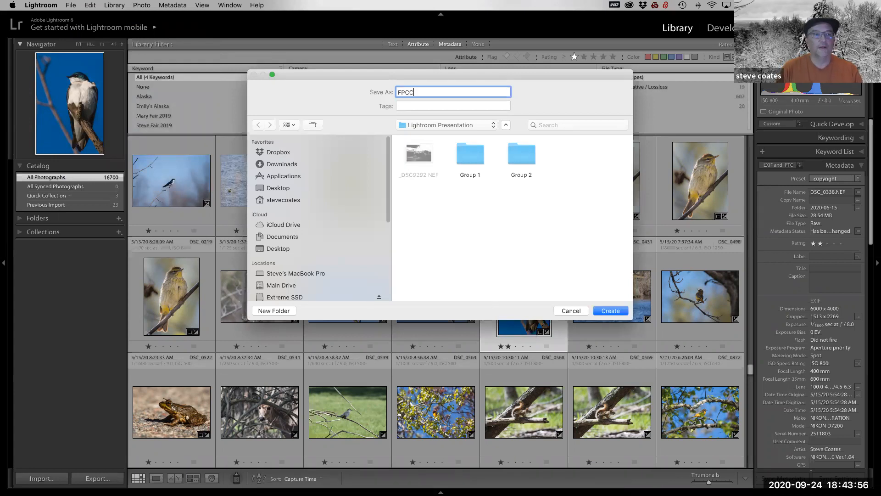
{"action": "type", "text": "LR"}
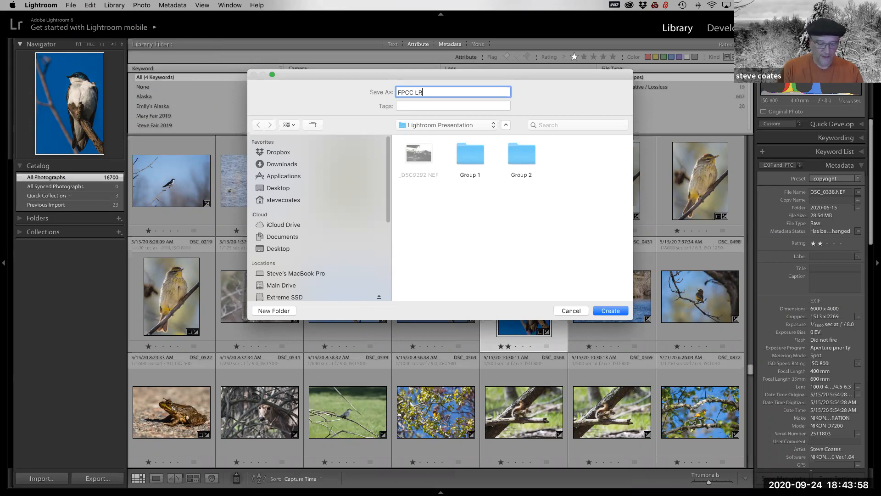
{"action": "type", "text": " Pres"}
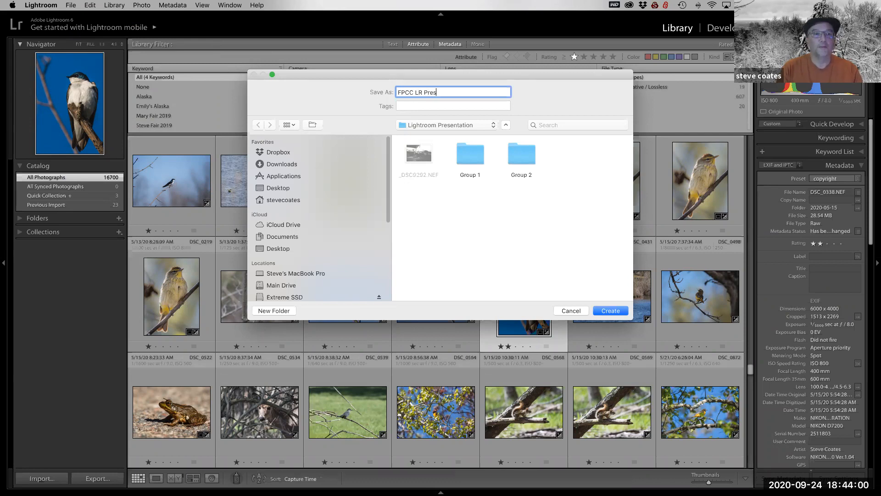
{"action": "type", "text": "entation"}
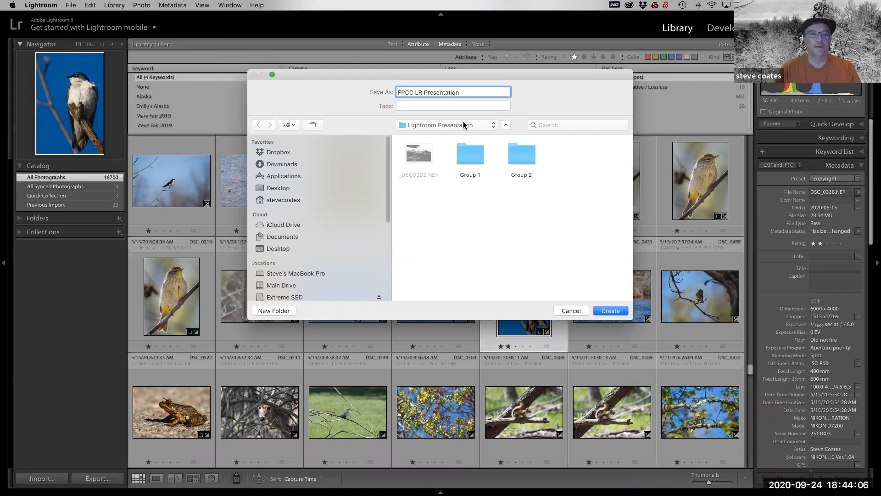
{"action": "left_click", "coordinate": [506, 125]}
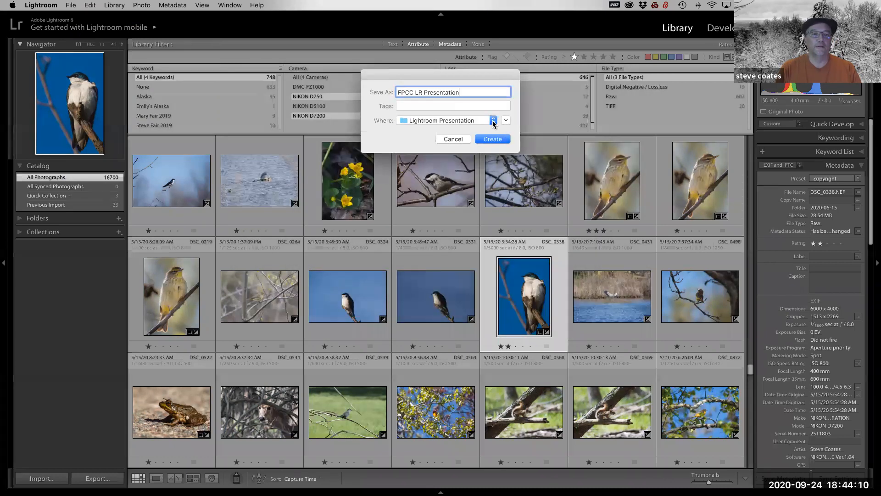
{"action": "left_click", "coordinate": [494, 121]}
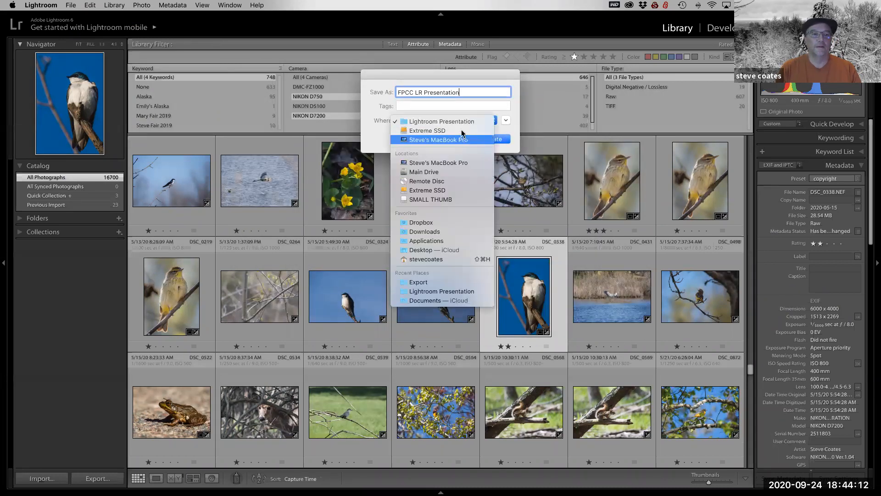
{"action": "left_click", "coordinate": [508, 123]}
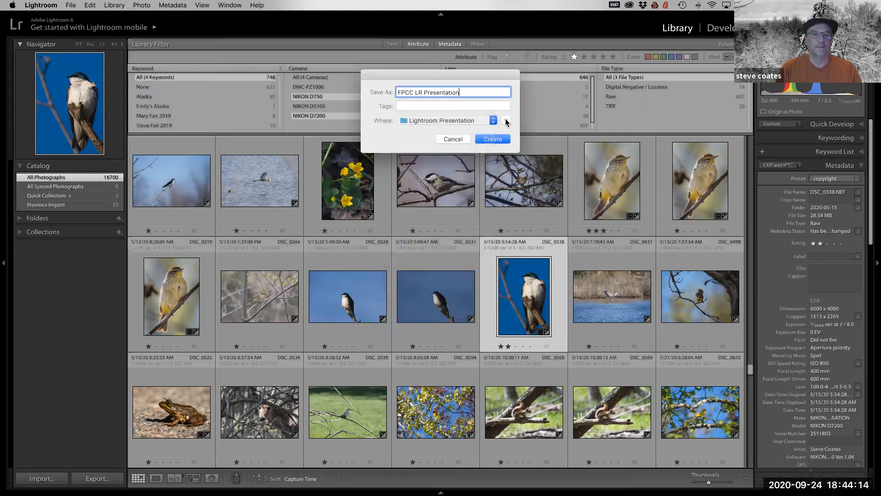
{"action": "left_click", "coordinate": [490, 139]}
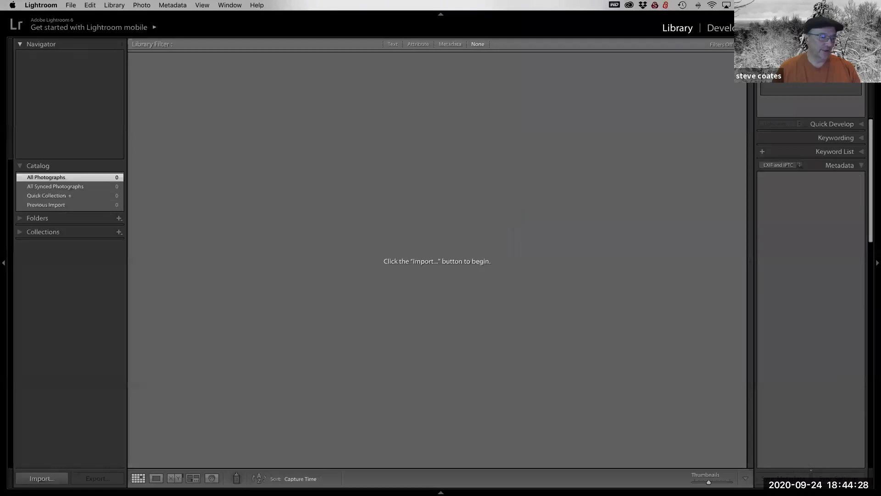
Import all photos from the Group 1 folder in Lightroom Presentation on the Extreme SSD, adding them without moving.
{"action": "left_click", "coordinate": [42, 479]}
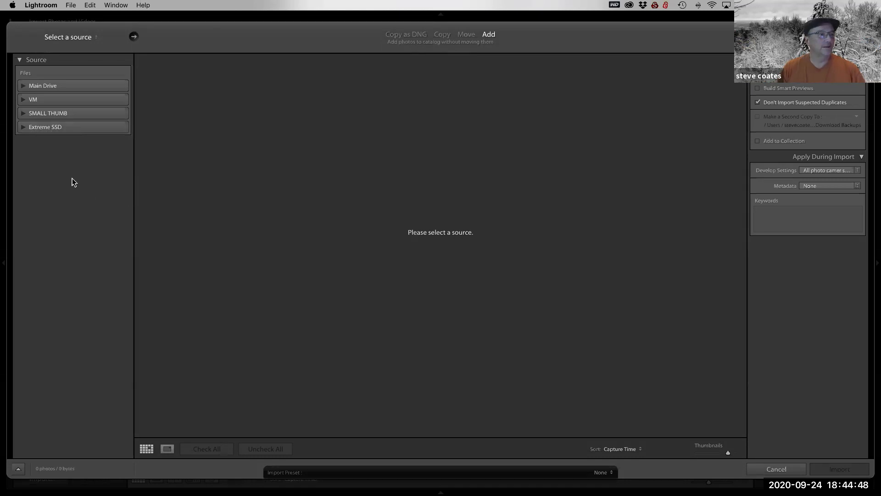
{"action": "left_click", "coordinate": [56, 127]}
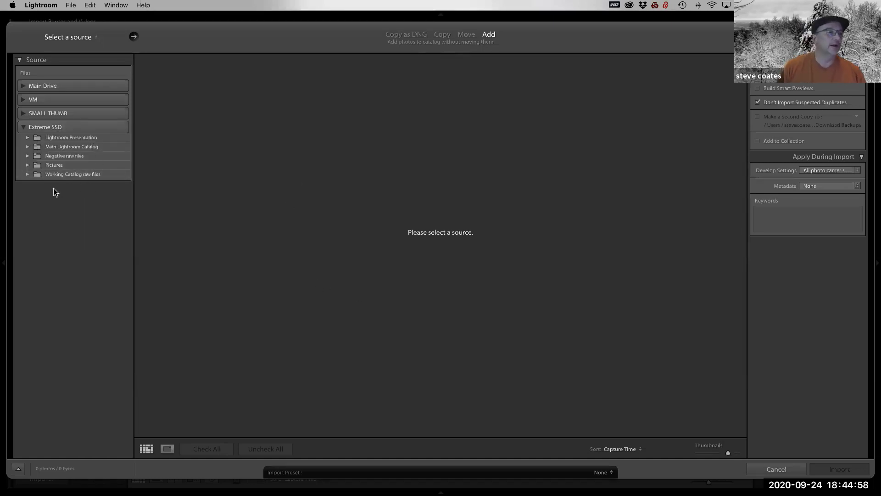
{"action": "left_click", "coordinate": [28, 138]}
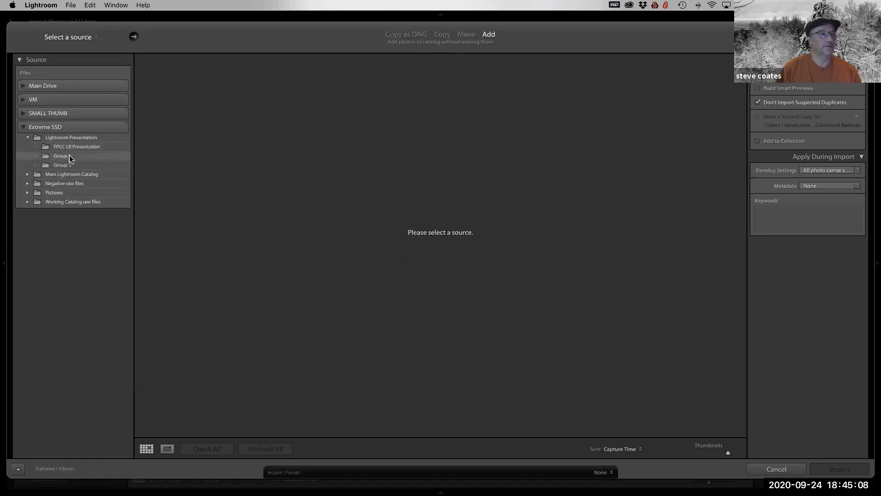
{"action": "left_click", "coordinate": [69, 157]}
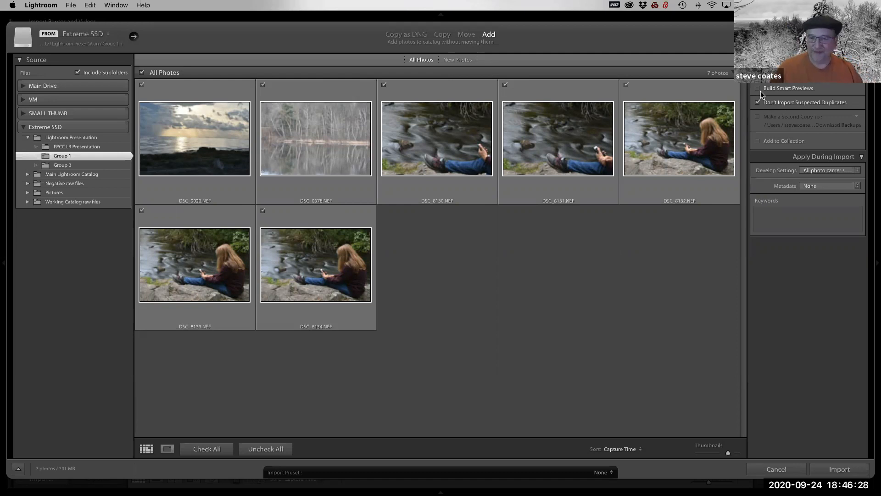
{"action": "left_click", "coordinate": [840, 469]}
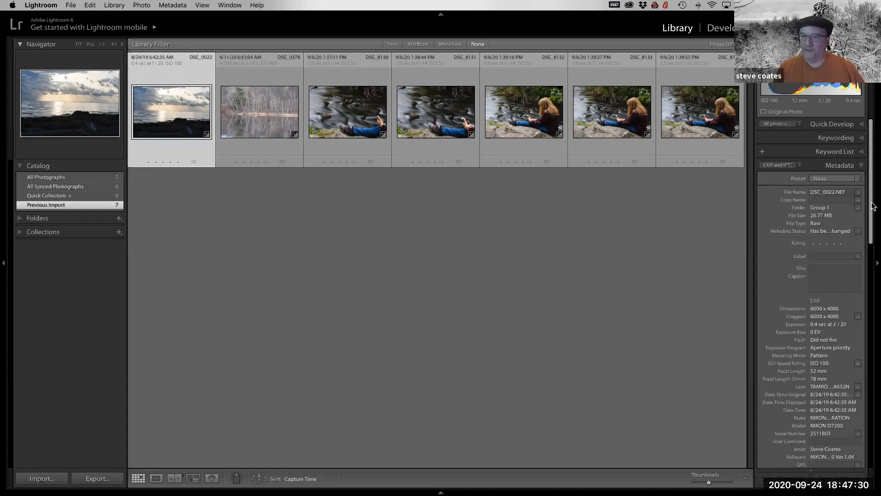
Check the first photo's metadata down to the copyright fields, and rate DSC_0022 and DSC_0378 one star in Loupe view.
{"action": "left_click_drag", "start_coordinate": [871, 205], "coordinate": [873, 246]}
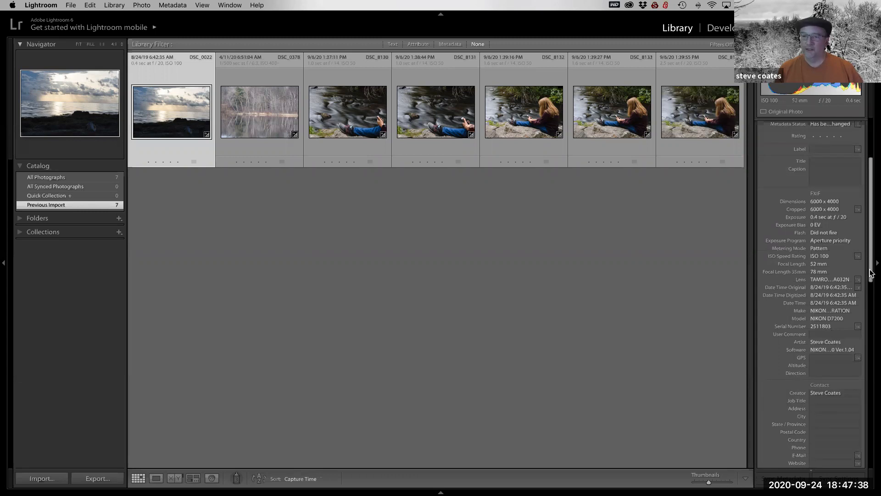
{"action": "left_click_drag", "start_coordinate": [873, 282], "coordinate": [873, 374]}
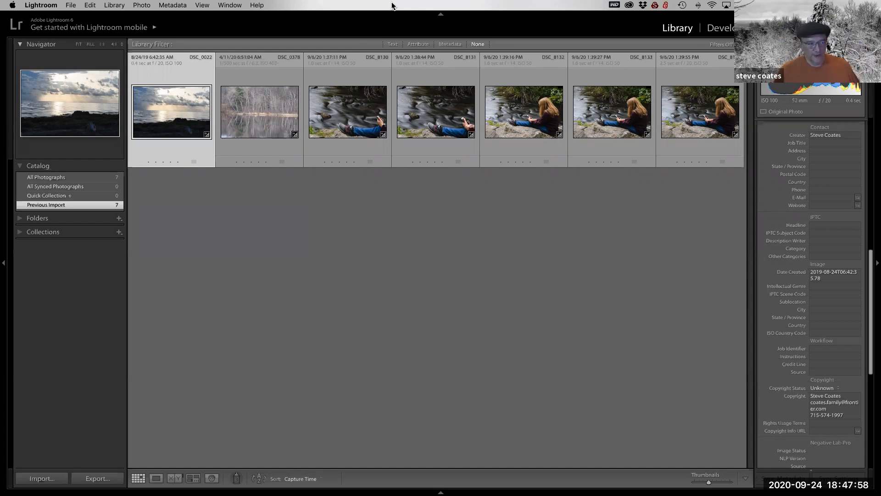
{"action": "double_click", "coordinate": [179, 123]}
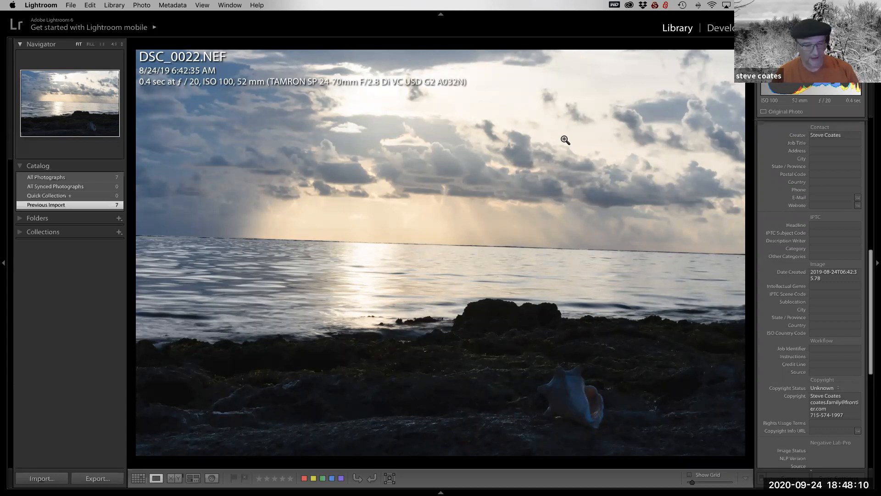
{"action": "key", "text": "1"}
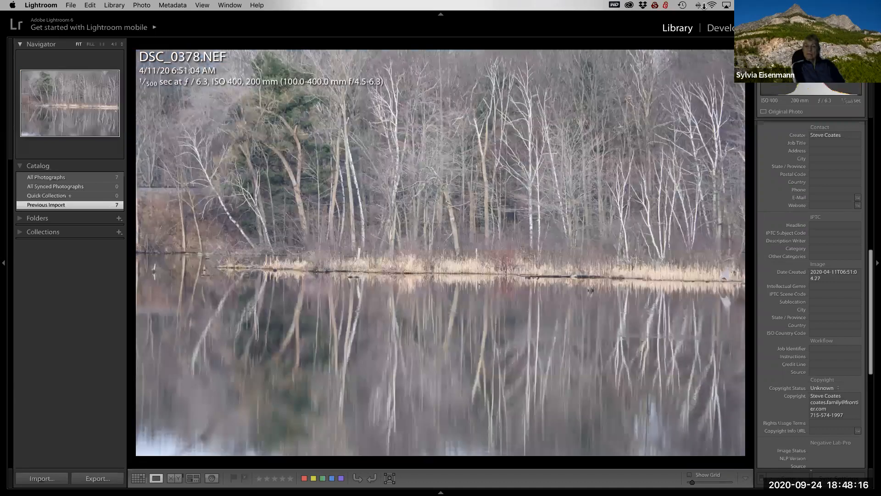
{"action": "key", "text": "1"}
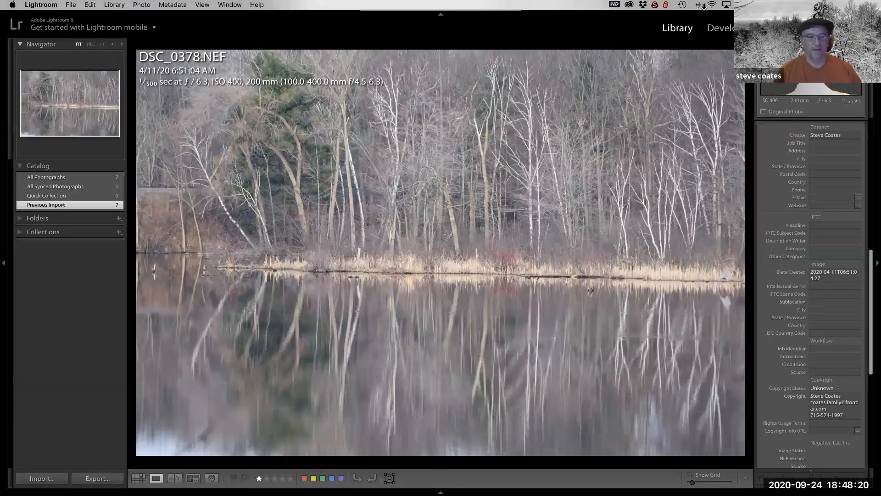
Compare the river photos in Loupe view and flag DSC_8130, DSC_8131 and DSC_8132 as rejected.
{"action": "key", "text": "Right"}
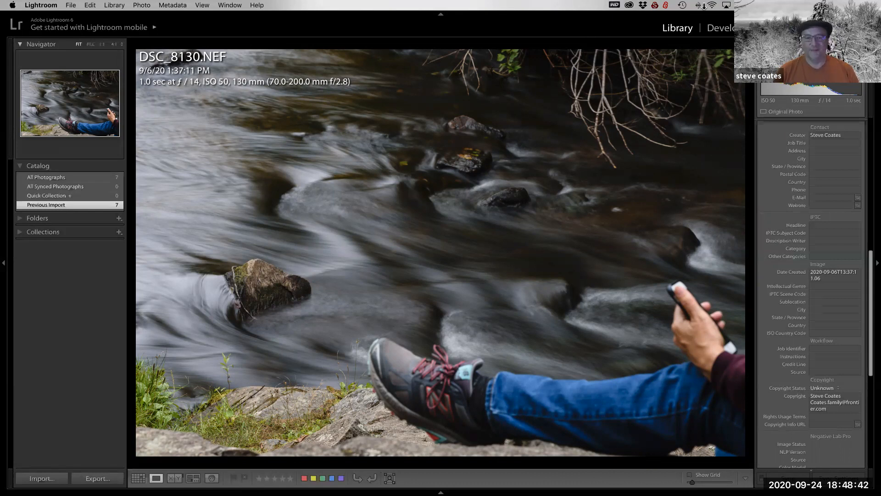
{"action": "key", "text": "Right"}
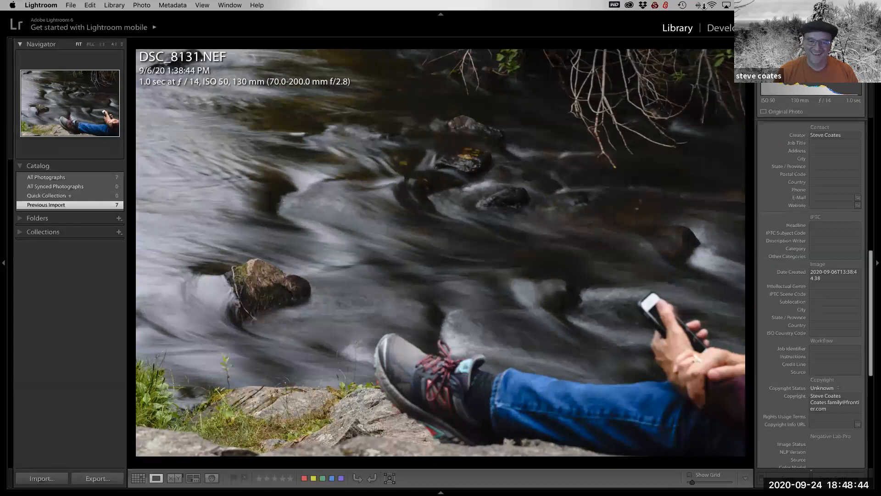
{"action": "key", "text": "Right"}
{"action": "key", "text": "Left"}
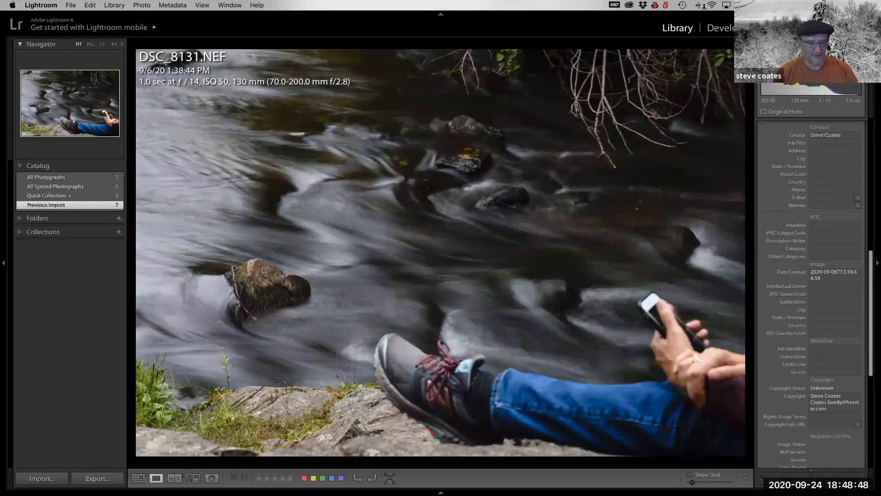
{"action": "key", "text": "Left"}
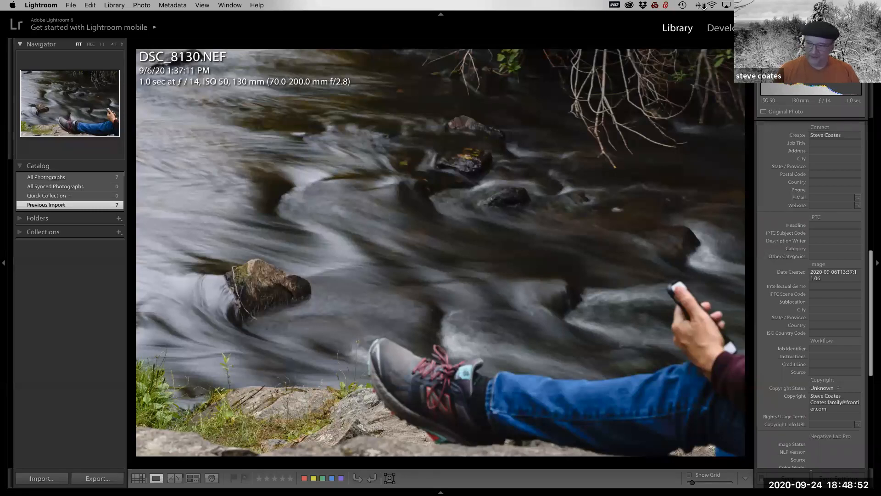
{"action": "key", "text": "x"}
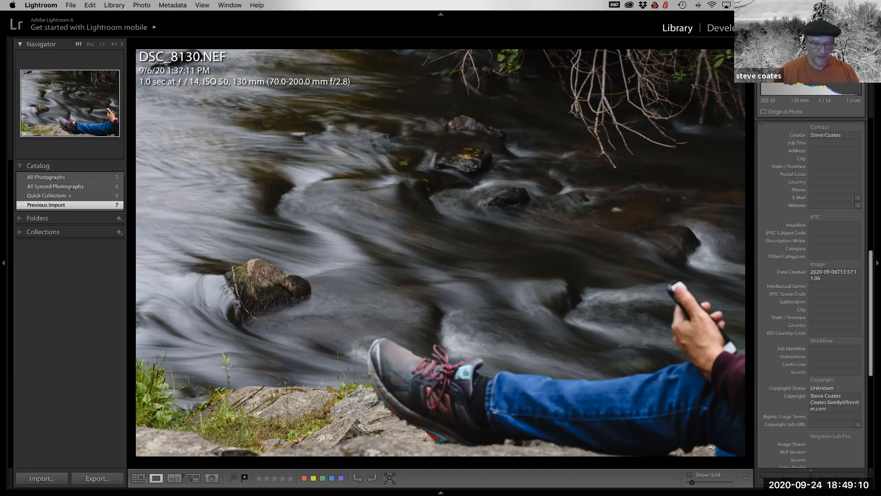
{"action": "key", "text": "Right"}
{"action": "key", "text": "x"}
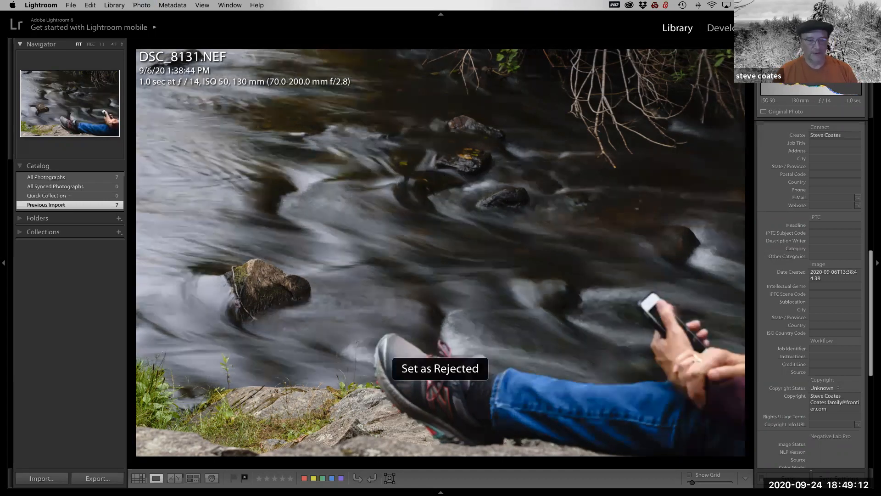
{"action": "key", "text": "Right"}
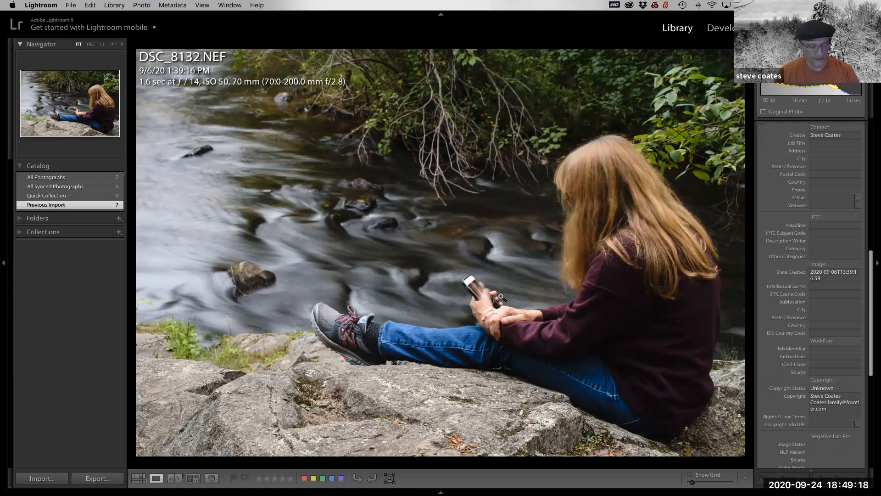
{"action": "key", "text": "x"}
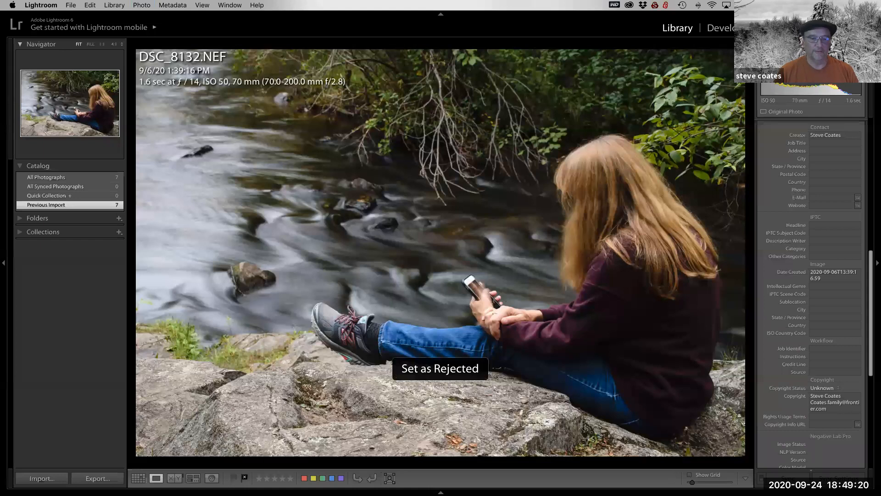
Compare DSC_8133 with DSC_8134 and give each of them a one-star rating.
{"action": "key", "text": "Right"}
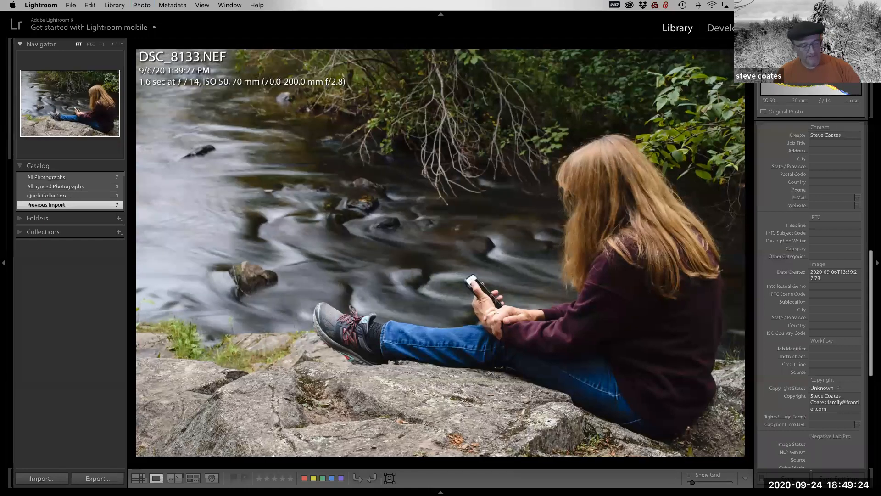
{"action": "key", "text": "1"}
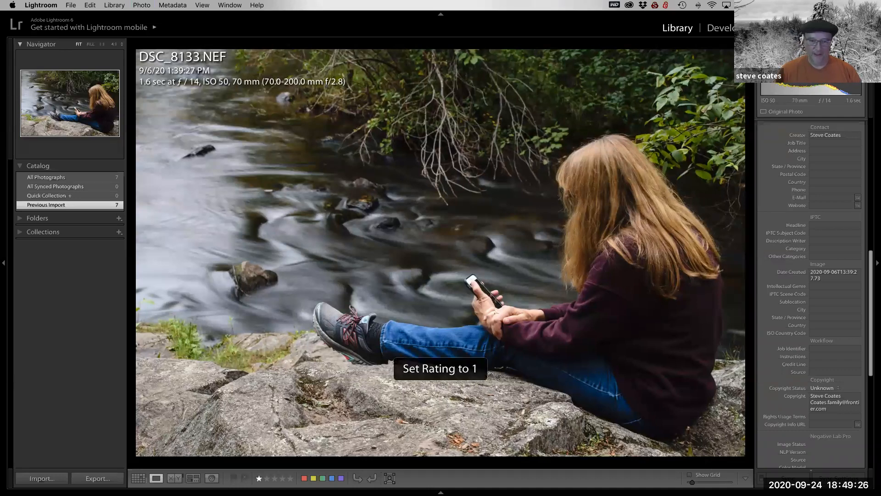
{"action": "key", "text": "Right"}
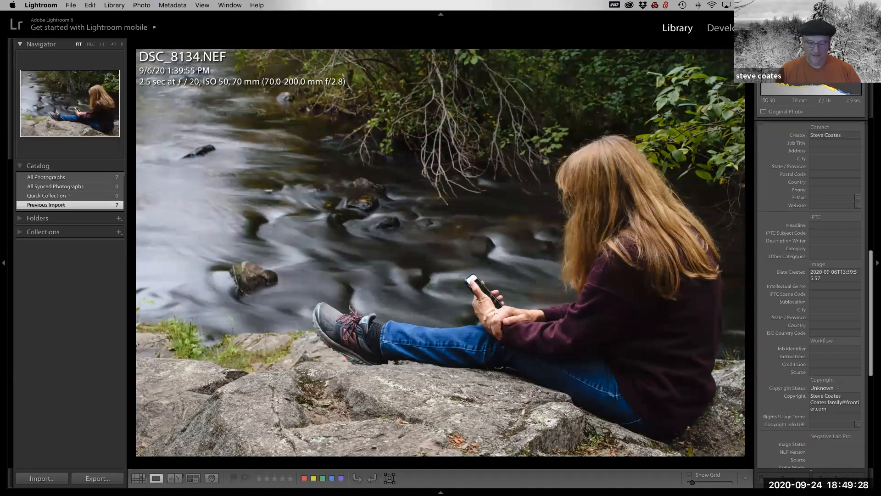
{"action": "key", "text": "Left"}
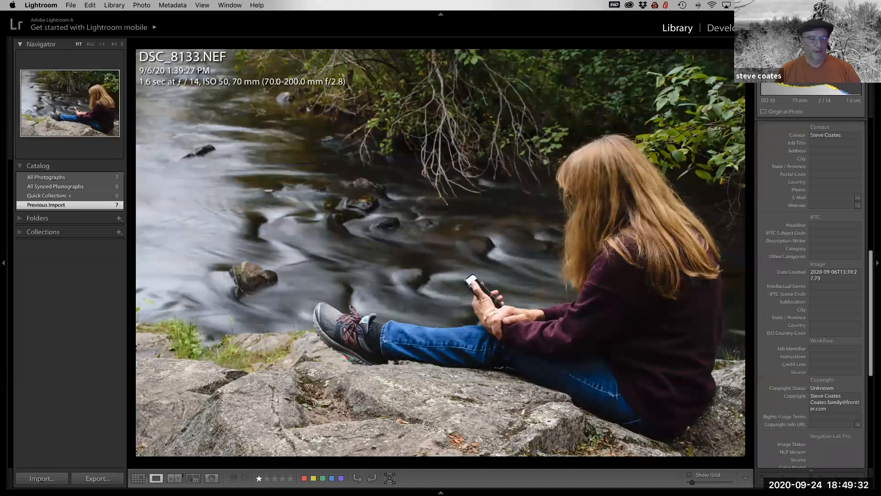
{"action": "key", "text": "Right"}
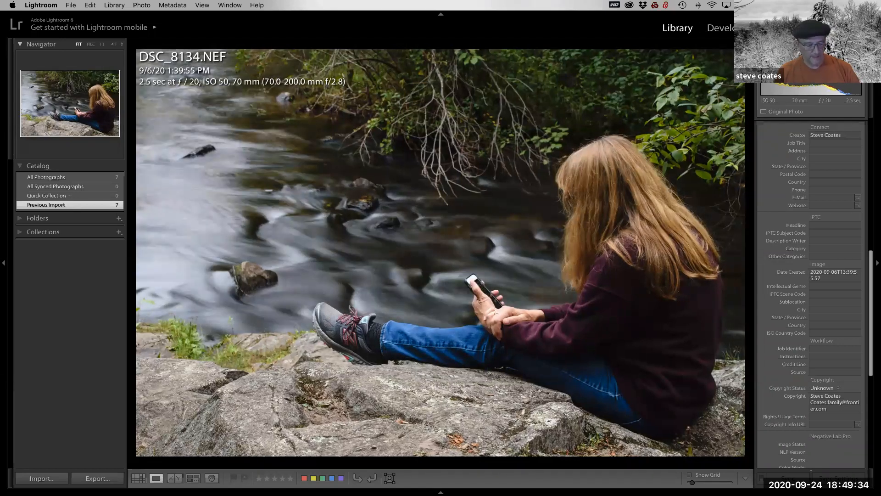
{"action": "key", "text": "1"}
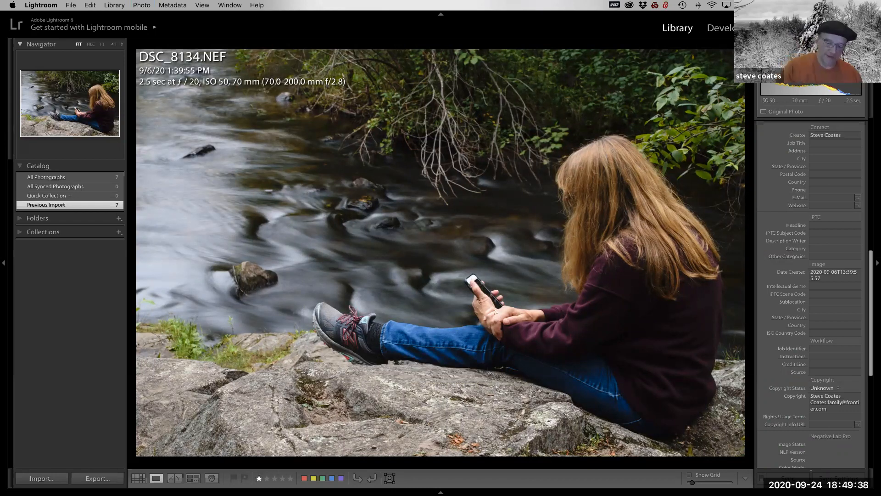
Flag DSC_8133 as rejected and return to Grid view.
{"action": "key", "text": "Left"}
{"action": "key", "text": "x"}
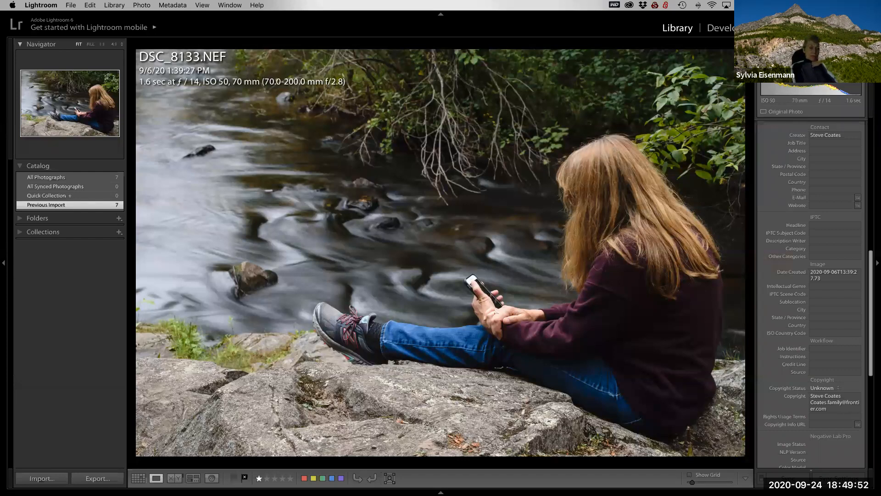
{"action": "key", "text": "g"}
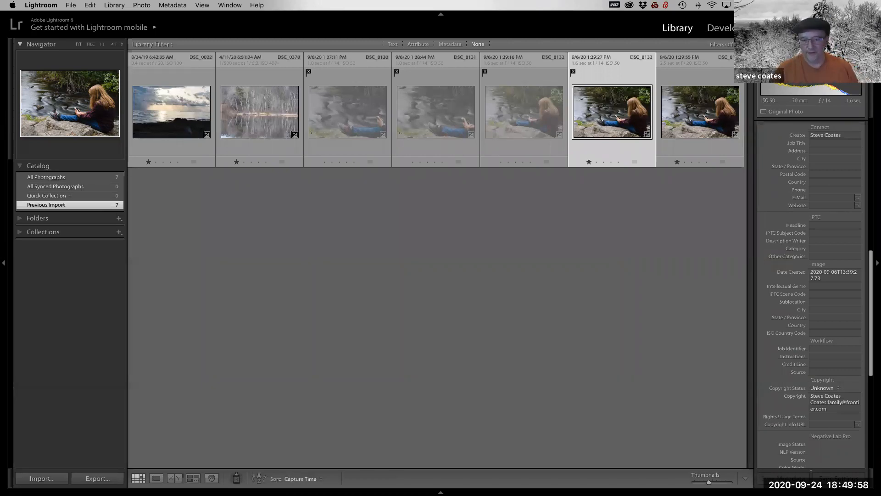
Enlarge the grid thumbnails and look through the star ratings and reject flags on all imported photos.
{"action": "mouse_move", "coordinate": [441, 494]}
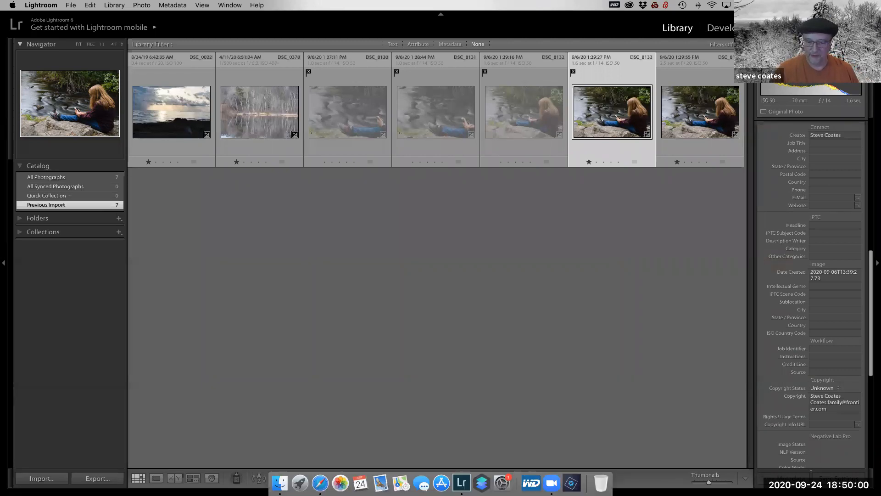
{"action": "left_click_drag", "start_coordinate": [709, 481], "coordinate": [722, 482]}
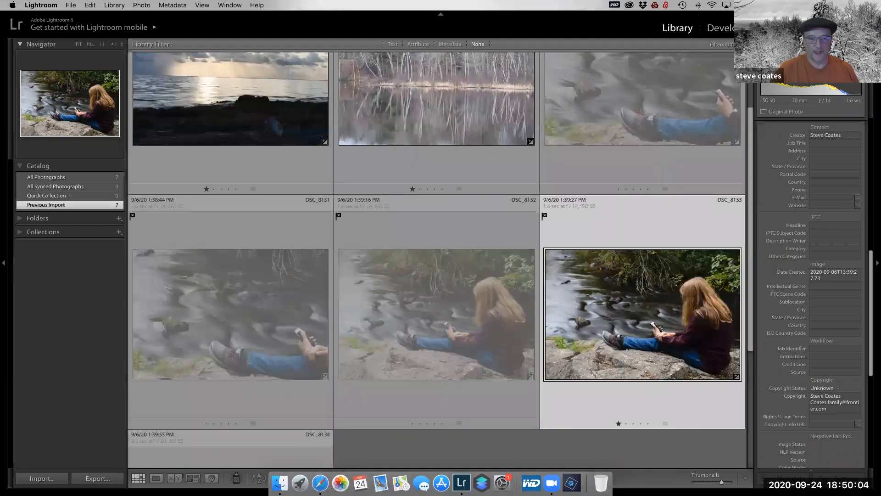
{"action": "scroll", "coordinate": [652, 396], "scroll_direction": "up", "scroll_amount": 2}
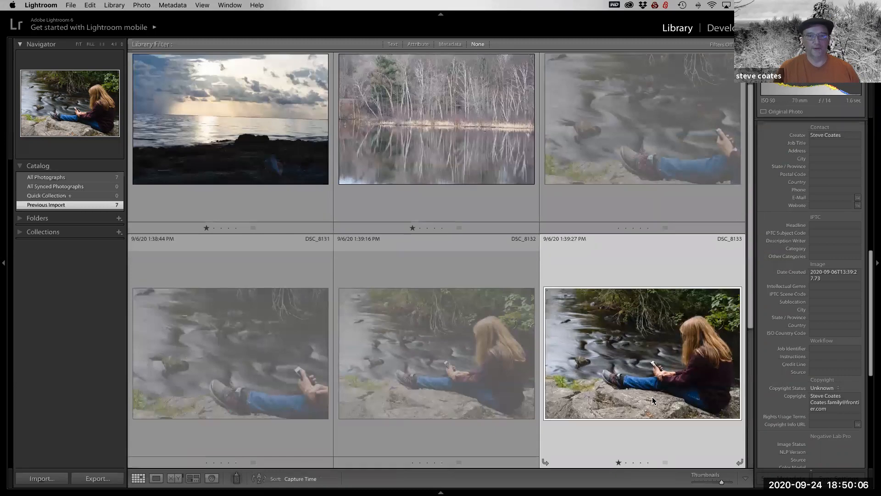
{"action": "scroll", "coordinate": [610, 367], "scroll_direction": "up", "scroll_amount": 1}
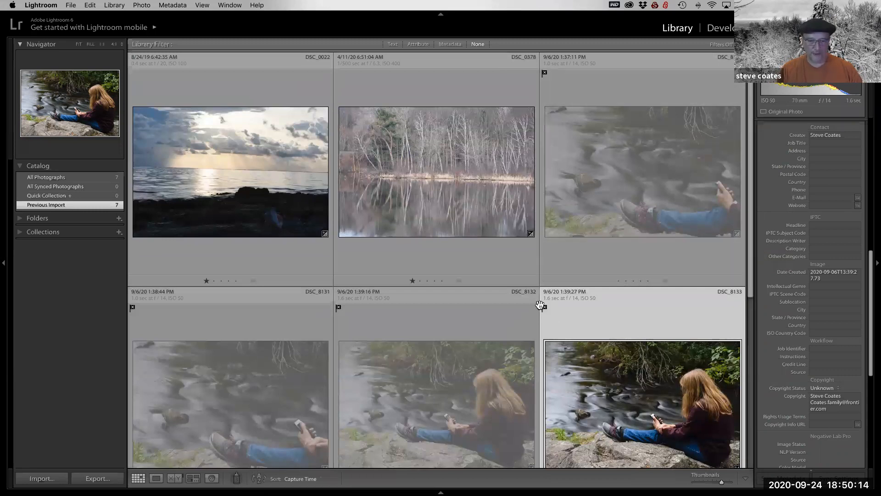
{"action": "scroll", "coordinate": [552, 313], "scroll_direction": "down", "scroll_amount": 2}
{"action": "scroll", "coordinate": [551, 310], "scroll_direction": "down", "scroll_amount": 5}
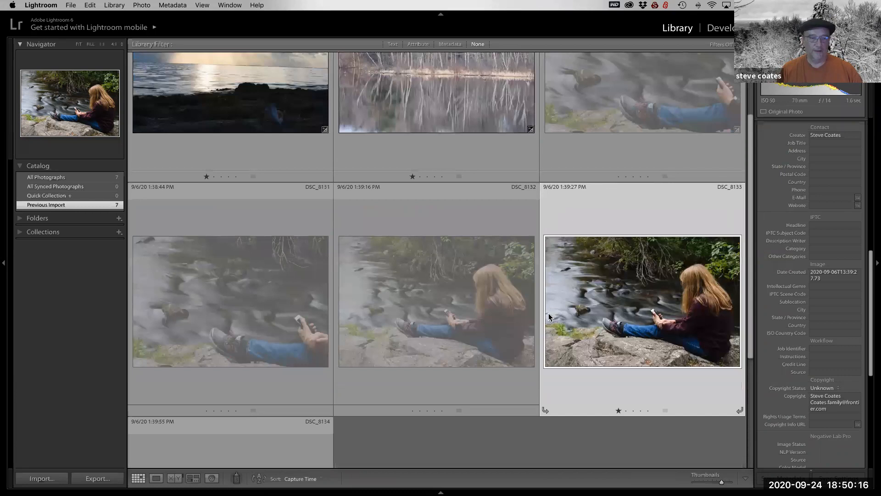
{"action": "scroll", "coordinate": [548, 312], "scroll_direction": "down", "scroll_amount": 2}
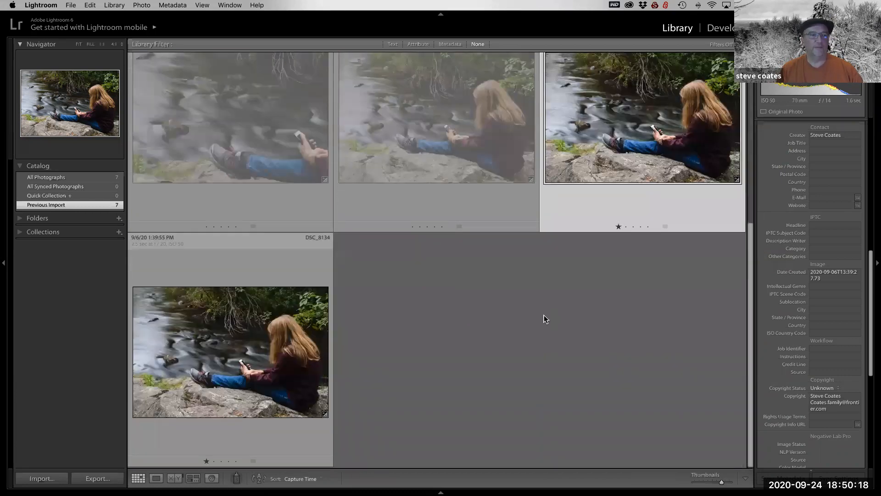
{"action": "scroll", "coordinate": [544, 316], "scroll_direction": "up", "scroll_amount": 3}
{"action": "scroll", "coordinate": [543, 333], "scroll_direction": "up", "scroll_amount": 1}
{"action": "scroll", "coordinate": [500, 345], "scroll_direction": "down", "scroll_amount": 2}
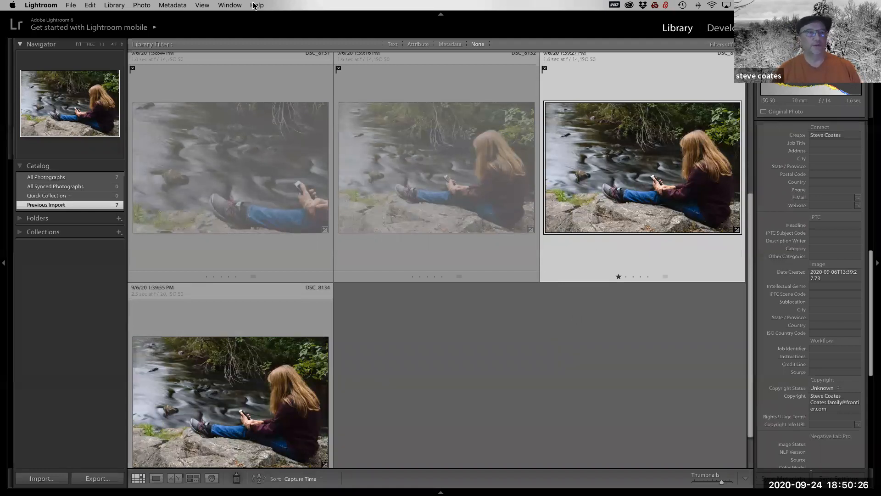
Delete all rejected photos from the disk.
{"action": "left_click", "coordinate": [139, 6]}
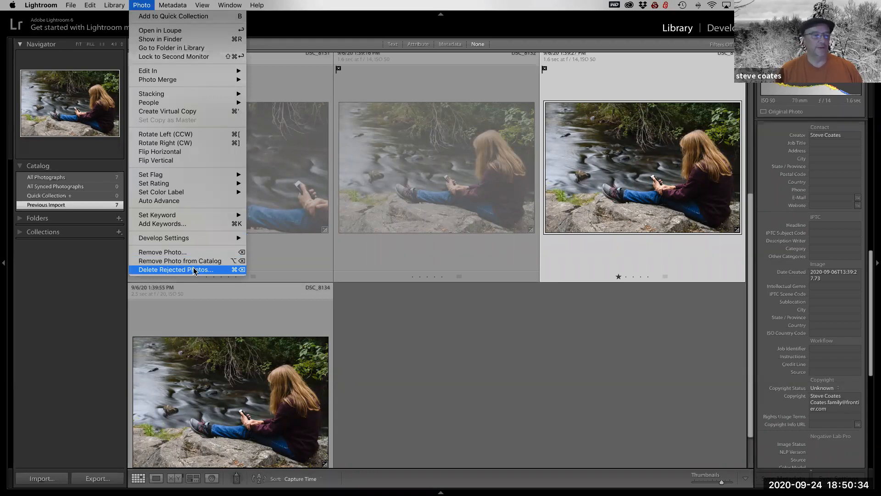
{"action": "left_click", "coordinate": [241, 271]}
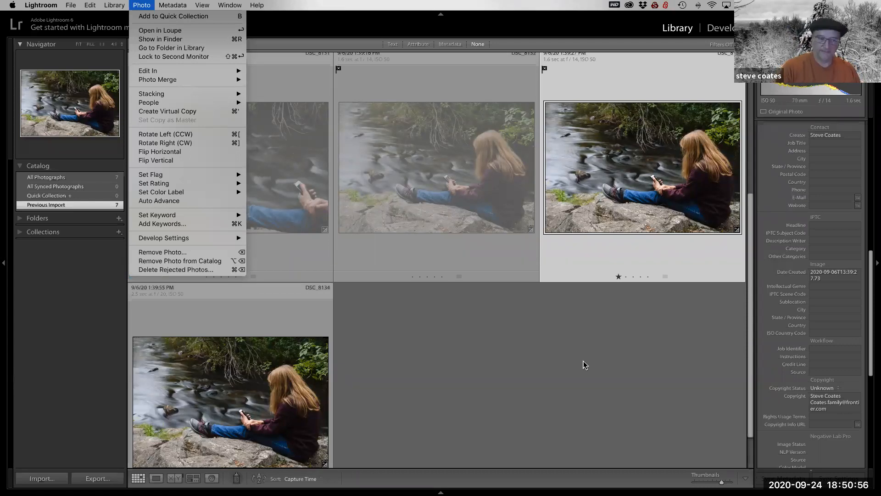
{"action": "key", "text": "super+BackSpace"}
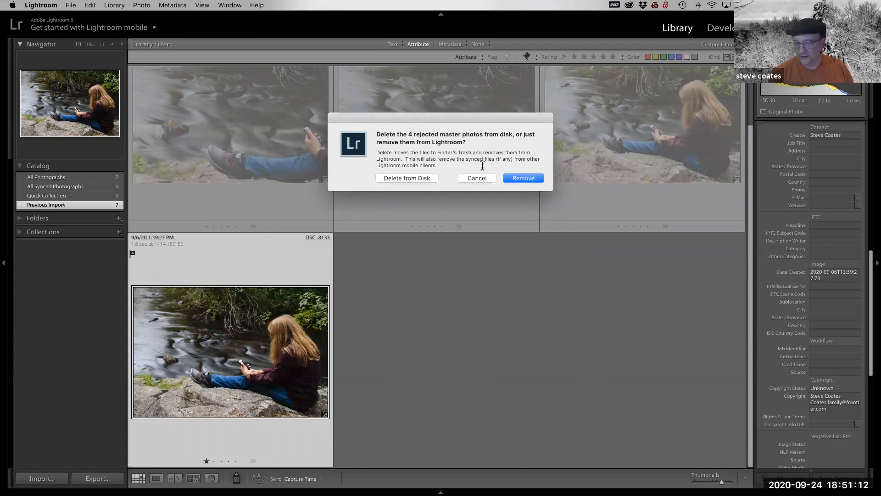
{"action": "left_click", "coordinate": [409, 177]}
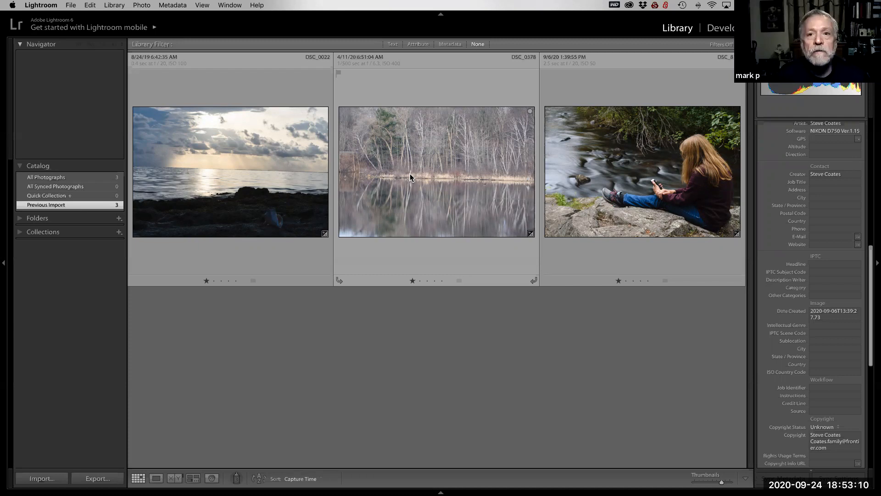
{"action": "left_click", "coordinate": [61, 480]}
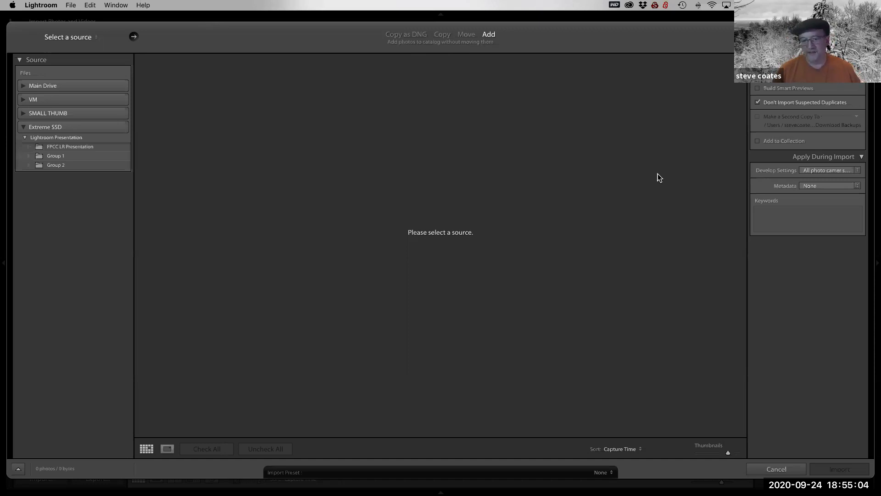
{"action": "mouse_move", "coordinate": [523, 494]}
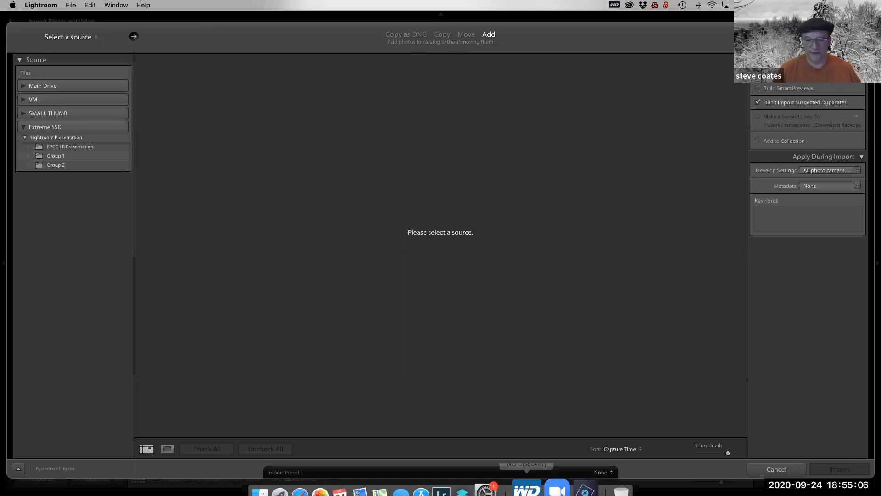
{"action": "left_click", "coordinate": [601, 484]}
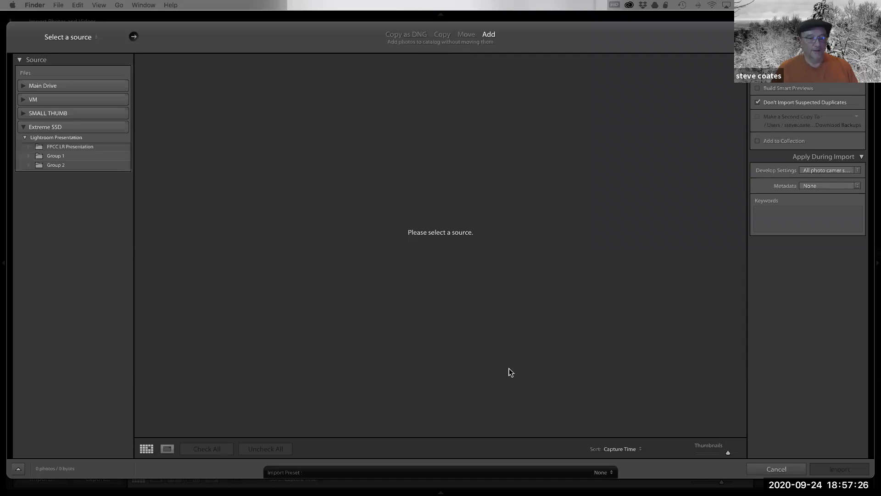
{"action": "left_click", "coordinate": [775, 472]}
{"action": "left_click", "coordinate": [782, 473]}
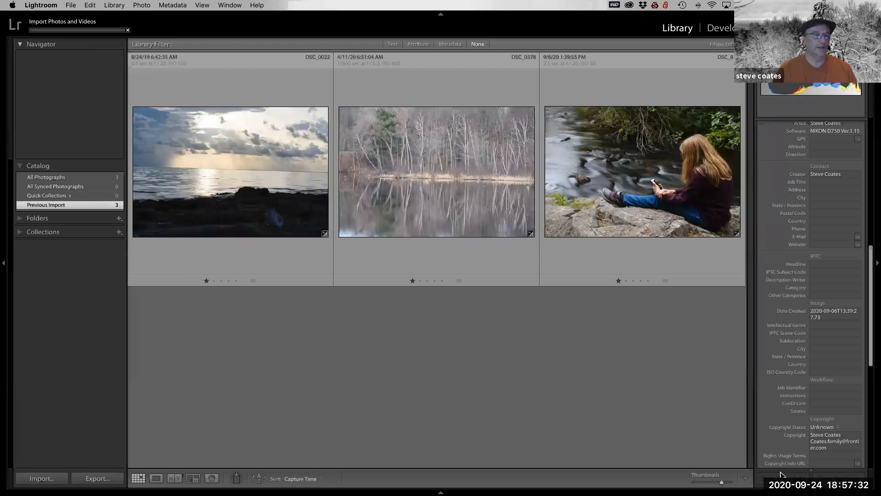
Open DSC_0022 in the Develop module, check its Basic and Tone Curve settings, and reset all its develop adjustments.
{"action": "left_click", "coordinate": [280, 236]}
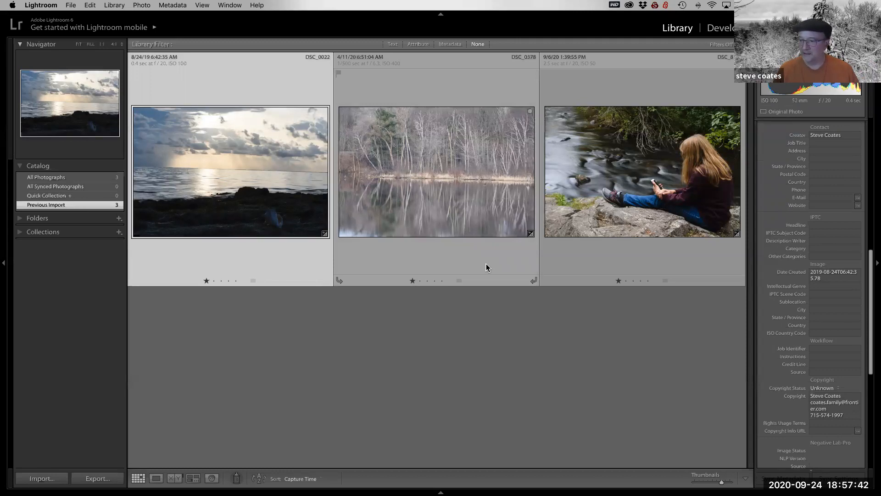
{"action": "key", "text": "j"}
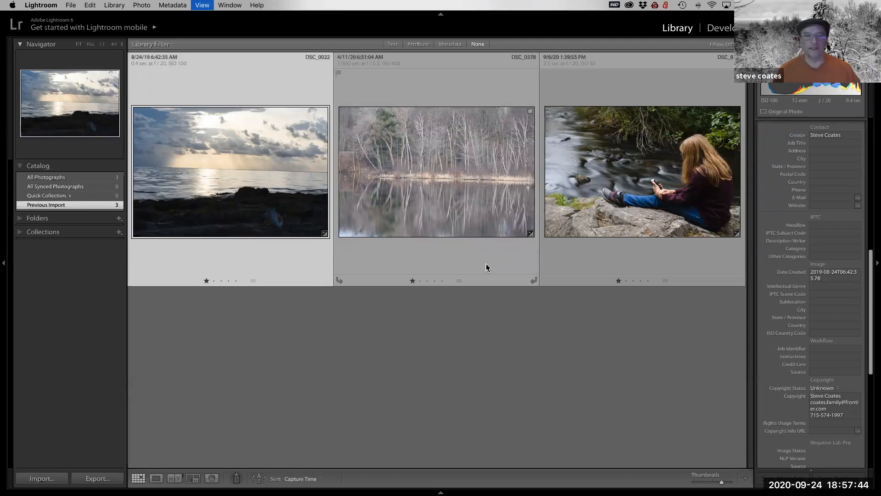
{"action": "key", "text": "d"}
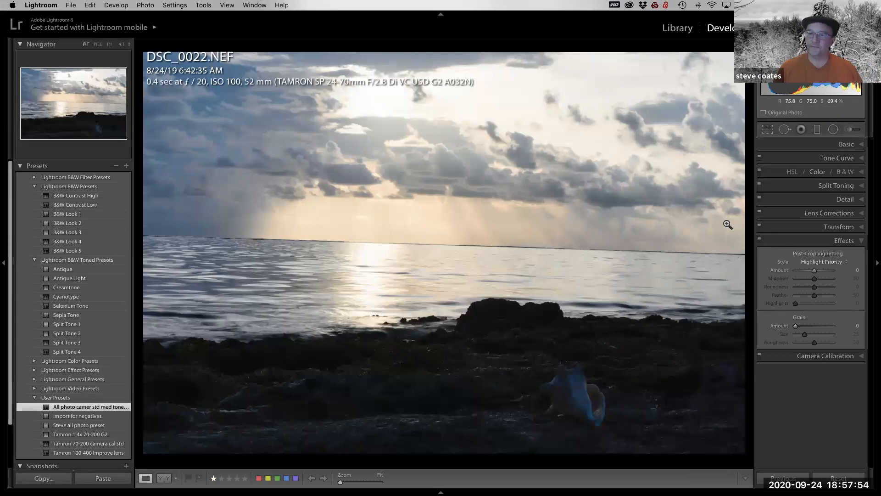
{"action": "left_click", "coordinate": [800, 143]}
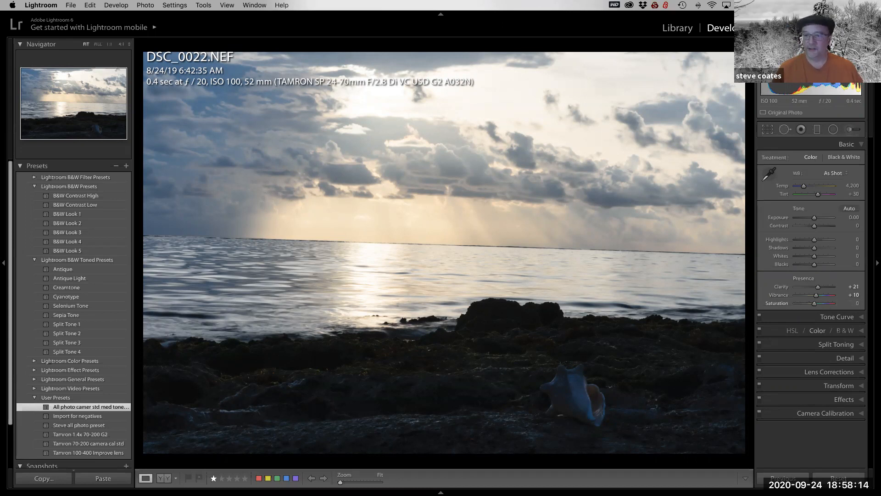
{"action": "left_click", "coordinate": [836, 317]}
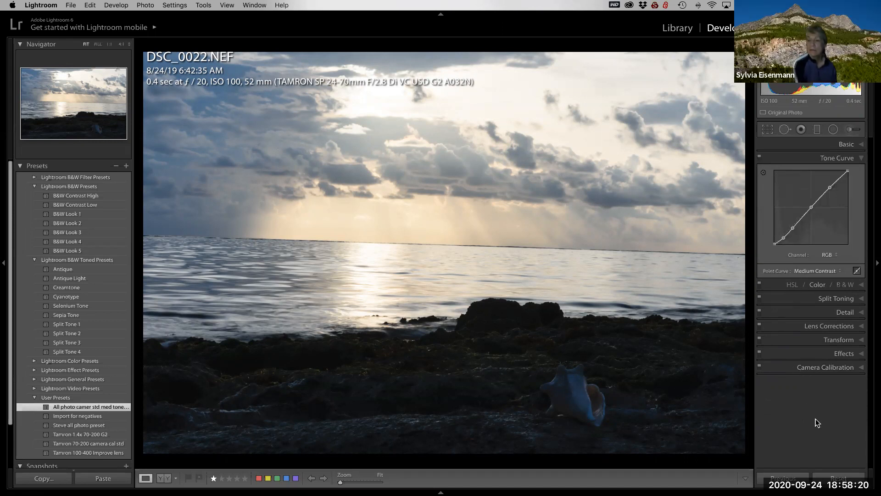
{"action": "left_click", "coordinate": [838, 478]}
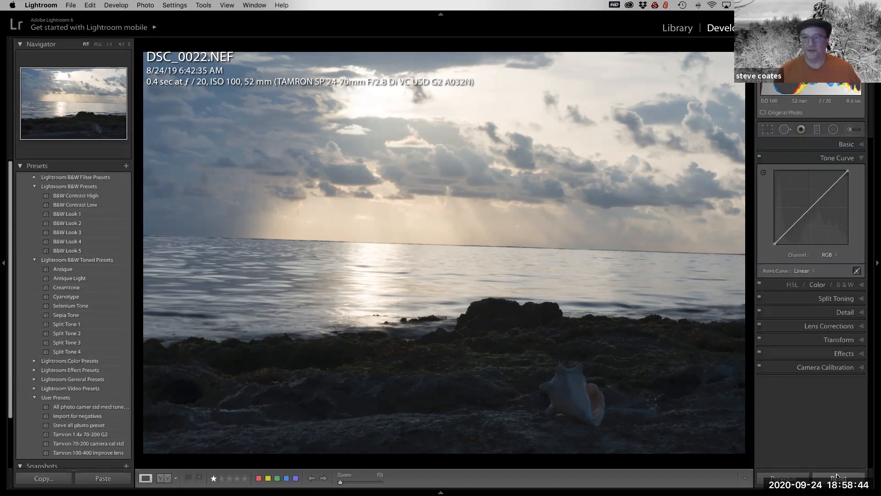
In the Basic adjustments of DSC_0022, set Shadows to +100 and Highlights to -100.
{"action": "left_click", "coordinate": [820, 144]}
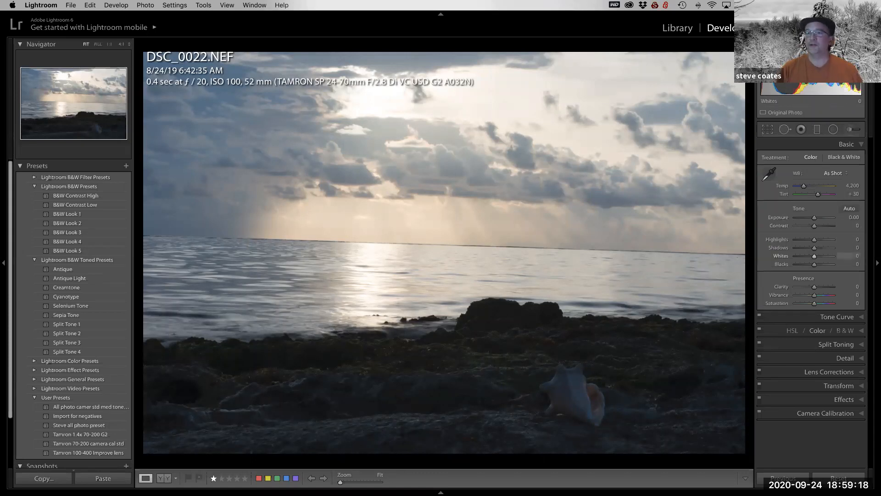
{"action": "key", "text": "j"}
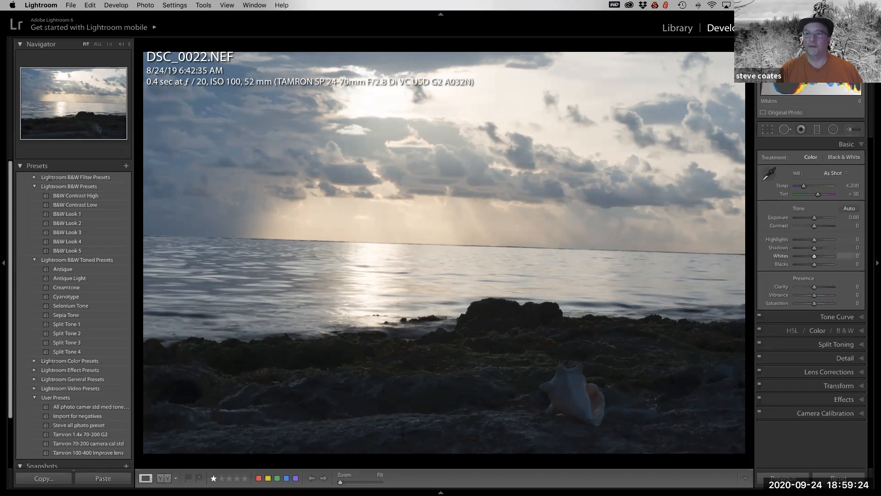
{"action": "mouse_move", "coordinate": [858, 55]}
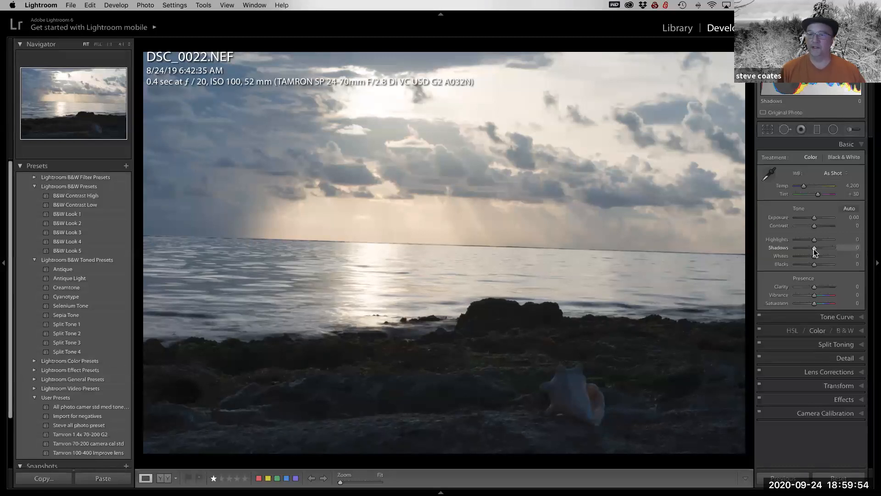
{"action": "left_click_drag", "start_coordinate": [813, 249], "coordinate": [839, 248]}
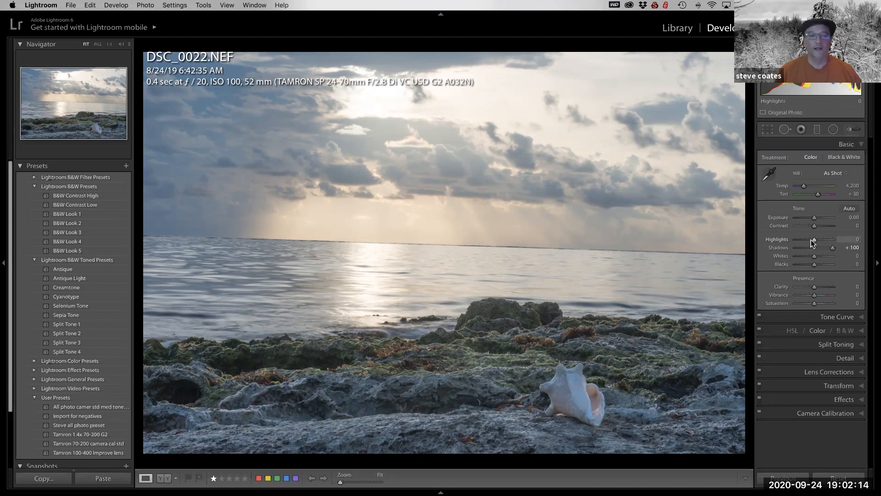
{"action": "left_click_drag", "start_coordinate": [813, 242], "coordinate": [790, 242]}
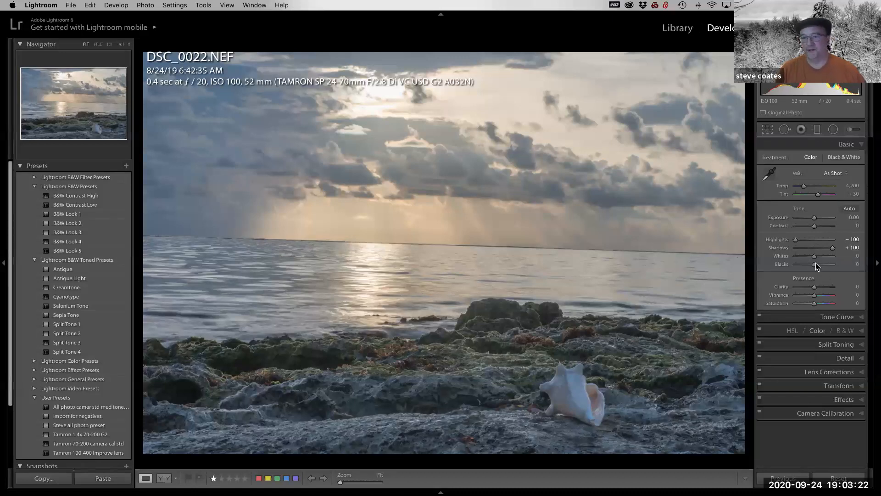
Try raising Whites to +65 on DSC_0022 and preview the clipped highlights.
{"action": "mouse_move", "coordinate": [816, 258]}
{"action": "left_mouse_down"}
{"action": "mouse_move", "coordinate": [834, 259]}
{"action": "mouse_move", "coordinate": [826, 257]}
{"action": "left_mouse_up"}
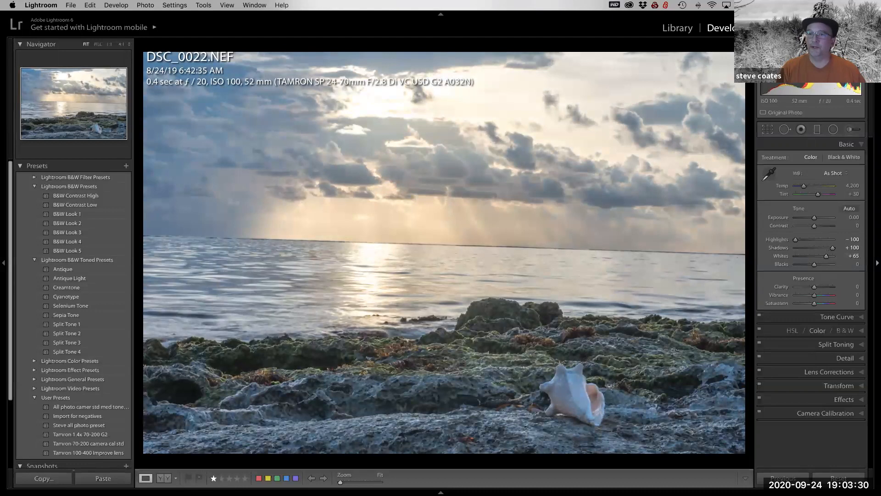
{"action": "mouse_move", "coordinate": [858, 55]}
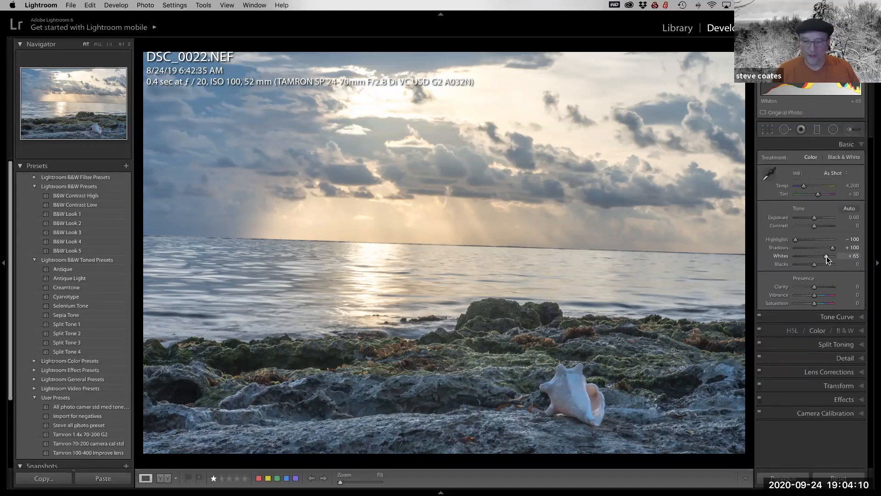
{"action": "key", "text": "alt"}
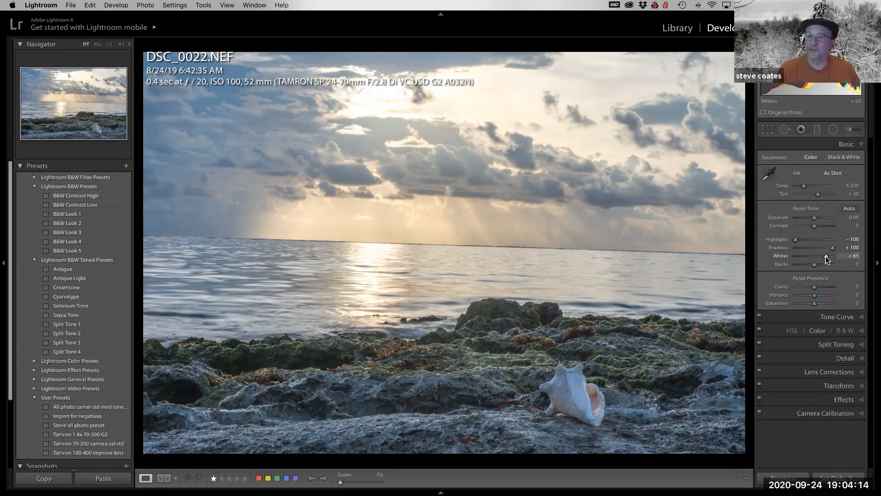
{"action": "left_click", "coordinate": [825, 257], "text": "alt"}
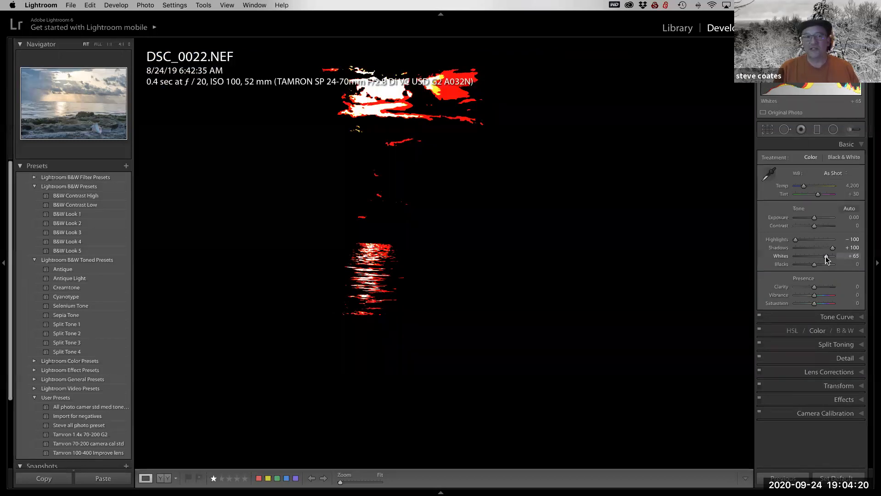
Lower Whites to +12 using the clipping preview, and reset the Whites adjustment to its default.
{"action": "left_click_drag", "start_coordinate": [826, 259], "coordinate": [818, 260]}
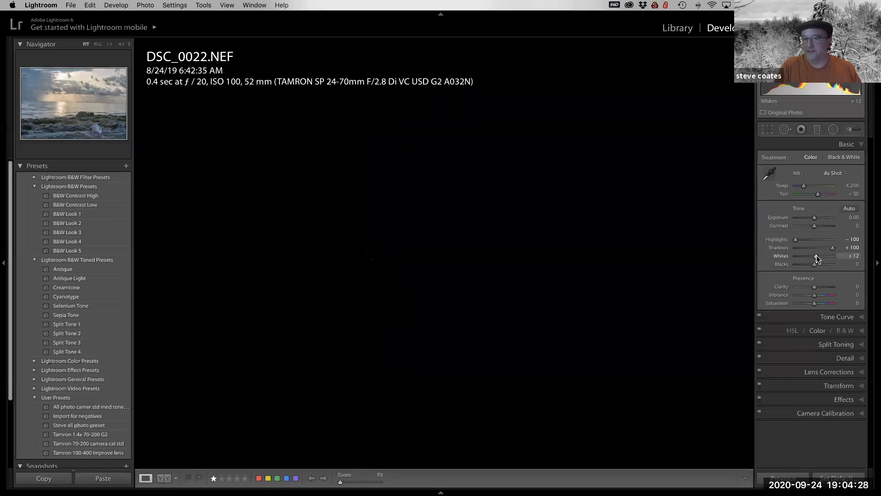
{"action": "left_click_drag", "start_coordinate": [816, 258], "coordinate": [816, 259]}
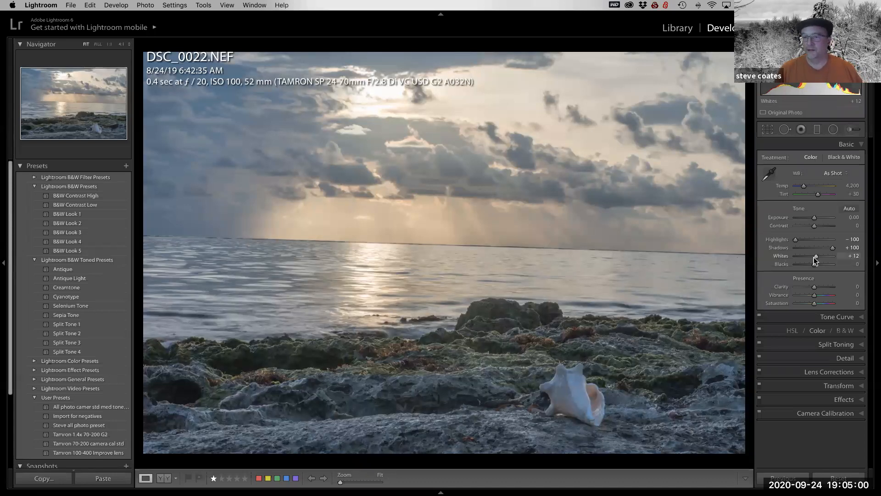
{"action": "double_click", "coordinate": [781, 256]}
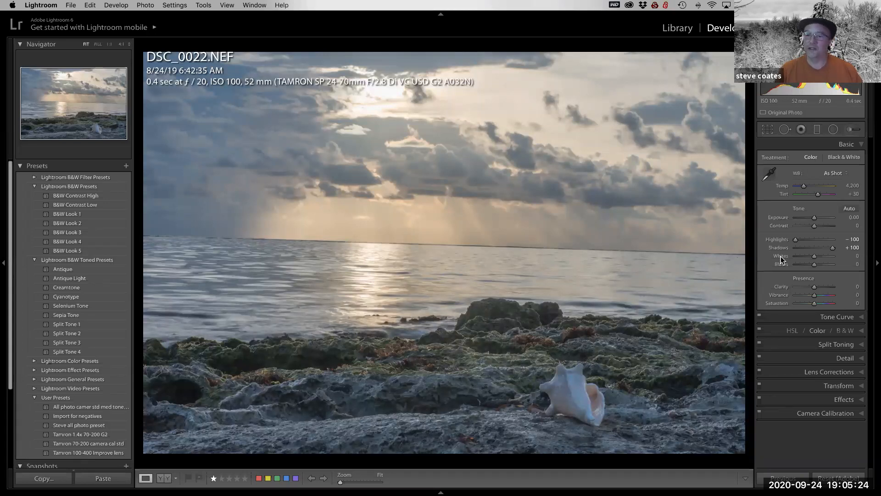
Automatically set the white and black points of DSC_0022 to Whites +12 and Blacks -20, and toggle the clipping indicators.
{"action": "left_click", "coordinate": [781, 259]}
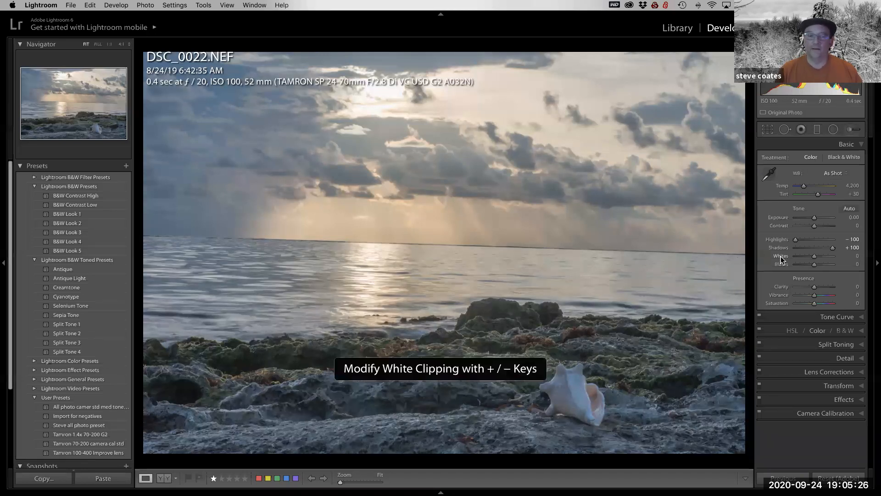
{"action": "double_click", "coordinate": [782, 256], "text": "shift"}
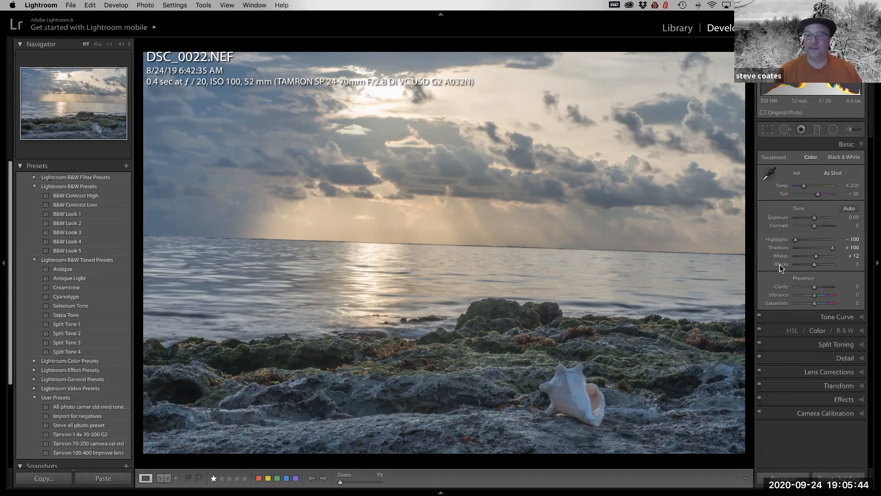
{"action": "double_click", "coordinate": [780, 265], "text": "shift"}
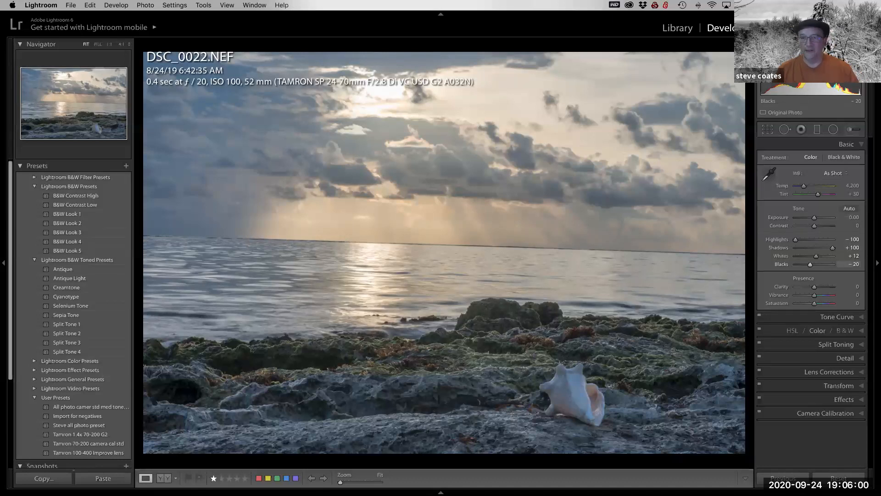
{"action": "key", "text": "j"}
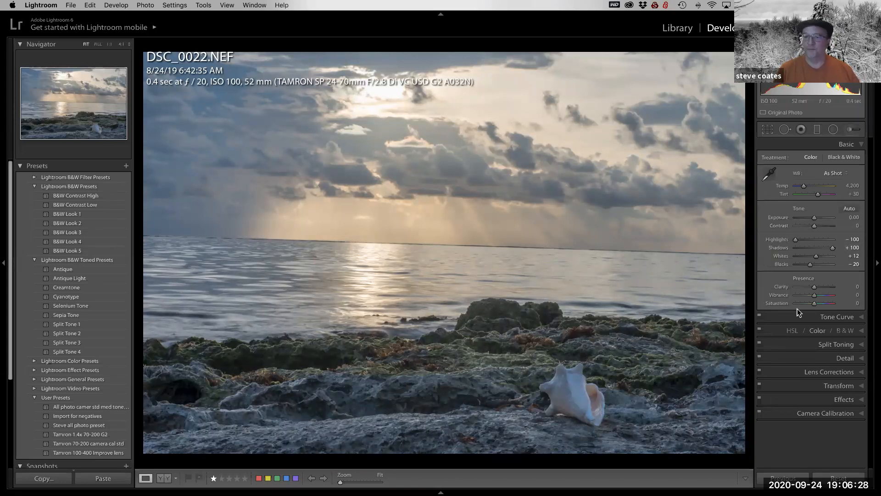
Try a custom midtone point and the Medium Contrast point curve on DSC_0022, and set the point curve to Strong Contrast.
{"action": "left_click", "coordinate": [836, 317]}
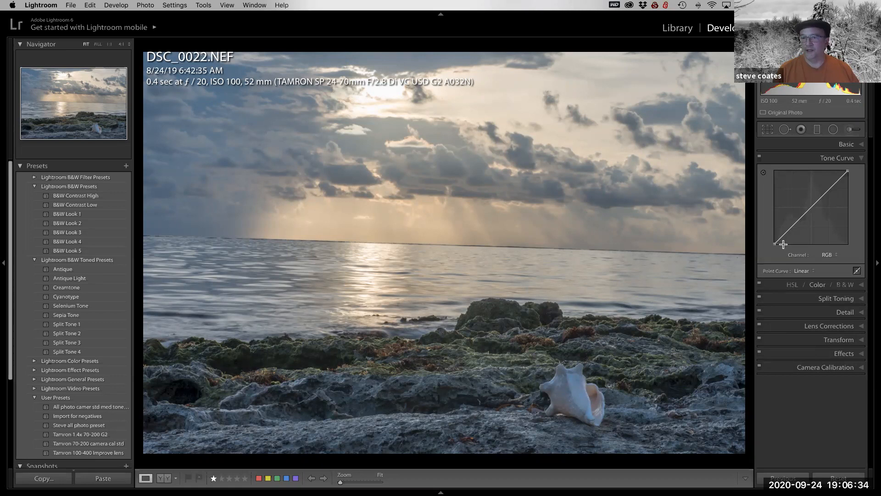
{"action": "left_click", "coordinate": [813, 209]}
{"action": "mouse_move", "coordinate": [814, 216]}
{"action": "left_mouse_down"}
{"action": "mouse_move", "coordinate": [816, 224]}
{"action": "mouse_move", "coordinate": [811, 204]}
{"action": "left_mouse_up"}
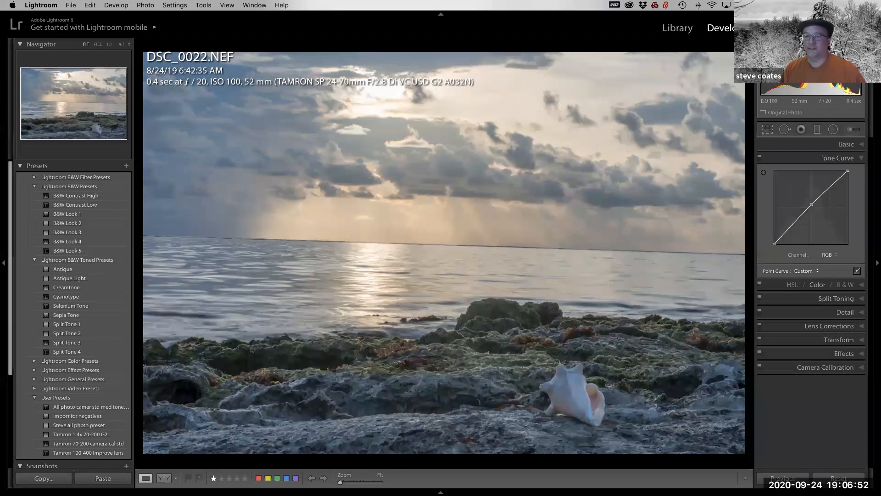
{"action": "left_click", "coordinate": [802, 271]}
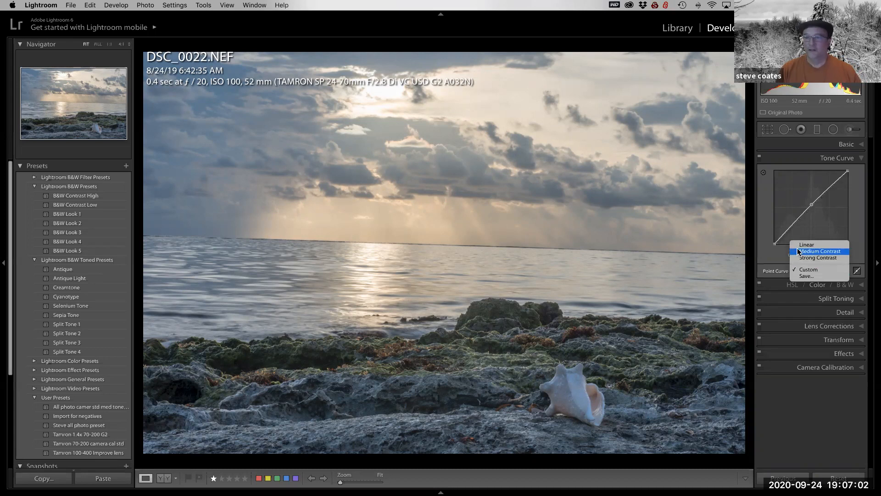
{"action": "left_click", "coordinate": [799, 254]}
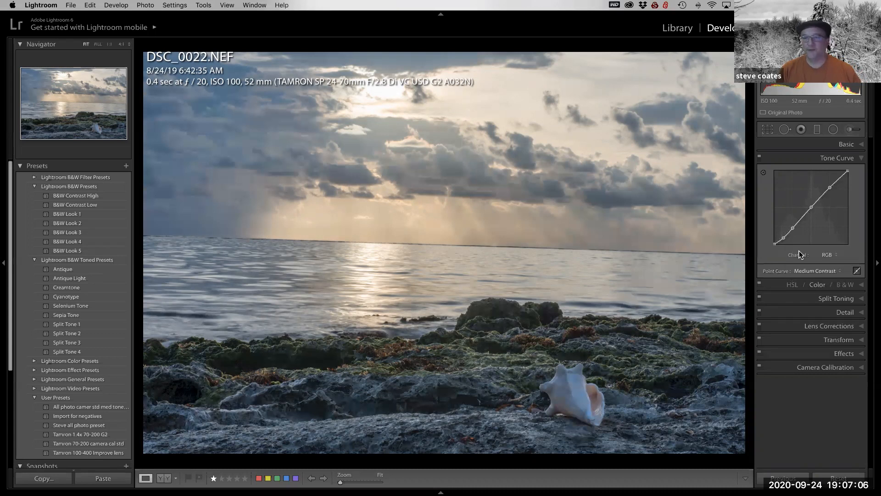
{"action": "left_click", "coordinate": [809, 271]}
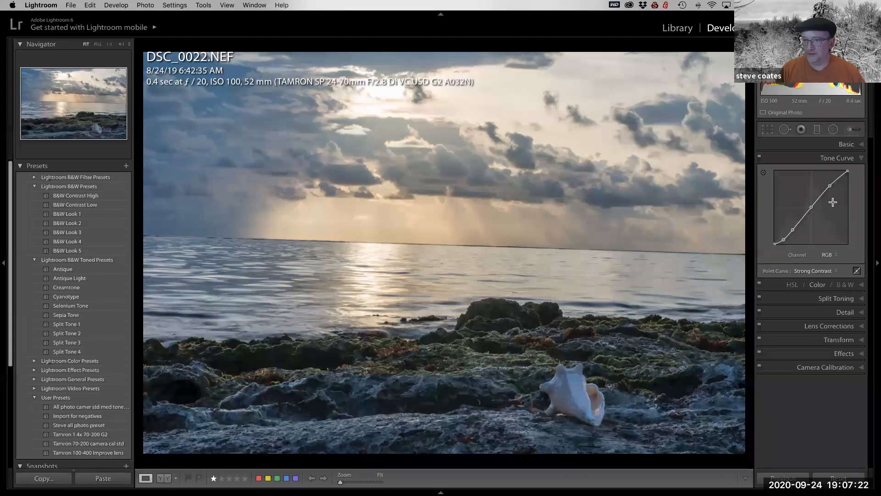
Check the white balance presets and sample a neutral grey on the foreground rocks with the White Balance Selector.
{"action": "left_click", "coordinate": [795, 146]}
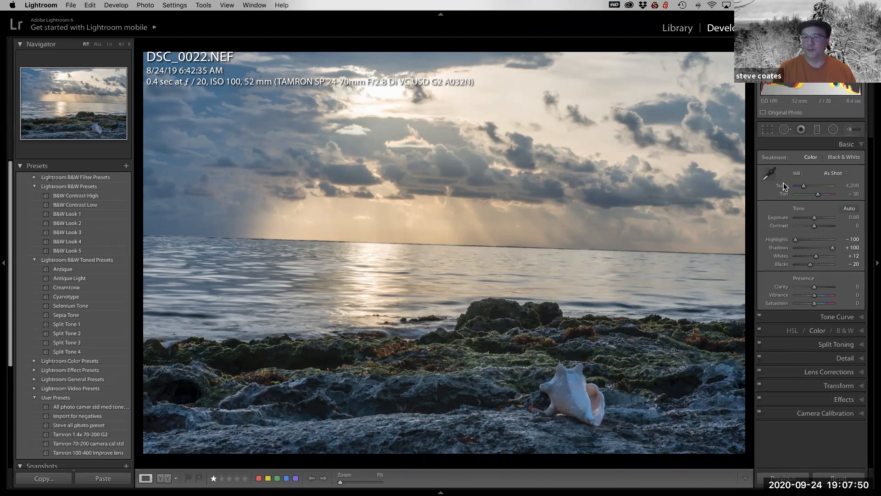
{"action": "left_click", "coordinate": [837, 175]}
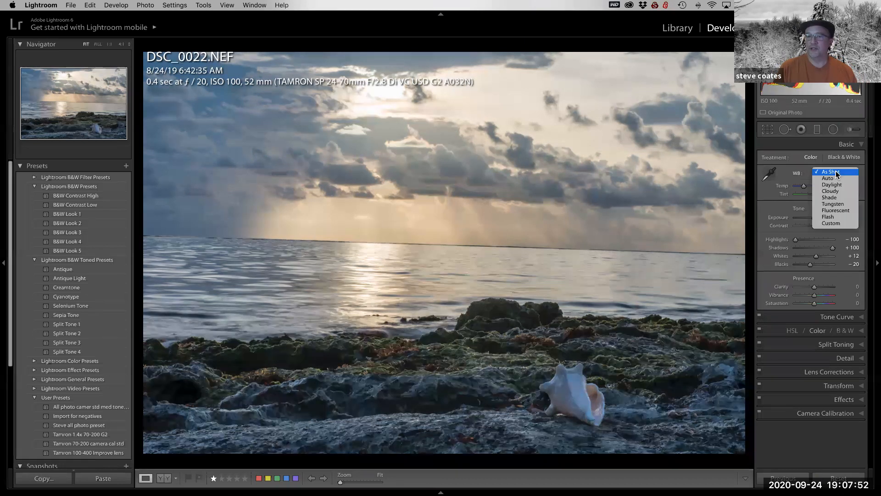
{"action": "left_click", "coordinate": [779, 173]}
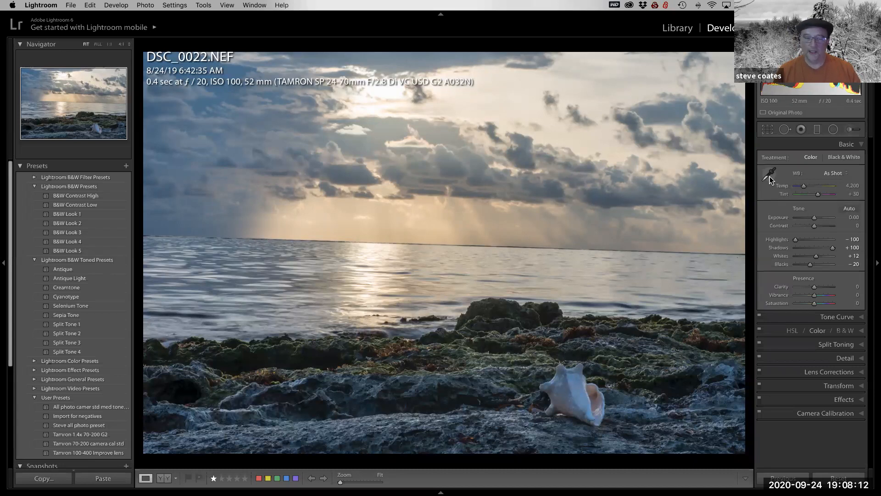
{"action": "left_click", "coordinate": [770, 176]}
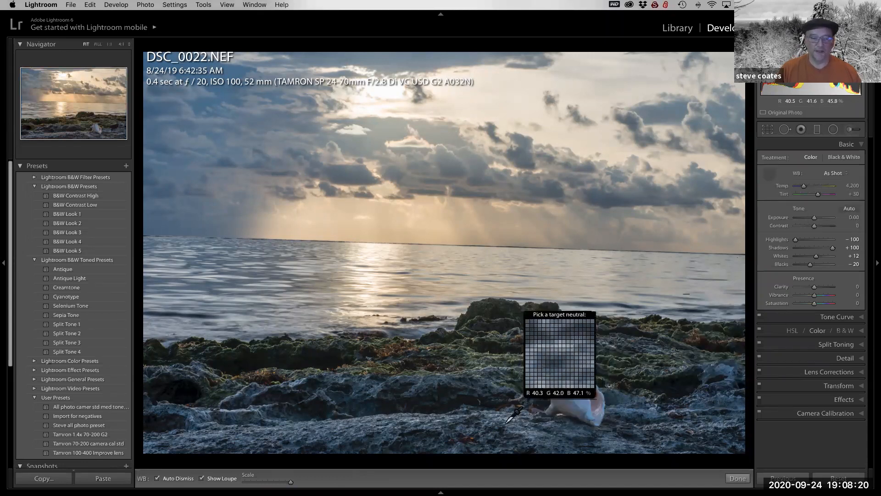
{"action": "left_click", "coordinate": [430, 389]}
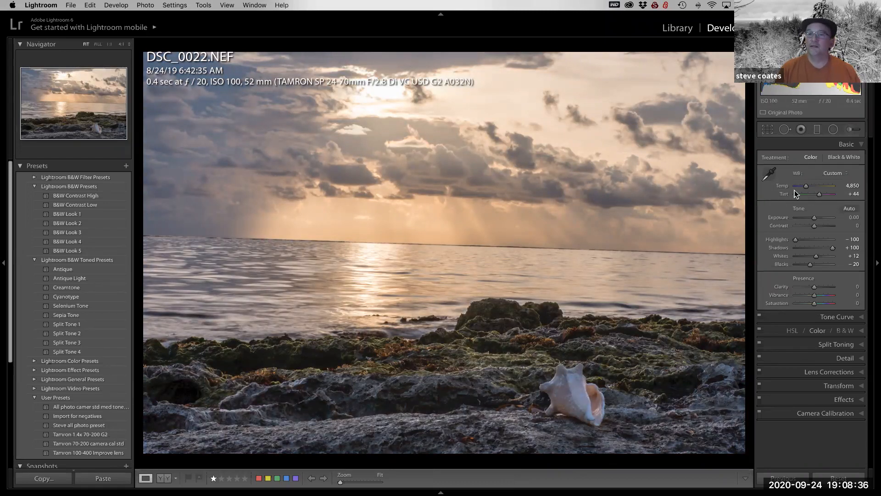
Try the Cloudy white balance preset, undo it, and warm the photo by setting Temp to 5,891.
{"action": "left_click", "coordinate": [830, 173]}
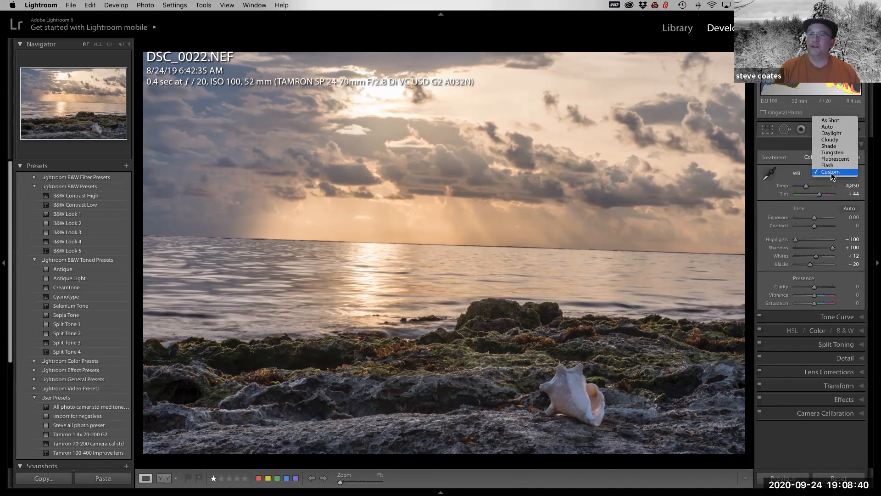
{"action": "left_click", "coordinate": [831, 141]}
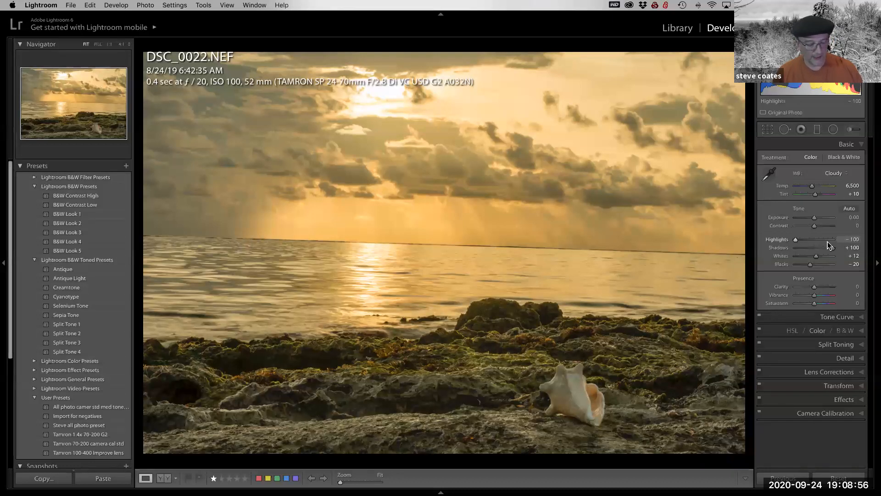
{"action": "key", "text": "super+z"}
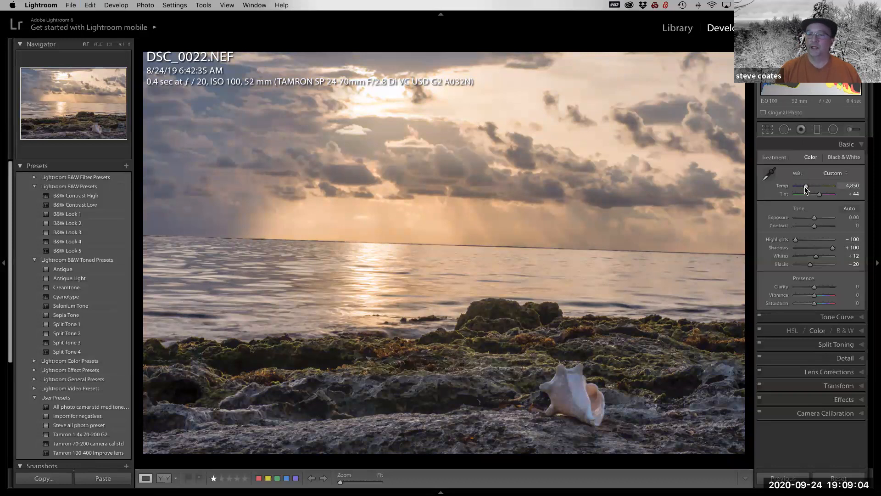
{"action": "left_click_drag", "start_coordinate": [806, 186], "coordinate": [810, 189]}
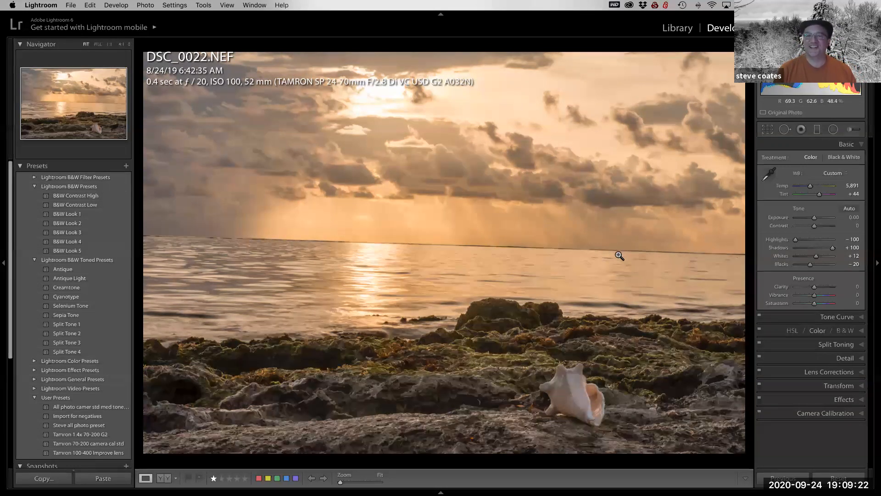
Level the tilted sea horizon by straightening the crop along it, to an angle of about -1.8, and apply the crop.
{"action": "left_click", "coordinate": [767, 131]}
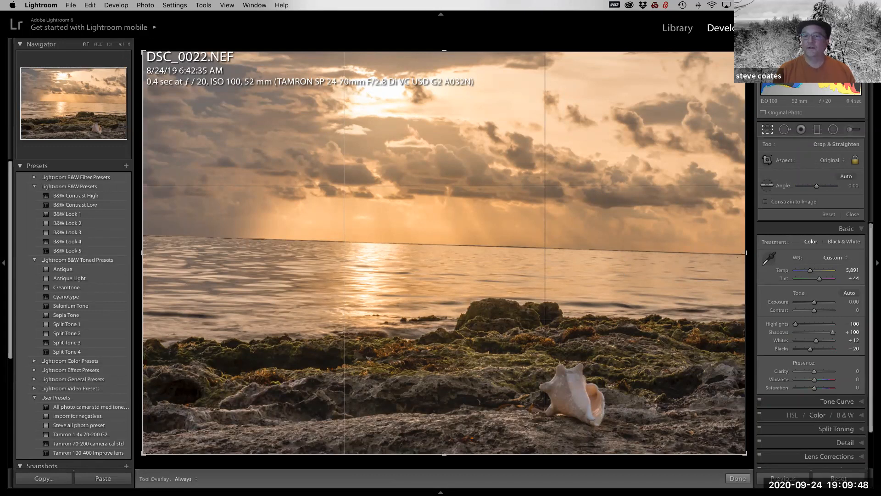
{"action": "mouse_move", "coordinate": [749, 190]}
{"action": "left_mouse_down"}
{"action": "mouse_move", "coordinate": [743, 170]}
{"action": "mouse_move", "coordinate": [743, 185]}
{"action": "left_mouse_up"}
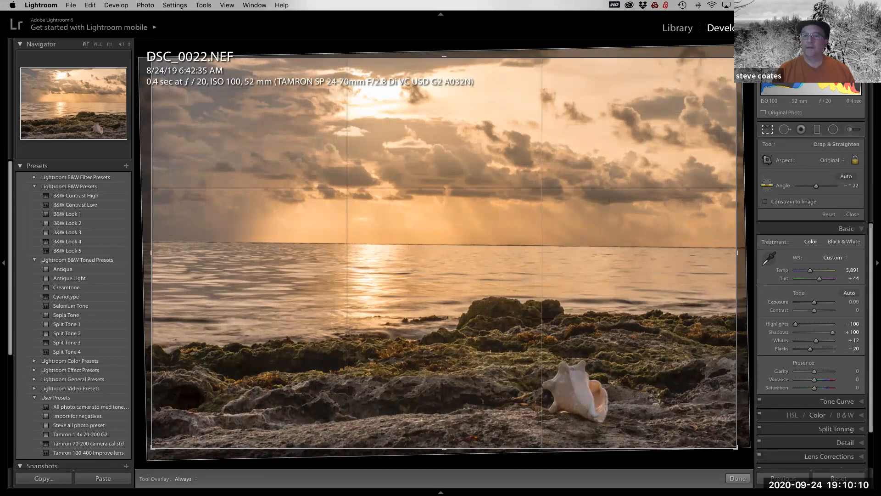
{"action": "left_click", "coordinate": [767, 185]}
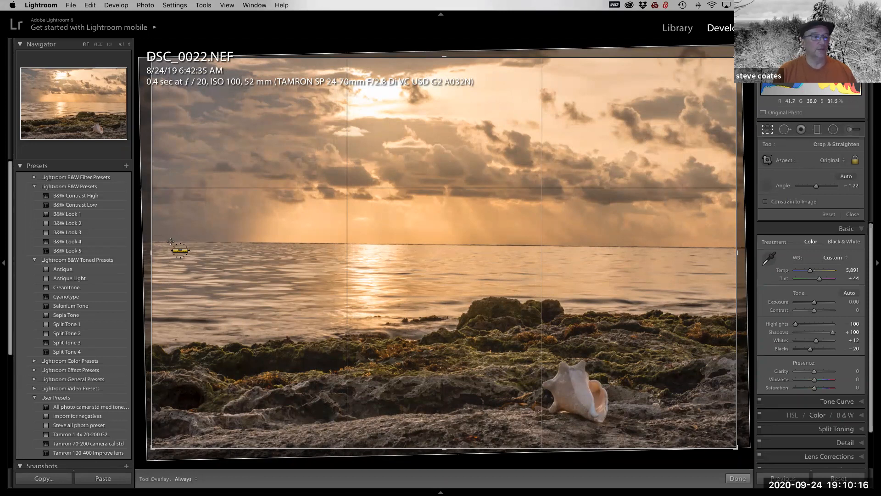
{"action": "left_click_drag", "start_coordinate": [170, 243], "coordinate": [728, 246]}
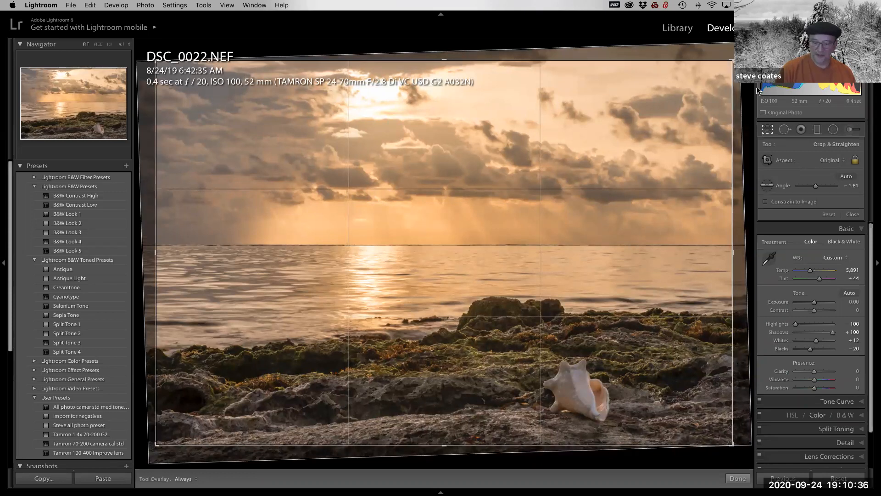
{"action": "key", "text": "Return"}
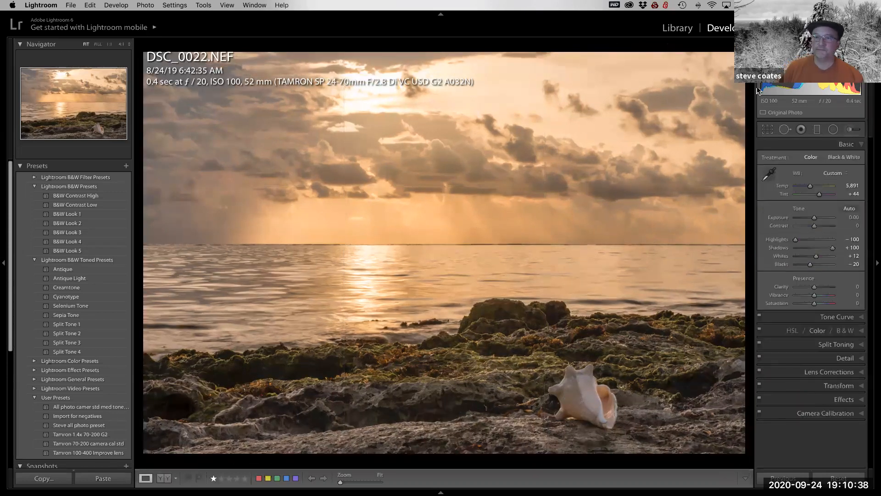
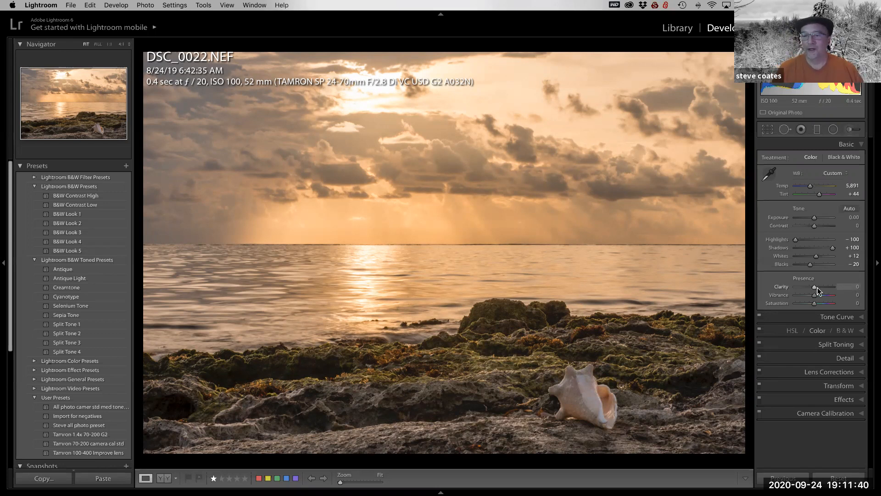
In the Presence settings of DSC_0022, set Clarity to +26 and Vibrance to +25.
{"action": "left_click_drag", "start_coordinate": [817, 287], "coordinate": [819, 287]}
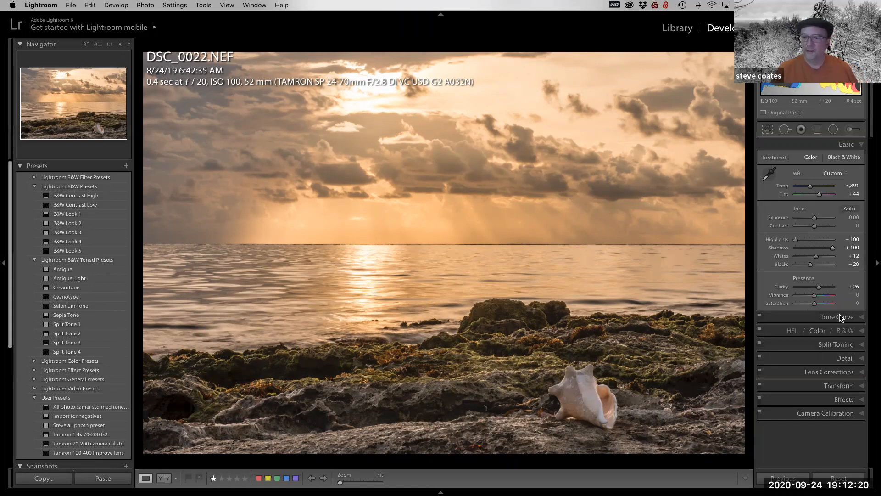
{"action": "left_click_drag", "start_coordinate": [814, 292], "coordinate": [820, 297]}
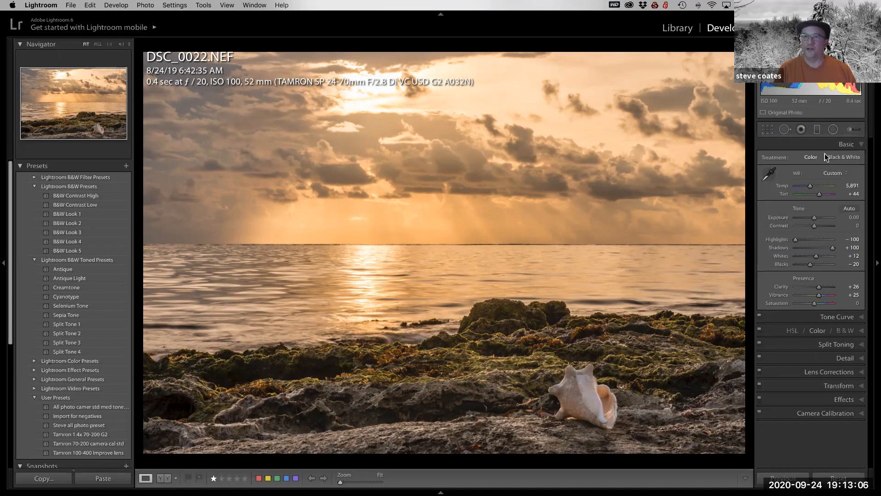
Draw a slightly slanted graduated filter across the shoreline rocks and widen its transition a little toward the foreground.
{"action": "left_click", "coordinate": [818, 130]}
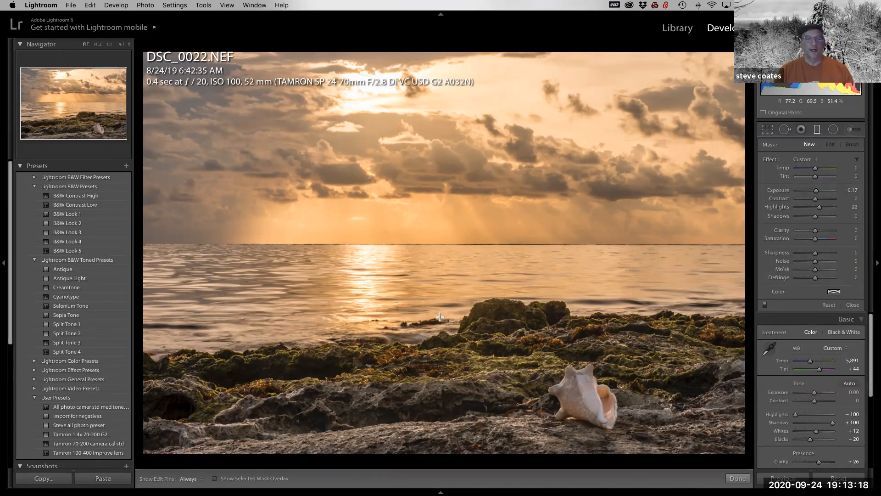
{"action": "left_click_drag", "start_coordinate": [440, 313], "coordinate": [448, 357]}
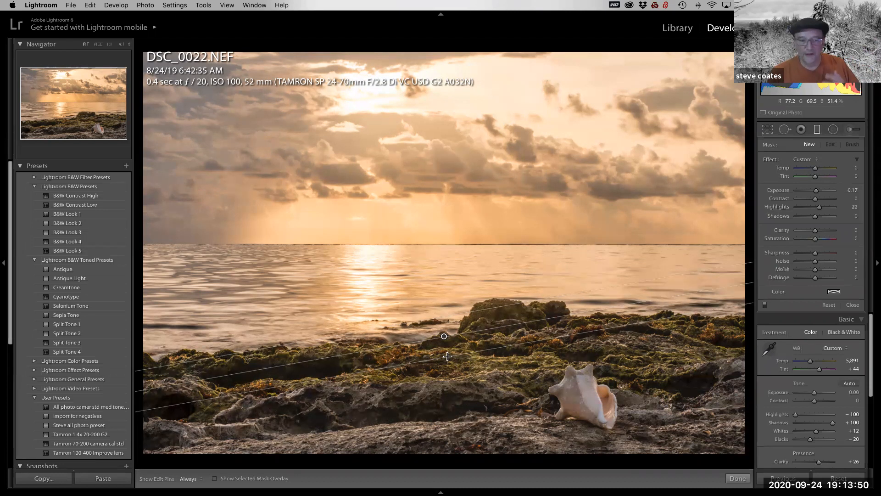
{"action": "left_click_drag", "start_coordinate": [447, 356], "coordinate": [447, 366]}
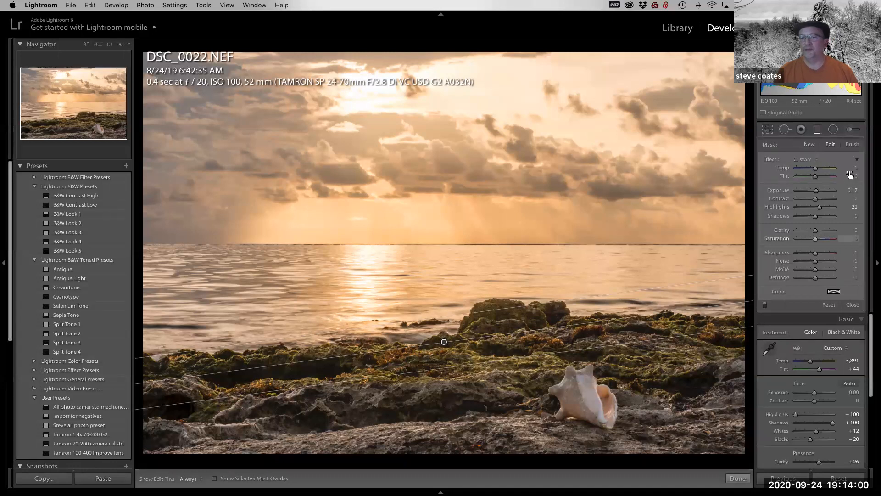
Switch the graduated filter's effect to the Highlights preset.
{"action": "left_click", "coordinate": [798, 160]}
{"action": "left_click", "coordinate": [806, 157]}
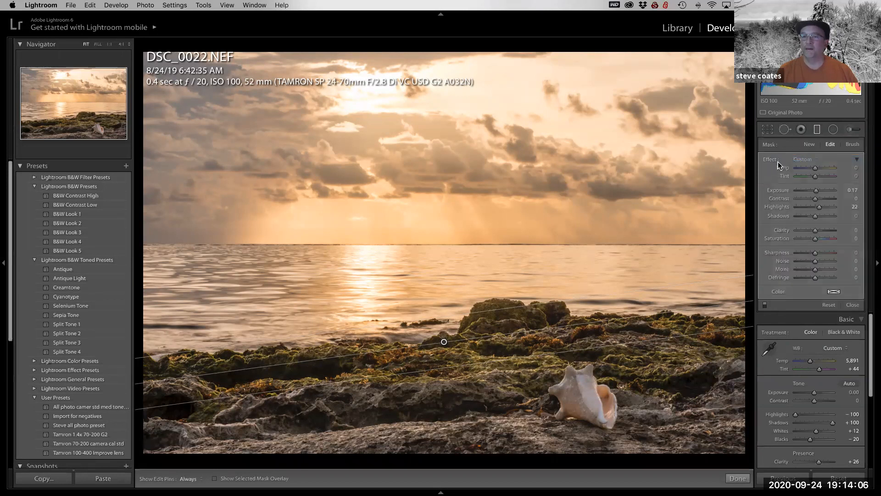
{"action": "left_click", "coordinate": [815, 161]}
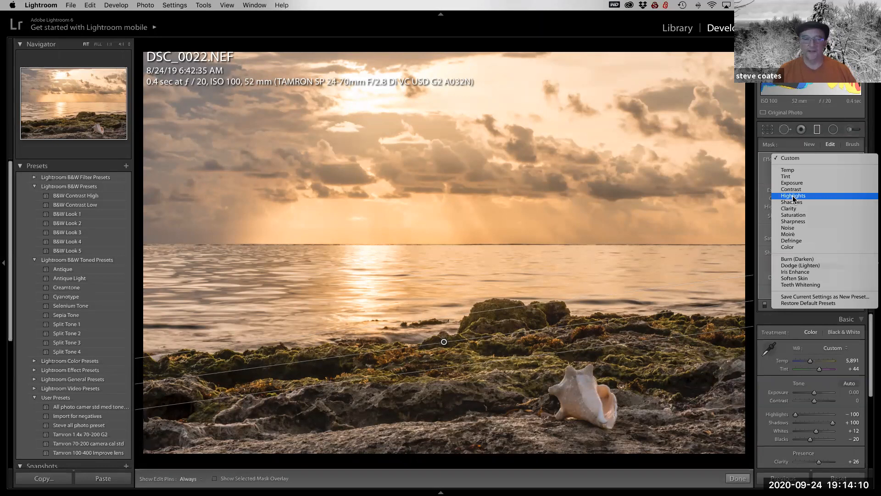
{"action": "left_click", "coordinate": [793, 196]}
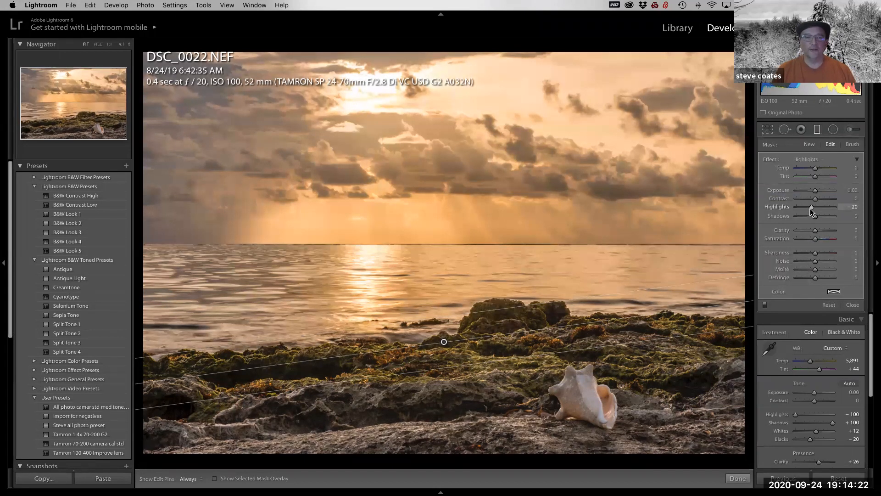
Set the graduated filter's Highlights to -86 and its Shadows to 20.
{"action": "mouse_move", "coordinate": [808, 209]}
{"action": "left_mouse_down"}
{"action": "mouse_move", "coordinate": [828, 207]}
{"action": "mouse_move", "coordinate": [807, 208]}
{"action": "left_mouse_up"}
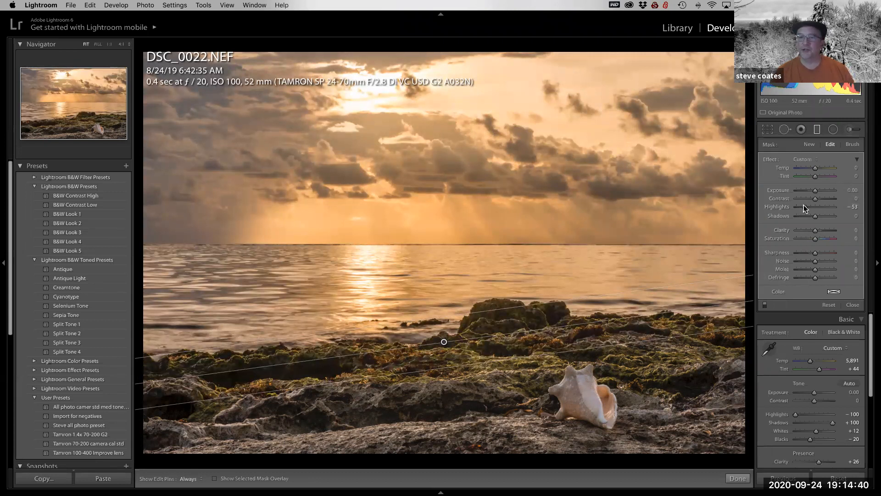
{"action": "left_click_drag", "start_coordinate": [803, 209], "coordinate": [800, 209]}
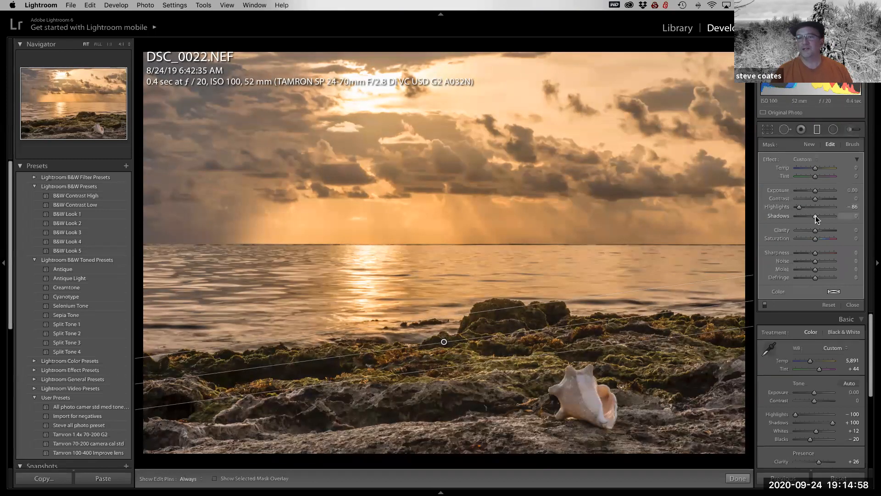
{"action": "left_click_drag", "start_coordinate": [817, 216], "coordinate": [818, 216]}
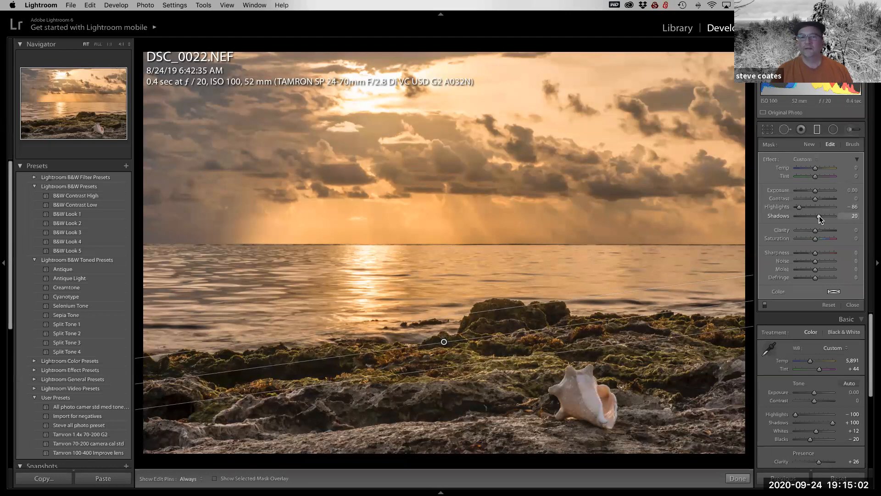
Set the graduated filter's Shadows to 26, and check its coverage by temporarily lowering Exposure to -4.00 before resetting it.
{"action": "left_click_drag", "start_coordinate": [820, 214], "coordinate": [821, 215]}
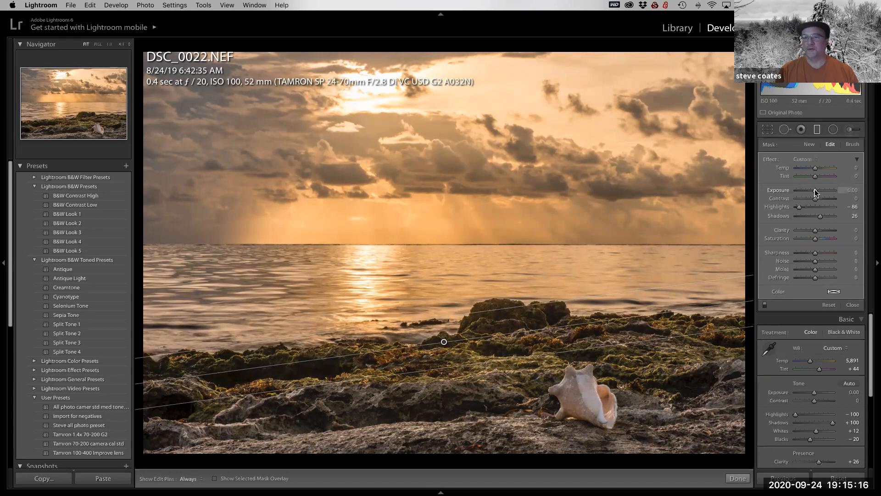
{"action": "left_click_drag", "start_coordinate": [815, 192], "coordinate": [788, 189]}
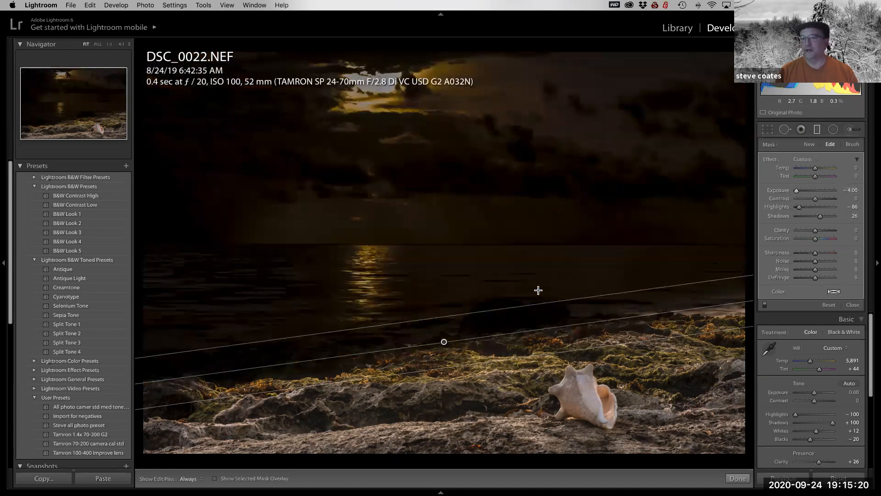
{"action": "double_click", "coordinate": [779, 193]}
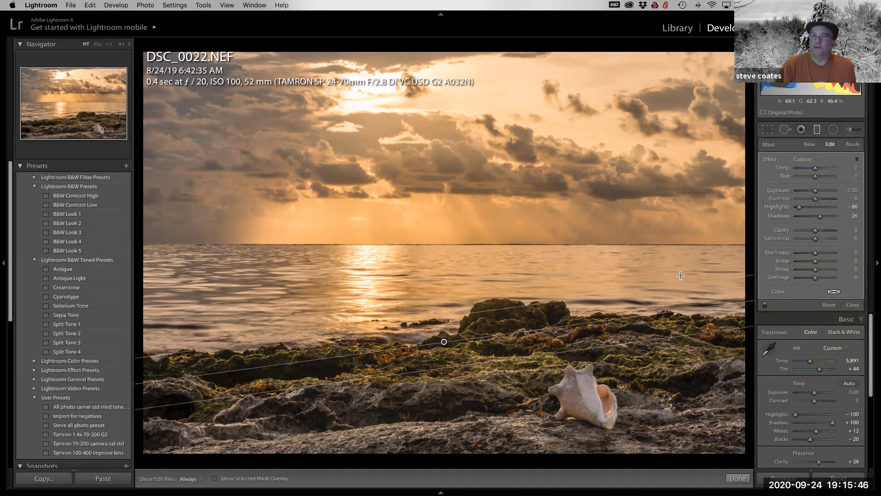
Add a second graduated filter with Exposure -4.00, slanted along the shoreline rocks and darkening the foreground.
{"action": "left_click", "coordinate": [810, 146]}
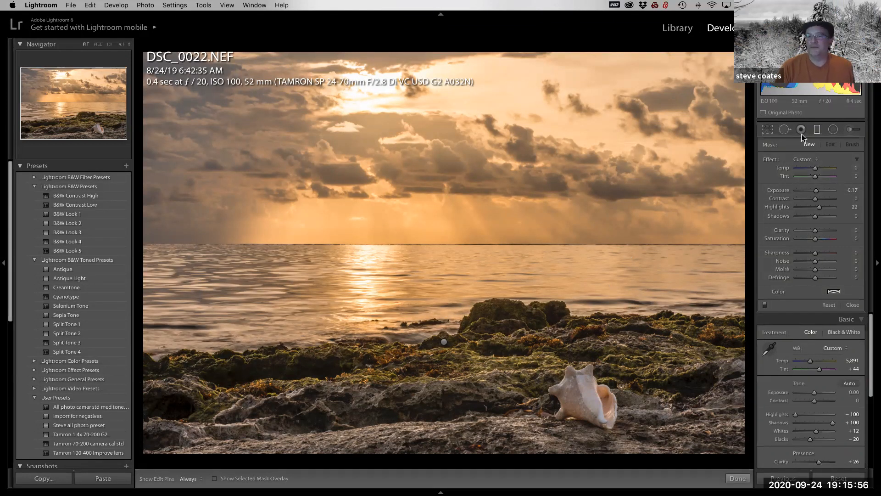
{"action": "left_click", "coordinate": [801, 159]}
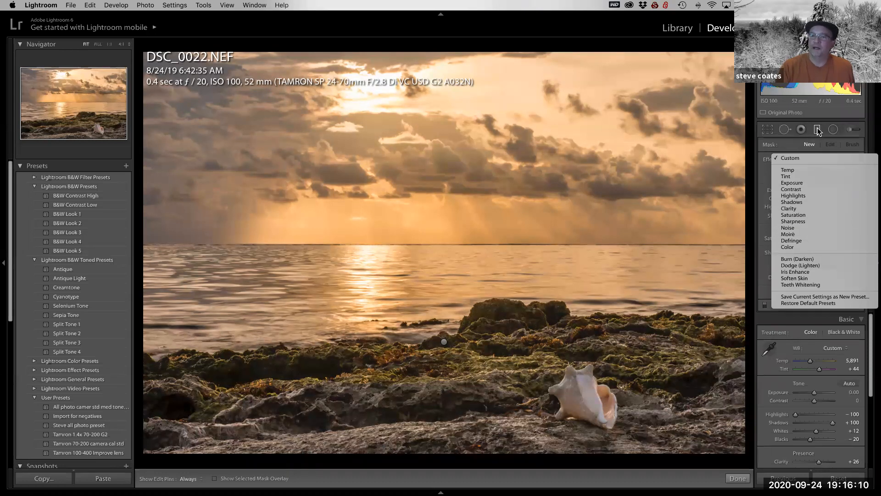
{"action": "left_click", "coordinate": [812, 159]}
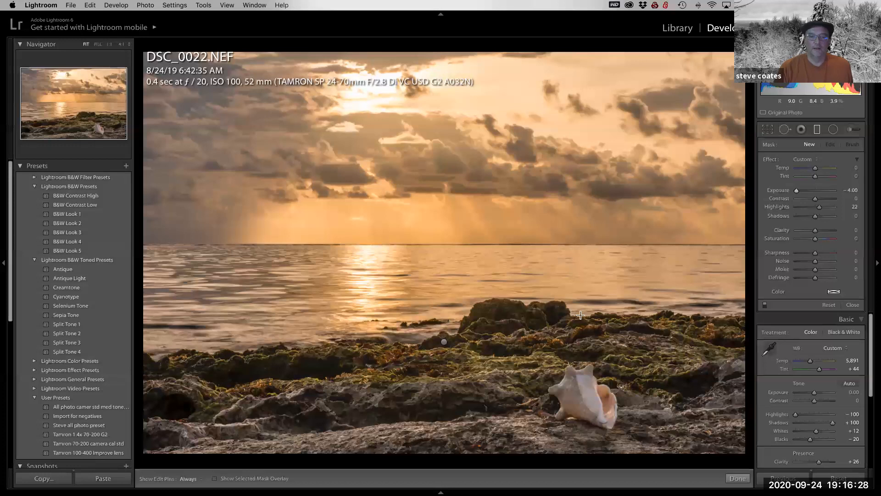
{"action": "mouse_move", "coordinate": [510, 291]}
{"action": "left_mouse_down"}
{"action": "mouse_move", "coordinate": [514, 300]}
{"action": "mouse_move", "coordinate": [511, 268]}
{"action": "left_mouse_up"}
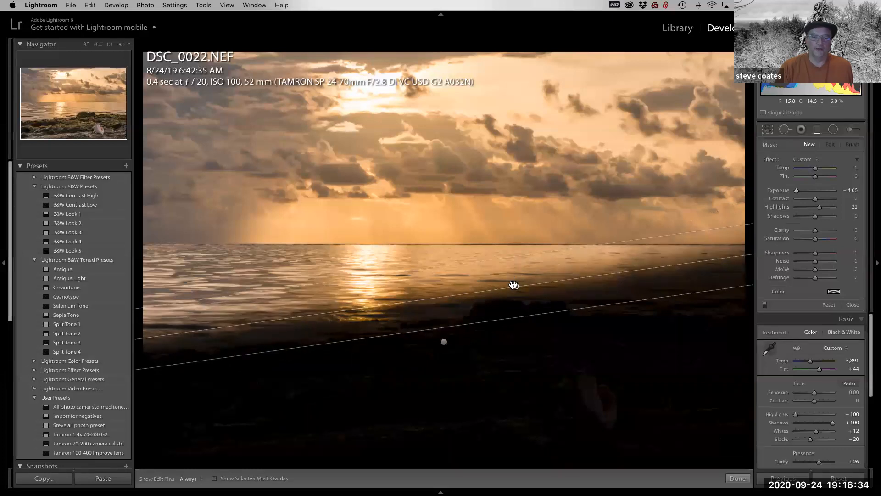
{"action": "left_click_drag", "start_coordinate": [514, 288], "coordinate": [519, 312]}
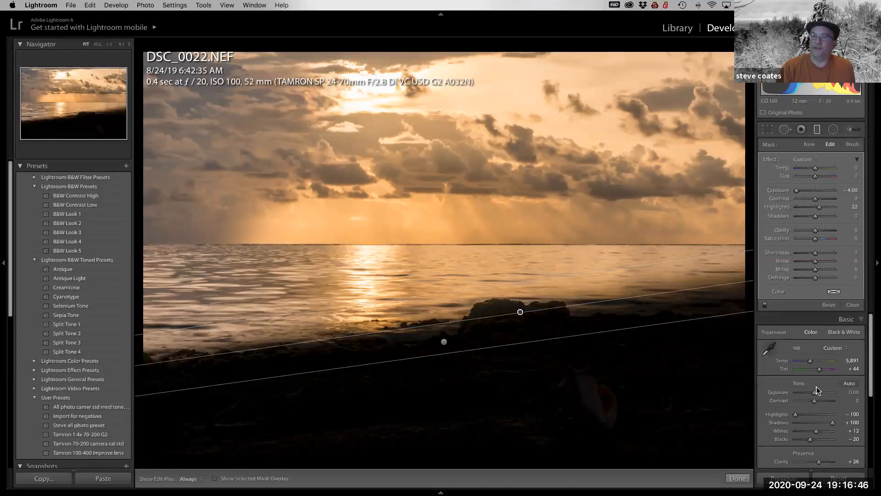
Reset the foreground graduated filter's Highlights, and set its Shadows to 63 and Exposure to 0.18.
{"action": "double_click", "coordinate": [779, 191]}
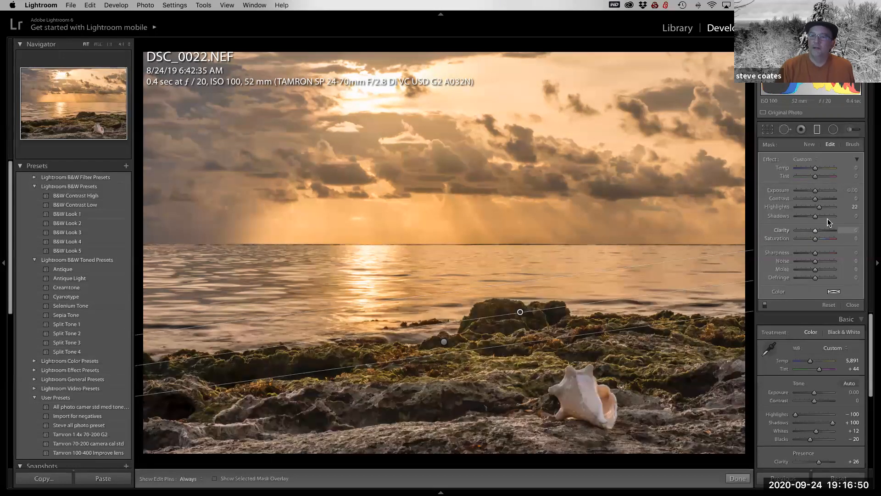
{"action": "double_click", "coordinate": [781, 207]}
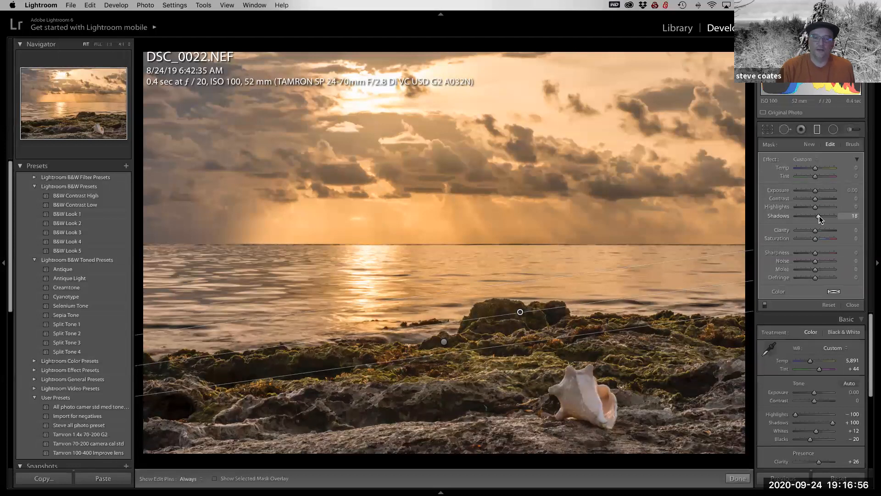
{"action": "left_click_drag", "start_coordinate": [820, 216], "coordinate": [823, 216]}
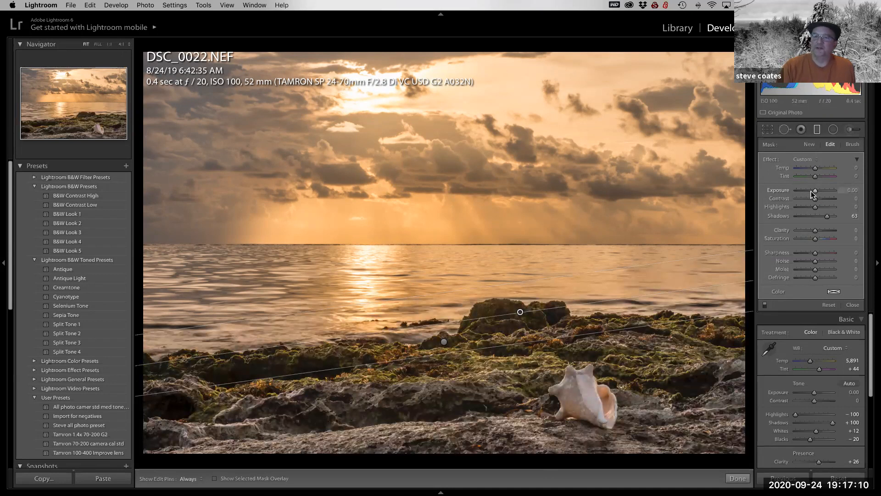
{"action": "left_click_drag", "start_coordinate": [815, 193], "coordinate": [816, 193]}
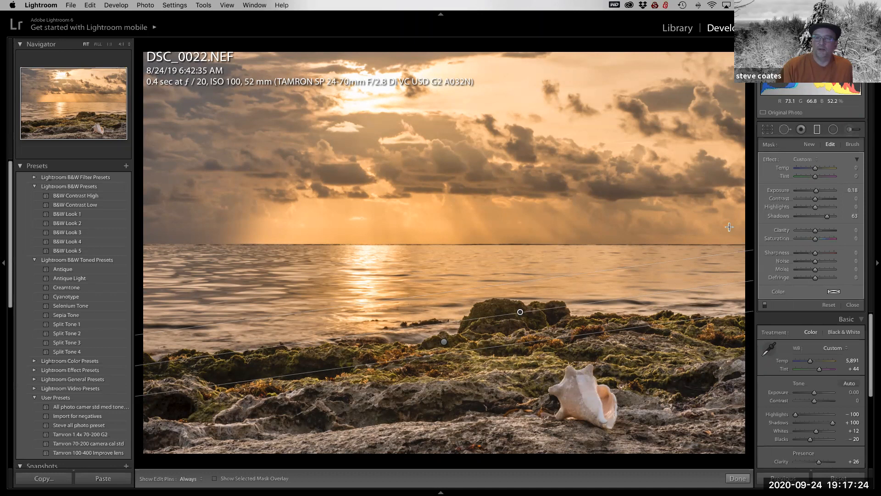
Compare DSC_0022 with its graduated filters switched off and on.
{"action": "left_click", "coordinate": [819, 131]}
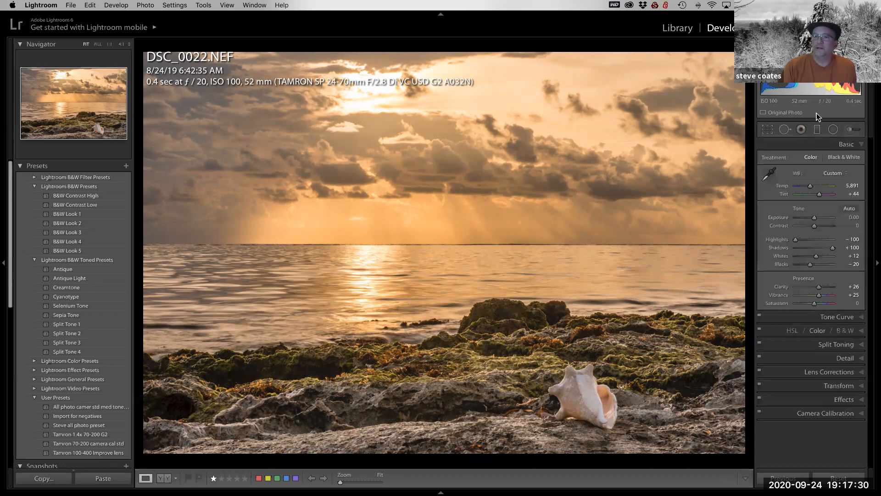
{"action": "left_click", "coordinate": [818, 130]}
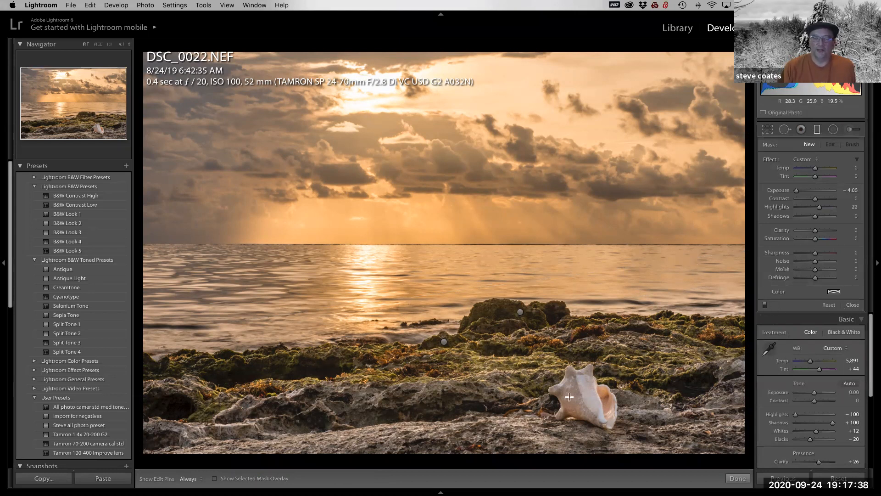
{"action": "left_click", "coordinate": [765, 306]}
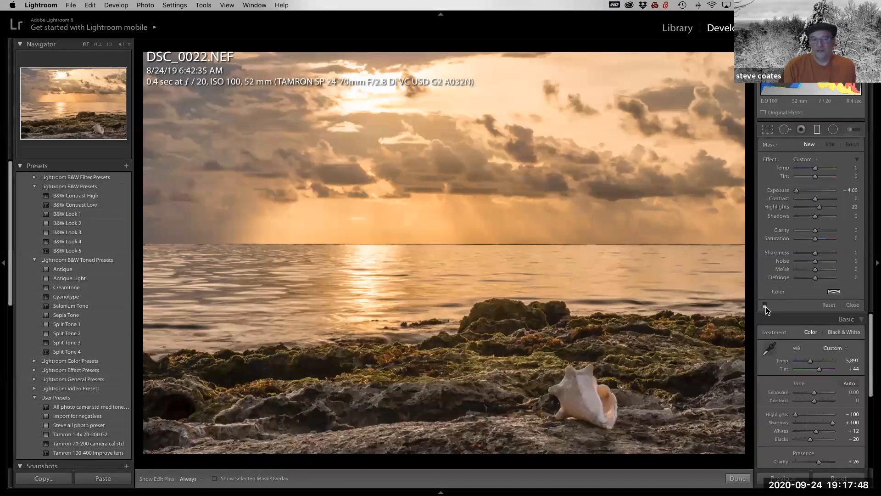
{"action": "left_click", "coordinate": [765, 306]}
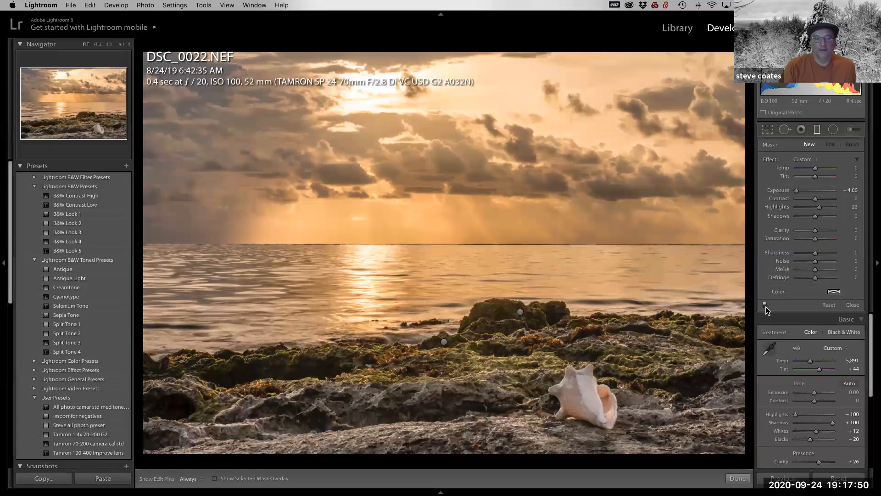
{"action": "left_click", "coordinate": [766, 306]}
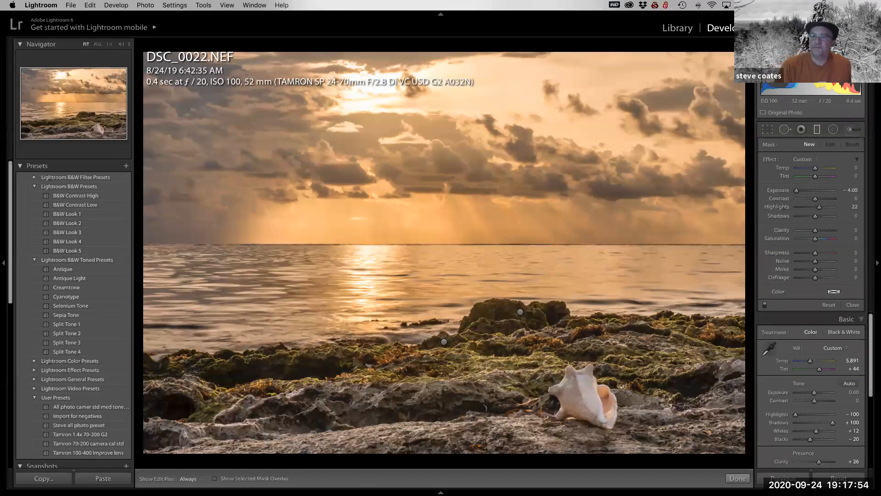
Finish the graduated filter edits by rating DSC_0022 two stars and returning to the Library grid.
{"action": "left_click", "coordinate": [817, 130]}
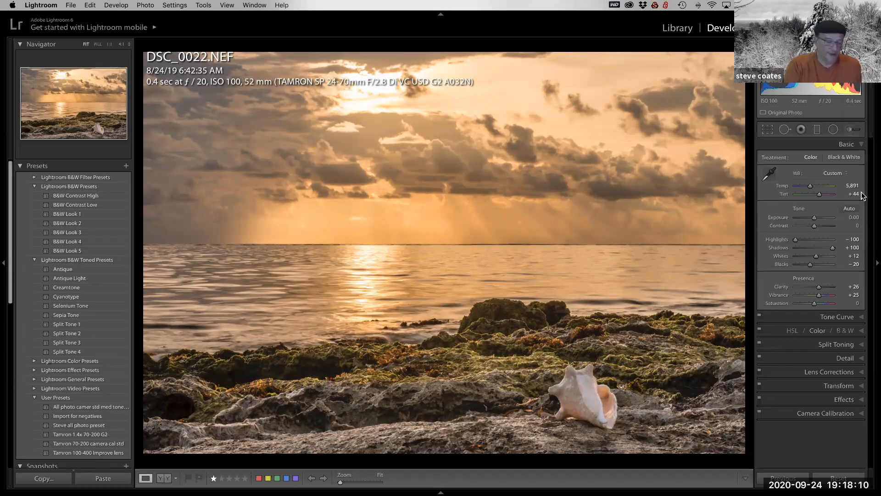
{"action": "key", "text": "2"}
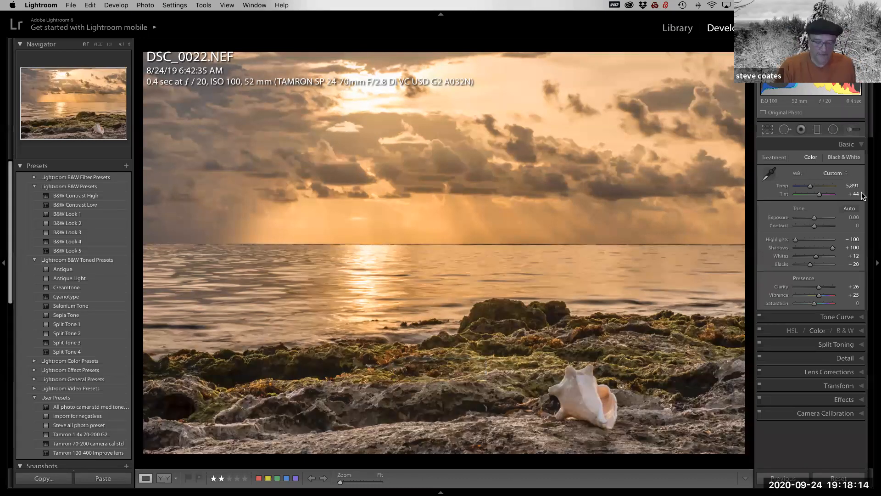
{"action": "key", "text": "g"}
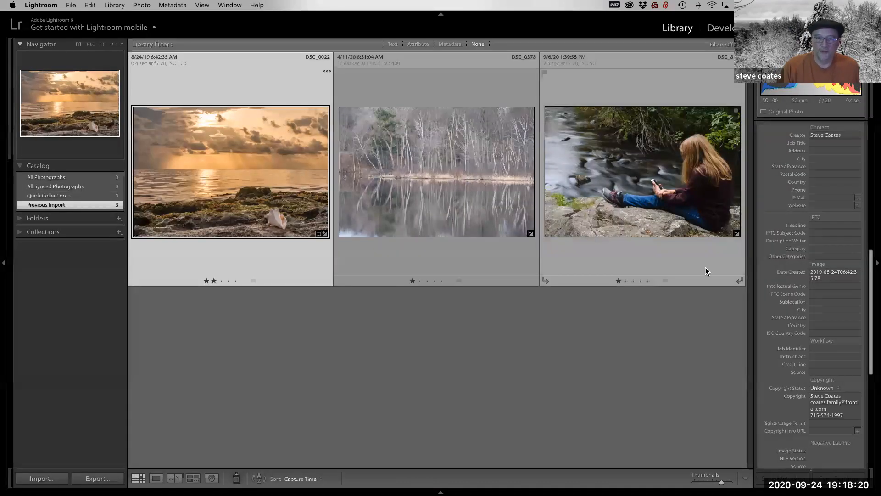
Open DSC_8134, the woman by the river, in the Develop module and reset its adjustments.
{"action": "left_click", "coordinate": [681, 176]}
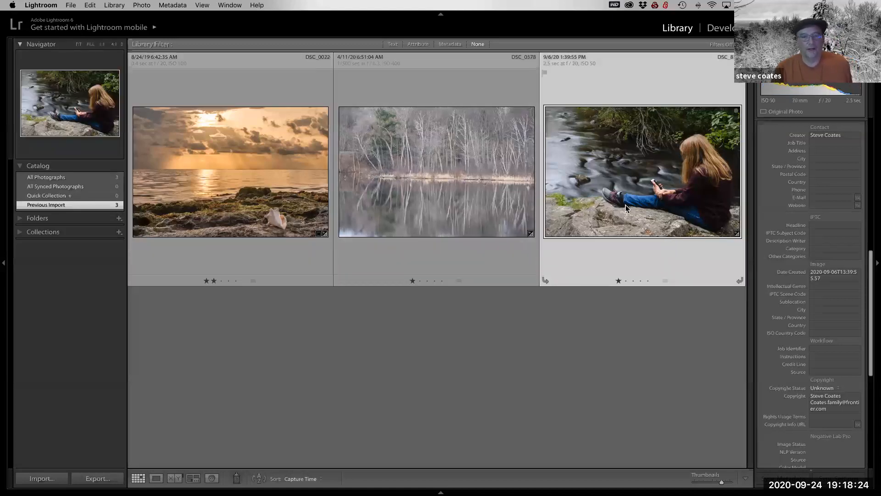
{"action": "key", "text": "d"}
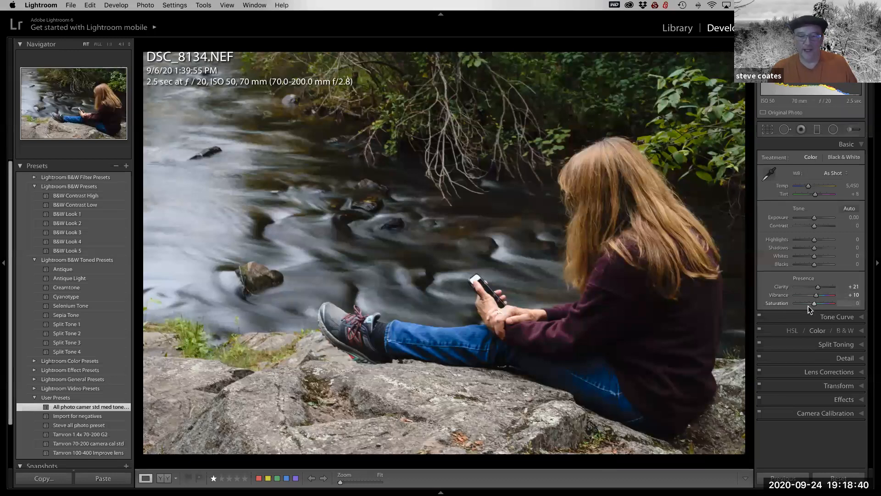
{"action": "left_click", "coordinate": [839, 478]}
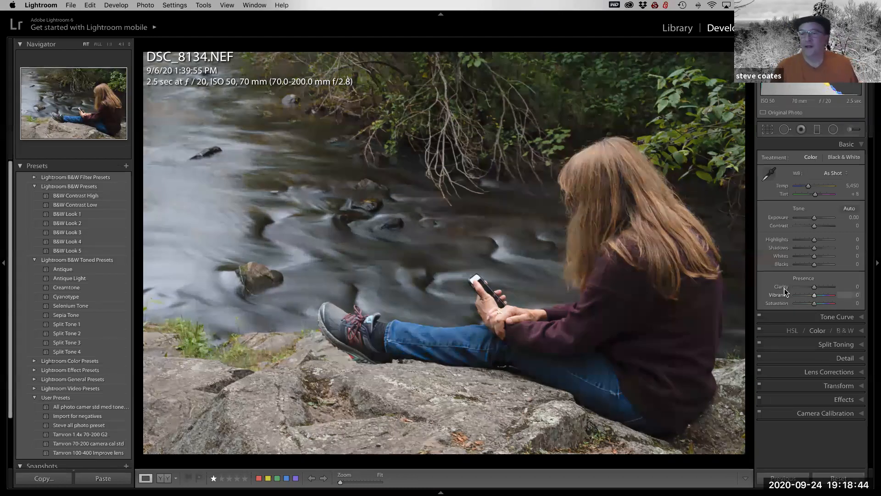
In the Presence settings of DSC_8134, set Clarity to +21 and Vibrance to +19.
{"action": "left_click_drag", "start_coordinate": [817, 288], "coordinate": [821, 290]}
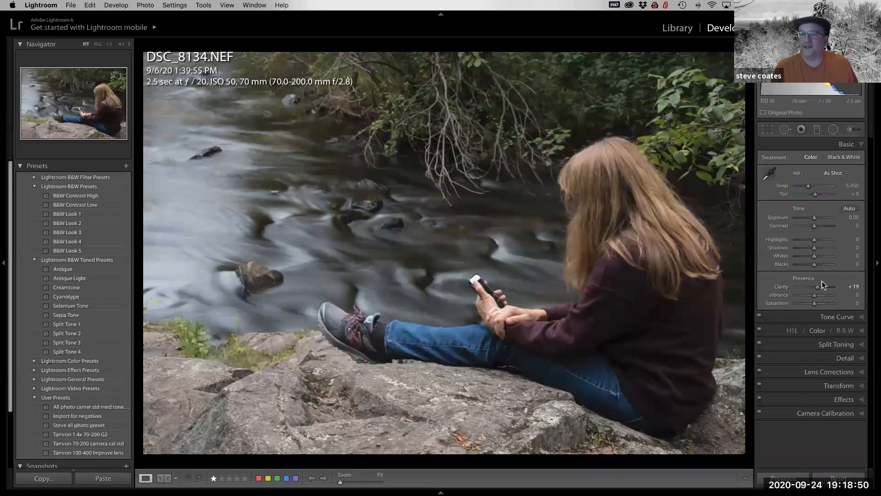
{"action": "left_click", "coordinate": [855, 287]}
{"action": "type", "text": "21"}
{"action": "key", "text": "Tab"}
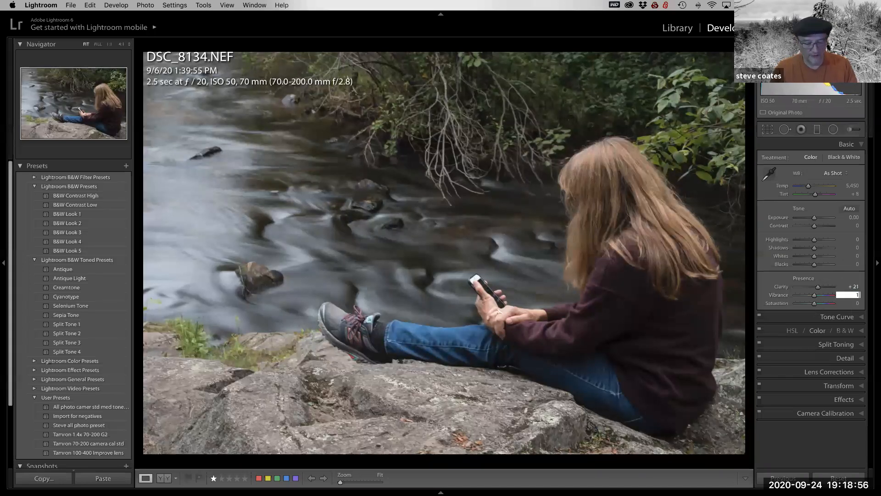
{"action": "type", "text": "18"}
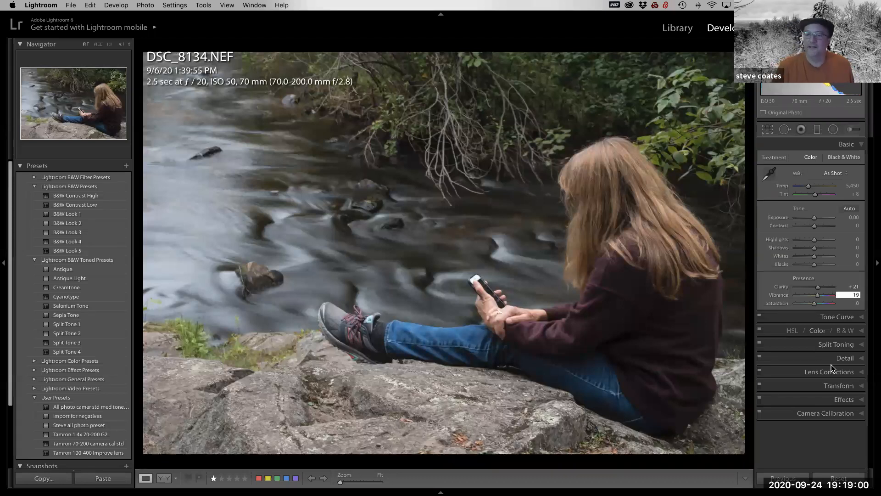
{"action": "type", "text": "9"}
{"action": "key", "text": "Return"}
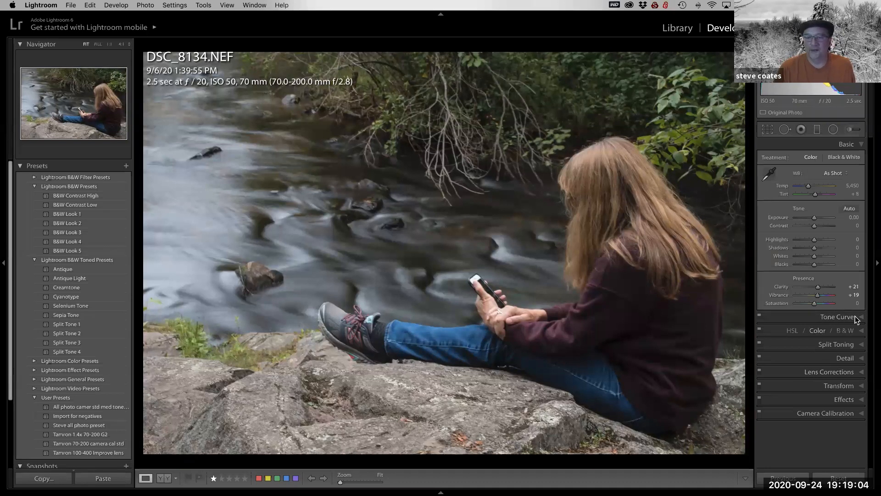
Set the tone curve of DSC_8134 to the Medium Contrast point curve.
{"action": "left_click", "coordinate": [839, 317]}
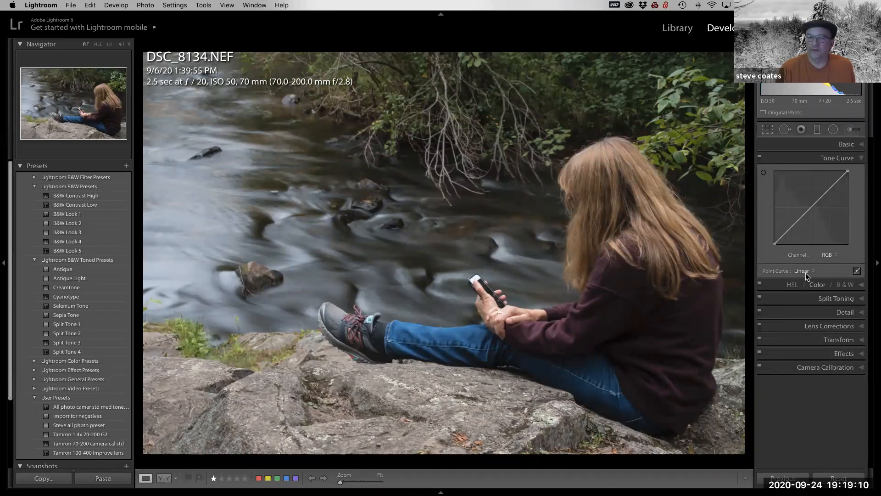
{"action": "left_click", "coordinate": [822, 147]}
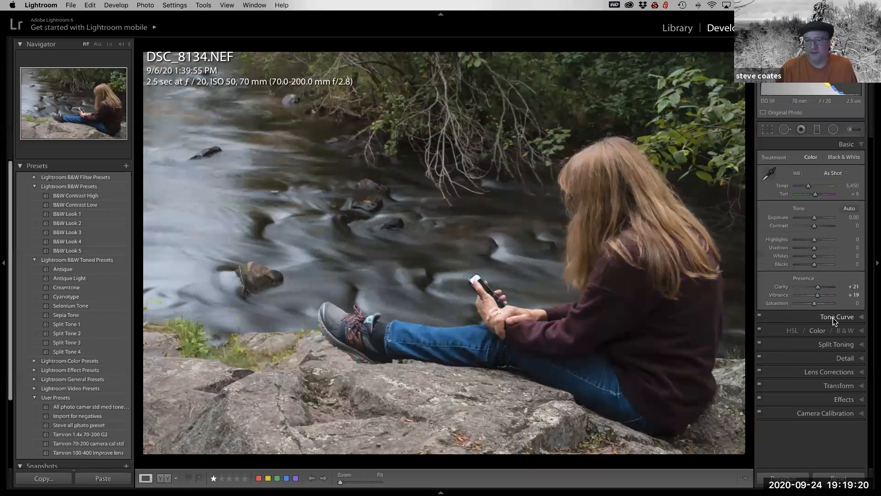
{"action": "left_click", "coordinate": [833, 317]}
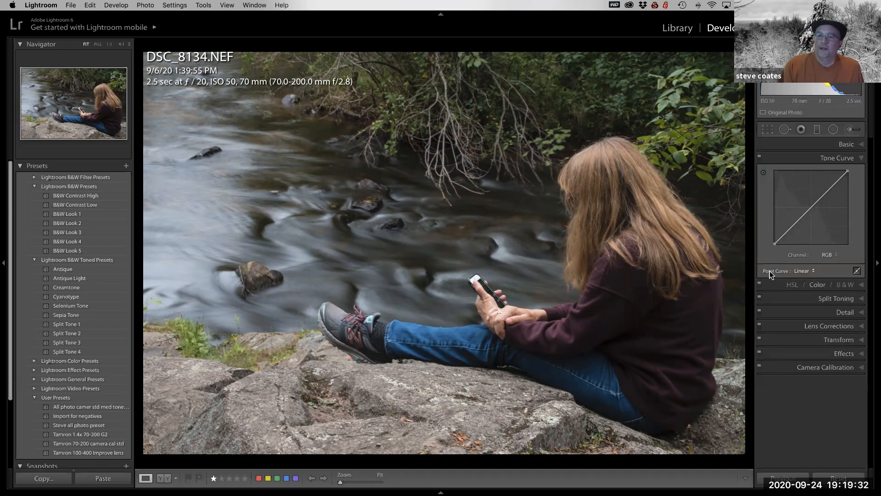
{"action": "left_click", "coordinate": [800, 270]}
{"action": "left_click", "coordinate": [803, 276]}
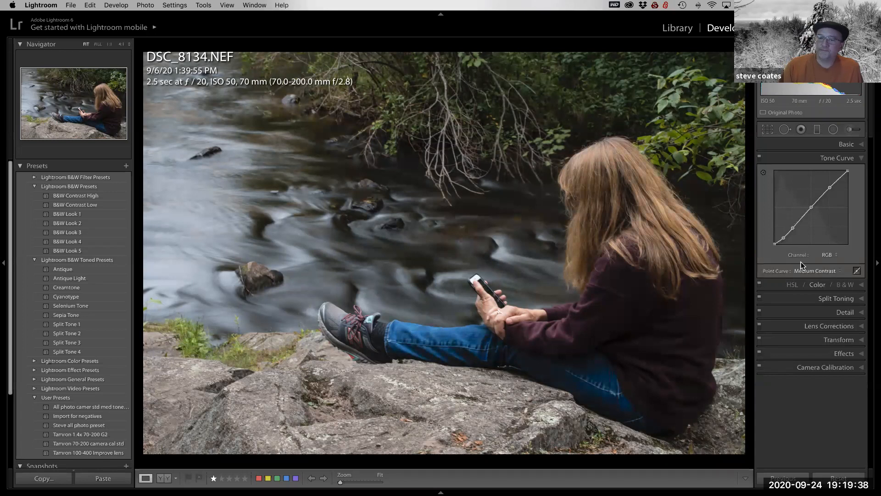
In the Detail settings of DSC_8134, set the sharpening Amount to 61 and Masking to 16.
{"action": "left_click", "coordinate": [832, 310]}
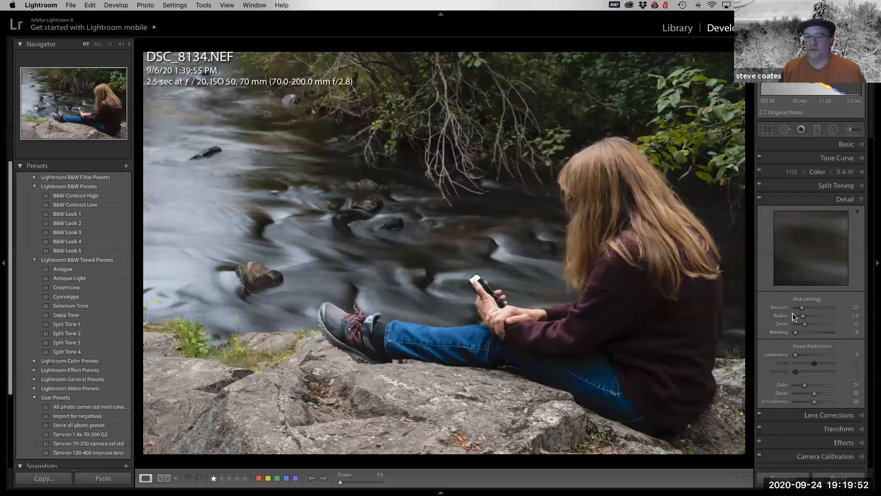
{"action": "left_click_drag", "start_coordinate": [802, 307], "coordinate": [811, 307]}
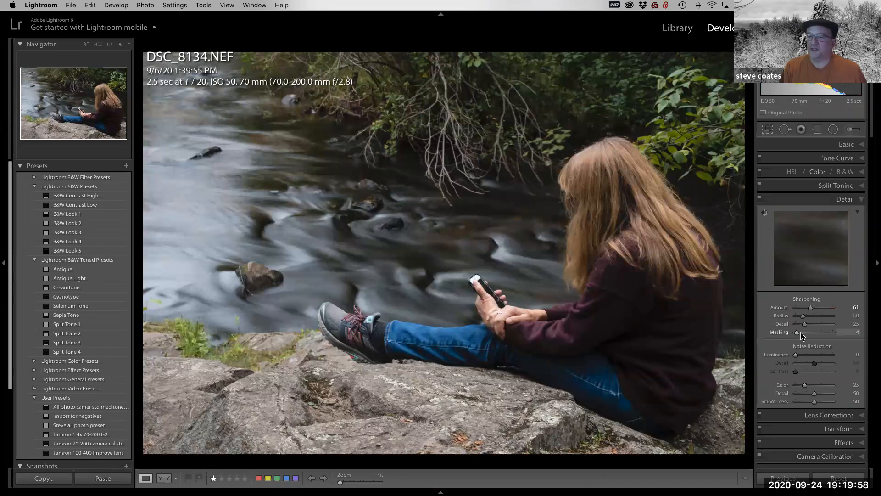
{"action": "left_click_drag", "start_coordinate": [800, 332], "coordinate": [808, 335]}
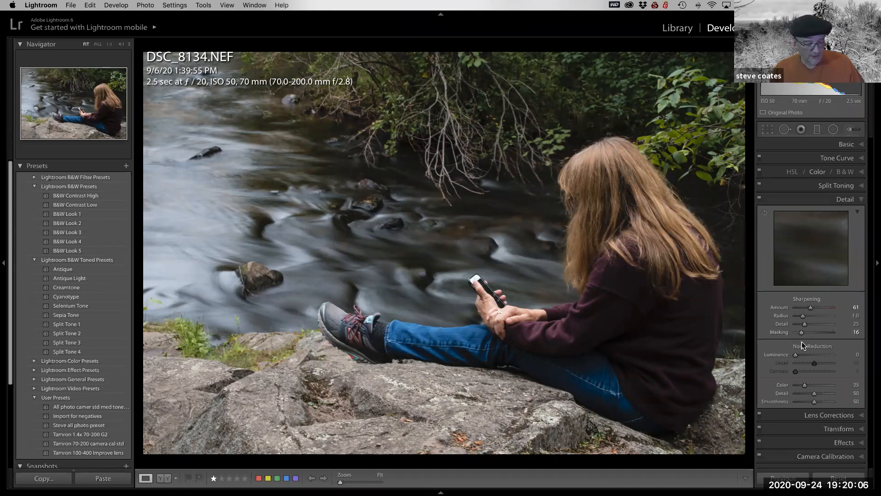
Set sharpening Masking to 26 while checking the black-and-white mask preview, and set Luminance noise reduction to 37.
{"action": "key", "text": "alt"}
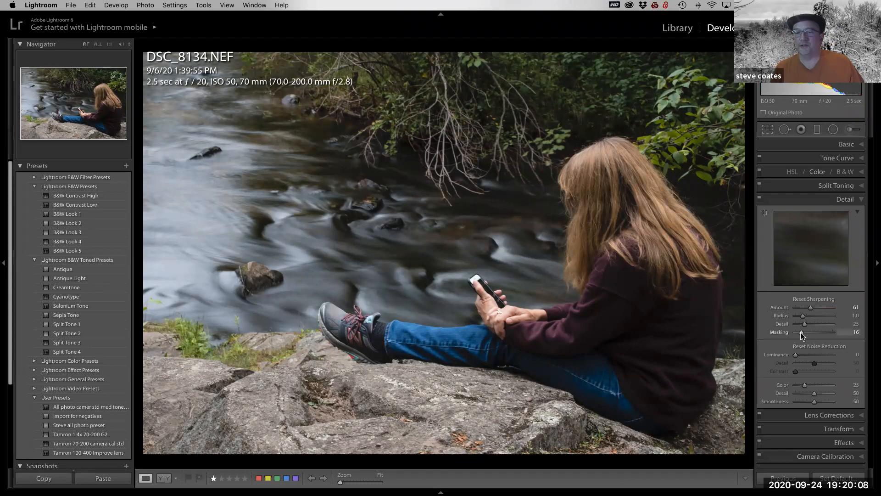
{"action": "left_click", "coordinate": [801, 333], "text": "alt"}
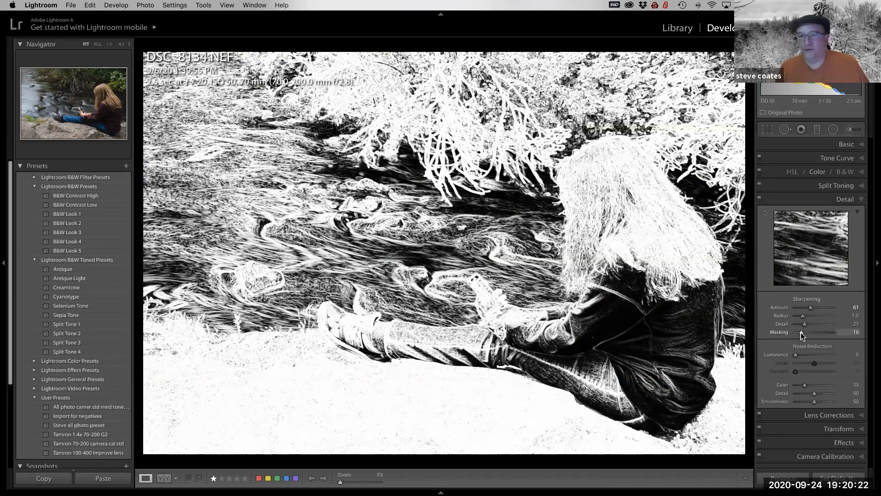
{"action": "left_click_drag", "start_coordinate": [801, 332], "coordinate": [820, 331]}
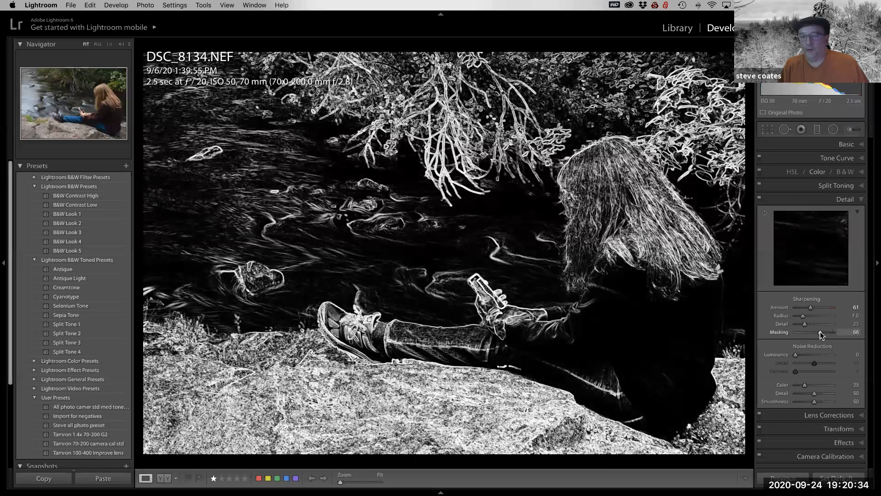
{"action": "left_click_drag", "start_coordinate": [820, 331], "coordinate": [793, 336]}
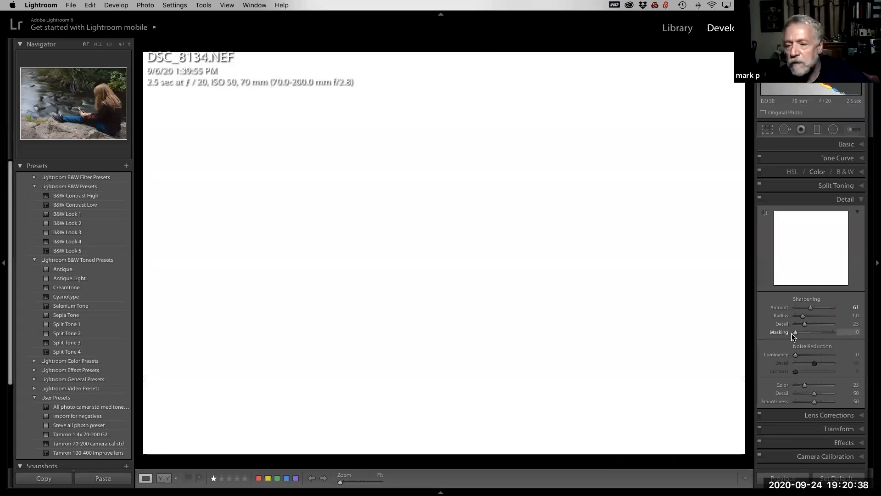
{"action": "left_click_drag", "start_coordinate": [793, 334], "coordinate": [806, 333]}
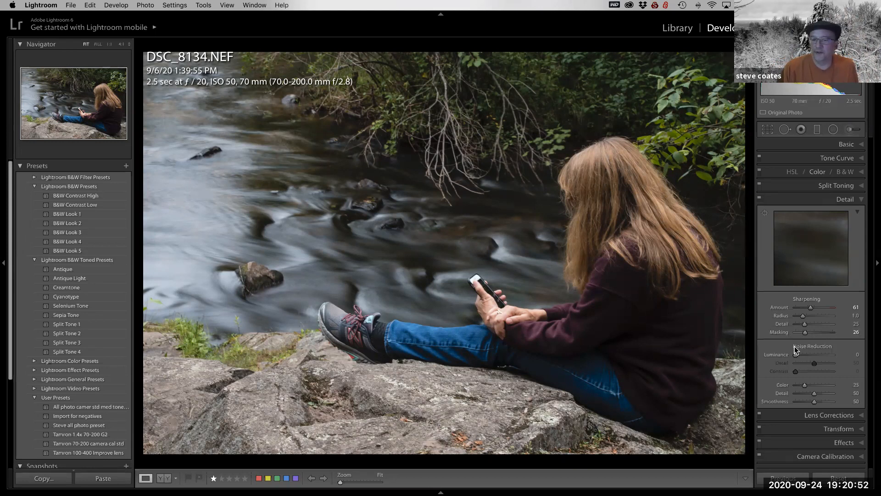
{"action": "left_click_drag", "start_coordinate": [795, 357], "coordinate": [805, 355]}
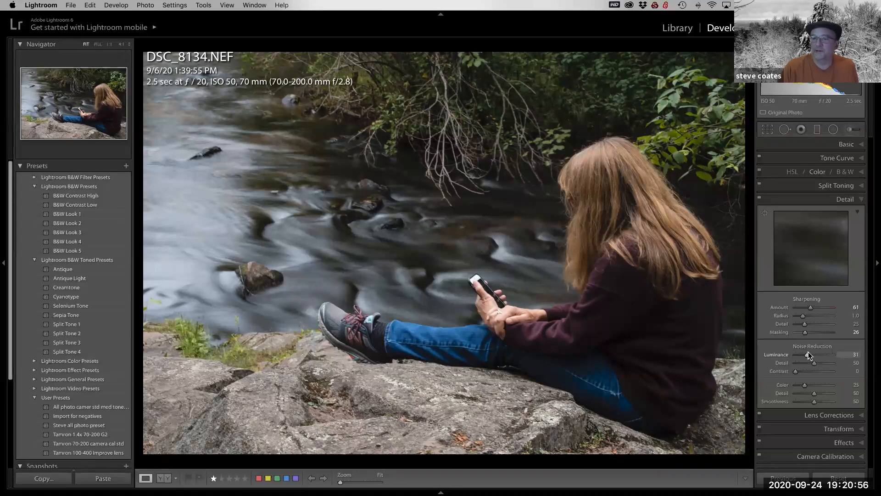
{"action": "left_click_drag", "start_coordinate": [809, 354], "coordinate": [810, 354]}
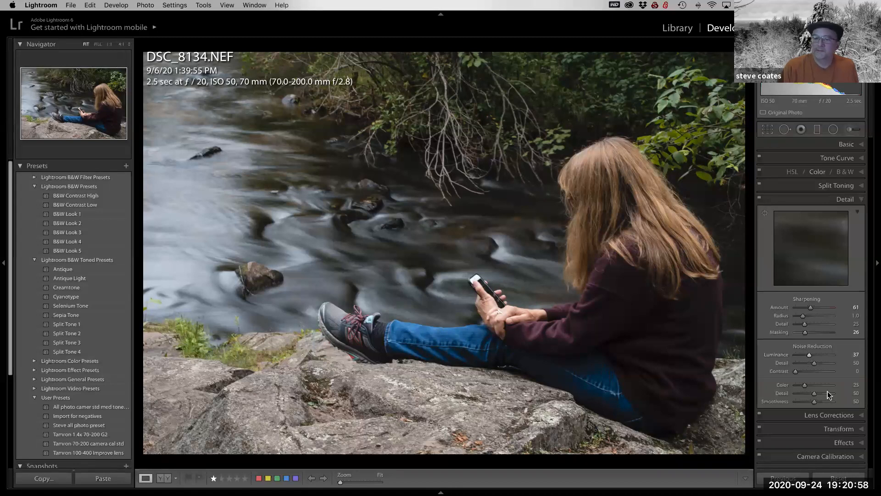
In Lens Corrections, enable Remove Chromatic Aberration and Profile Corrections, and choose Tamron as the lens make.
{"action": "left_click", "coordinate": [816, 415]}
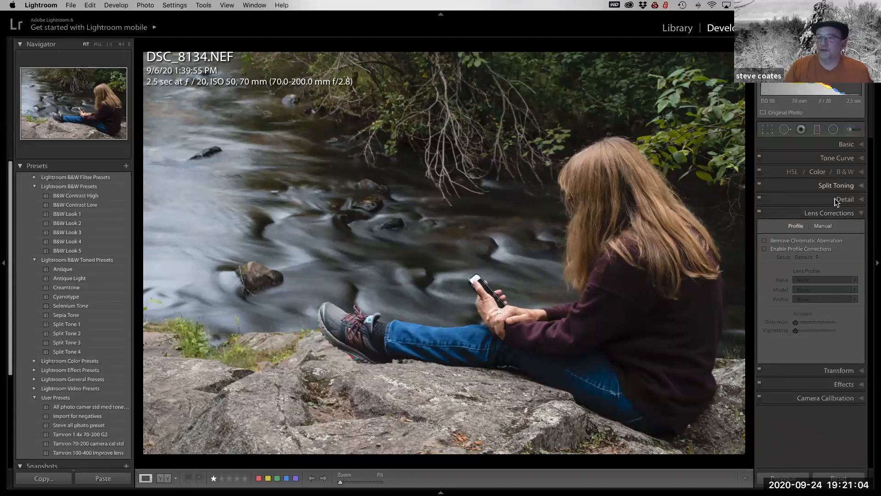
{"action": "left_click", "coordinate": [834, 214]}
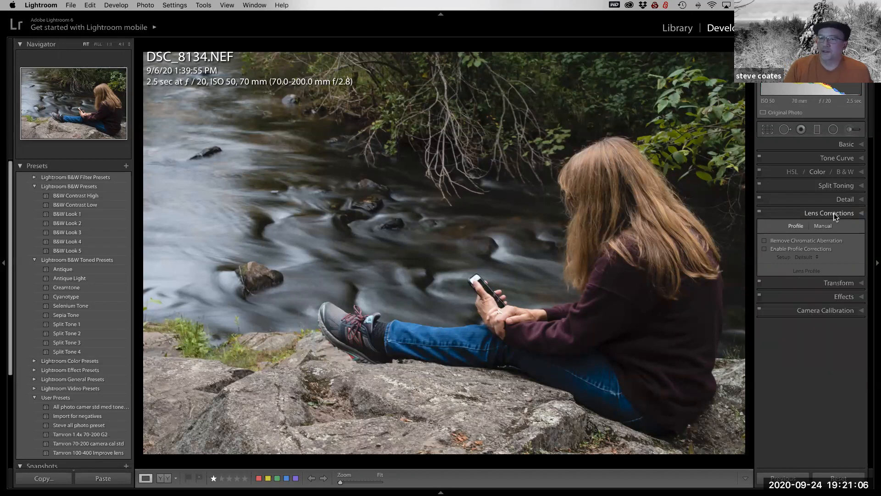
{"action": "left_click", "coordinate": [833, 213]}
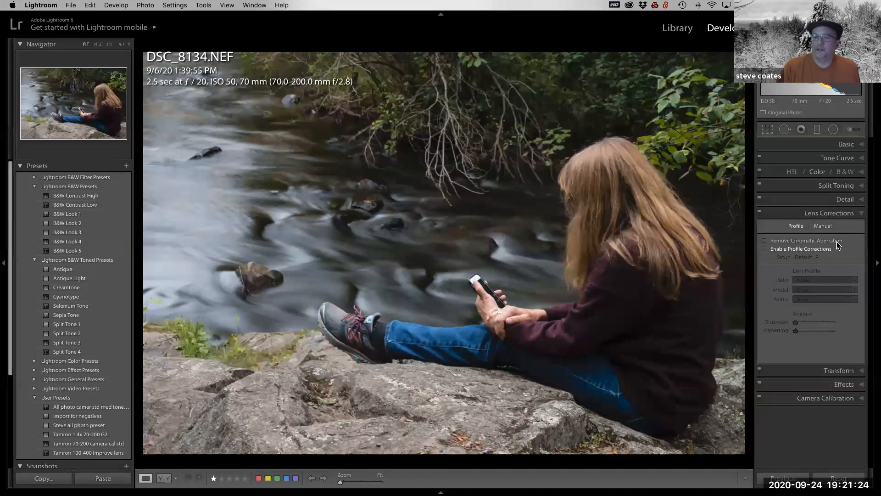
{"action": "left_click", "coordinate": [765, 241]}
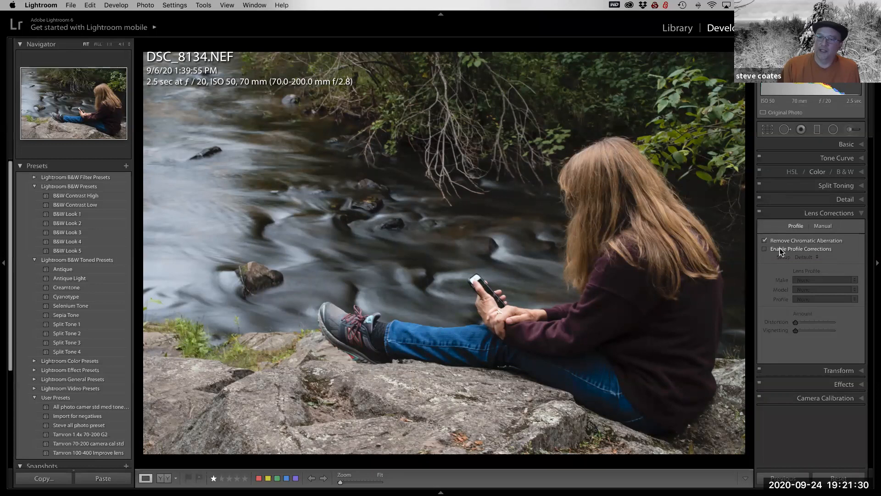
{"action": "left_click", "coordinate": [764, 249]}
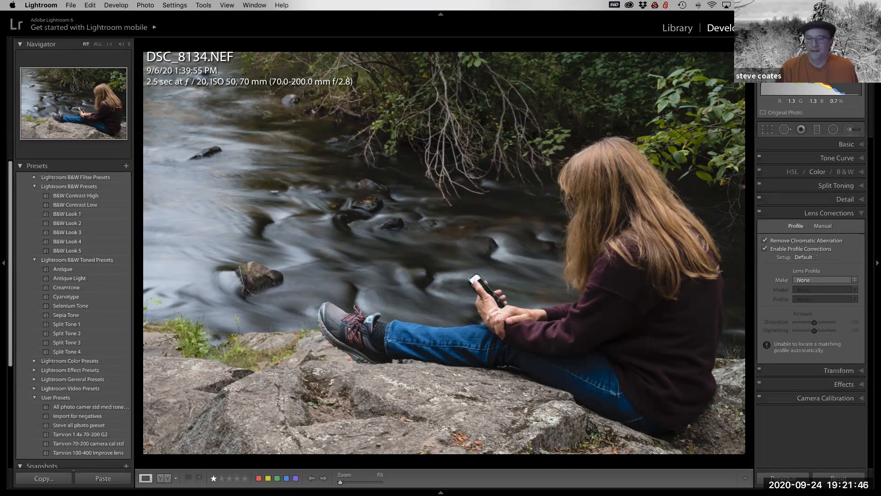
{"action": "left_click", "coordinate": [821, 280]}
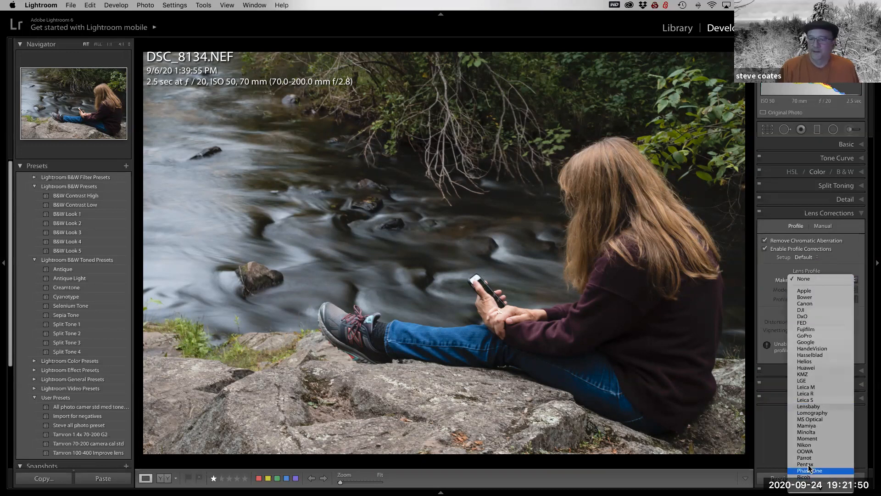
{"action": "mouse_move", "coordinate": [813, 489]}
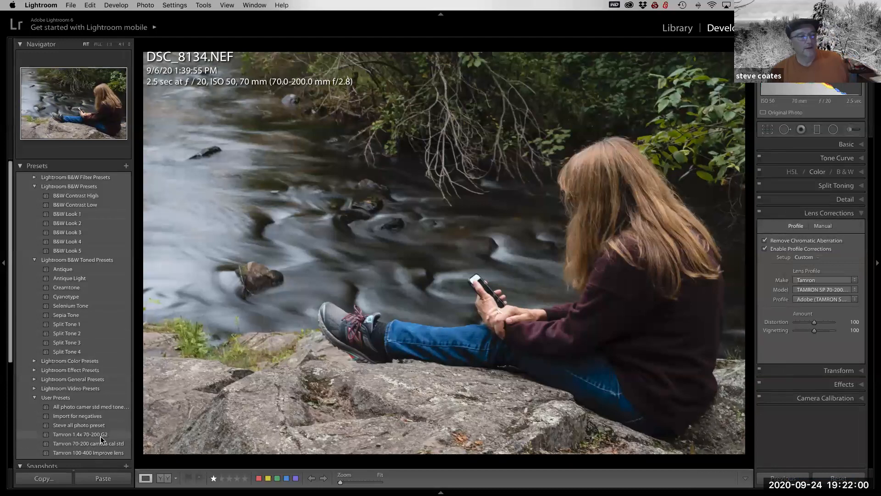
Apply the user preset "Tamron 70-200 camera cal std" to DSC_8134 and check the list of lens makes without changing it.
{"action": "left_click", "coordinate": [76, 444]}
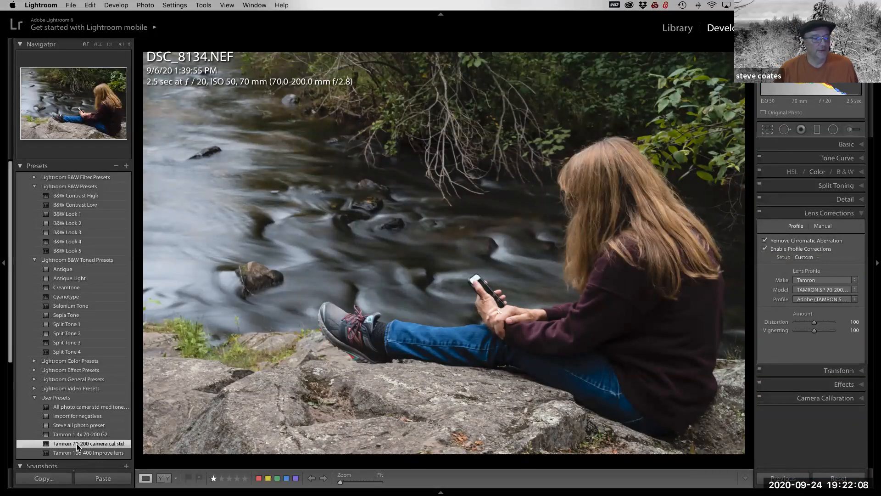
{"action": "left_click", "coordinate": [830, 280]}
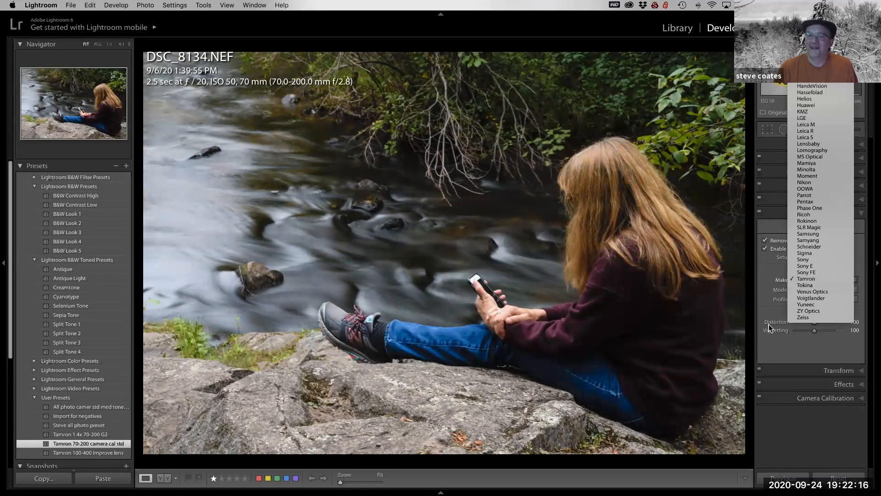
{"action": "left_click", "coordinate": [577, 251]}
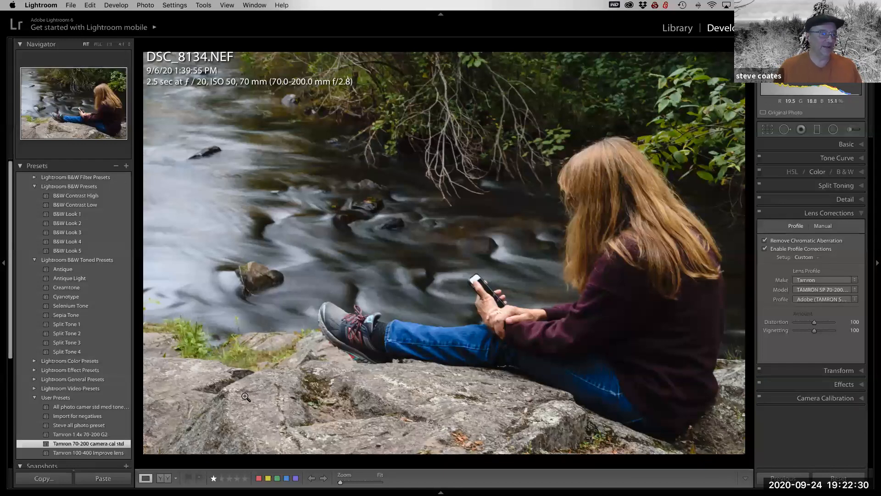
Widen the preset list and start a new develop preset named "junk" in the User Presets folder.
{"action": "left_click", "coordinate": [64, 398]}
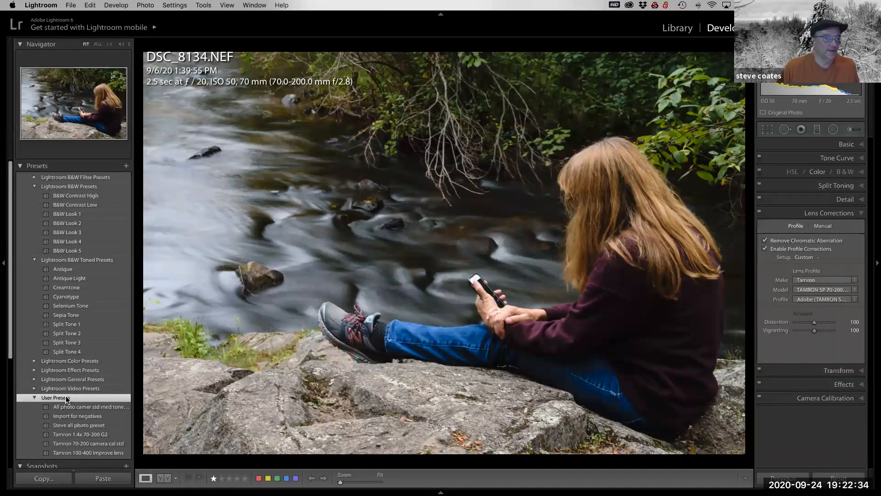
{"action": "scroll", "coordinate": [64, 398], "scroll_direction": "down", "scroll_amount": 2}
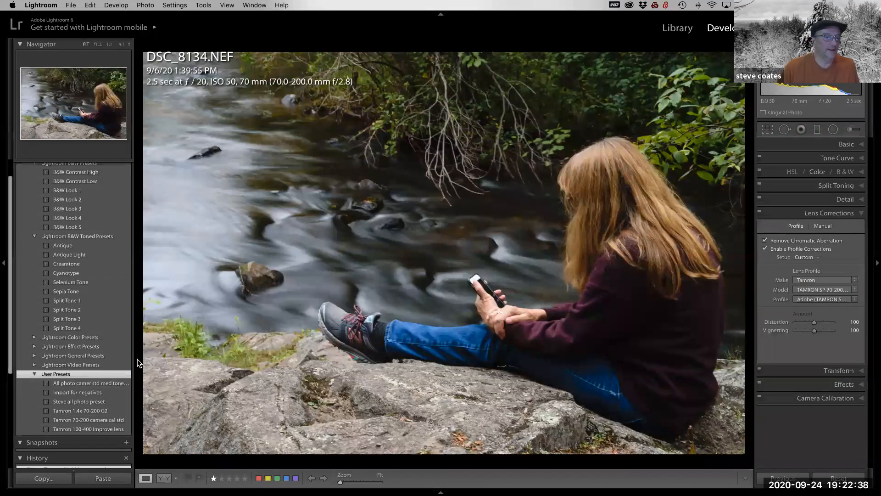
{"action": "left_click_drag", "start_coordinate": [132, 362], "coordinate": [155, 369]}
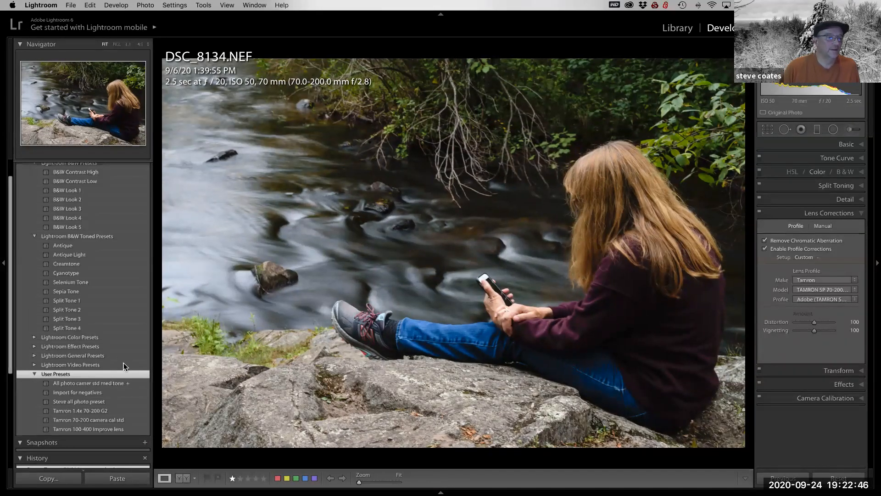
{"action": "scroll", "coordinate": [123, 367], "scroll_direction": "down", "scroll_amount": 1}
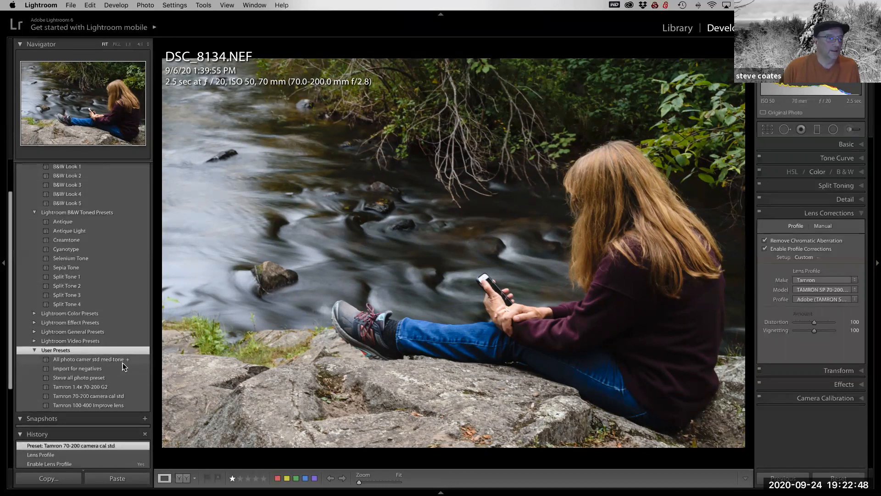
{"action": "scroll", "coordinate": [122, 367], "scroll_direction": "up", "scroll_amount": 4}
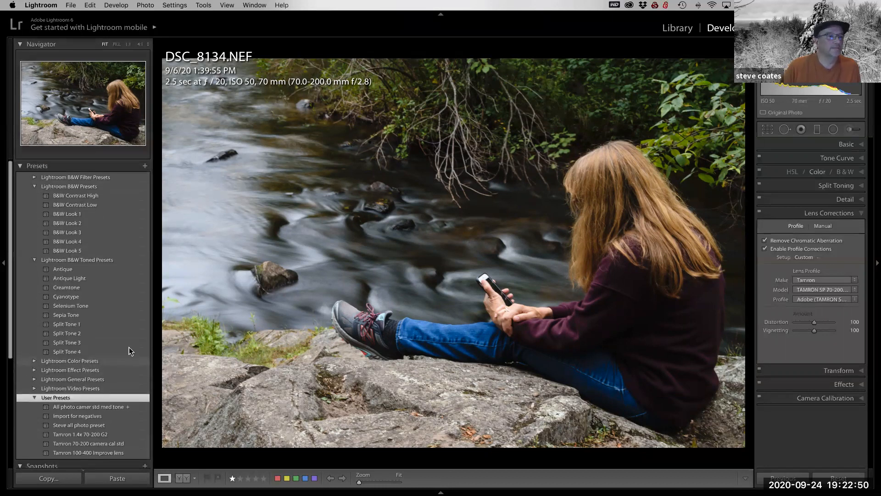
{"action": "left_click", "coordinate": [145, 167]}
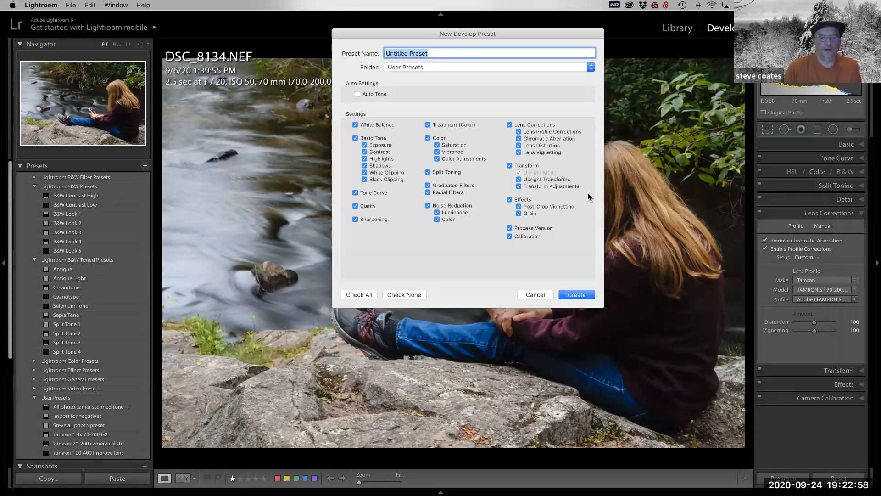
{"action": "type", "text": "junk"}
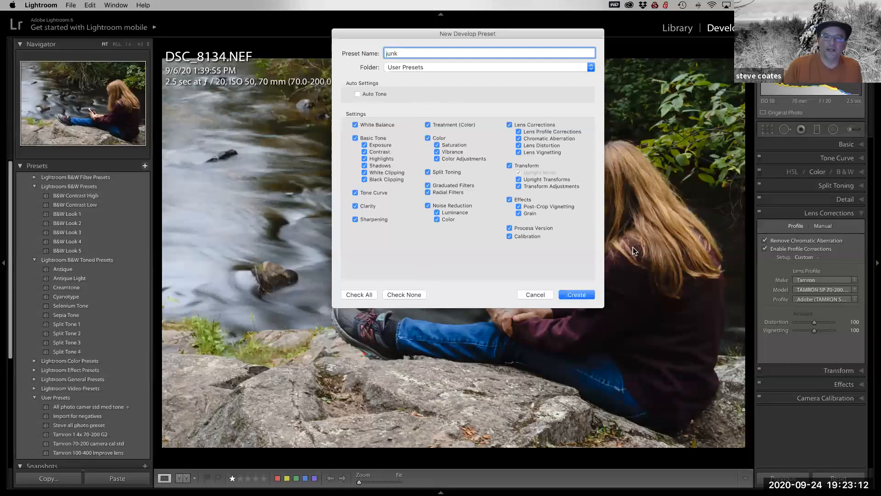
Exclude White Balance, Basic Tone, Treatment, Color, Split Toning, Graduated Filters and Radial Filters from the new preset, keeping Tone Curve.
{"action": "left_click", "coordinate": [358, 126]}
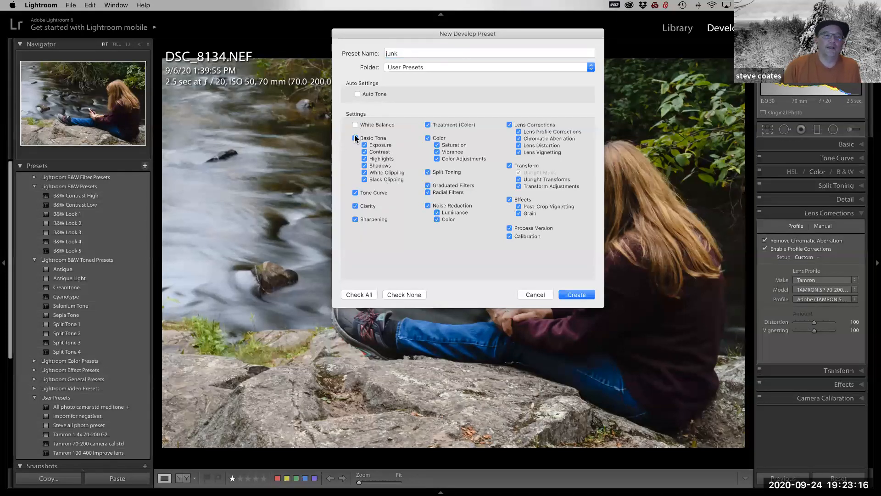
{"action": "left_click", "coordinate": [355, 138]}
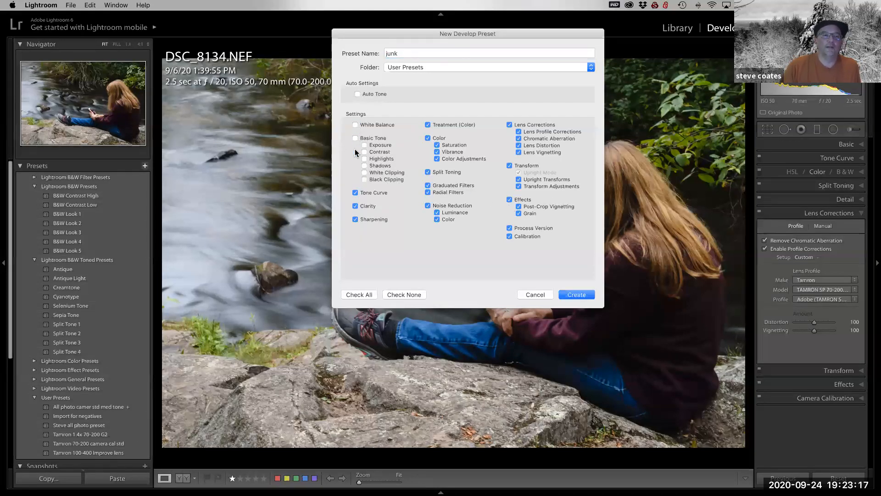
{"action": "left_click", "coordinate": [356, 193]}
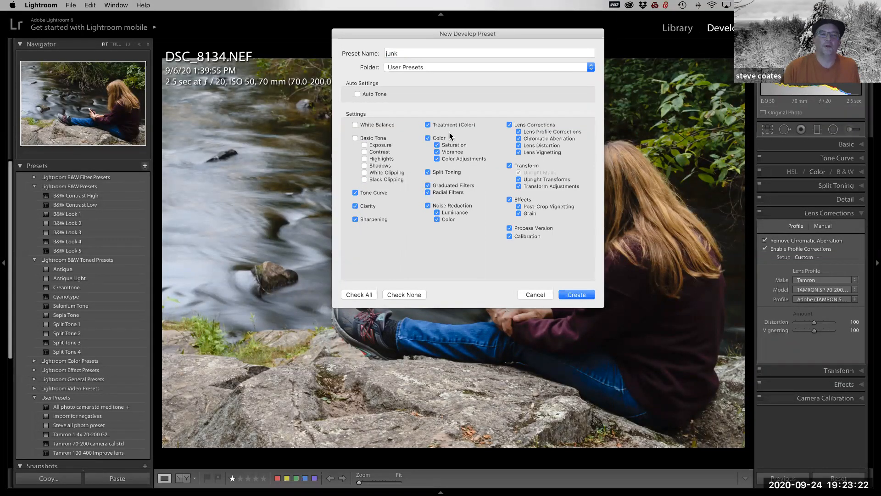
{"action": "left_click", "coordinate": [428, 125]}
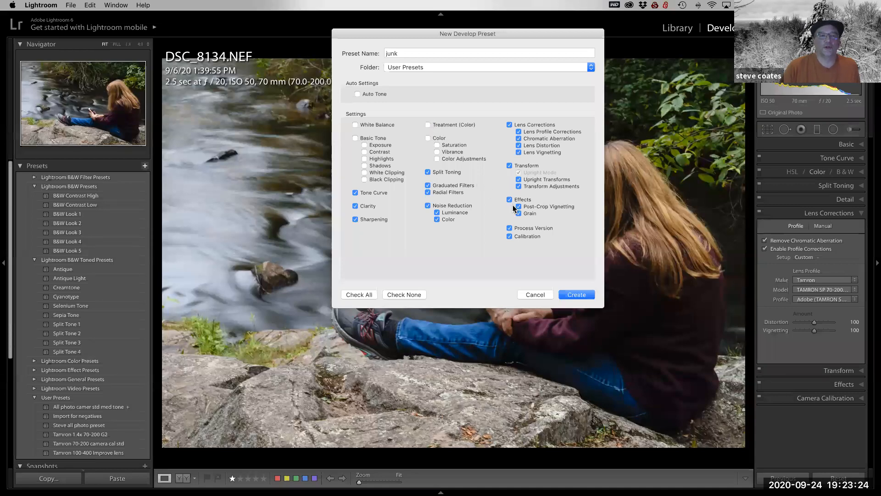
{"action": "left_click", "coordinate": [428, 173]}
{"action": "left_click", "coordinate": [428, 185]}
{"action": "left_click", "coordinate": [427, 192]}
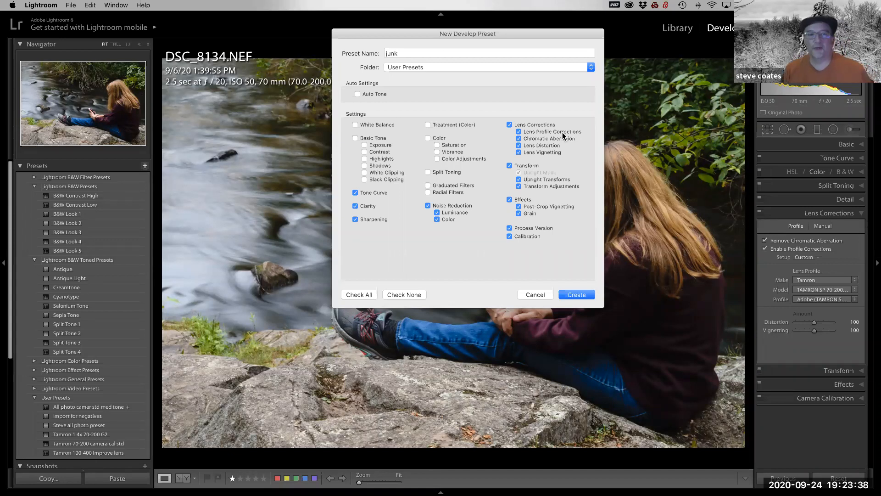
Exclude Transform and Effects from the preset "junk" as well and create it.
{"action": "left_click", "coordinate": [510, 165]}
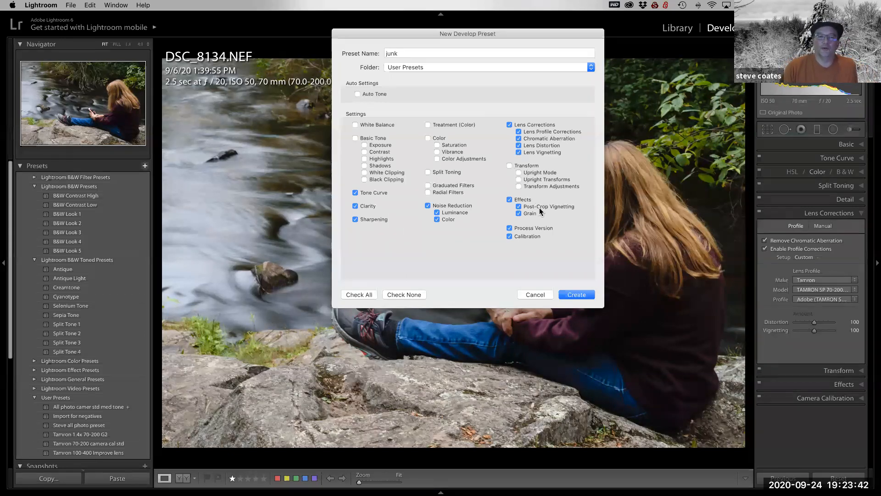
{"action": "left_click", "coordinate": [510, 199]}
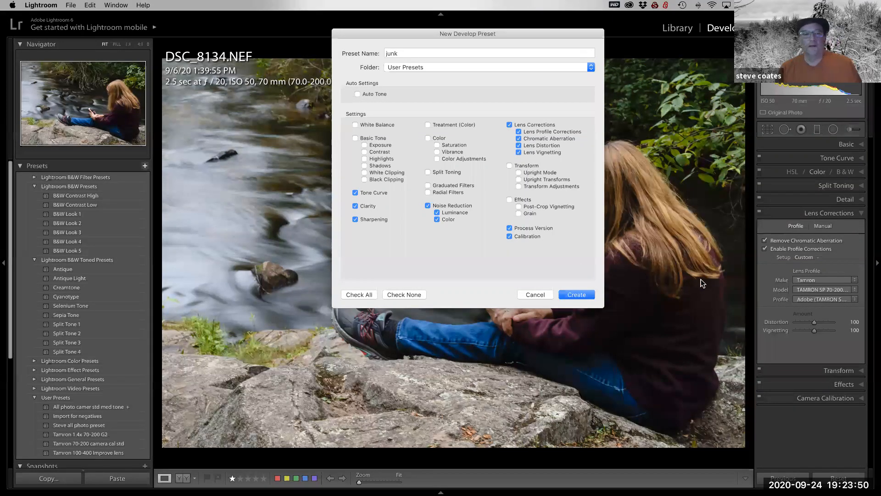
{"action": "left_click", "coordinate": [577, 293]}
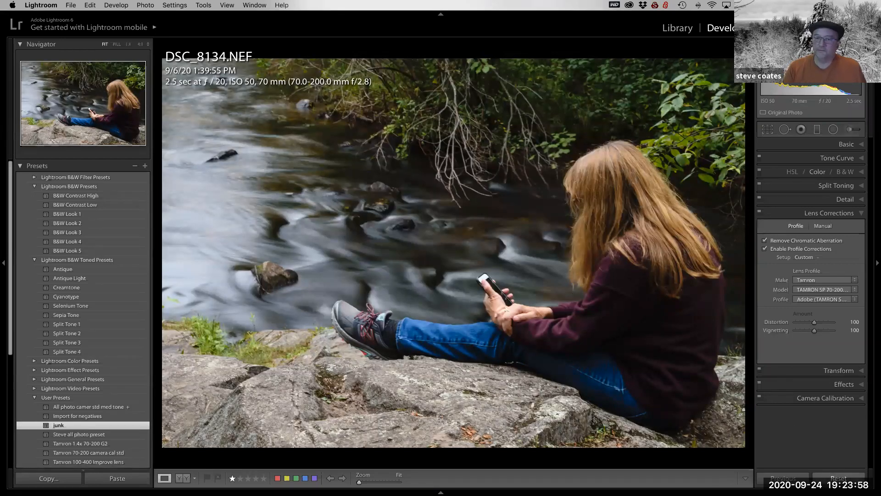
Reset all develop settings of DSC_8134 and apply the user preset "junk" to it.
{"action": "left_click", "coordinate": [838, 479]}
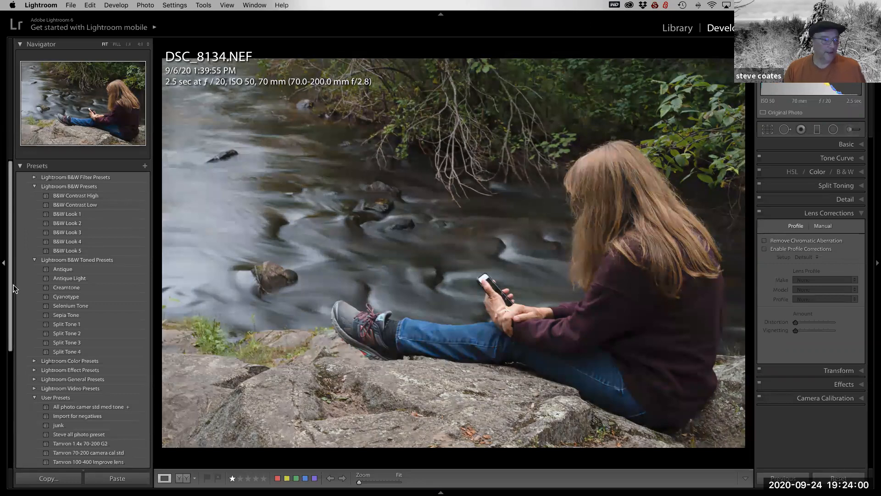
{"action": "left_click", "coordinate": [62, 428]}
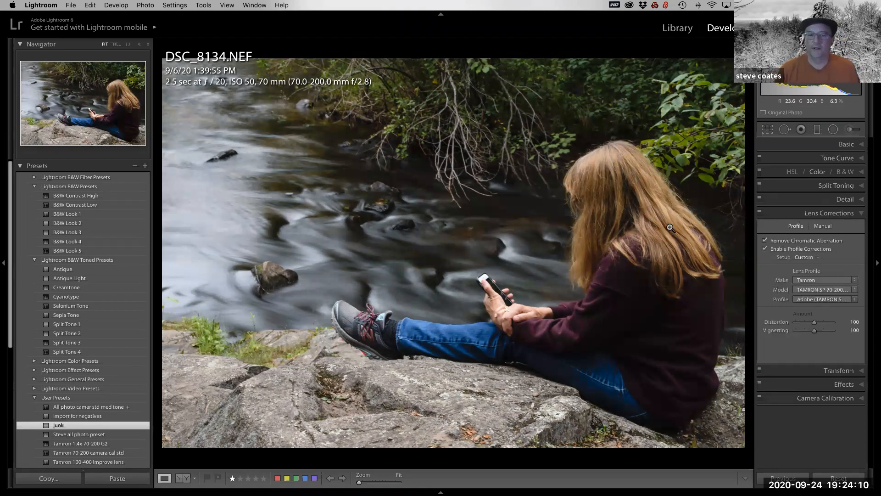
Set DSC_8134's Highlights to -48, Shadows to +100 and Exposure to +0.25, and set Whites and Blacks automatically.
{"action": "left_click", "coordinate": [806, 147]}
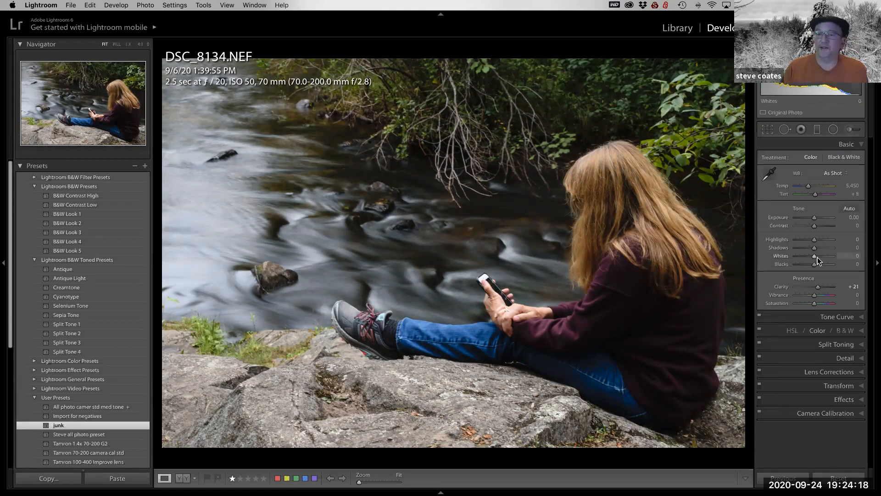
{"action": "mouse_move", "coordinate": [816, 249]}
{"action": "left_mouse_down"}
{"action": "mouse_move", "coordinate": [840, 248]}
{"action": "mouse_move", "coordinate": [805, 240]}
{"action": "left_mouse_up"}
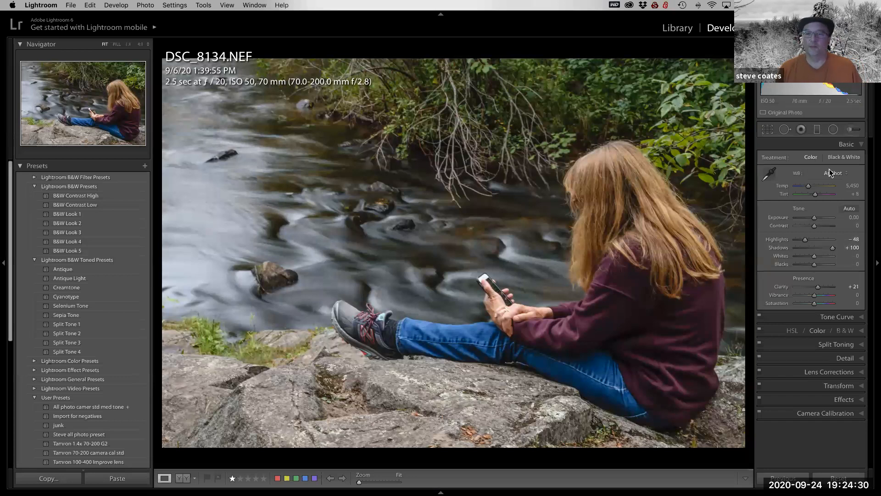
{"action": "left_click_drag", "start_coordinate": [814, 217], "coordinate": [816, 217]}
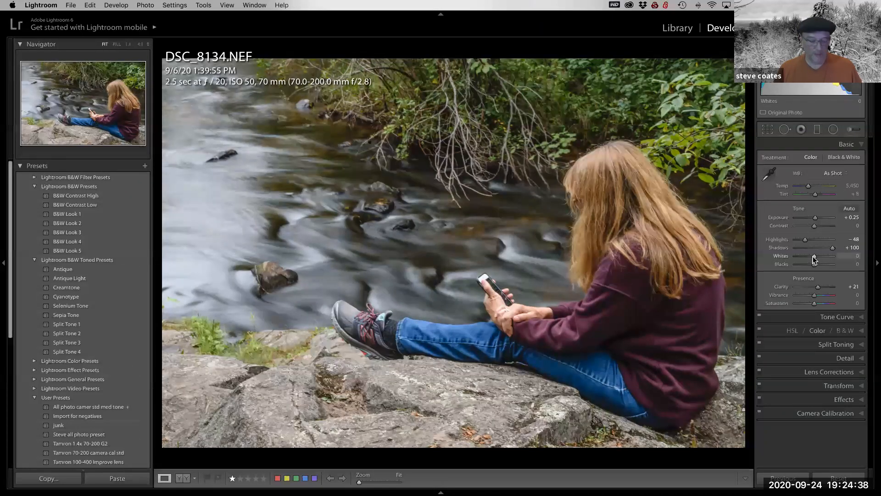
{"action": "double_click", "coordinate": [779, 258], "text": "shift"}
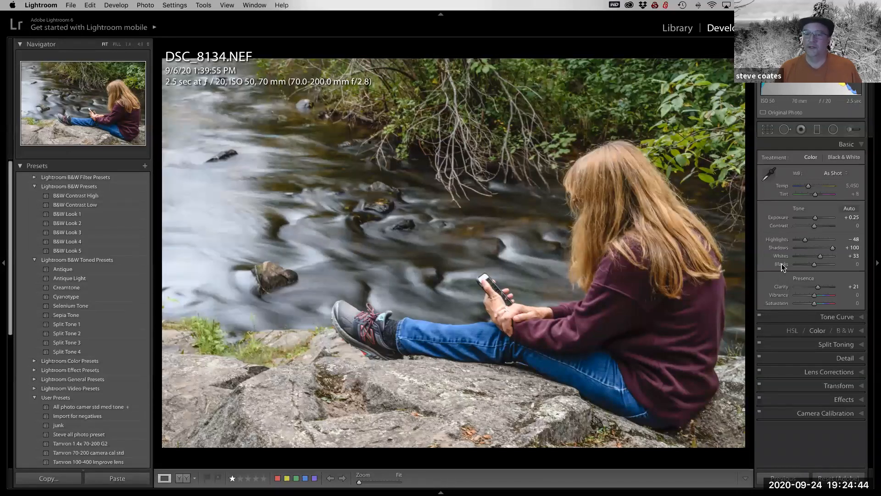
{"action": "double_click", "coordinate": [781, 265], "text": "shift"}
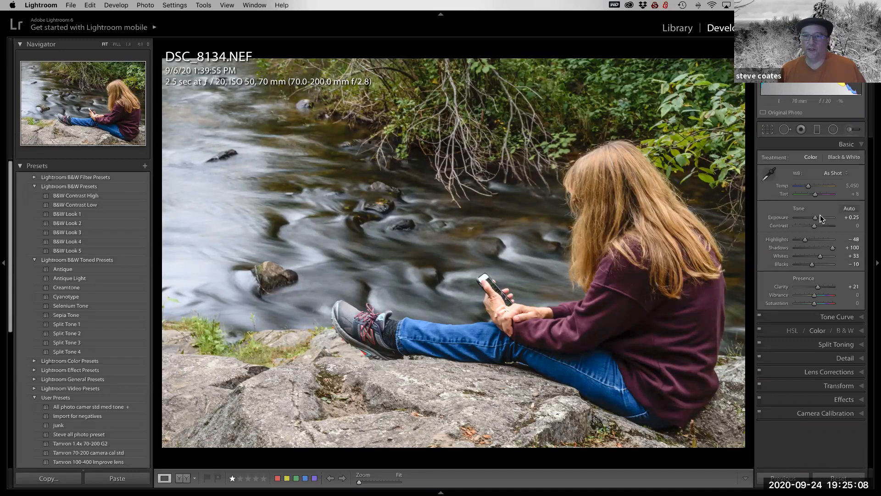
Add a slightly tilted graduated filter rising from the photo's lower edge and position it over the foreground rocks.
{"action": "left_click", "coordinate": [818, 130]}
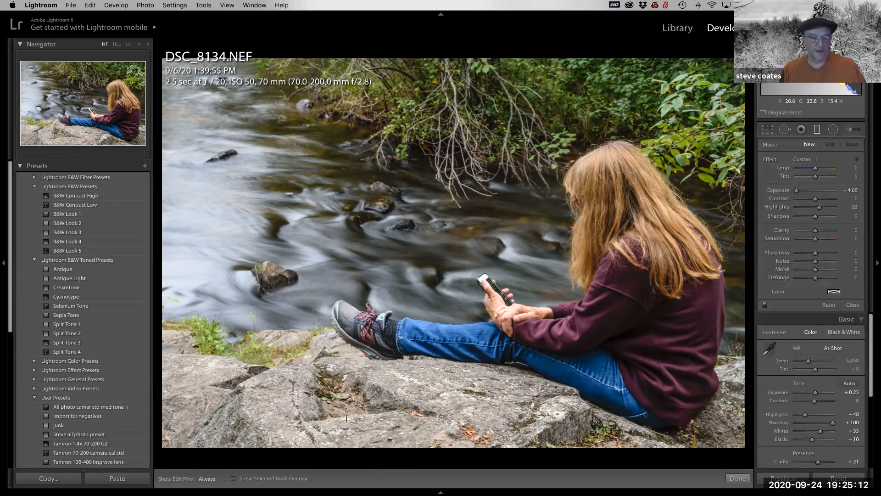
{"action": "left_click_drag", "start_coordinate": [348, 397], "coordinate": [361, 283]}
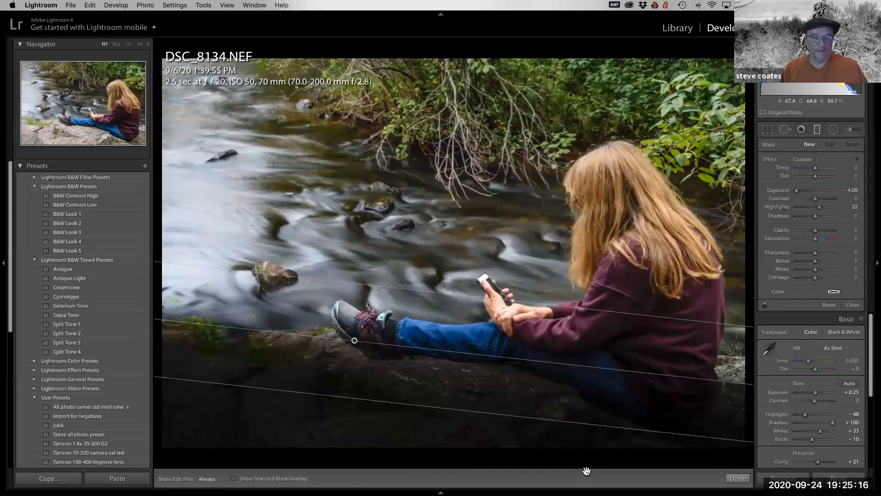
{"action": "left_click_drag", "start_coordinate": [459, 295], "coordinate": [459, 320]}
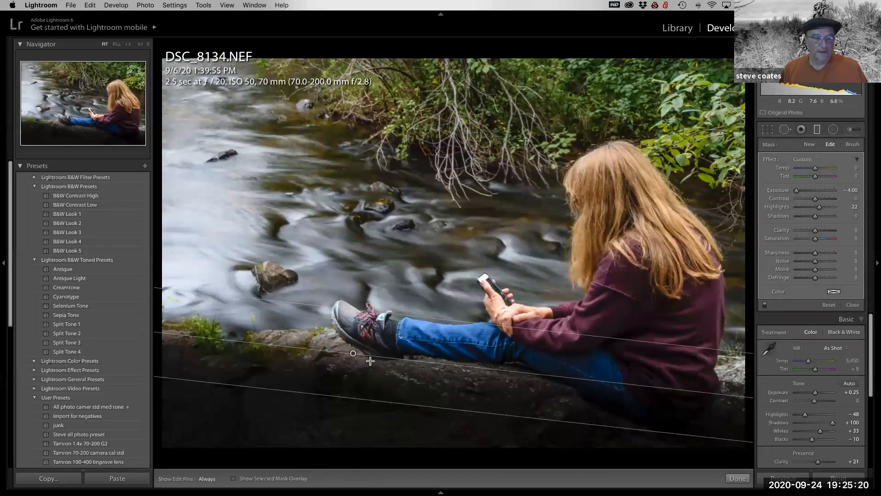
{"action": "left_click_drag", "start_coordinate": [353, 353], "coordinate": [344, 385]}
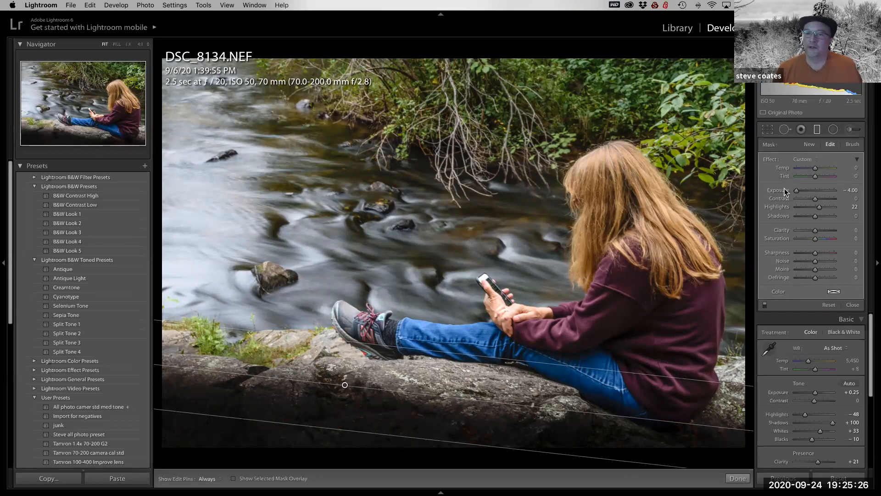
Reset the graduated filter's effects, set Exposure -0.29, Highlights -60, Clarity -43 and Sharpness -100, and compare the photo with and without it.
{"action": "double_click", "coordinate": [783, 191]}
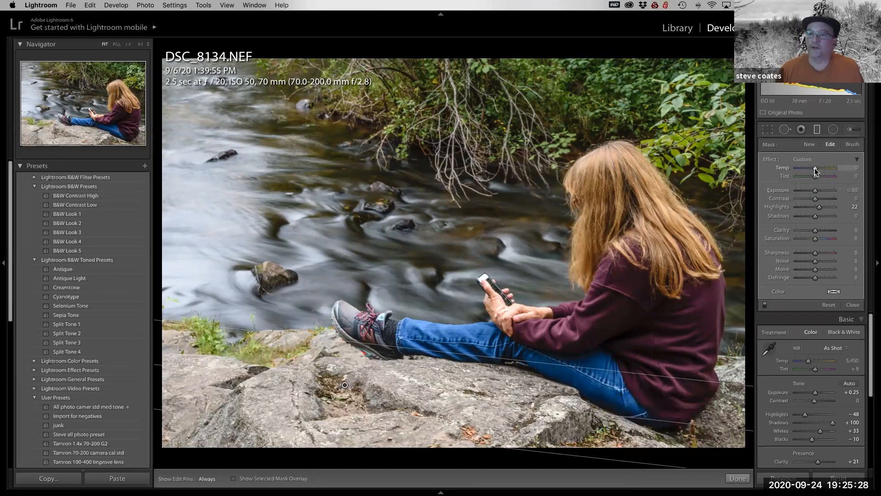
{"action": "double_click", "coordinate": [774, 160]}
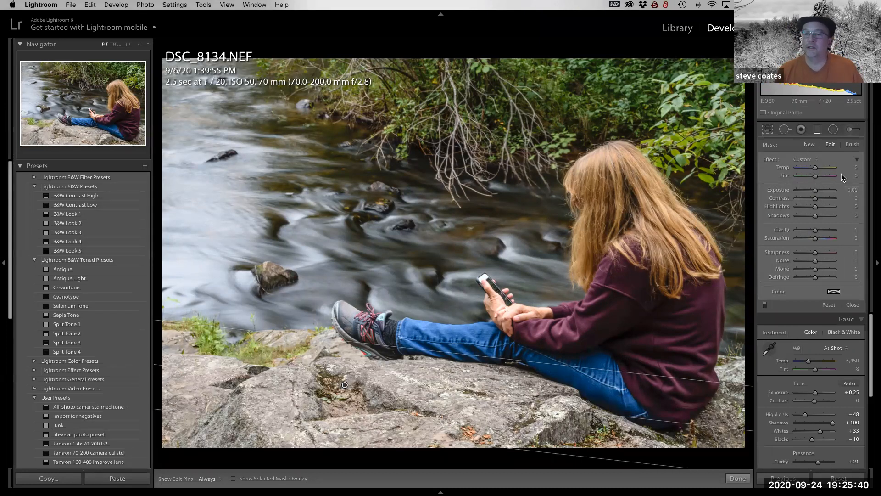
{"action": "left_click_drag", "start_coordinate": [815, 192], "coordinate": [805, 208]}
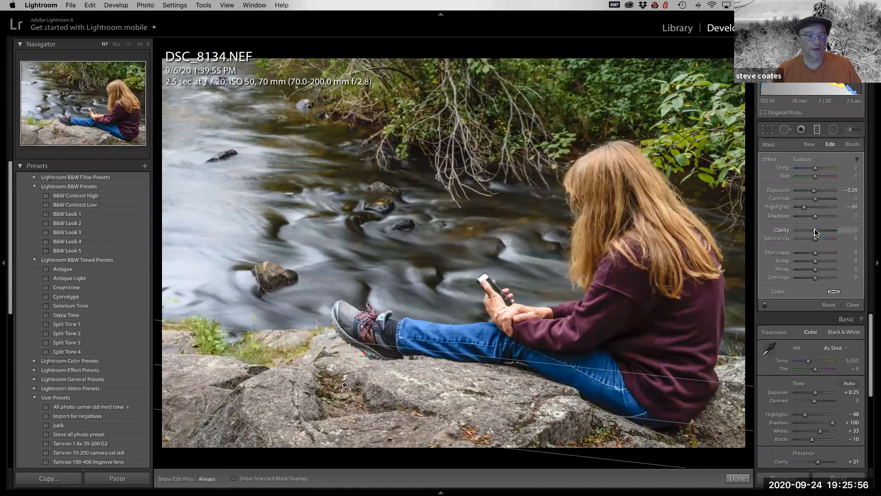
{"action": "left_click_drag", "start_coordinate": [813, 232], "coordinate": [807, 232]}
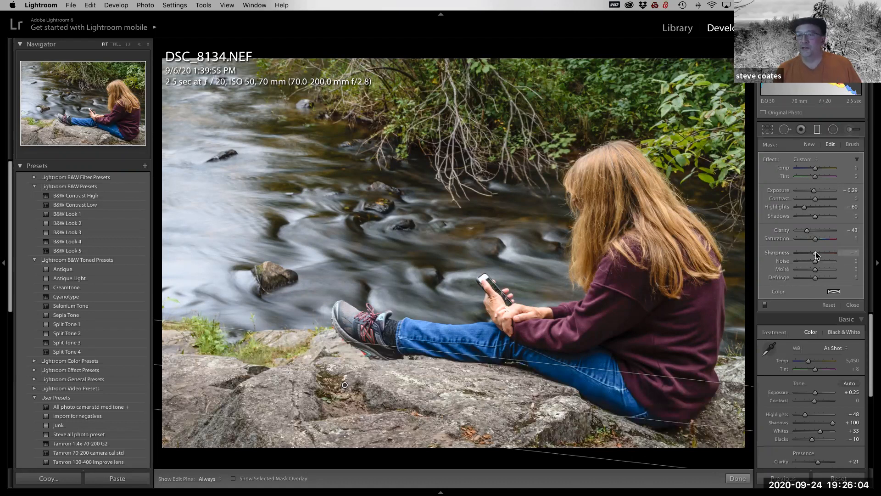
{"action": "left_click_drag", "start_coordinate": [815, 252], "coordinate": [777, 256]}
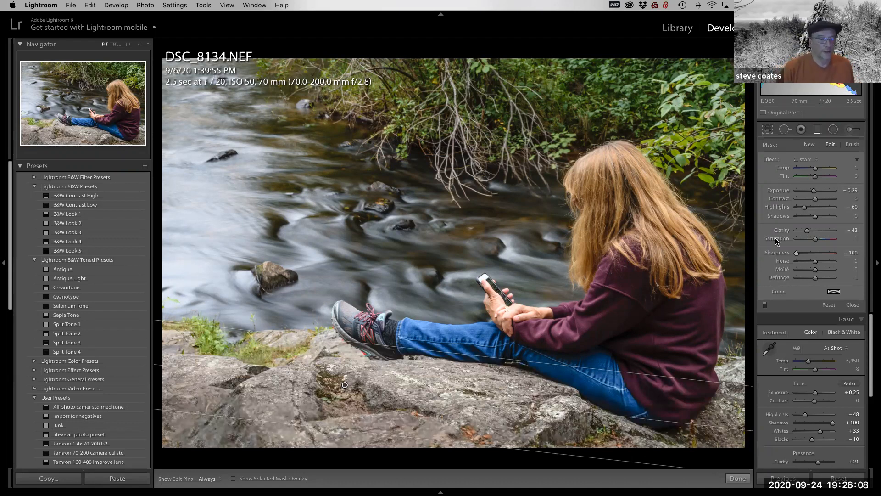
{"action": "left_click", "coordinate": [766, 305]}
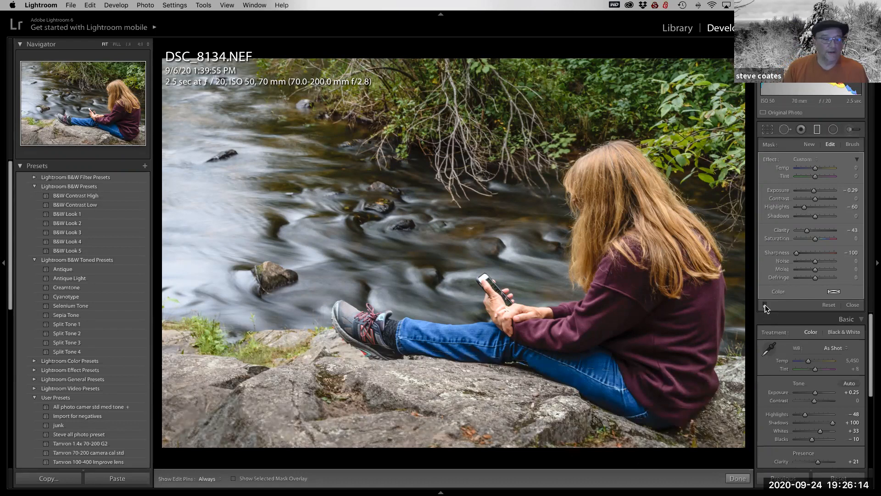
{"action": "left_click", "coordinate": [765, 305]}
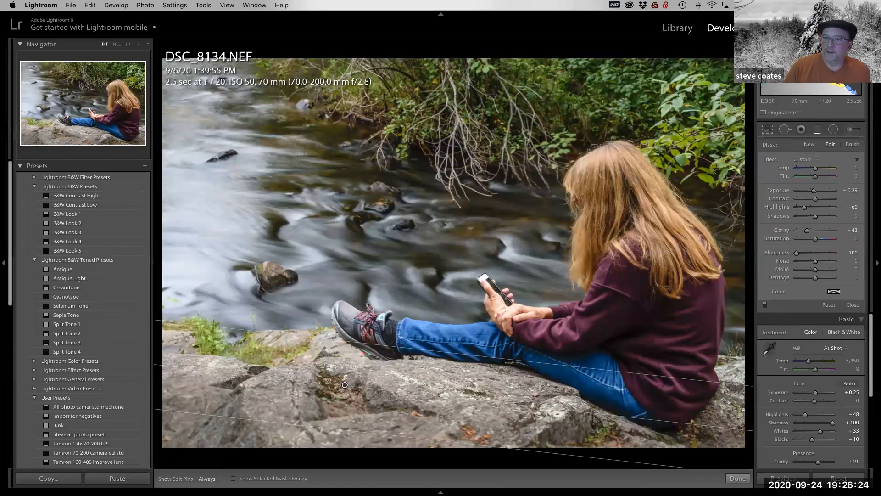
Close the graduated filter and crop DSC_8134 tighter around the seated woman, keeping the original aspect ratio.
{"action": "left_click", "coordinate": [818, 131]}
{"action": "left_click", "coordinate": [768, 130]}
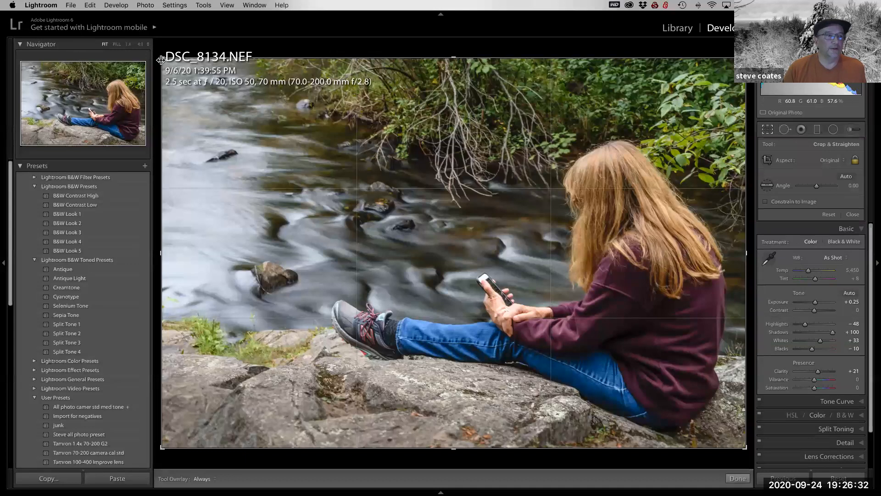
{"action": "mouse_move", "coordinate": [183, 89]}
{"action": "left_mouse_down"}
{"action": "mouse_move", "coordinate": [193, 106]}
{"action": "mouse_move", "coordinate": [176, 91]}
{"action": "left_mouse_up"}
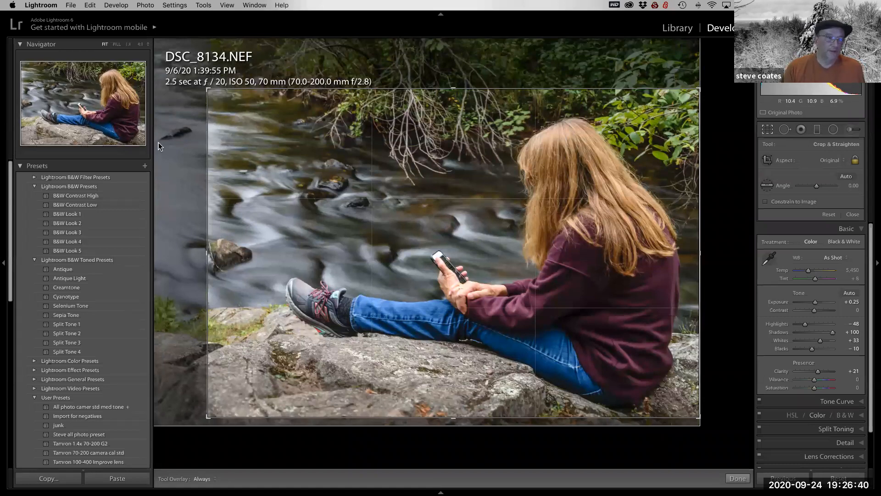
{"action": "key", "text": "Return"}
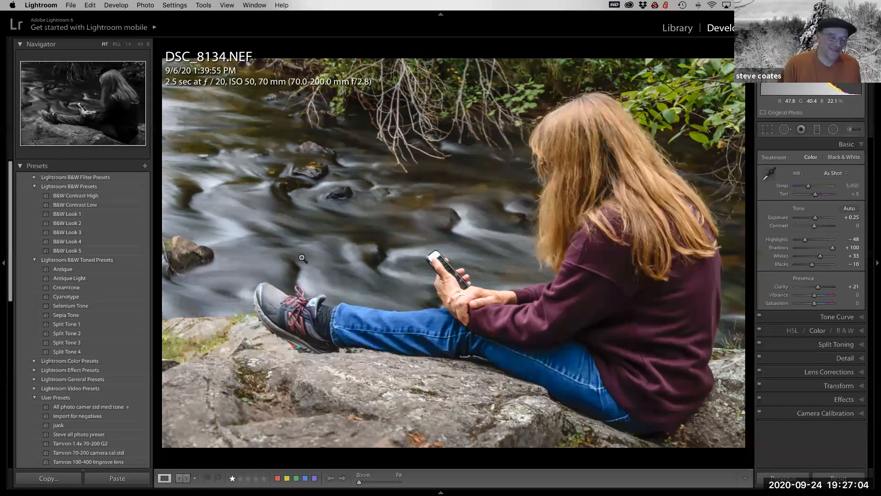
Return to the library grid and open DSC_0378, the lakeside trees photo, in the large single-photo view.
{"action": "key", "text": "g"}
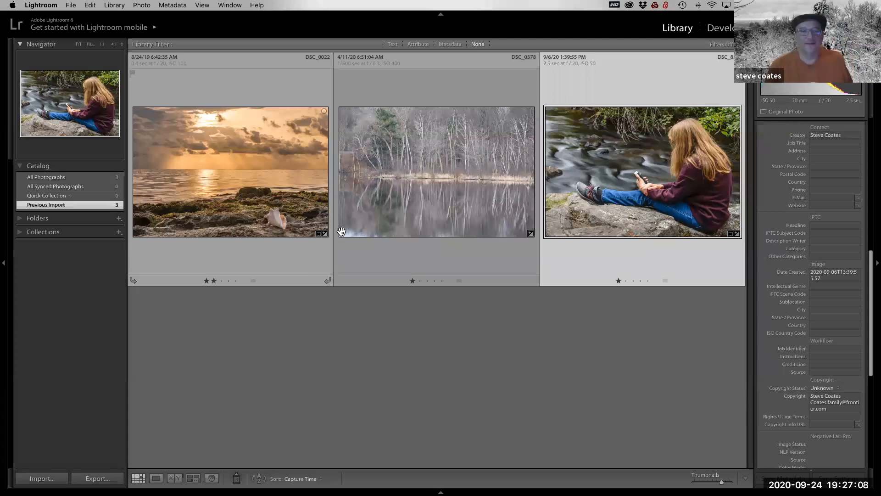
{"action": "left_click", "coordinate": [458, 190]}
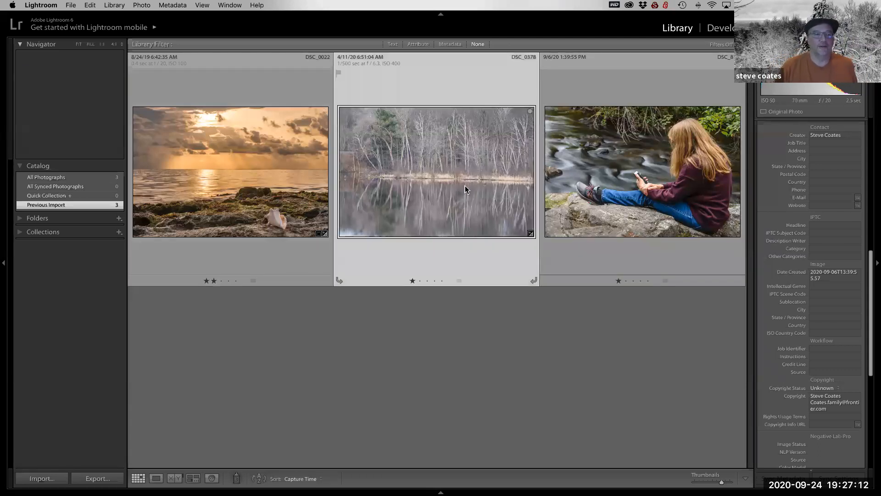
{"action": "double_click", "coordinate": [477, 229]}
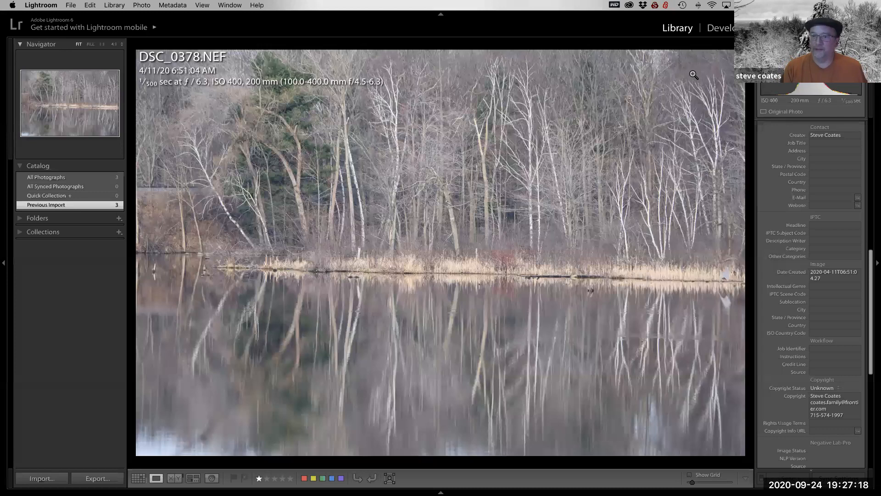
Apply Auto Tone to DSC_0378 with Quick Develop and set its Highlights to -48 in the Develop module.
{"action": "scroll", "coordinate": [853, 265], "scroll_direction": "up", "scroll_amount": 8}
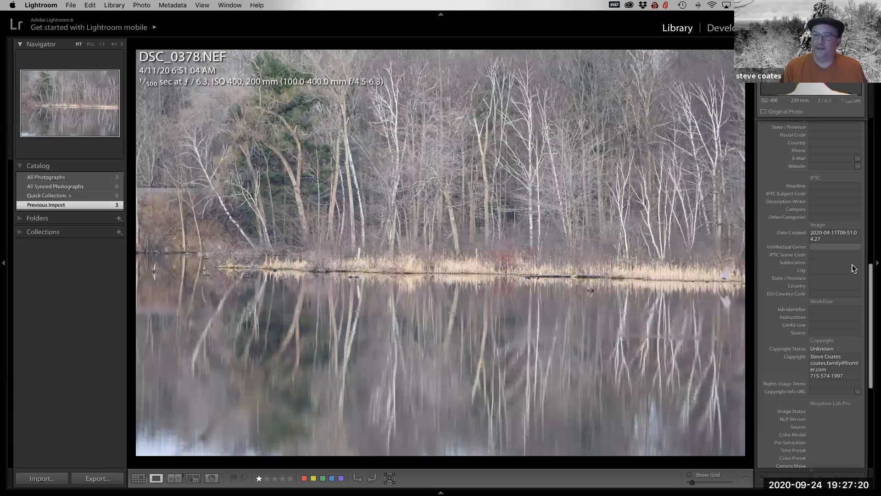
{"action": "scroll", "coordinate": [781, 192], "scroll_direction": "up", "scroll_amount": 8}
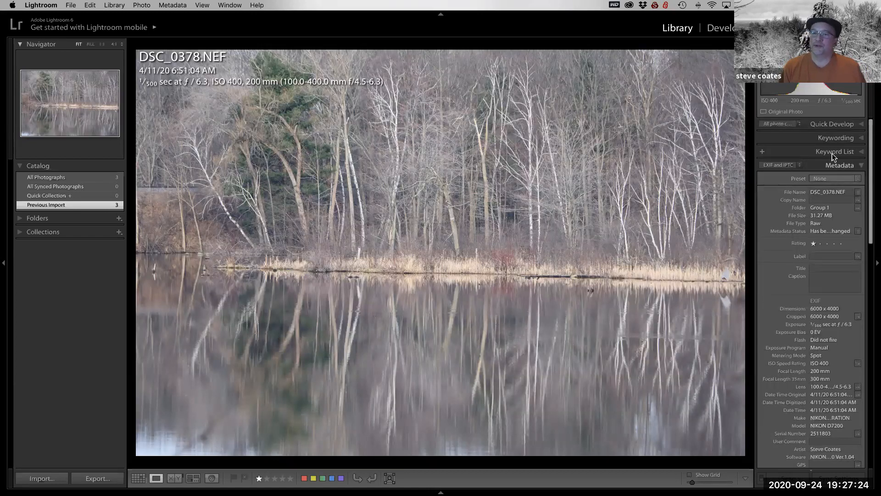
{"action": "left_click", "coordinate": [835, 125]}
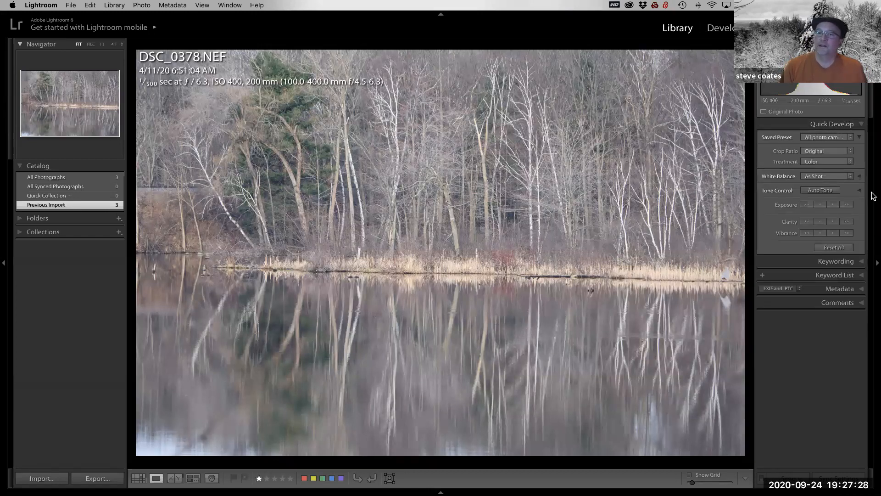
{"action": "left_click", "coordinate": [817, 189]}
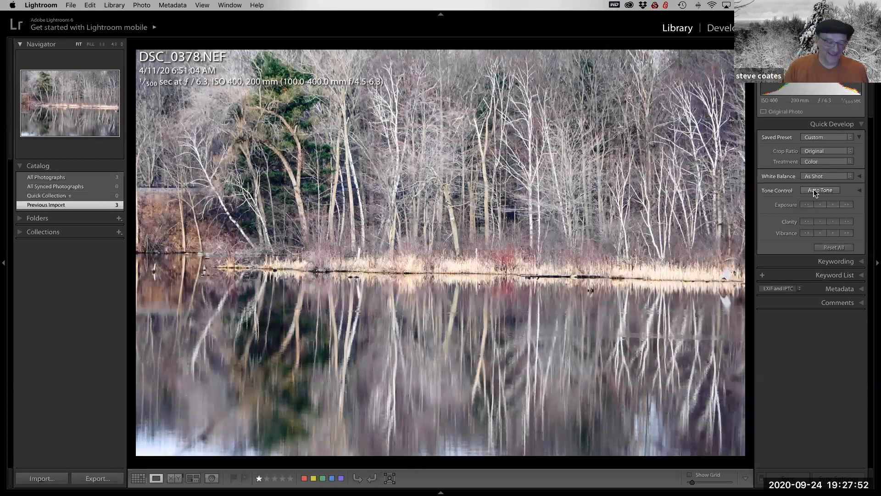
{"action": "key", "text": "d"}
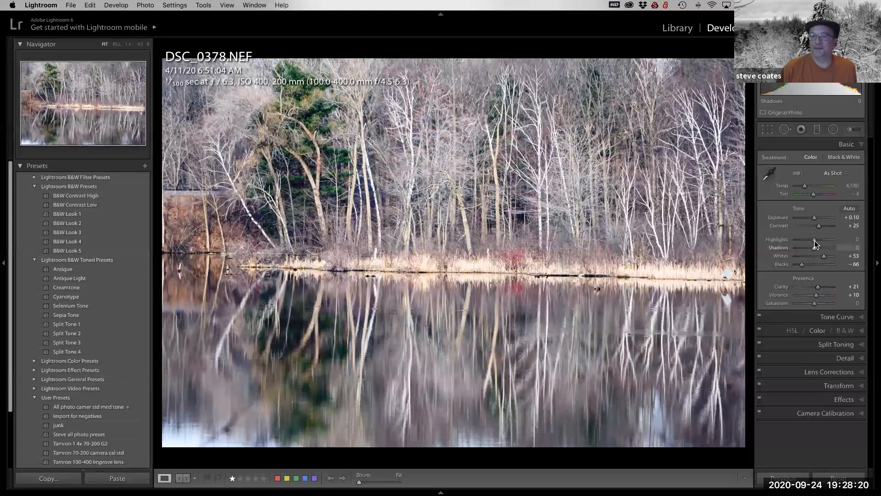
{"action": "left_click_drag", "start_coordinate": [812, 244], "coordinate": [802, 239]}
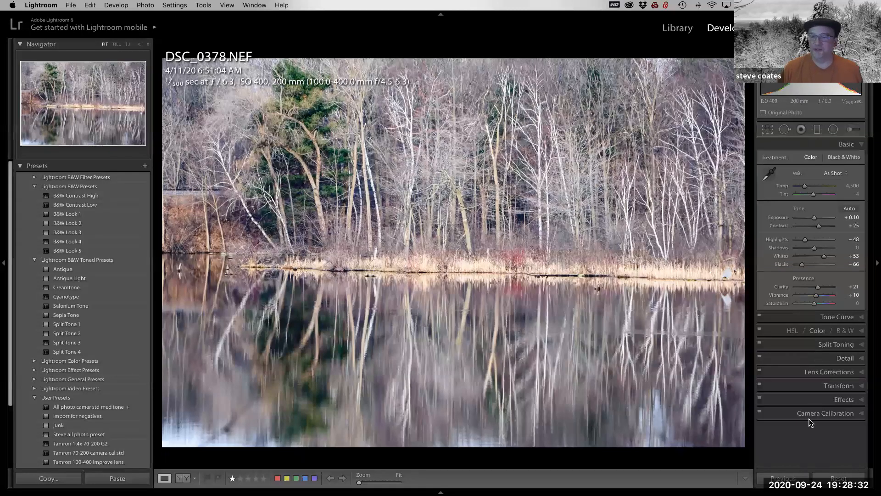
Draw a tall radial filter around the trees right of centre in DSC_0378, widen and heighten it, and centre it on the shoreline.
{"action": "left_click", "coordinate": [834, 131]}
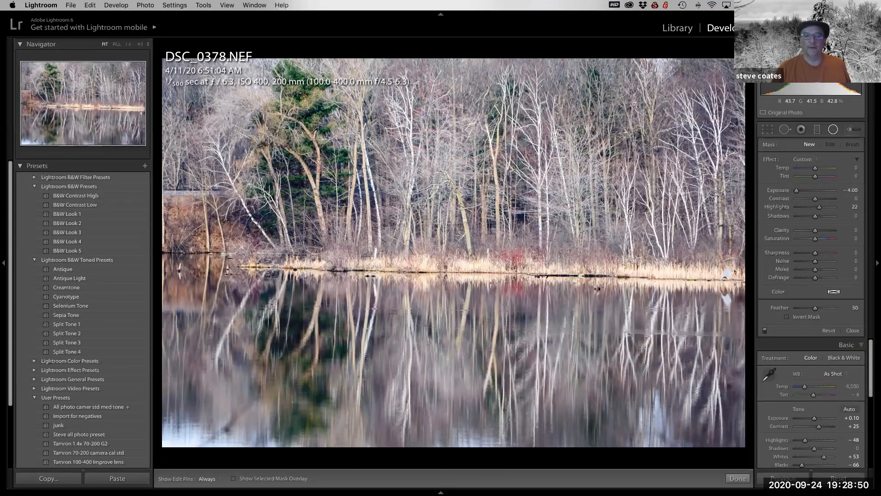
{"action": "left_click_drag", "start_coordinate": [542, 262], "coordinate": [694, 31]}
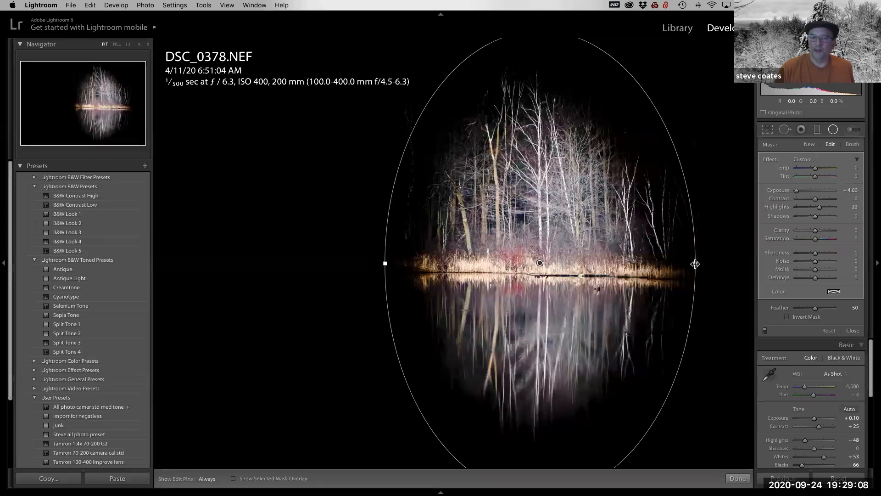
{"action": "left_click_drag", "start_coordinate": [696, 265], "coordinate": [721, 263]}
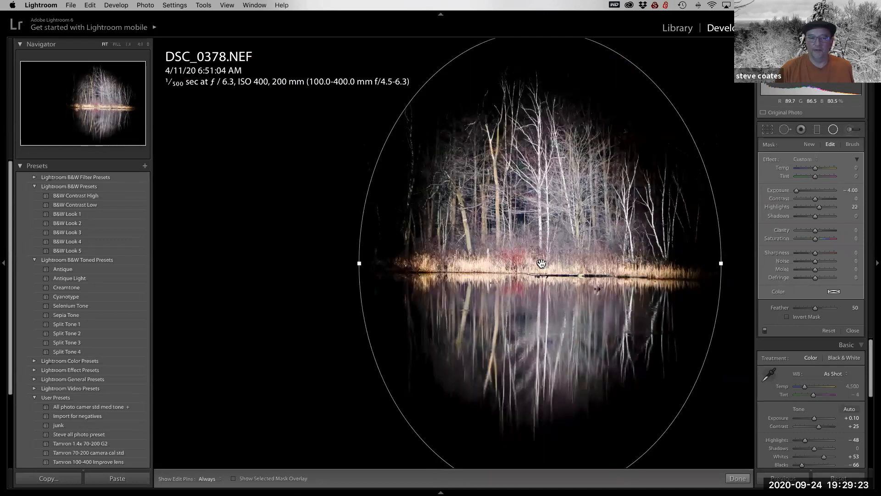
{"action": "left_click_drag", "start_coordinate": [541, 265], "coordinate": [540, 301]}
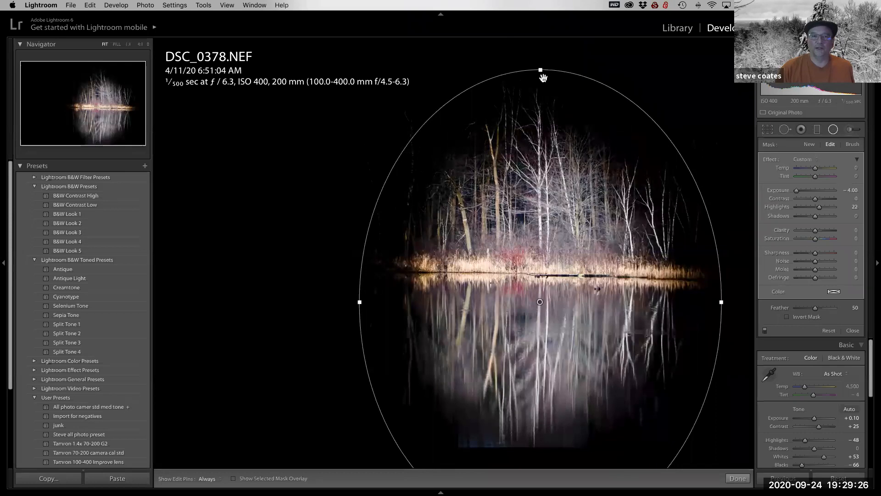
{"action": "left_click_drag", "start_coordinate": [539, 69], "coordinate": [534, 35]}
{"action": "left_click_drag", "start_coordinate": [536, 305], "coordinate": [539, 272]}
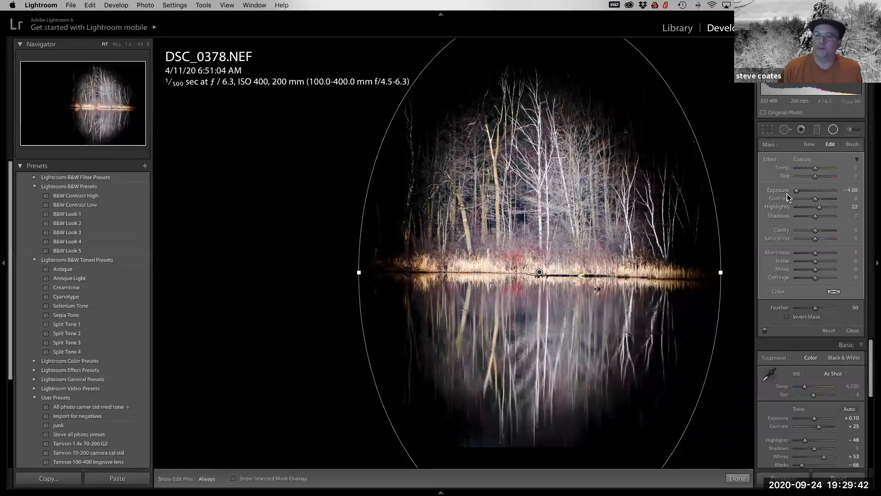
Reset the radial filter's effect, set its Exposure to -0.44, Highlights to -43 and Sharpness to -18, and close the filter.
{"action": "double_click", "coordinate": [786, 161]}
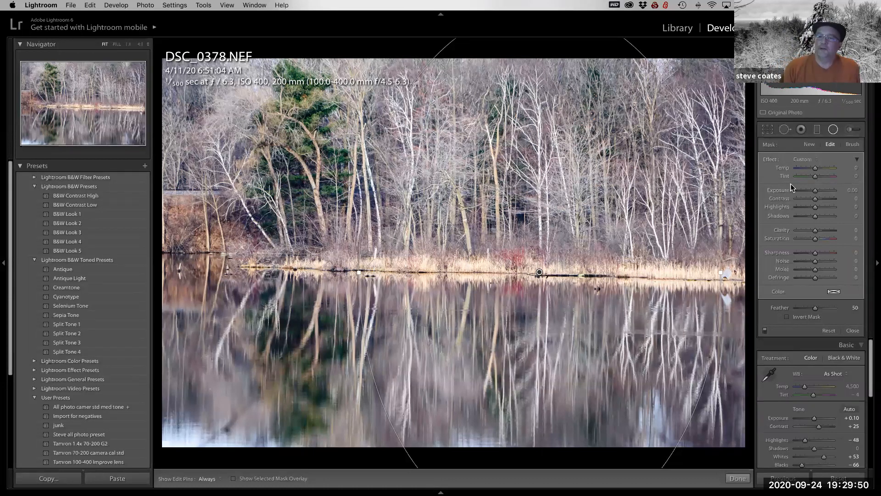
{"action": "left_click_drag", "start_coordinate": [816, 191], "coordinate": [814, 191]}
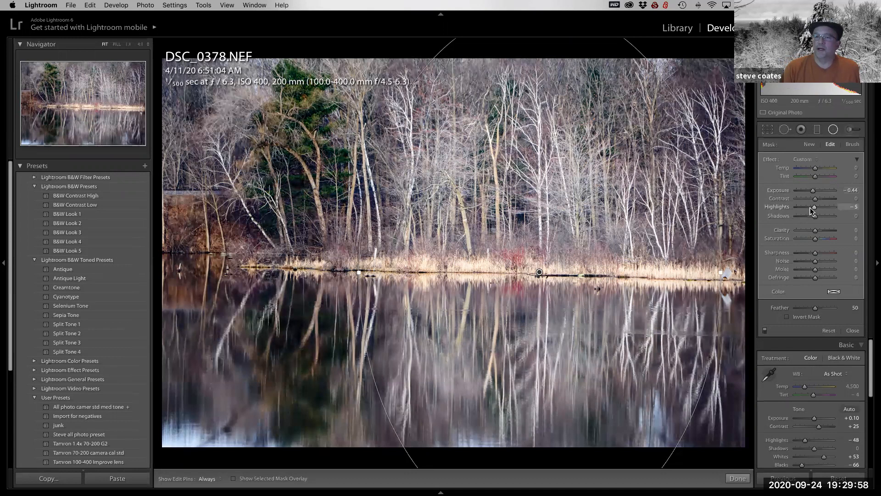
{"action": "left_click_drag", "start_coordinate": [806, 208], "coordinate": [806, 208]}
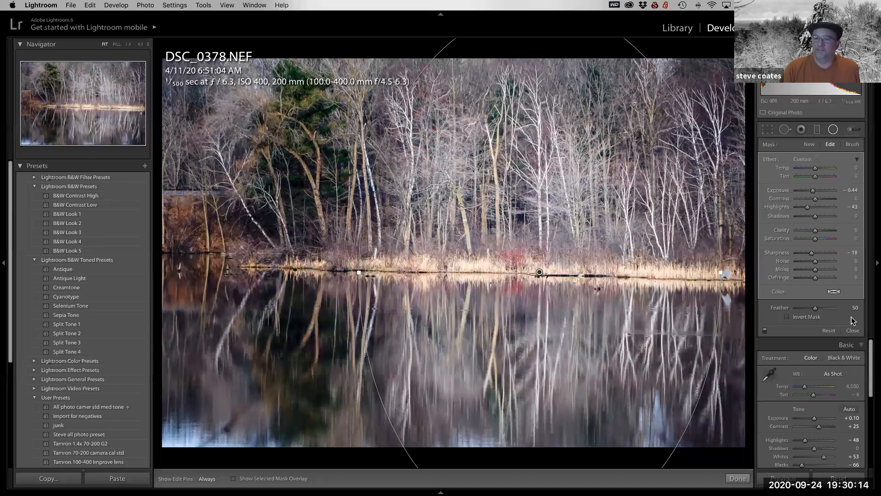
{"action": "left_click", "coordinate": [833, 130]}
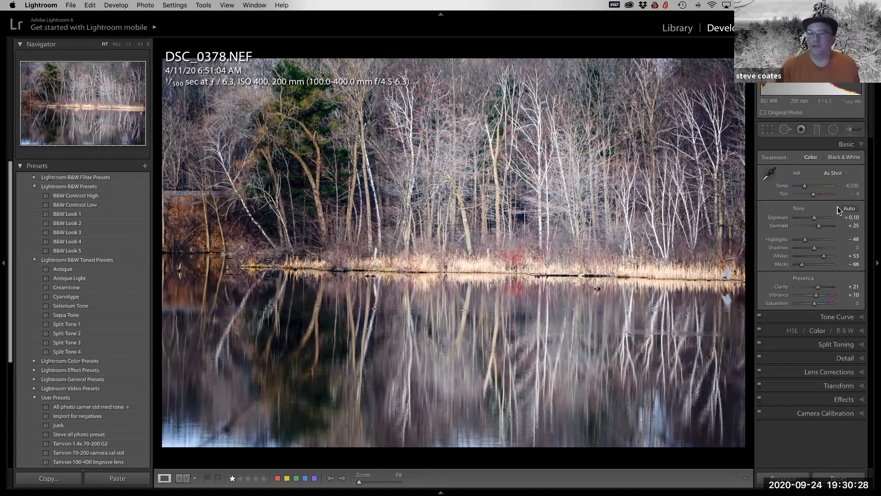
Apply the Daylight white balance to DSC_0378, and fine-tune it to Tint +6 and Temp 4,840.
{"action": "left_click", "coordinate": [834, 174]}
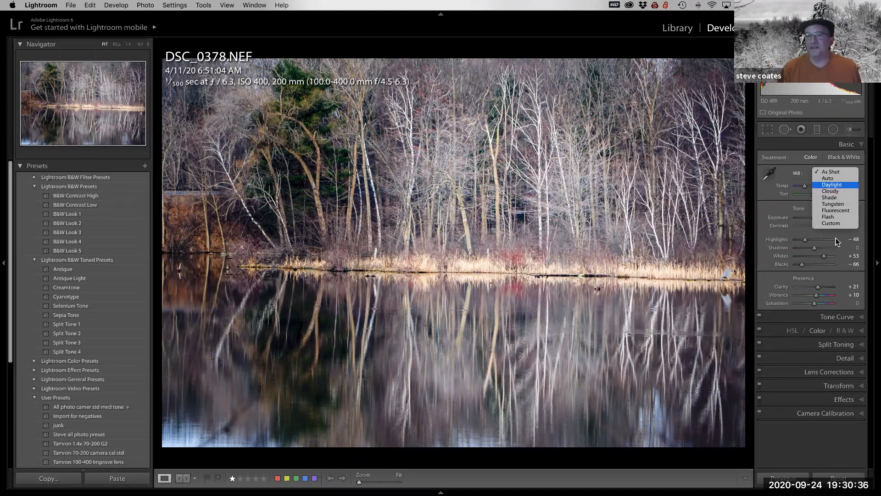
{"action": "left_click", "coordinate": [833, 185]}
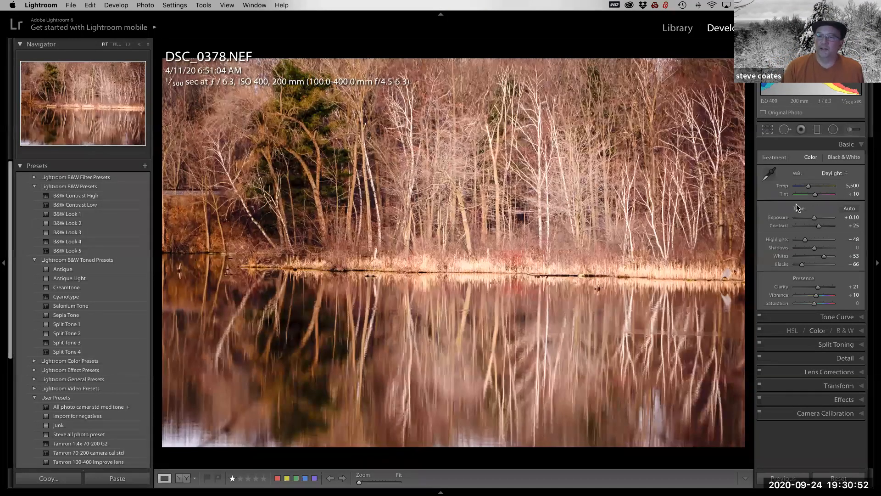
{"action": "left_click_drag", "start_coordinate": [816, 195], "coordinate": [816, 194]}
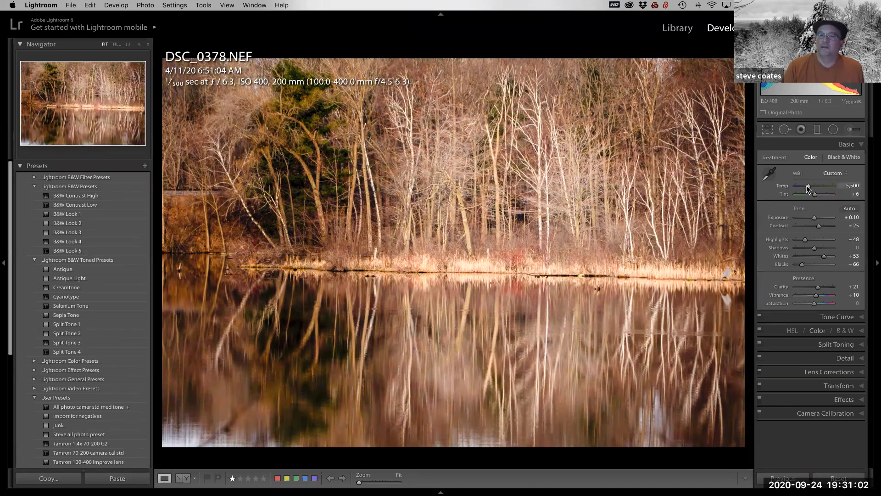
{"action": "left_click_drag", "start_coordinate": [809, 185], "coordinate": [807, 188]}
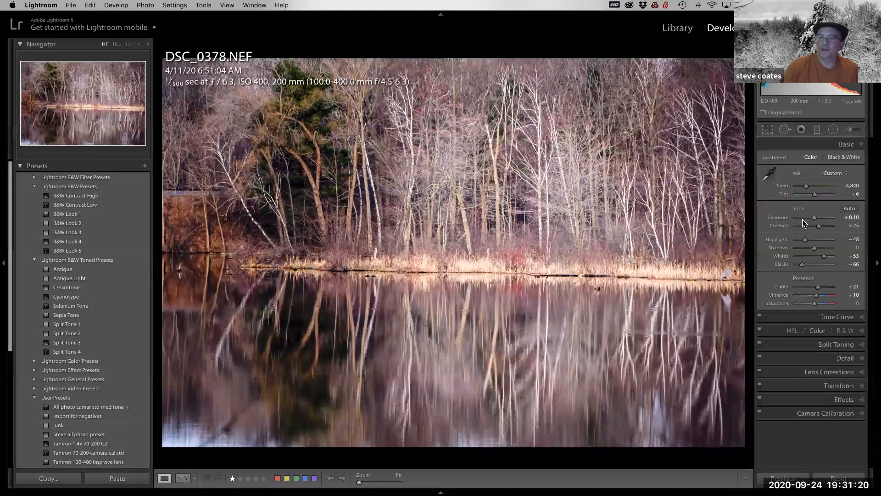
Lower the overall Exposure of DSC_0378 to -0.30.
{"action": "key", "text": "minus"}
{"action": "key", "text": "minus"}
{"action": "key", "text": "minus"}
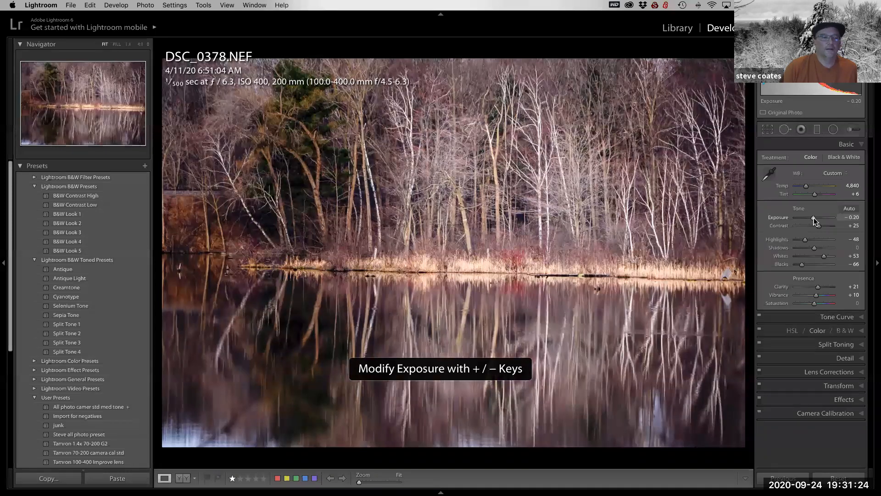
{"action": "key", "text": "minus"}
{"action": "key", "text": "minus"}
{"action": "key", "text": "minus"}
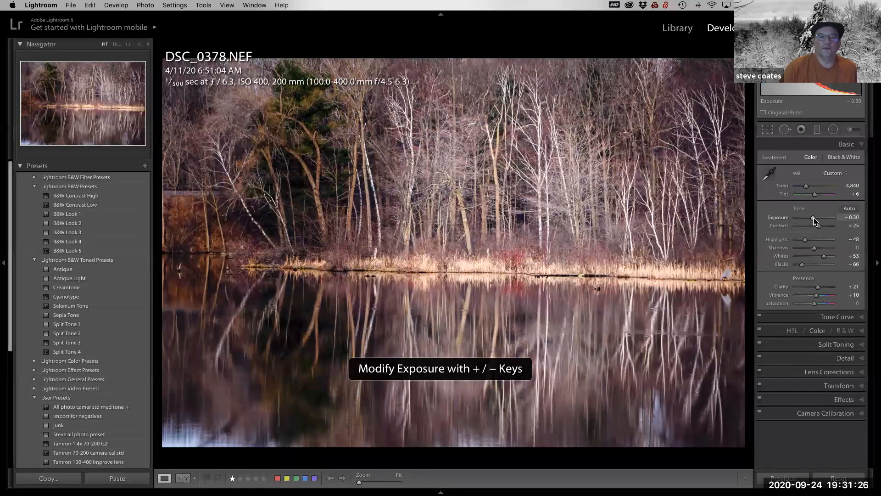
{"action": "key", "text": "minus"}
{"action": "key", "text": "minus"}
{"action": "key", "text": "minus"}
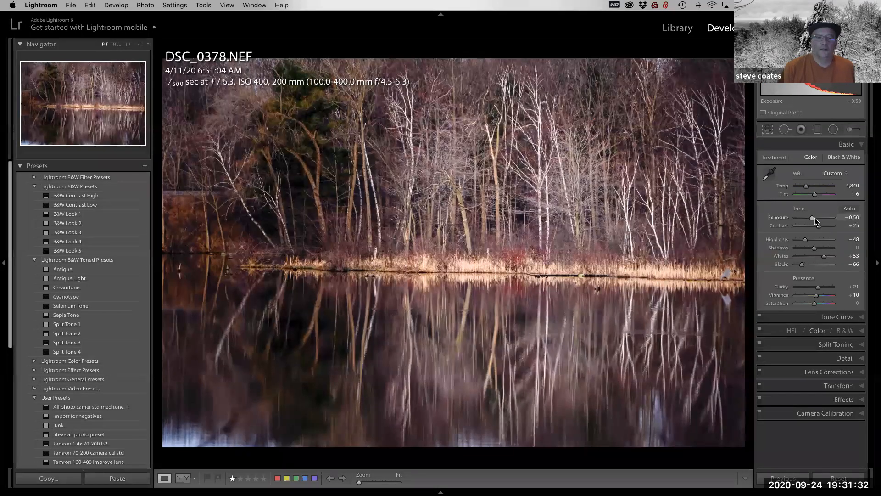
{"action": "left_click_drag", "start_coordinate": [814, 218], "coordinate": [815, 218]}
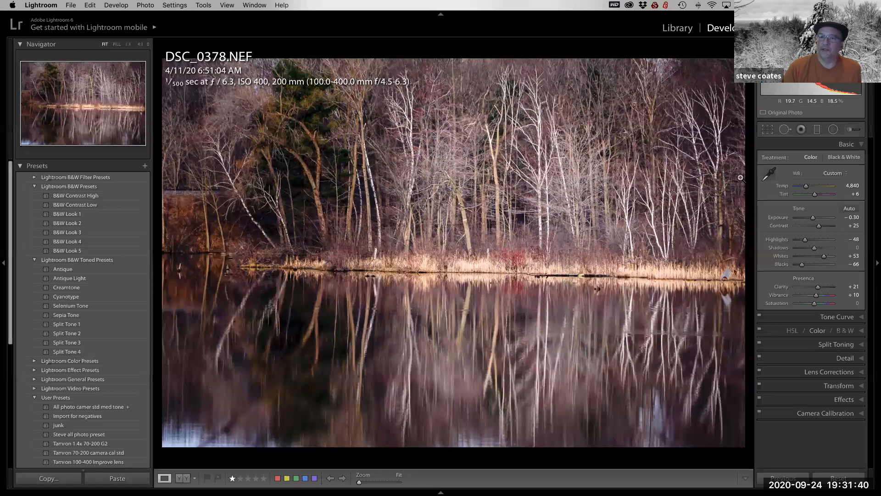
Add a graduated filter from the shoreline up into the trees with Exposure 0.00, Contrast 17, Highlights 32 and Shadows -7.
{"action": "left_click", "coordinate": [818, 129]}
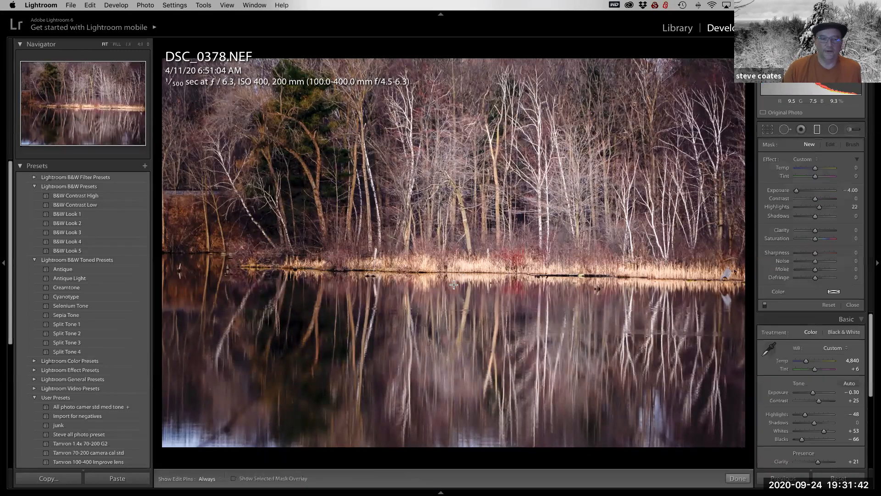
{"action": "left_click_drag", "start_coordinate": [468, 271], "coordinate": [467, 225]}
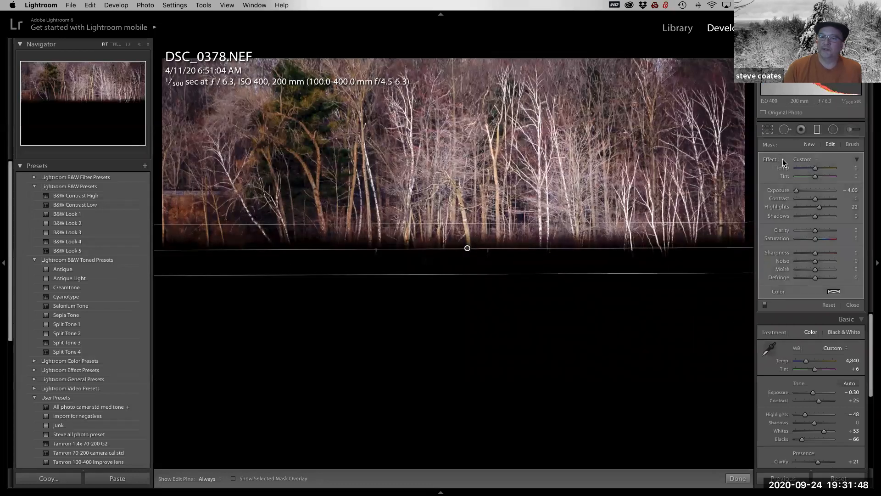
{"action": "double_click", "coordinate": [771, 192]}
{"action": "double_click", "coordinate": [776, 205]}
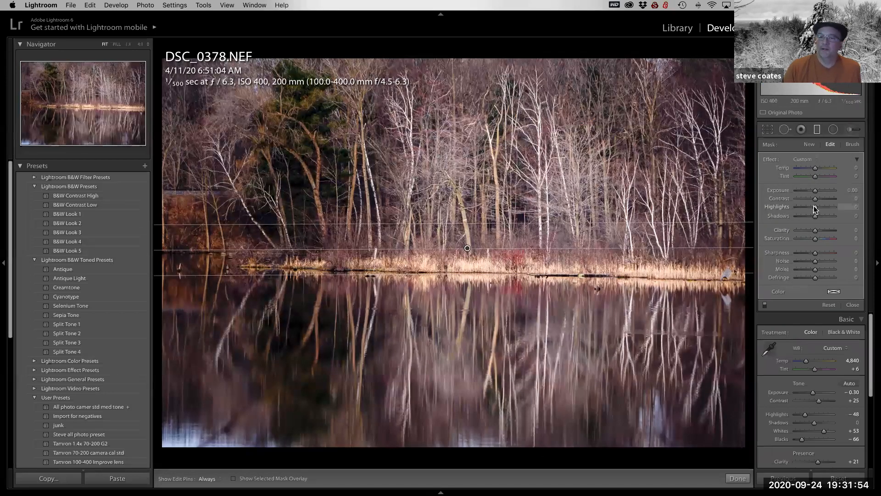
{"action": "left_click_drag", "start_coordinate": [816, 207], "coordinate": [822, 209]}
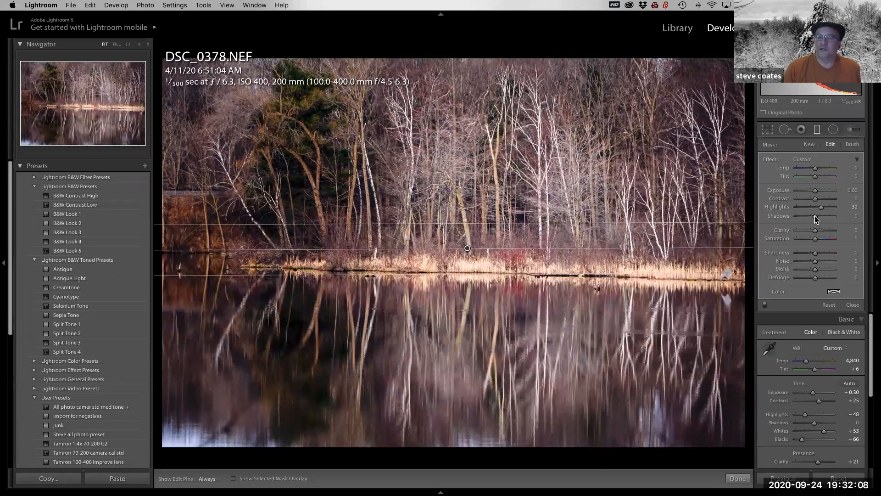
{"action": "left_click", "coordinate": [814, 216]}
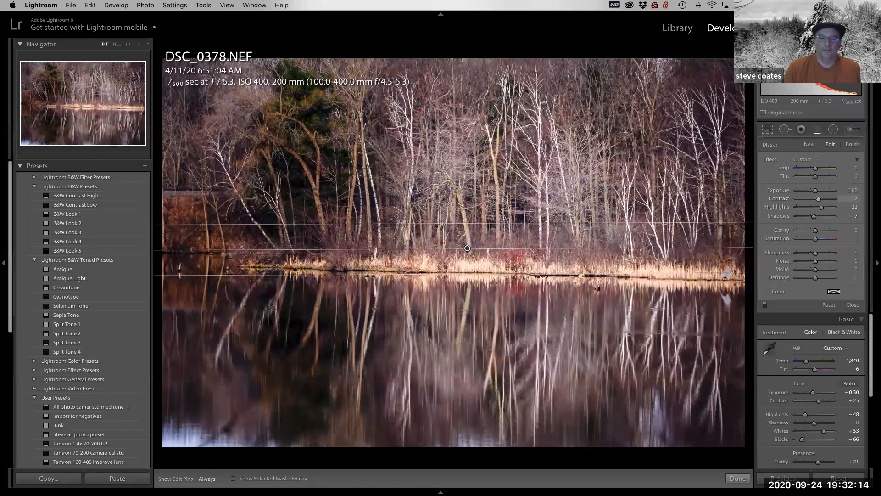
{"action": "left_click", "coordinate": [818, 131]}
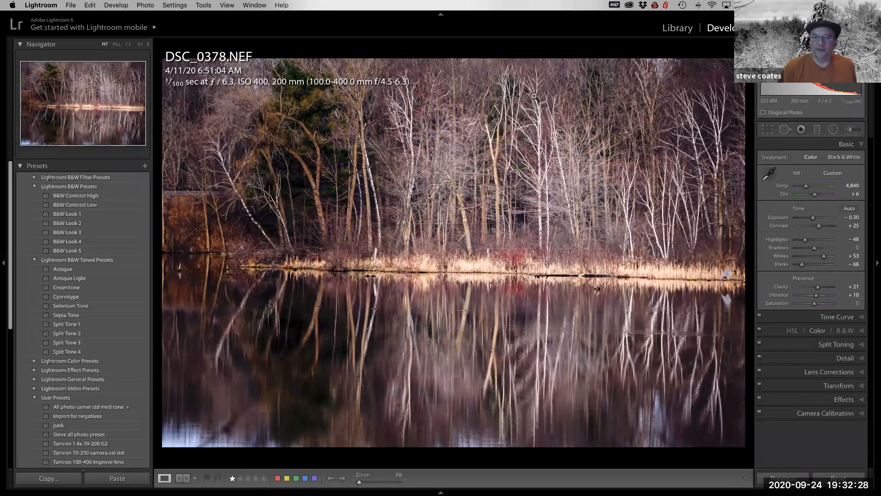
Crop DSC_0378 tighter at the original aspect ratio and rotate it to an angle of -1.24.
{"action": "left_click", "coordinate": [770, 129]}
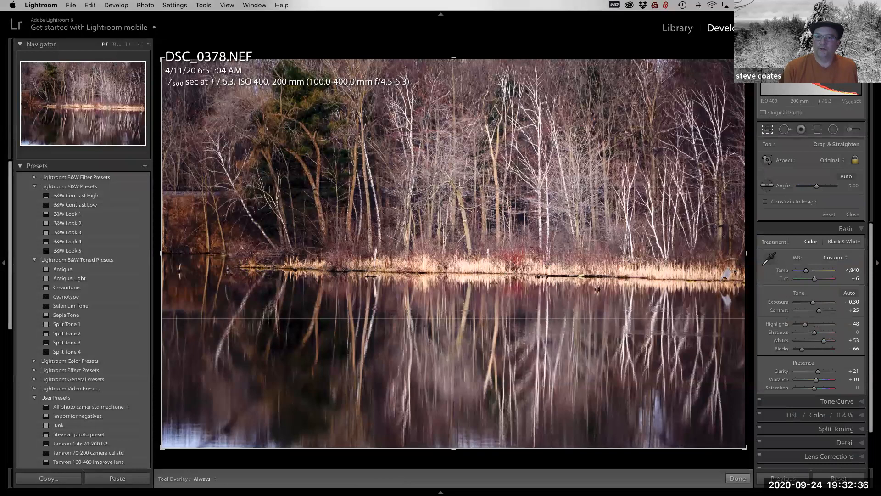
{"action": "left_click_drag", "start_coordinate": [746, 58], "coordinate": [699, 89]}
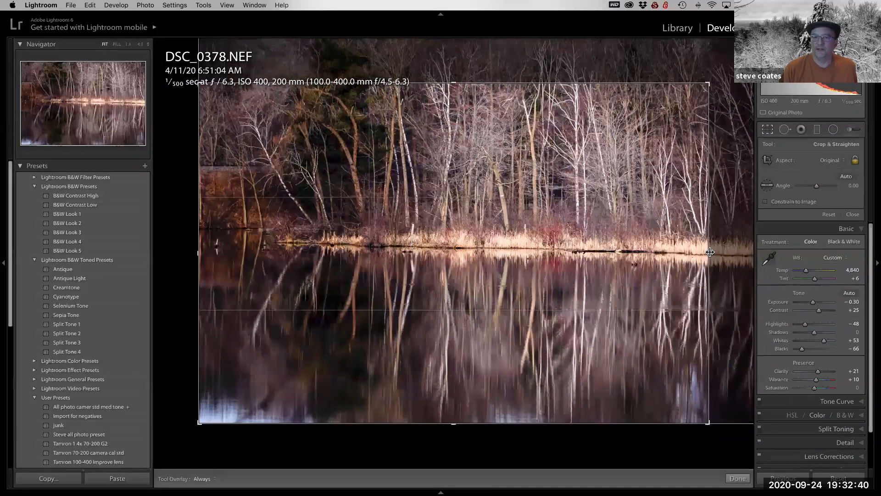
{"action": "left_click_drag", "start_coordinate": [710, 252], "coordinate": [731, 244]}
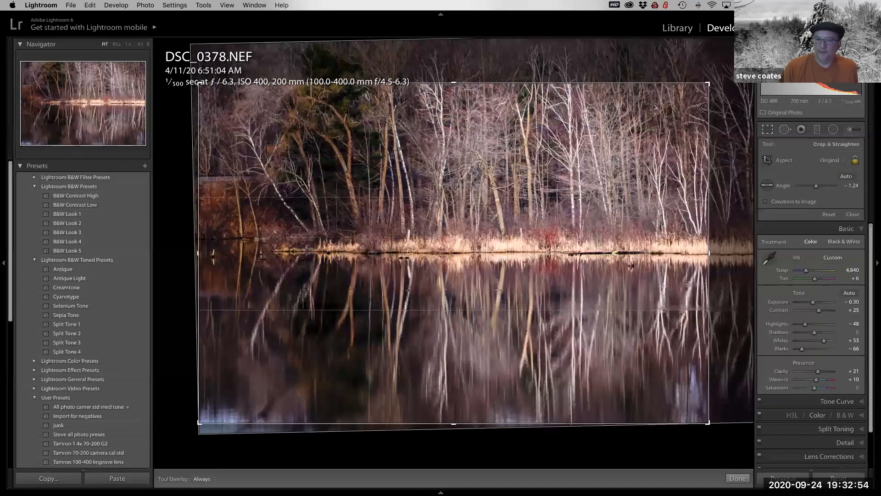
Change the crop to a 1 x 1 square, enlarge it around the white birches and their reflection, and apply it.
{"action": "left_click", "coordinate": [805, 161]}
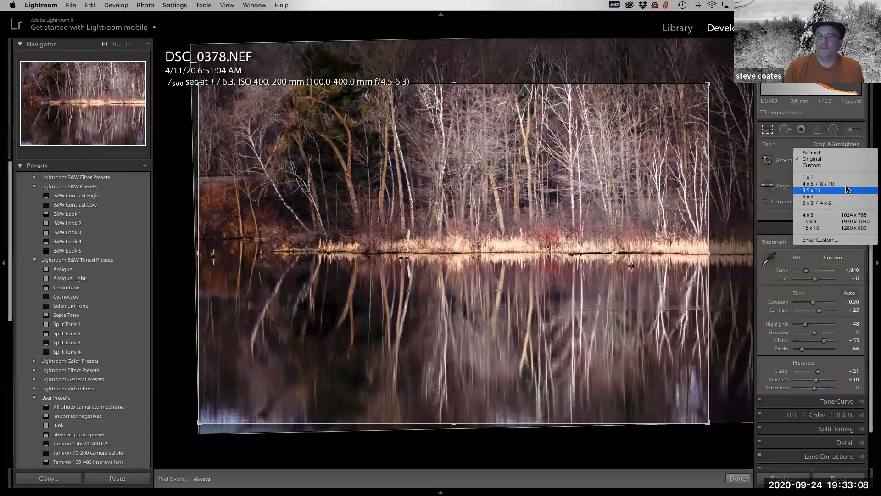
{"action": "left_click", "coordinate": [816, 179]}
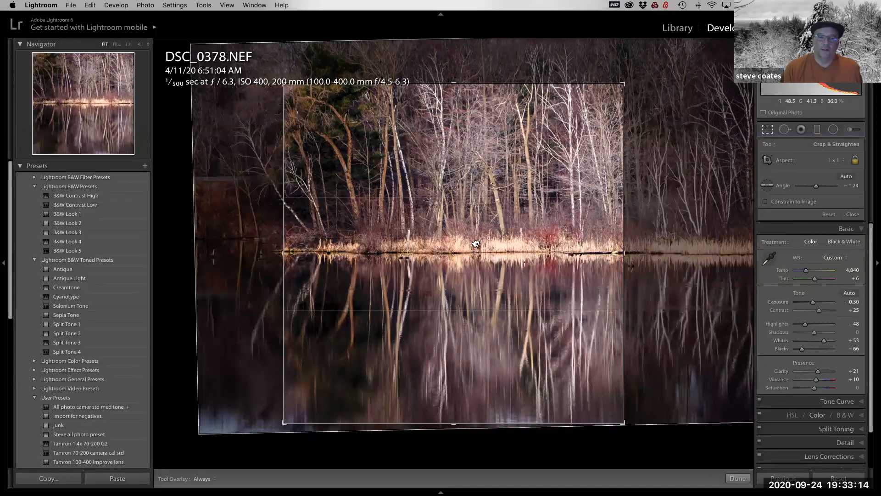
{"action": "left_click_drag", "start_coordinate": [442, 256], "coordinate": [345, 247]}
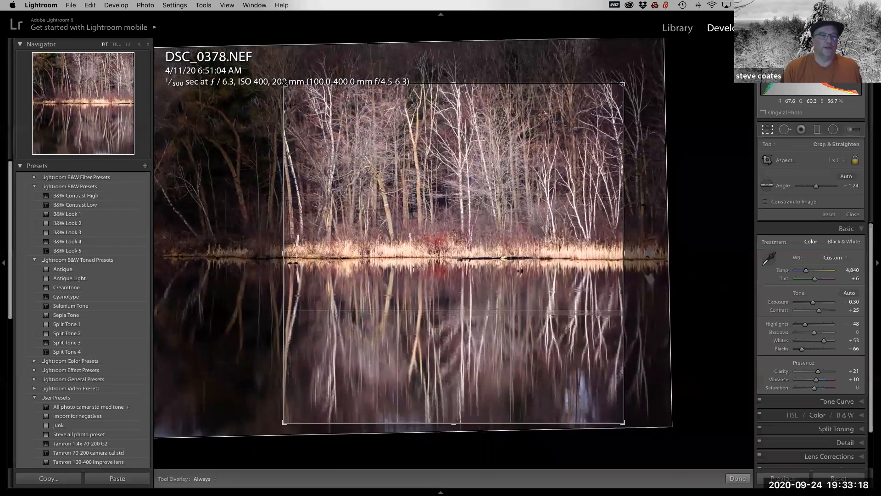
{"action": "left_click_drag", "start_coordinate": [274, 56], "coordinate": [257, 44]}
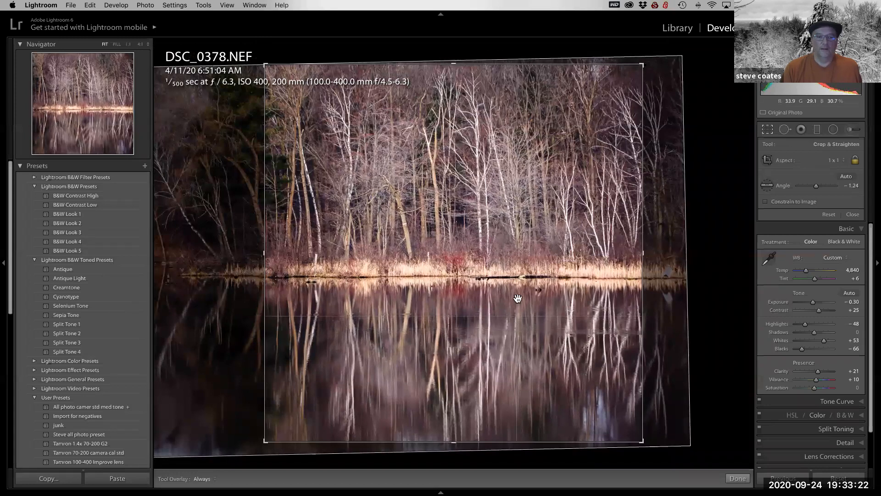
{"action": "left_click_drag", "start_coordinate": [478, 276], "coordinate": [465, 277]}
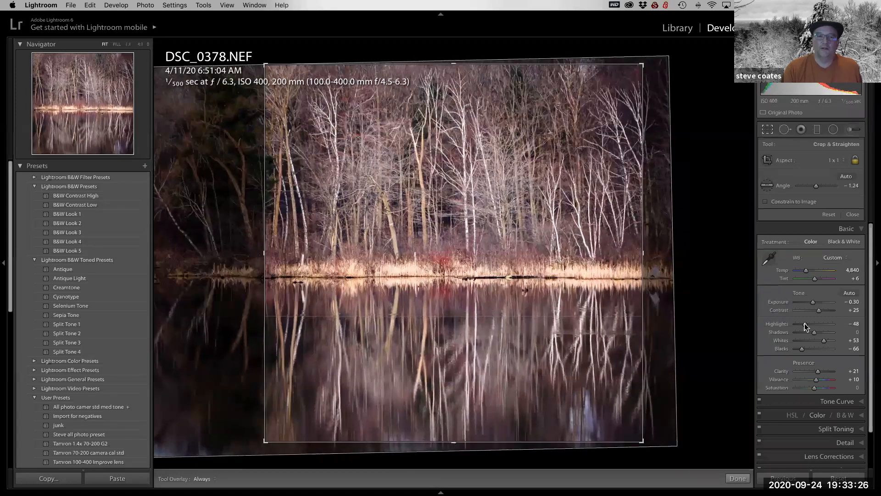
{"action": "key", "text": "Return"}
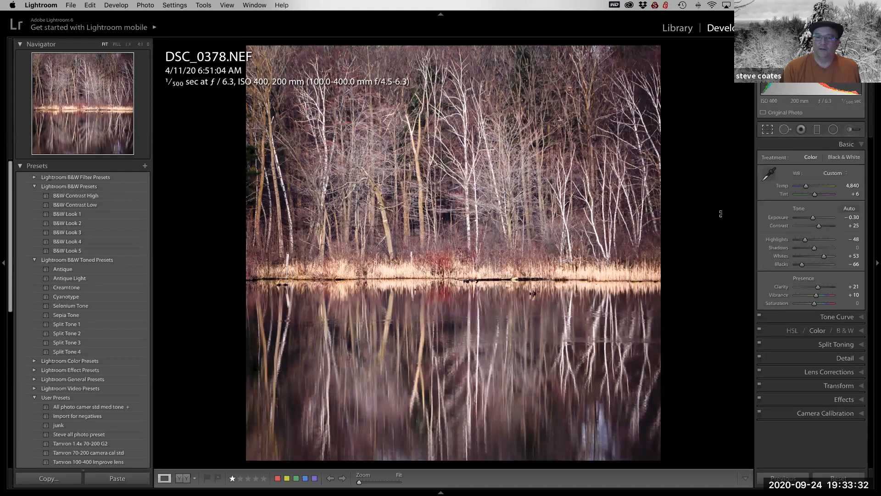
Re-straighten the square crop to an angle of 0.05 and set the photo's Highlights to -65.
{"action": "key", "text": "r"}
{"action": "left_click_drag", "start_coordinate": [716, 239], "coordinate": [715, 245]}
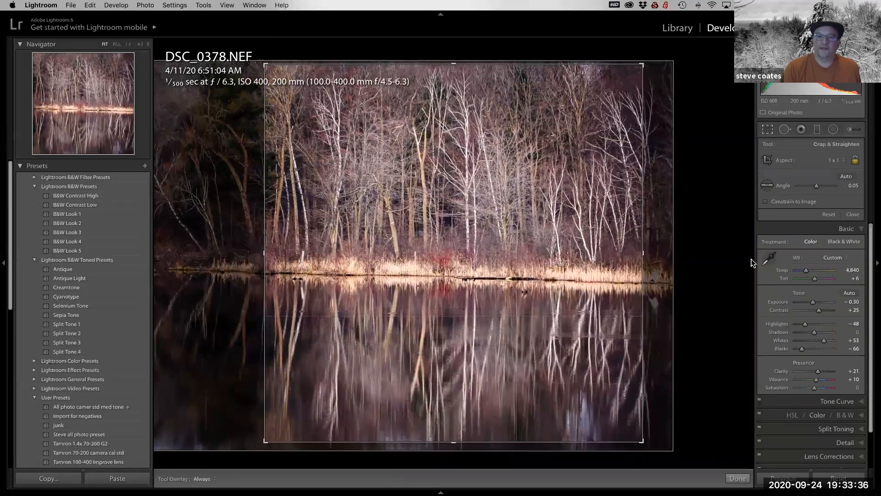
{"action": "key", "text": "Return"}
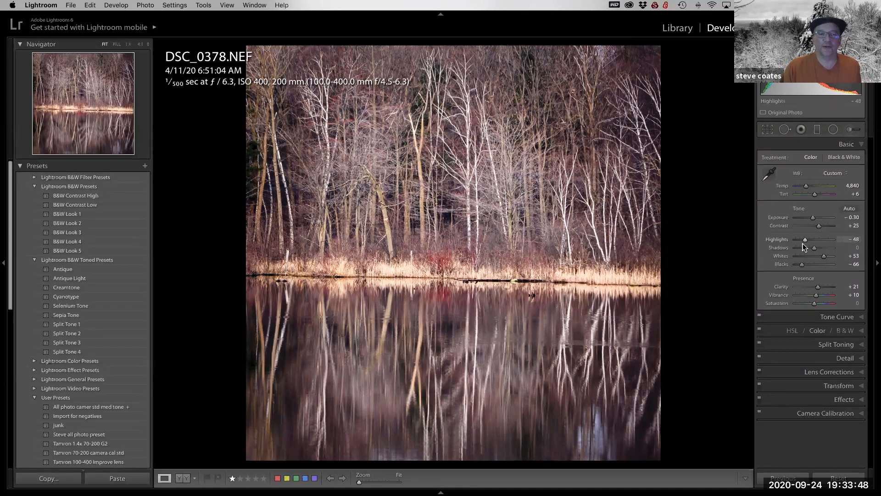
{"action": "left_click_drag", "start_coordinate": [803, 240], "coordinate": [802, 240]}
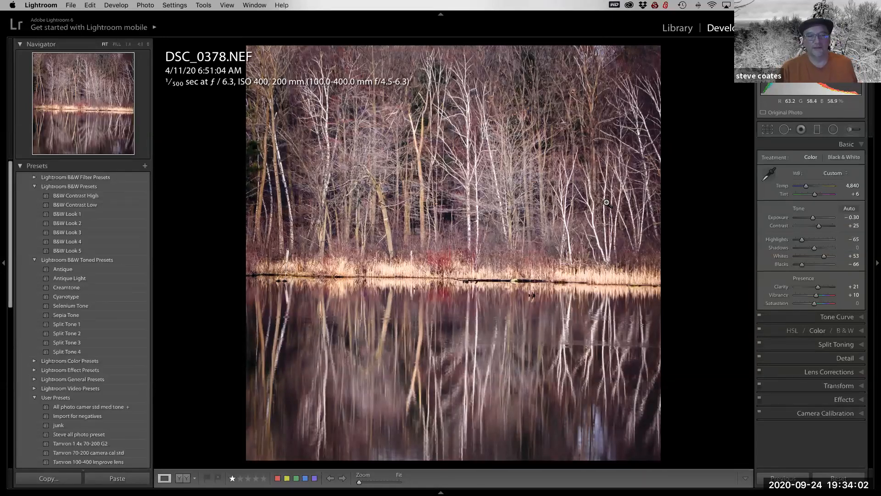
Reselect the existing radial filter, make it narrower and shorter around the trees, and recentre it on the shoreline.
{"action": "left_click", "coordinate": [833, 130]}
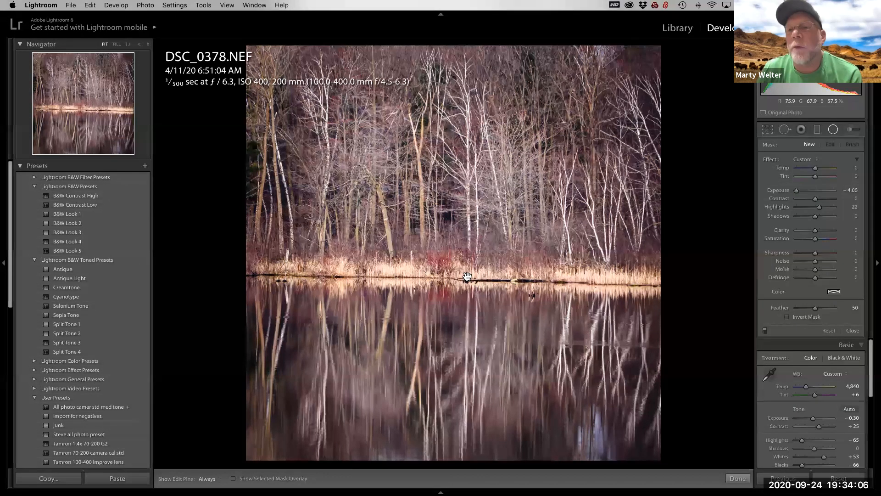
{"action": "left_click_drag", "start_coordinate": [467, 276], "coordinate": [639, 288]}
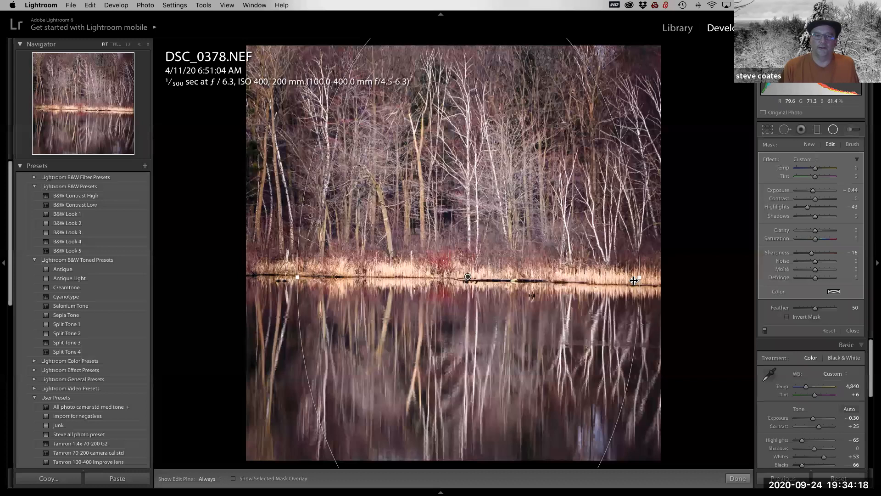
{"action": "left_click_drag", "start_coordinate": [627, 284], "coordinate": [614, 284]}
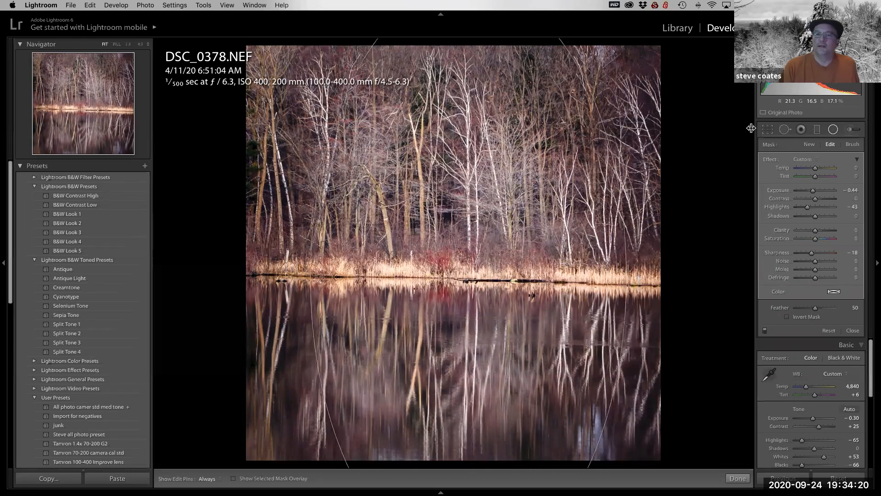
{"action": "left_click_drag", "start_coordinate": [466, 277], "coordinate": [463, 409]}
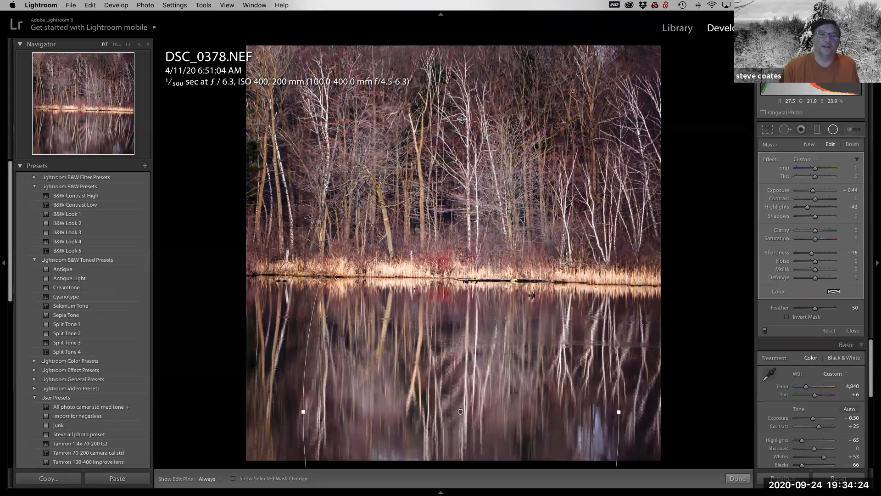
{"action": "left_click_drag", "start_coordinate": [460, 141], "coordinate": [461, 148]}
{"action": "left_click_drag", "start_coordinate": [458, 414], "coordinate": [468, 280]}
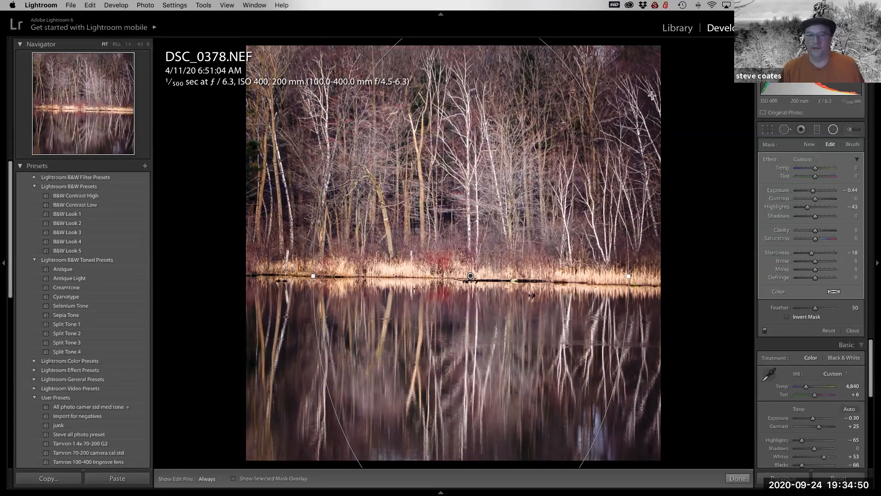
Try inverting the radial filter's mask, revert it, set the Feather to 60, and close the filter.
{"action": "left_click", "coordinate": [787, 317]}
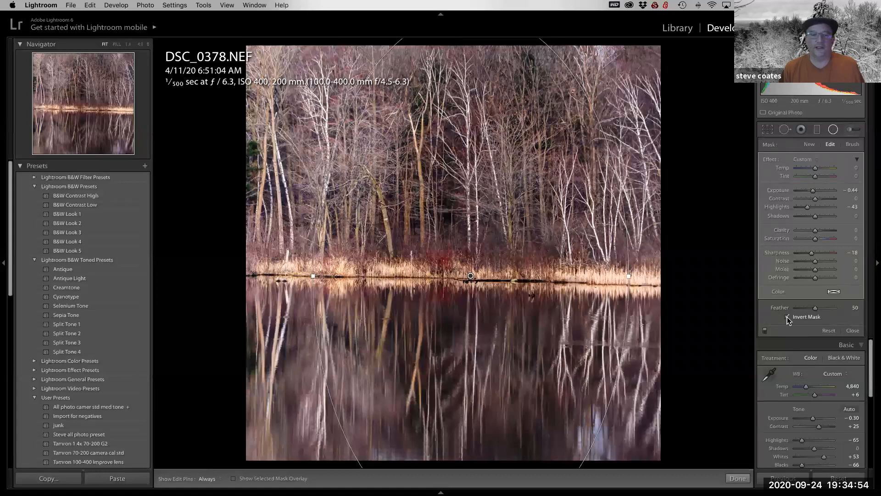
{"action": "left_click", "coordinate": [787, 317]}
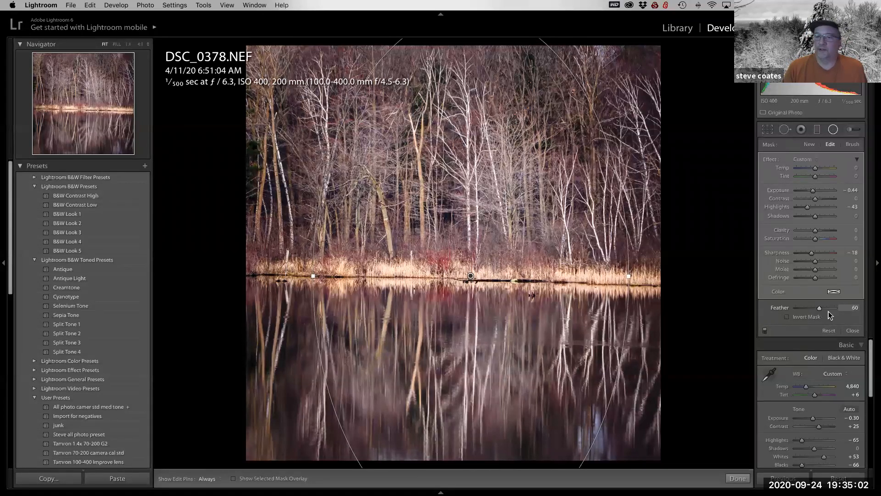
{"action": "left_click", "coordinate": [834, 130]}
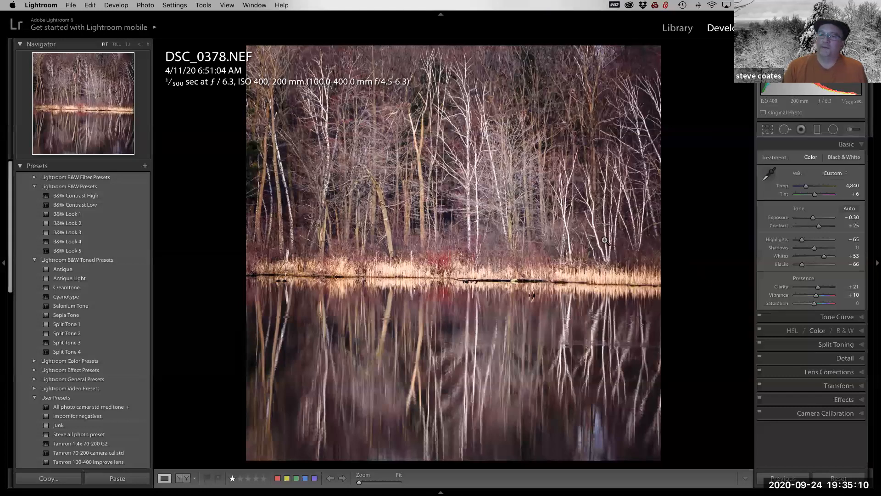
Try the Black & White treatment on DSC_0378 and return the photo to Color.
{"action": "left_click", "coordinate": [844, 157]}
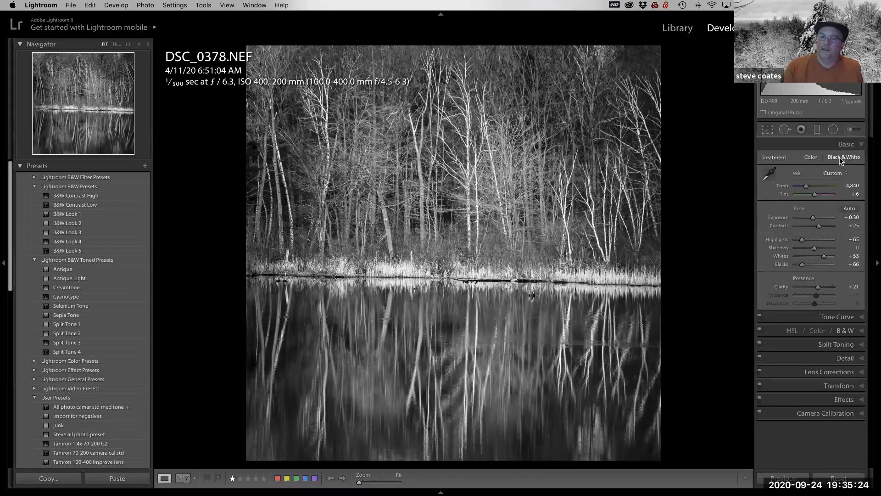
{"action": "left_click", "coordinate": [811, 158]}
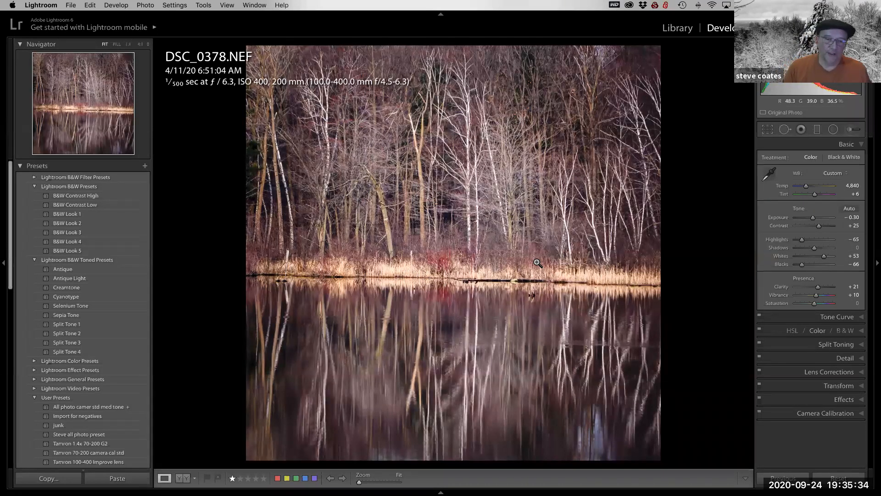
Create a virtual copy of DSC_0378.
{"action": "right_click", "coordinate": [552, 229]}
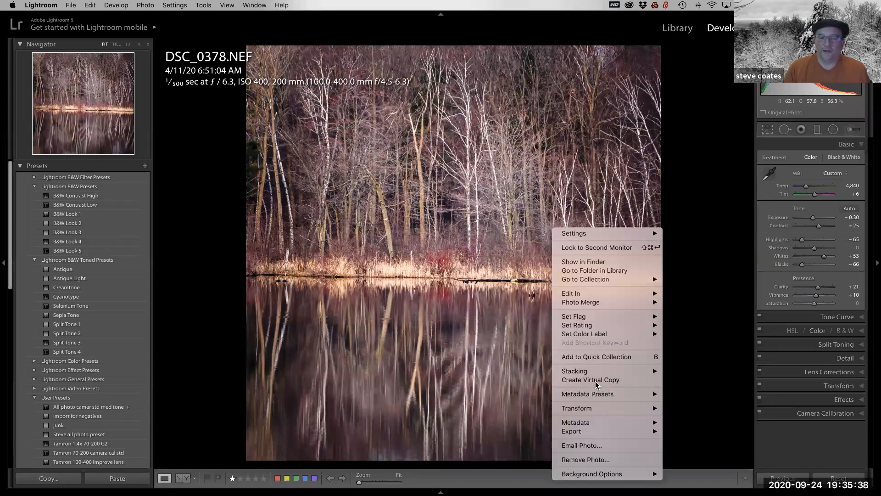
{"action": "mouse_move", "coordinate": [597, 393]}
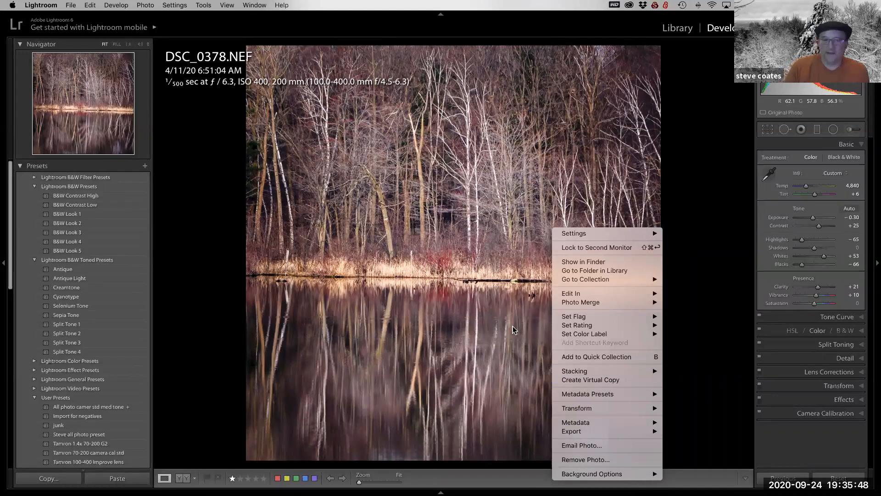
{"action": "left_click", "coordinate": [511, 275]}
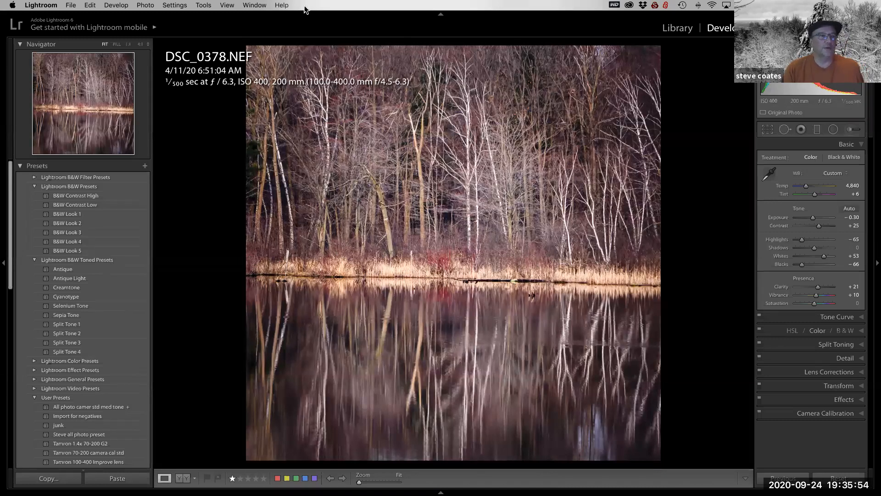
{"action": "left_click", "coordinate": [145, 6]}
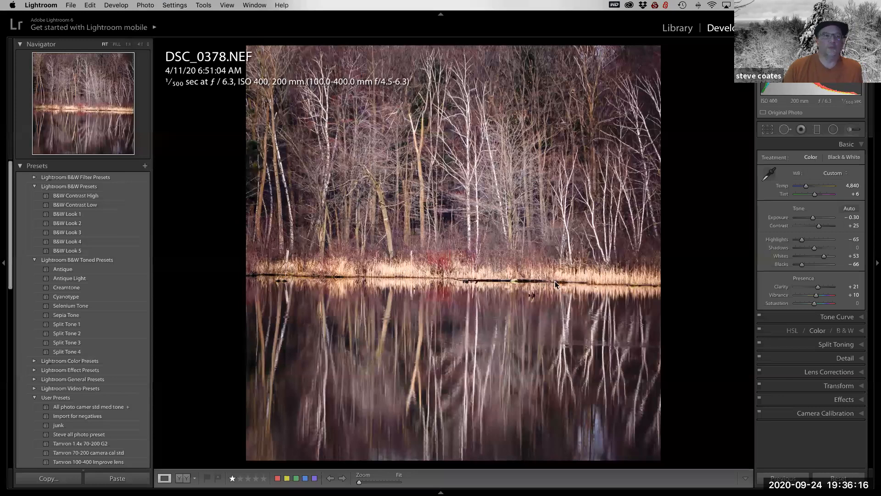
{"action": "key", "text": "super+apostrophe"}
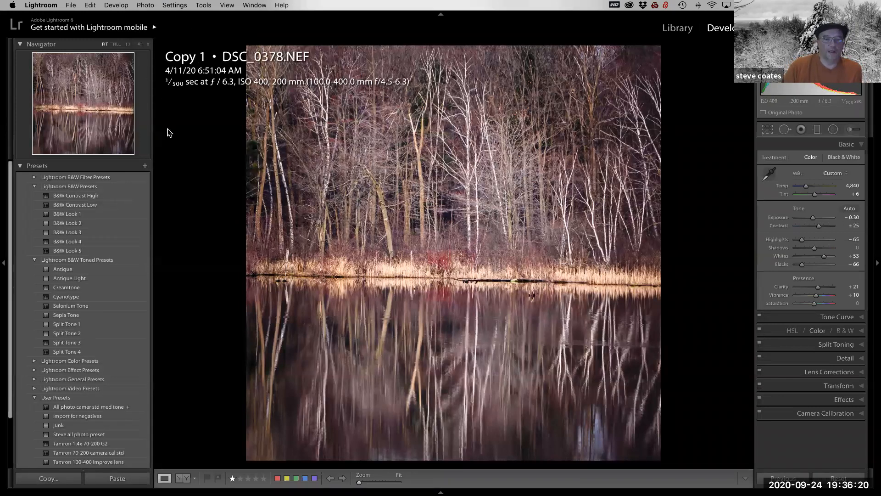
Convert the virtual copy to the Black & White treatment and set its Exposure to -0.55.
{"action": "left_click", "coordinate": [844, 157]}
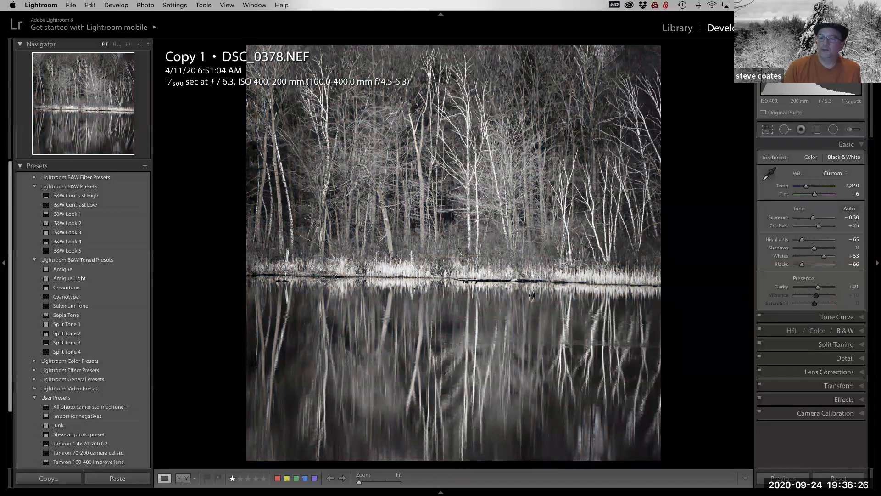
{"action": "left_click", "coordinate": [809, 222]}
{"action": "left_click_drag", "start_coordinate": [811, 218], "coordinate": [813, 218]}
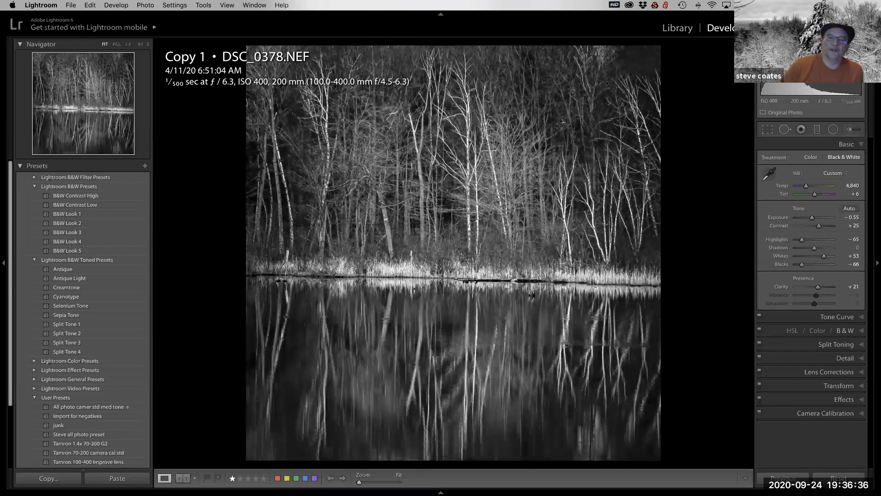
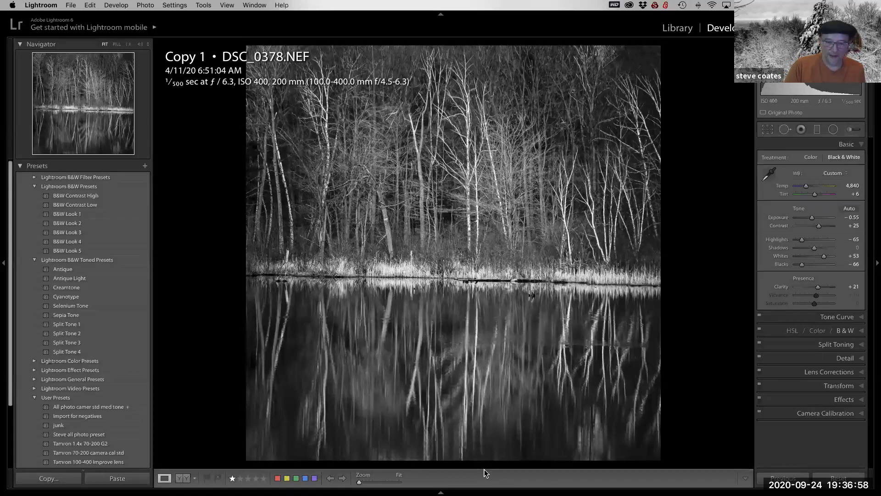
Return to the library grid and start an import from the Lightroom Presentation folder on the Extreme SSD drive.
{"action": "key", "text": "g"}
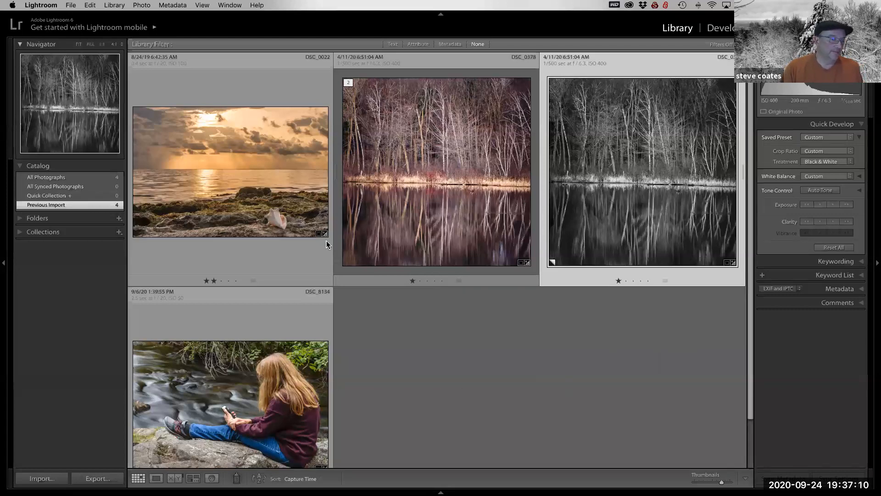
{"action": "left_click", "coordinate": [42, 479]}
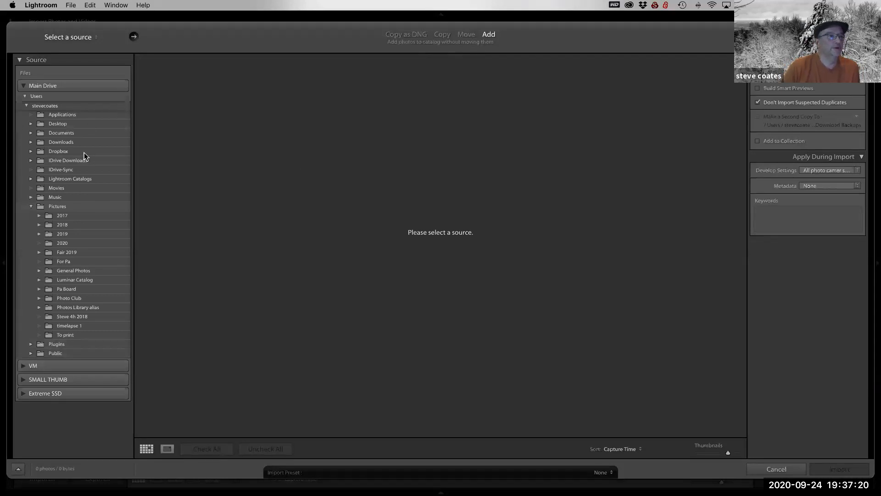
{"action": "left_click", "coordinate": [65, 395]}
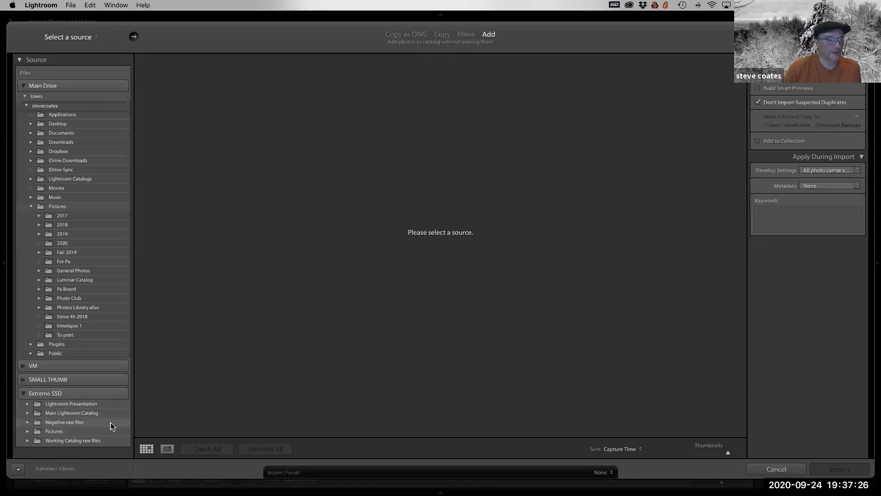
{"action": "left_click", "coordinate": [92, 404]}
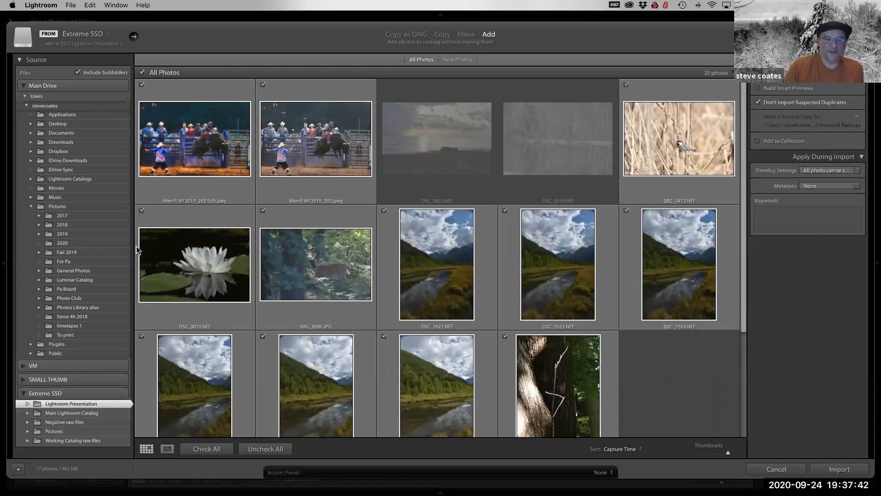
Review the folder's photos, import all checked ones at their current location, and close the import results.
{"action": "scroll", "coordinate": [295, 271], "scroll_direction": "down", "scroll_amount": 5}
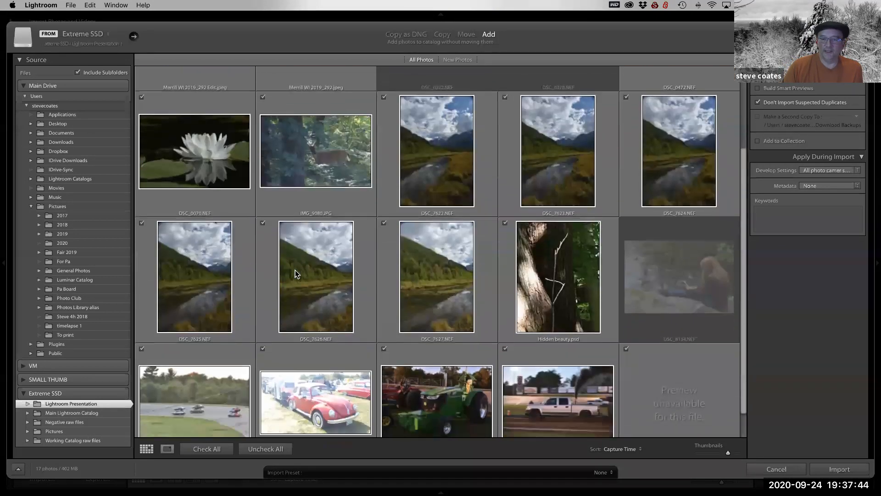
{"action": "scroll", "coordinate": [295, 275], "scroll_direction": "down", "scroll_amount": 1}
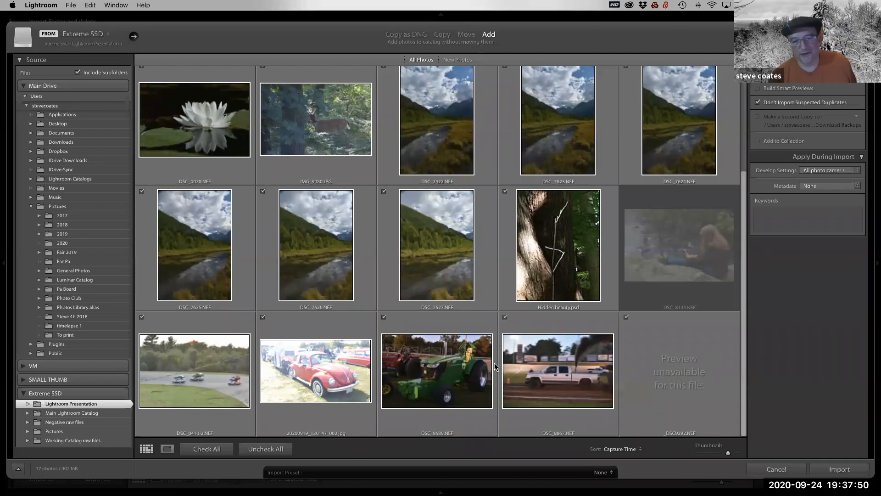
{"action": "scroll", "coordinate": [495, 362], "scroll_direction": "up", "scroll_amount": 2}
{"action": "scroll", "coordinate": [496, 361], "scroll_direction": "up", "scroll_amount": 4}
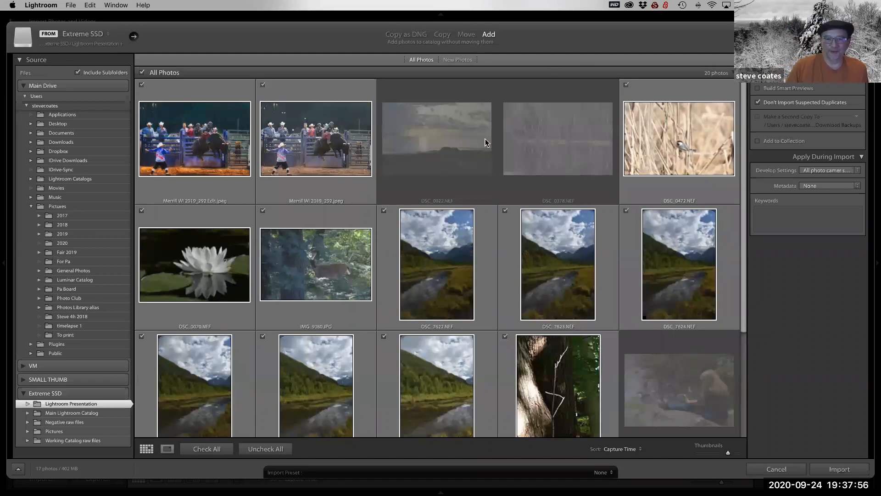
{"action": "mouse_move", "coordinate": [396, 181]}
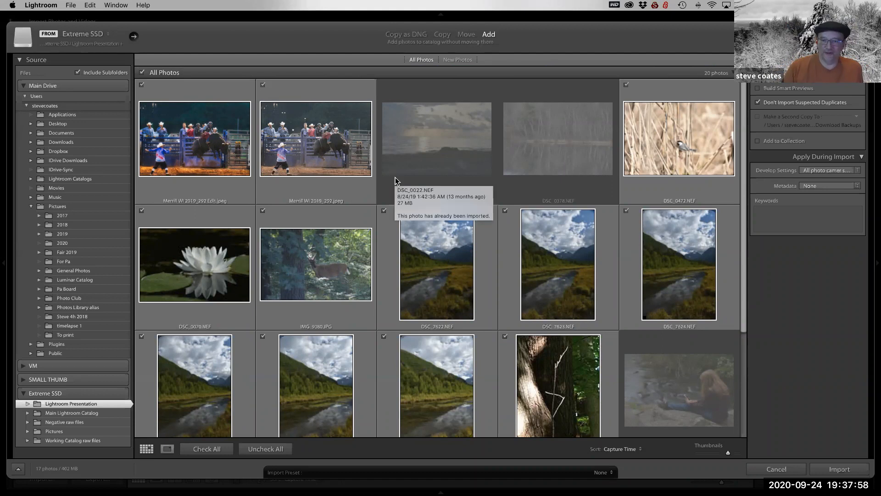
{"action": "left_click", "coordinate": [840, 469]}
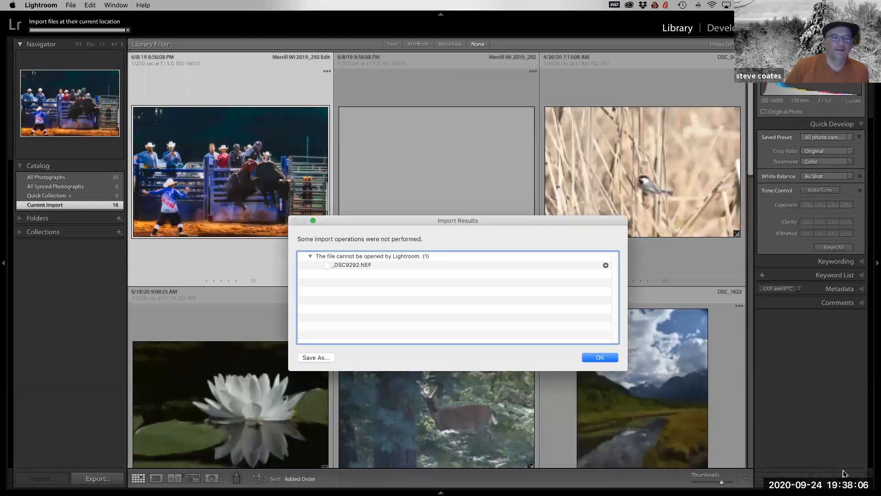
{"action": "left_click", "coordinate": [593, 357]}
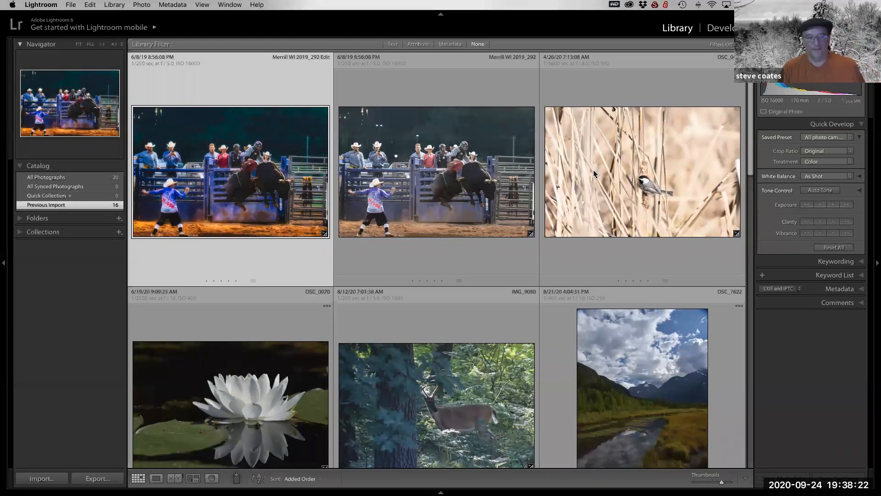
Browse the newly imported photos and shrink the grid thumbnails to five per row.
{"action": "scroll", "coordinate": [588, 238], "scroll_direction": "down", "scroll_amount": 4}
{"action": "scroll", "coordinate": [588, 239], "scroll_direction": "down", "scroll_amount": 10}
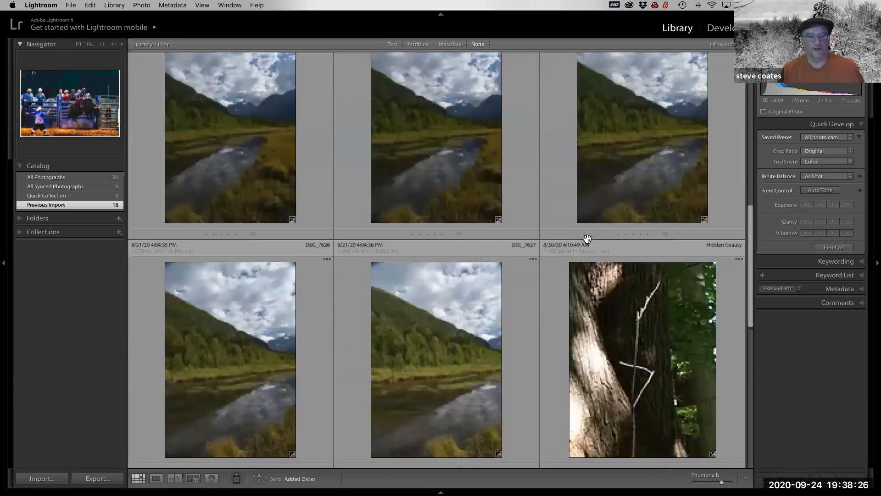
{"action": "scroll", "coordinate": [588, 238], "scroll_direction": "up", "scroll_amount": 3}
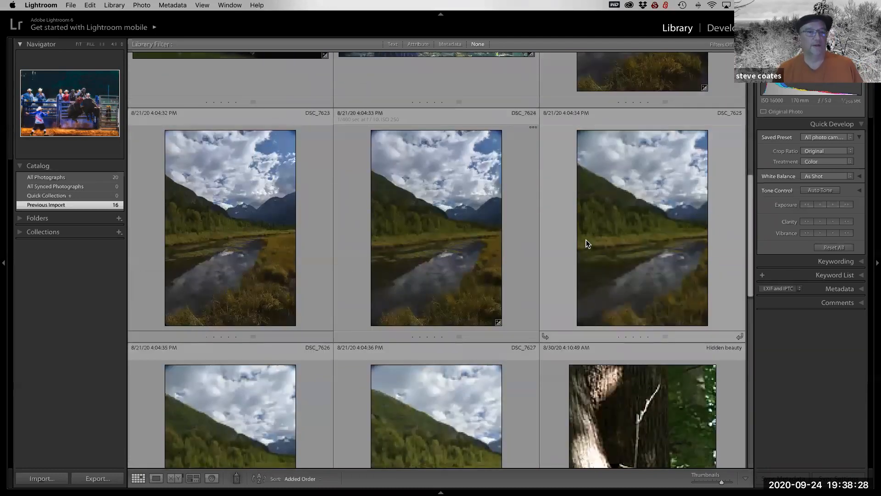
{"action": "scroll", "coordinate": [588, 236], "scroll_direction": "up", "scroll_amount": 2}
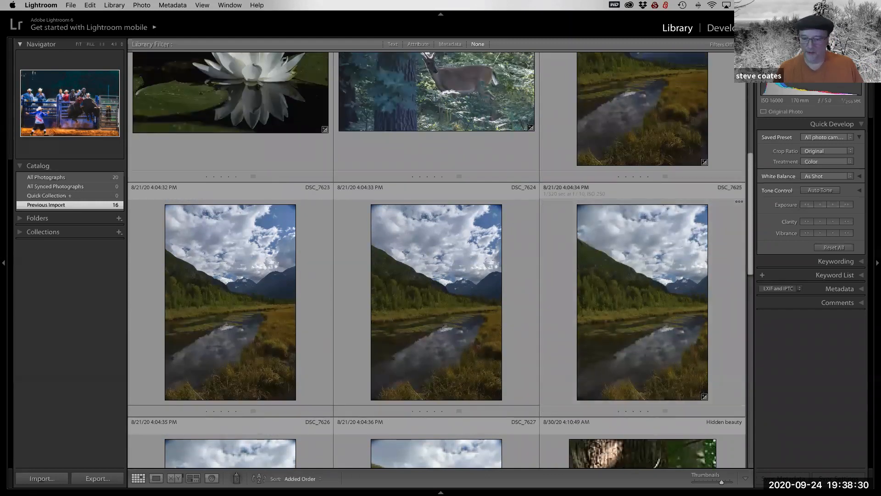
{"action": "mouse_move", "coordinate": [284, 494]}
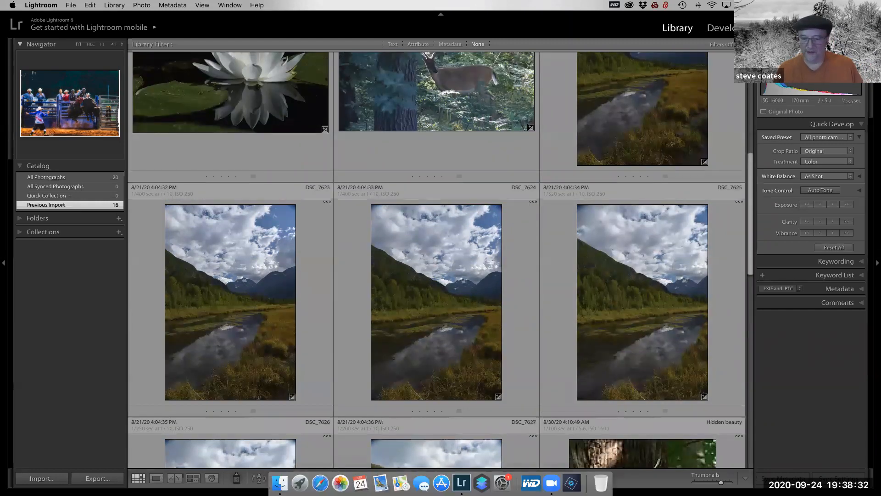
{"action": "left_click_drag", "start_coordinate": [722, 482], "coordinate": [715, 482]}
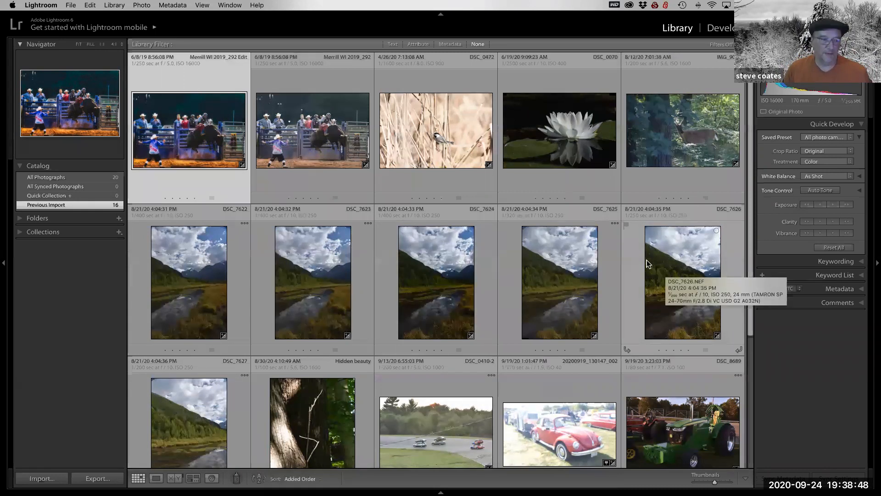
Open DSC_7622 for developing, set its lens profile make to Tamron, and return to the basic adjustments.
{"action": "left_click", "coordinate": [211, 287]}
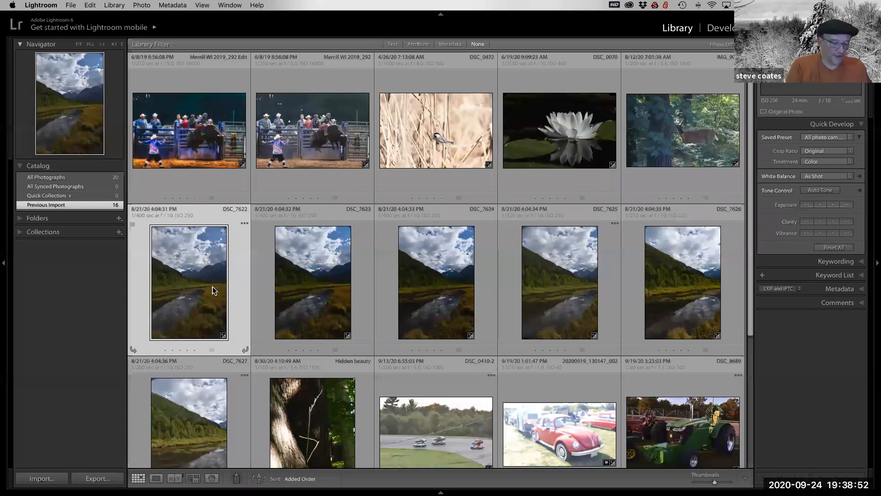
{"action": "key", "text": "d"}
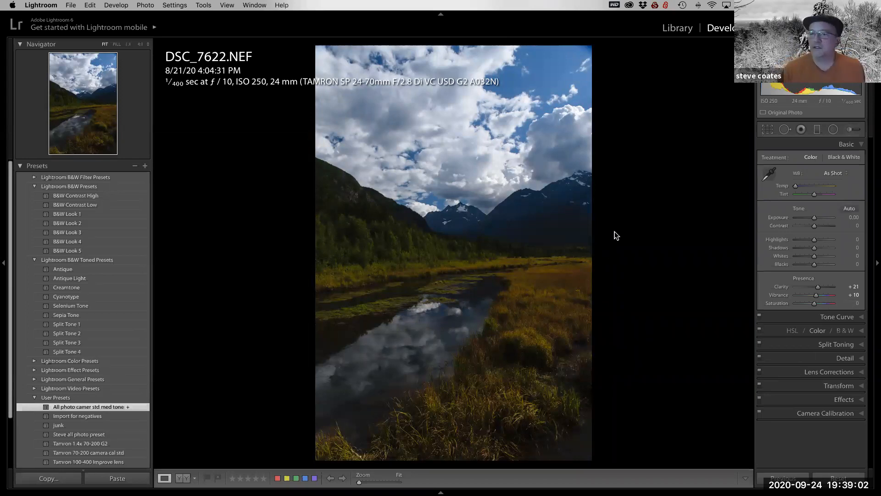
{"action": "left_click", "coordinate": [820, 372]}
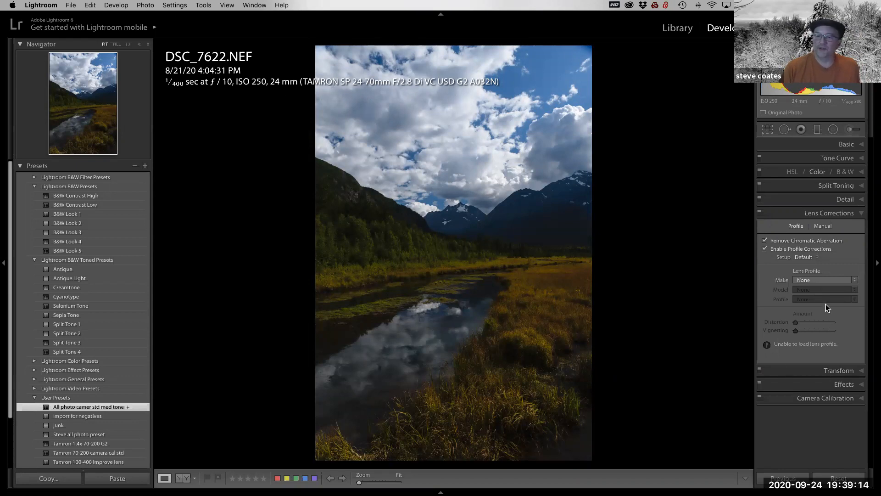
{"action": "left_click", "coordinate": [815, 280]}
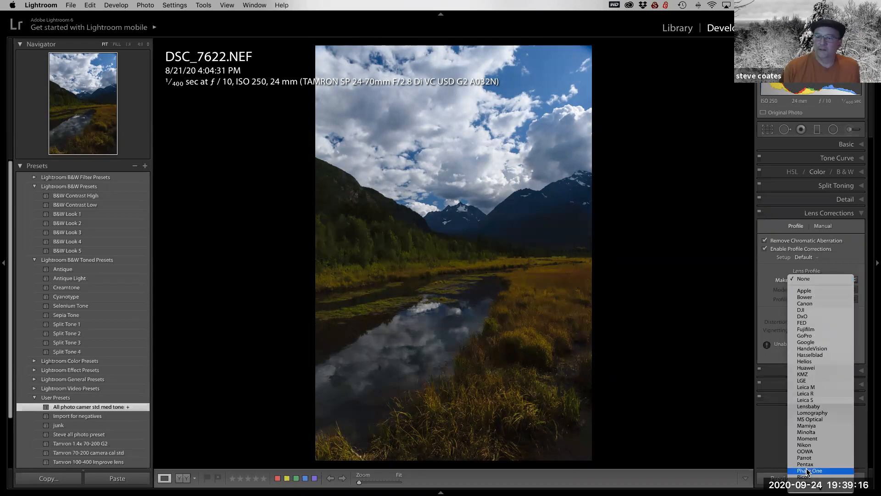
{"action": "scroll", "coordinate": [822, 428], "scroll_direction": "down", "scroll_amount": 5}
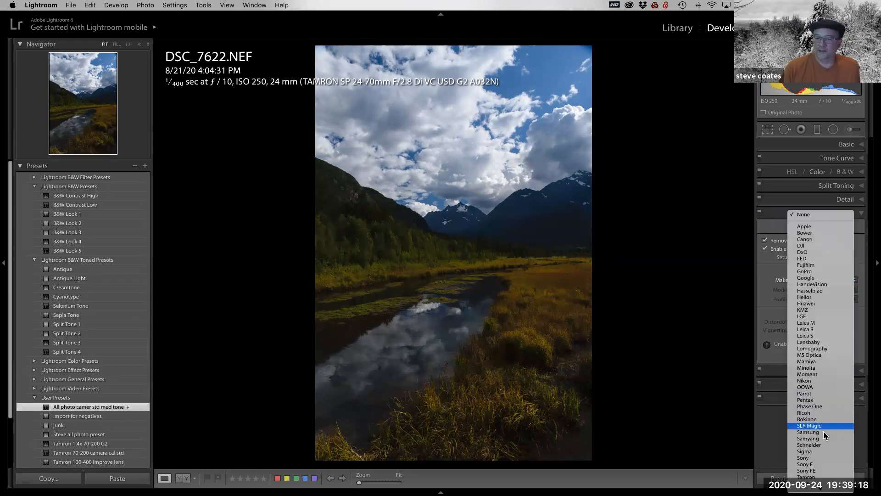
{"action": "left_click", "coordinate": [807, 477]}
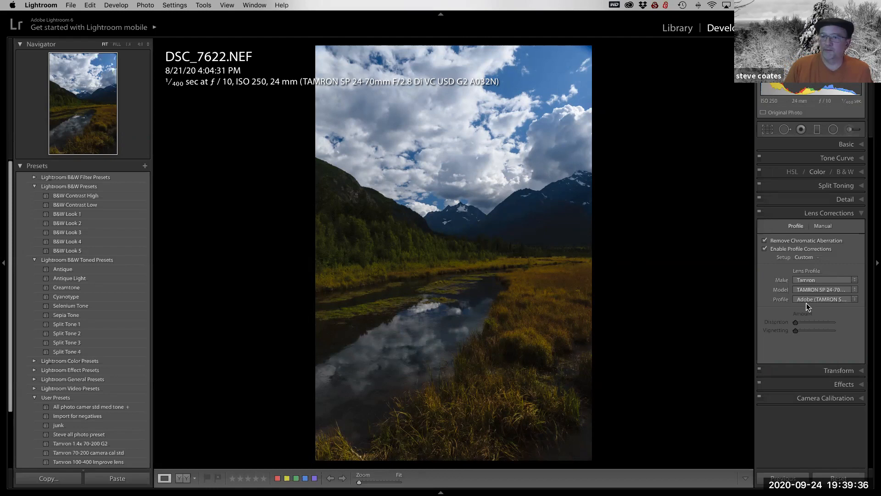
{"action": "left_click", "coordinate": [832, 145]}
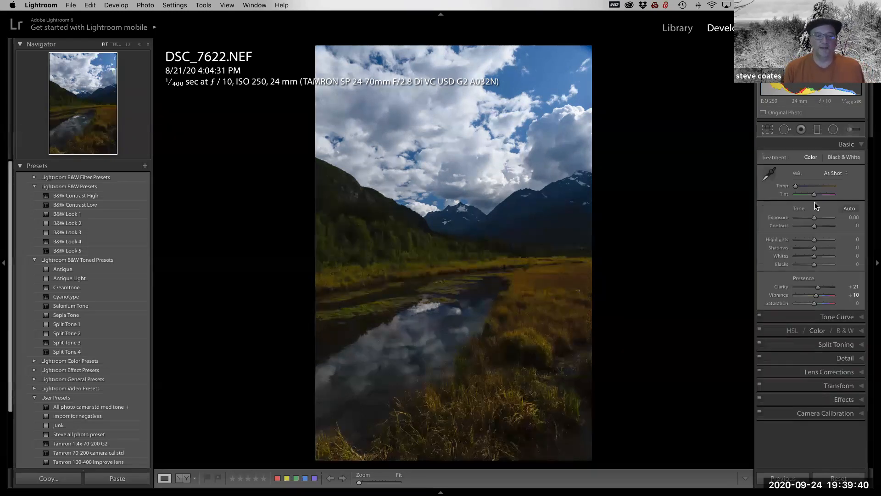
Brighten DSC_7622.NEF with Exposure at +1.05, Highlights at -100 and Shadows at +42.
{"action": "left_click_drag", "start_coordinate": [814, 220], "coordinate": [820, 219]}
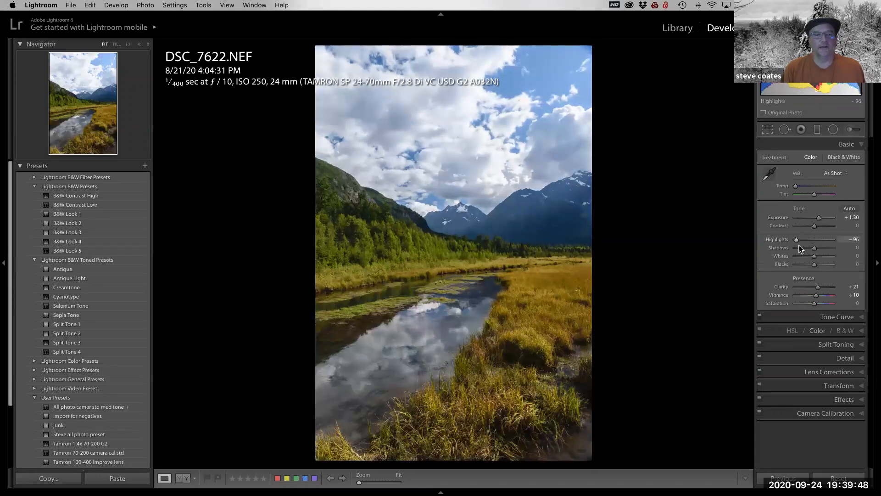
{"action": "left_click_drag", "start_coordinate": [800, 245], "coordinate": [798, 245]}
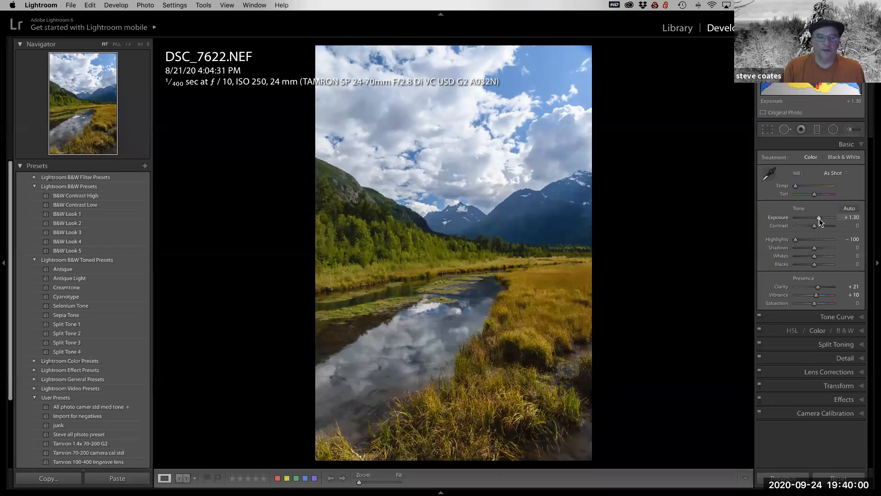
{"action": "left_click_drag", "start_coordinate": [820, 218], "coordinate": [822, 247]}
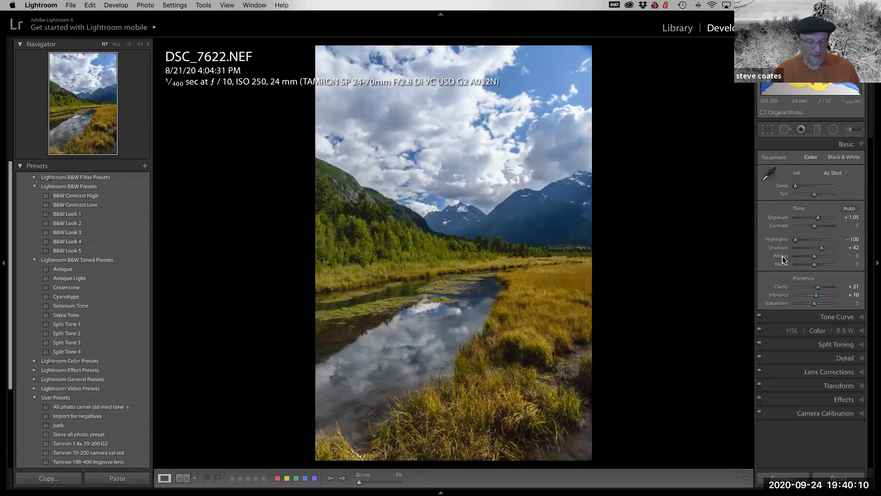
Set the Whites and Blacks of the river photo automatically, giving +8 and -7.
{"action": "key", "text": "shift"}
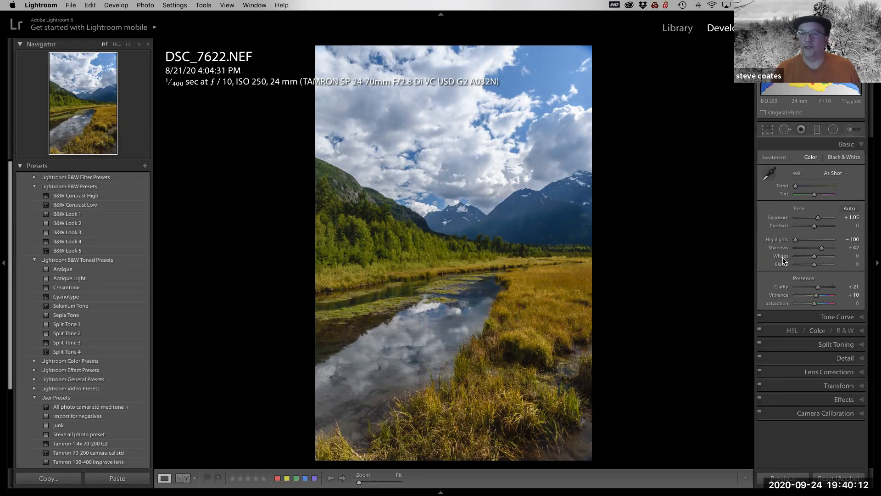
{"action": "double_click", "coordinate": [782, 257], "text": "shift"}
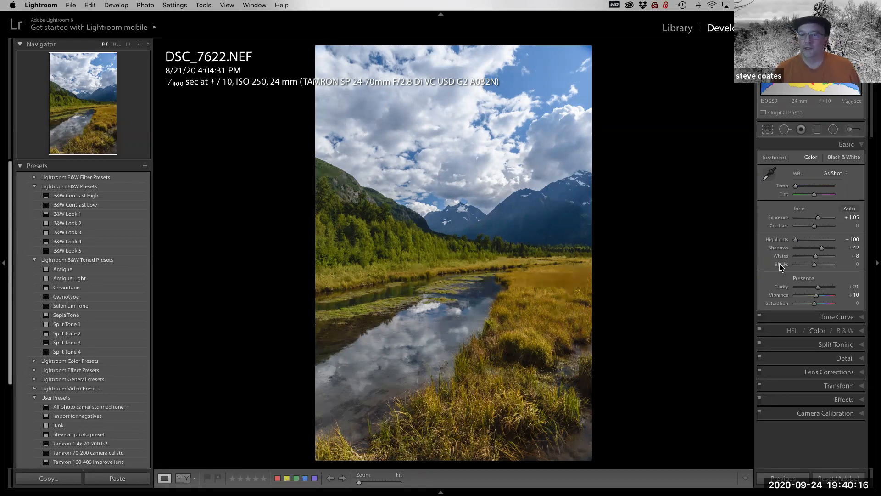
{"action": "double_click", "coordinate": [781, 265], "text": "shift"}
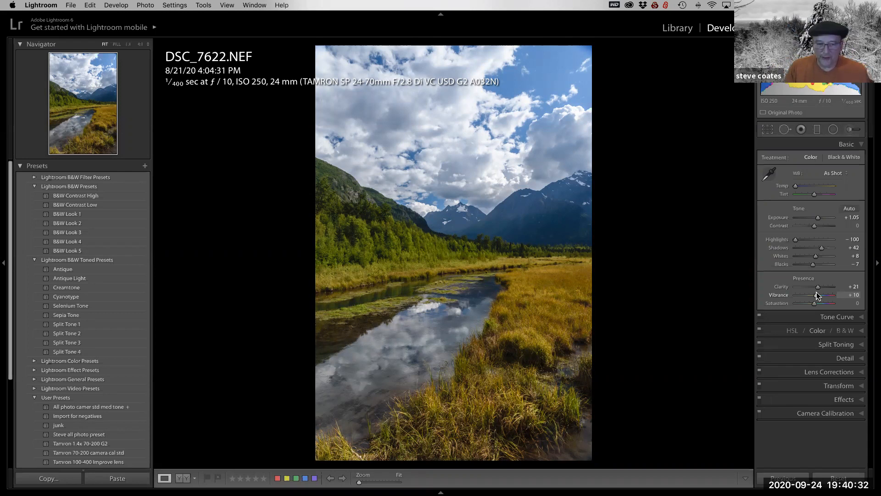
Show the filmstrip and apply the previous photo's develop settings to DSC_7623.NEF.
{"action": "key", "text": "Right"}
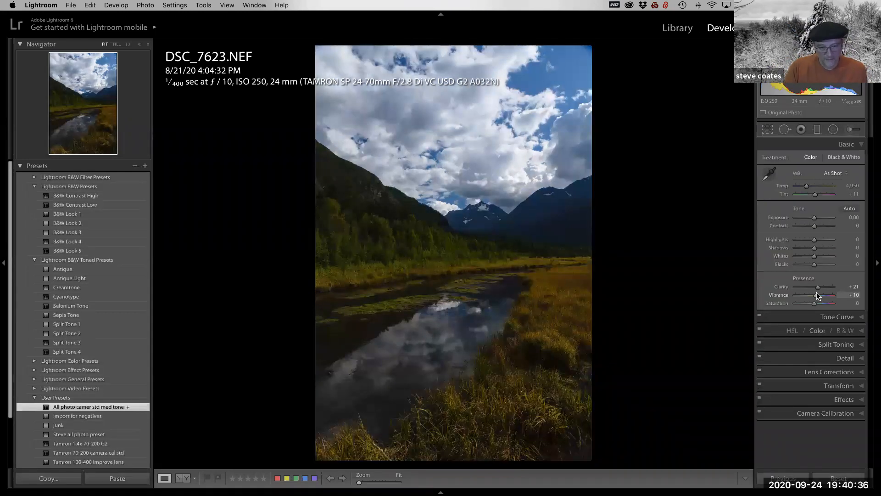
{"action": "key", "text": "Left"}
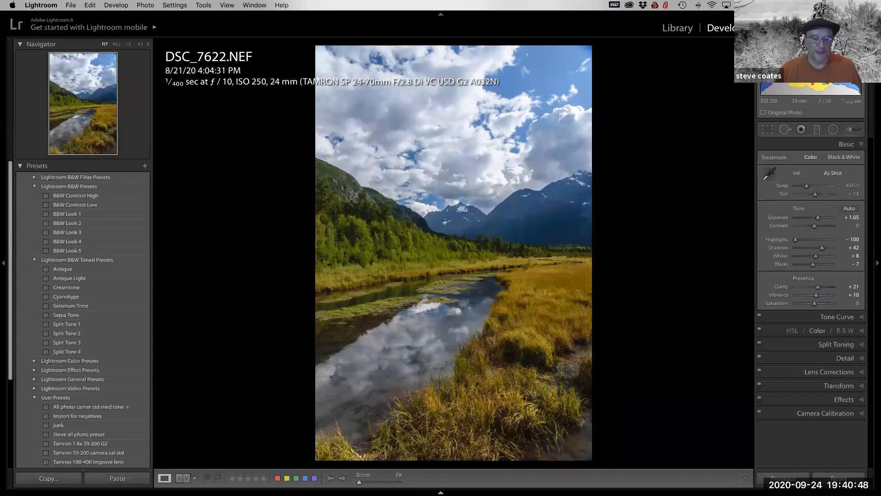
{"action": "key", "text": "F6"}
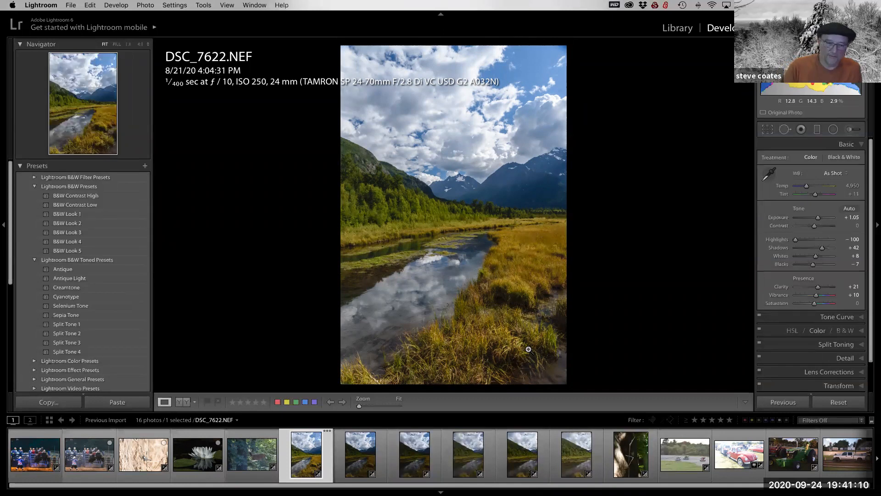
{"action": "key", "text": "Right"}
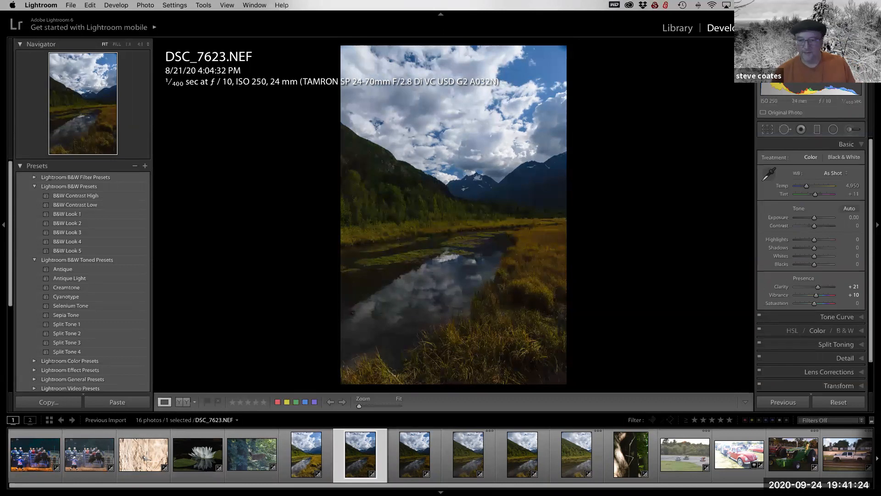
{"action": "left_click", "coordinate": [780, 402]}
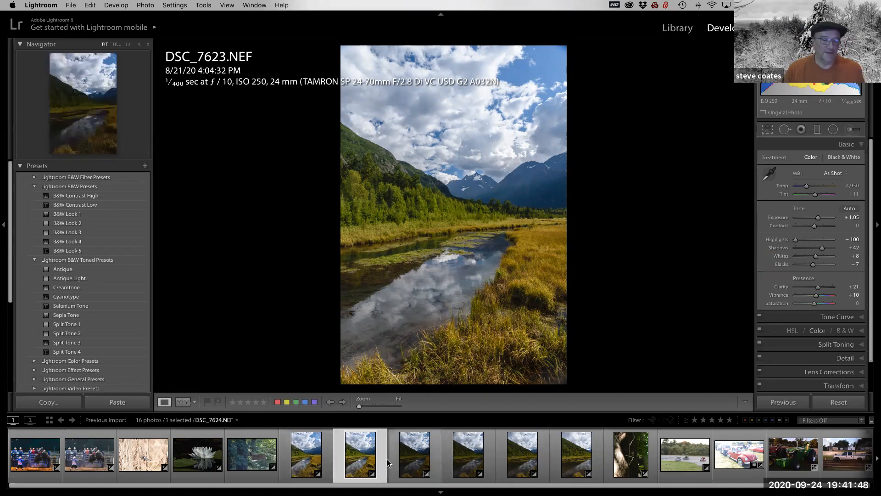
Synchronize all develop settings from DSC_7622.NEF to the other five river photos in the sequence.
{"action": "left_click", "coordinate": [303, 450]}
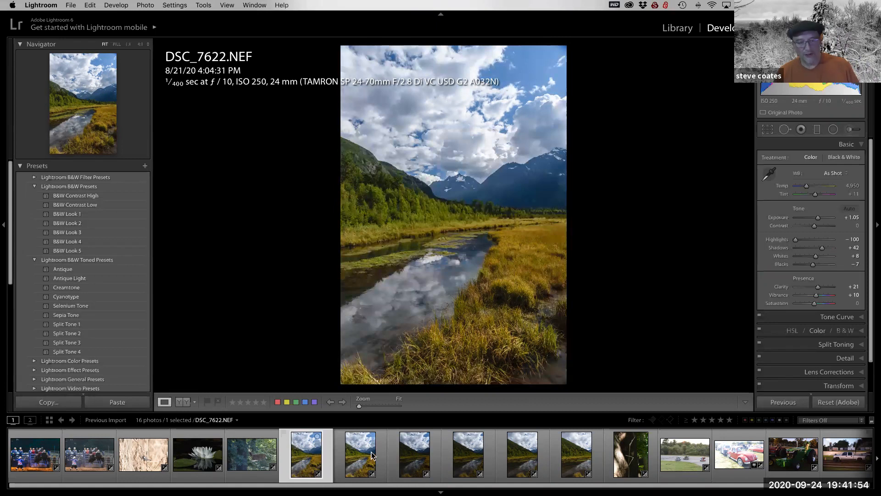
{"action": "left_click", "coordinate": [576, 463], "text": "shift"}
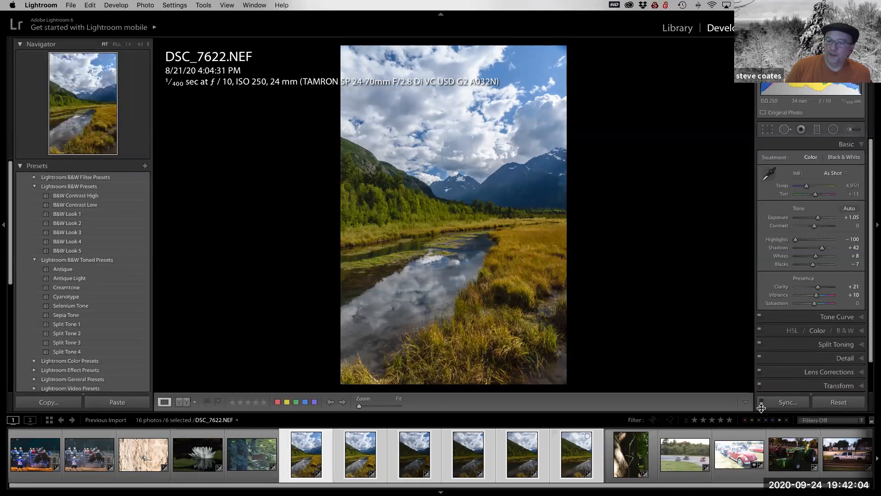
{"action": "left_click", "coordinate": [787, 403]}
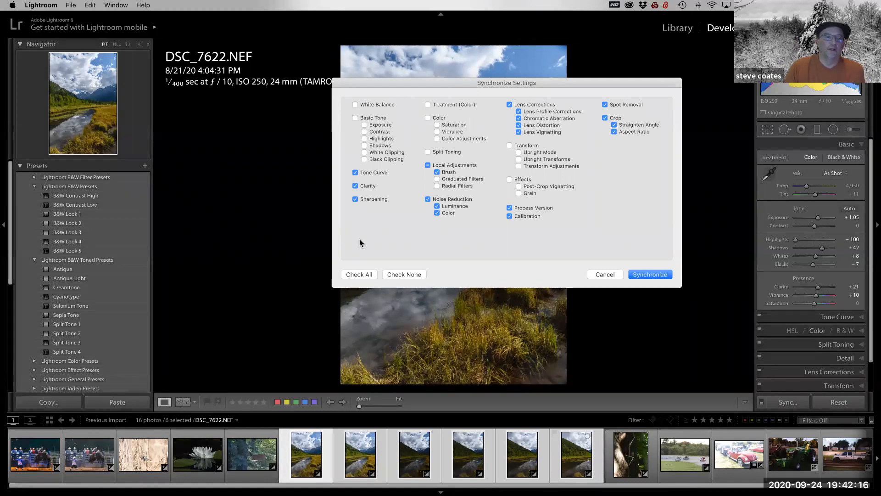
{"action": "left_click", "coordinate": [404, 274]}
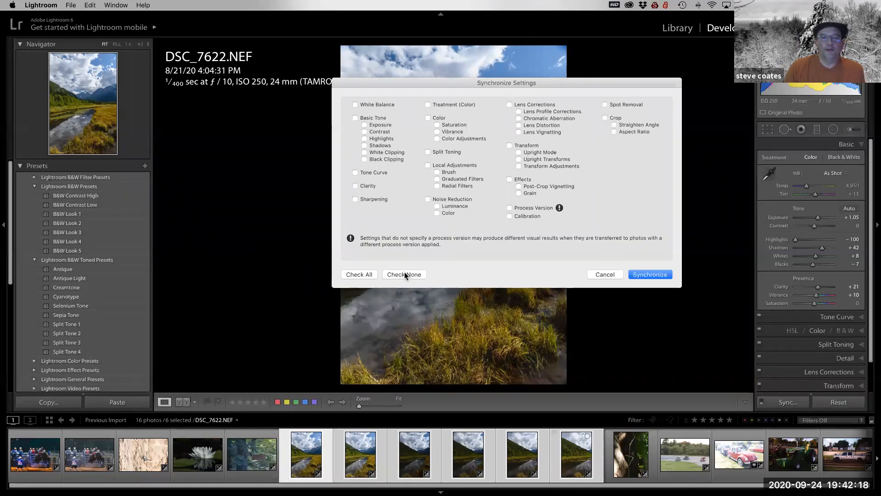
{"action": "left_click", "coordinate": [357, 274]}
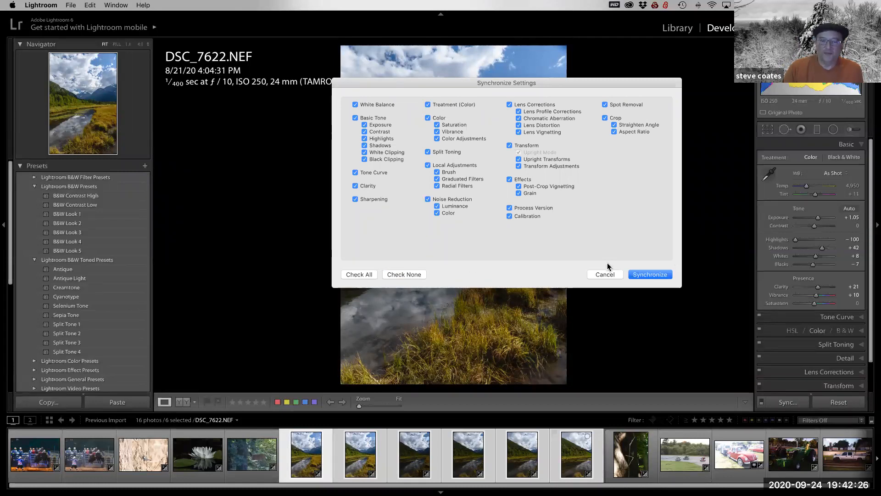
{"action": "left_click", "coordinate": [356, 118]}
{"action": "left_click", "coordinate": [356, 118]}
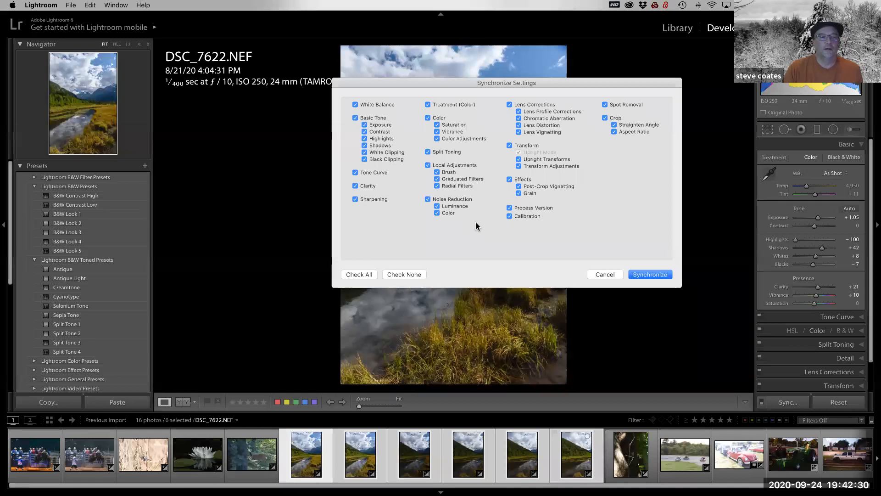
{"action": "left_click", "coordinate": [650, 275]}
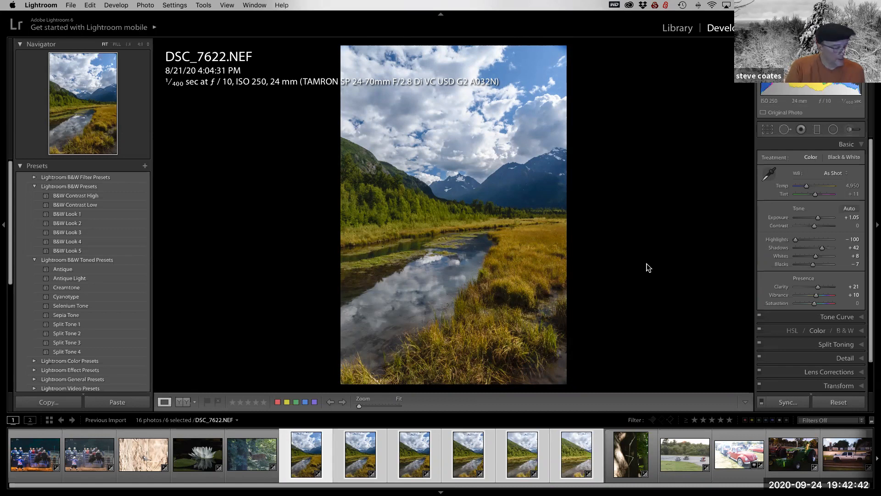
Show the photos in the Library grid and start a Panorama photo merge of the six selected river shots.
{"action": "key", "text": "g"}
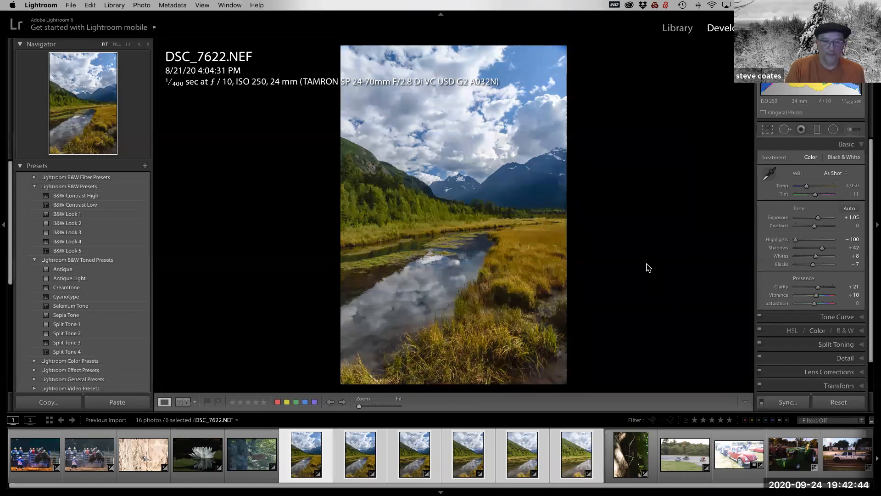
{"action": "scroll", "coordinate": [505, 350], "scroll_direction": "down", "scroll_amount": 1}
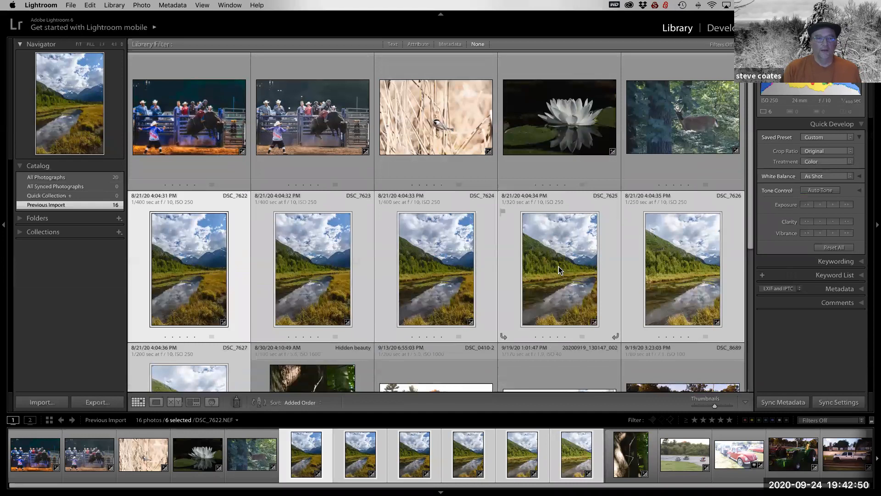
{"action": "left_click", "coordinate": [137, 5]}
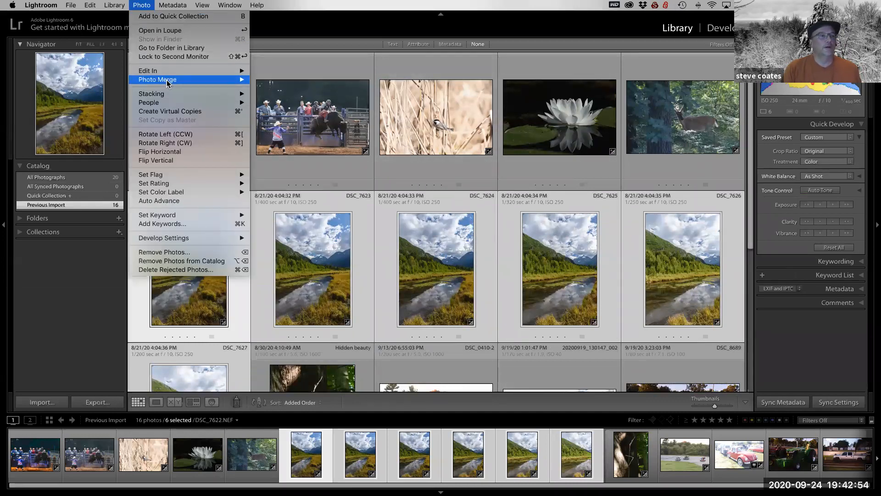
{"action": "mouse_move", "coordinate": [168, 82]}
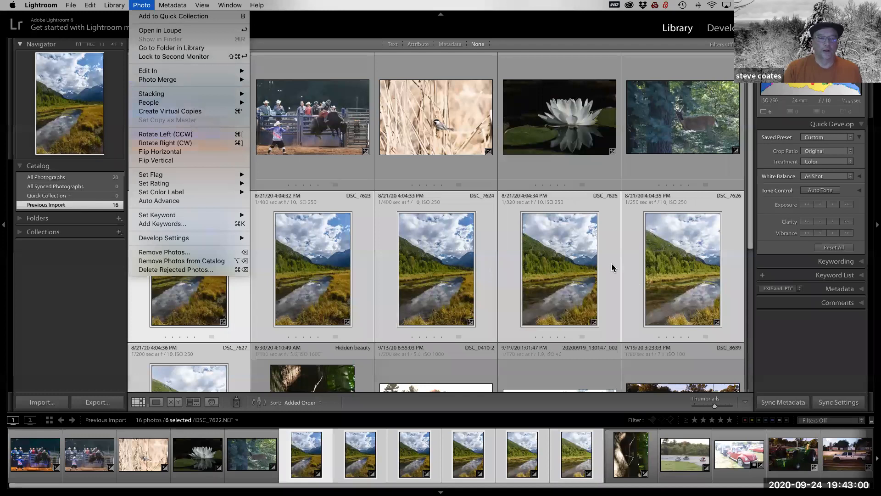
{"action": "left_click", "coordinate": [487, 241]}
{"action": "right_click", "coordinate": [486, 241]}
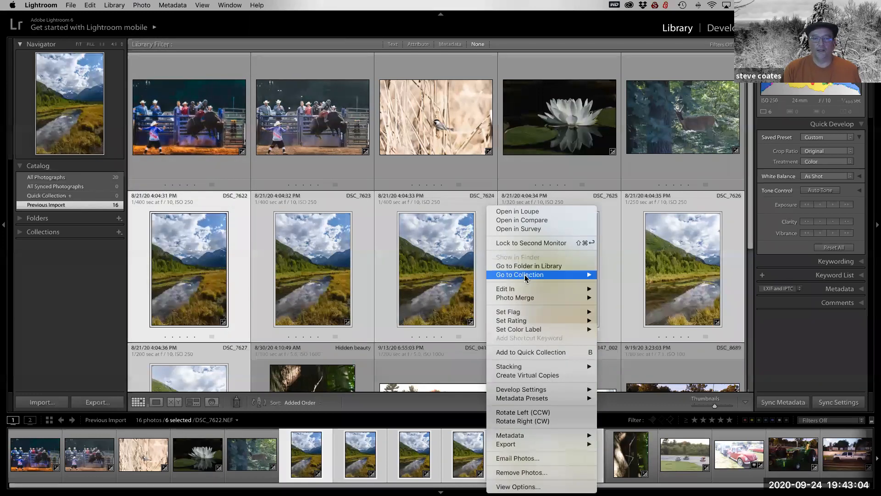
{"action": "mouse_move", "coordinate": [524, 299]}
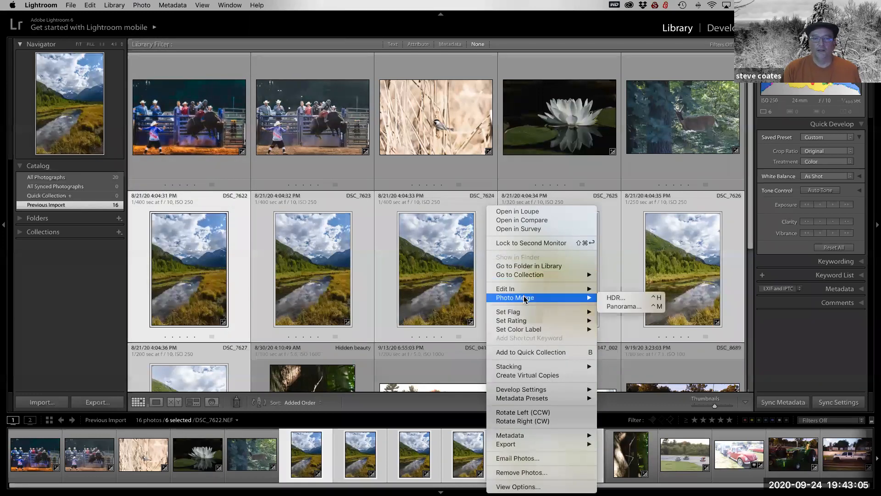
{"action": "left_click", "coordinate": [620, 307]}
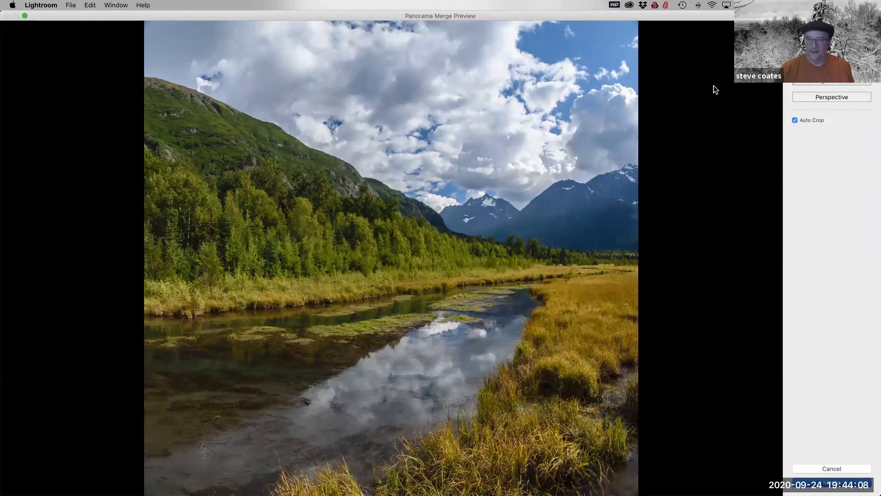
Compare the panorama preview with and without Auto Crop, and merge it with Auto Crop enabled.
{"action": "left_click", "coordinate": [795, 120]}
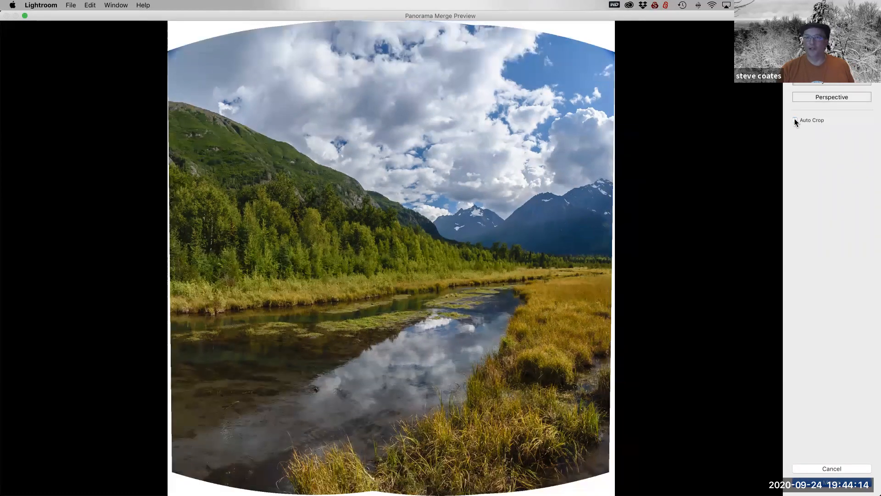
{"action": "left_click", "coordinate": [795, 120]}
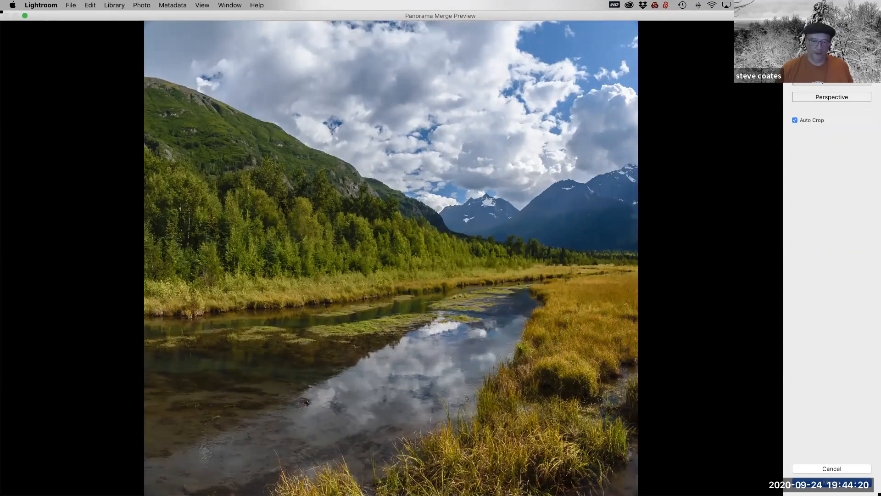
{"action": "left_click", "coordinate": [830, 479]}
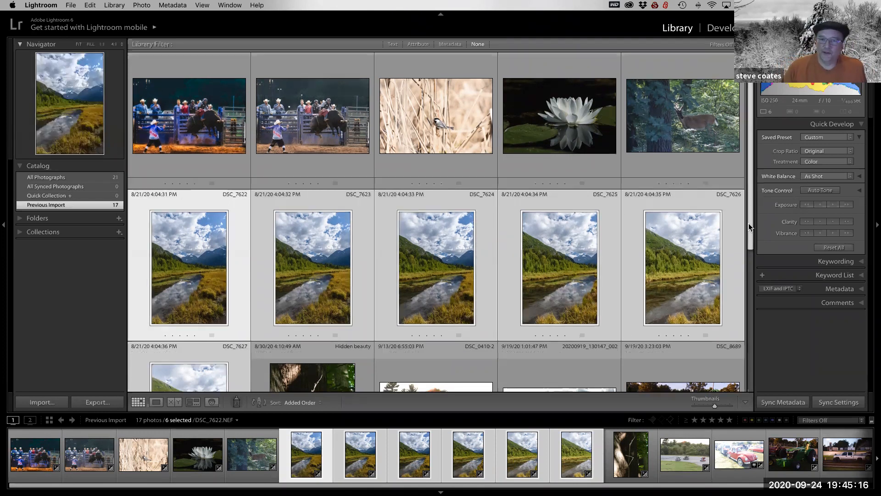
Find the merged DSC_7622-Pano.dng at the end of the grid and open it in Loupe view.
{"action": "scroll", "coordinate": [748, 223], "scroll_direction": "down", "scroll_amount": 5}
{"action": "scroll", "coordinate": [736, 319], "scroll_direction": "down", "scroll_amount": 2}
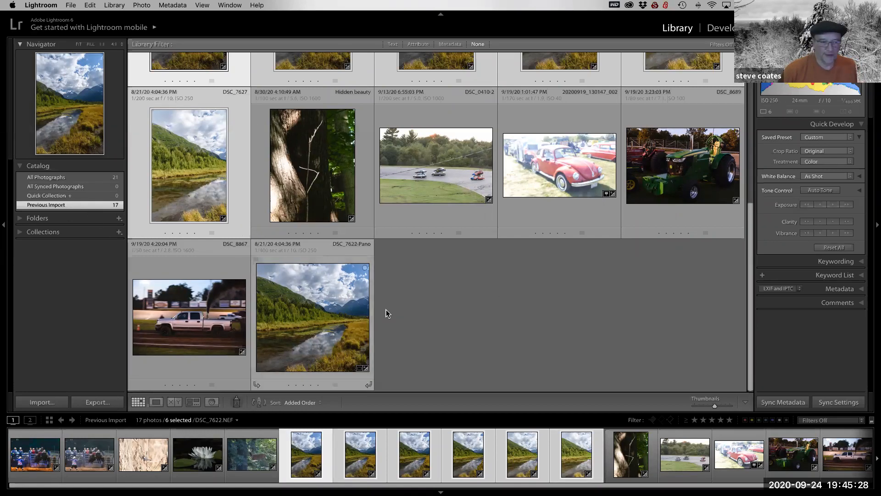
{"action": "left_click", "coordinate": [517, 318]}
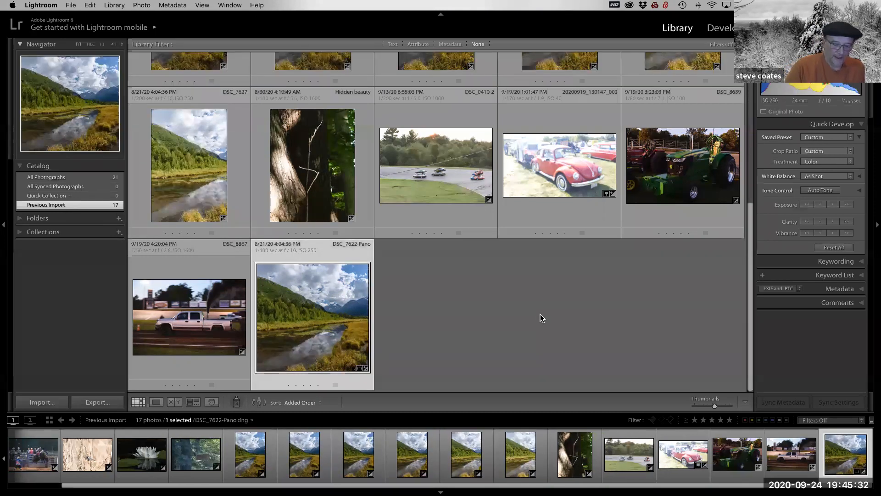
{"action": "key", "text": "e"}
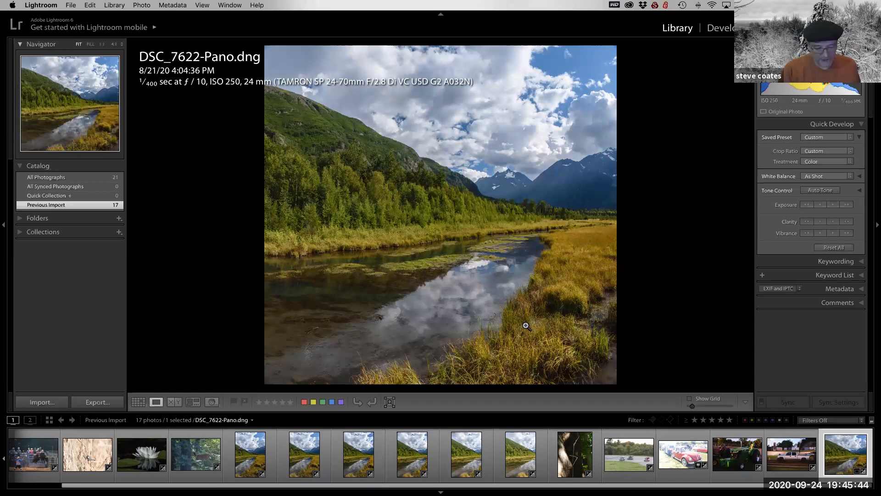
Preview the panorama full screen without the interface, and open it in the Develop module.
{"action": "key", "text": "l"}
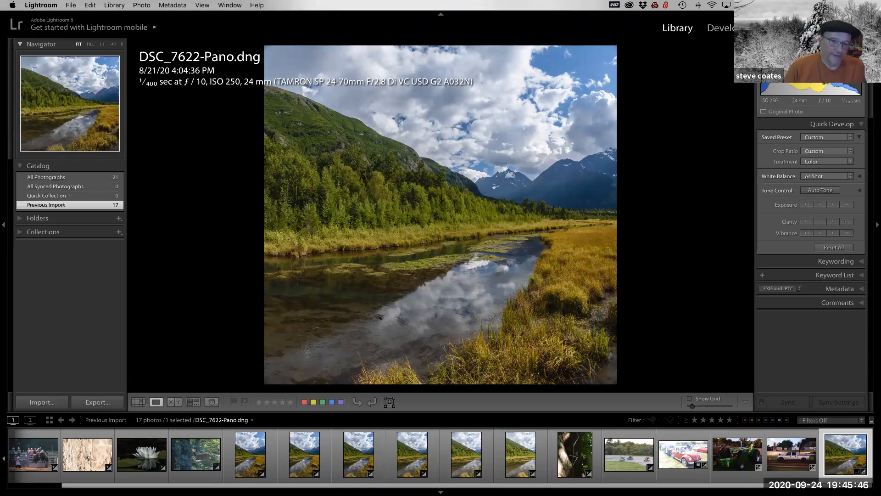
{"action": "key", "text": "f"}
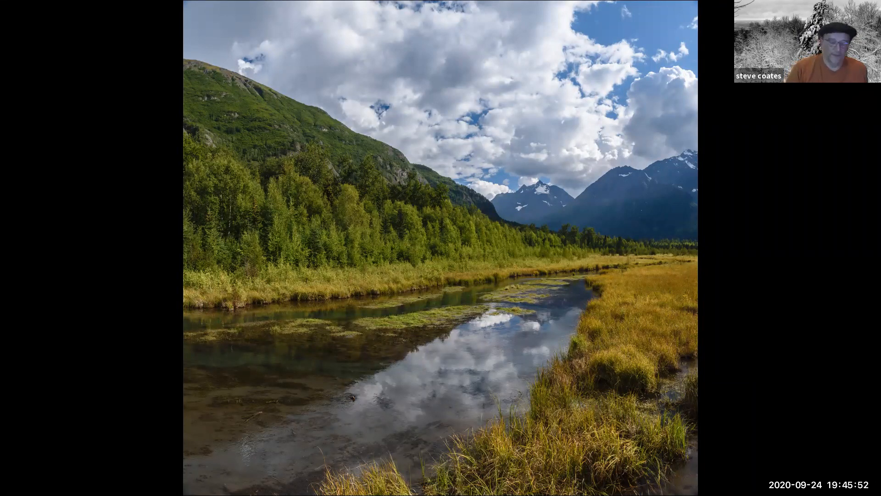
{"action": "key", "text": "l"}
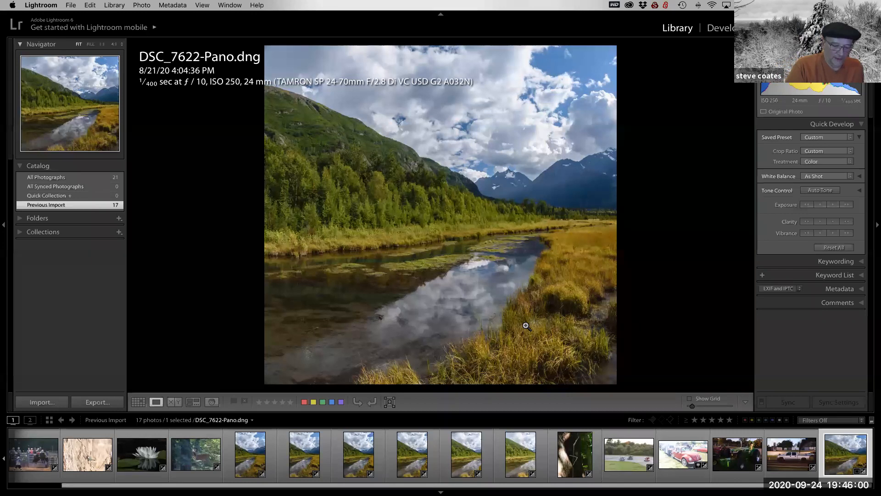
{"action": "key", "text": "d"}
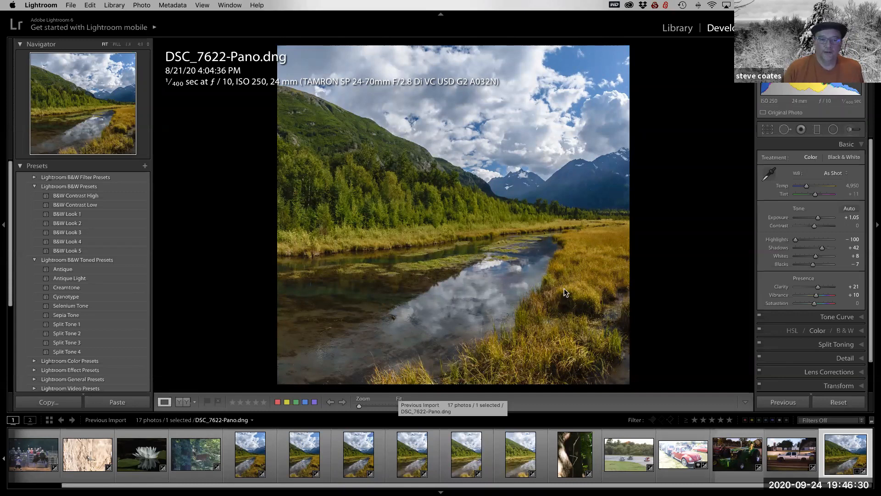
Return to the Library grid, select the race track photo DSC_0410-2.NEF, and open it in Develop.
{"action": "key", "text": "g"}
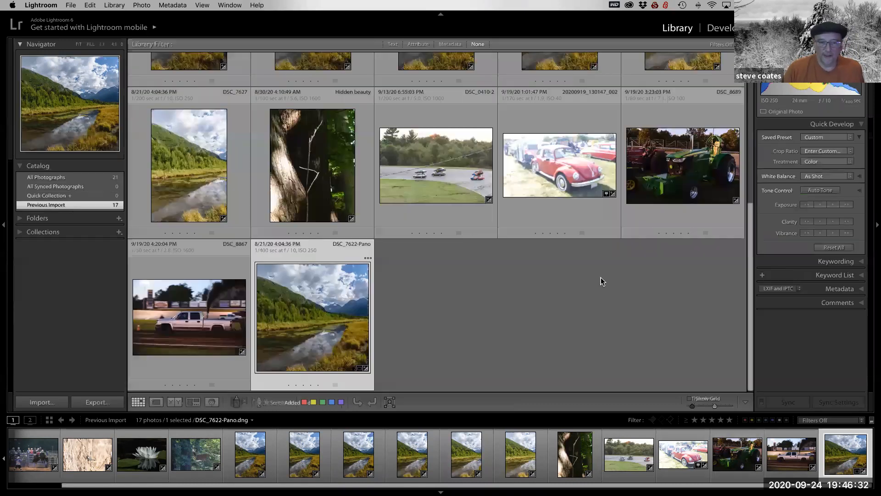
{"action": "scroll", "coordinate": [487, 267], "scroll_direction": "up", "scroll_amount": 4}
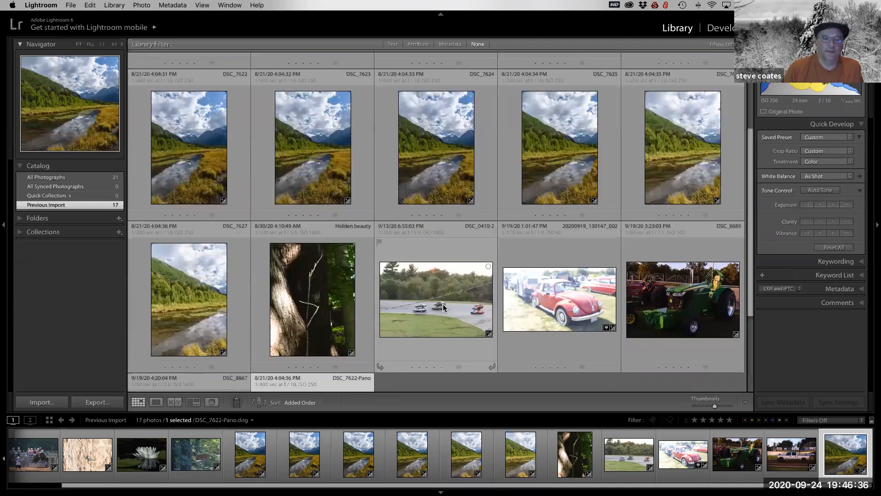
{"action": "left_click", "coordinate": [443, 307]}
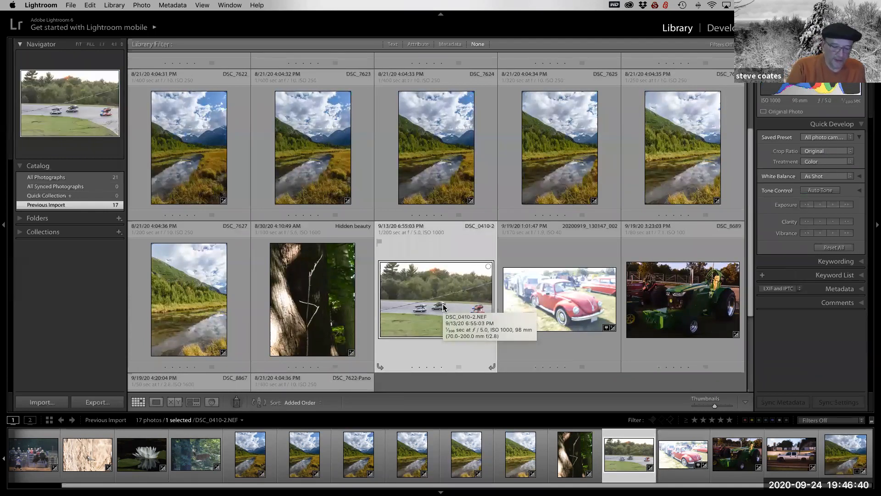
{"action": "key", "text": "d"}
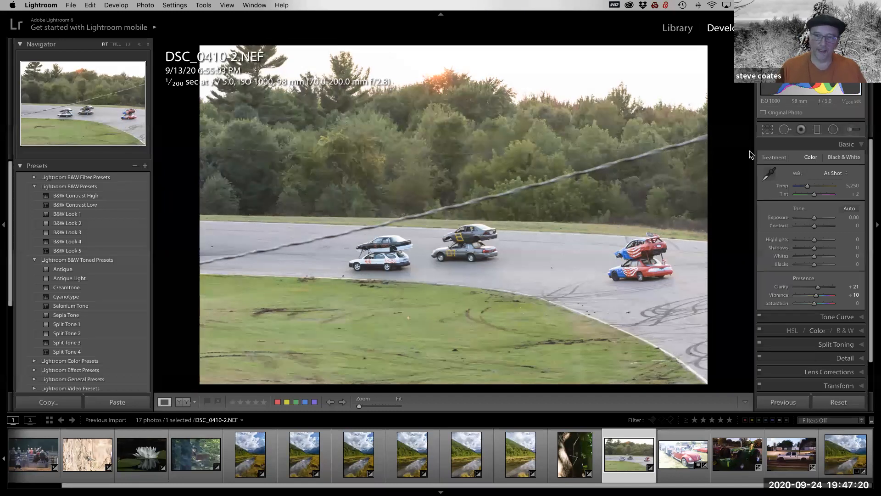
Activate Spot Removal in Heal mode, set the brush size to 69, and try a spot on the track just above the cable.
{"action": "left_click", "coordinate": [784, 129]}
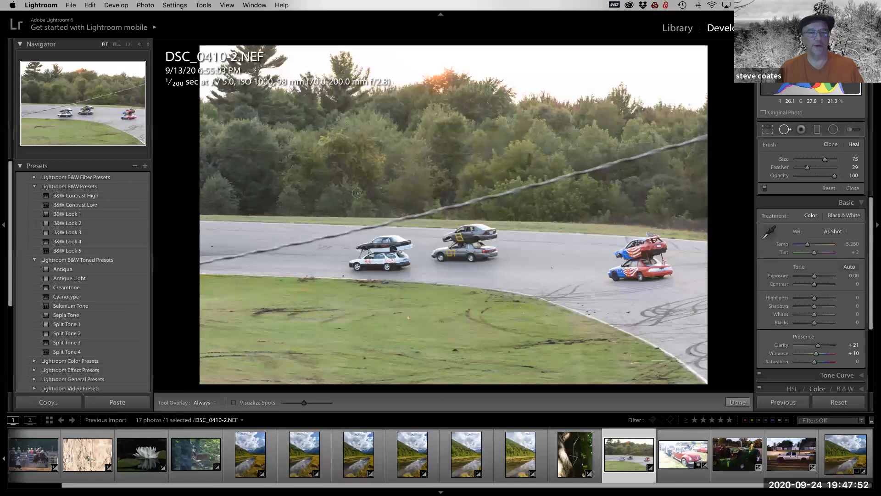
{"action": "left_click", "coordinate": [291, 237]}
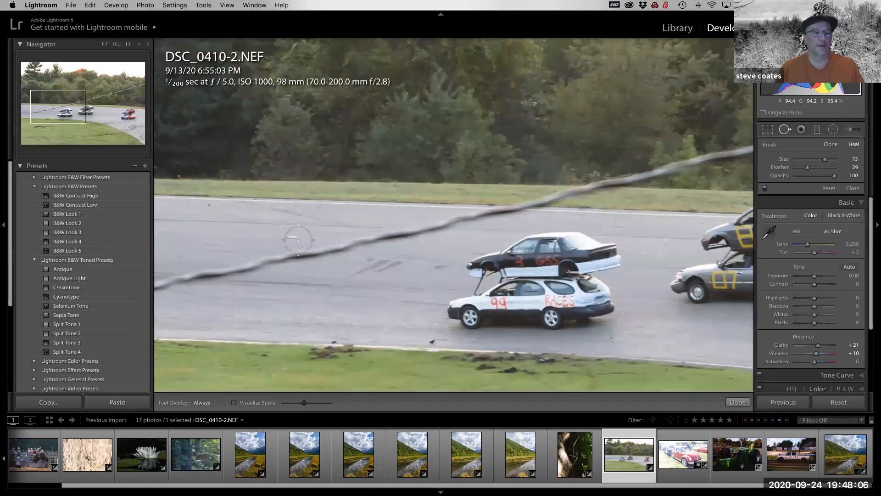
{"action": "scroll", "coordinate": [292, 235], "scroll_direction": "down", "scroll_amount": 1}
{"action": "scroll", "coordinate": [292, 236], "scroll_direction": "down", "scroll_amount": 5}
{"action": "left_click", "coordinate": [291, 236]}
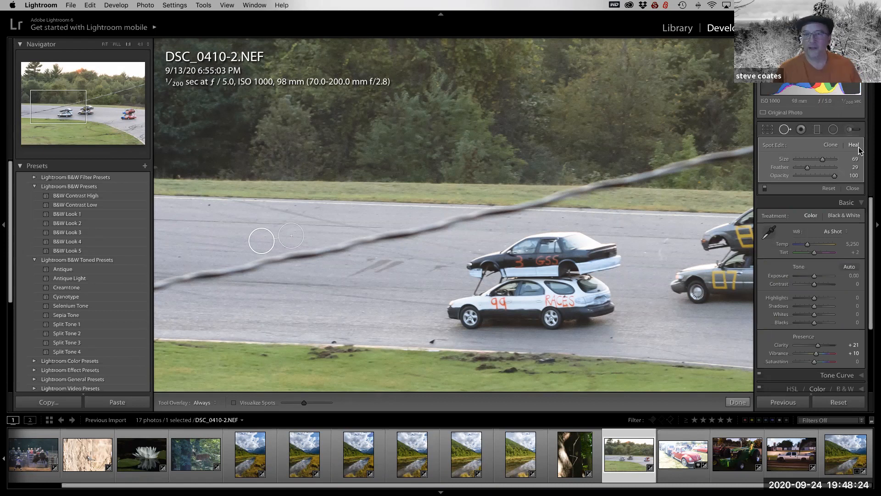
{"action": "left_click", "coordinate": [831, 145]}
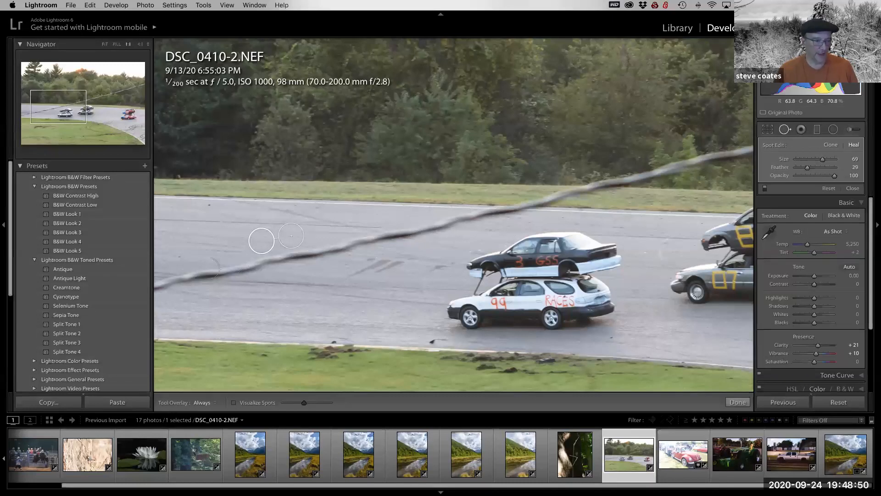
Heal the cable over the track with a straight stroke ending near the stacked black-and-white cars, sampling clean asphalt as the source.
{"action": "left_click", "coordinate": [183, 277]}
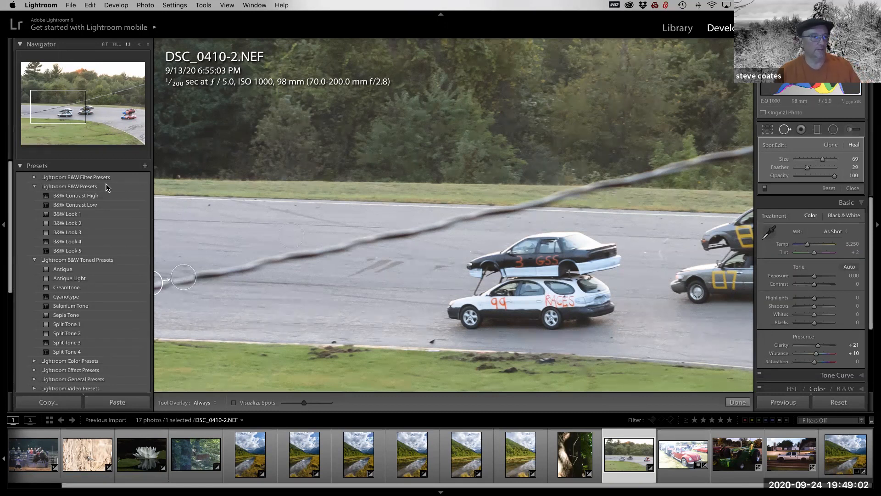
{"action": "left_click", "coordinate": [4, 227]}
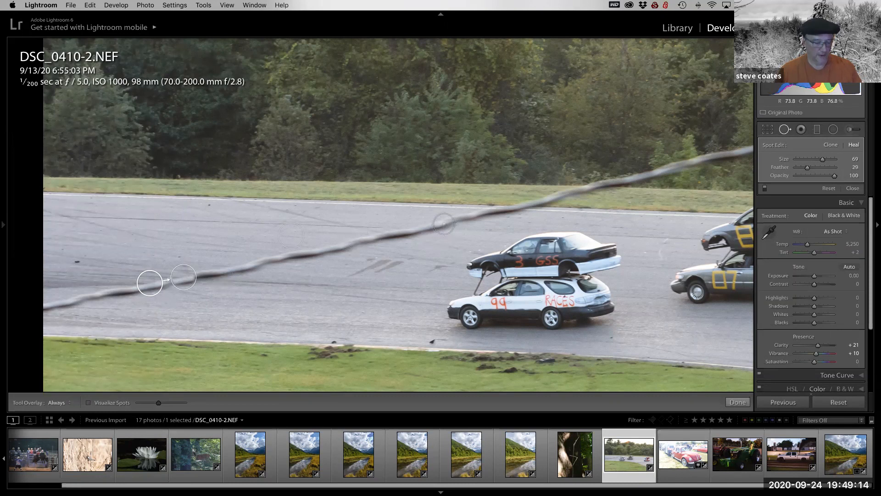
{"action": "key", "text": "shift"}
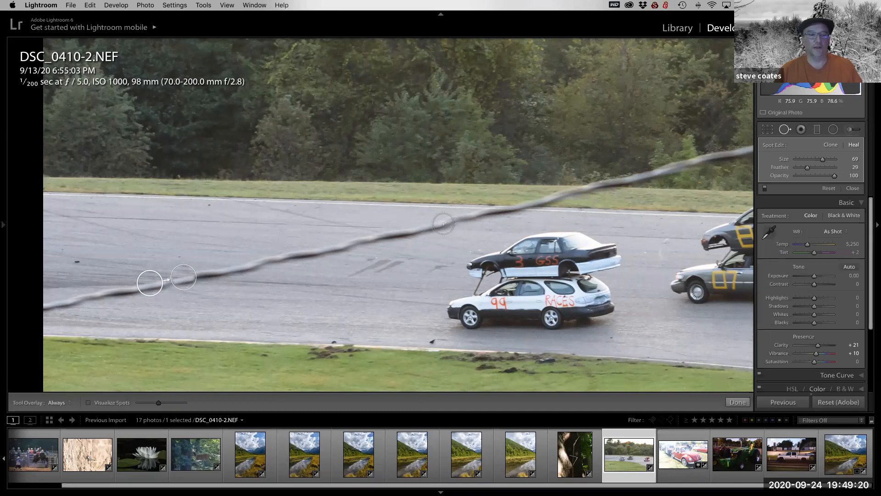
{"action": "left_click", "coordinate": [444, 224], "text": "shift"}
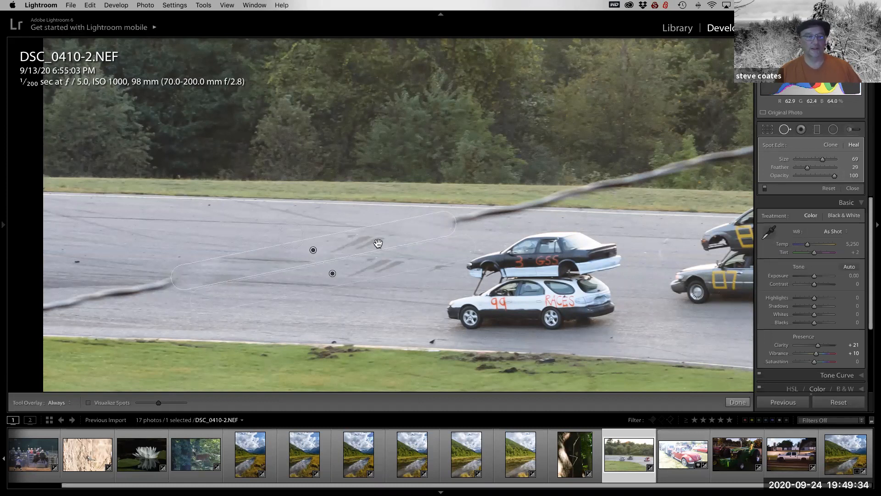
{"action": "mouse_move", "coordinate": [332, 273]}
{"action": "left_mouse_down"}
{"action": "mouse_move", "coordinate": [286, 246]}
{"action": "mouse_move", "coordinate": [124, 245]}
{"action": "left_mouse_up"}
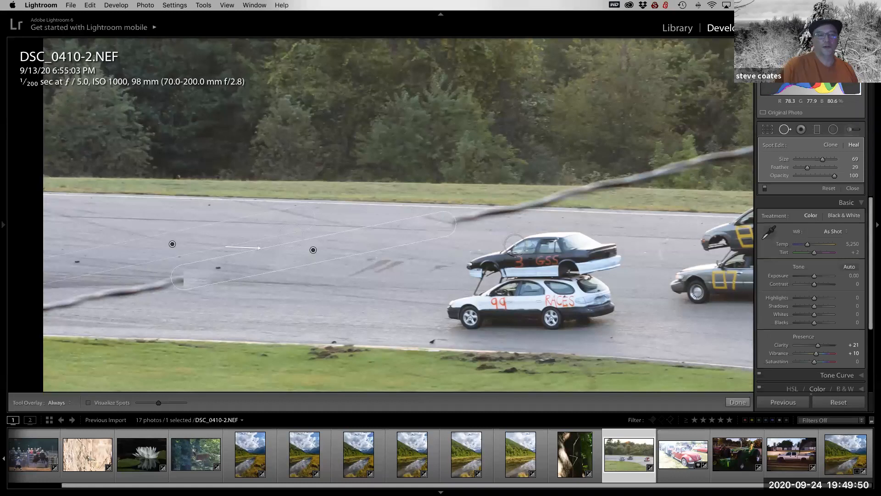
Heal the cable section above the stacked black-and-white cars with a straight stroke reaching the grass verge, toggling the tool overlay to check it.
{"action": "left_click", "coordinate": [558, 196]}
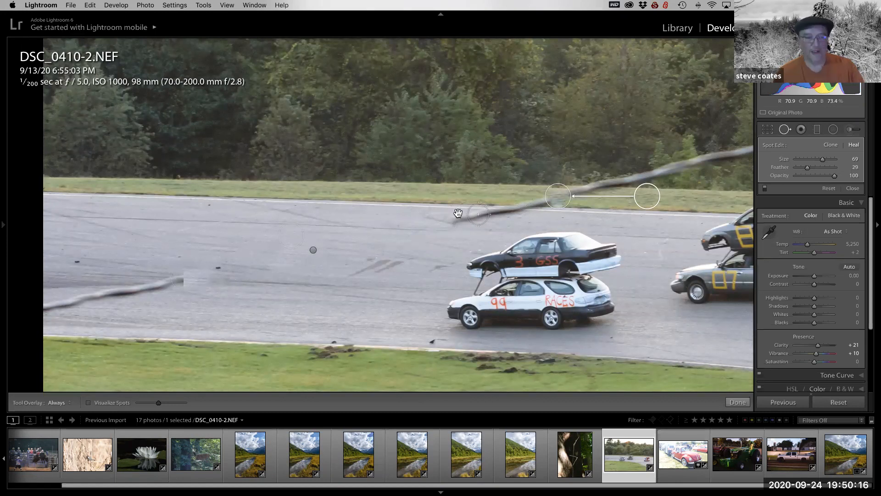
{"action": "key", "text": "h"}
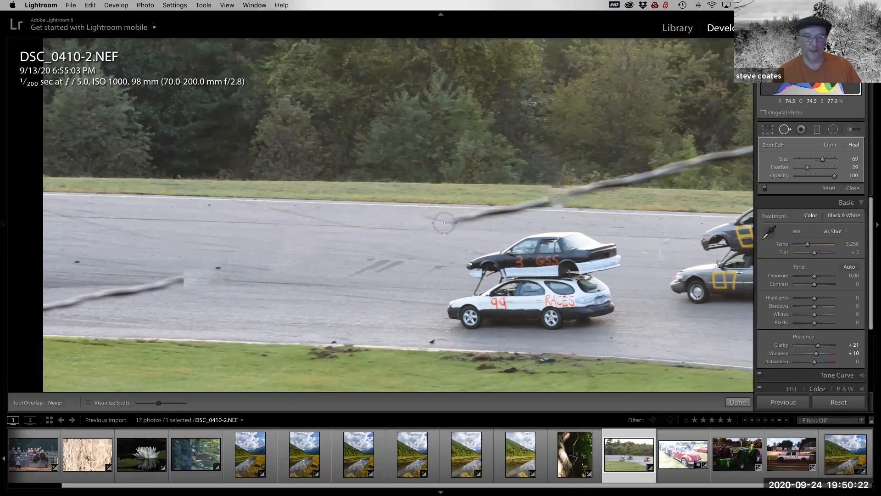
{"action": "key", "text": "shift"}
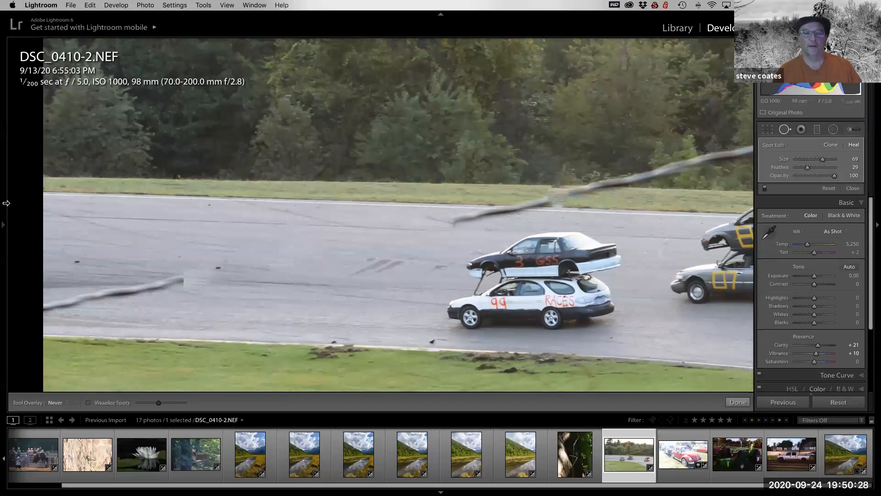
{"action": "mouse_move", "coordinate": [6, 203]}
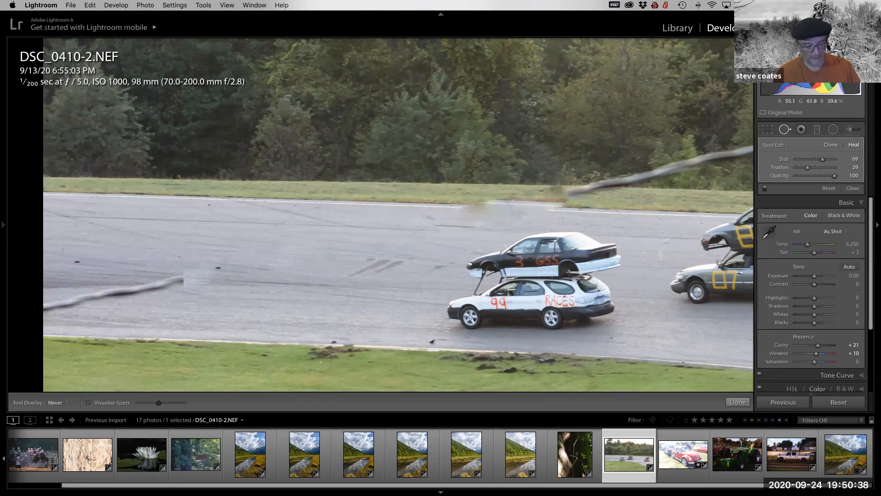
{"action": "key", "text": "h"}
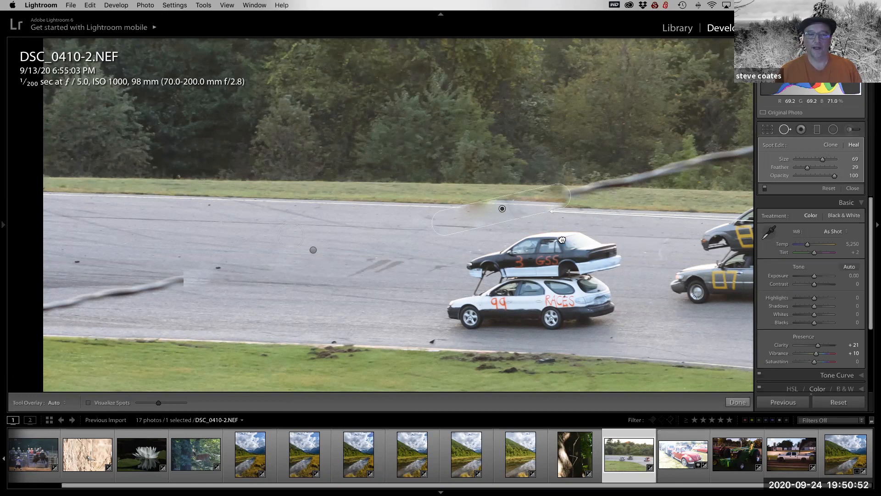
Relocate the sample source of the grass-verge patch to a clean matching track edge, and close Spot Removal.
{"action": "left_click_drag", "start_coordinate": [540, 249], "coordinate": [474, 250]}
{"action": "scroll", "coordinate": [475, 249], "scroll_direction": "right", "scroll_amount": 10}
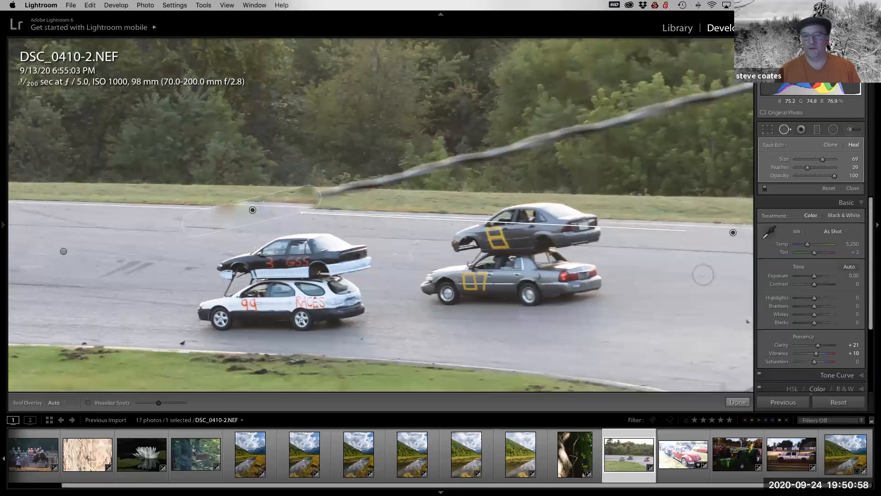
{"action": "mouse_move", "coordinate": [733, 233]}
{"action": "left_mouse_down"}
{"action": "mouse_move", "coordinate": [505, 221]}
{"action": "mouse_move", "coordinate": [226, 168]}
{"action": "mouse_move", "coordinate": [202, 174]}
{"action": "left_mouse_up"}
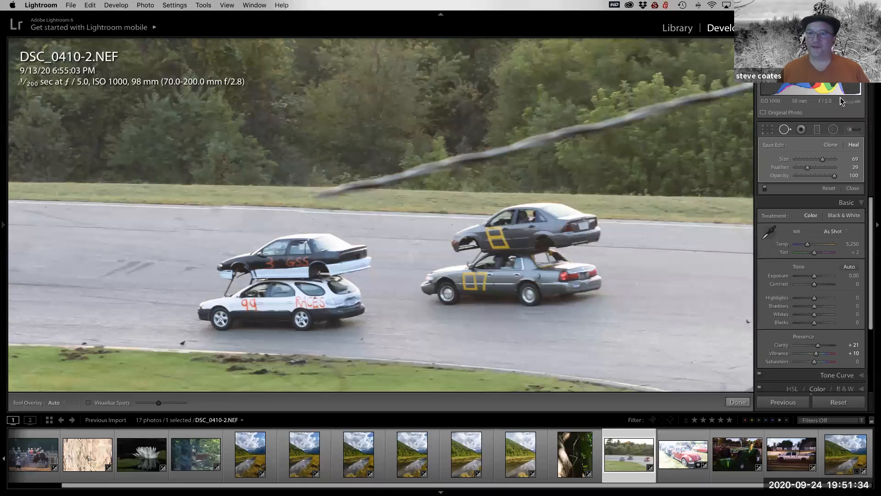
{"action": "left_click", "coordinate": [785, 130]}
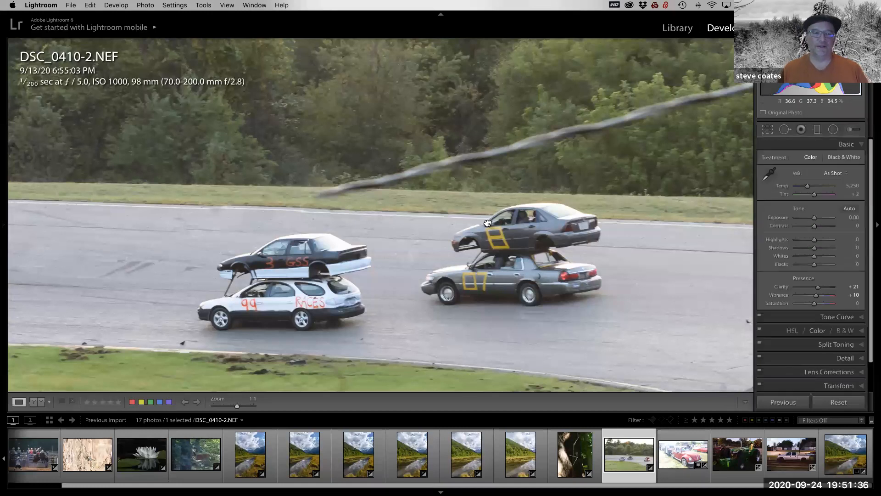
Heal the remaining cable across the trees with a straight stroke at size 76, and reposition its source over similar foliage.
{"action": "left_click", "coordinate": [487, 223]}
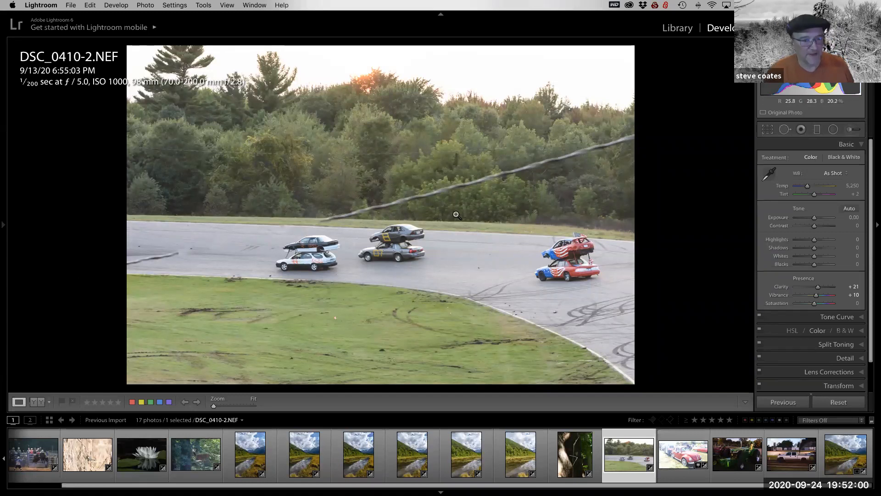
{"action": "left_click", "coordinate": [785, 129]}
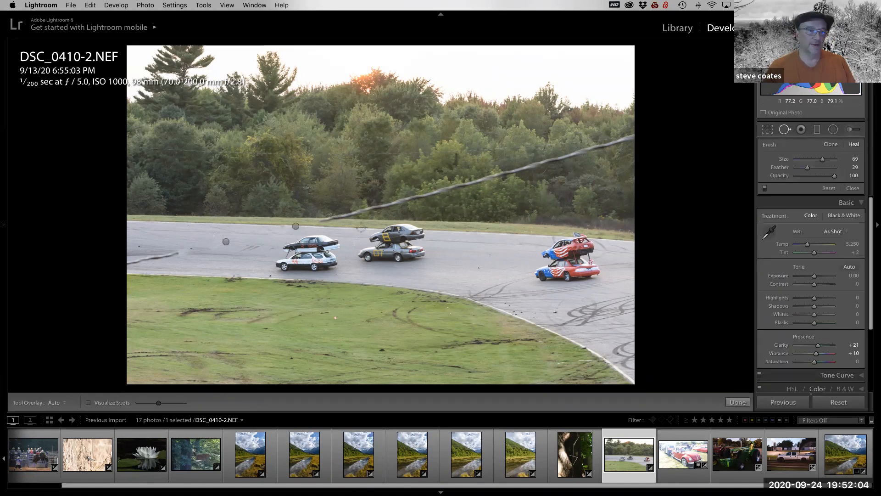
{"action": "key", "text": "bracketright"}
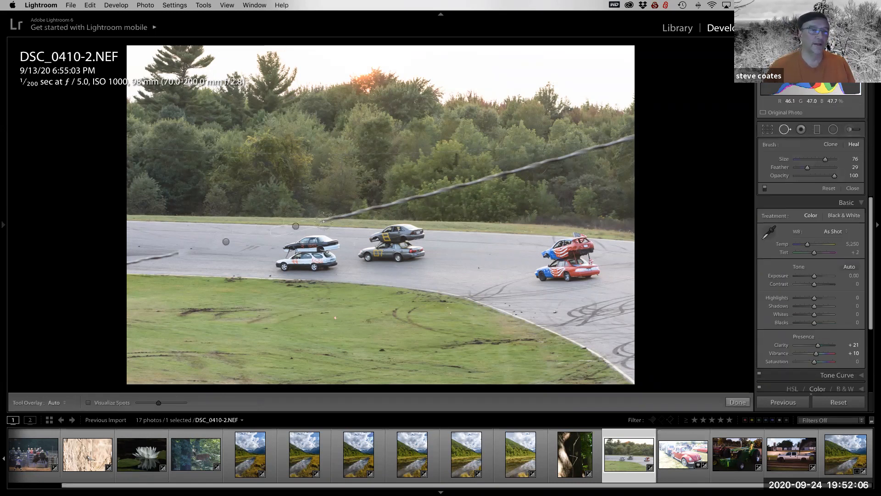
{"action": "left_click", "coordinate": [321, 220]}
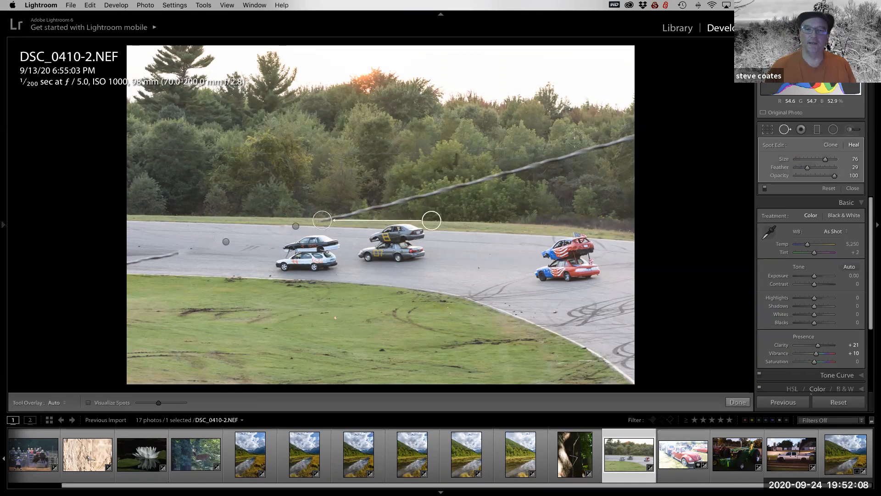
{"action": "left_click", "coordinate": [621, 141], "text": "shift"}
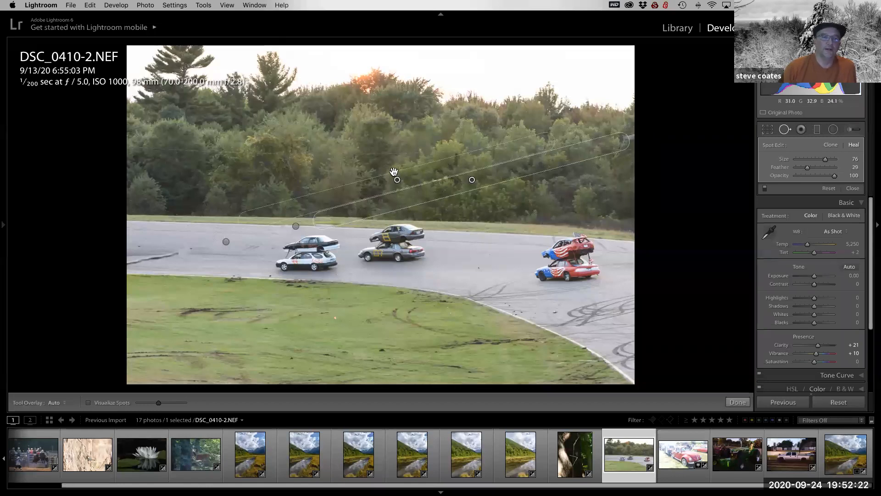
{"action": "left_click_drag", "start_coordinate": [398, 181], "coordinate": [397, 183]}
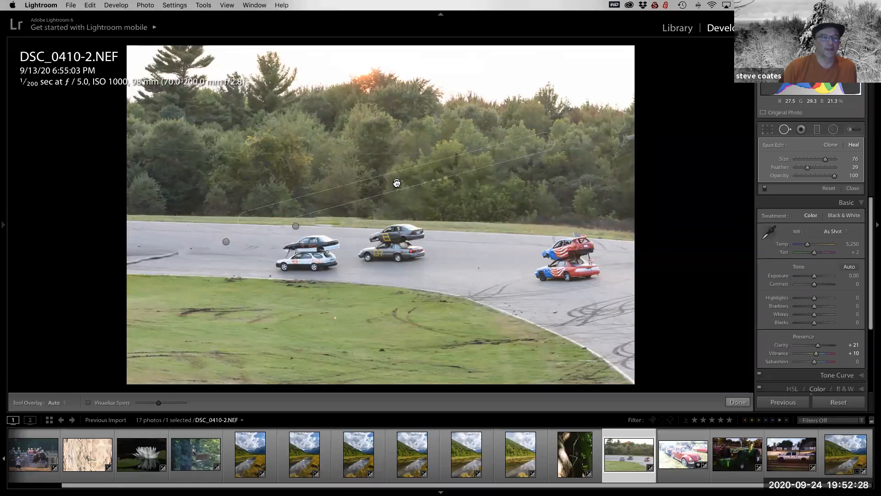
{"action": "left_click_drag", "start_coordinate": [395, 183], "coordinate": [395, 178]}
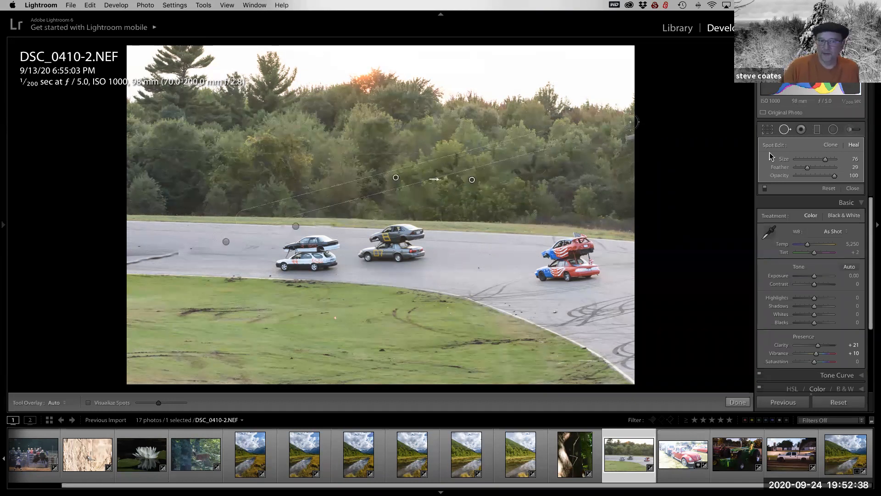
{"action": "left_click", "coordinate": [791, 131]}
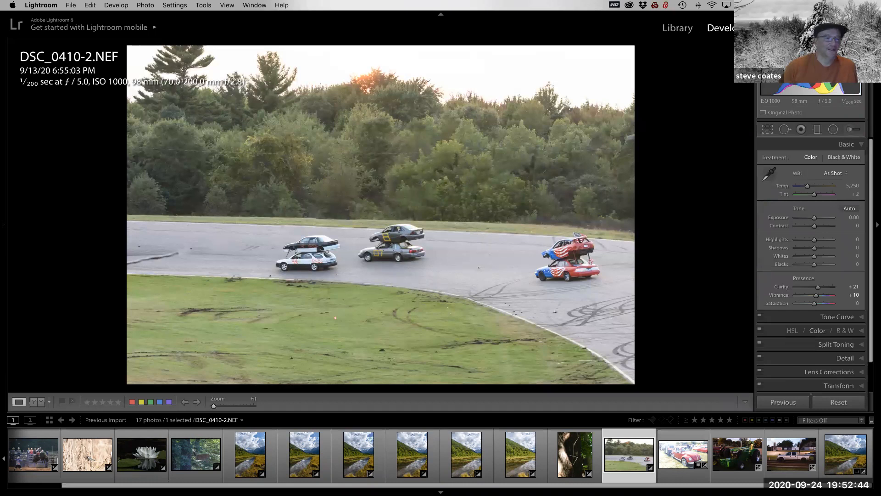
Crop the photo at its original aspect around the three stacked car pairs, excluding the sky and leftover cable.
{"action": "left_click", "coordinate": [768, 129]}
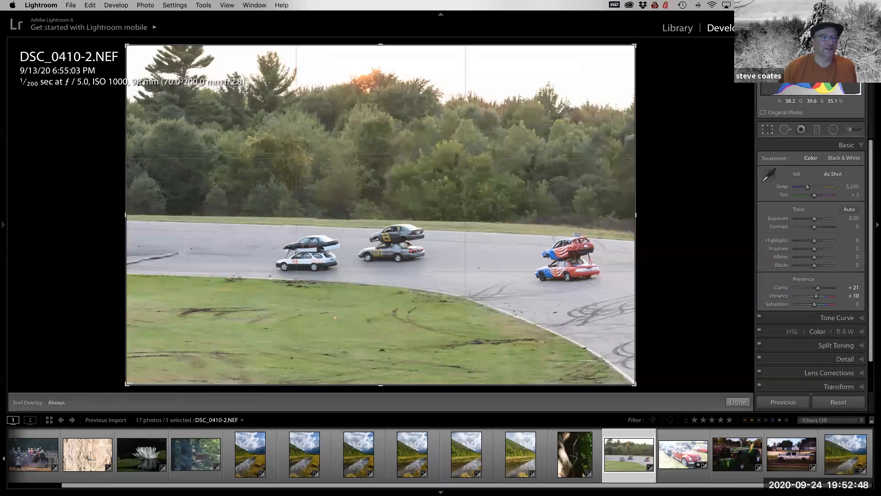
{"action": "left_click_drag", "start_coordinate": [127, 45], "coordinate": [232, 118]}
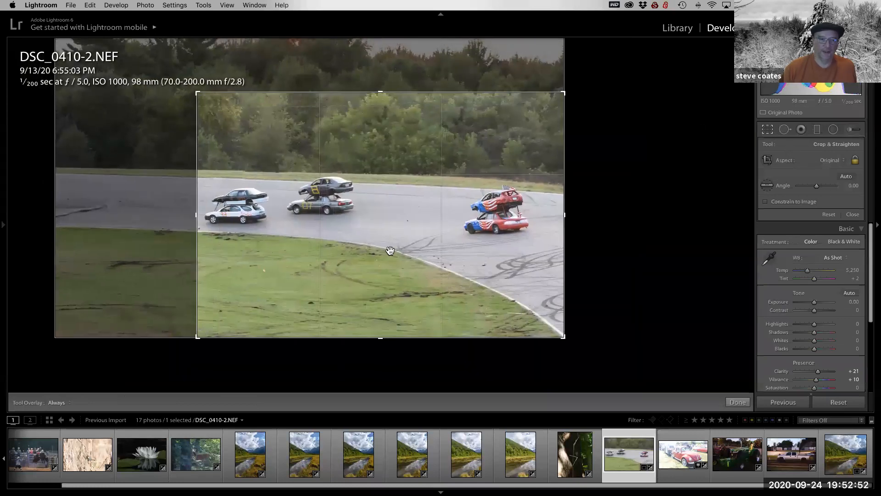
{"action": "left_click_drag", "start_coordinate": [386, 228], "coordinate": [403, 261]}
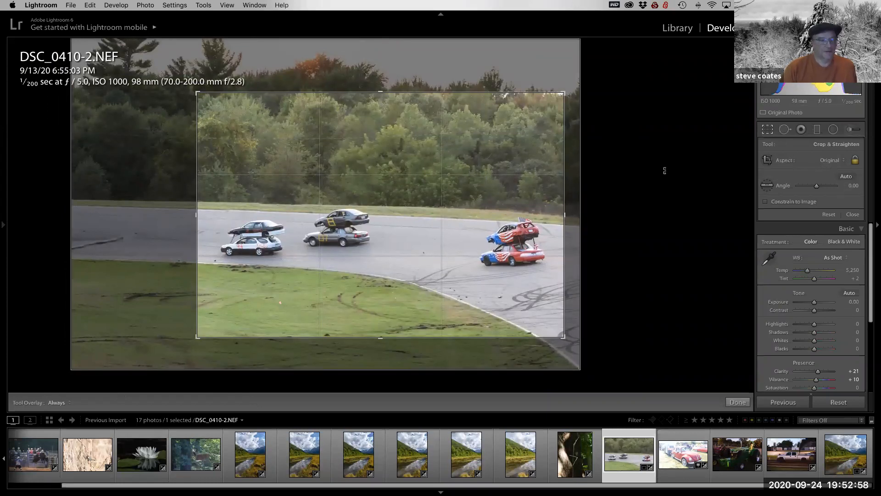
{"action": "key", "text": "Return"}
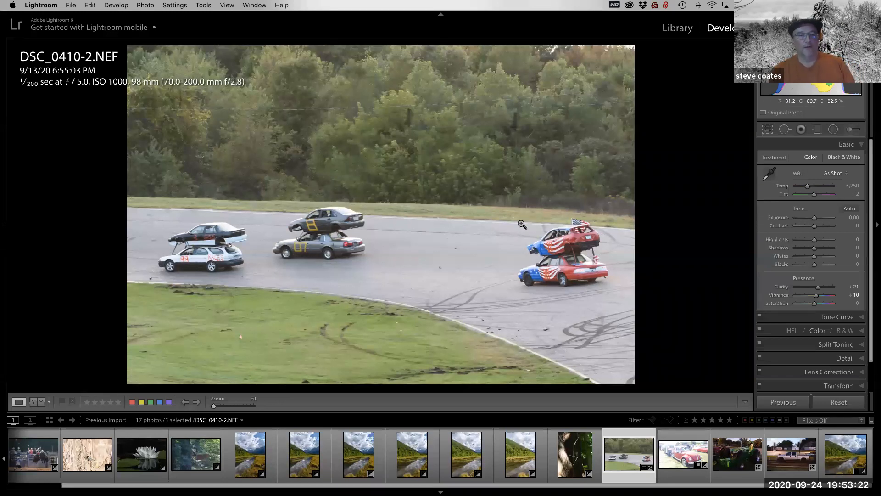
Open the options for editing the cropped race photo in Adobe Photoshop Elements Editor.
{"action": "left_click", "coordinate": [146, 6]}
{"action": "mouse_move", "coordinate": [160, 55]}
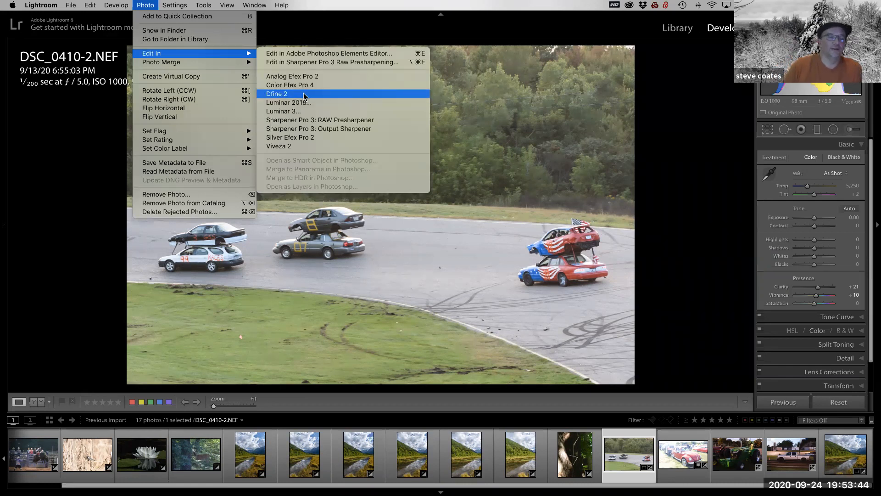
{"action": "left_click", "coordinate": [344, 54]}
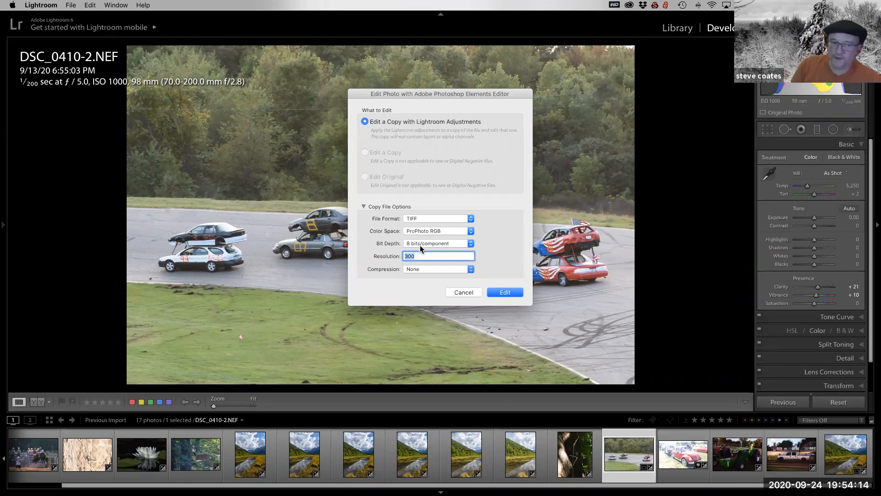
Open a TIFF copy of the race photo with Lightroom adjustments in Photoshop Elements, and quit that editor to return to Lightroom.
{"action": "left_click", "coordinate": [507, 292]}
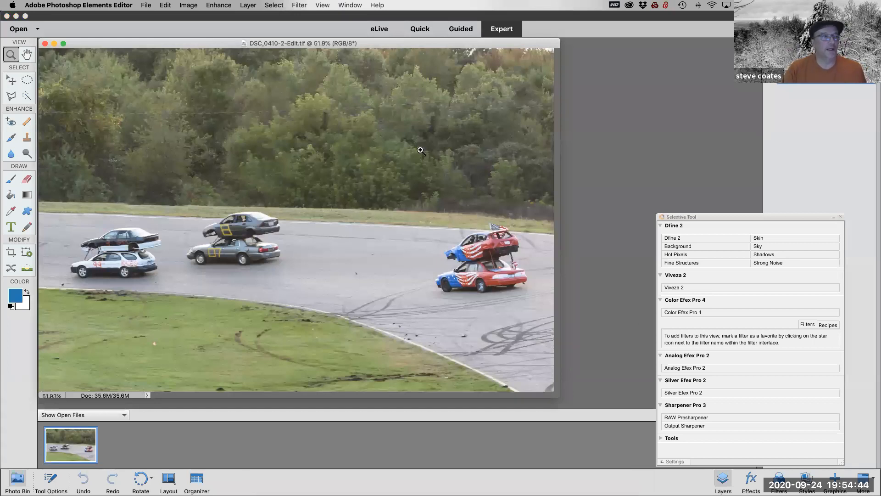
{"action": "left_click", "coordinate": [145, 5]}
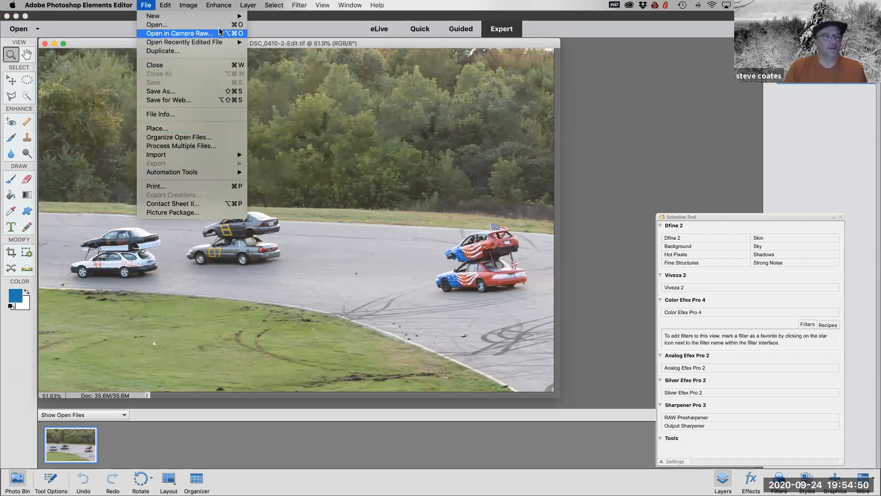
{"action": "mouse_move", "coordinate": [84, 8]}
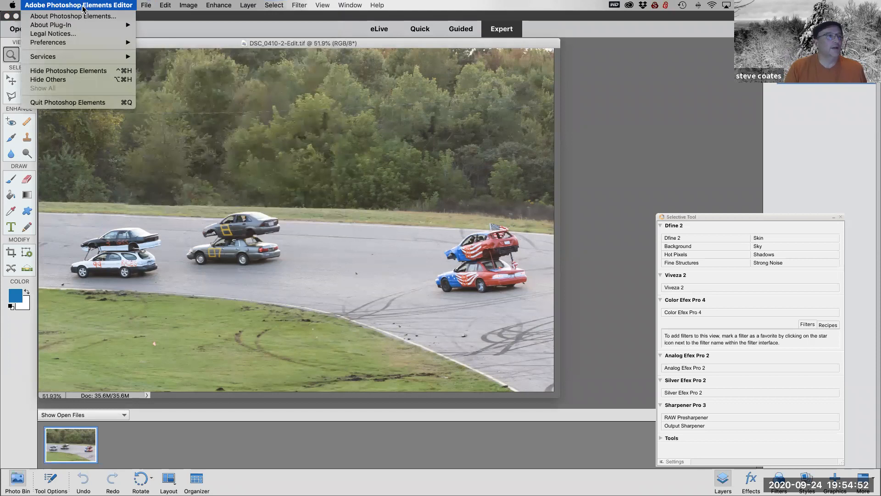
{"action": "left_click", "coordinate": [80, 104]}
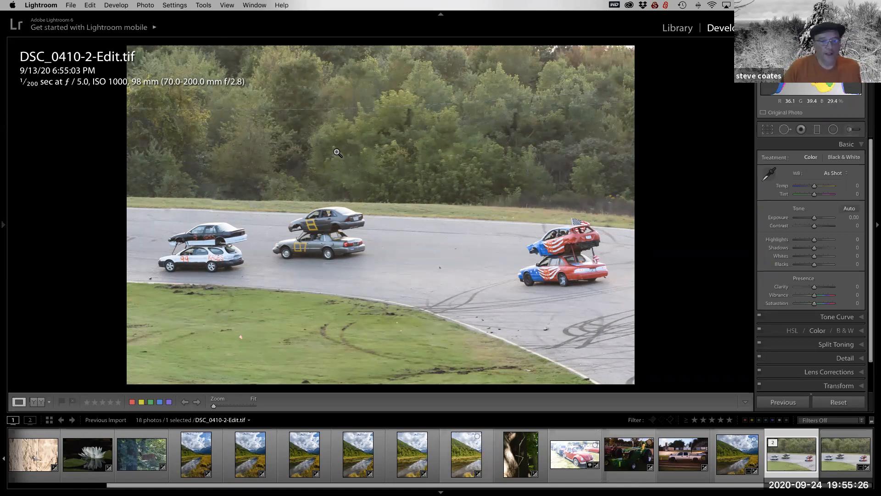
Return to the Library grid, select the merged river panorama DSC_7622-Pano, and show it in Loupe view.
{"action": "key", "text": "g"}
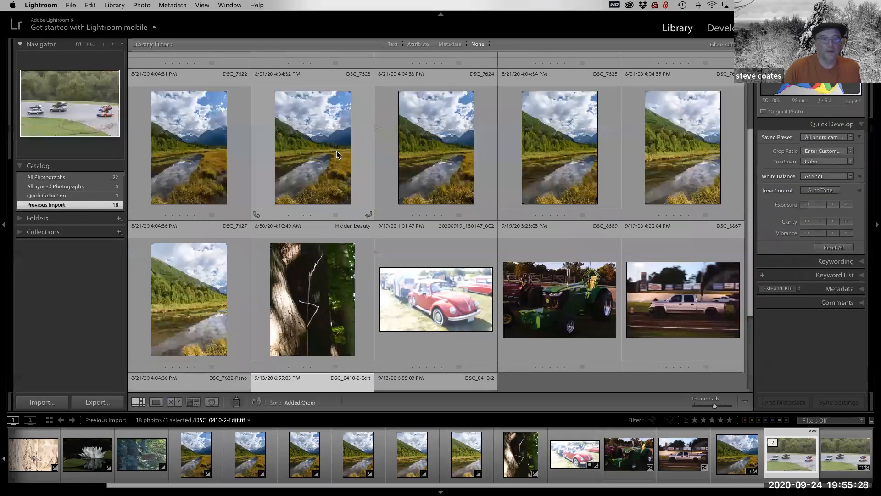
{"action": "left_click", "coordinate": [444, 297]}
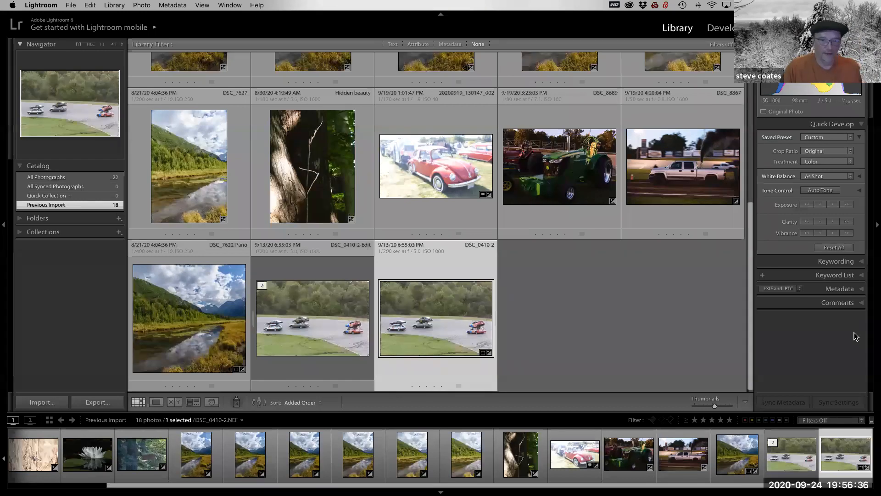
{"action": "left_click", "coordinate": [193, 329]}
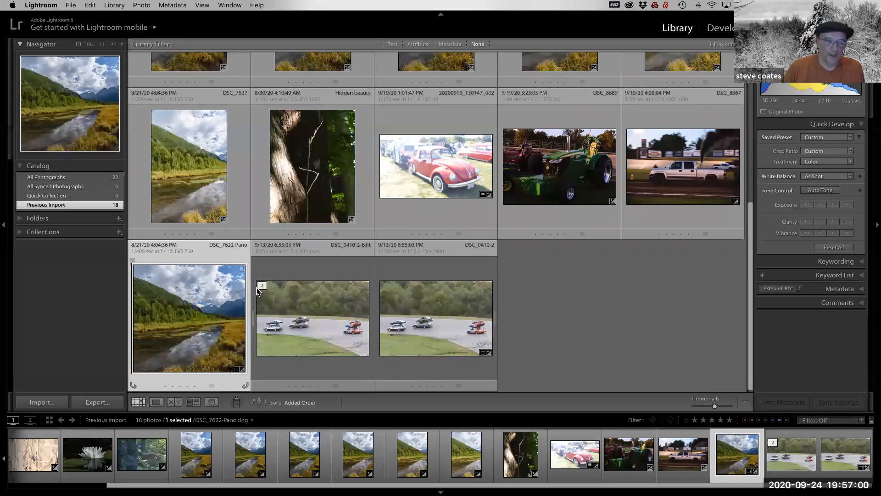
{"action": "key", "text": "e"}
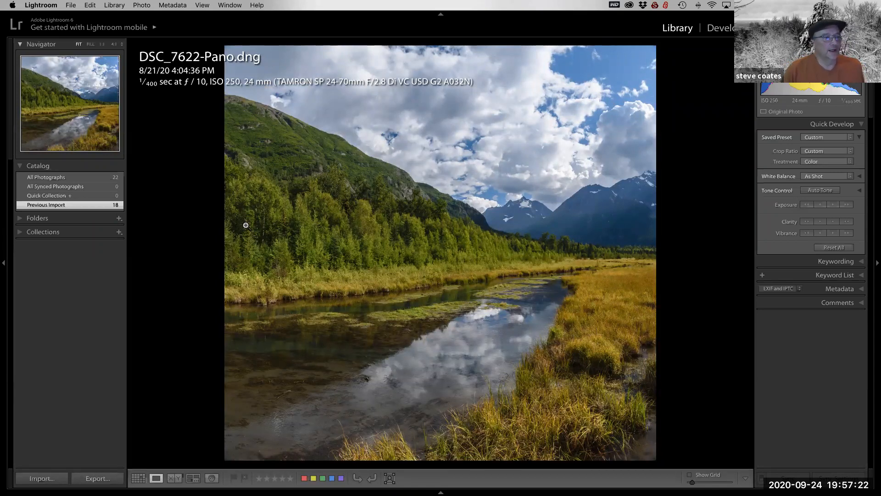
Open the export settings for the panorama and enable resizing to fit a long edge of 1200 pixels.
{"action": "left_click", "coordinate": [102, 481]}
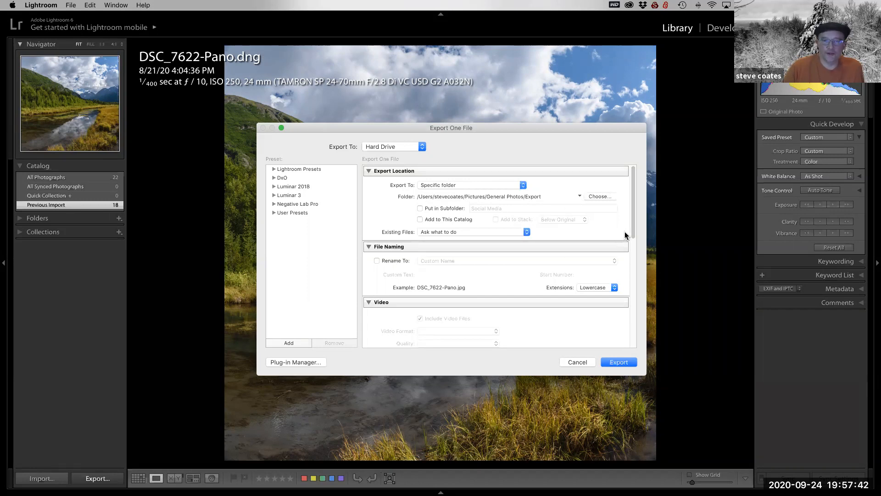
{"action": "left_click_drag", "start_coordinate": [633, 233], "coordinate": [628, 288]}
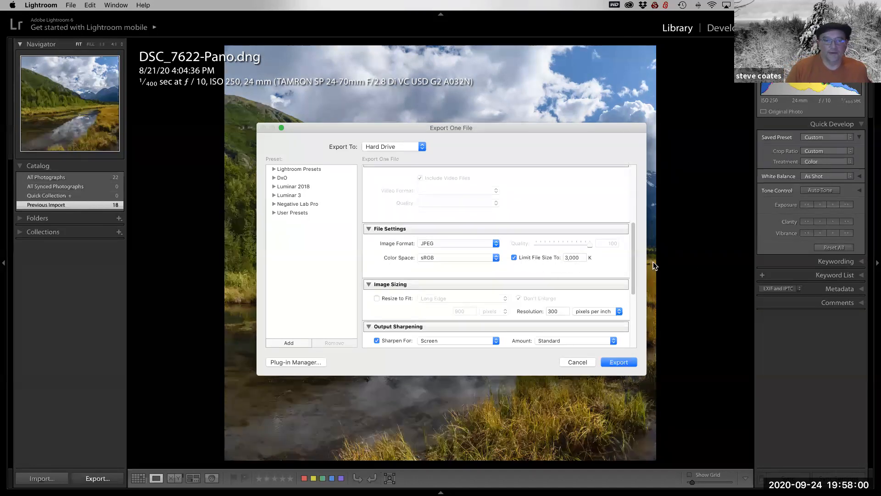
{"action": "scroll", "coordinate": [519, 271], "scroll_direction": "down", "scroll_amount": 3}
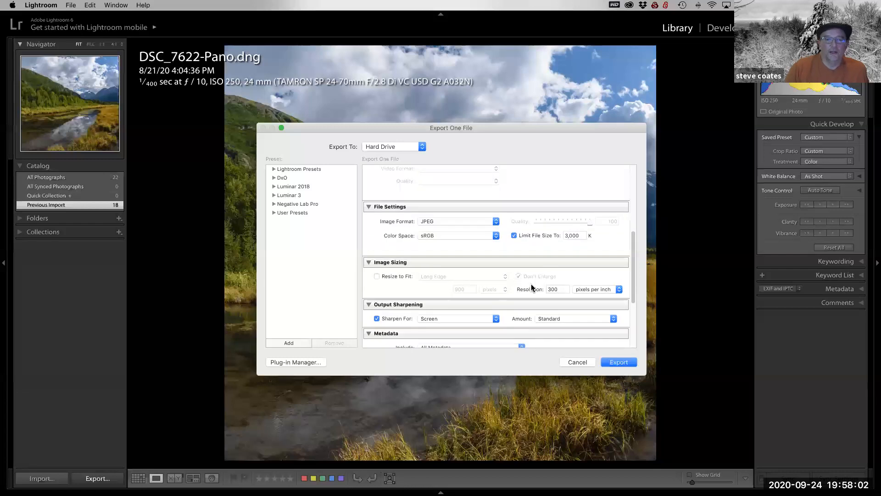
{"action": "scroll", "coordinate": [504, 287], "scroll_direction": "down", "scroll_amount": 2}
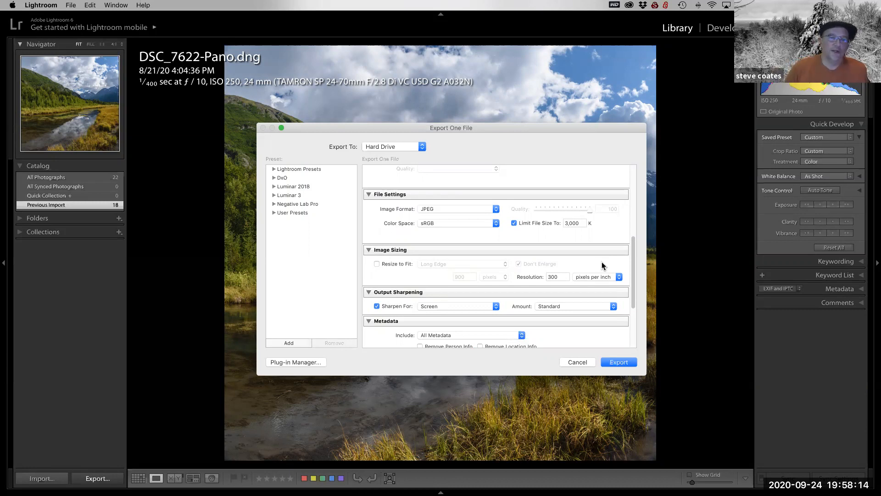
{"action": "left_click", "coordinate": [377, 264]}
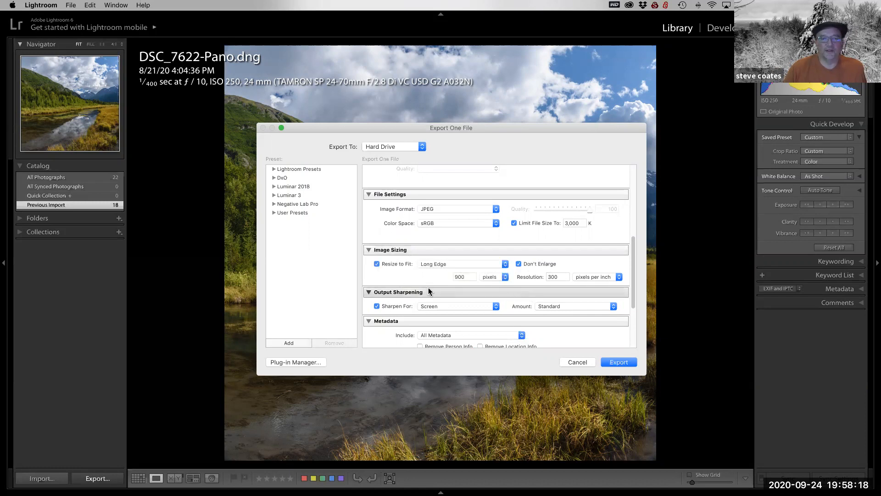
{"action": "left_click", "coordinate": [467, 276]}
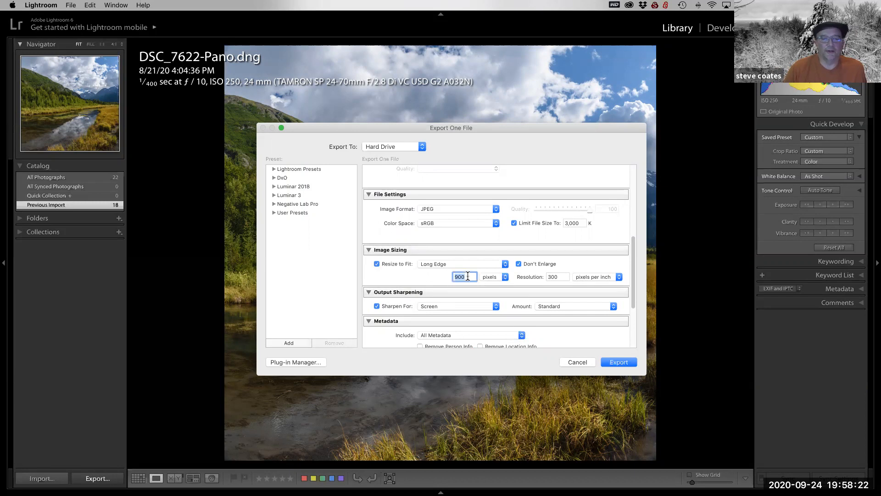
{"action": "type", "text": "1200"}
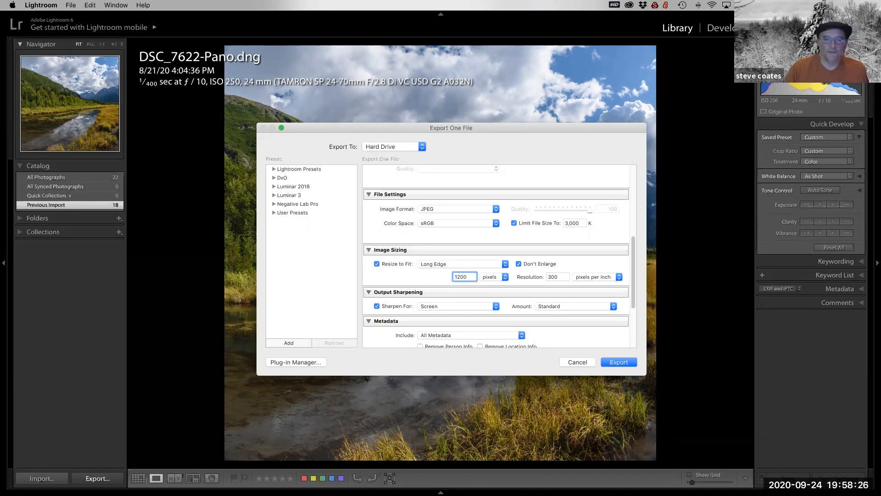
{"action": "left_click", "coordinate": [590, 265]}
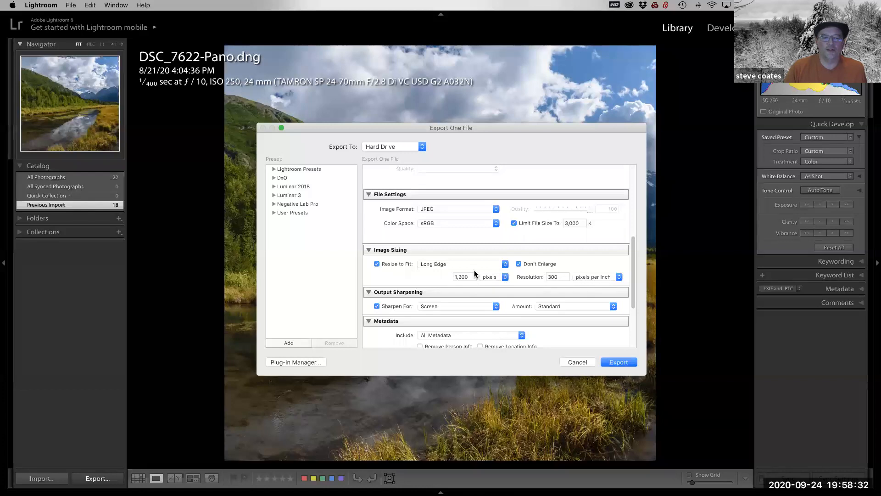
Change the export resize method to Width & Height, and review the sharpening, metadata and watermarking options.
{"action": "left_click", "coordinate": [461, 264]}
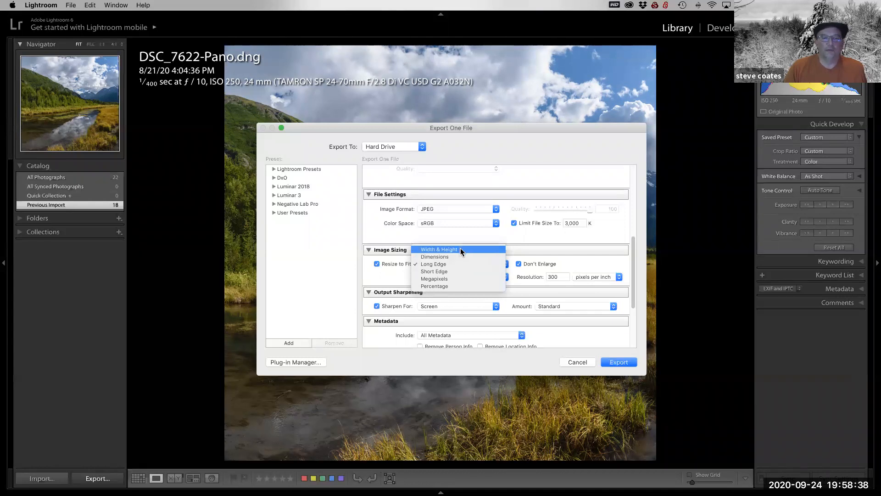
{"action": "left_click", "coordinate": [464, 264]}
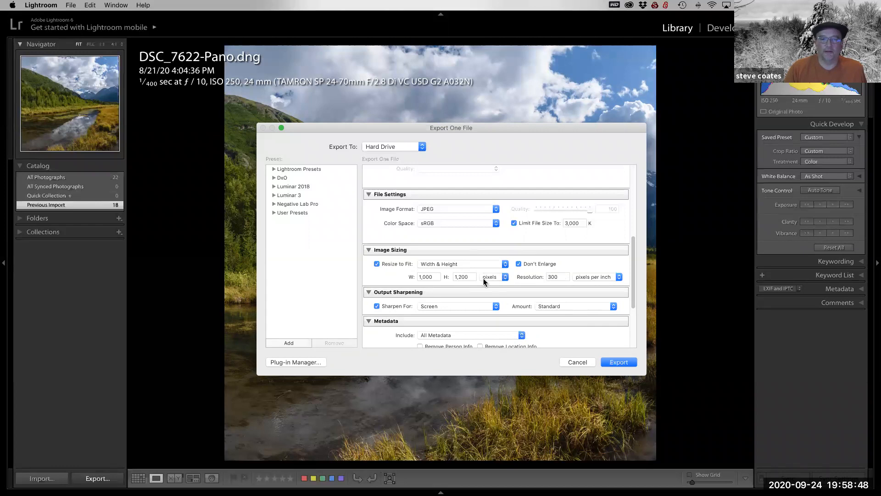
{"action": "scroll", "coordinate": [528, 227], "scroll_direction": "down", "scroll_amount": 3}
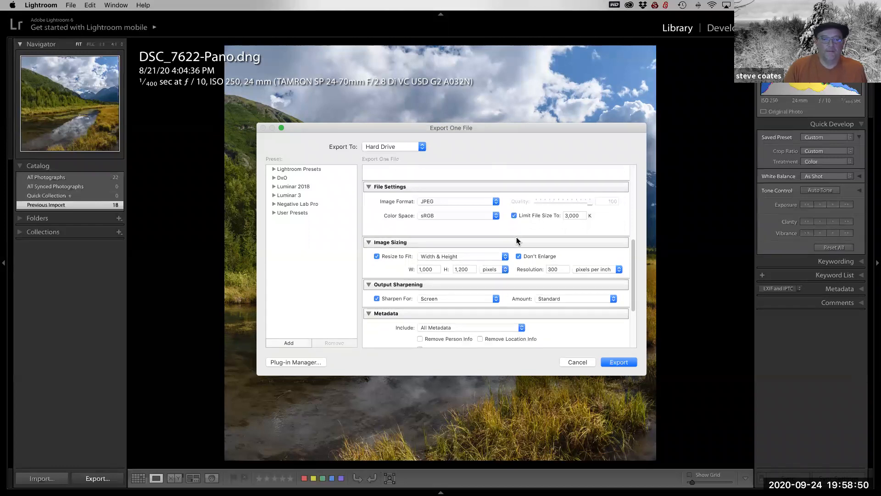
{"action": "scroll", "coordinate": [547, 265], "scroll_direction": "down", "scroll_amount": 3}
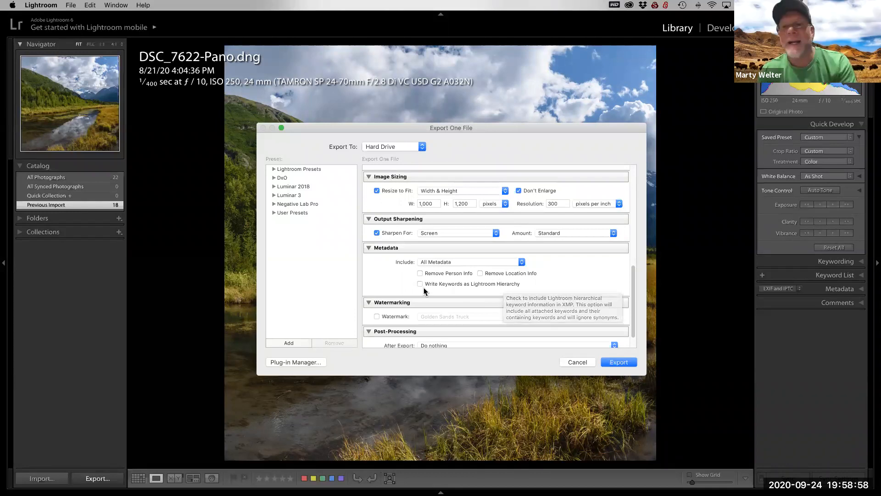
{"action": "scroll", "coordinate": [572, 238], "scroll_direction": "down", "scroll_amount": 1}
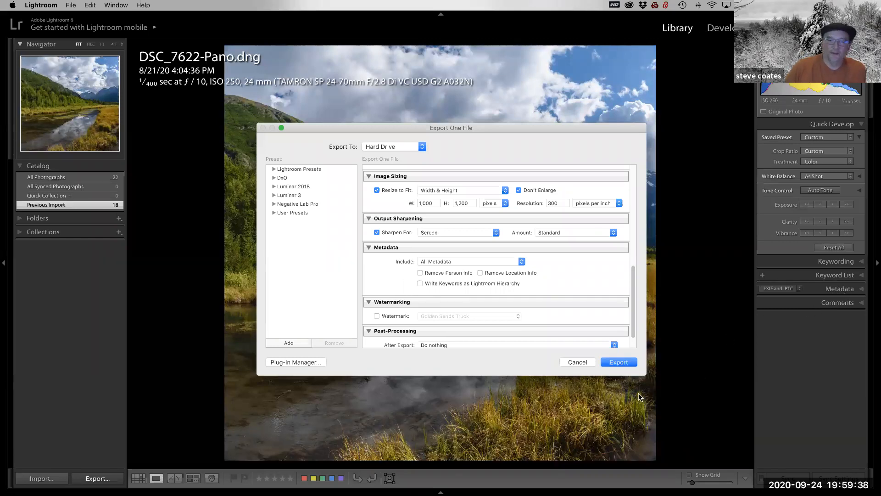
Cancel the export and expand the panorama's metadata to examine its file size and dimensions.
{"action": "left_click", "coordinate": [577, 362]}
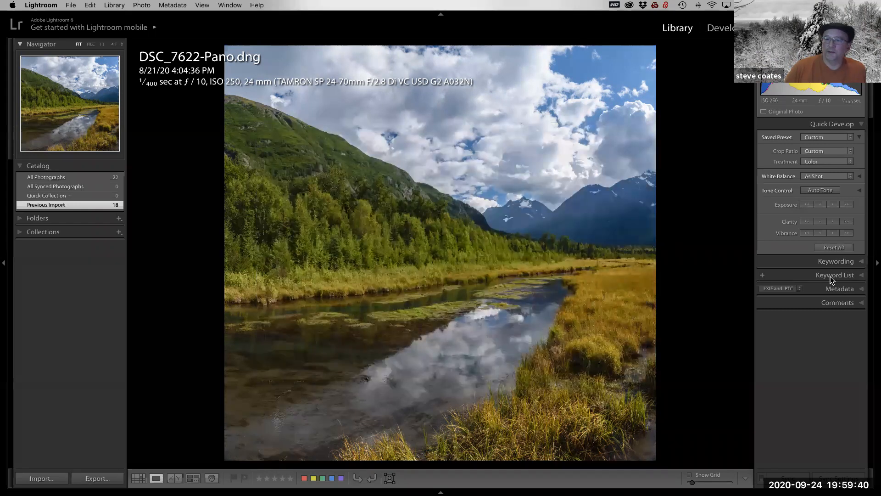
{"action": "left_click", "coordinate": [838, 288]}
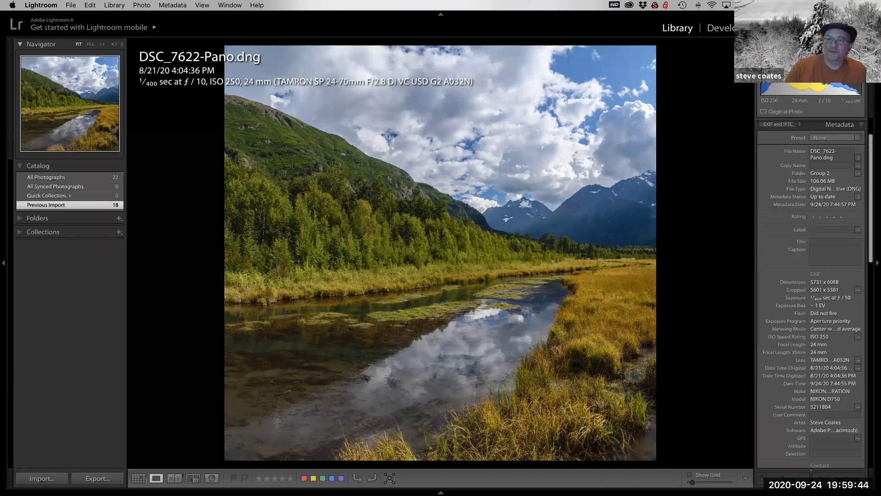
{"action": "mouse_move", "coordinate": [721, 495]}
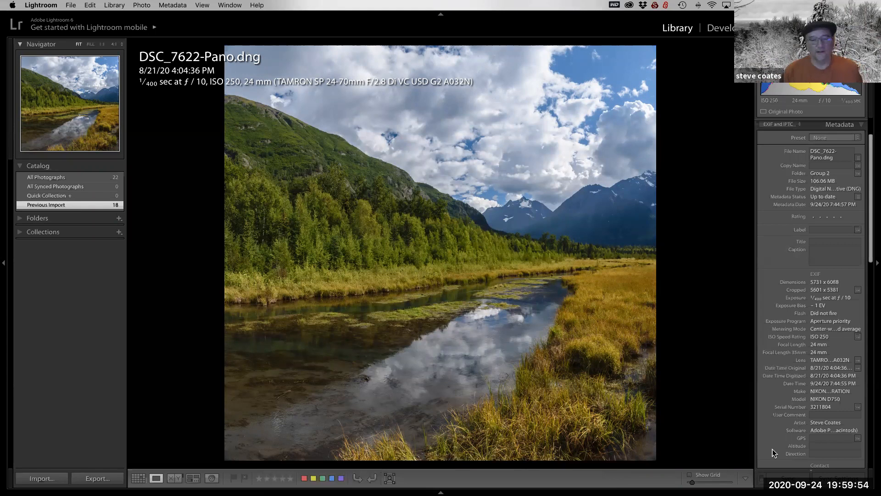
Reopen the panorama's export settings, review the output sharpening choices, and keep sharpening for Screen.
{"action": "left_click", "coordinate": [88, 476]}
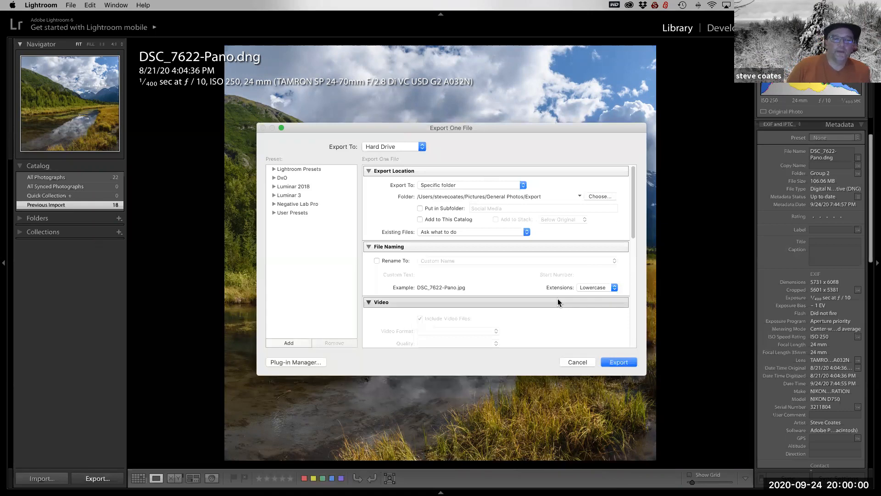
{"action": "scroll", "coordinate": [558, 301], "scroll_direction": "down", "scroll_amount": 5}
{"action": "scroll", "coordinate": [558, 301], "scroll_direction": "down", "scroll_amount": 4}
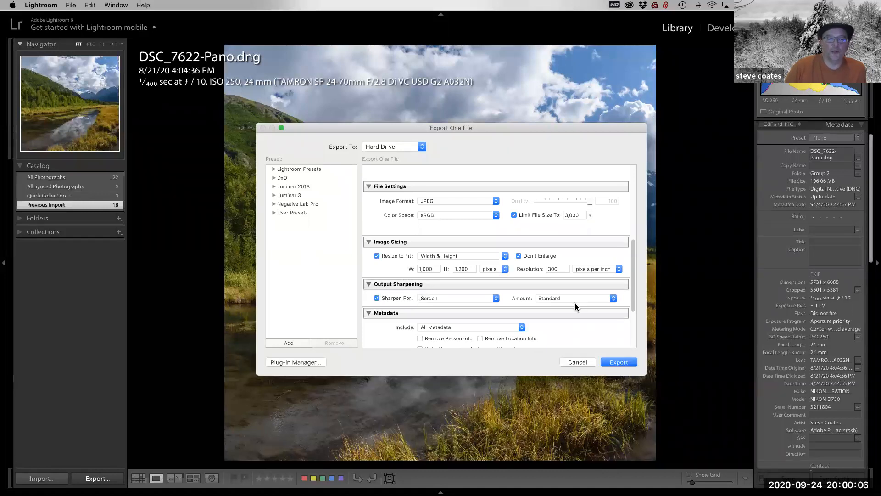
{"action": "left_click", "coordinate": [448, 299]}
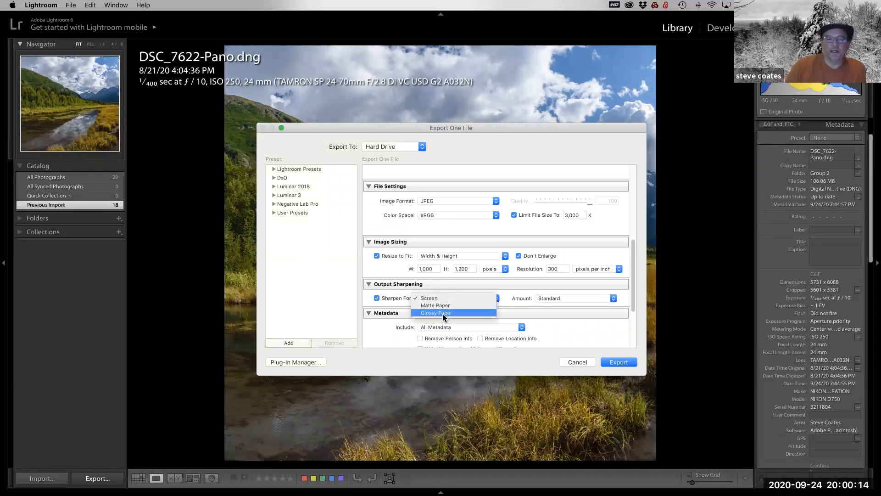
{"action": "left_click", "coordinate": [445, 299]}
Enable the export watermark, review the saved watermark presets, and keep Golden Sands Truck.
{"action": "scroll", "coordinate": [557, 326], "scroll_direction": "down", "scroll_amount": 3}
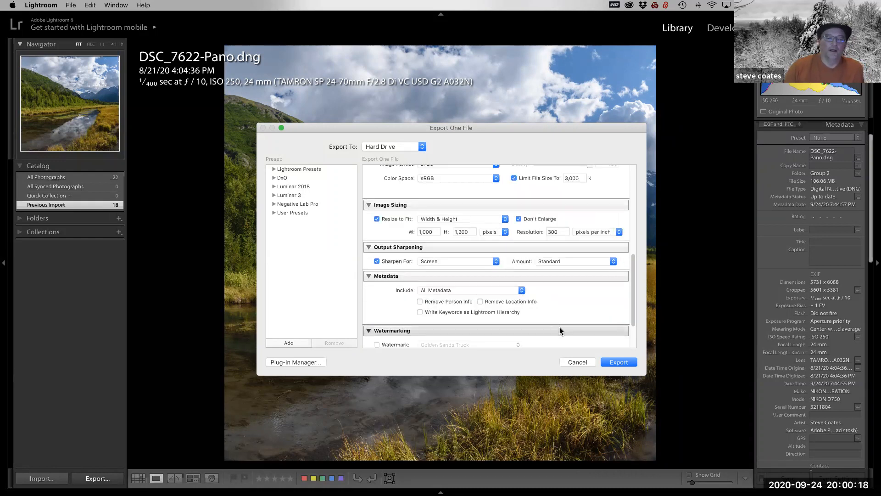
{"action": "scroll", "coordinate": [560, 327], "scroll_direction": "down", "scroll_amount": 5}
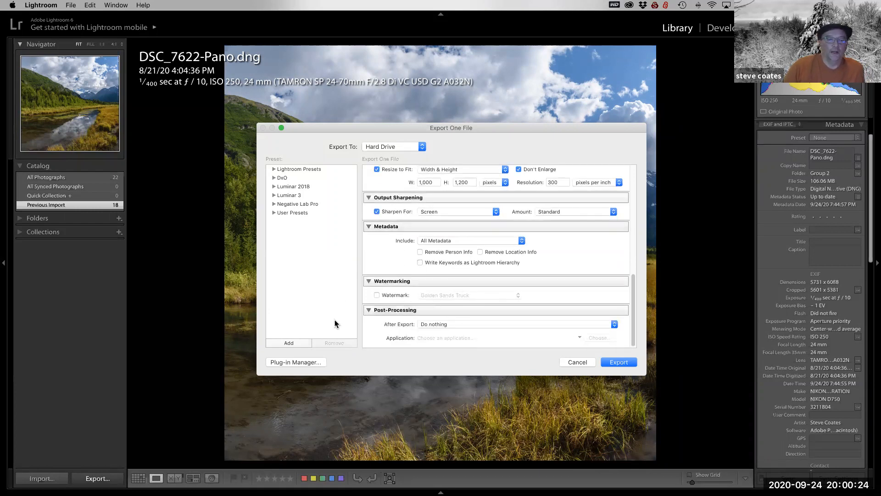
{"action": "left_click", "coordinate": [377, 295]}
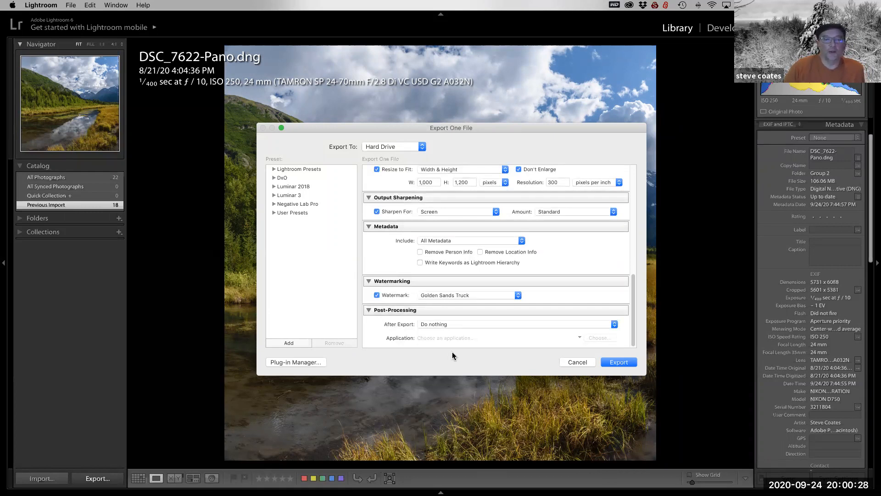
{"action": "left_click", "coordinate": [472, 297]}
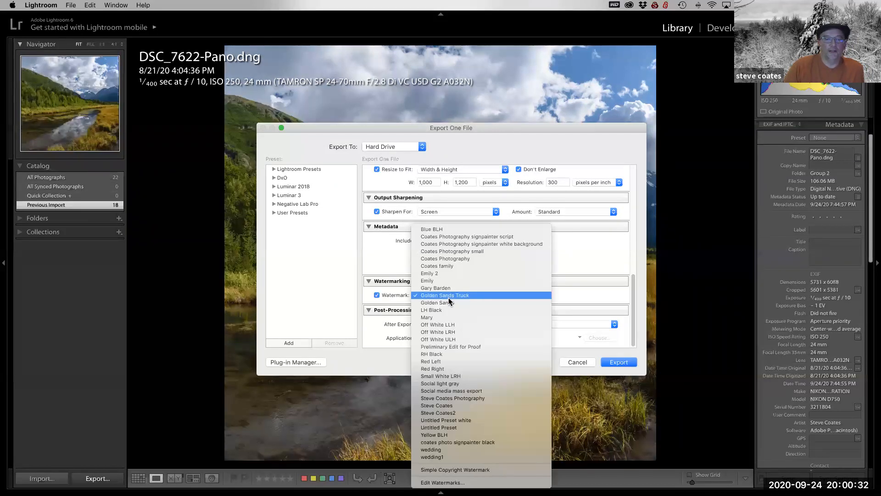
{"action": "left_click", "coordinate": [472, 295]}
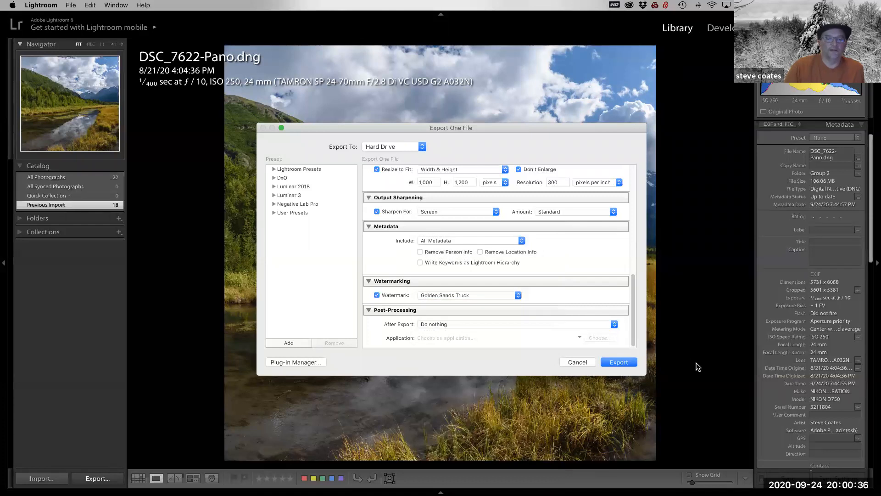
Open the Golden Sands Truck watermark for editing, review its text, effects, inset and anchor options, and cancel both the editor and the export.
{"action": "left_click", "coordinate": [462, 297]}
{"action": "left_click", "coordinate": [452, 483]}
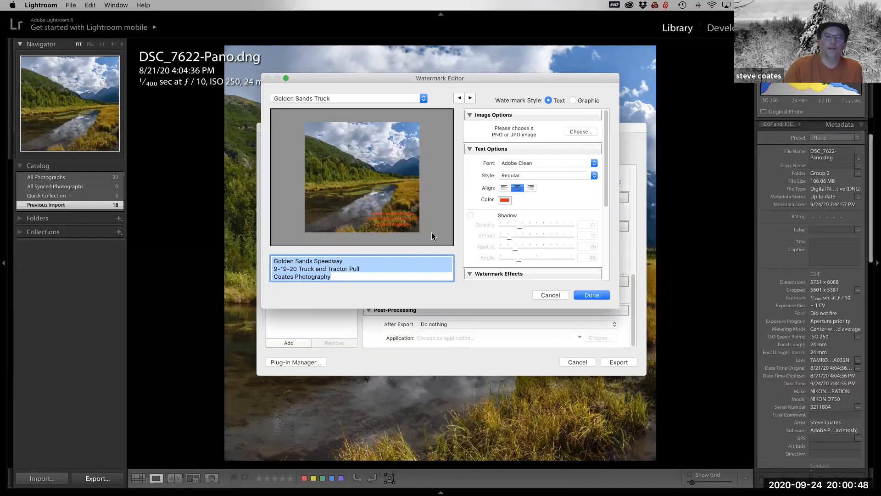
{"action": "scroll", "coordinate": [560, 207], "scroll_direction": "down", "scroll_amount": 3}
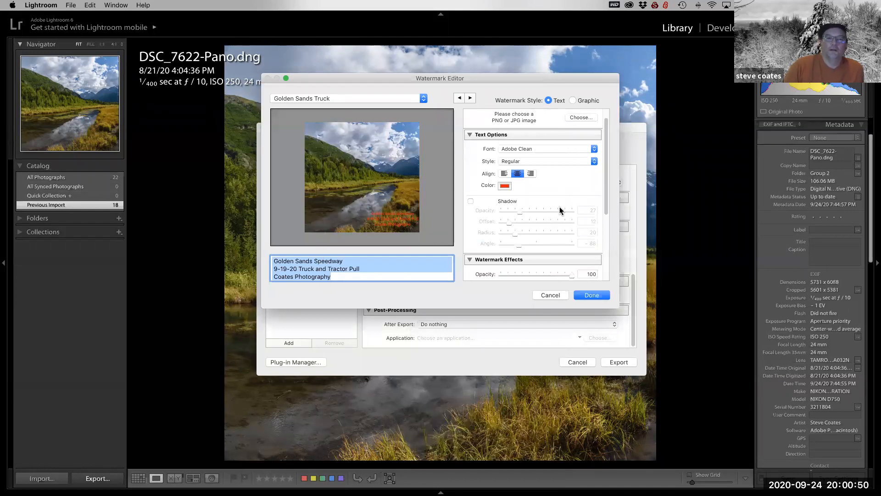
{"action": "scroll", "coordinate": [542, 229], "scroll_direction": "down", "scroll_amount": 3}
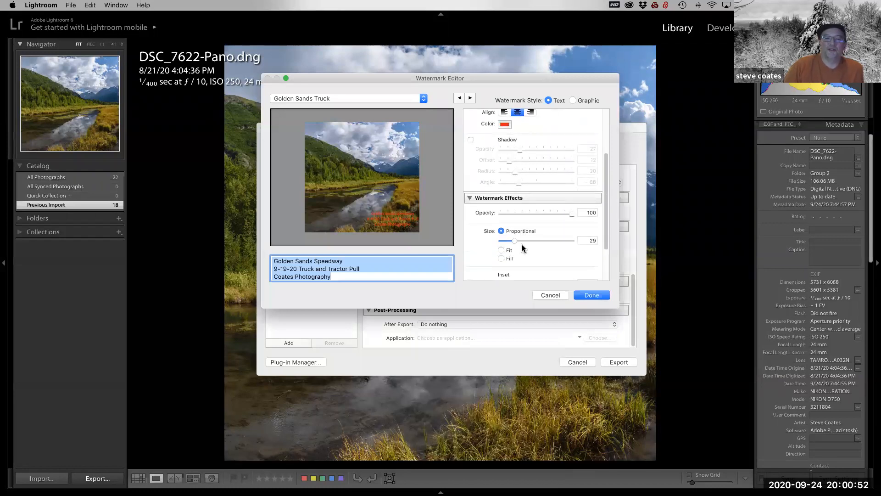
{"action": "scroll", "coordinate": [533, 246], "scroll_direction": "down", "scroll_amount": 3}
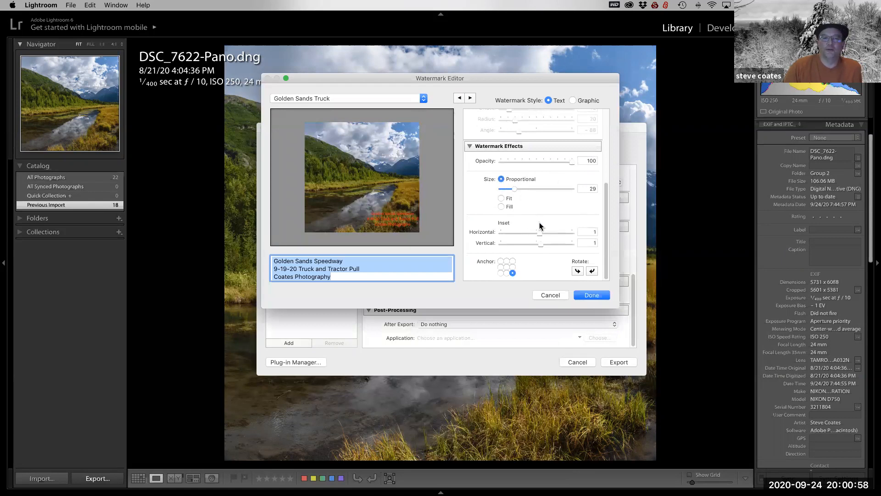
{"action": "scroll", "coordinate": [540, 225], "scroll_direction": "up", "scroll_amount": 5}
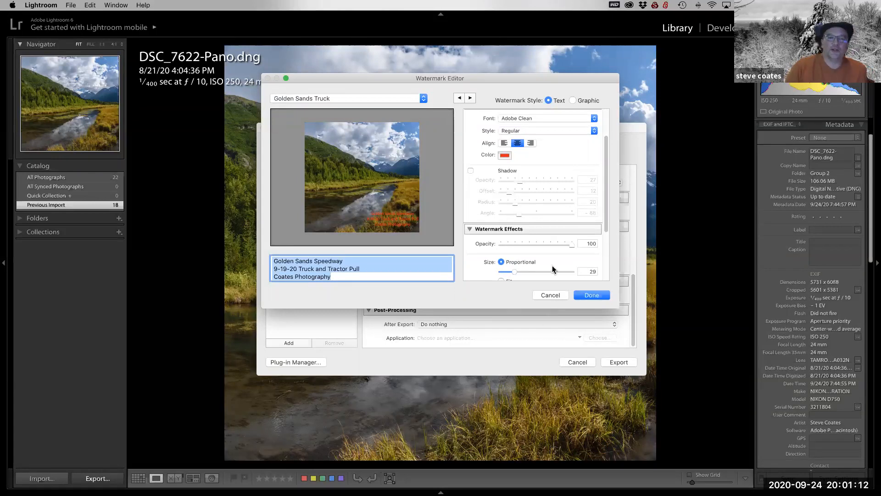
{"action": "scroll", "coordinate": [550, 204], "scroll_direction": "up", "scroll_amount": 1}
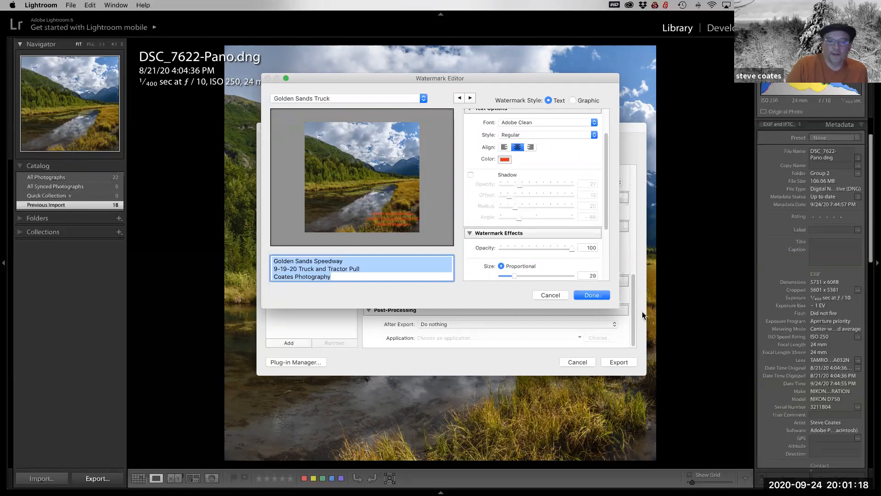
{"action": "left_click", "coordinate": [554, 296]}
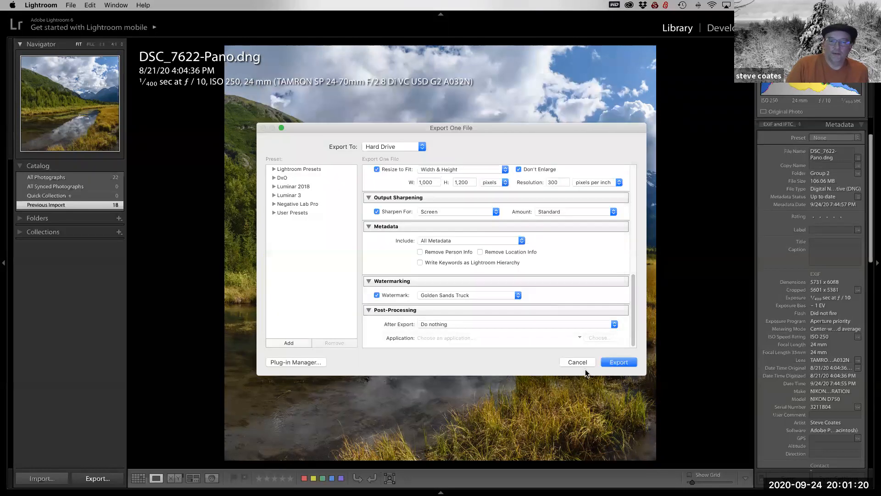
{"action": "left_click", "coordinate": [577, 362]}
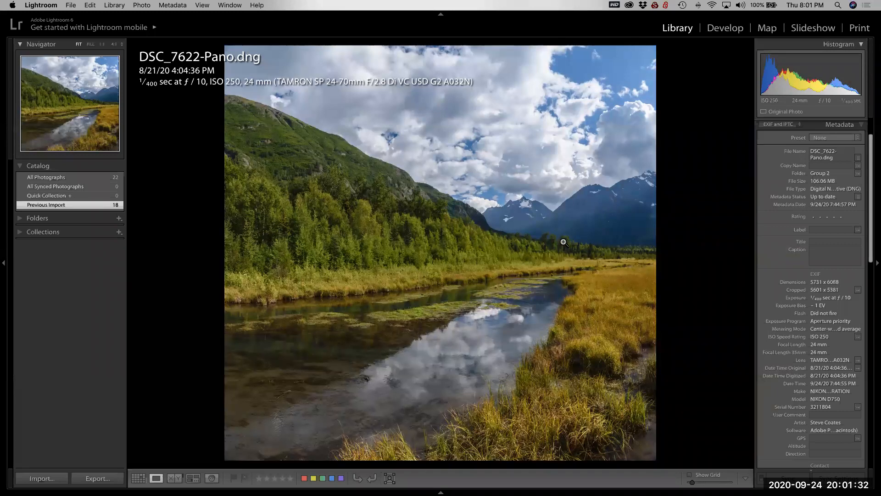
Open the Merrill WI 2019_292 bull-riding photo from the library grid in Develop and reset all its adjustments.
{"action": "key", "text": "g"}
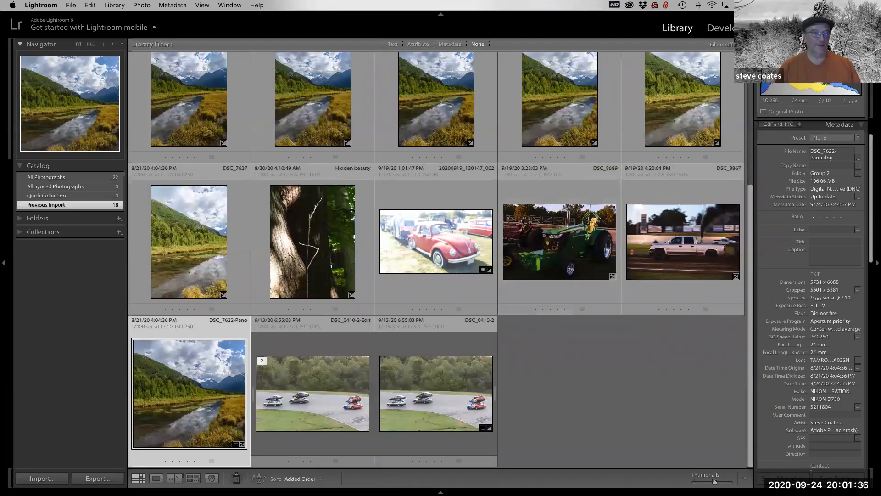
{"action": "scroll", "coordinate": [195, 208], "scroll_direction": "up", "scroll_amount": 2}
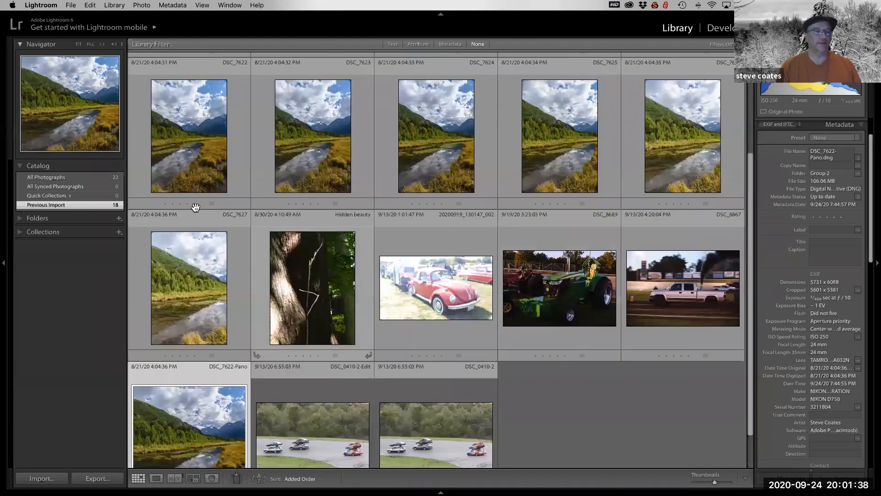
{"action": "scroll", "coordinate": [196, 215], "scroll_direction": "up", "scroll_amount": 4}
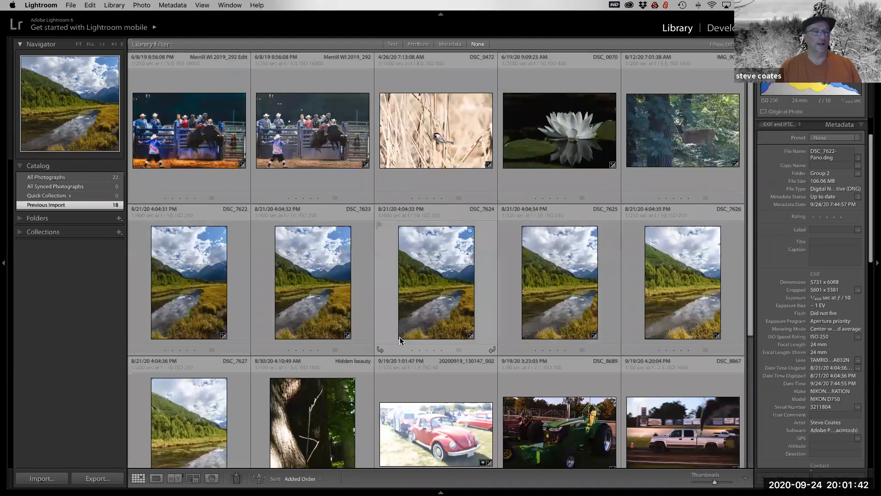
{"action": "left_click", "coordinate": [299, 128]}
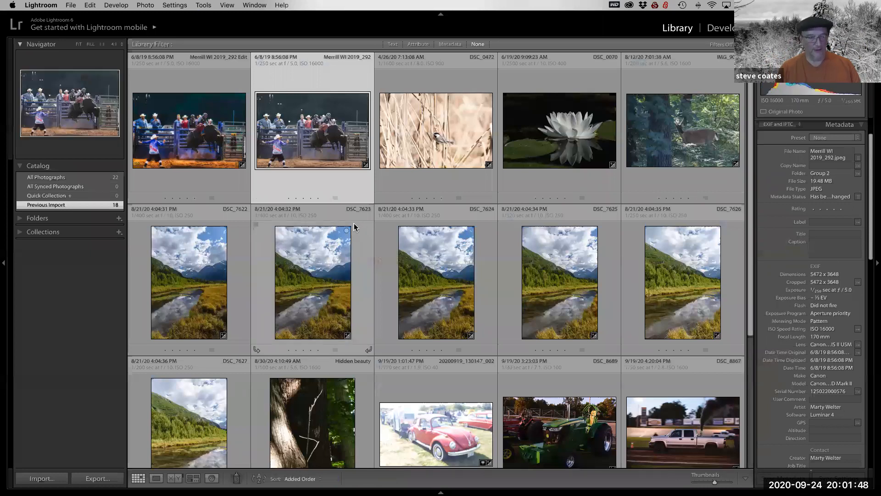
{"action": "key", "text": "d"}
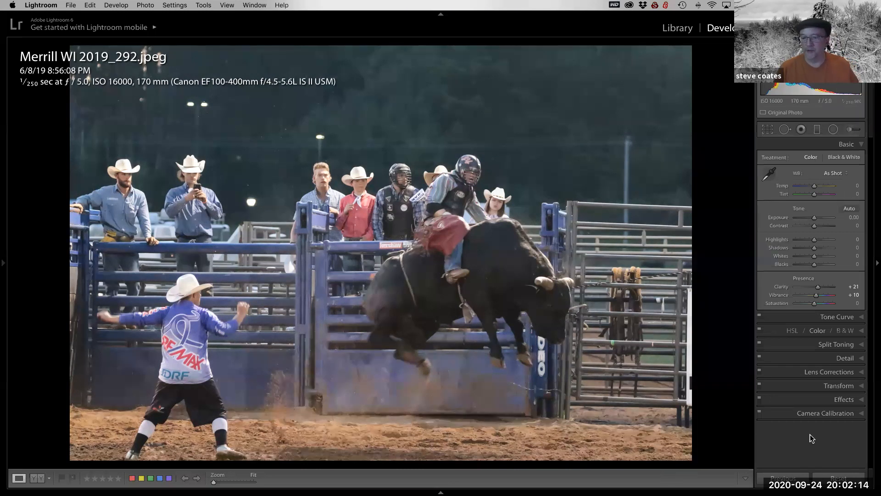
{"action": "left_click", "coordinate": [864, 481]}
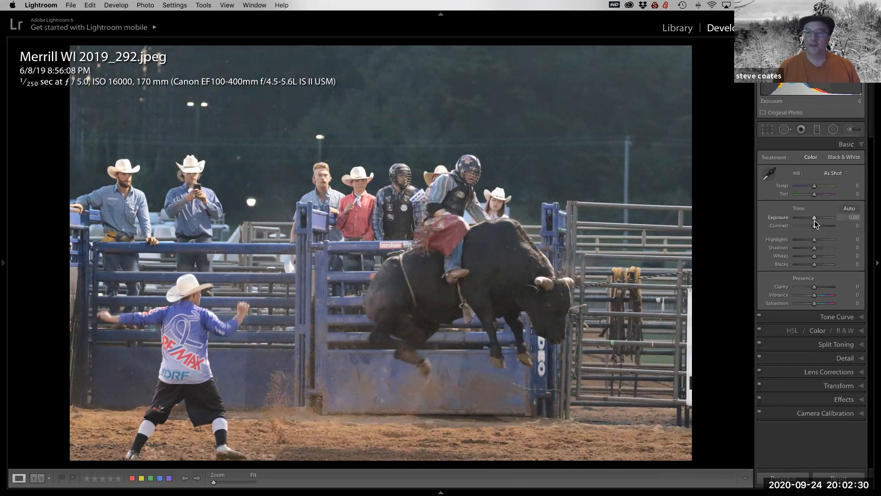
Lower the photo's exposure to -0.55 and set the whites automatically to -100.
{"action": "left_click_drag", "start_coordinate": [814, 218], "coordinate": [812, 219]}
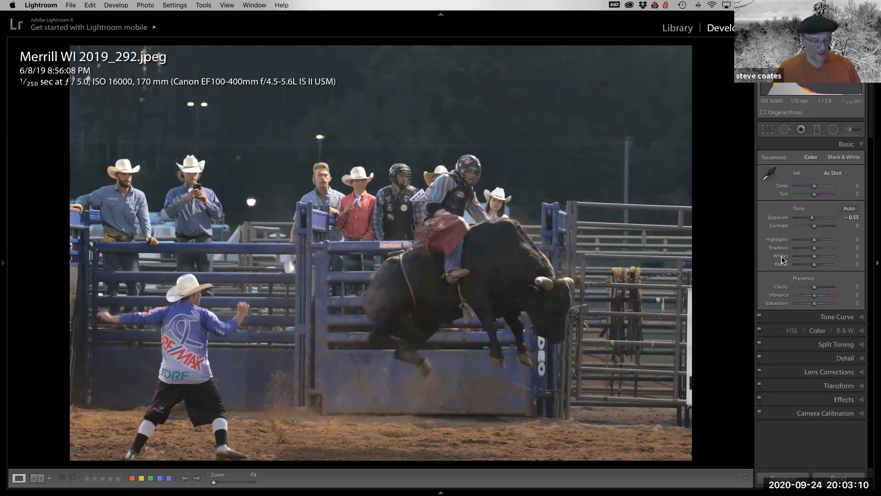
{"action": "key", "text": "alt"}
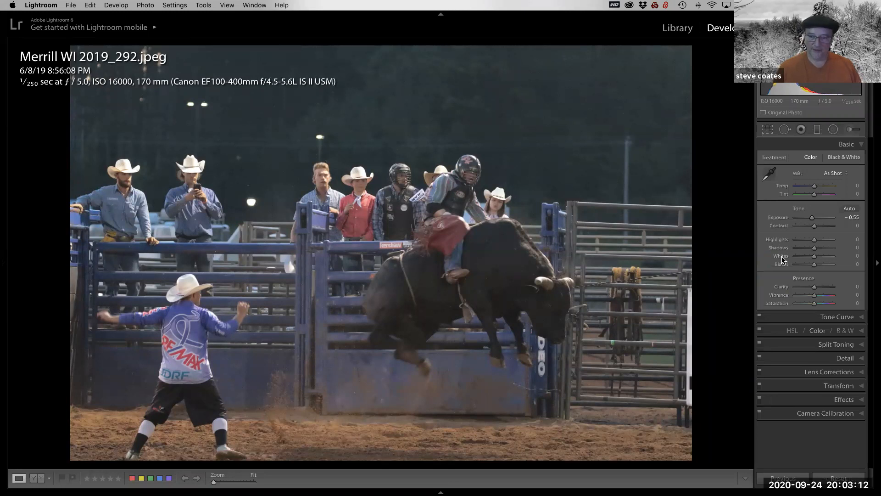
{"action": "double_click", "coordinate": [782, 256], "text": "shift"}
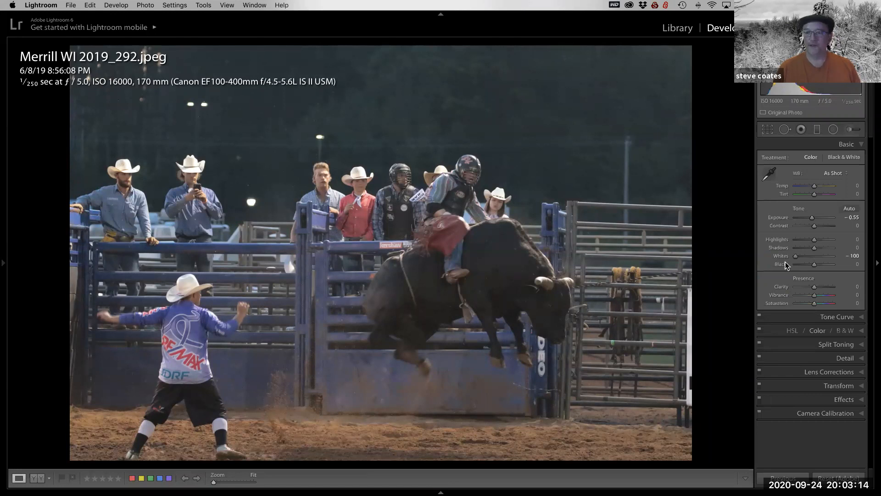
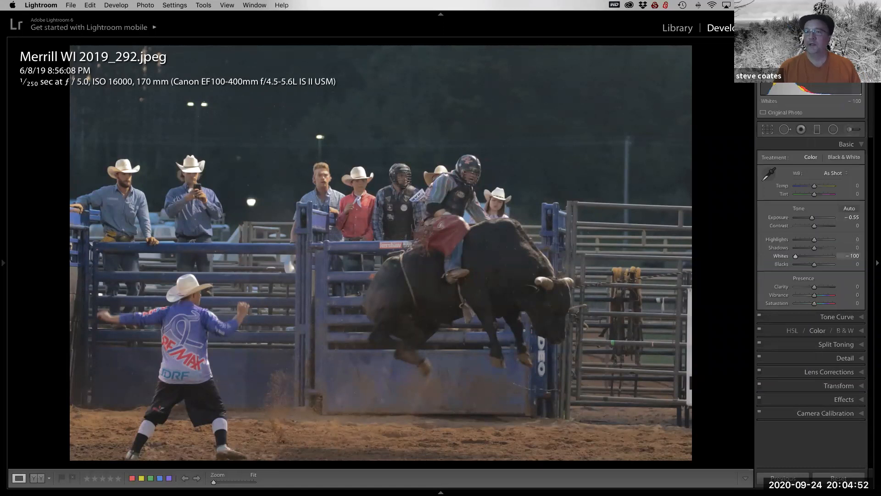
Check the clipping overlay on the photo, and set the whites to +19 using the clipping preview.
{"action": "mouse_move", "coordinate": [857, 55]}
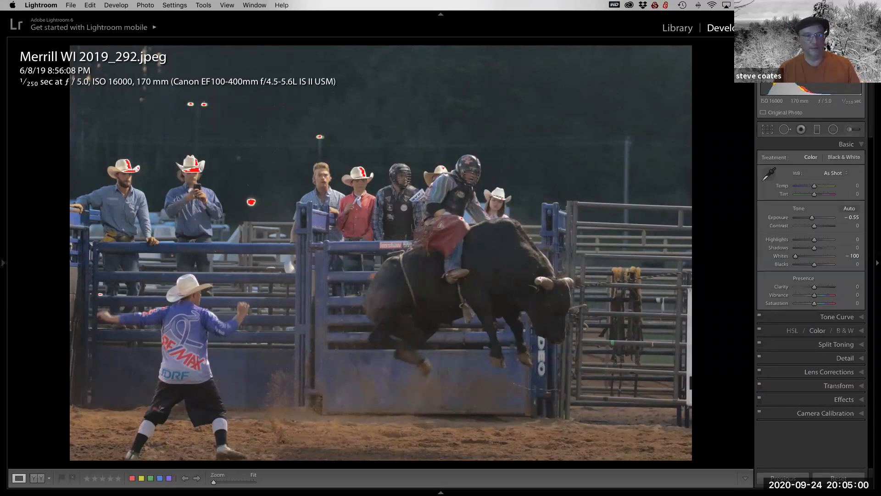
{"action": "key", "text": "j"}
{"action": "key", "text": "j"}
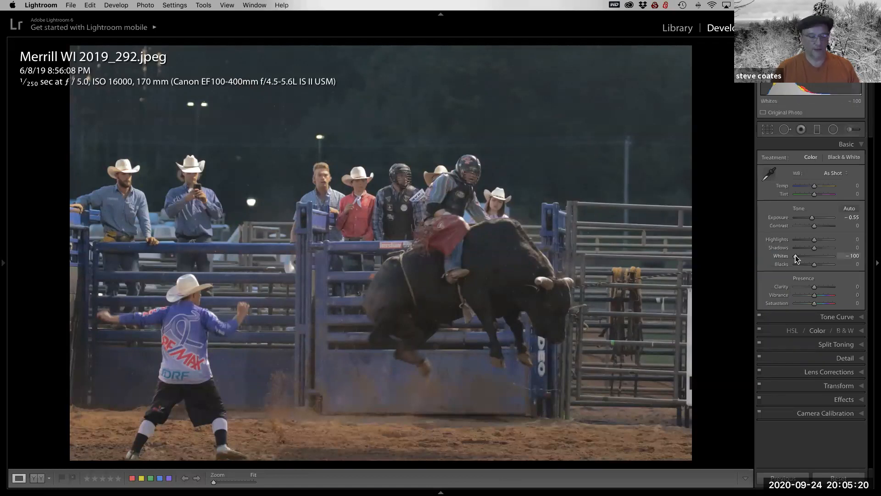
{"action": "left_click_drag", "start_coordinate": [795, 255], "coordinate": [796, 255]}
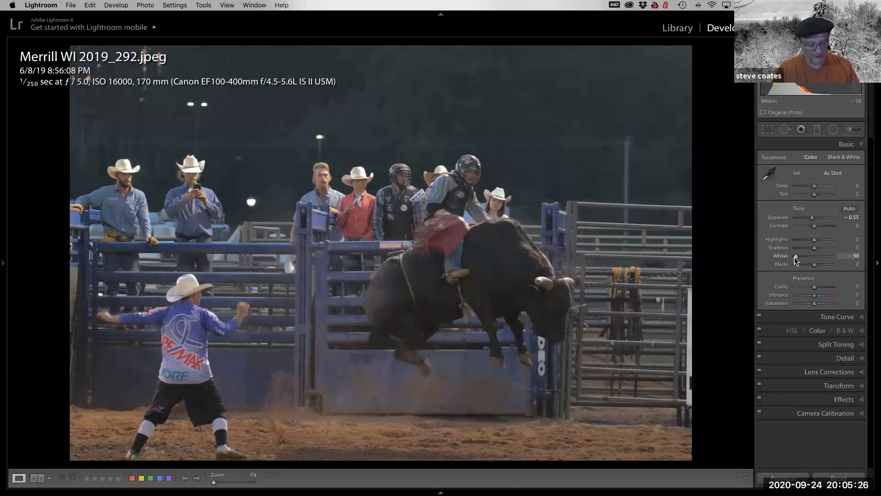
{"action": "key", "text": "alt"}
{"action": "left_click_drag", "start_coordinate": [797, 256], "coordinate": [797, 256]}
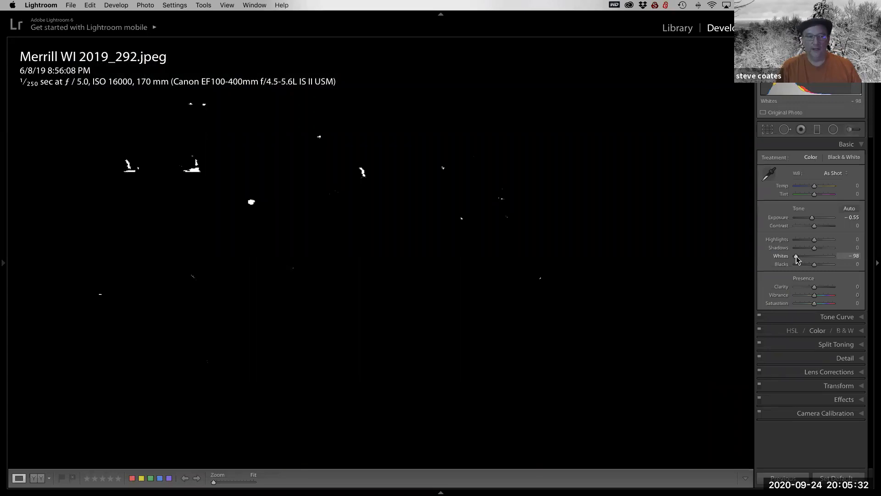
{"action": "left_click_drag", "start_coordinate": [797, 256], "coordinate": [822, 257]}
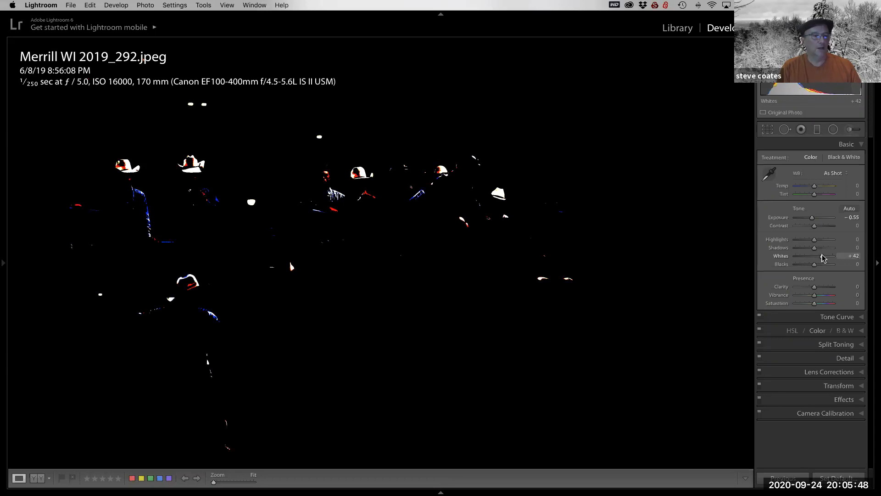
{"action": "left_click_drag", "start_coordinate": [822, 257], "coordinate": [819, 258]}
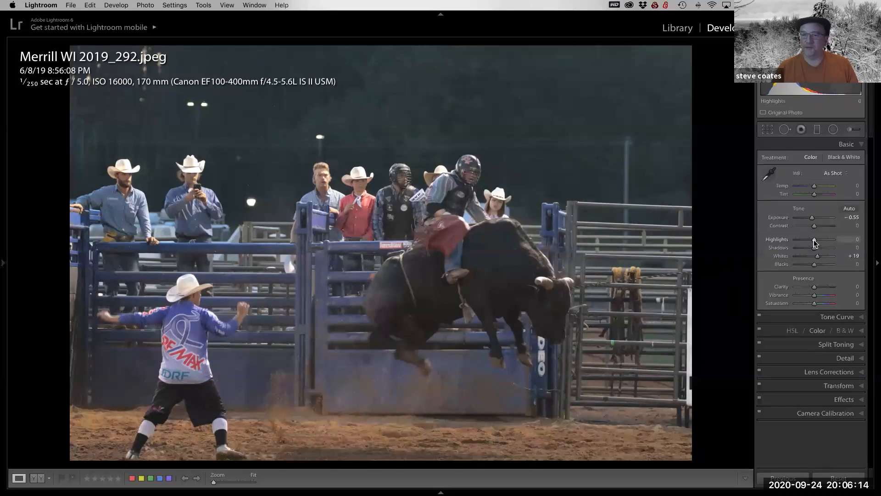
Reduce the photo's highlights to -77 and raise the shadows to +13.
{"action": "left_click_drag", "start_coordinate": [809, 242], "coordinate": [800, 242]}
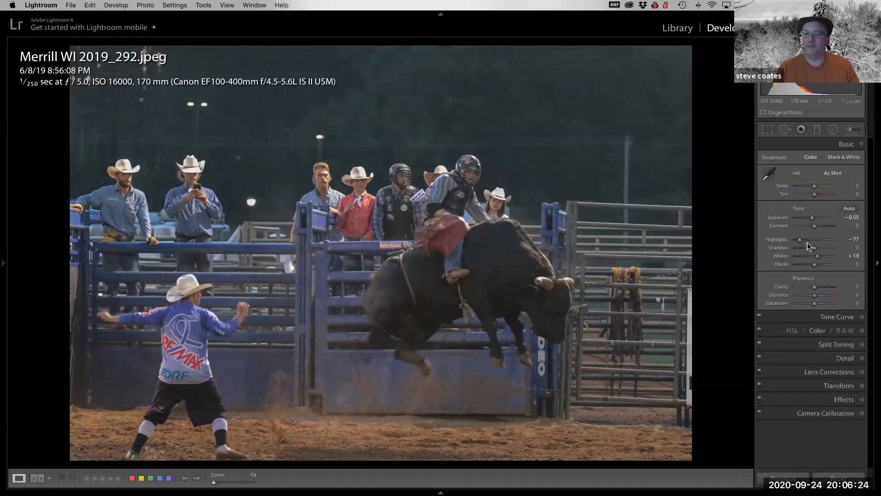
{"action": "left_click_drag", "start_coordinate": [816, 247], "coordinate": [816, 248]}
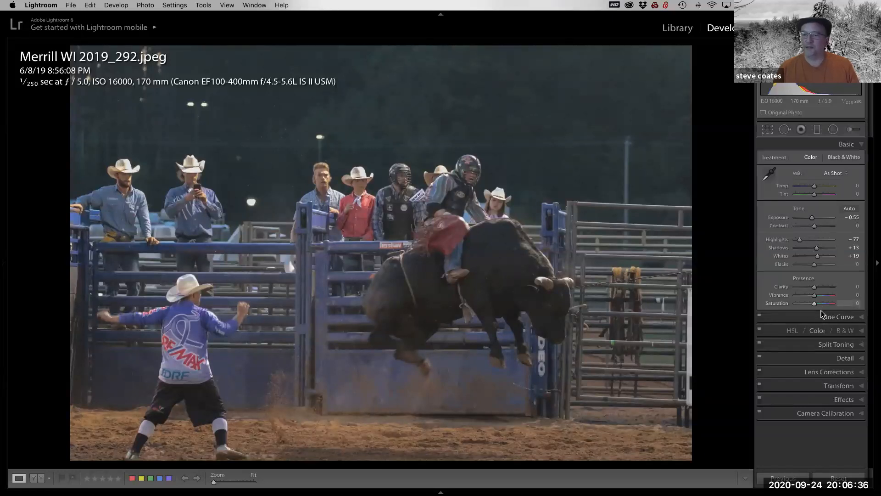
Try the Medium Contrast point curve on the photo, and set the tone curve to Strong Contrast.
{"action": "left_click", "coordinate": [832, 317]}
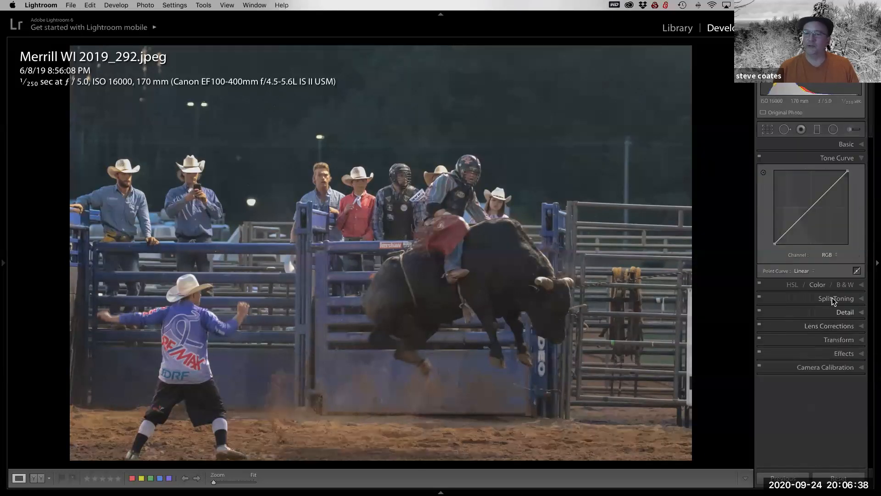
{"action": "left_click", "coordinate": [806, 272]}
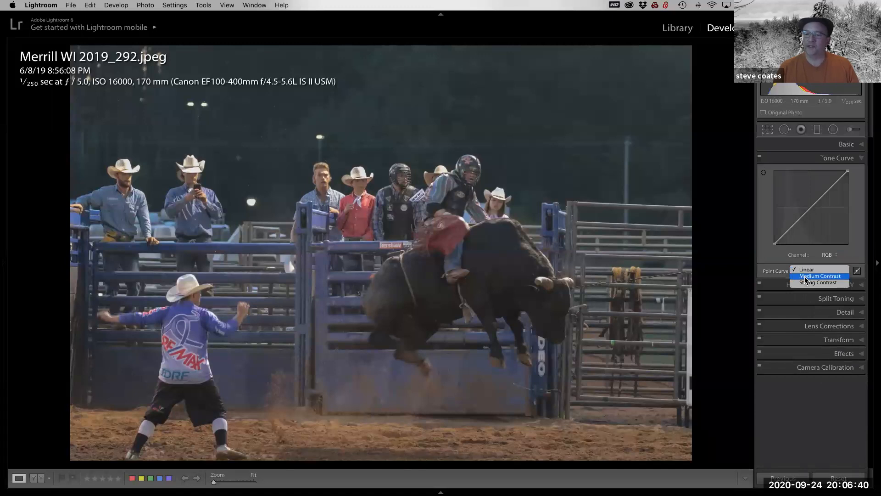
{"action": "left_click", "coordinate": [805, 277]}
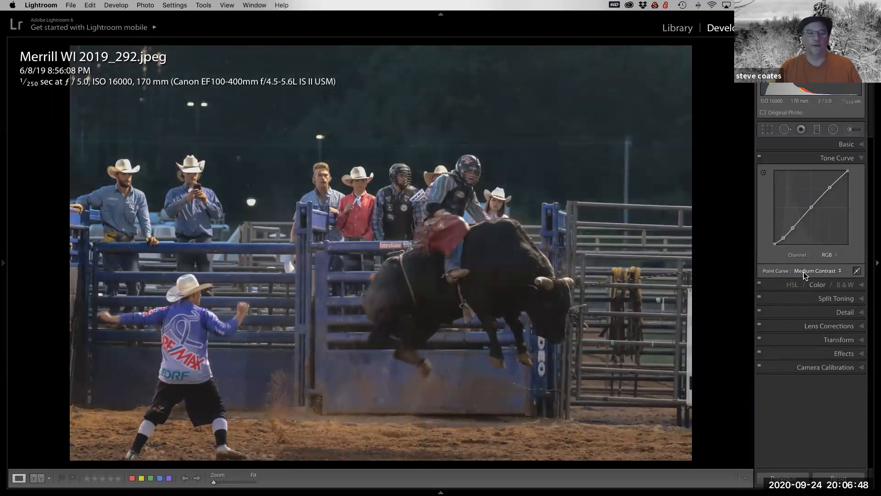
{"action": "left_click", "coordinate": [803, 273]}
{"action": "left_click", "coordinate": [805, 276]}
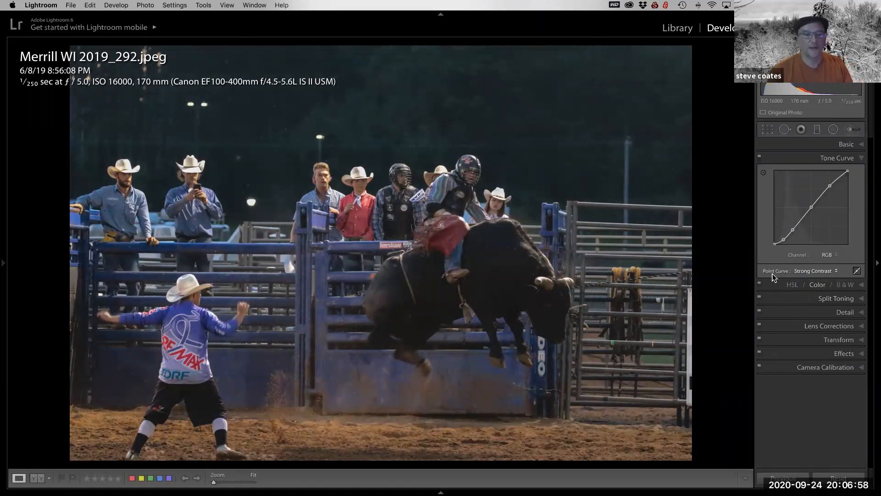
Set the photo's clarity to +18 and its vibrance to +12.
{"action": "left_click", "coordinate": [843, 145]}
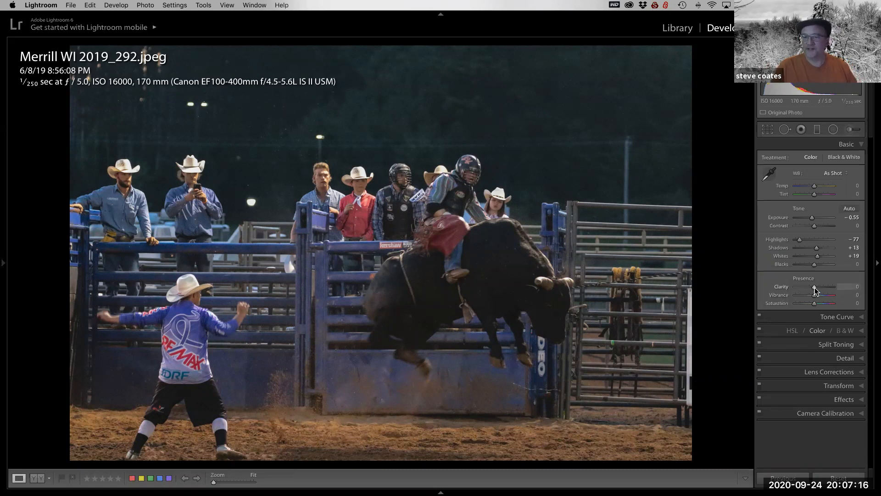
{"action": "left_click_drag", "start_coordinate": [816, 287], "coordinate": [820, 287]}
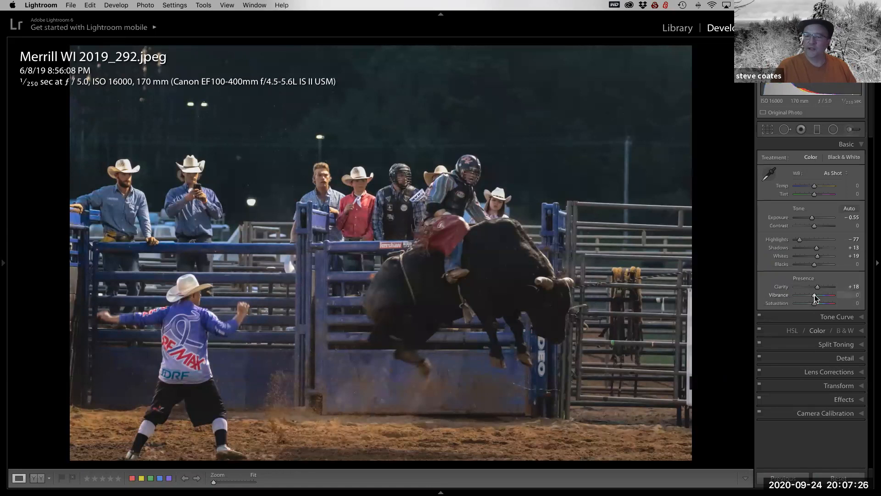
{"action": "left_click_drag", "start_coordinate": [814, 295], "coordinate": [816, 294]}
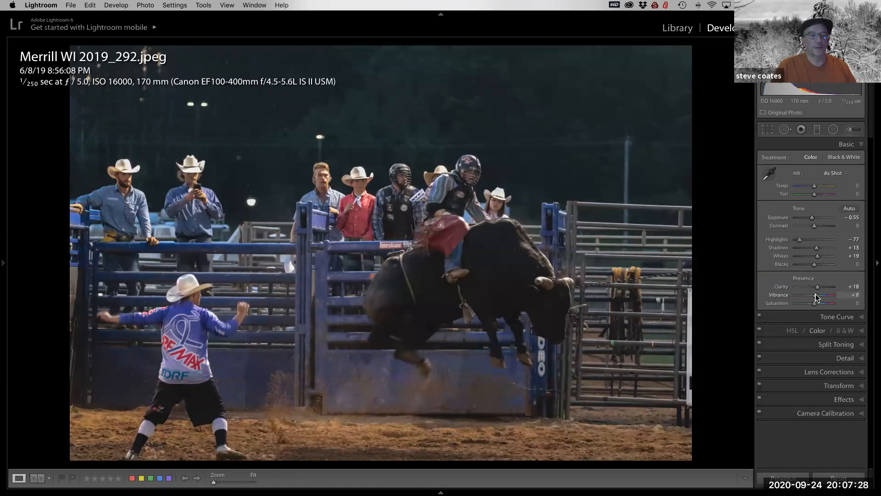
{"action": "left_click_drag", "start_coordinate": [816, 296], "coordinate": [818, 297]}
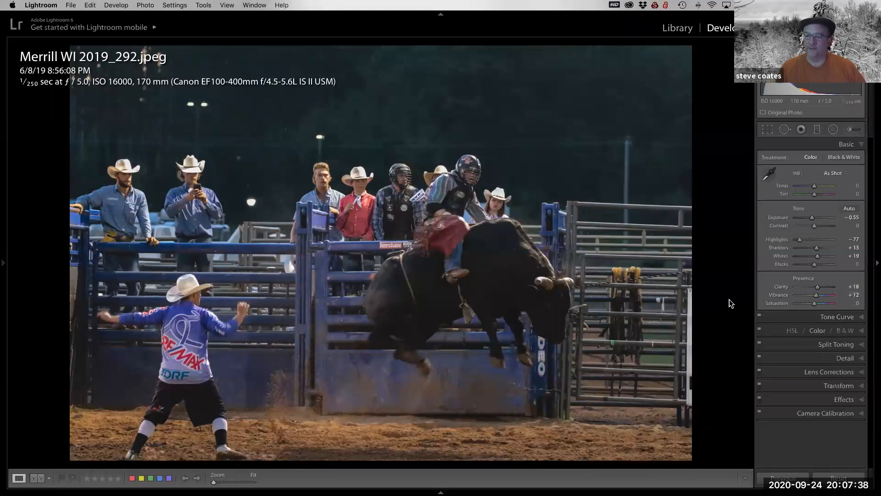
Turn on Remove Chromatic Aberration in the photo's lens corrections.
{"action": "left_click", "coordinate": [833, 371]}
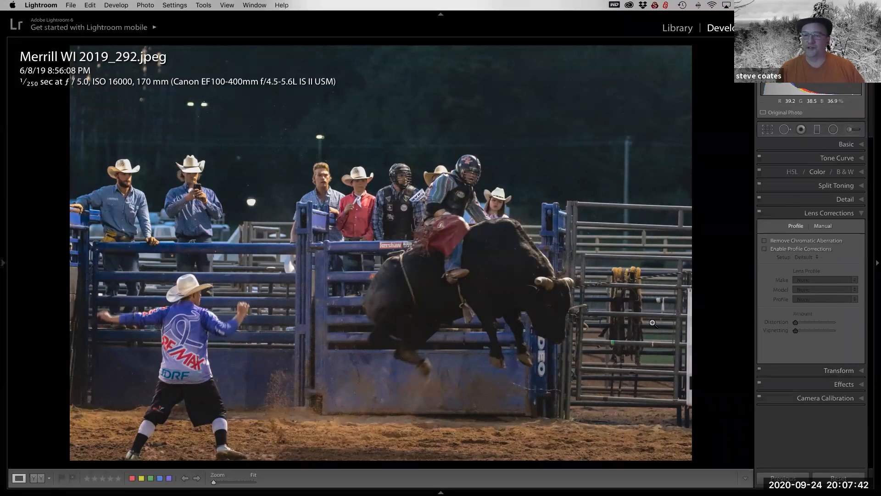
{"action": "left_click", "coordinate": [764, 240]}
Try lens profile corrections with Canon as the make, and switch the profile corrections back off.
{"action": "left_click", "coordinate": [765, 249]}
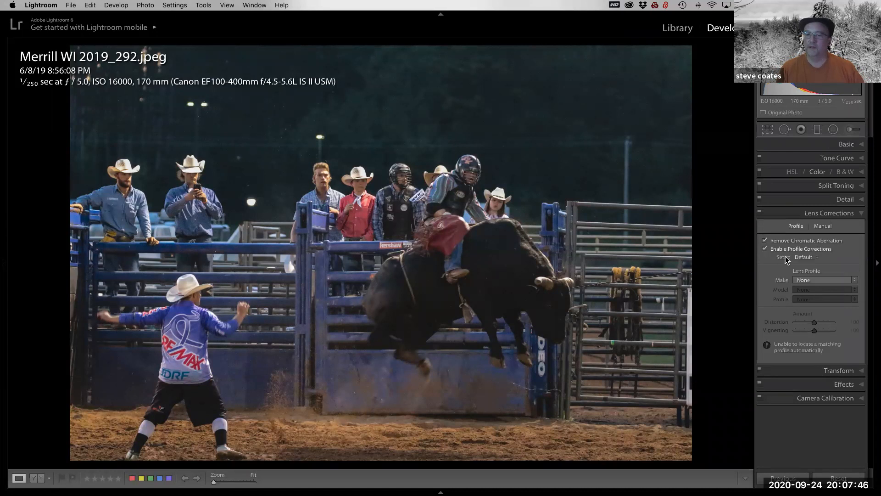
{"action": "left_click", "coordinate": [822, 280]}
{"action": "left_click", "coordinate": [806, 297]}
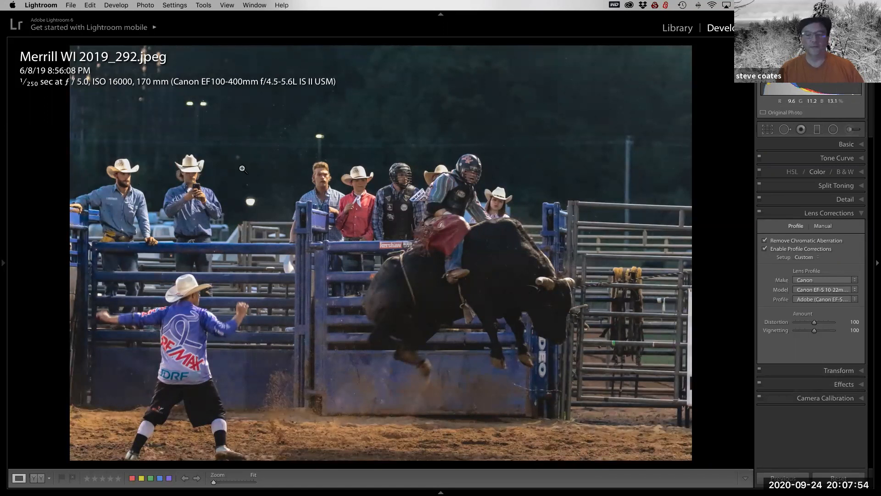
{"action": "left_click", "coordinate": [767, 248]}
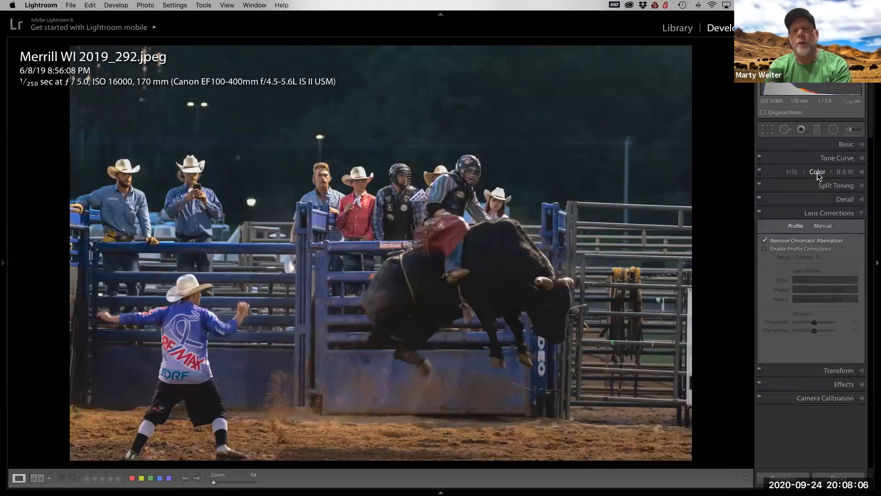
Re-enable profile corrections to look through the available Canon lens models, and disable them without choosing another model.
{"action": "left_click", "coordinate": [784, 249]}
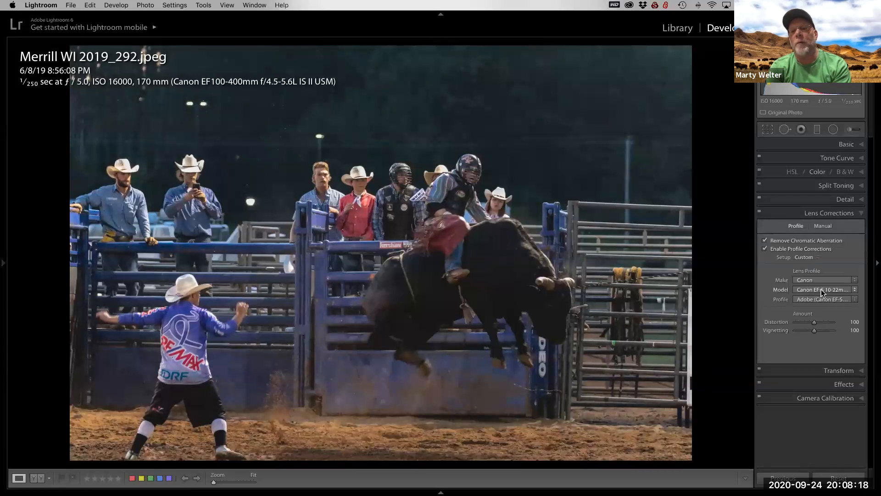
{"action": "left_click", "coordinate": [822, 292]}
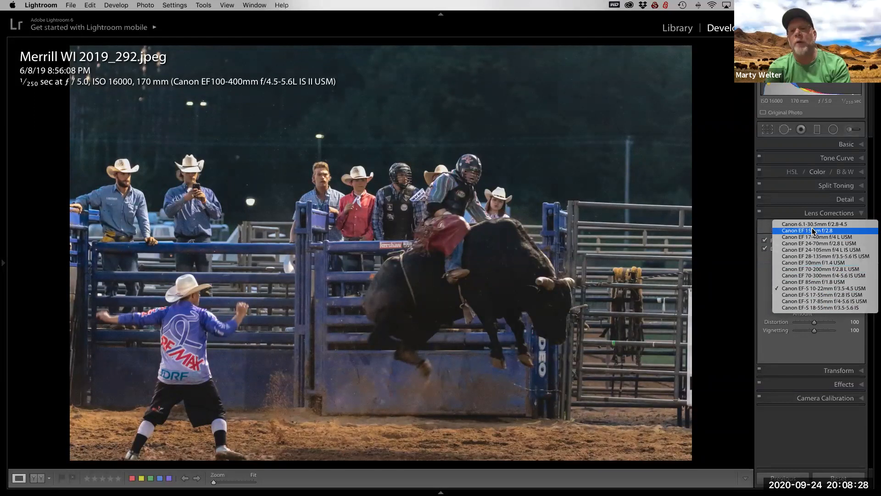
{"action": "left_click", "coordinate": [763, 225]}
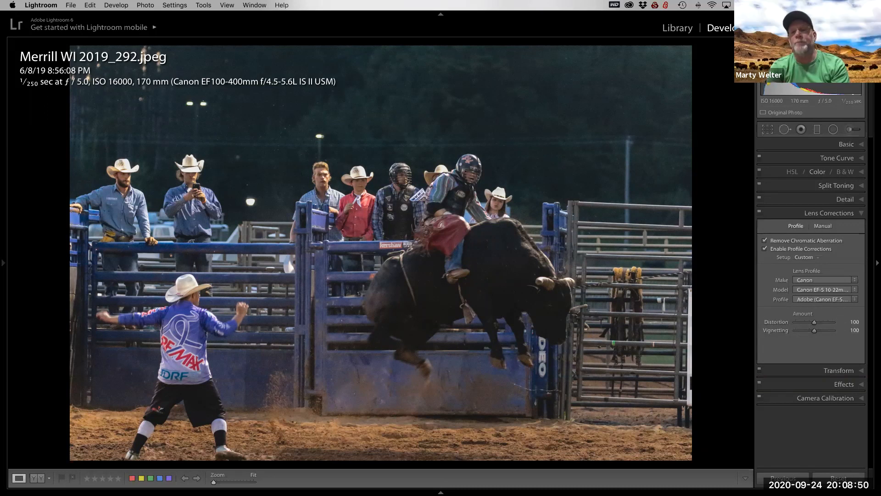
{"action": "left_click", "coordinate": [765, 248]}
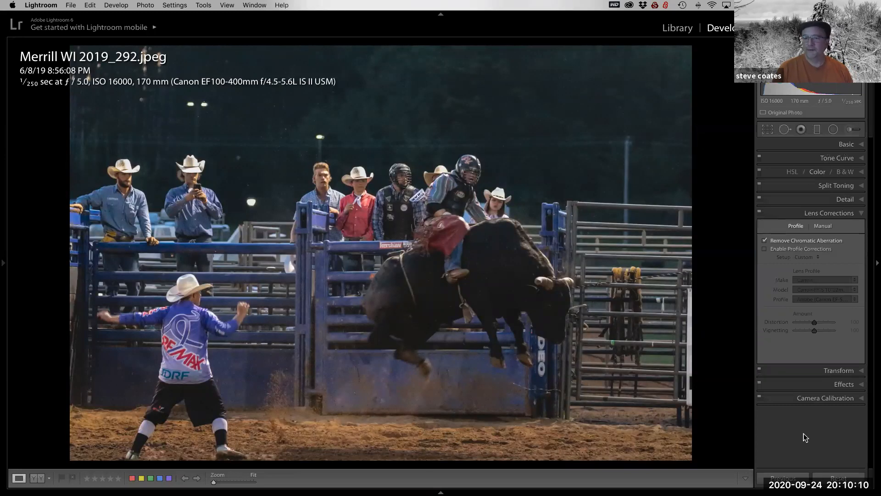
Try the photo's highlights at -100, and set them to -74.
{"action": "left_click", "coordinate": [806, 145]}
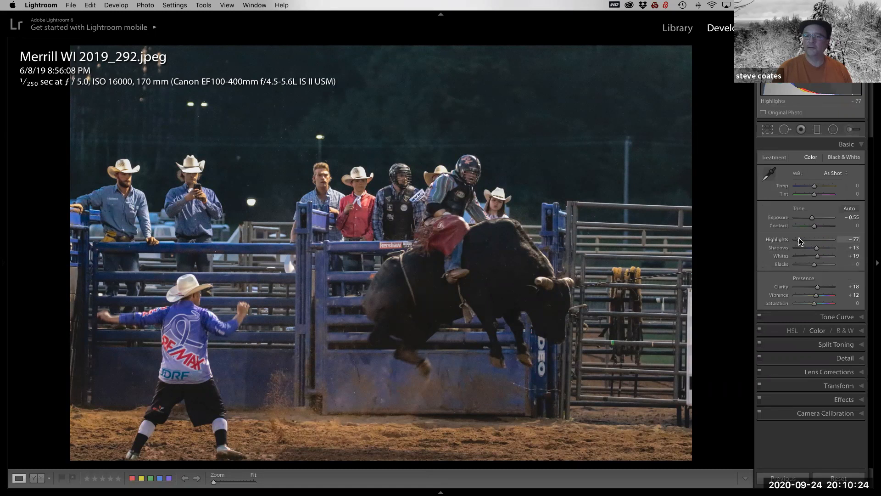
{"action": "left_click_drag", "start_coordinate": [799, 239], "coordinate": [794, 240]}
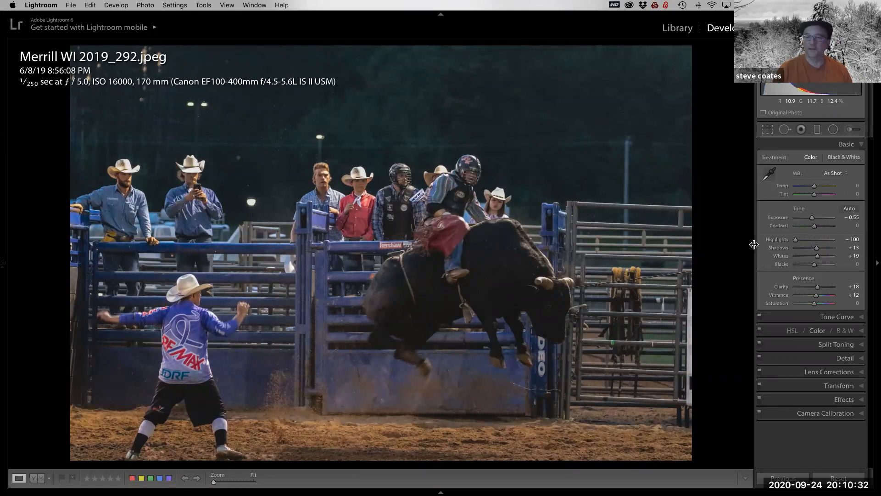
{"action": "left_click_drag", "start_coordinate": [795, 240], "coordinate": [795, 241]}
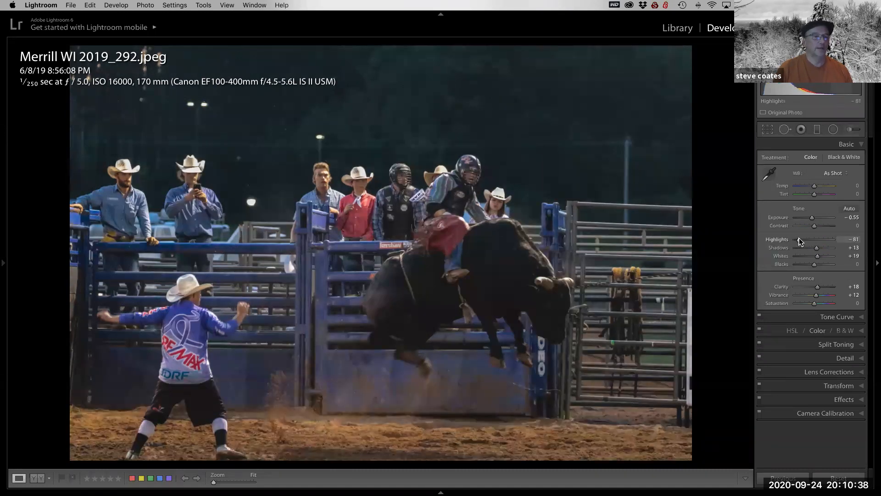
{"action": "left_click_drag", "start_coordinate": [800, 238], "coordinate": [800, 238]}
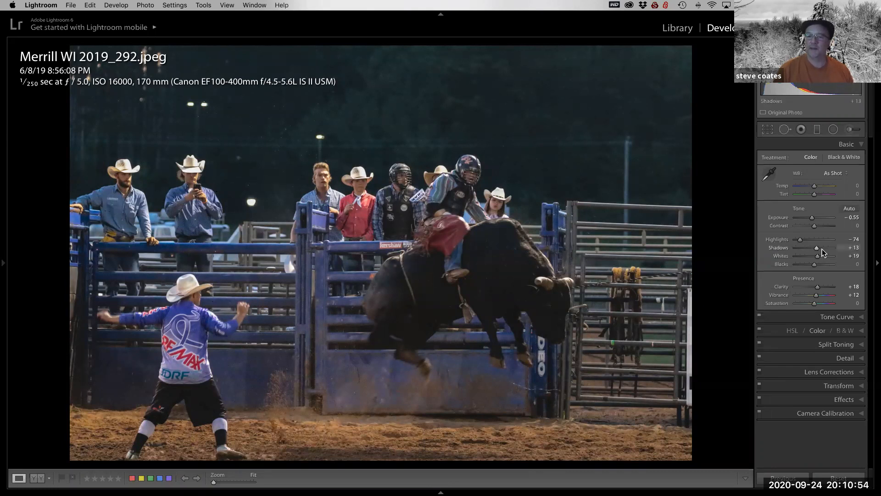
Raise the photo's shadows to +59.
{"action": "left_click_drag", "start_coordinate": [817, 248], "coordinate": [820, 248]}
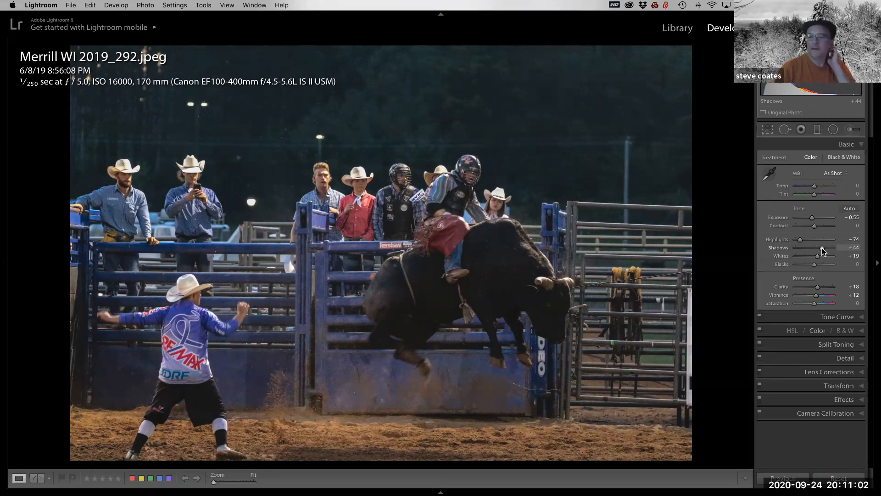
{"action": "left_click_drag", "start_coordinate": [822, 248], "coordinate": [825, 249]}
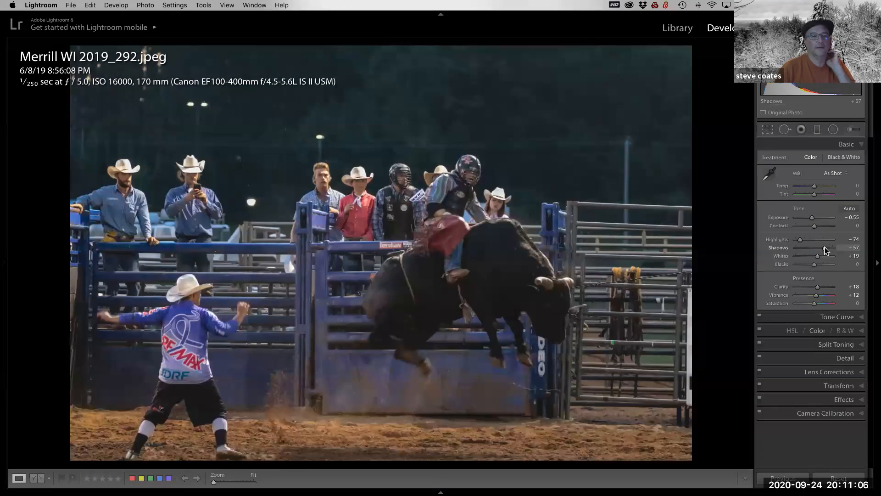
{"action": "left_click_drag", "start_coordinate": [825, 248], "coordinate": [825, 248]}
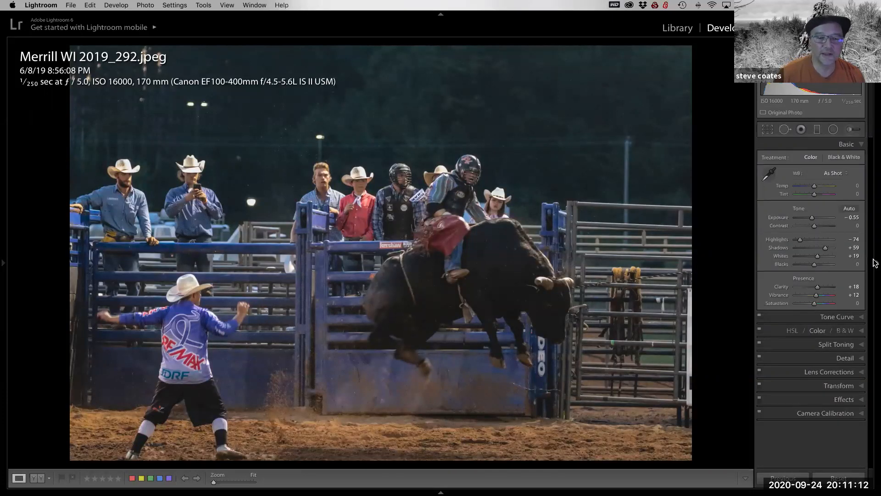
Start a new Adjustment Brush mask with its effect values reset and its shadows set to 57.
{"action": "left_click", "coordinate": [848, 129]}
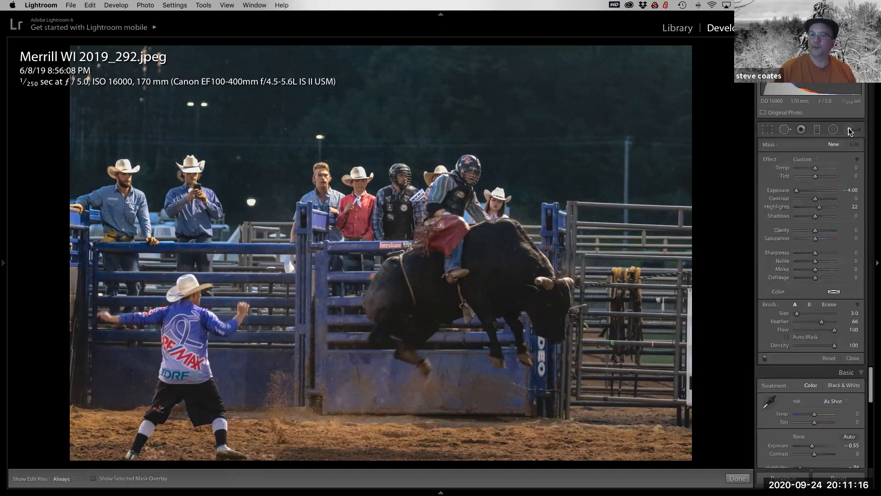
{"action": "double_click", "coordinate": [786, 161]}
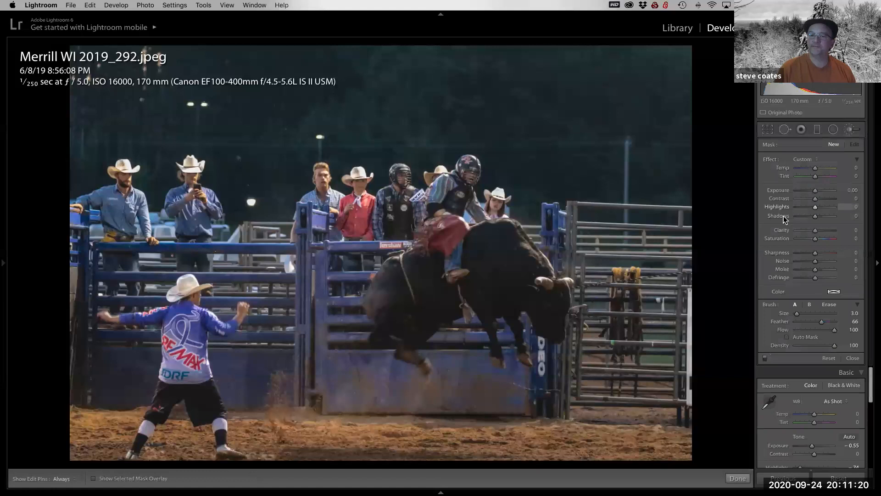
{"action": "left_click_drag", "start_coordinate": [827, 218], "coordinate": [828, 218]}
Paint the shadow-lifting mask over the bull's body and front legs, varying the brush size between 6.0 and 2.0.
{"action": "scroll", "coordinate": [402, 303], "scroll_direction": "up", "scroll_amount": 3}
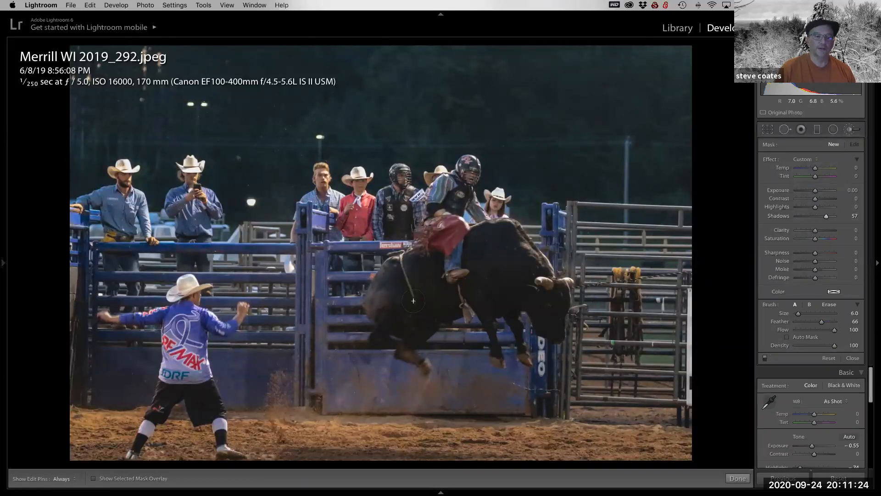
{"action": "key", "text": "h"}
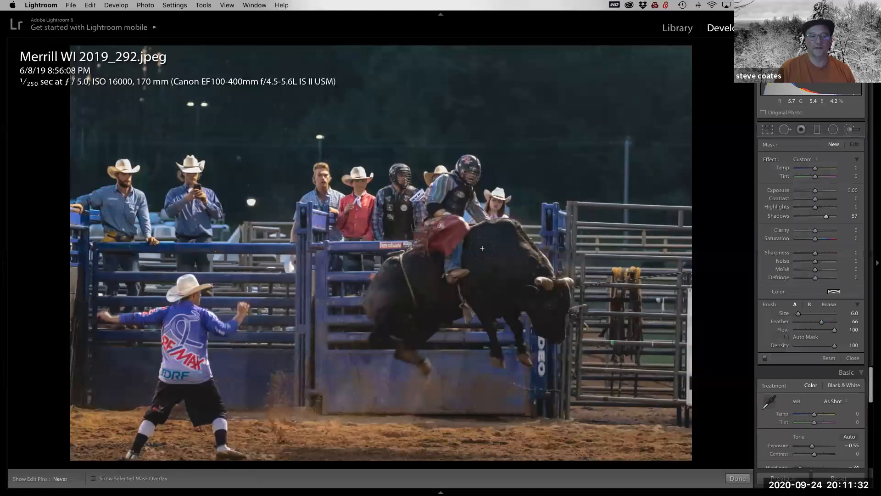
{"action": "left_click_drag", "start_coordinate": [480, 301], "coordinate": [483, 308]}
{"action": "scroll", "coordinate": [483, 308], "scroll_direction": "down", "scroll_amount": 5}
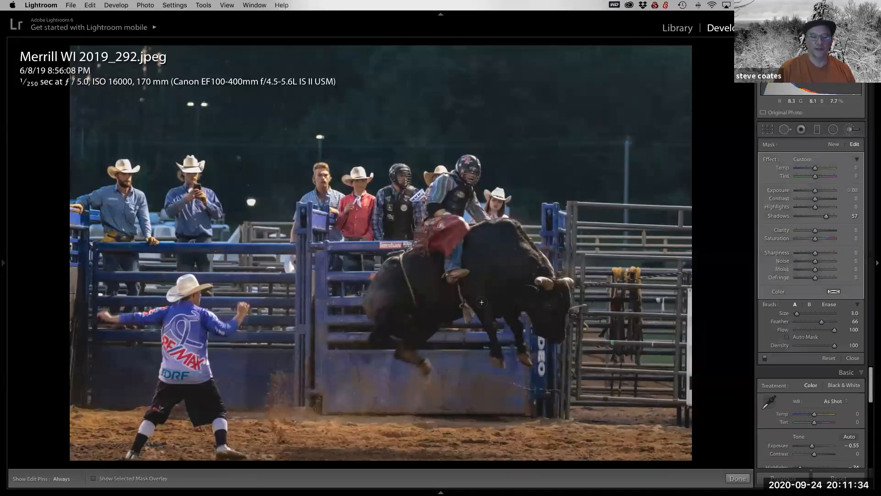
{"action": "scroll", "coordinate": [483, 305], "scroll_direction": "up", "scroll_amount": 4}
{"action": "scroll", "coordinate": [484, 299], "scroll_direction": "down", "scroll_amount": 3}
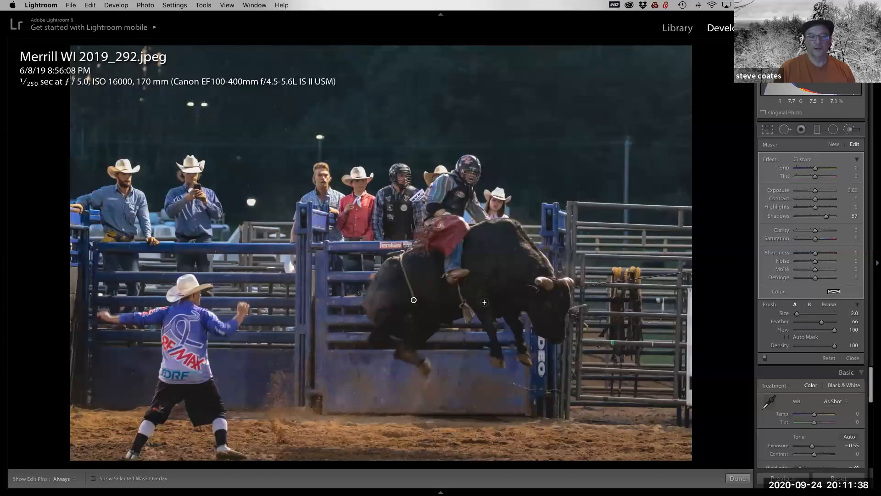
{"action": "scroll", "coordinate": [485, 303], "scroll_direction": "up", "scroll_amount": 1}
{"action": "key", "text": "h"}
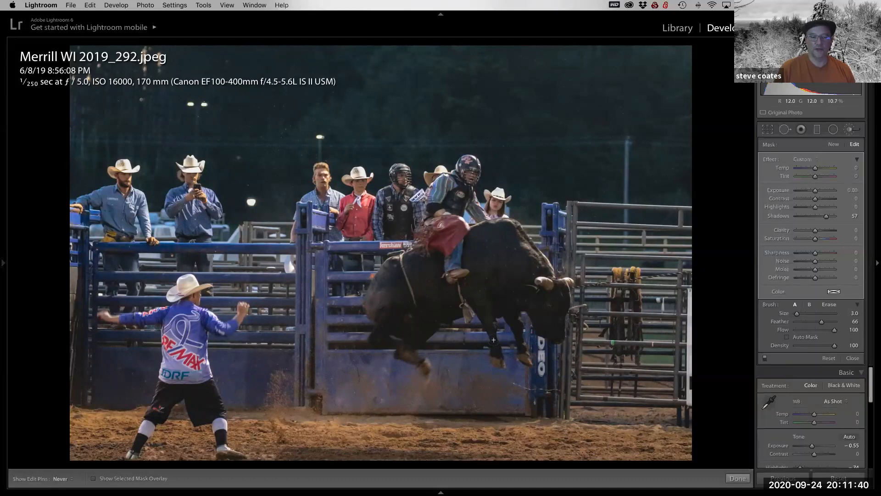
{"action": "key", "text": "h"}
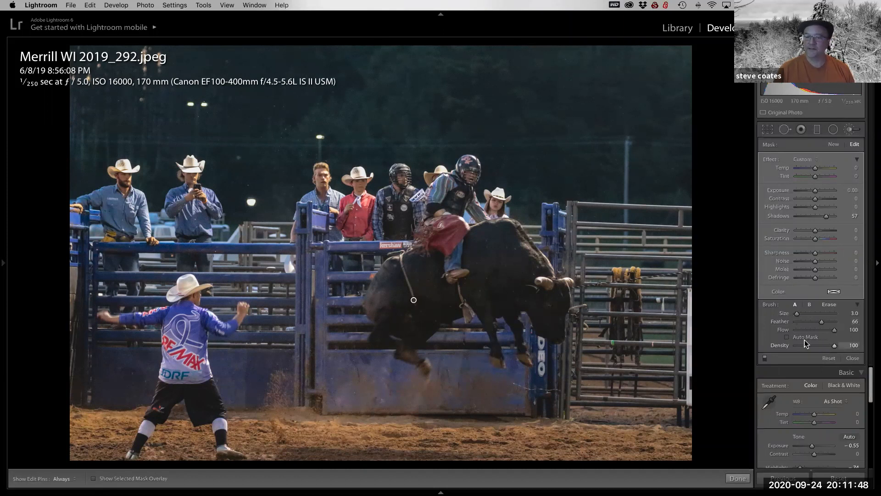
Paint more of the bull's hindquarters and belly into the mask, reducing the brush size to 2.0.
{"action": "left_click", "coordinate": [788, 338]}
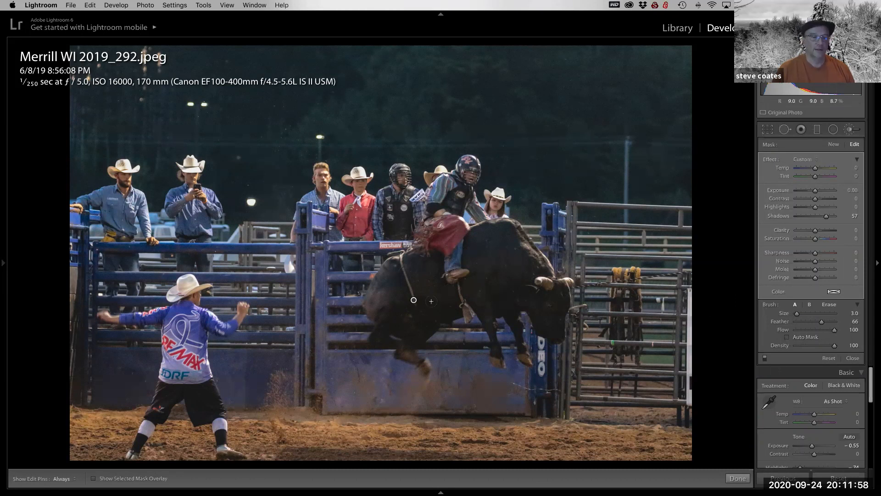
{"action": "key", "text": "h"}
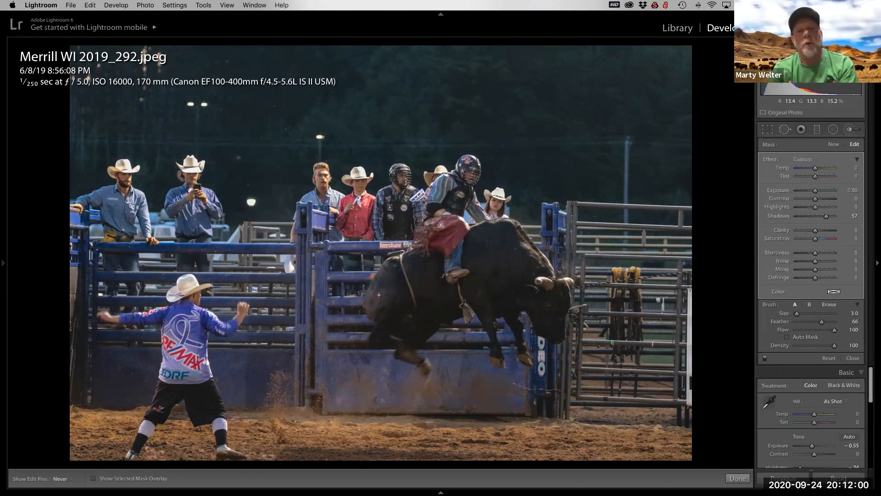
{"action": "key", "text": "bracketleft"}
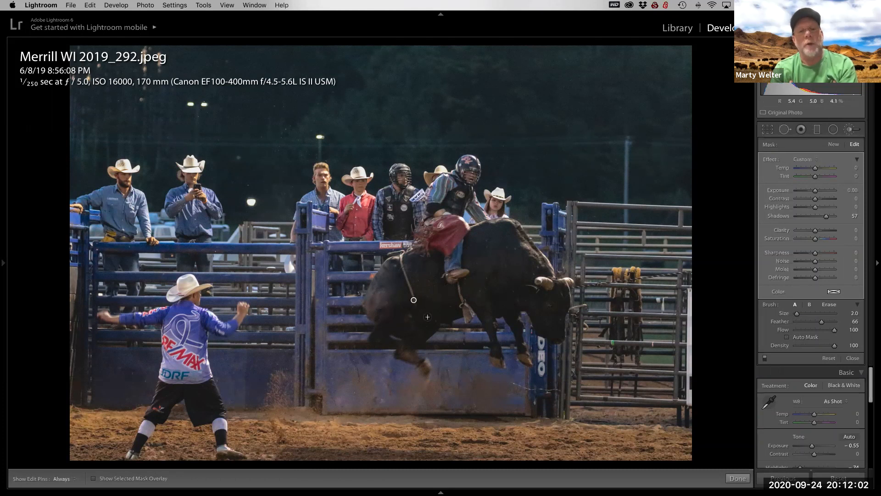
{"action": "key", "text": "h"}
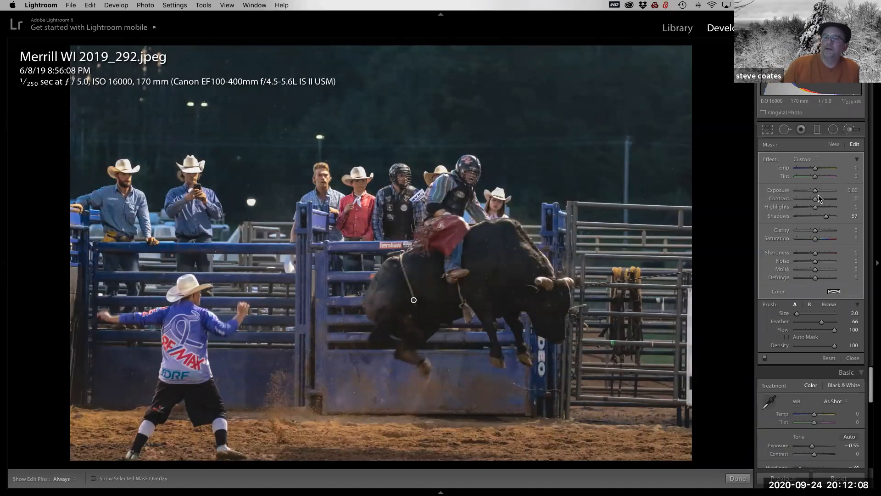
Try exposure 0.93, contrast -68 and temperature 75 on the bull's mask, and reset all three to zero.
{"action": "left_click_drag", "start_coordinate": [816, 193], "coordinate": [820, 192]}
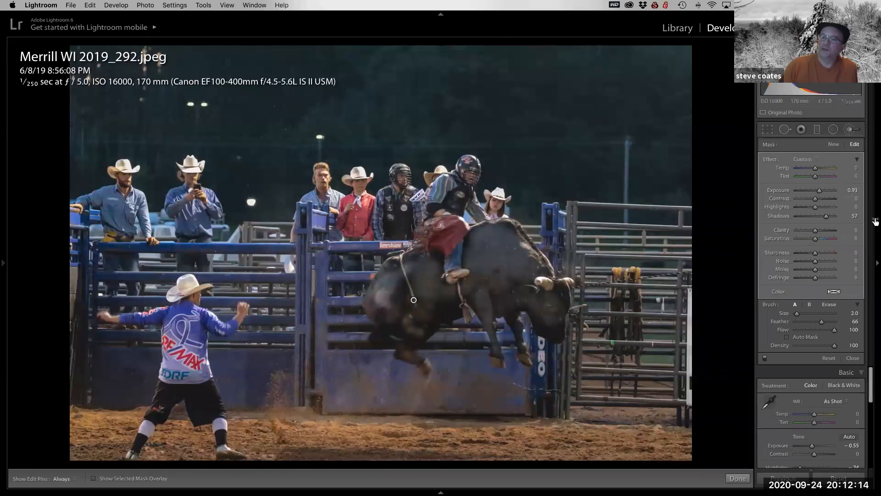
{"action": "left_click_drag", "start_coordinate": [815, 200], "coordinate": [822, 200]}
{"action": "left_click", "coordinate": [803, 201]}
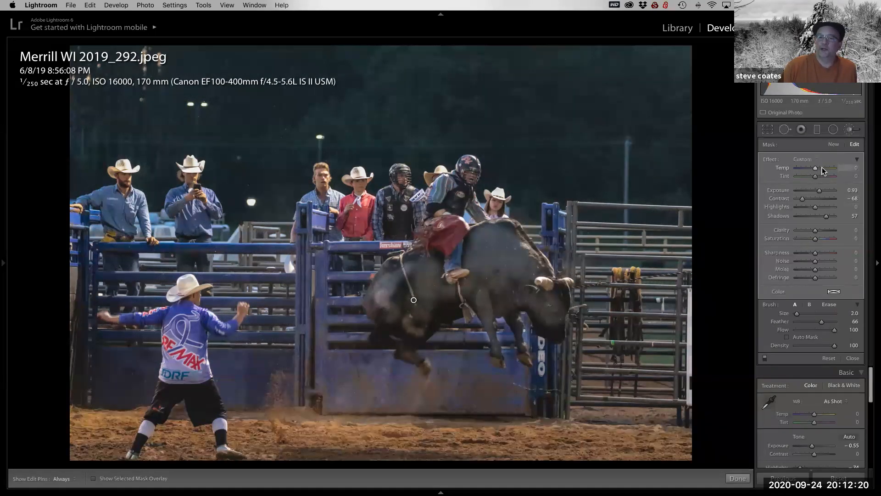
{"action": "left_click_drag", "start_coordinate": [831, 169], "coordinate": [832, 169]}
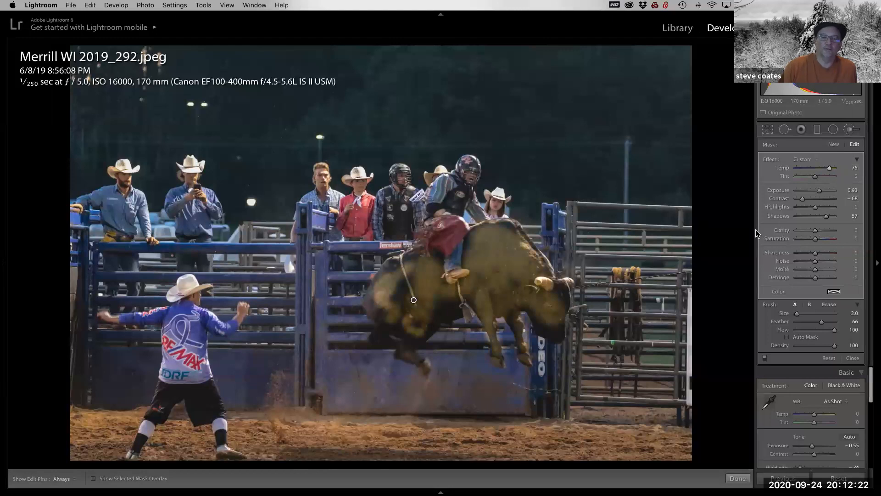
{"action": "double_click", "coordinate": [784, 168]}
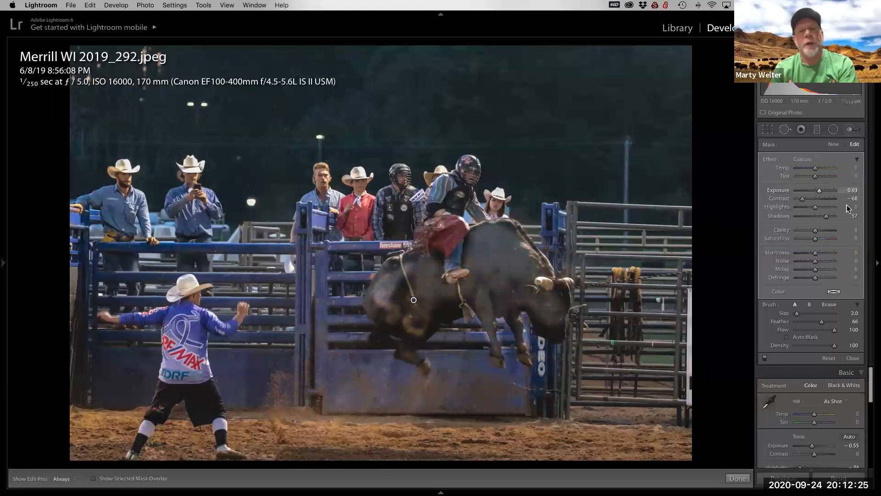
{"action": "double_click", "coordinate": [778, 191]}
{"action": "double_click", "coordinate": [784, 200]}
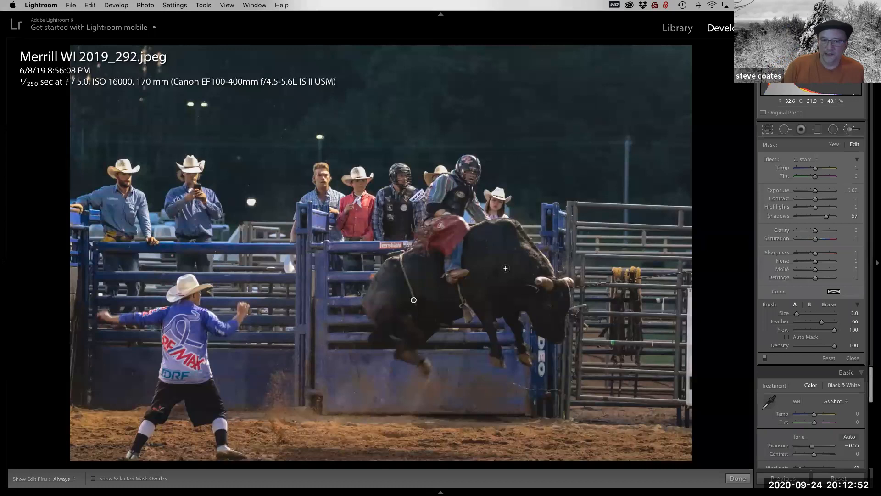
Extend the brush mask over the bull's shoulder and head, and set the mask's exposure to 0.39.
{"action": "key", "text": "h"}
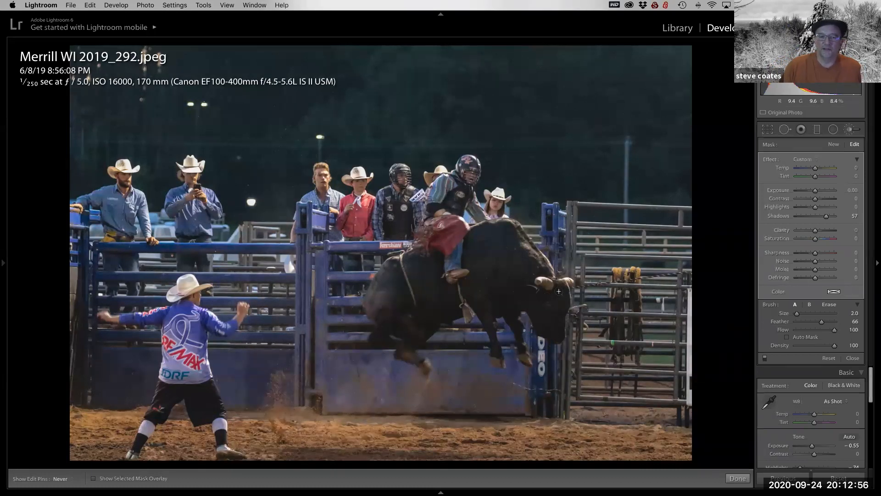
{"action": "key", "text": "h"}
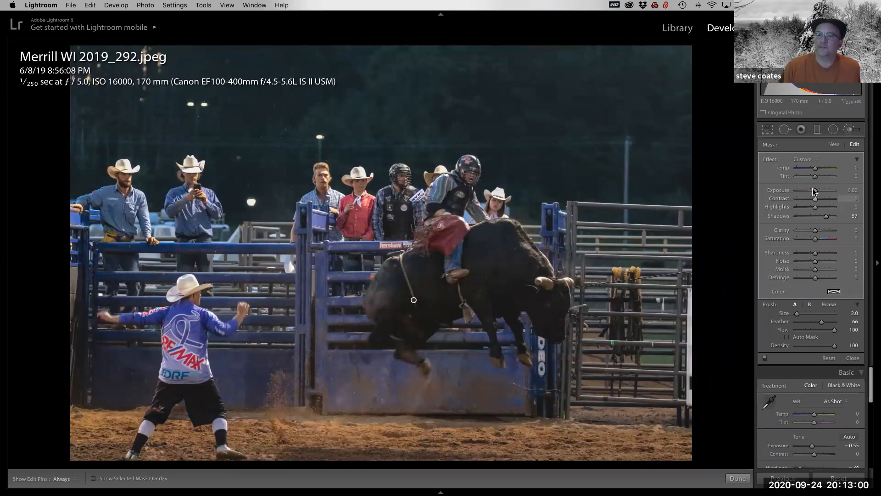
{"action": "left_click_drag", "start_coordinate": [817, 194], "coordinate": [820, 194]}
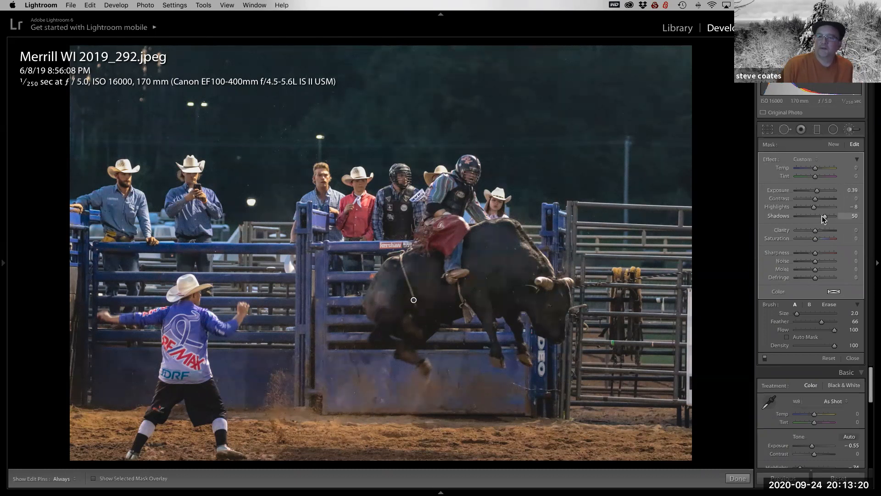
Set the shadows of the bull's brush mask to 41 and start a new mask.
{"action": "left_click_drag", "start_coordinate": [825, 217], "coordinate": [823, 217]}
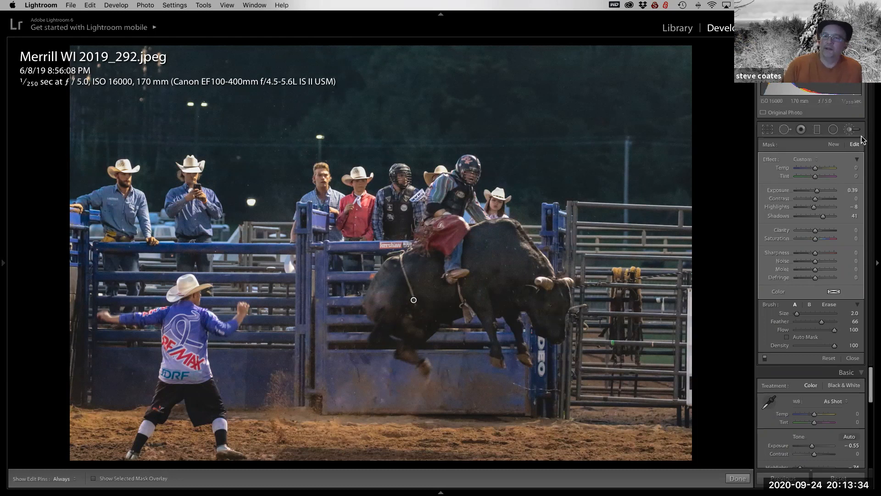
{"action": "left_click", "coordinate": [833, 145]}
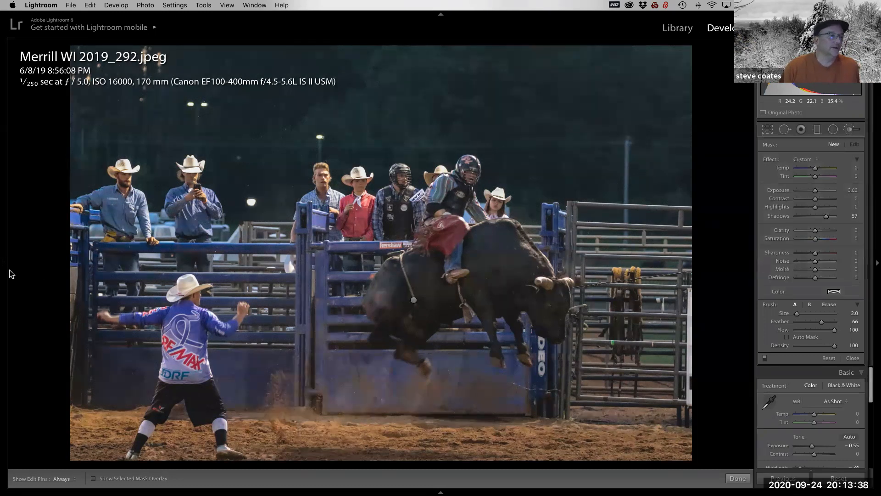
Examine the brushed bull at 1:1 magnification, including a closer look at its chest and front legs.
{"action": "mouse_move", "coordinate": [6, 271]}
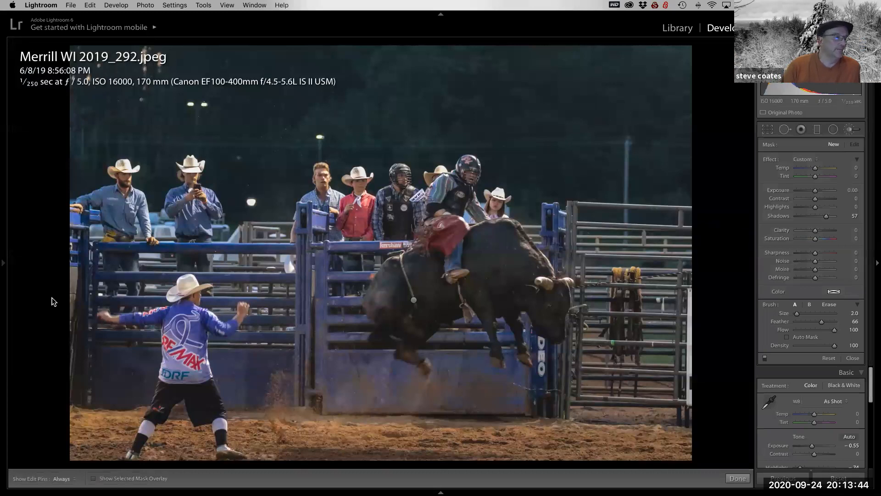
{"action": "left_click", "coordinate": [3, 266]}
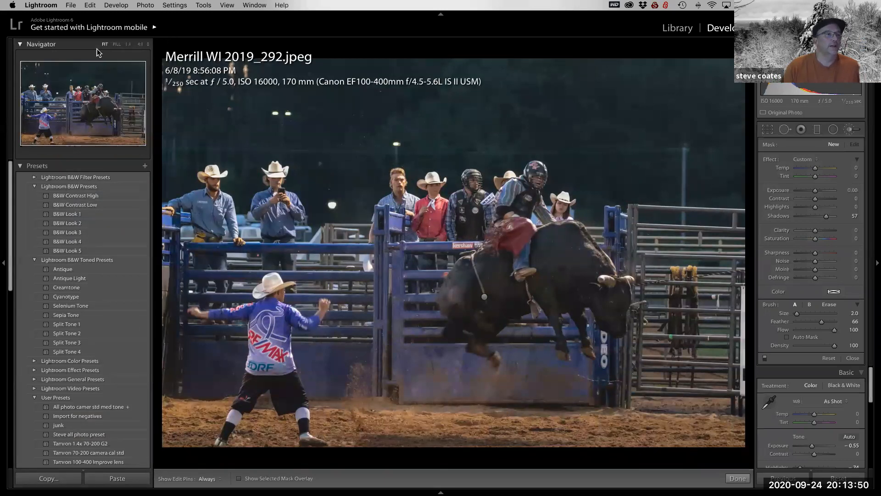
{"action": "left_click", "coordinate": [129, 45]}
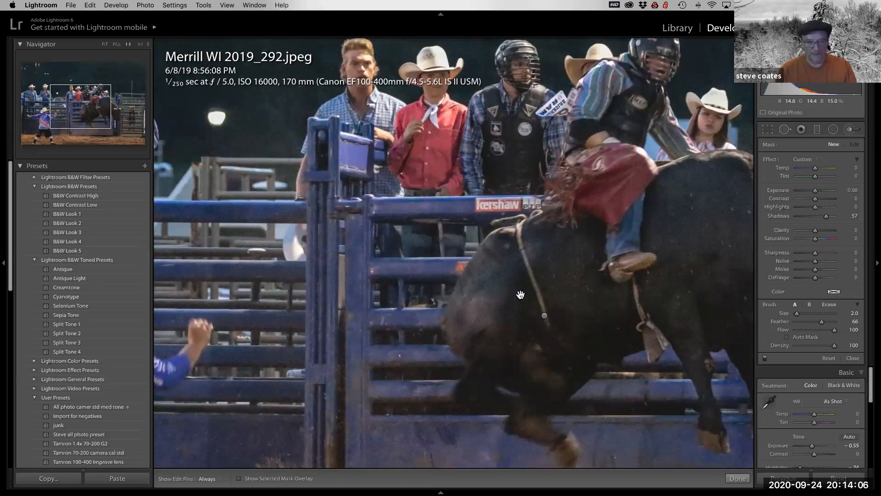
{"action": "left_click_drag", "start_coordinate": [493, 291], "coordinate": [232, 274]}
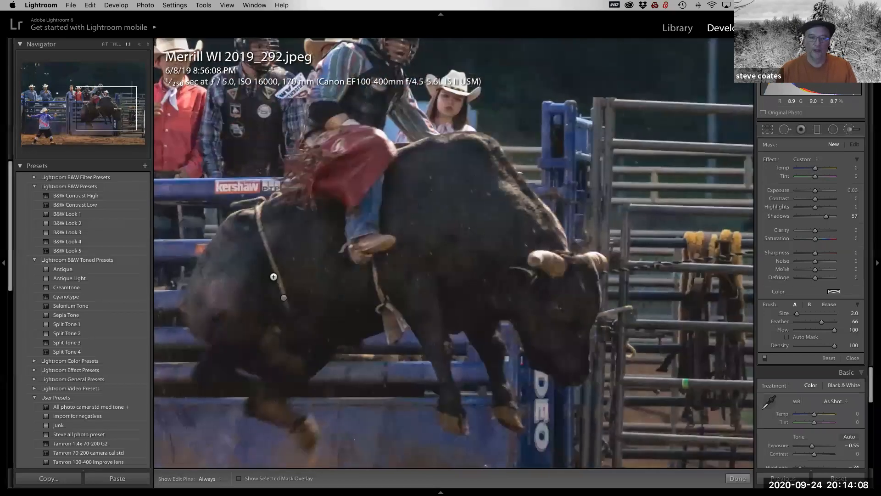
{"action": "left_click", "coordinate": [87, 115]}
{"action": "left_click_drag", "start_coordinate": [87, 116], "coordinate": [105, 114]}
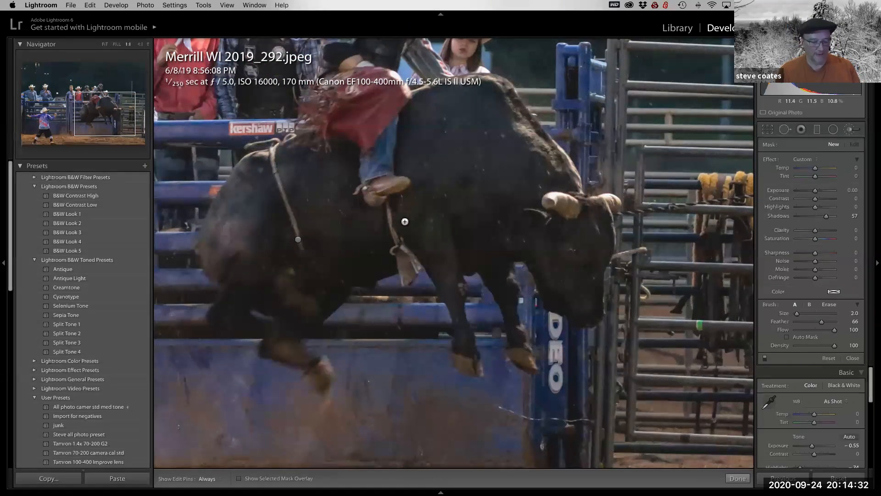
{"action": "left_click", "coordinate": [3, 266]}
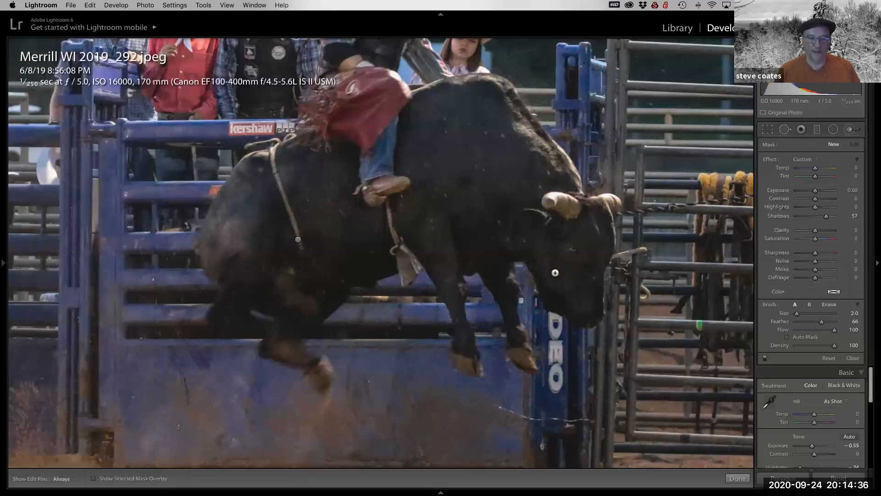
{"action": "left_click", "coordinate": [582, 268]}
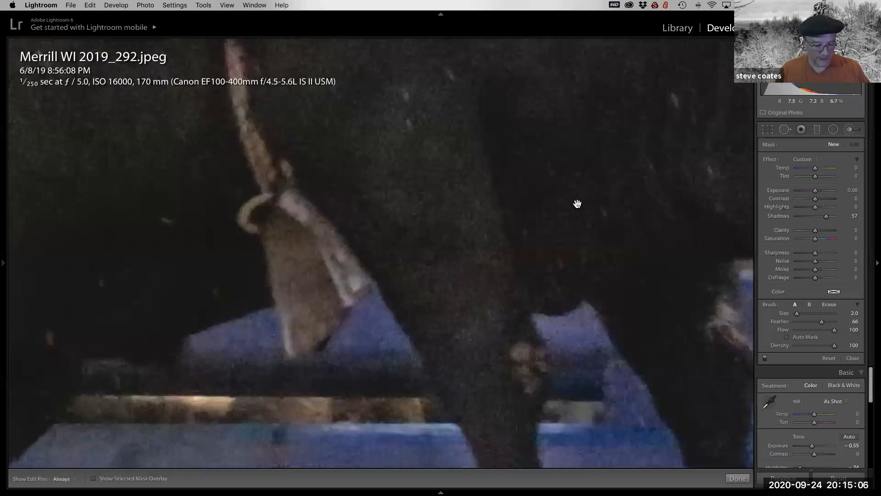
{"action": "key", "text": "super+minus"}
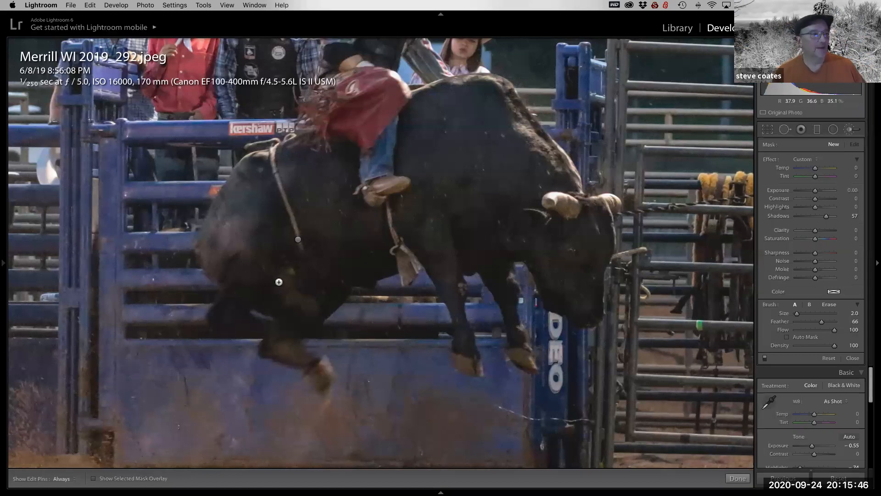
Look at the auto-hide options of the panel that holds the Navigator and Presets.
{"action": "mouse_move", "coordinate": [3, 265]}
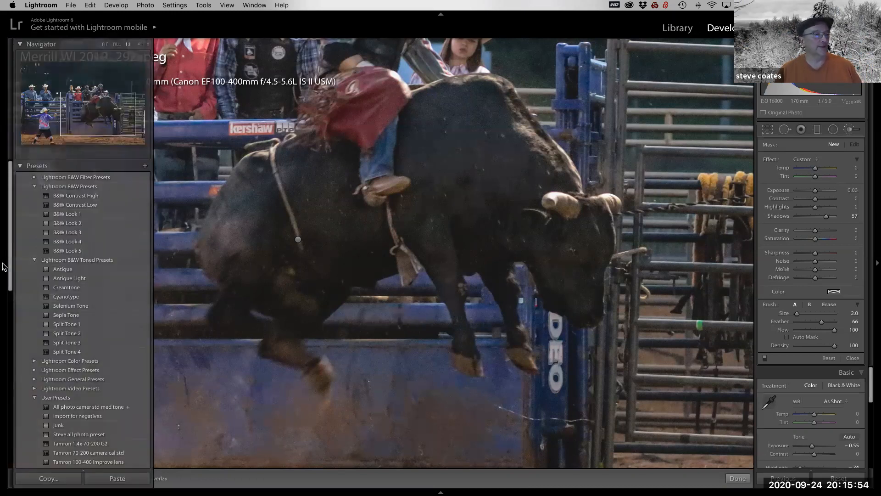
{"action": "right_click", "coordinate": [3, 266]}
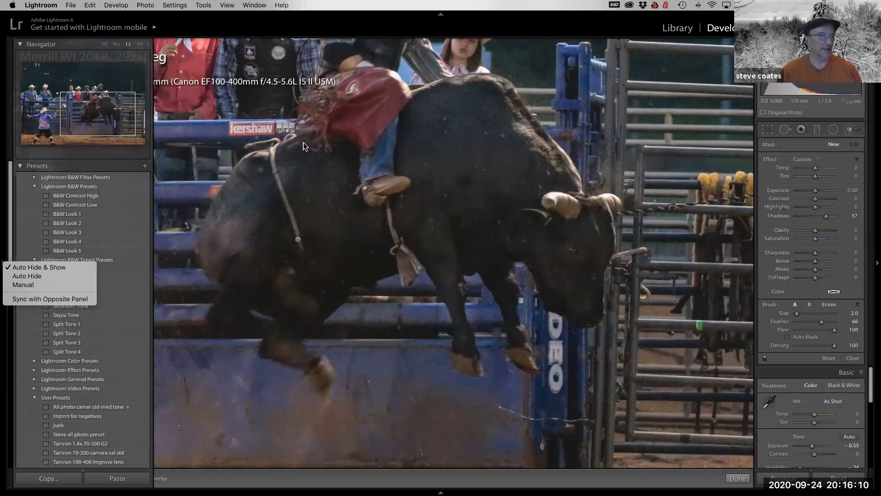
{"action": "left_click", "coordinate": [467, 310]}
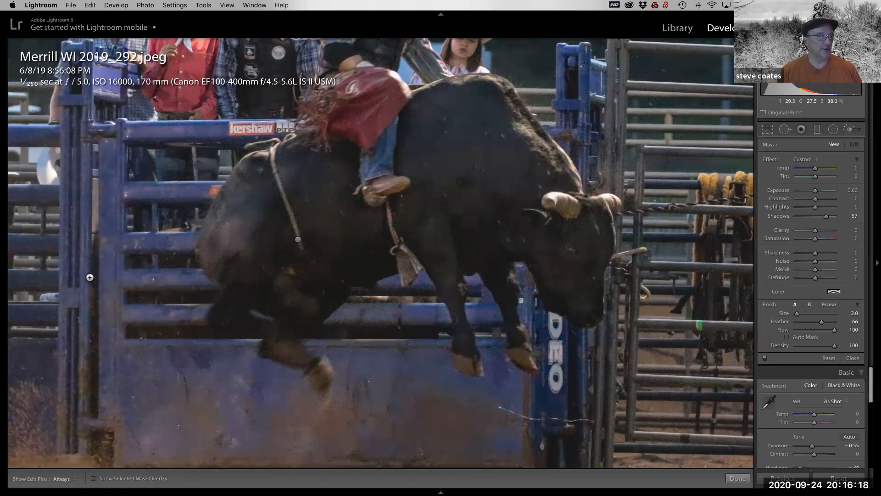
Magnify the bull's eye at 4:1 and set the new brush mask's highlights to 100.
{"action": "mouse_move", "coordinate": [5, 266]}
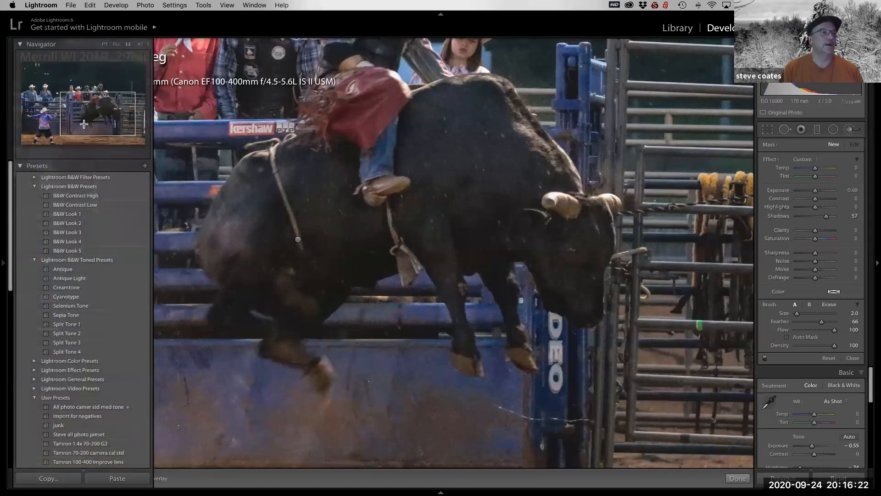
{"action": "left_click", "coordinate": [140, 45]}
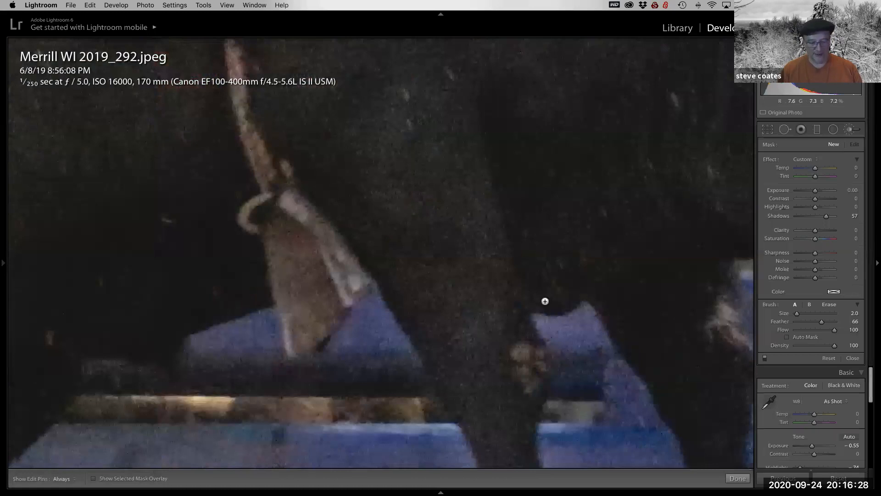
{"action": "left_click_drag", "start_coordinate": [525, 297], "coordinate": [77, 301]}
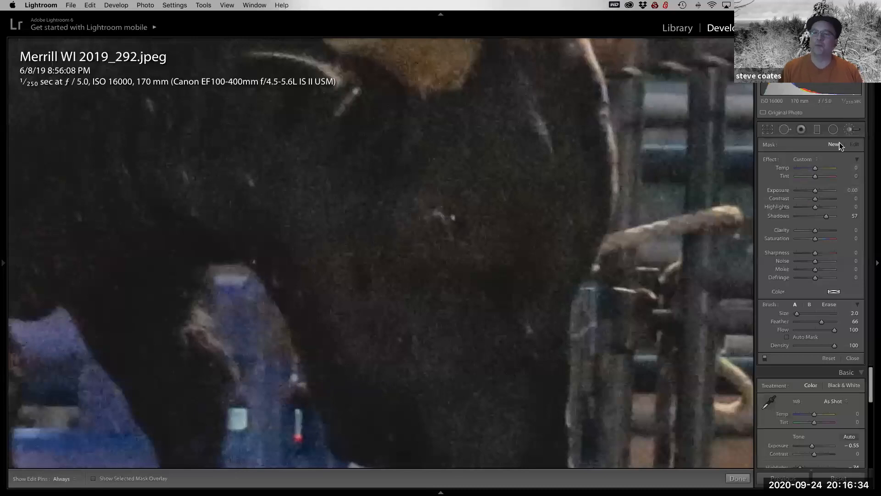
{"action": "left_click", "coordinate": [850, 131]}
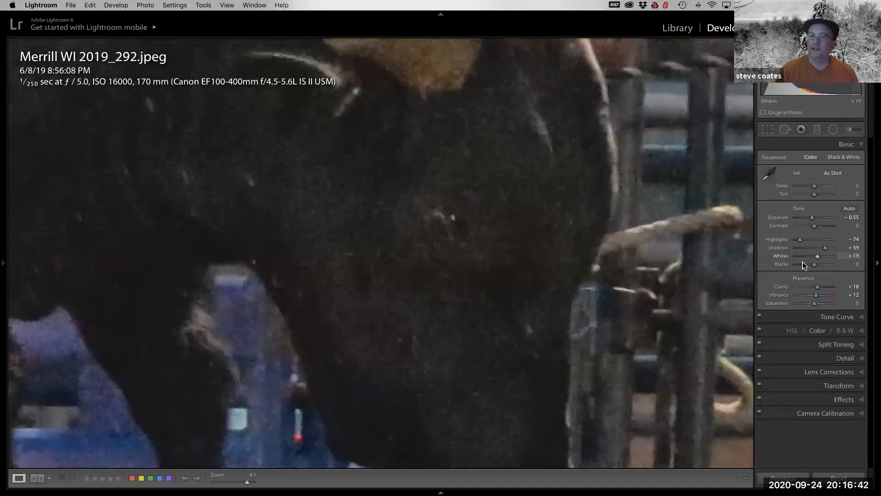
{"action": "left_click", "coordinate": [849, 130]}
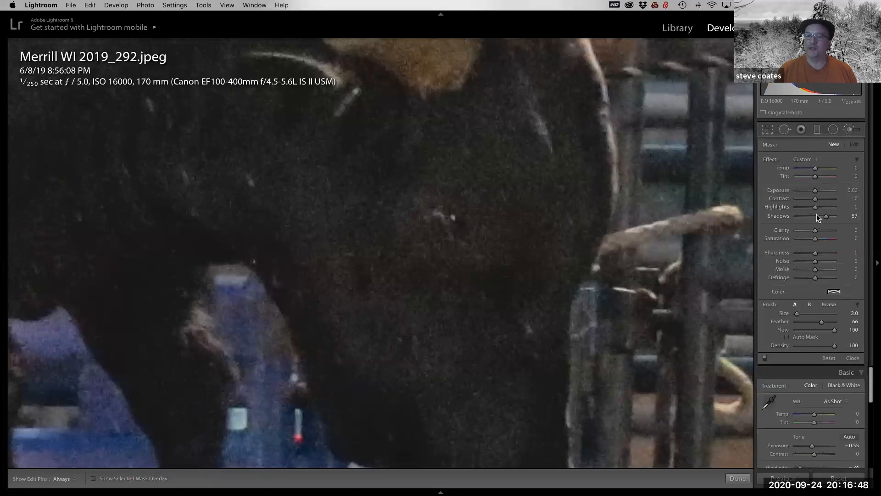
{"action": "left_click_drag", "start_coordinate": [816, 208], "coordinate": [835, 207]}
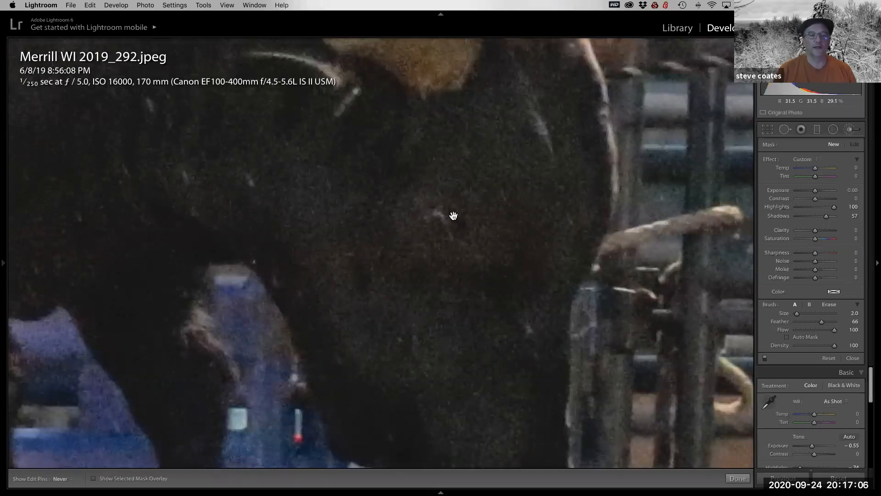
Try a single brush dab on the bull's eye and delete that adjustment.
{"action": "left_click", "coordinate": [453, 216]}
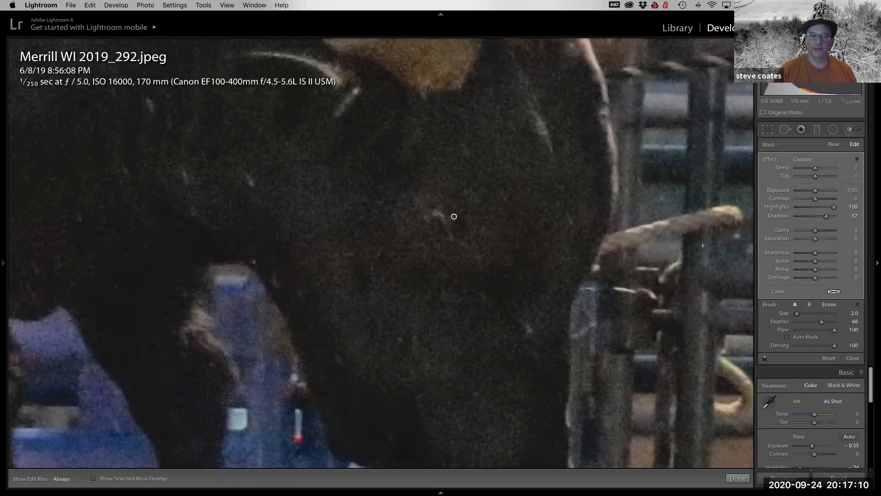
{"action": "left_click", "coordinate": [849, 130]}
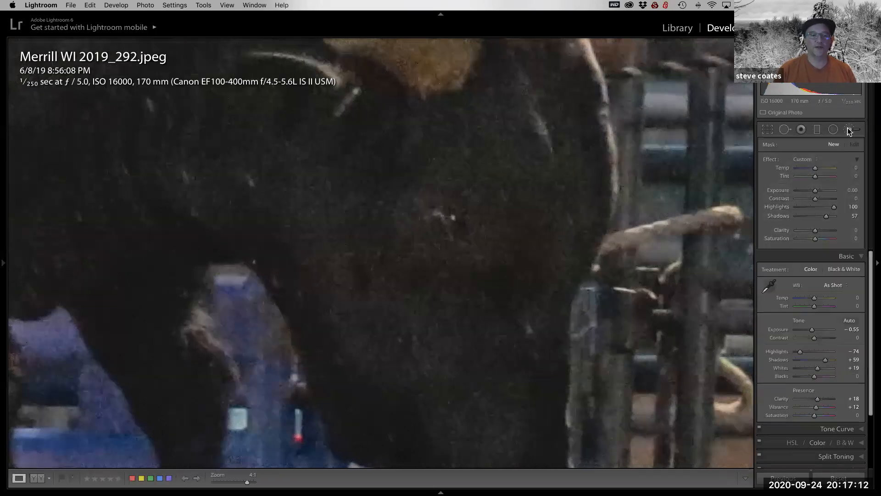
{"action": "left_click", "coordinate": [849, 130]}
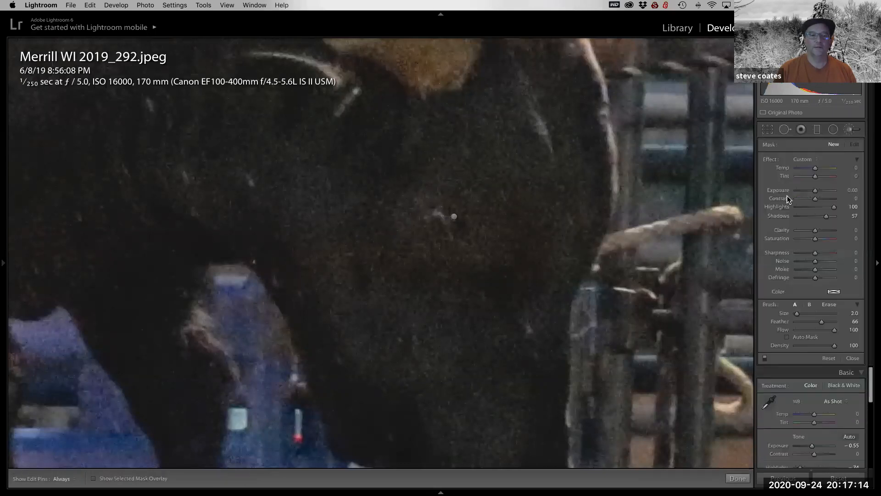
{"action": "left_click", "coordinate": [454, 217]}
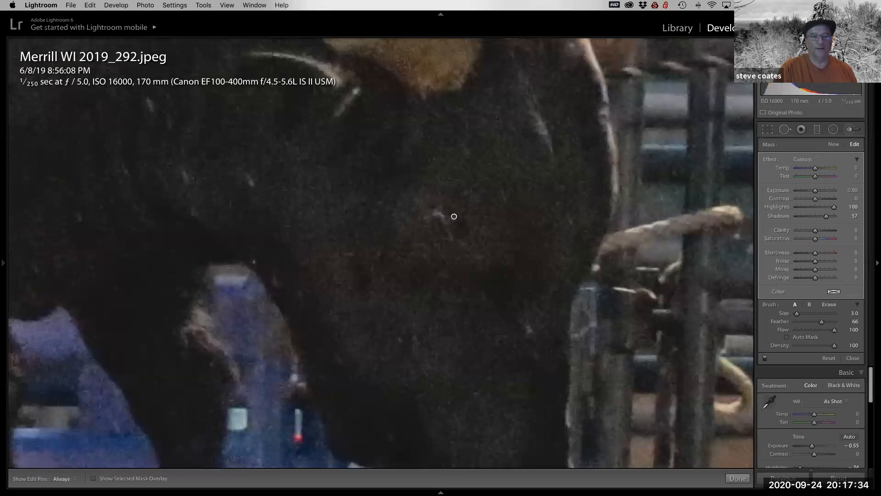
{"action": "key", "text": "Delete"}
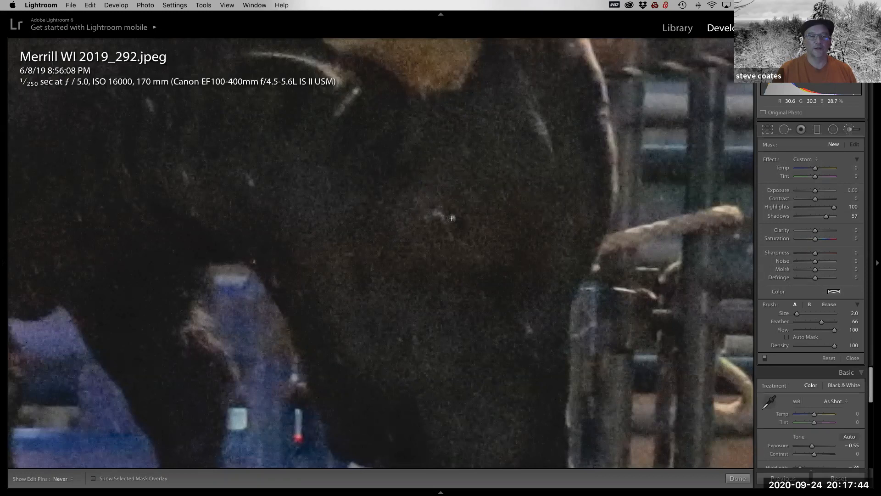
Brighten the bull's eye with one brush dab and compare the photo with brush adjustments off and on.
{"action": "left_click", "coordinate": [452, 218]}
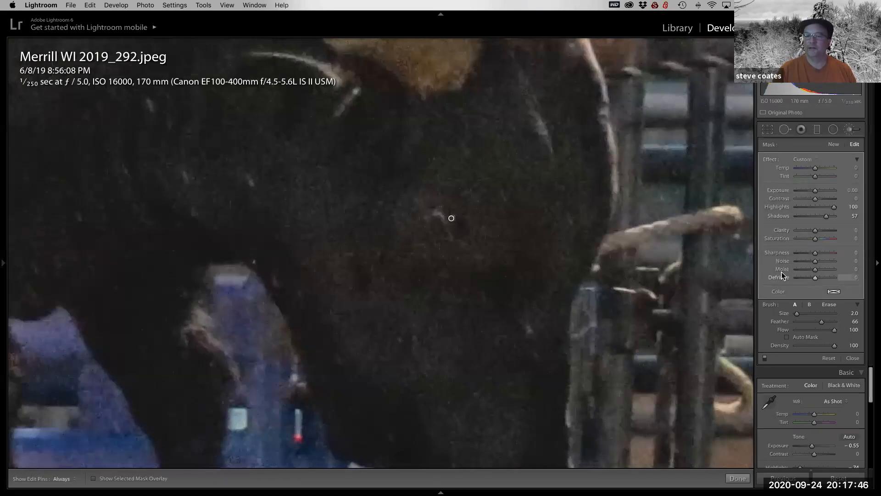
{"action": "left_click", "coordinate": [851, 130]}
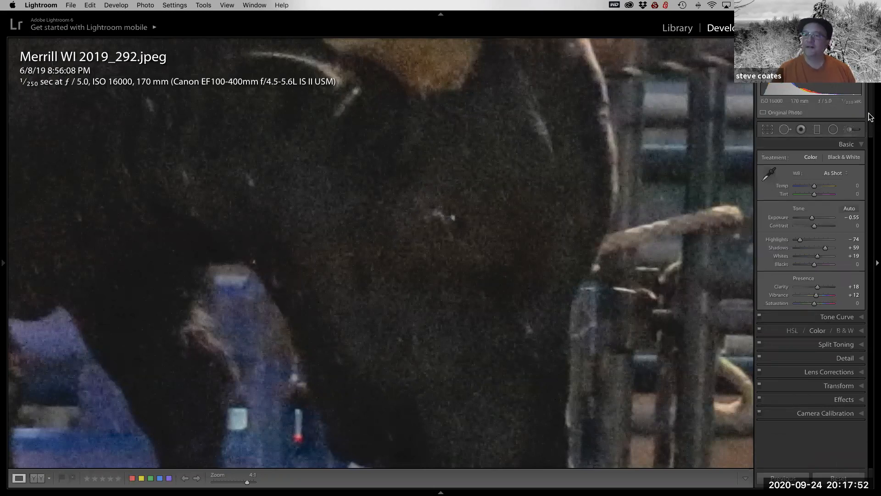
{"action": "left_click", "coordinate": [846, 132]}
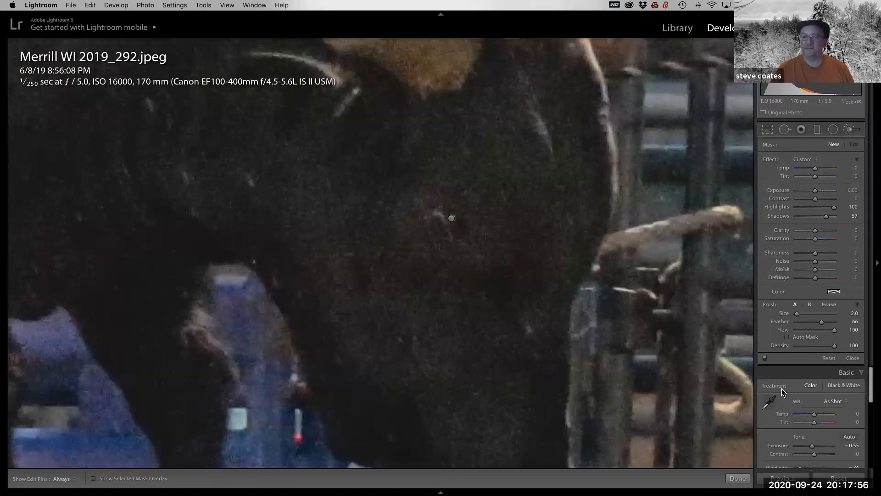
{"action": "left_click", "coordinate": [765, 360]}
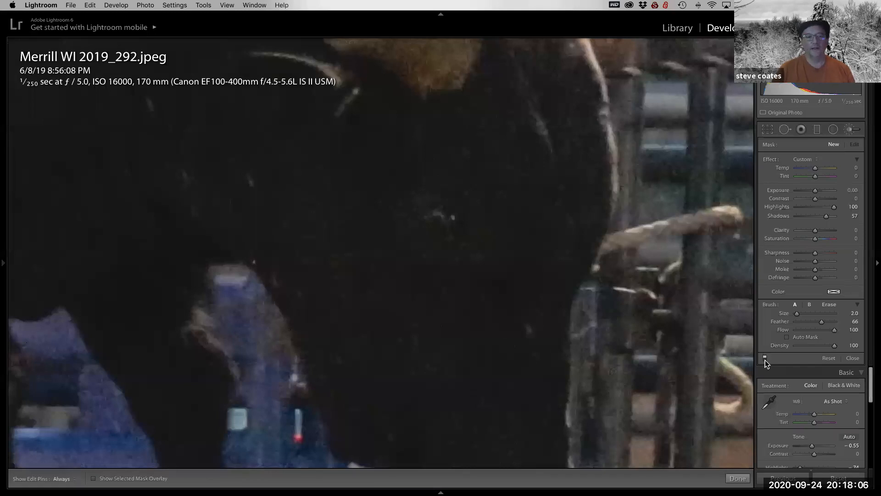
{"action": "left_click", "coordinate": [764, 359]}
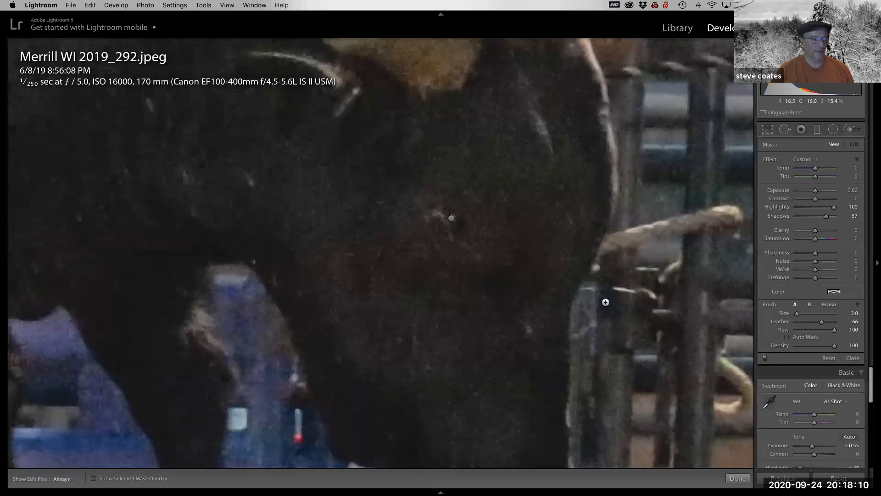
Close the Adjustment Brush and return to viewing the whole photo.
{"action": "left_click", "coordinate": [849, 130]}
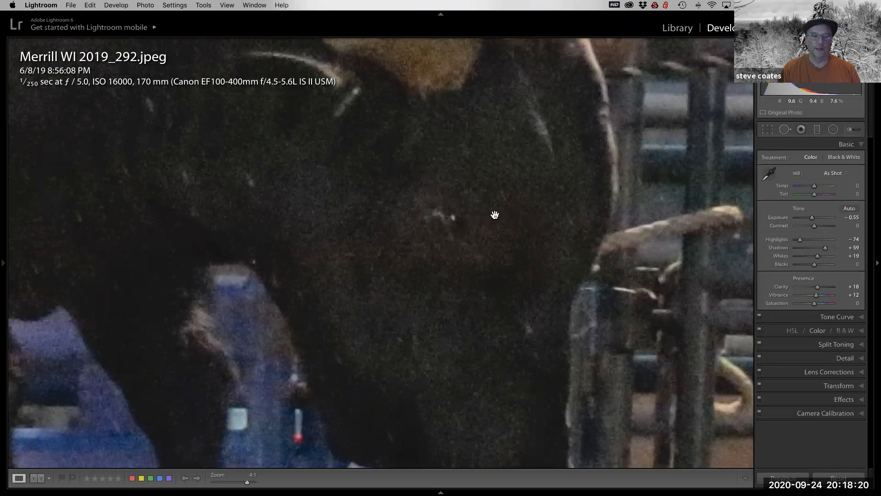
{"action": "mouse_move", "coordinate": [498, 221]}
{"action": "left_mouse_down"}
{"action": "mouse_move", "coordinate": [635, 240]}
{"action": "mouse_move", "coordinate": [506, 226]}
{"action": "left_mouse_up"}
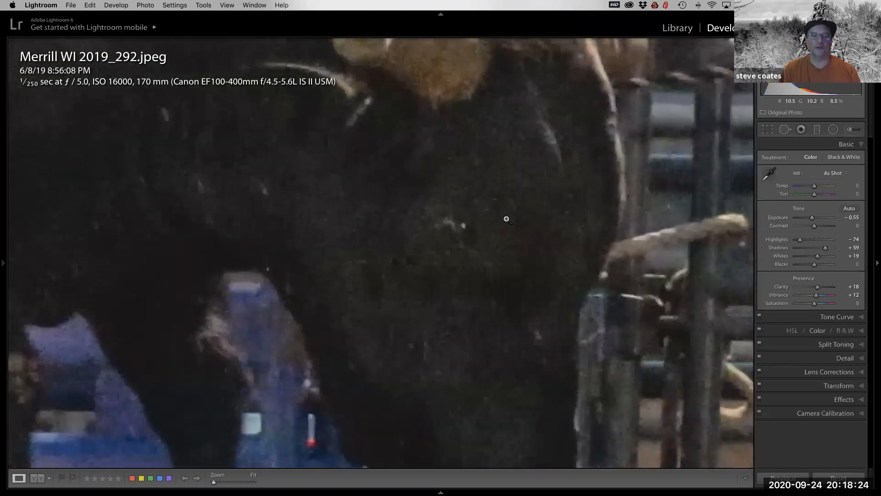
{"action": "left_click", "coordinate": [506, 219]}
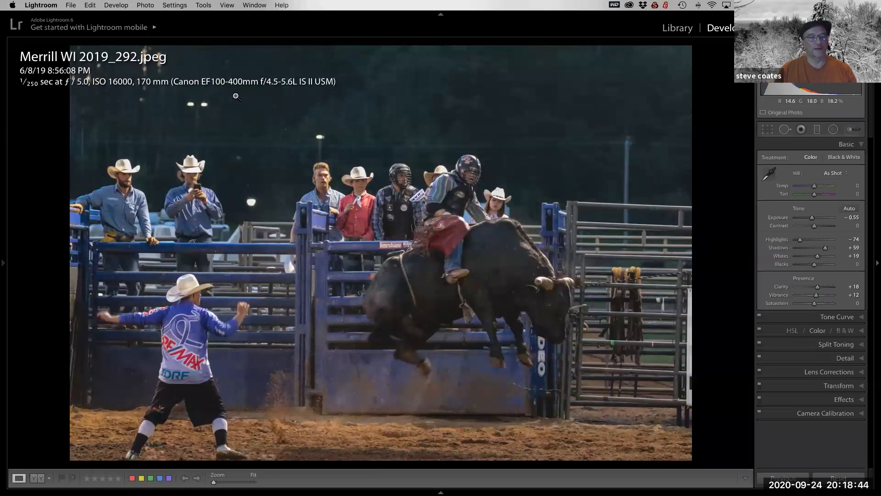
Activate Spot Removal in Heal mode with brush size 76 and feather 50.
{"action": "left_click", "coordinate": [787, 130]}
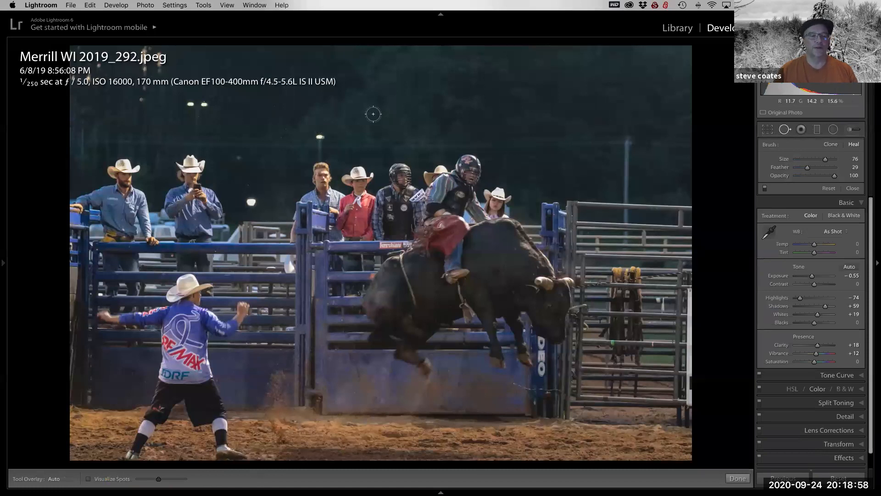
{"action": "scroll", "coordinate": [371, 131], "scroll_direction": "up", "scroll_amount": 1}
{"action": "scroll", "coordinate": [395, 158], "scroll_direction": "up", "scroll_amount": 6}
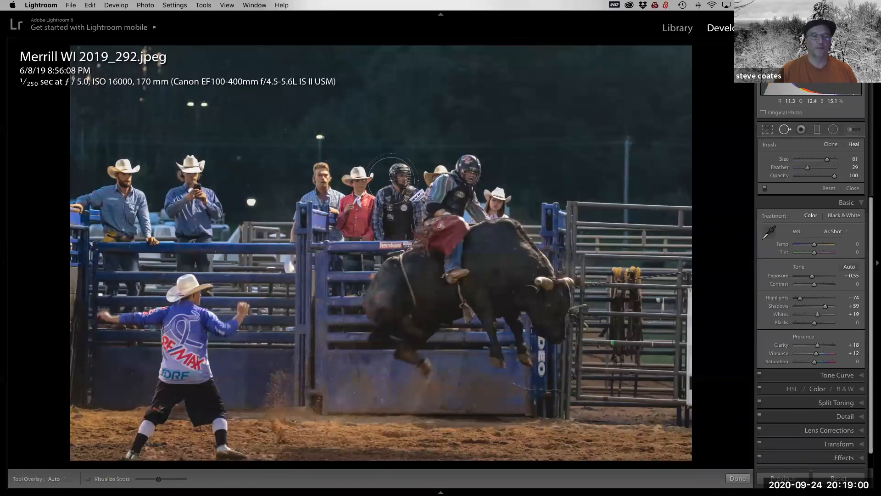
{"action": "scroll", "coordinate": [414, 147], "scroll_direction": "up", "scroll_amount": 4}
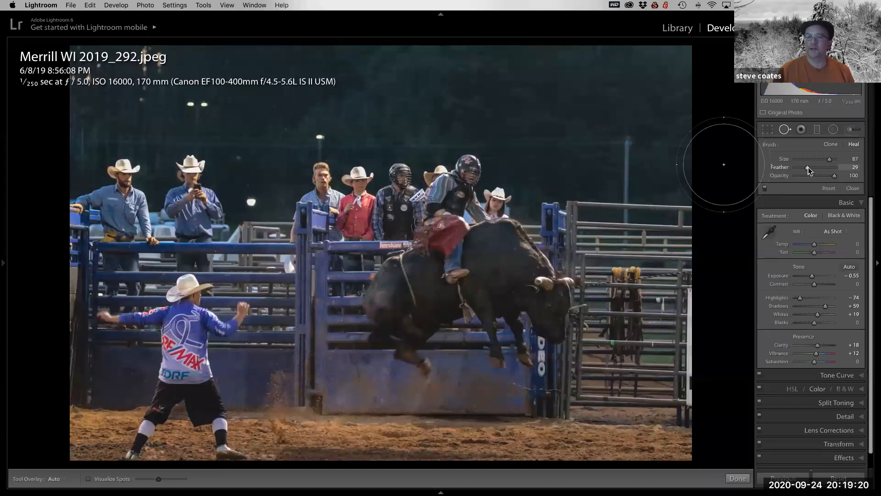
{"action": "left_click_drag", "start_coordinate": [808, 167], "coordinate": [816, 167]}
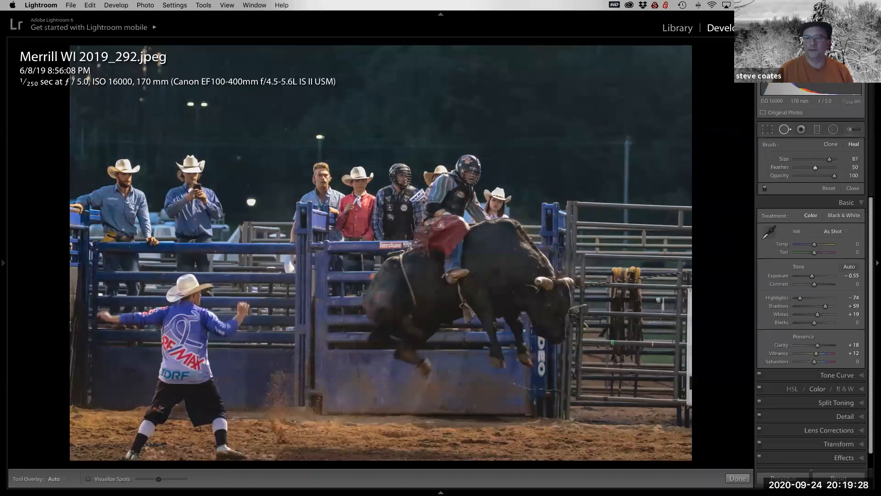
{"action": "scroll", "coordinate": [314, 136], "scroll_direction": "down", "scroll_amount": 6}
{"action": "scroll", "coordinate": [320, 137], "scroll_direction": "down", "scroll_amount": 1}
{"action": "scroll", "coordinate": [320, 137], "scroll_direction": "down", "scroll_amount": 3}
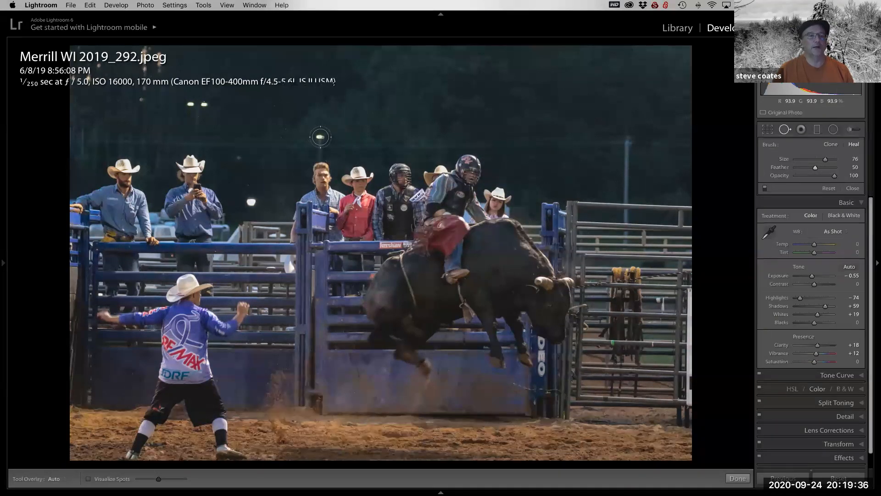
Heal the light above the spectators, the light beside the phone-holding cowboy, and the right-hand light of the pair in the dark background.
{"action": "left_click", "coordinate": [320, 137]}
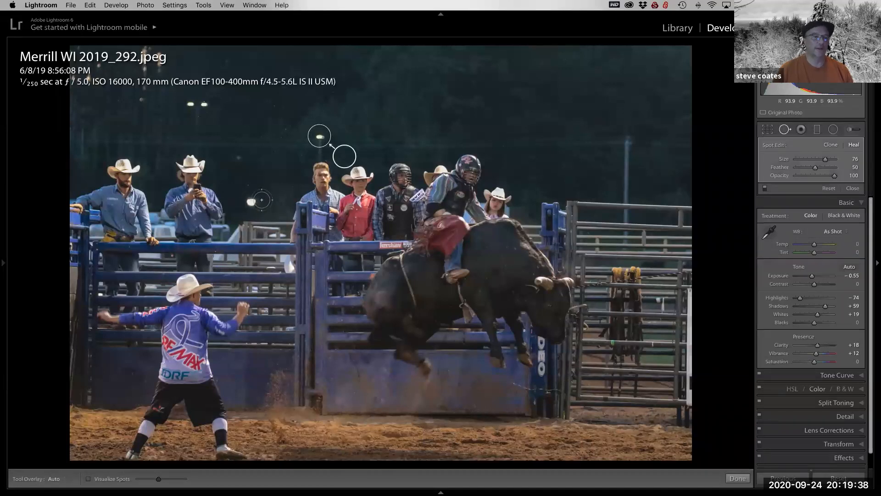
{"action": "left_click", "coordinate": [250, 202]}
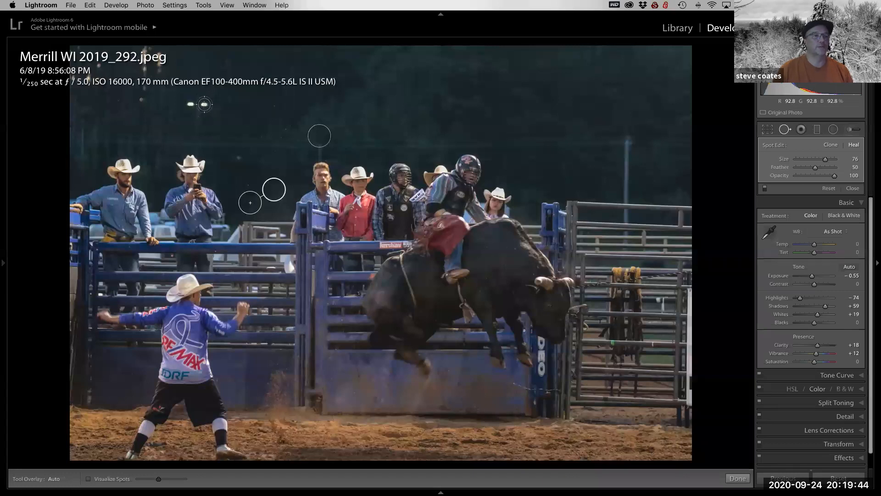
{"action": "left_click", "coordinate": [205, 105]}
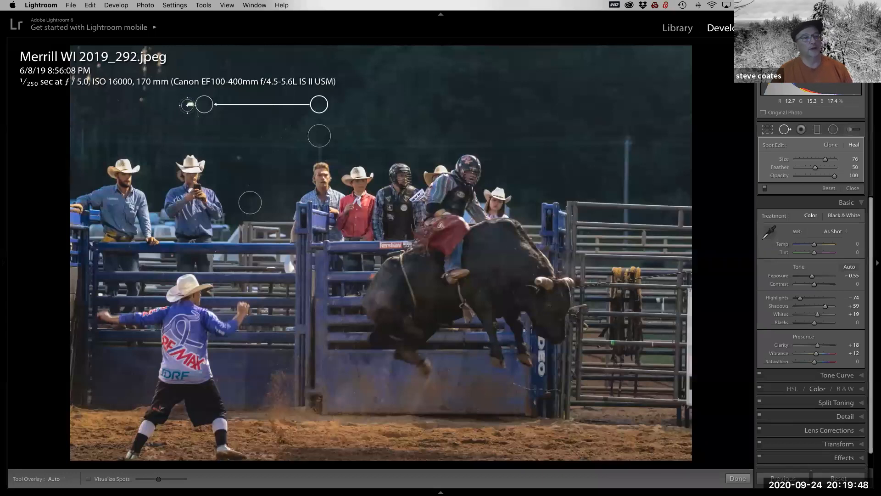
Try healing the remaining light of the pair with an enlarged spot, and delete that spot.
{"action": "left_click", "coordinate": [189, 104]}
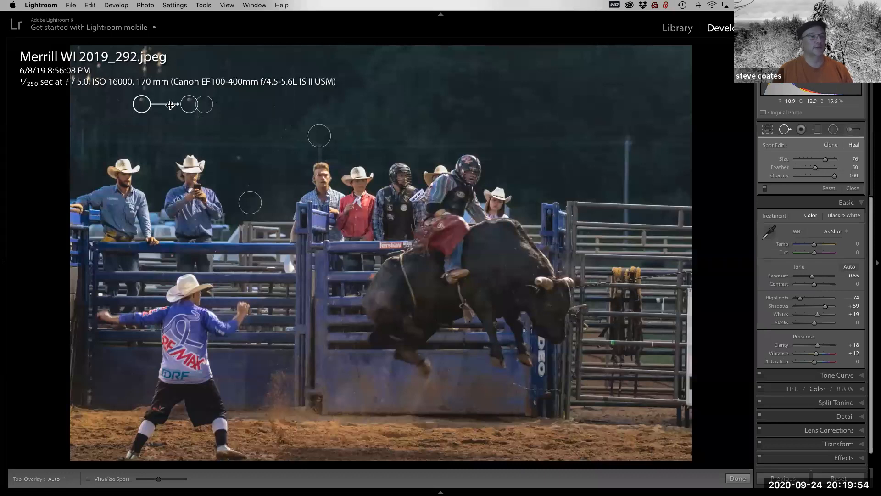
{"action": "left_click_drag", "start_coordinate": [148, 111], "coordinate": [160, 119]}
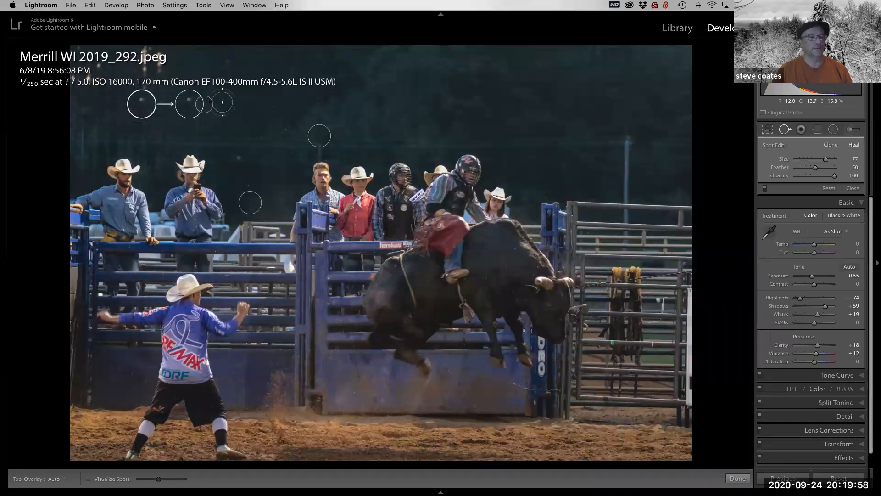
{"action": "key", "text": "Delete"}
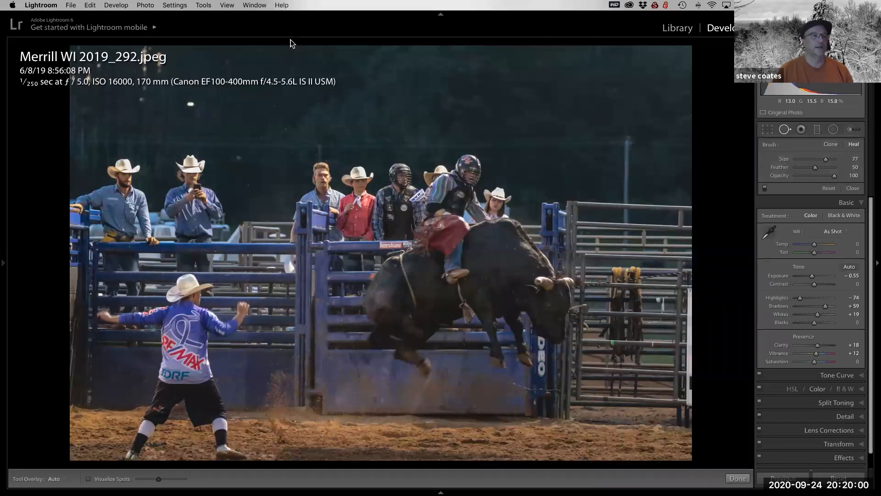
Heal the remaining background light with a size 76 spot and close Spot Removal.
{"action": "scroll", "coordinate": [187, 104], "scroll_direction": "down", "scroll_amount": 1}
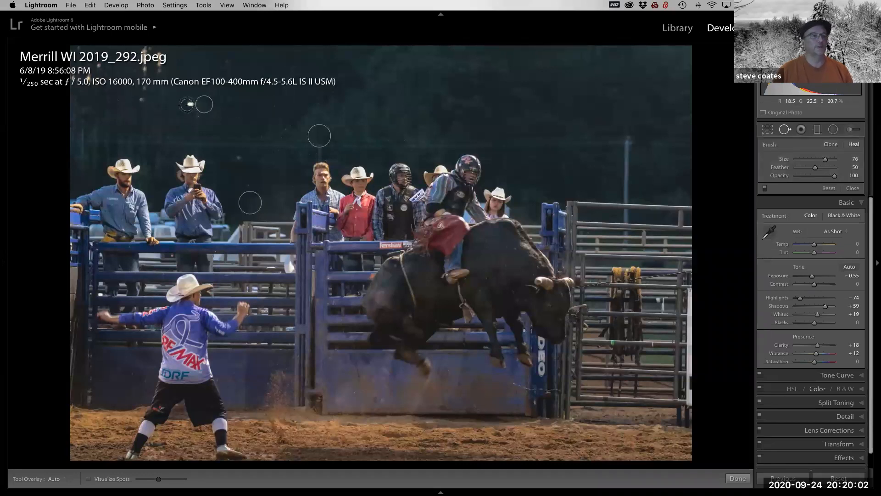
{"action": "left_click", "coordinate": [190, 104]}
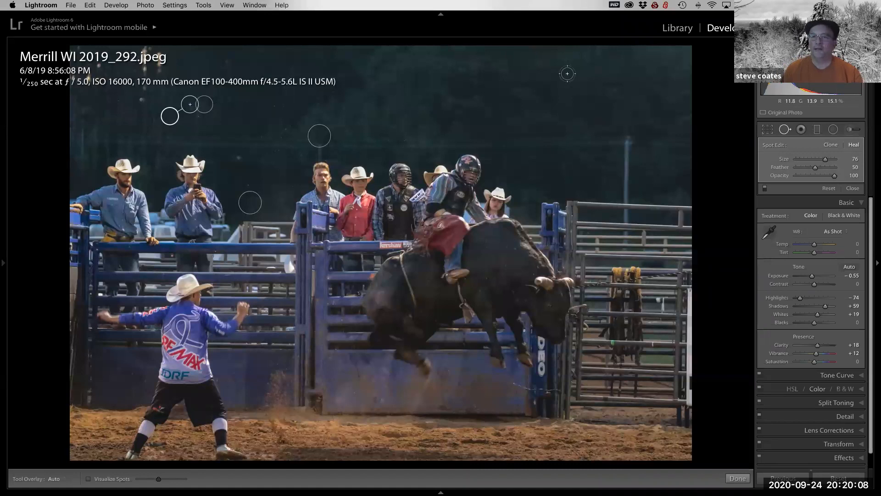
{"action": "left_click", "coordinate": [785, 130]}
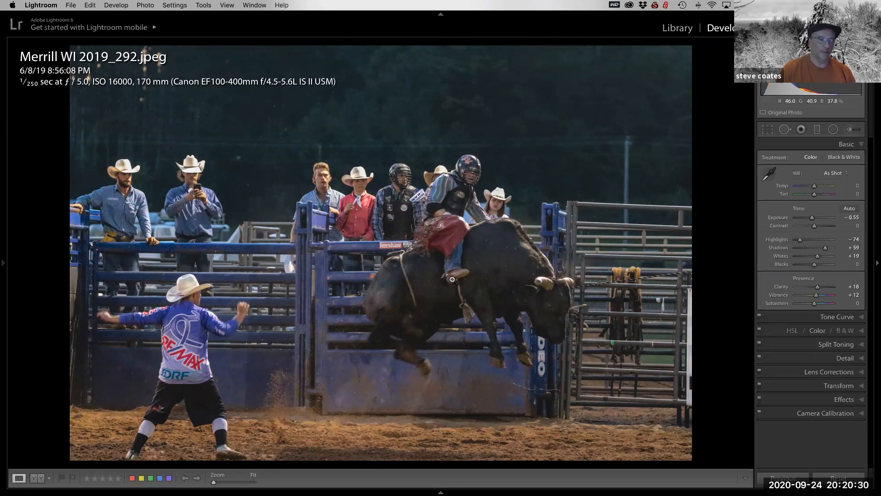
Try sampling the bullfighter's white sock as the white balance neutral, and undo it.
{"action": "left_click", "coordinate": [769, 174]}
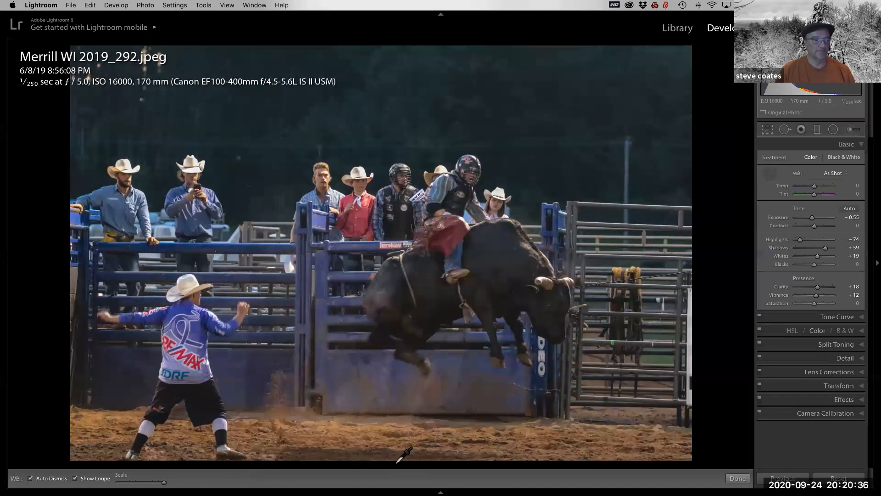
{"action": "left_click", "coordinate": [146, 429]}
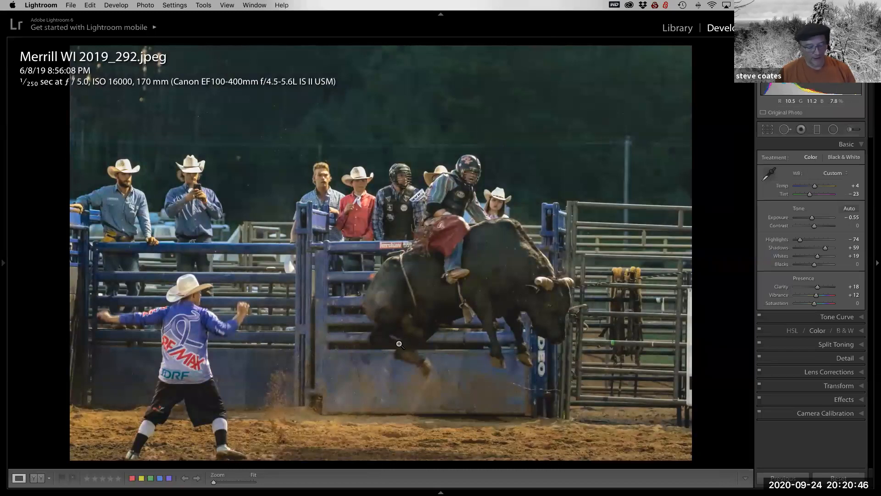
{"action": "key", "text": "super+z"}
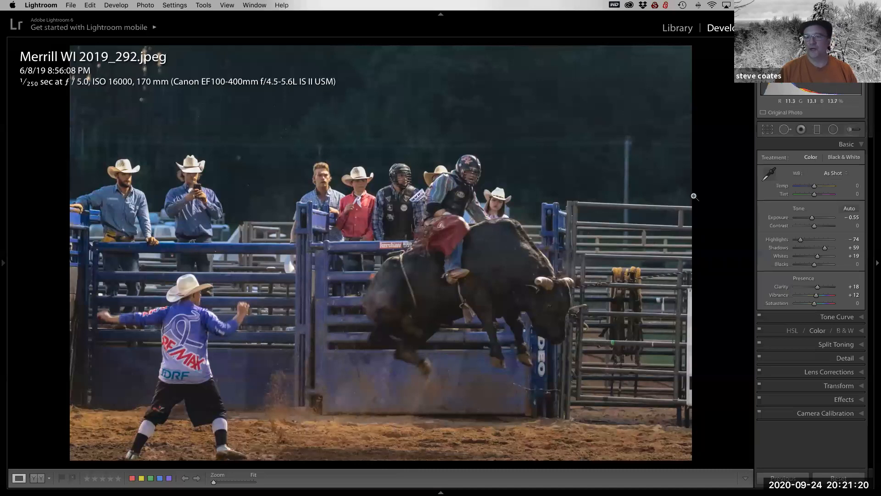
{"action": "left_click", "coordinate": [769, 175]}
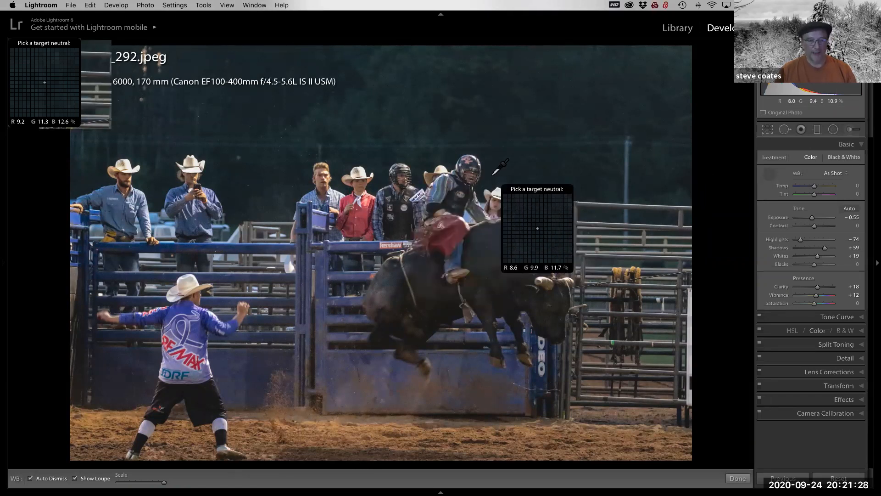
{"action": "key", "text": "z"}
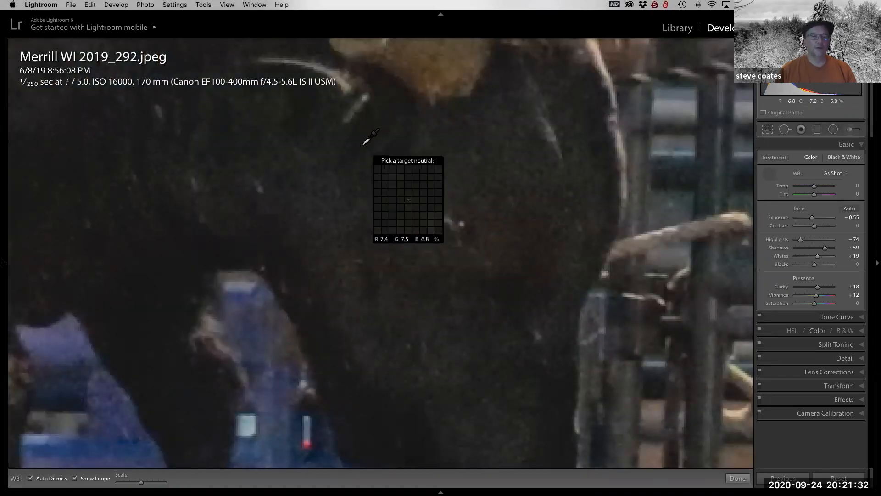
{"action": "key", "text": "z"}
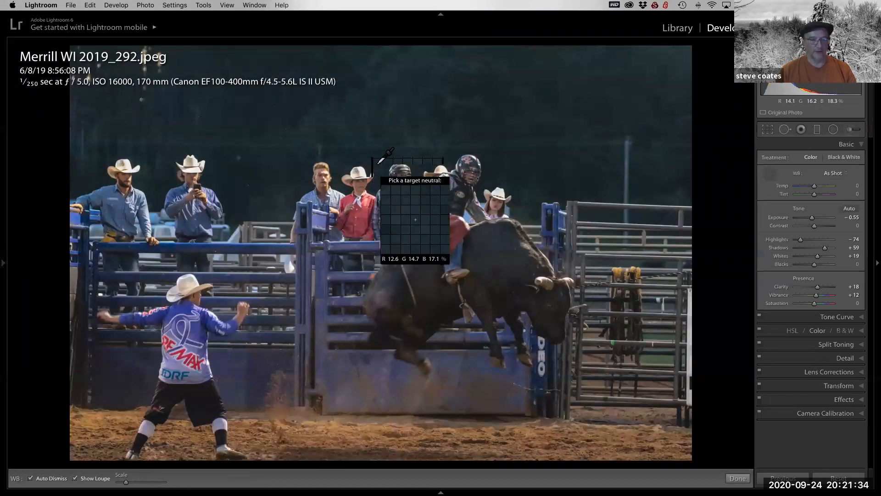
{"action": "key", "text": "z"}
{"action": "key", "text": "z"}
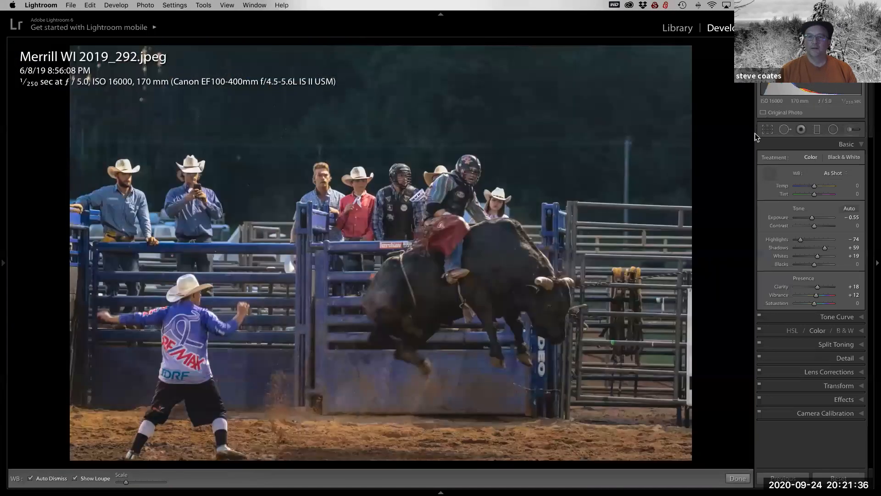
{"action": "left_click", "coordinate": [770, 173]}
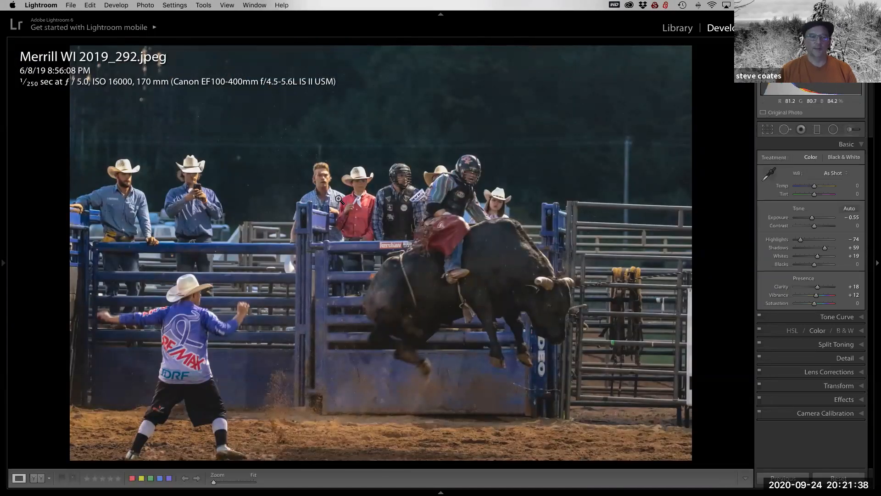
Set the white balance from the white sleeve label on the helmeted spectator at 4:1, and raise the temperature to +14.
{"action": "left_click", "coordinate": [420, 194]}
{"action": "key", "text": "w"}
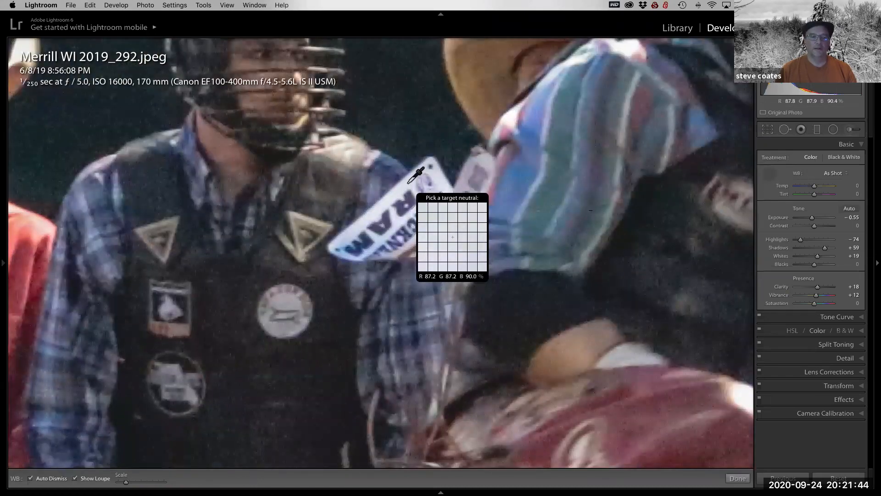
{"action": "left_click", "coordinate": [409, 182]}
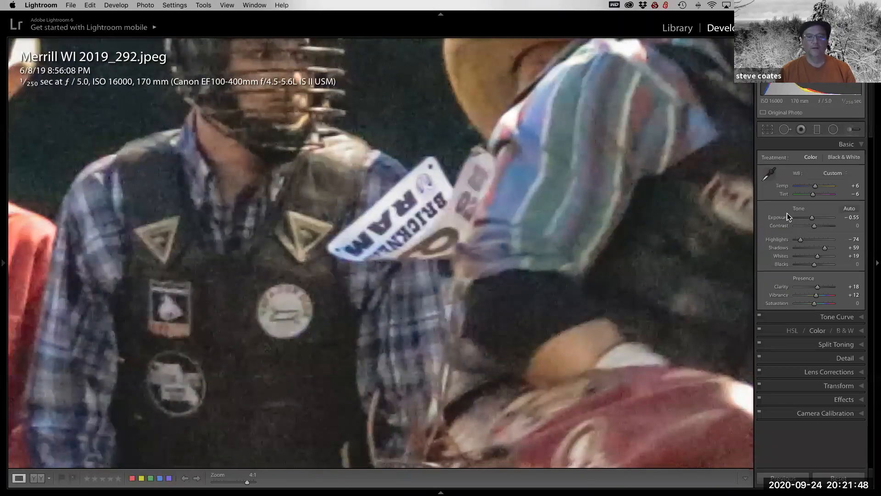
{"action": "left_click", "coordinate": [739, 223]}
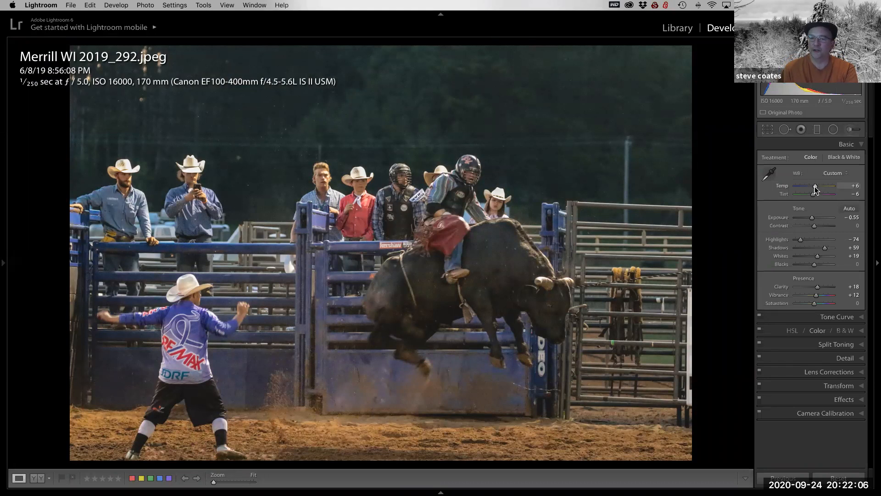
{"action": "left_click_drag", "start_coordinate": [815, 188], "coordinate": [816, 187]}
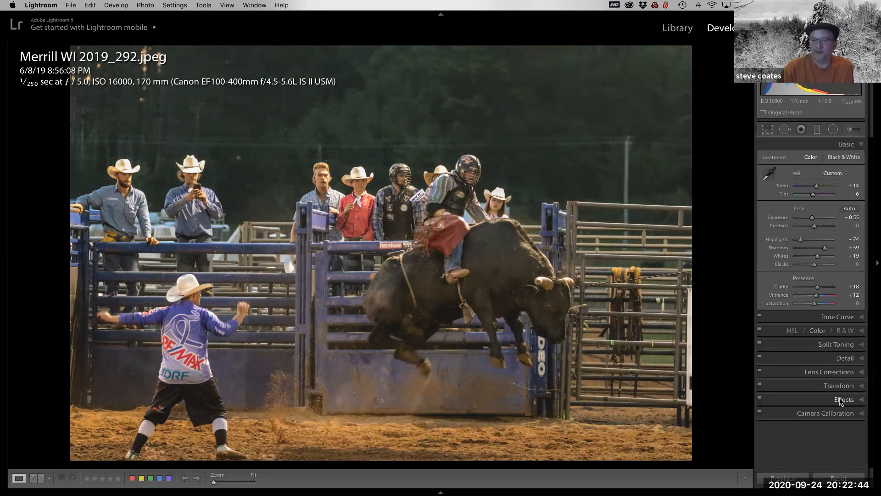
Magnify the dark background at 4:1 and set luminance noise reduction to 39, leaving sharpening at 0.
{"action": "left_click", "coordinate": [847, 358]}
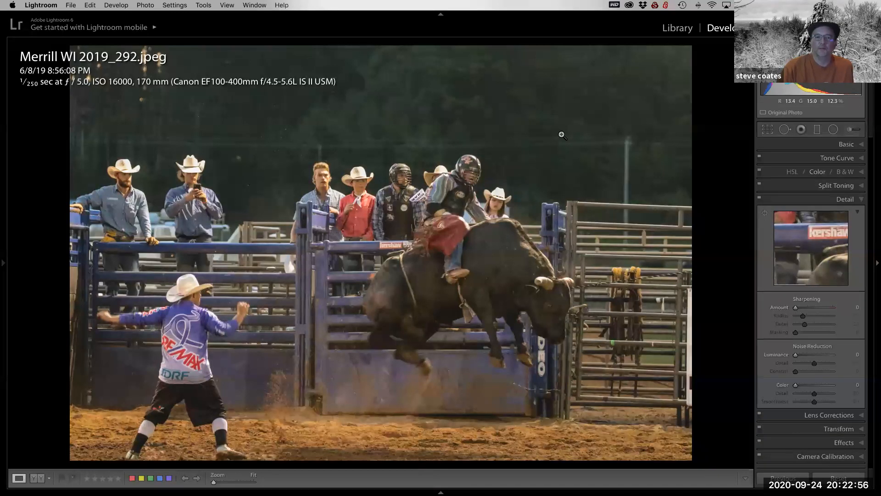
{"action": "left_click", "coordinate": [574, 147]}
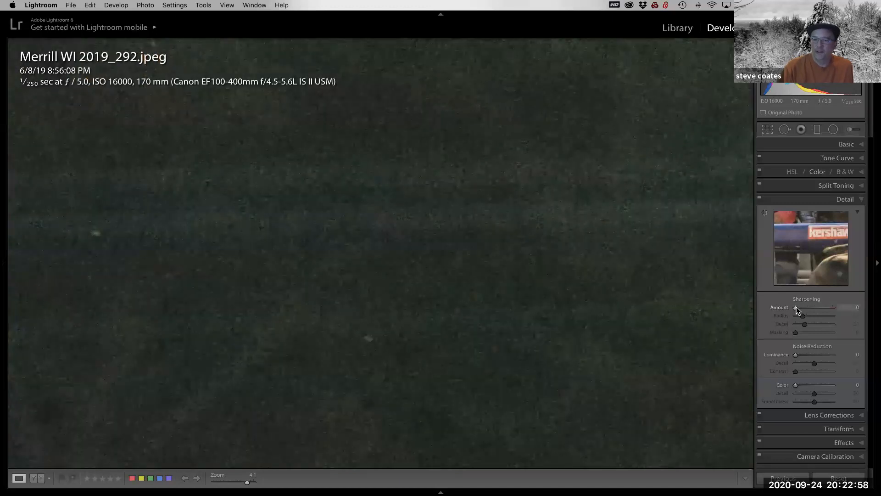
{"action": "mouse_move", "coordinate": [797, 307]}
{"action": "left_mouse_down"}
{"action": "mouse_move", "coordinate": [817, 309]}
{"action": "mouse_move", "coordinate": [787, 308]}
{"action": "left_mouse_up"}
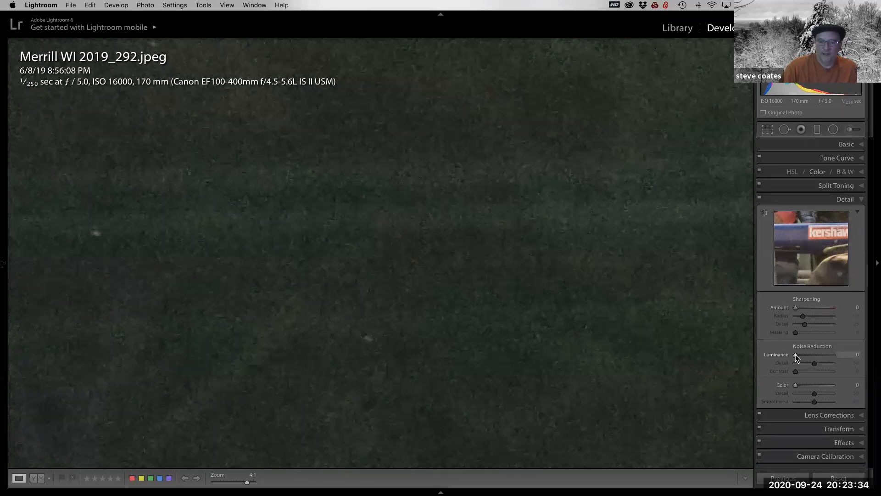
{"action": "mouse_move", "coordinate": [796, 354]}
{"action": "left_mouse_down"}
{"action": "mouse_move", "coordinate": [808, 356]}
{"action": "mouse_move", "coordinate": [799, 354]}
{"action": "left_mouse_up"}
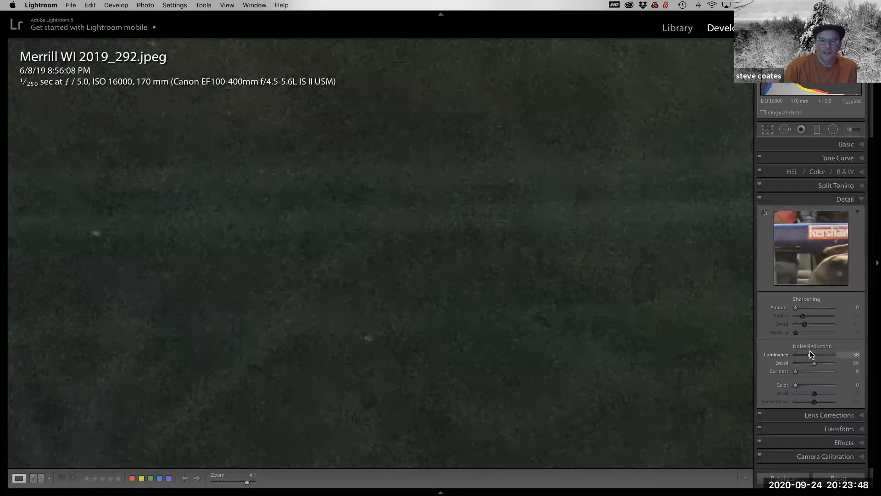
{"action": "left_click_drag", "start_coordinate": [815, 352], "coordinate": [816, 353]}
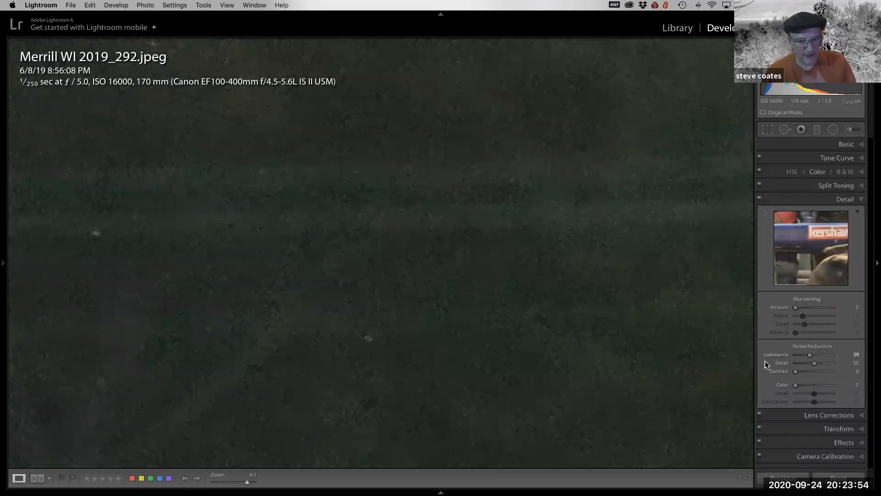
Try luminance noise reduction detail at 42 and 7, reset it to its default, and return to the whole photo.
{"action": "left_click_drag", "start_coordinate": [815, 362], "coordinate": [809, 366]}
{"action": "left_click", "coordinate": [812, 366]}
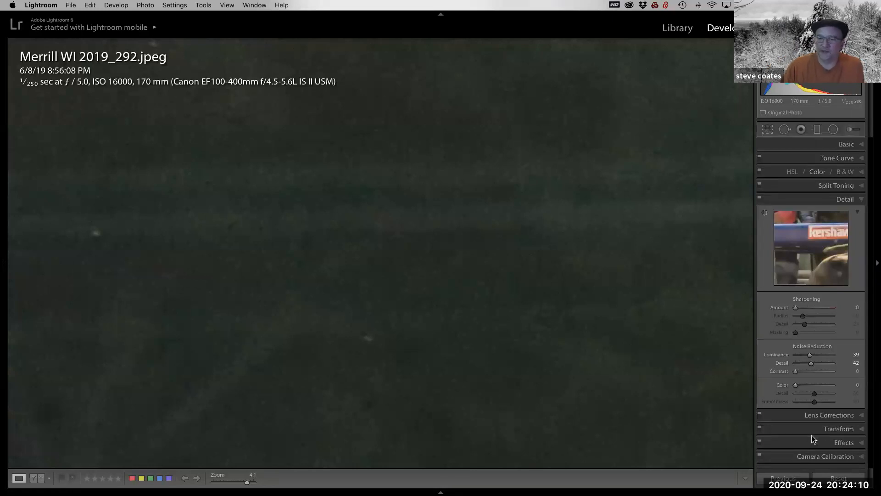
{"action": "left_click", "coordinate": [825, 363]}
{"action": "left_click", "coordinate": [797, 366]}
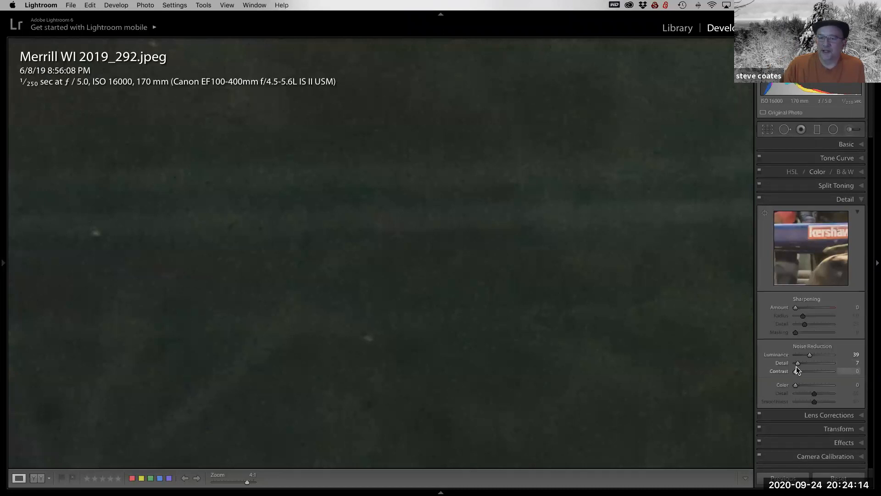
{"action": "double_click", "coordinate": [782, 363]}
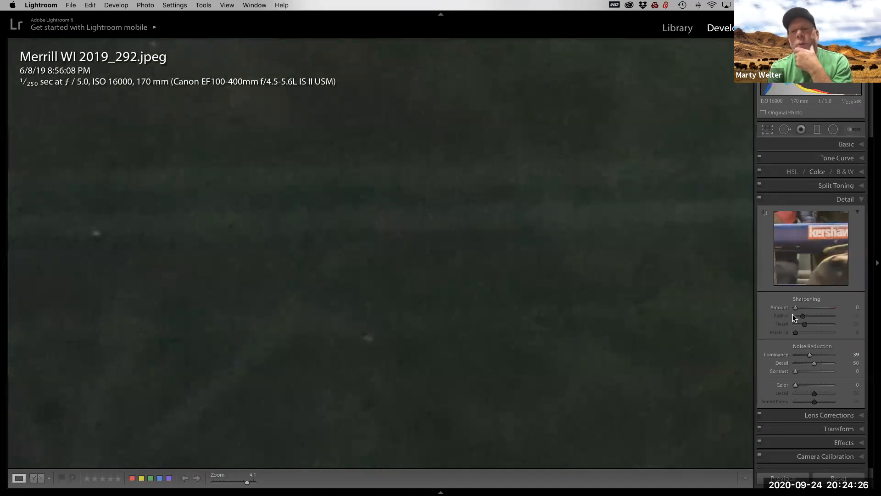
{"action": "left_click", "coordinate": [688, 310]}
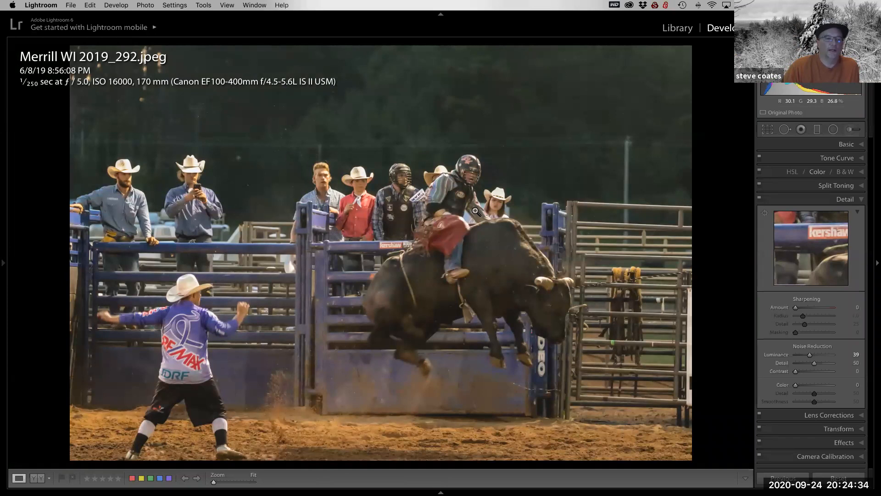
Magnify the photo at 4:1, set the sharpening amount to 56, and check the result at 1:1.
{"action": "left_click", "coordinate": [496, 380]}
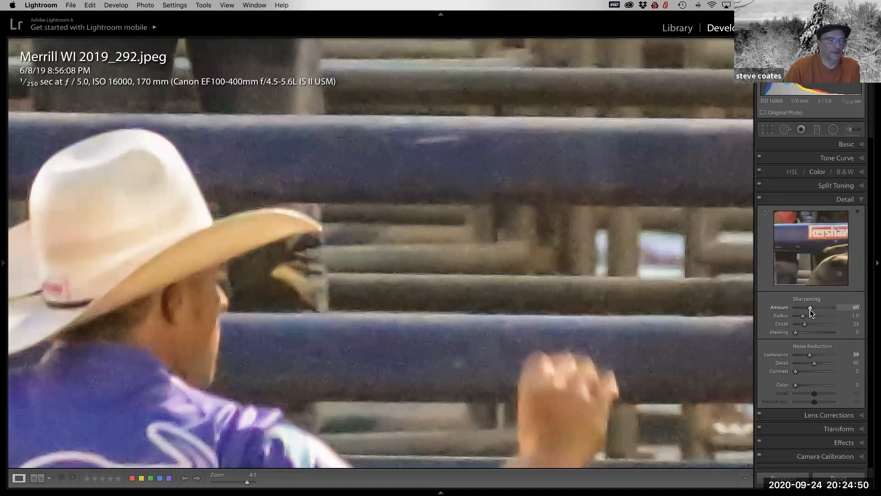
{"action": "left_click_drag", "start_coordinate": [811, 309], "coordinate": [810, 310]}
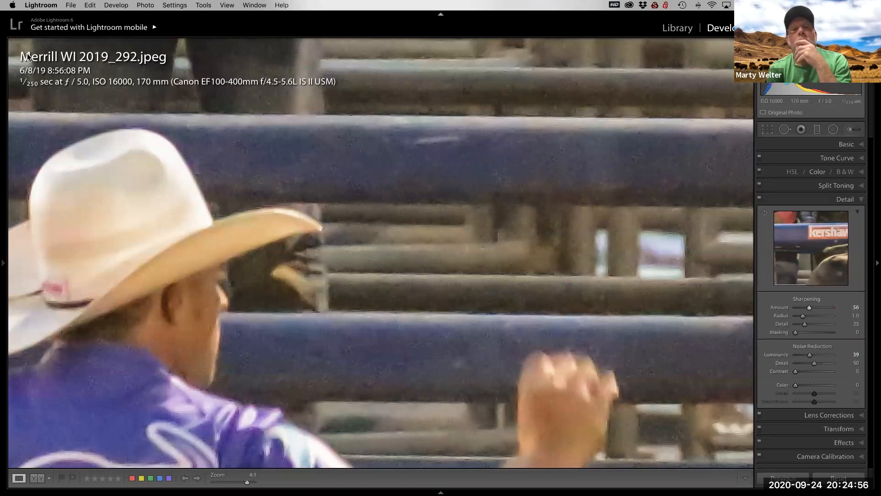
{"action": "mouse_move", "coordinate": [2, 256]}
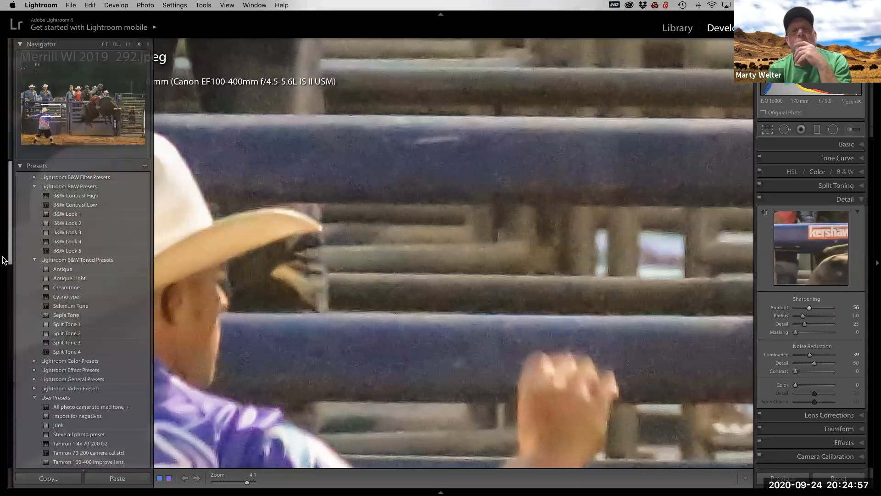
{"action": "left_click", "coordinate": [131, 47]}
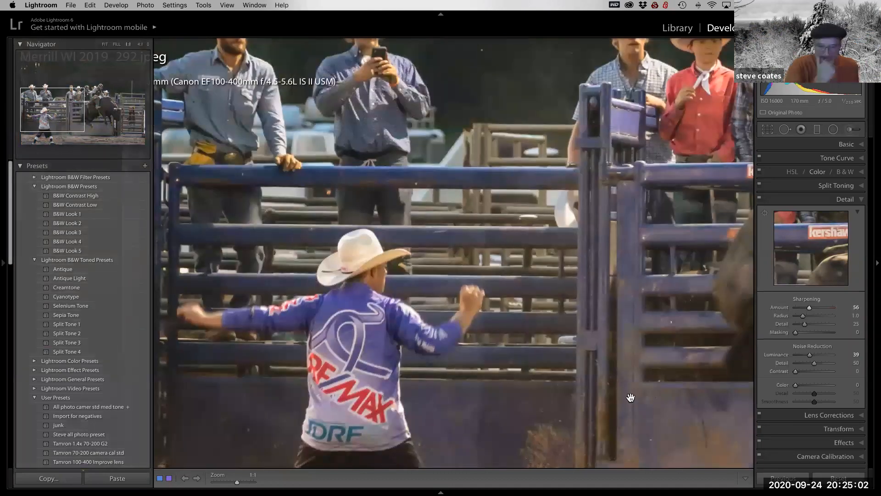
{"action": "left_click", "coordinate": [587, 375]}
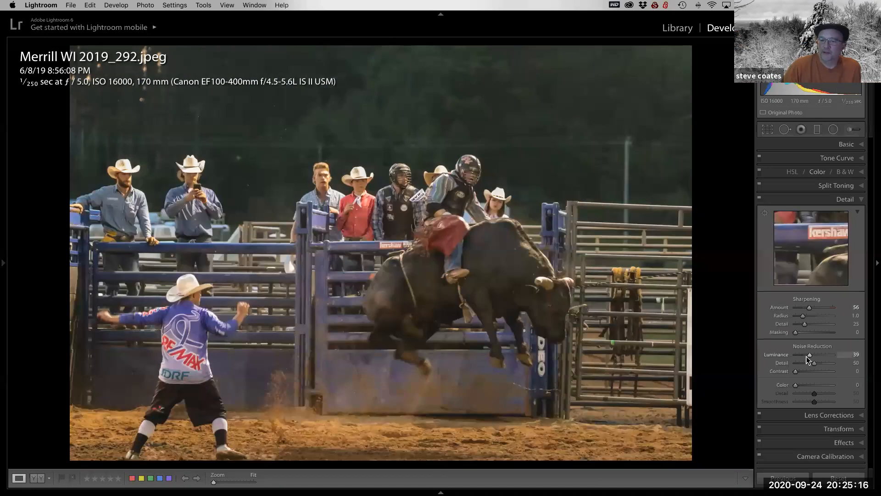
Set luminance noise reduction to 33 and raise the photo's overall clarity to +28.
{"action": "left_click_drag", "start_coordinate": [811, 355], "coordinate": [808, 356]}
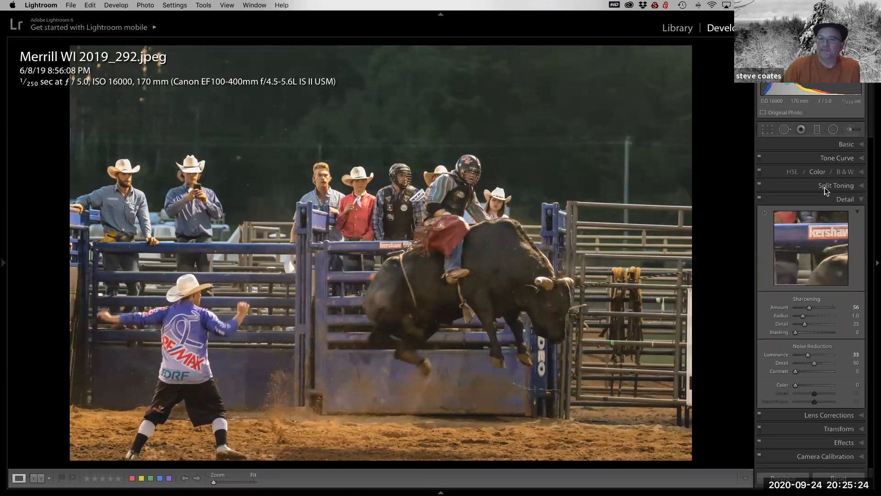
{"action": "left_click", "coordinate": [820, 160]}
{"action": "left_click", "coordinate": [815, 146]}
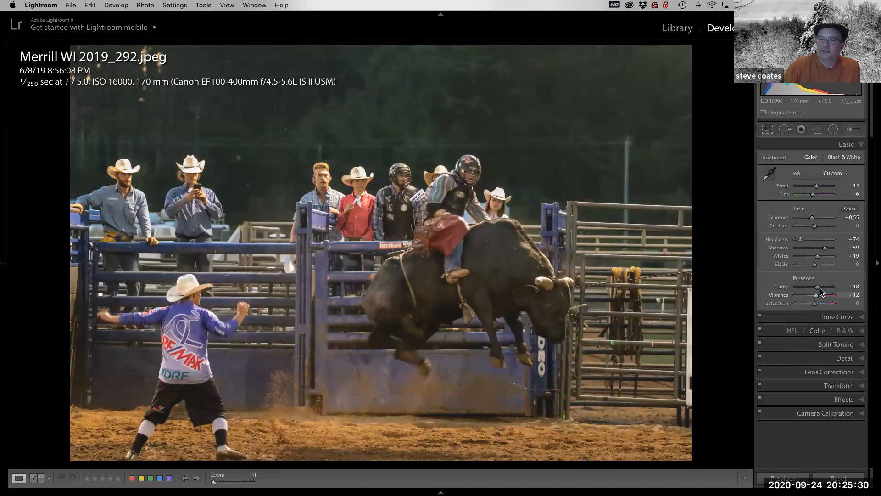
{"action": "left_click_drag", "start_coordinate": [817, 288], "coordinate": [818, 287]}
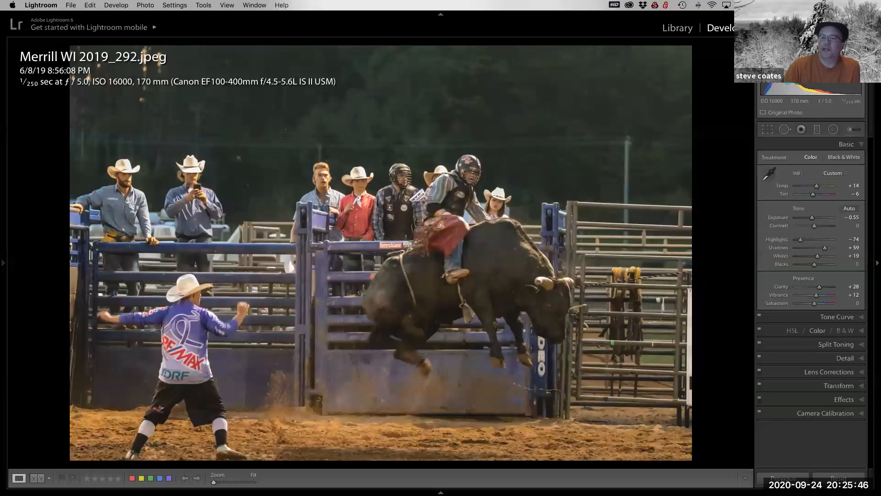
Select the brush adjustment on the bull's body, set the brush size to 4.0, and paint the unmasked gaps on its hindquarters and belly using the mask overlay.
{"action": "left_click", "coordinate": [852, 130]}
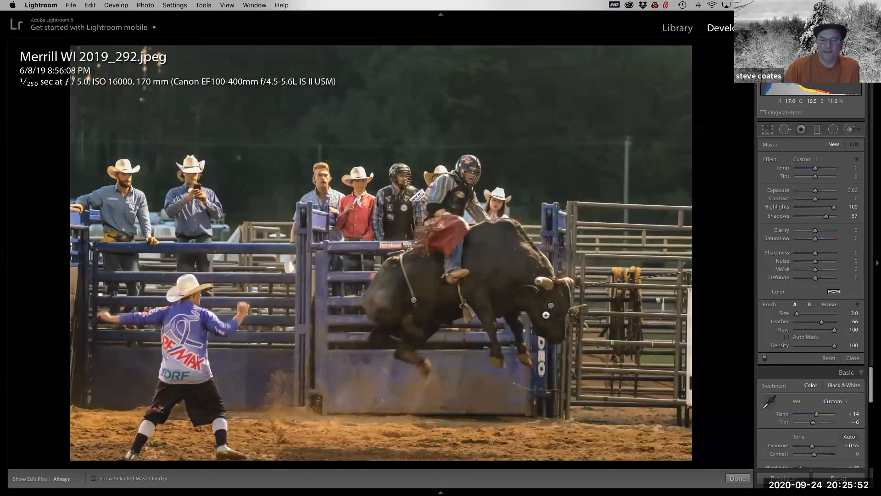
{"action": "left_click", "coordinate": [414, 302]}
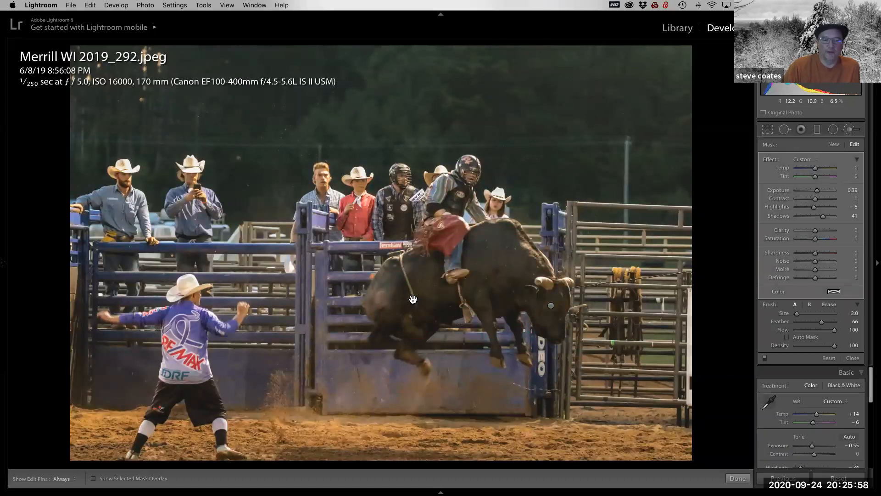
{"action": "mouse_move", "coordinate": [413, 299]}
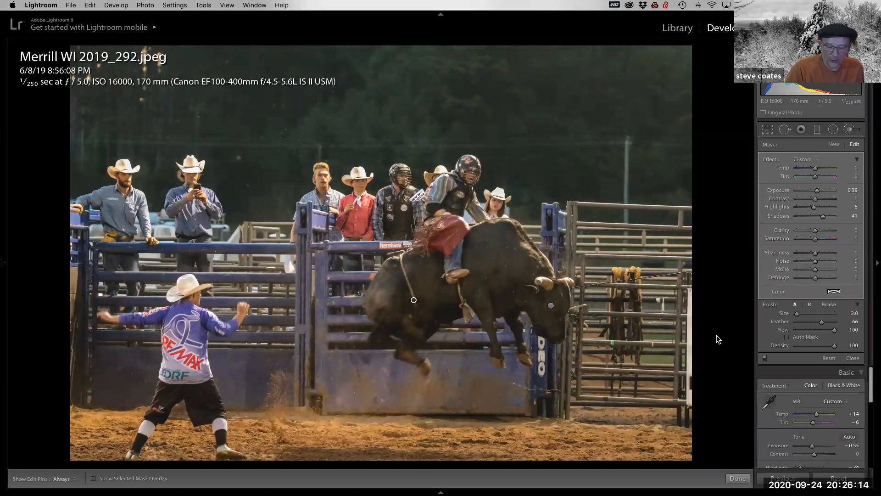
{"action": "key", "text": "o"}
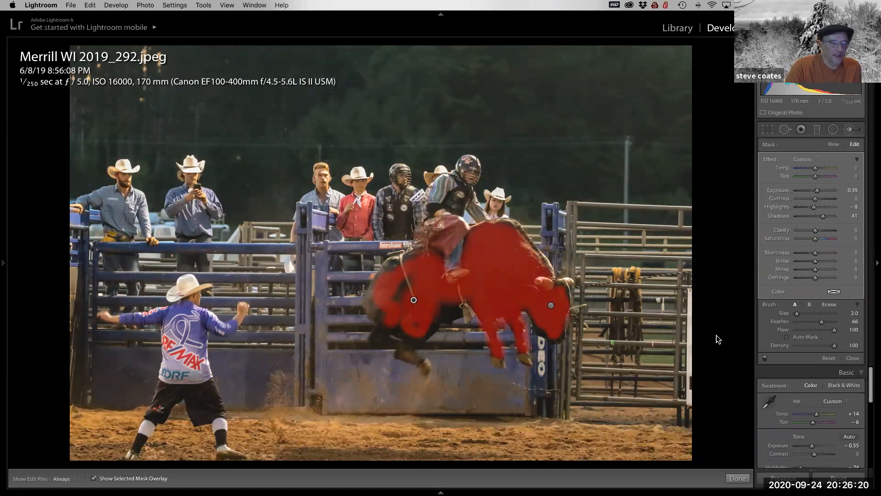
{"action": "key", "text": "o"}
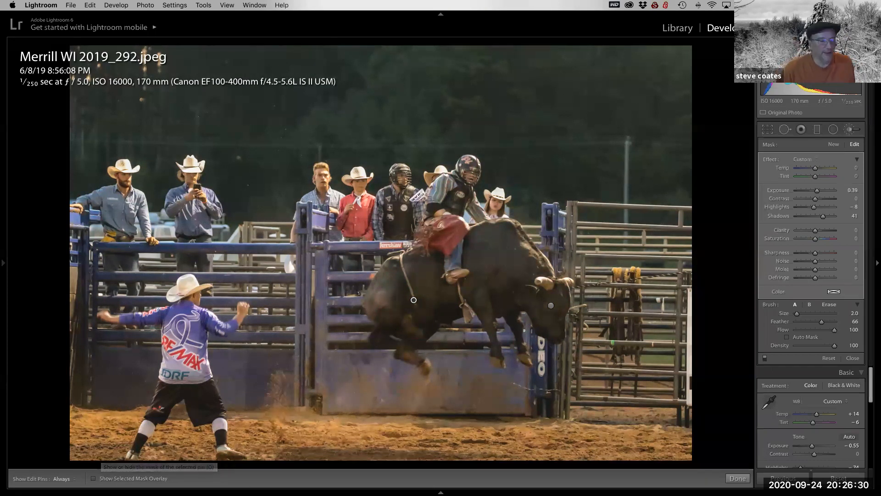
{"action": "left_click", "coordinate": [94, 479]}
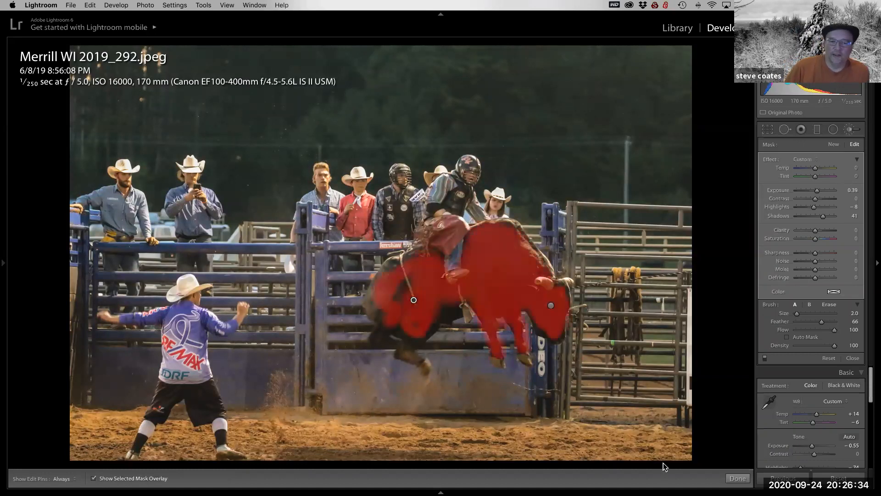
{"action": "key", "text": "bracketright"}
{"action": "key", "text": "bracketright"}
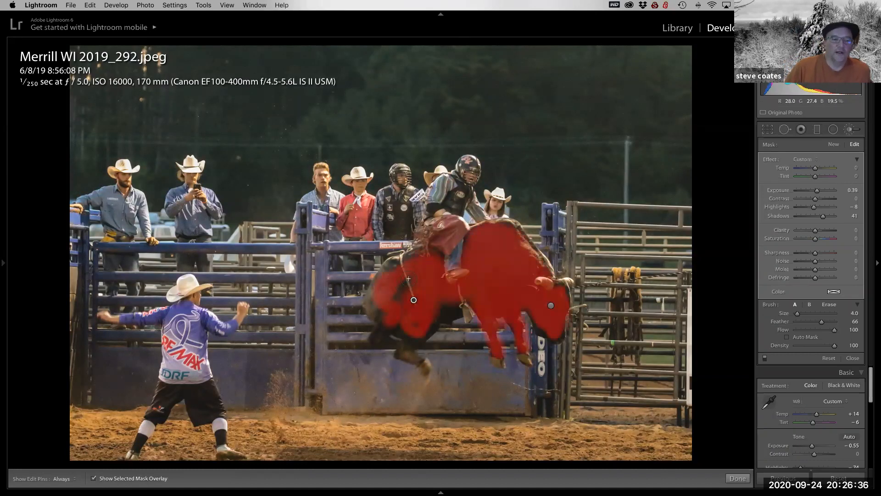
{"action": "left_click_drag", "start_coordinate": [403, 286], "coordinate": [401, 294]}
{"action": "mouse_move", "coordinate": [415, 328]}
{"action": "left_mouse_down"}
{"action": "mouse_move", "coordinate": [402, 332]}
{"action": "mouse_move", "coordinate": [423, 342]}
{"action": "mouse_move", "coordinate": [451, 304]}
{"action": "left_mouse_up"}
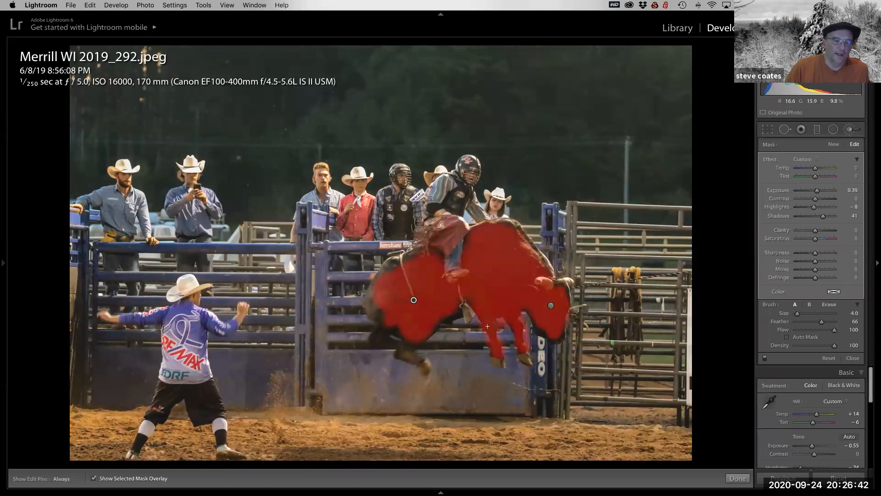
{"action": "left_click", "coordinate": [93, 478]}
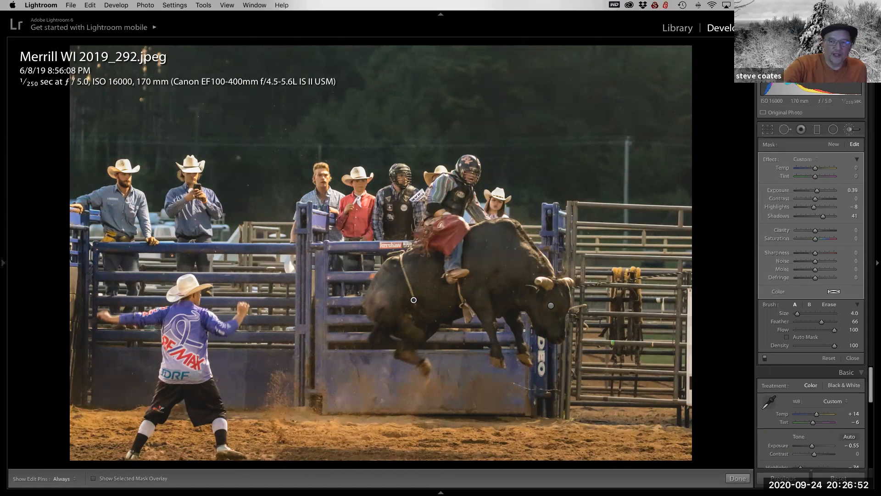
Try deleting the brush adjustment on the bull's body, and undo the deletion.
{"action": "key", "text": "Delete"}
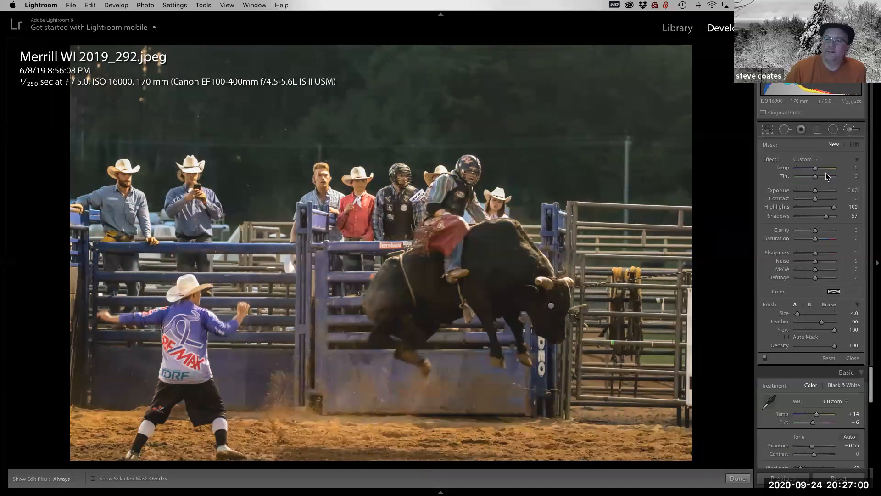
{"action": "key", "text": "super+z"}
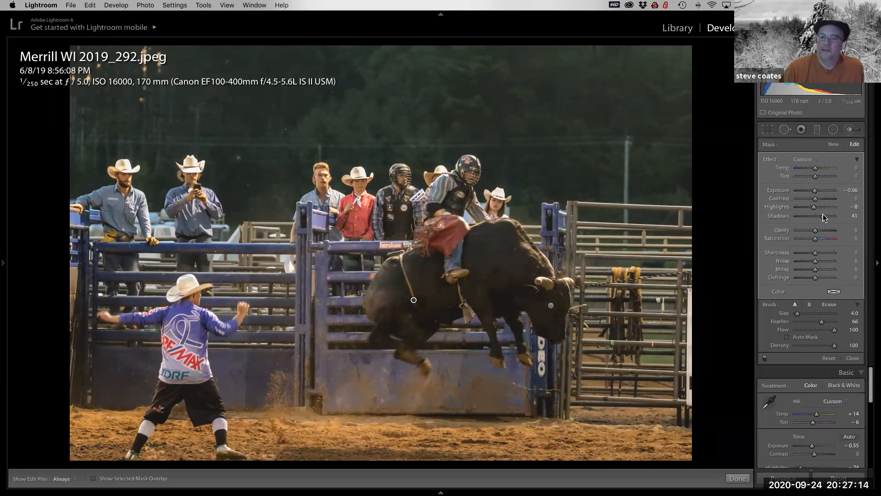
Refine the bull's body brush adjustment with exposure reset to 0, shadows at 21 and clarity at 9.
{"action": "left_click_drag", "start_coordinate": [824, 216], "coordinate": [821, 216]}
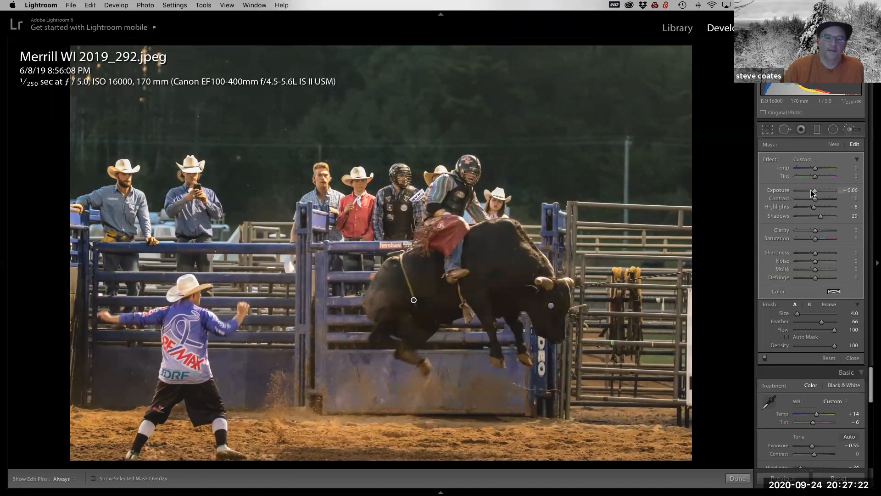
{"action": "double_click", "coordinate": [779, 191]}
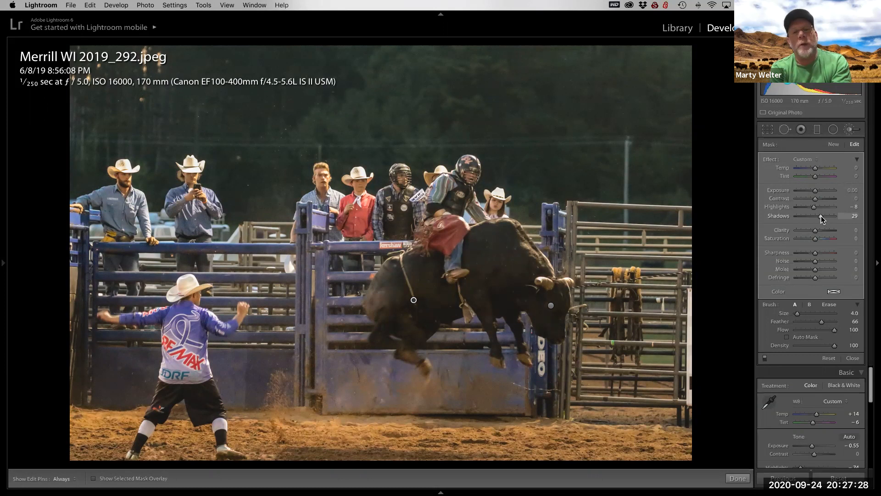
{"action": "left_click_drag", "start_coordinate": [822, 215], "coordinate": [820, 218]}
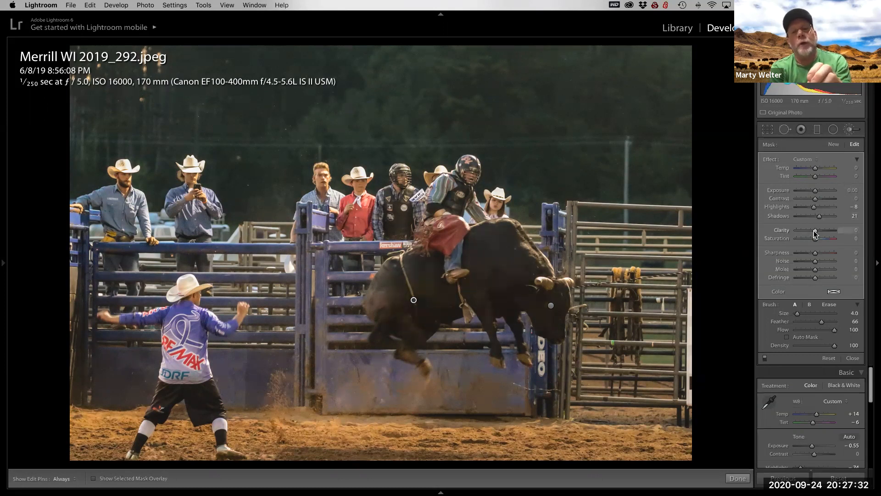
{"action": "left_click_drag", "start_coordinate": [816, 230], "coordinate": [819, 234]}
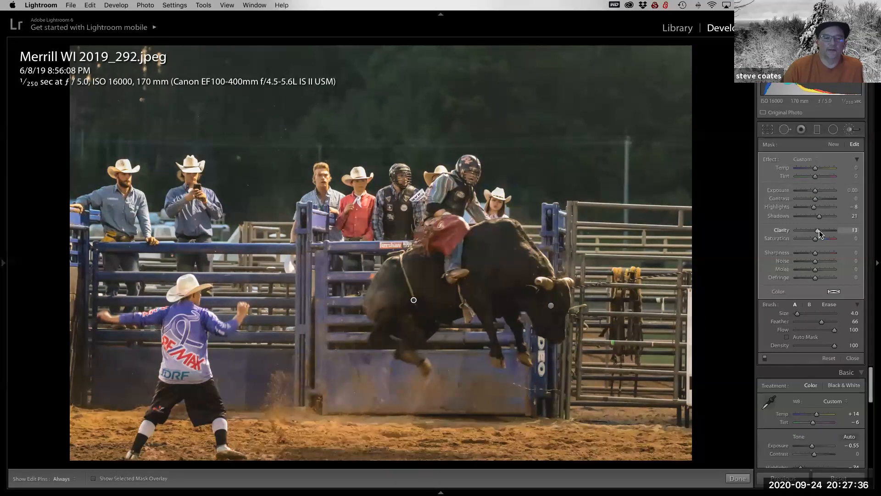
{"action": "left_click_drag", "start_coordinate": [819, 231], "coordinate": [822, 231]}
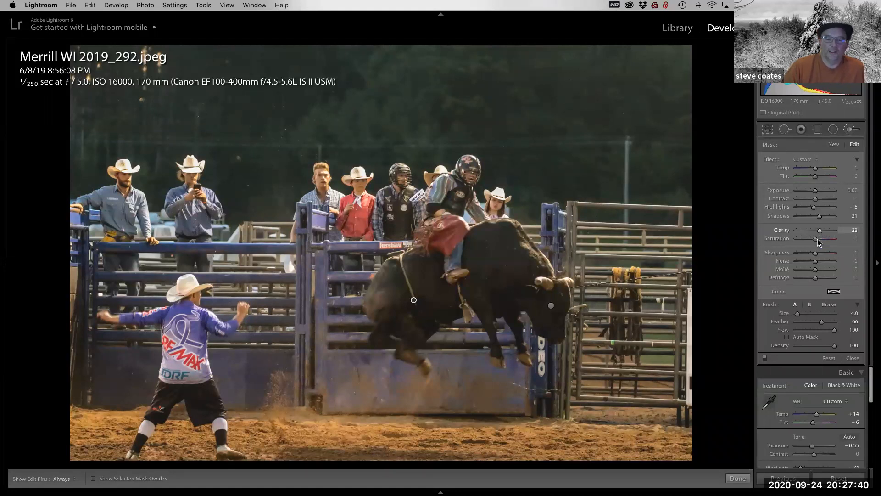
{"action": "left_click_drag", "start_coordinate": [820, 231], "coordinate": [817, 231]}
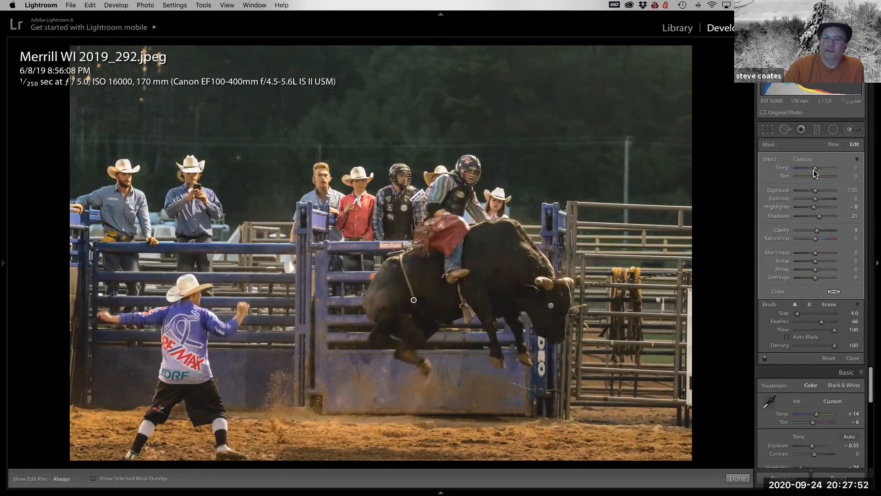
{"action": "left_click", "coordinate": [849, 128]}
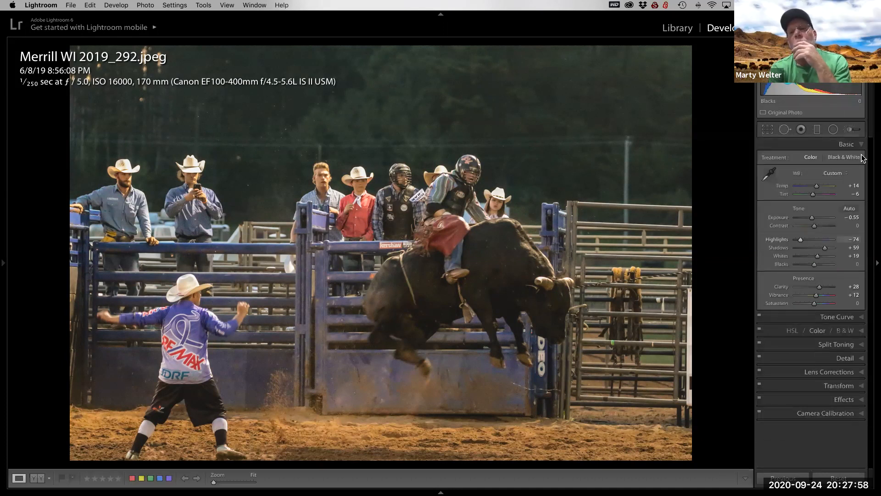
{"action": "left_click", "coordinate": [849, 129]}
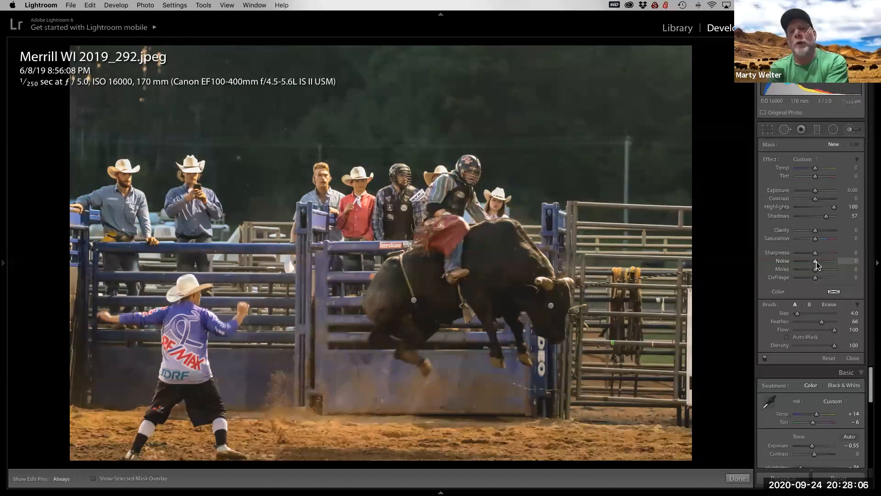
{"action": "left_click_drag", "start_coordinate": [817, 262], "coordinate": [803, 263]}
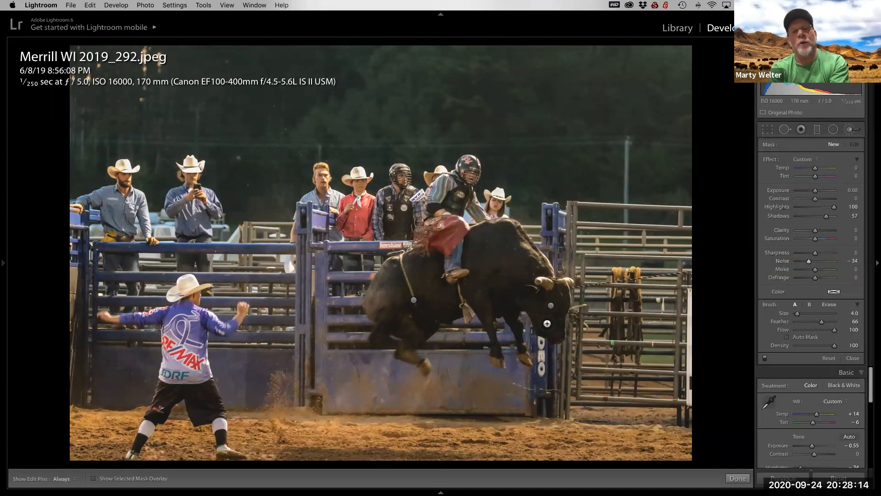
Compare noise values of 40 and -36 for the bull's body brush in a magnified view, settle on -28, and finish brush editing.
{"action": "left_click", "coordinate": [414, 300]}
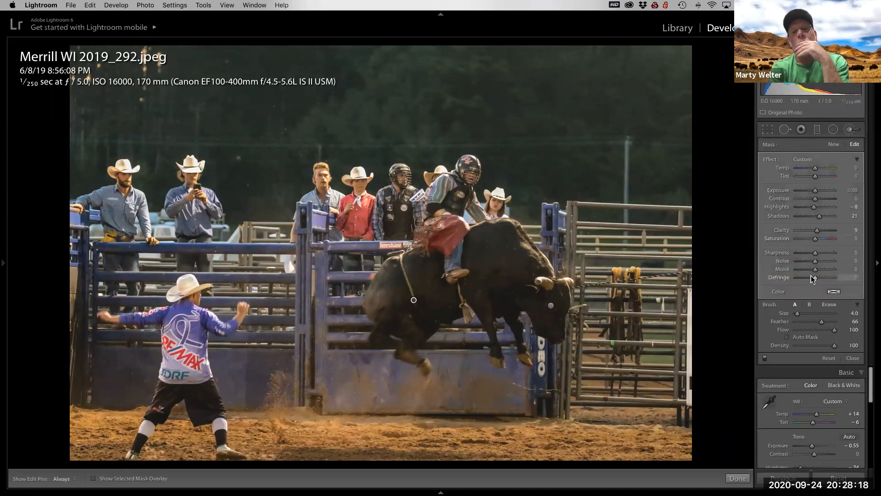
{"action": "mouse_move", "coordinate": [814, 259]}
{"action": "left_mouse_down"}
{"action": "mouse_move", "coordinate": [804, 259]}
{"action": "mouse_move", "coordinate": [822, 262]}
{"action": "left_mouse_up"}
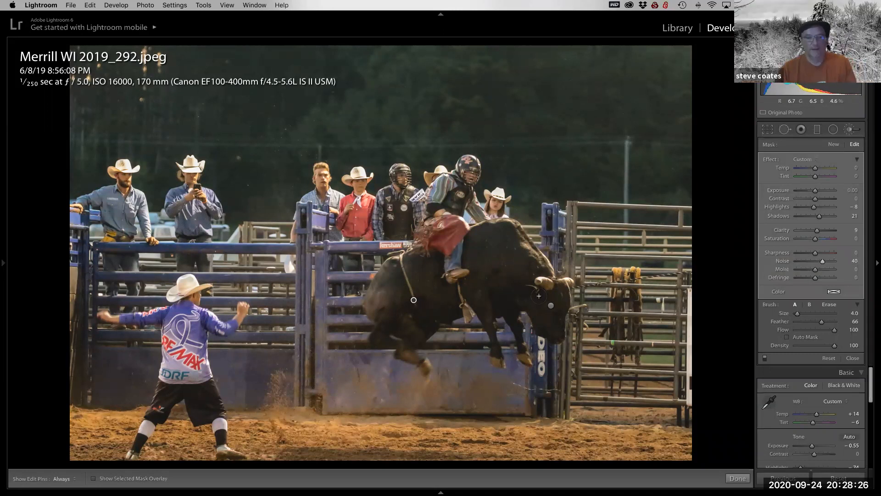
{"action": "key", "text": "z"}
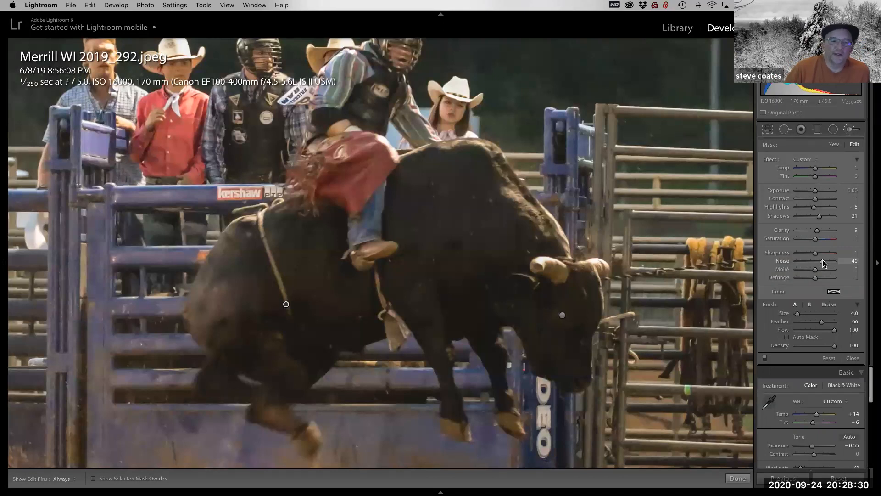
{"action": "left_click_drag", "start_coordinate": [809, 259], "coordinate": [802, 257]}
{"action": "left_click", "coordinate": [809, 261]}
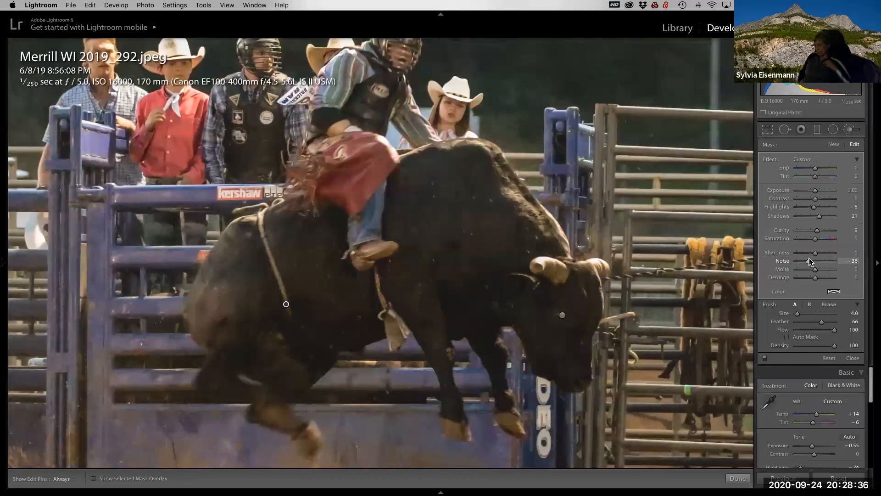
{"action": "left_click_drag", "start_coordinate": [809, 261], "coordinate": [810, 260]}
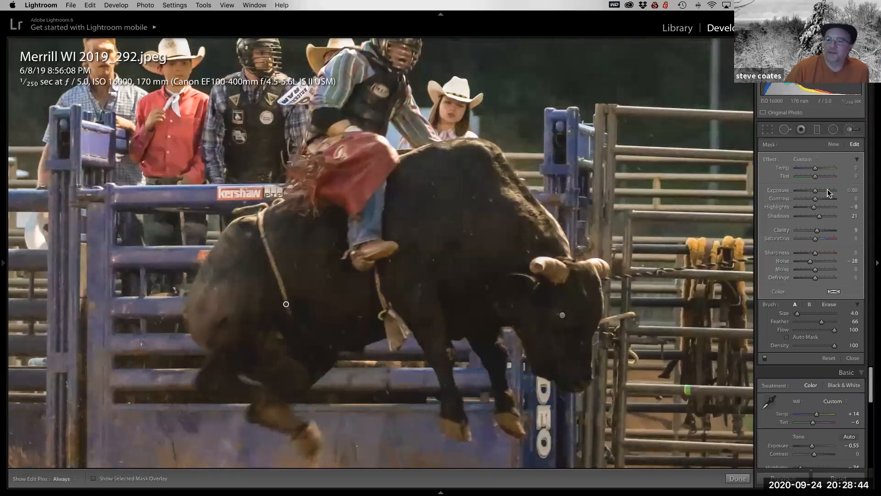
{"action": "left_click", "coordinate": [850, 129]}
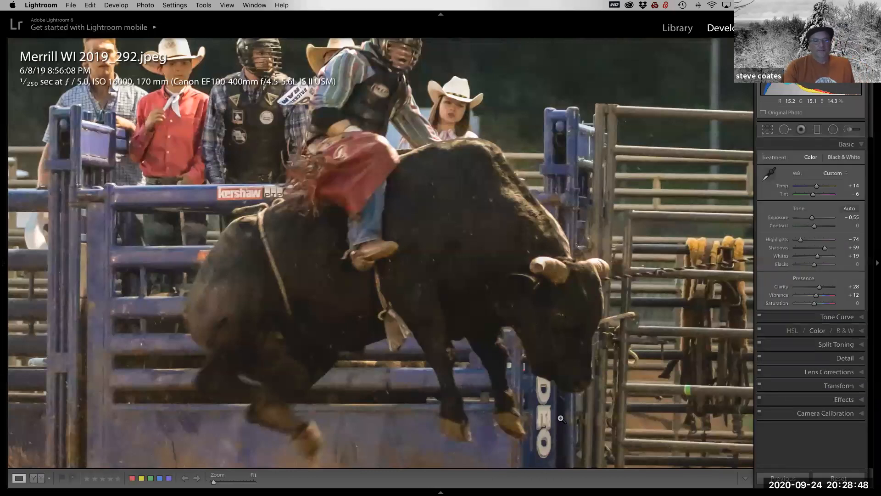
Compare the whole photo before and after editing side by side, and return to the single view.
{"action": "left_click", "coordinate": [743, 464]}
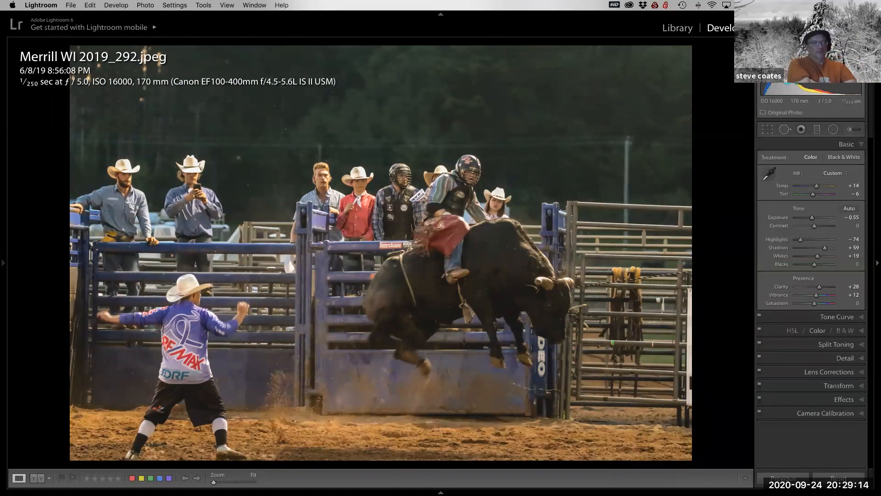
{"action": "key", "text": "y"}
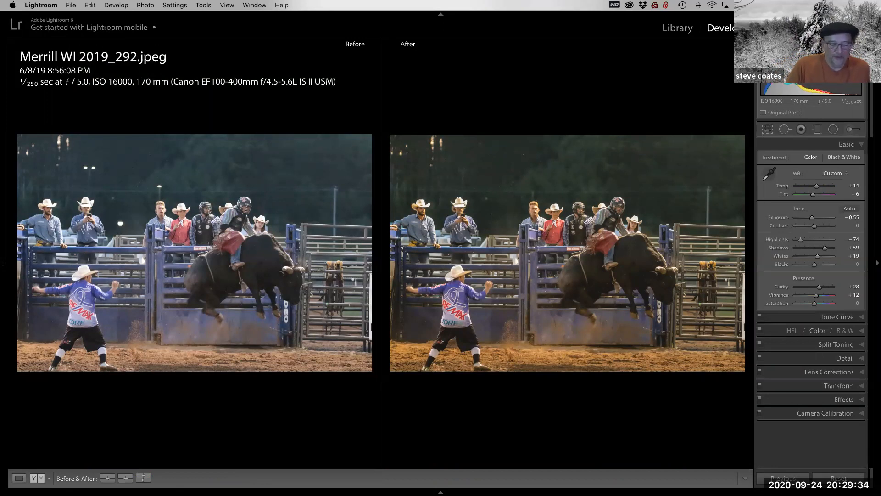
{"action": "key", "text": "y"}
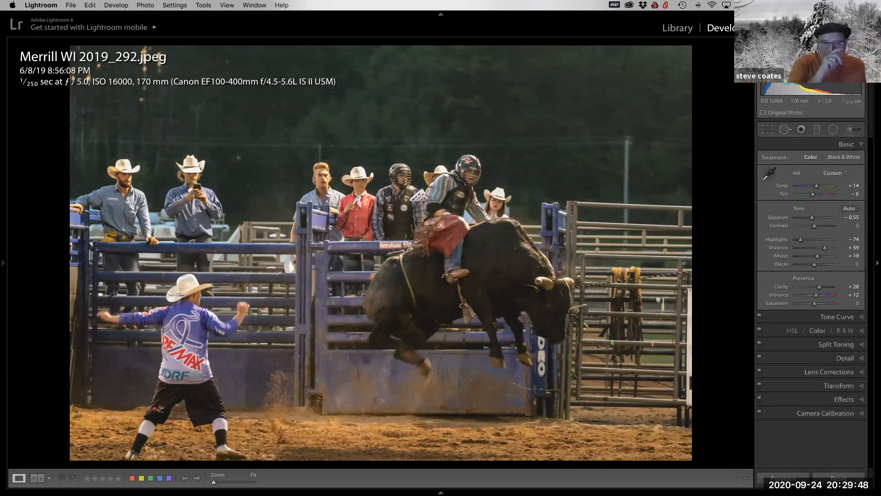
Go to the neighbouring photo Merrill WI 2019_292 Edit.jpeg and reset its develop adjustments.
{"action": "key", "text": "Right"}
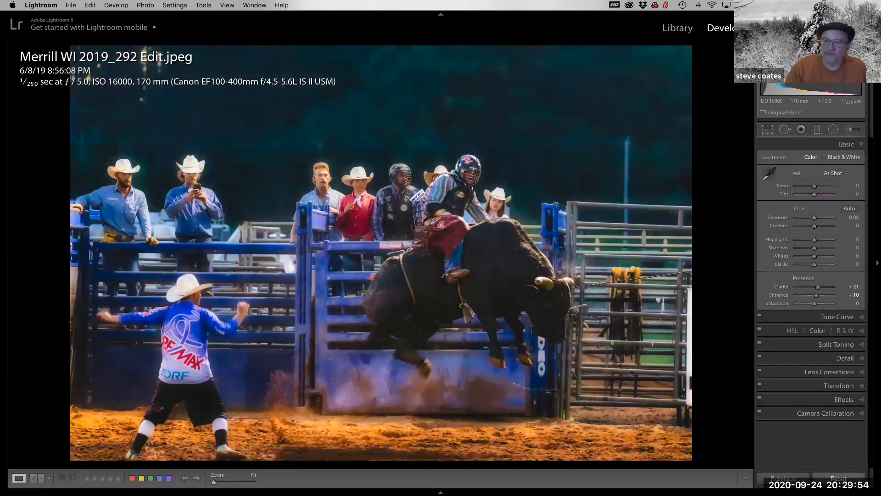
{"action": "left_click", "coordinate": [839, 479]}
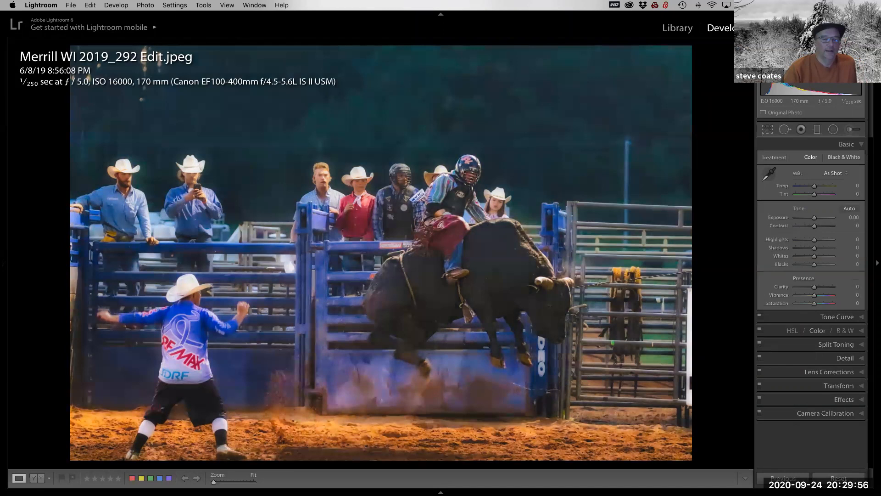
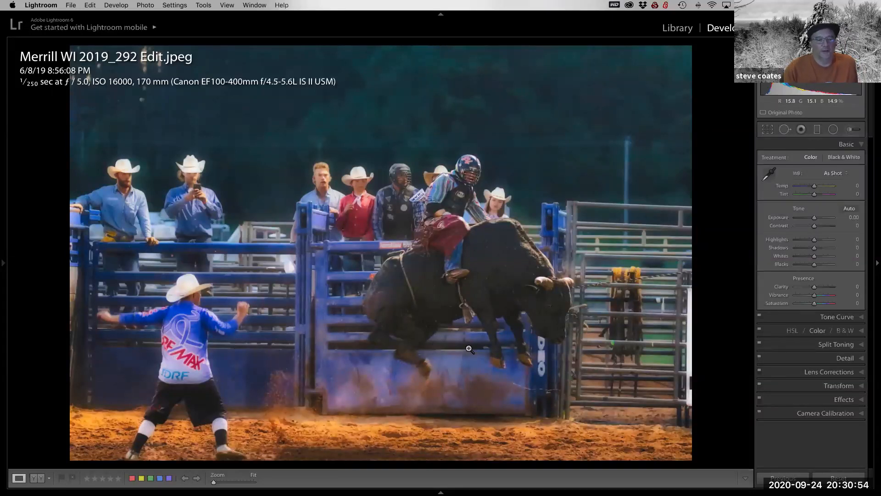
{"action": "left_click", "coordinate": [833, 130]}
{"action": "left_click_drag", "start_coordinate": [440, 290], "coordinate": [586, 124]}
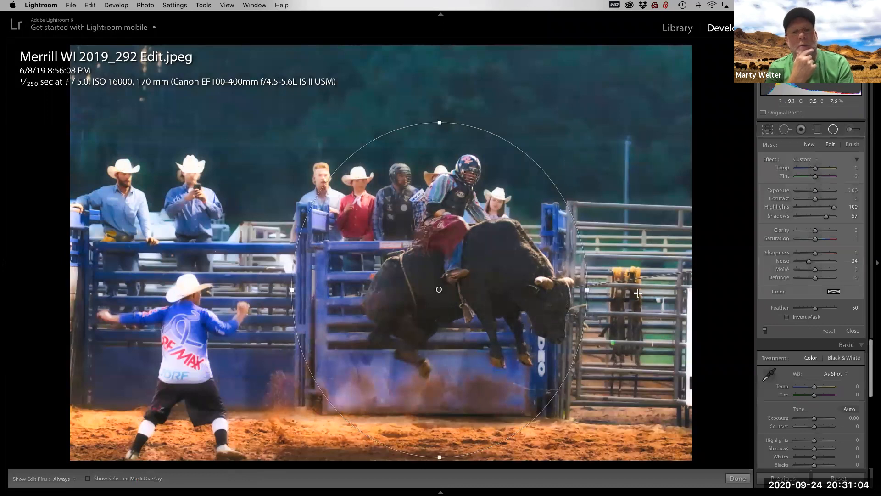
{"action": "key", "text": "Delete"}
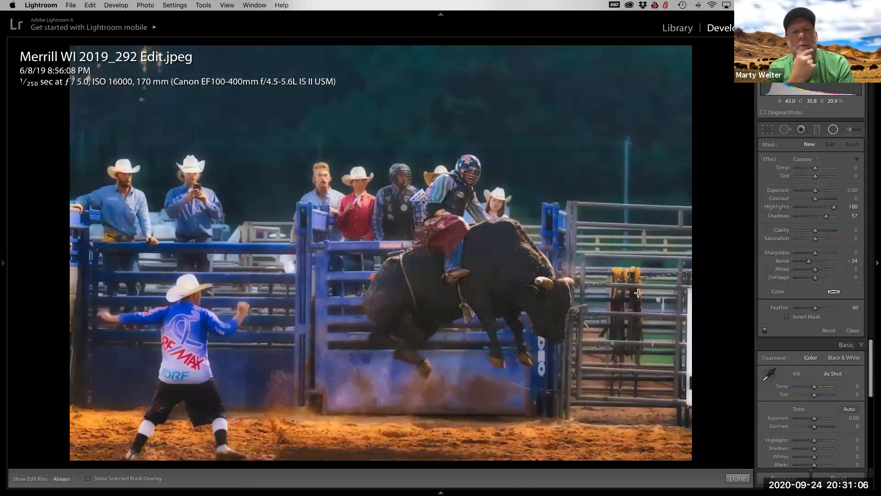
Switch to the photo Merrill WI 2019_292.jpeg and place a large radial filter centred on the bull and rider.
{"action": "key", "text": "Left"}
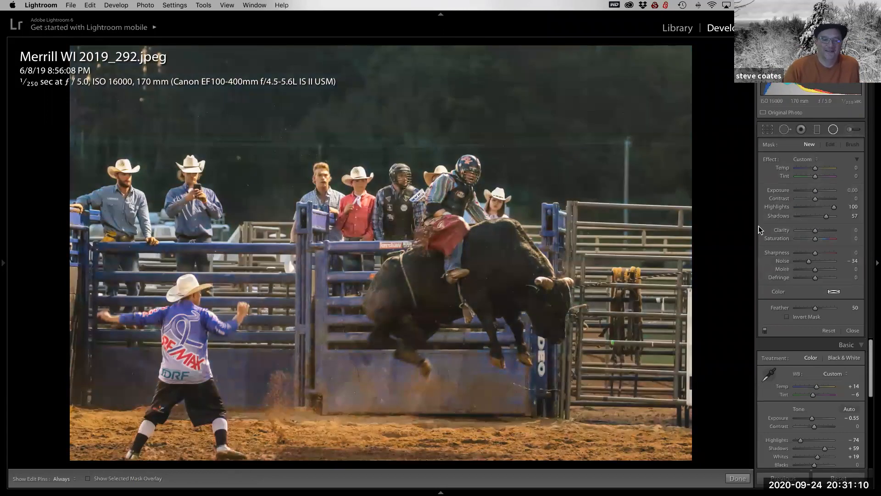
{"action": "left_click", "coordinate": [834, 129]}
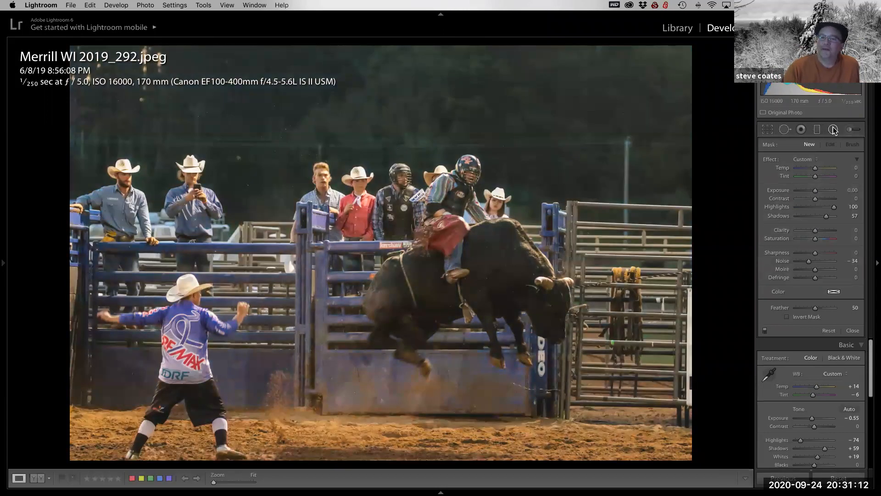
{"action": "left_click", "coordinate": [833, 129]}
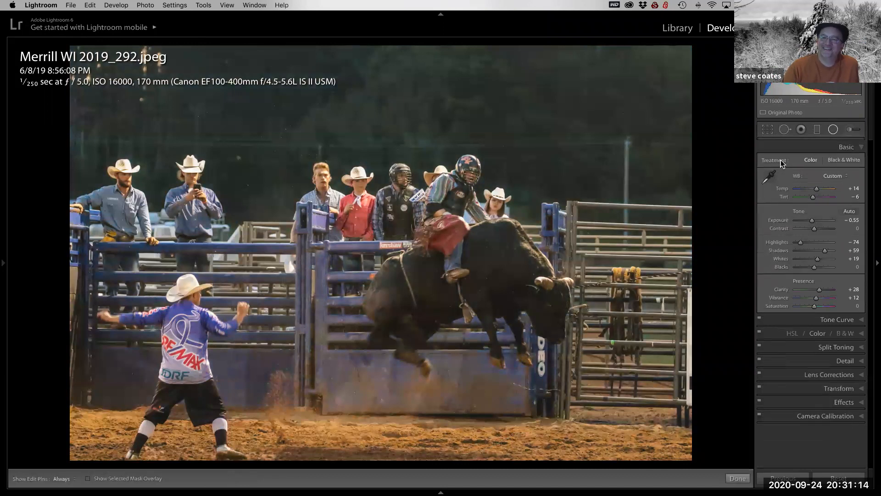
{"action": "left_click_drag", "start_coordinate": [466, 279], "coordinate": [592, 167]}
{"action": "left_click_drag", "start_coordinate": [587, 132], "coordinate": [595, 130]}
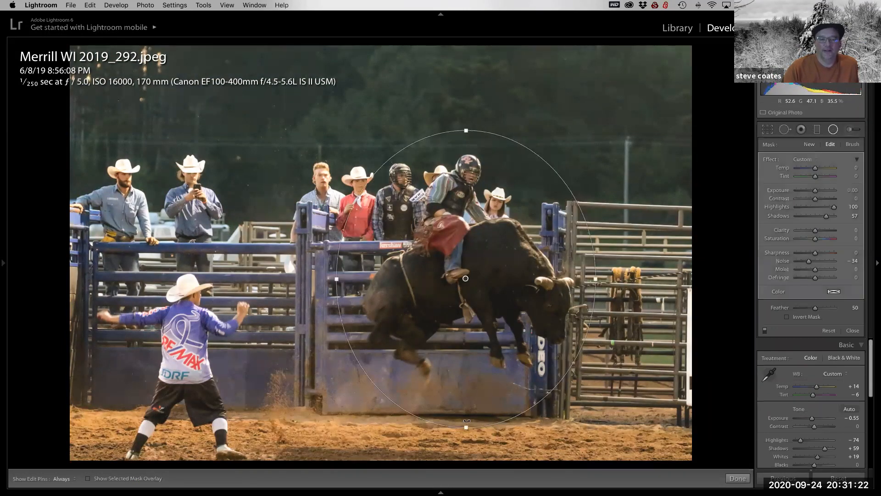
{"action": "left_click_drag", "start_coordinate": [465, 278], "coordinate": [464, 271]}
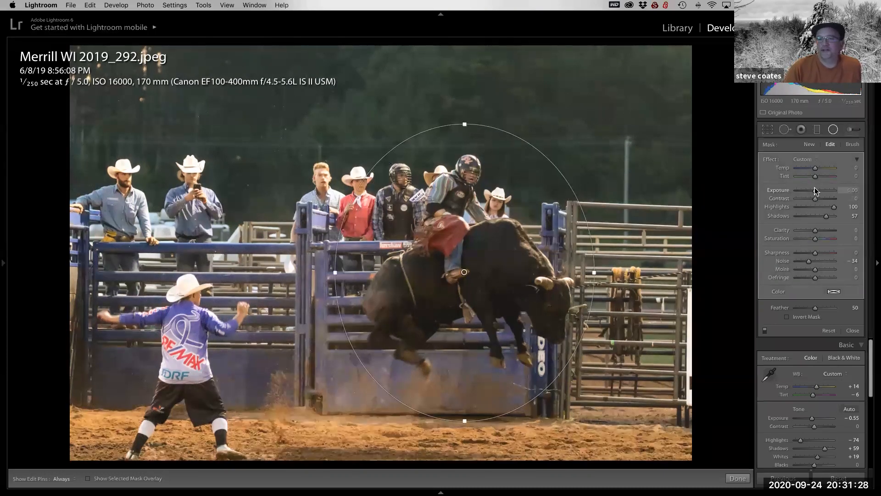
Lower the radial filter's exposure to -4.00 and toggle mask inversion on and off to check which area it affects.
{"action": "left_click_drag", "start_coordinate": [814, 188], "coordinate": [783, 193]}
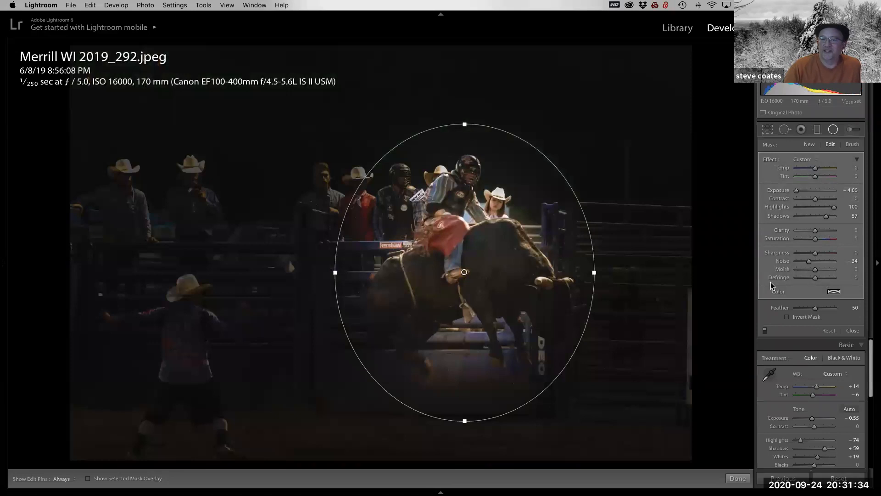
{"action": "left_click", "coordinate": [801, 319]}
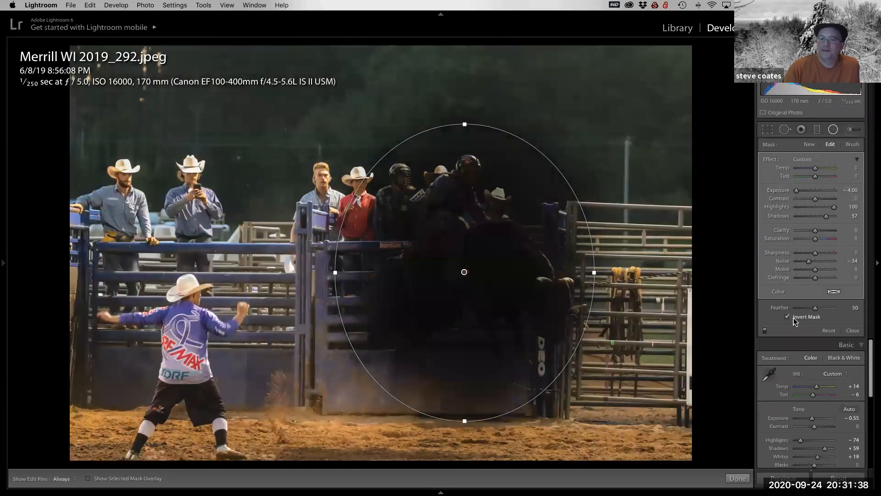
{"action": "left_click", "coordinate": [829, 317]}
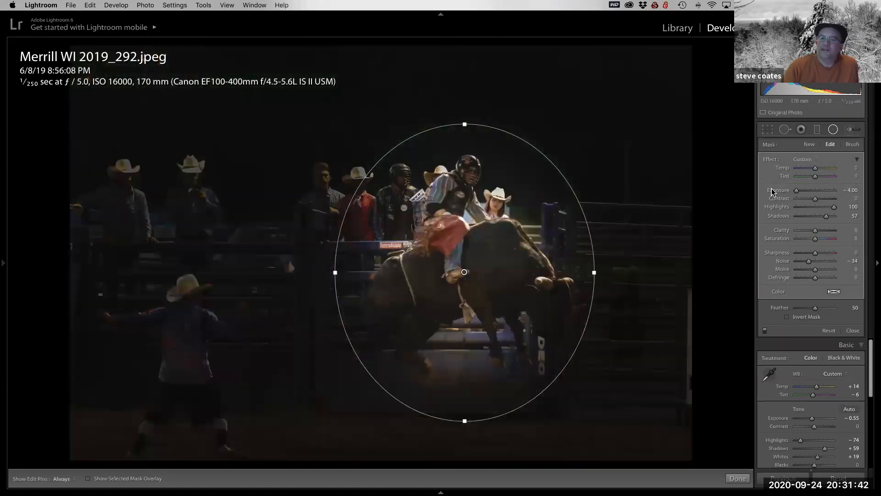
Reset the radial filter's effect sliders, then set its exposure to -0.16 and clarity to -17.
{"action": "double_click", "coordinate": [784, 158]}
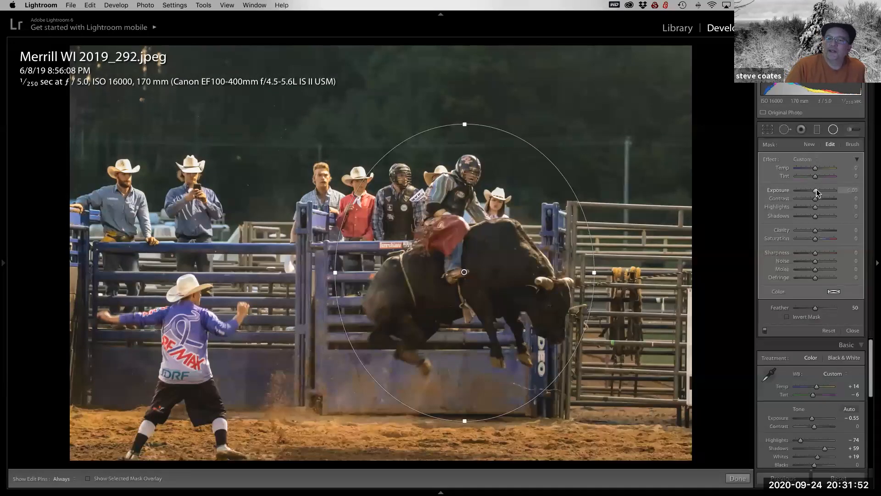
{"action": "left_click_drag", "start_coordinate": [816, 193], "coordinate": [817, 192]}
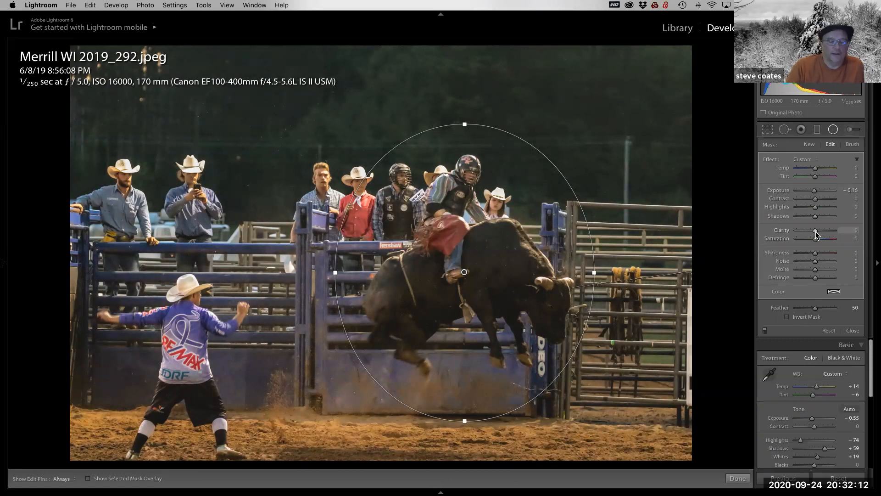
{"action": "left_click_drag", "start_coordinate": [816, 233], "coordinate": [811, 233]}
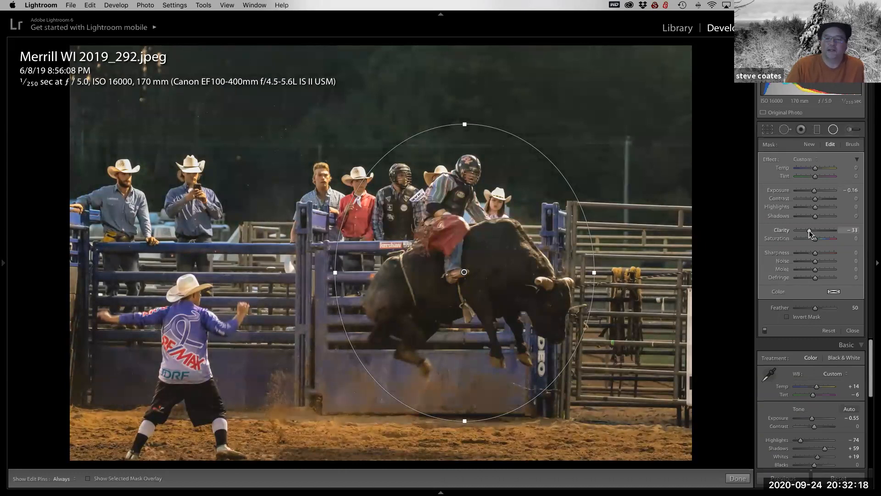
{"action": "left_click_drag", "start_coordinate": [810, 230], "coordinate": [814, 231]}
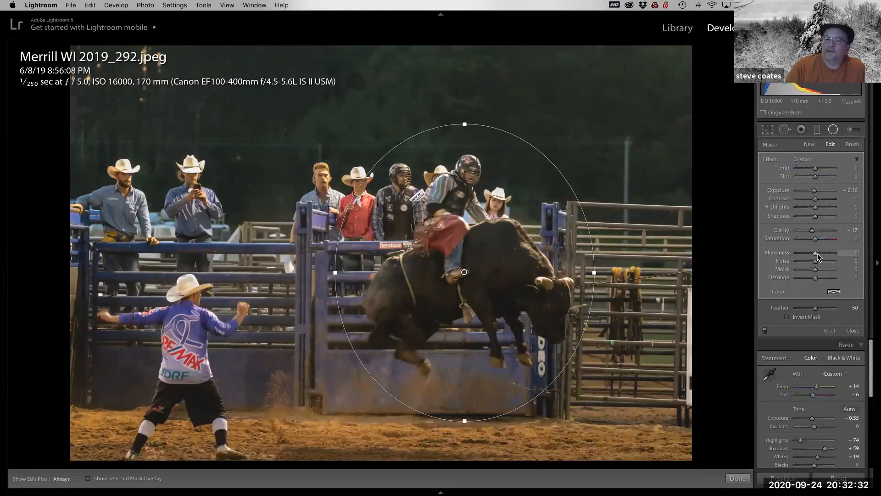
Set the radial filter's sharpness to -47 and saturation to -12.
{"action": "left_click_drag", "start_coordinate": [817, 254], "coordinate": [809, 256]}
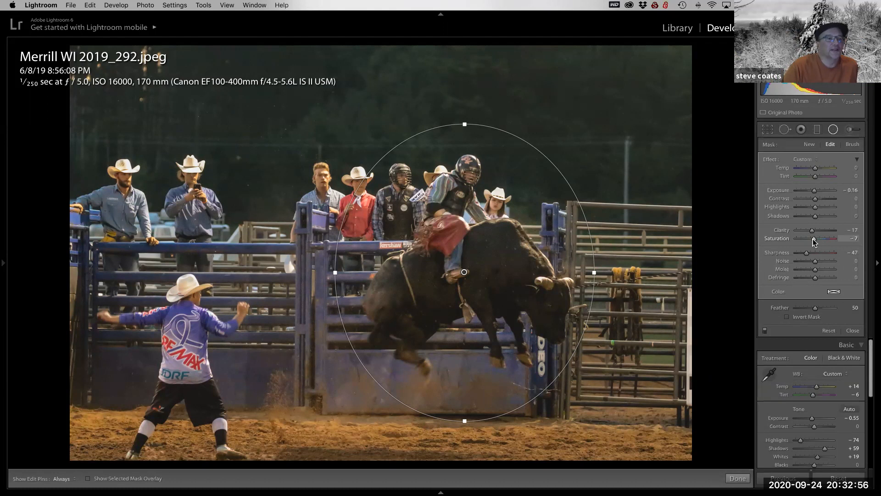
{"action": "left_click_drag", "start_coordinate": [814, 241], "coordinate": [812, 242]}
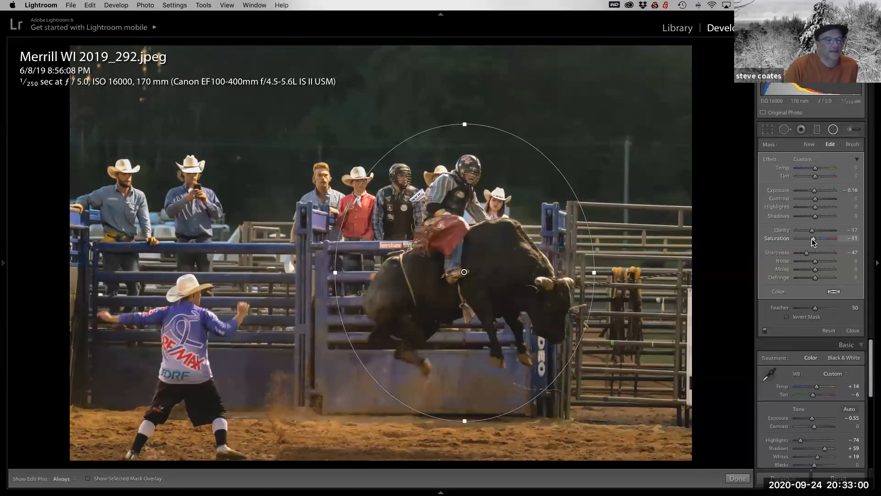
{"action": "left_click_drag", "start_coordinate": [812, 239], "coordinate": [812, 239]}
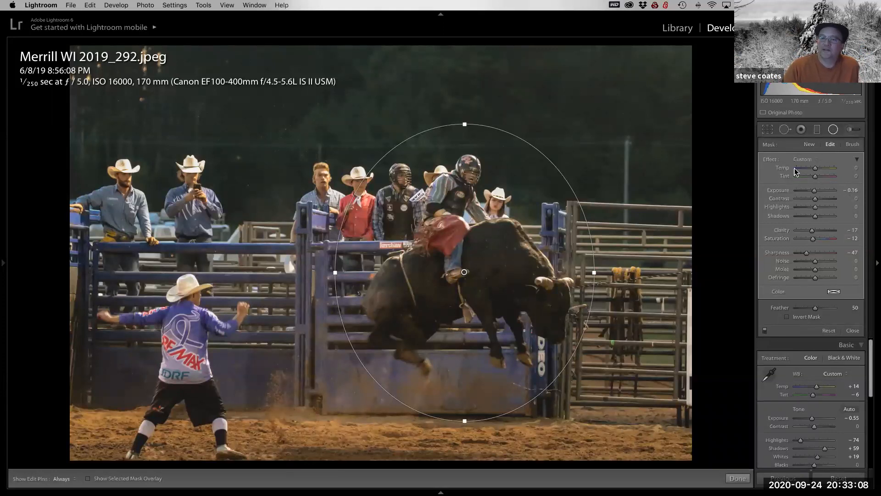
Deselect the radial filter and toggle its effect off and on to compare the bull-riding photo with and without it.
{"action": "left_click", "coordinate": [808, 145]}
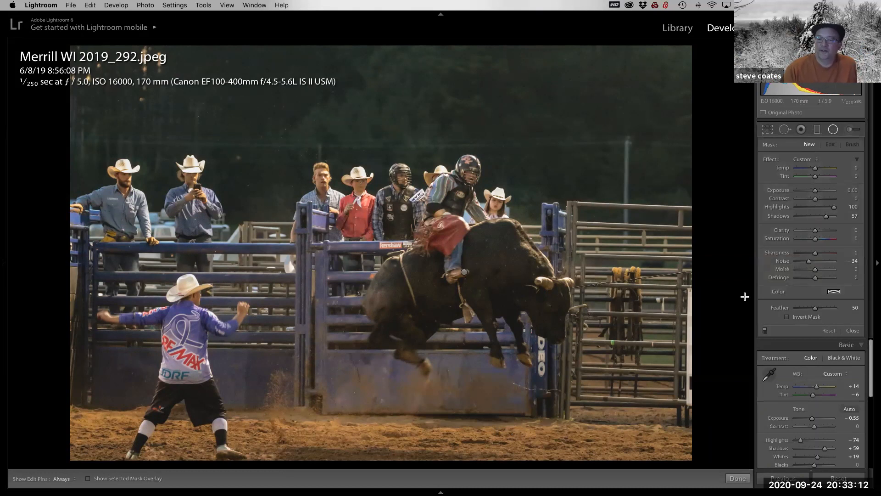
{"action": "left_click", "coordinate": [765, 331]}
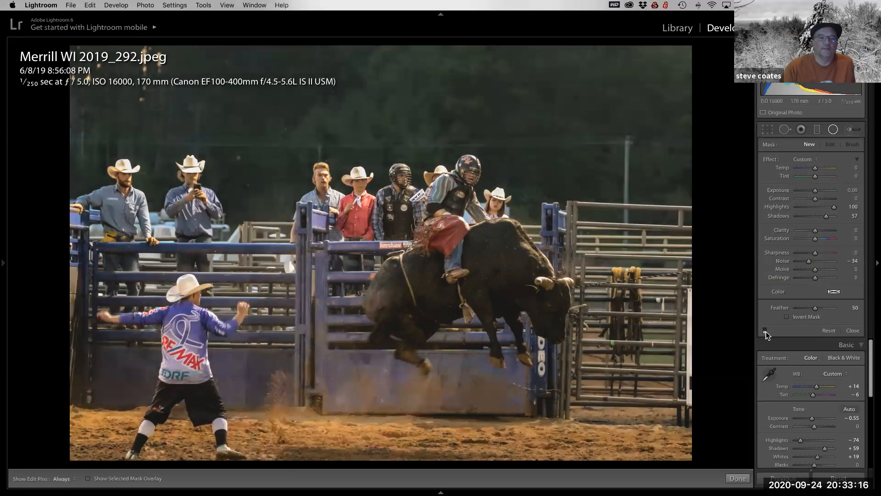
{"action": "left_click", "coordinate": [766, 331]}
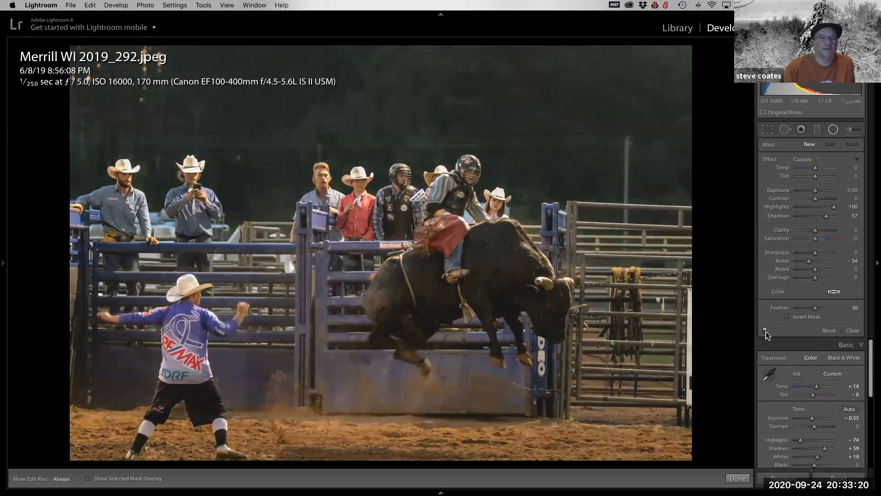
{"action": "left_click", "coordinate": [766, 332]}
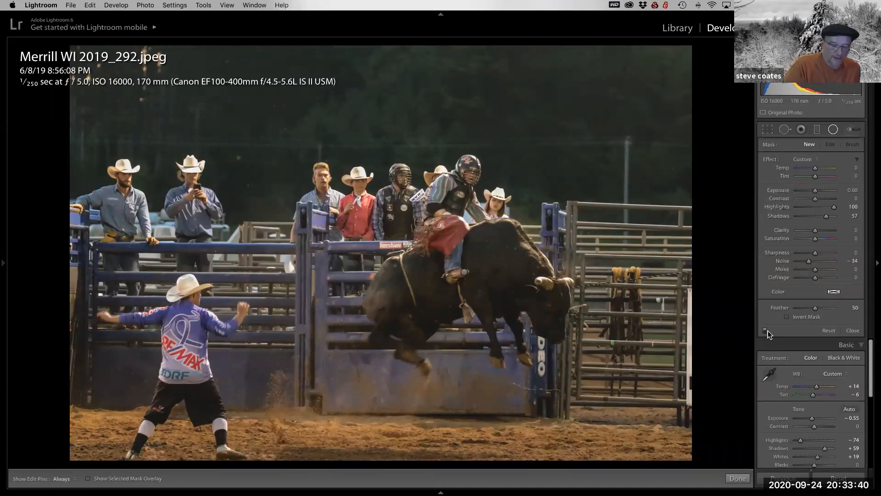
Return to the library grid and open the deer photo IMG_9080.JPG for developing.
{"action": "key", "text": "g"}
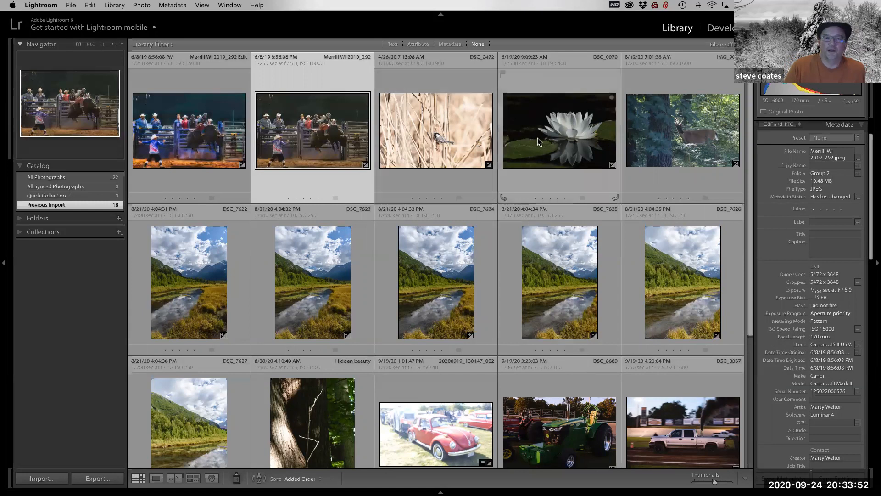
{"action": "left_click", "coordinate": [710, 150]}
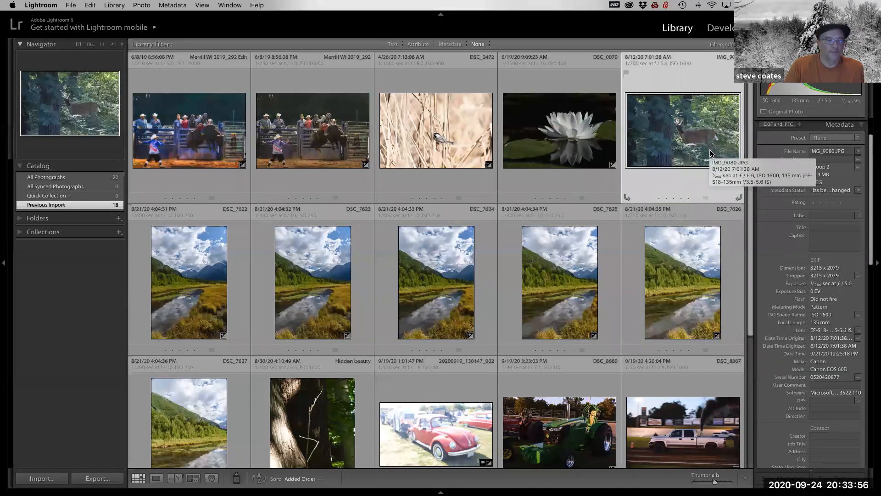
{"action": "double_click", "coordinate": [687, 140]}
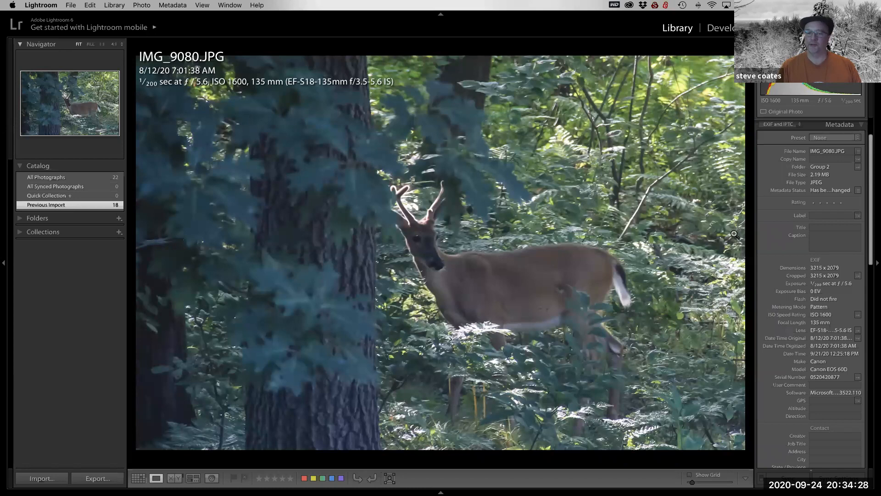
{"action": "key", "text": "d"}
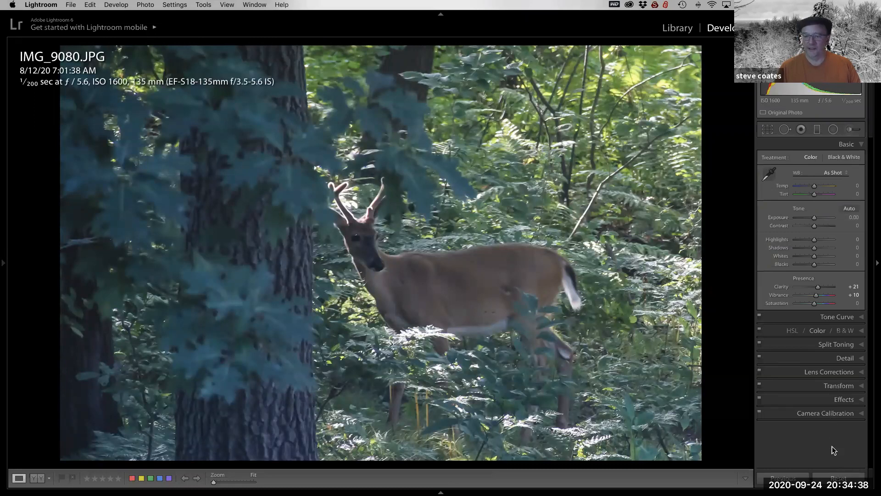
Reset the deer photo's develop settings and apply the user preset "All photo camer std med tone +".
{"action": "left_click", "coordinate": [838, 478]}
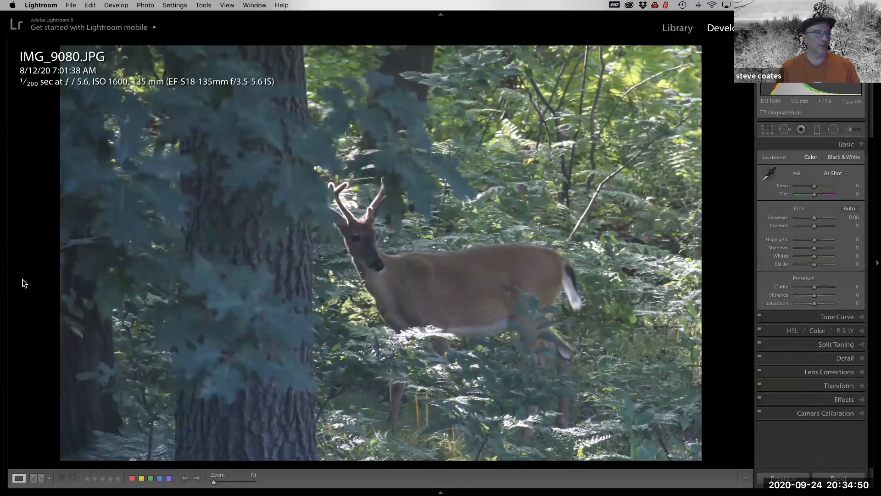
{"action": "mouse_move", "coordinate": [3, 269]}
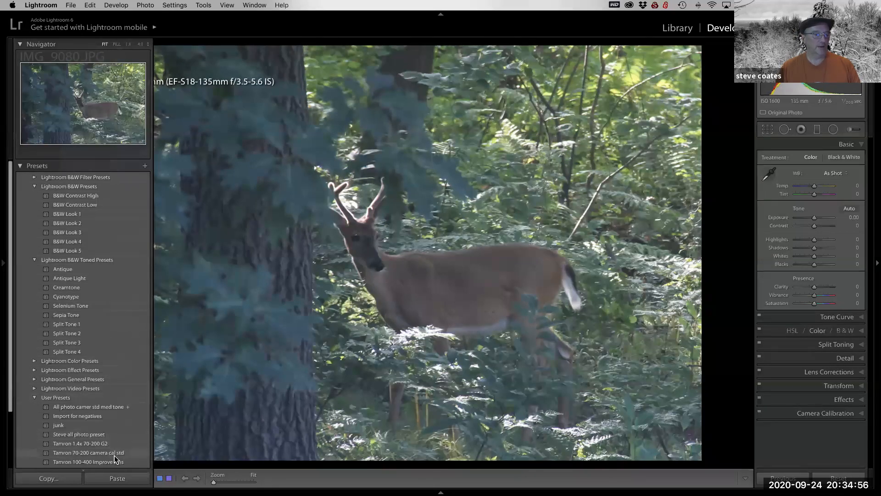
{"action": "left_click", "coordinate": [119, 408]}
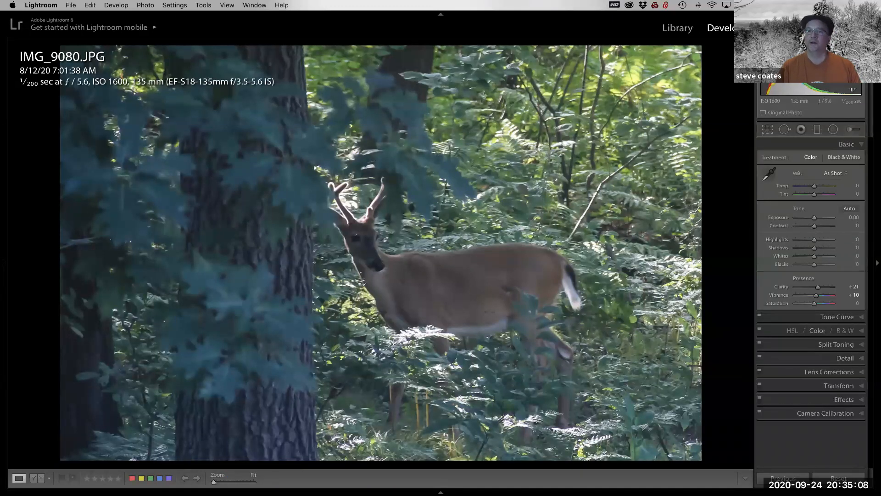
Check the deer photo's clipping and set highlights to -40, shadows to +65 and exposure to +0.30.
{"action": "key", "text": "j"}
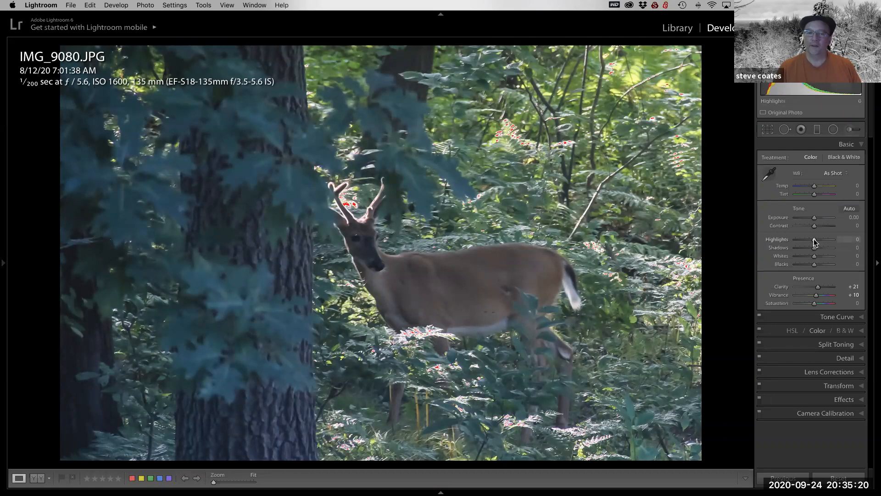
{"action": "left_click_drag", "start_coordinate": [814, 242], "coordinate": [807, 242]}
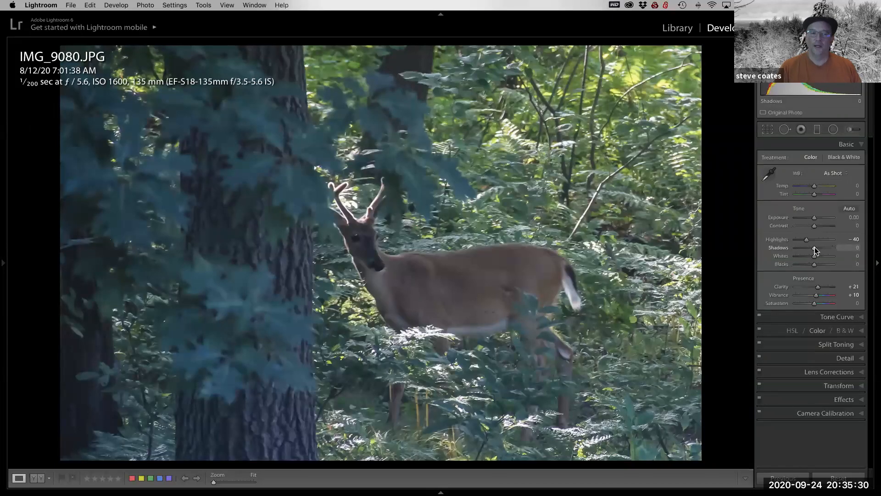
{"action": "mouse_move", "coordinate": [825, 250]}
{"action": "left_mouse_down"}
{"action": "mouse_move", "coordinate": [834, 247]}
{"action": "mouse_move", "coordinate": [826, 247]}
{"action": "left_mouse_up"}
{"action": "left_click_drag", "start_coordinate": [810, 216], "coordinate": [814, 218]}
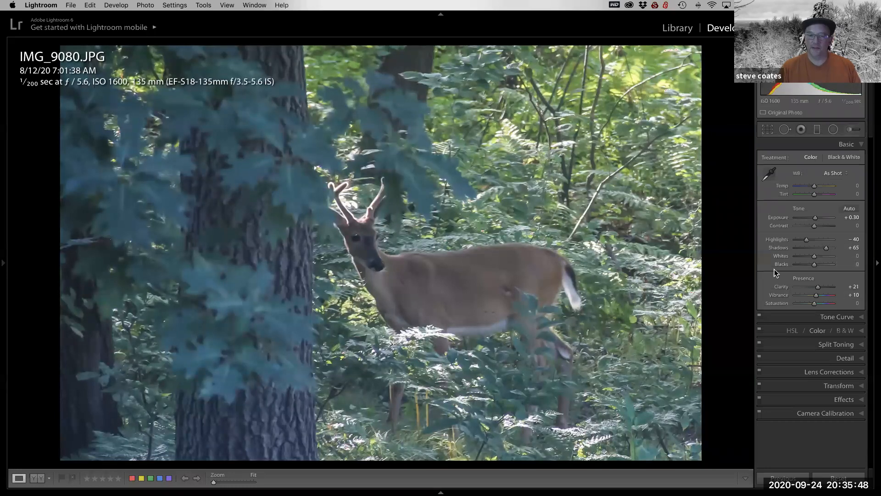
Auto-set the deer photo's whites, then raise them to -7 while checking the highlight clipping mask.
{"action": "key", "text": "shift"}
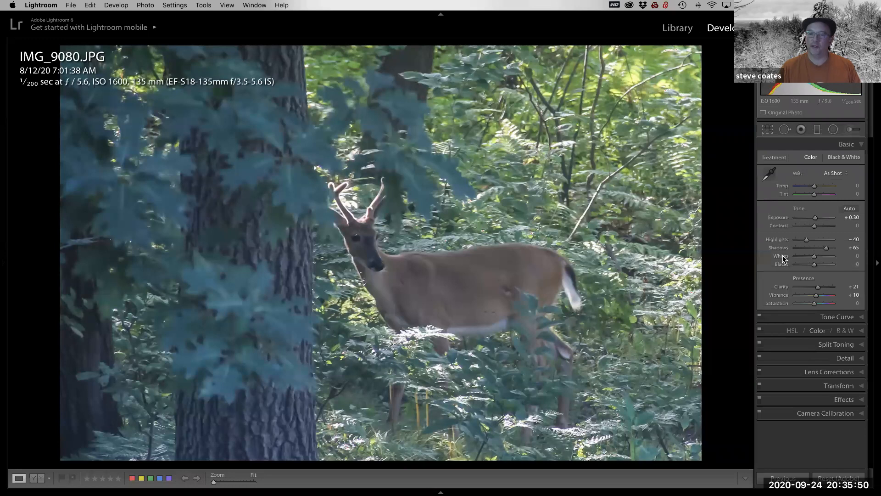
{"action": "double_click", "coordinate": [783, 258], "text": "shift"}
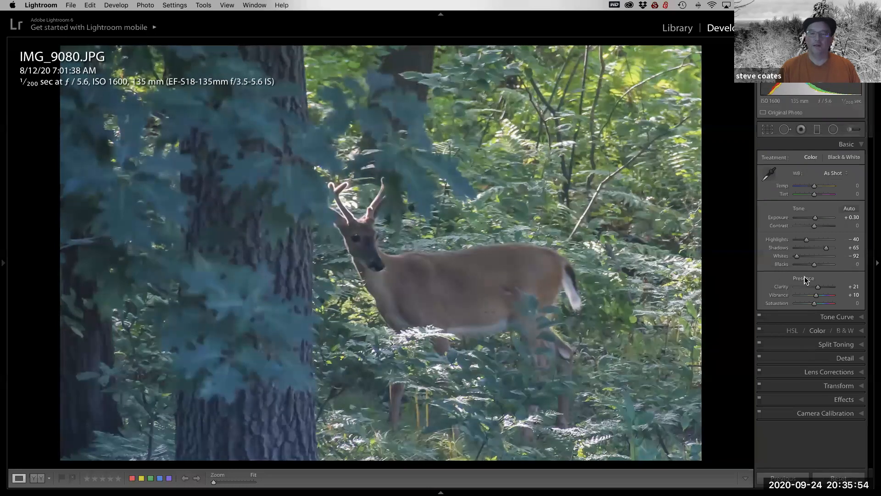
{"action": "key", "text": "alt"}
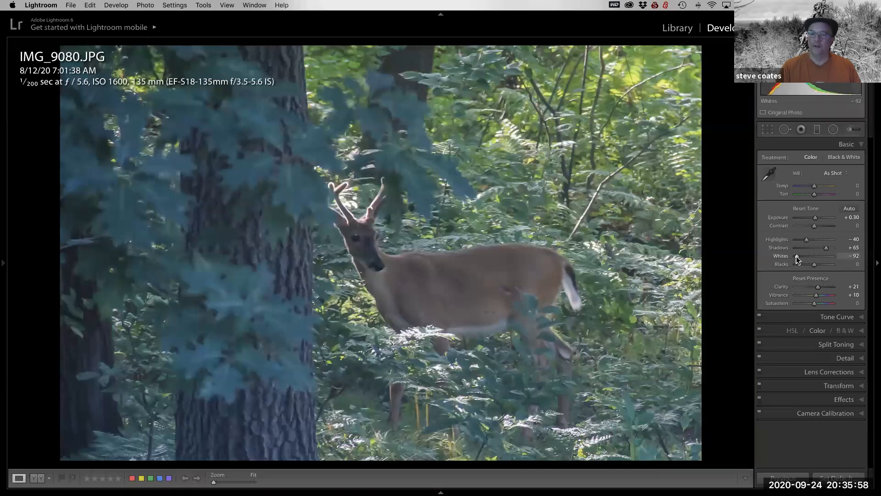
{"action": "left_click", "coordinate": [797, 257], "text": "alt"}
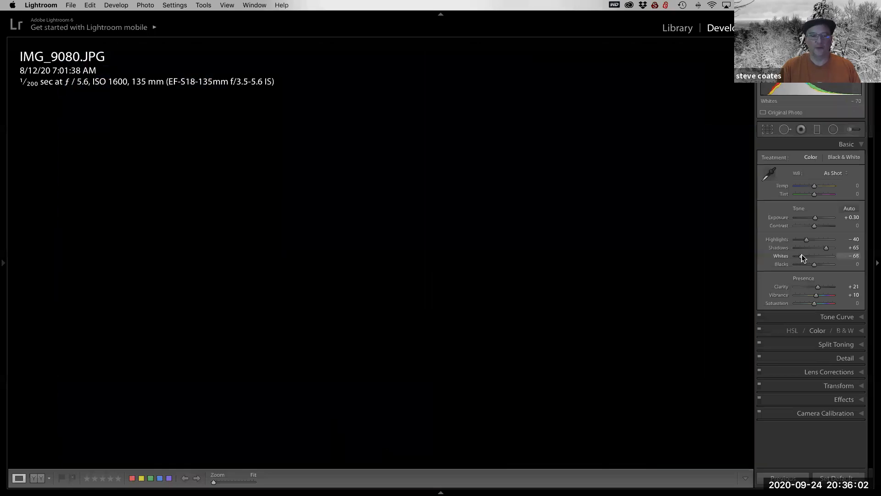
{"action": "left_click_drag", "start_coordinate": [806, 256], "coordinate": [812, 258]}
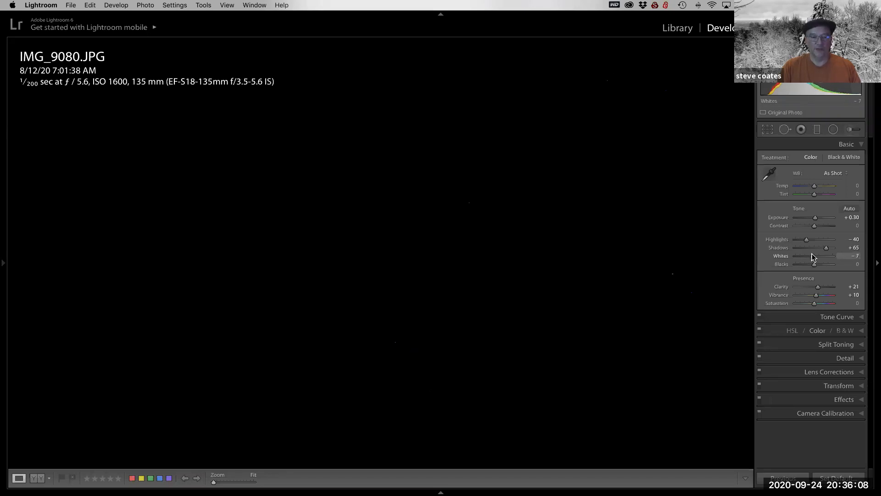
{"action": "left_click_drag", "start_coordinate": [812, 257], "coordinate": [813, 257]}
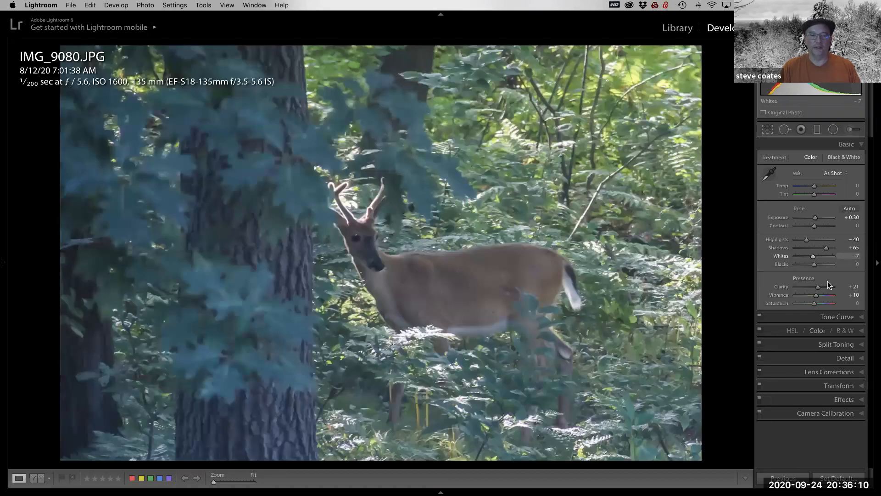
Auto-set the deer photo's blacks to -69, raise shadows to +100 and set exposure to +0.75.
{"action": "key", "text": "shift"}
{"action": "double_click", "coordinate": [781, 265], "text": "shift"}
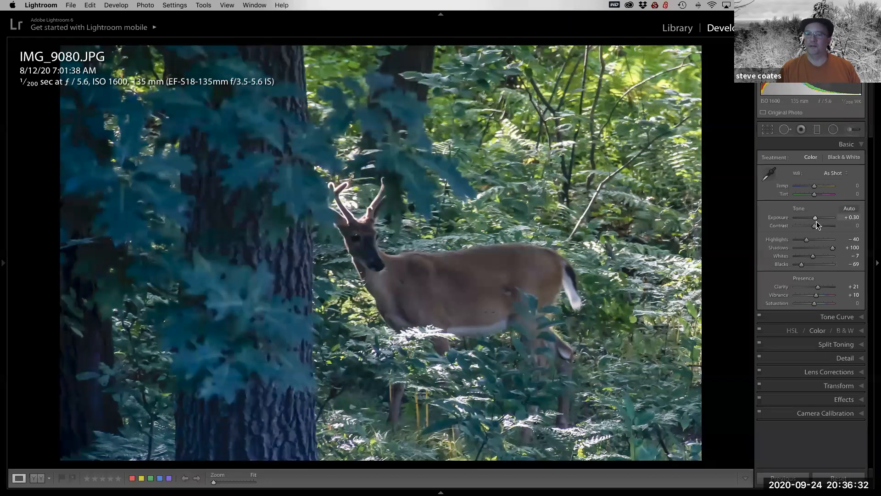
{"action": "left_click_drag", "start_coordinate": [814, 219], "coordinate": [816, 219]}
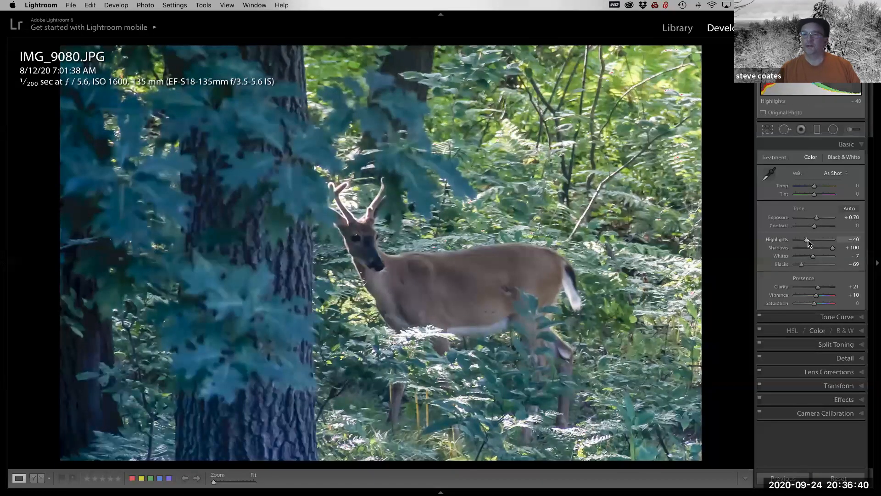
{"action": "left_click", "coordinate": [819, 217]}
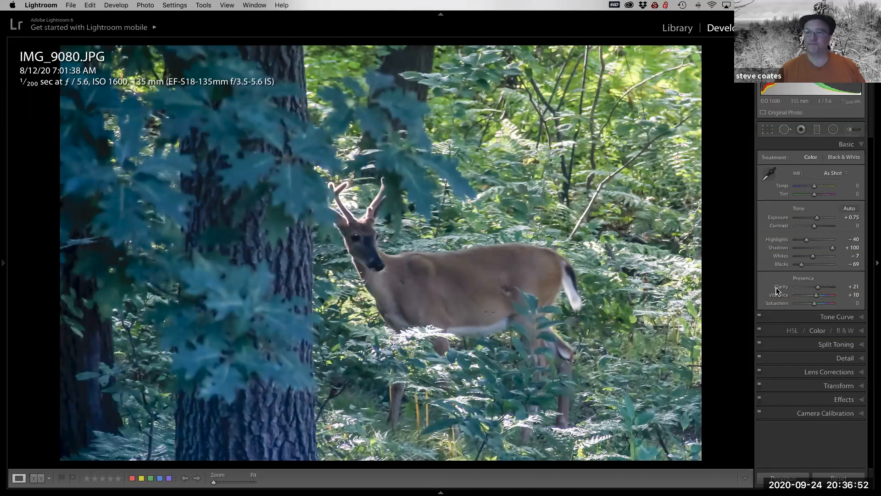
Set the deer photo's tone curve to the Strong Contrast point curve.
{"action": "left_click", "coordinate": [831, 318]}
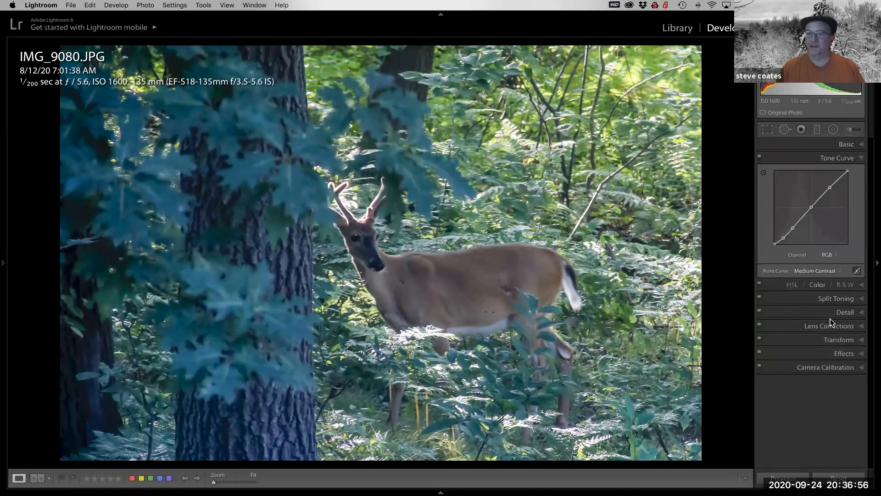
{"action": "left_click", "coordinate": [816, 272]}
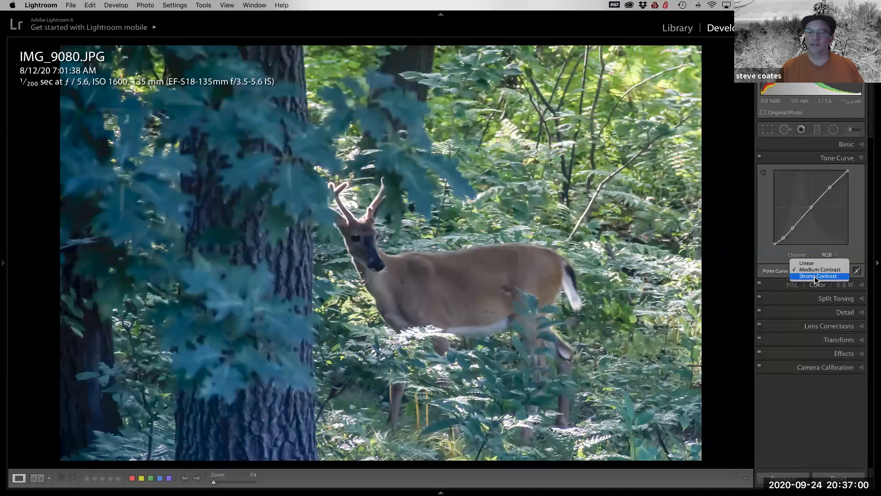
{"action": "left_click", "coordinate": [815, 277]}
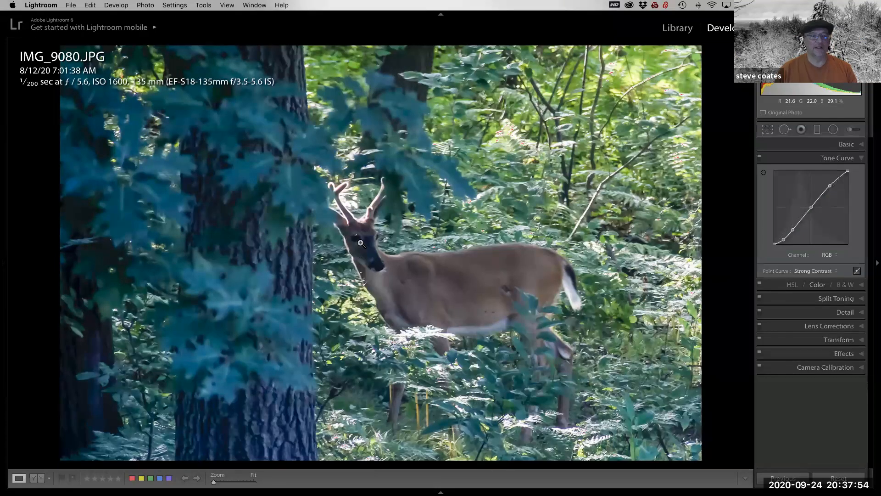
Examine the deer's head and body at high magnification, then return to the full view.
{"action": "left_click", "coordinate": [352, 215]}
{"action": "left_click", "coordinate": [329, 271]}
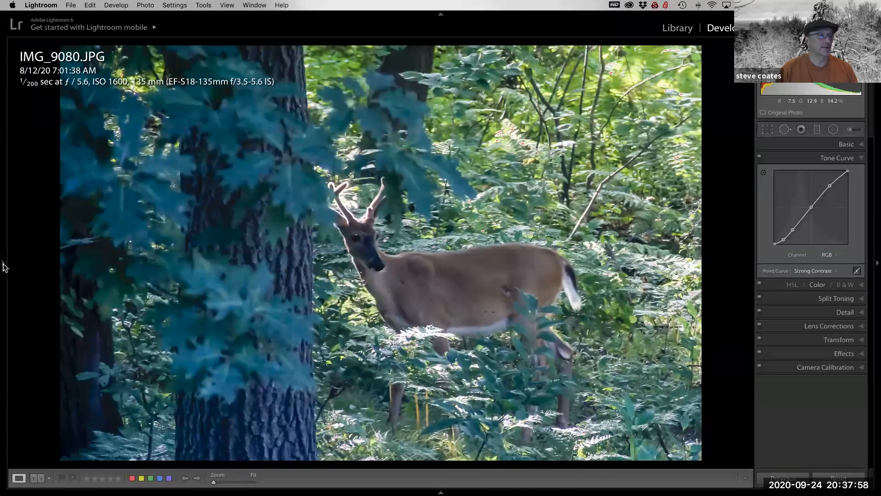
{"action": "mouse_move", "coordinate": [3, 265]}
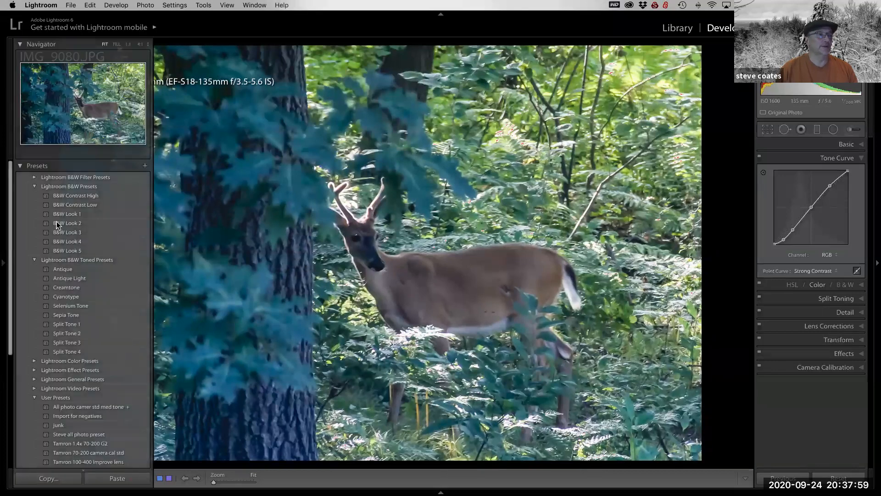
{"action": "left_click", "coordinate": [141, 45]}
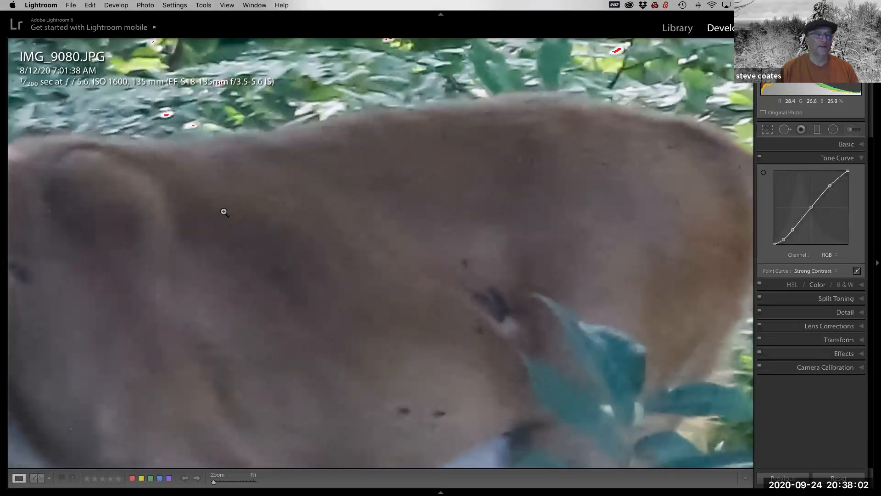
{"action": "left_click", "coordinate": [505, 266]}
{"action": "left_click", "coordinate": [546, 289]}
{"action": "left_click_drag", "start_coordinate": [506, 300], "coordinate": [187, 351]}
{"action": "left_click", "coordinate": [582, 283]}
{"action": "left_click", "coordinate": [485, 263]}
{"action": "left_click", "coordinate": [407, 244]}
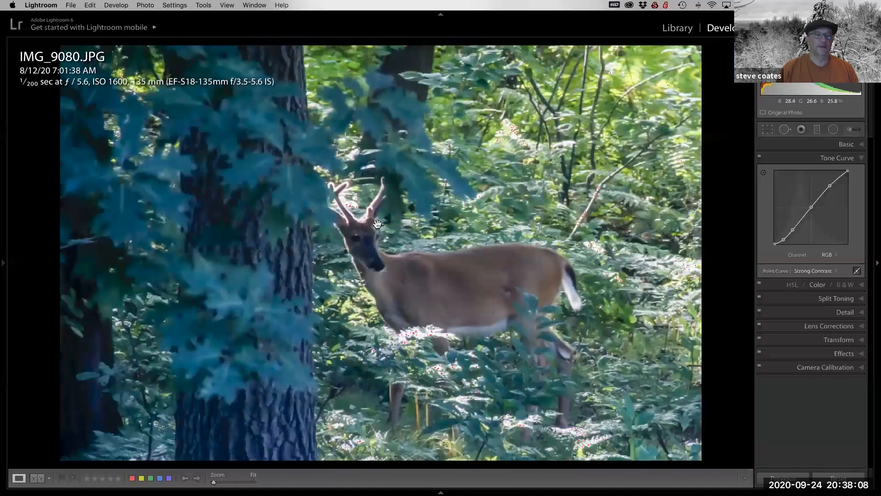
Heal the bright speck above the deer's eye with a size 22 spot brush at 4:1, then return to the full view.
{"action": "left_click", "coordinate": [353, 222]}
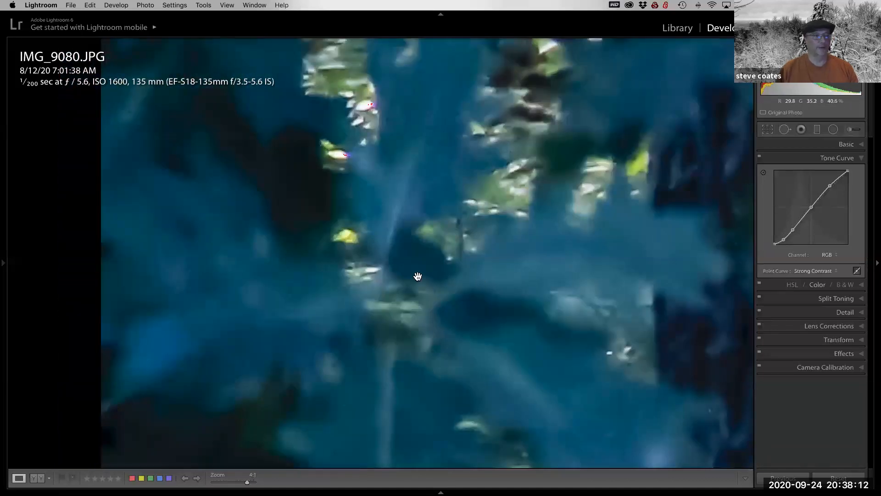
{"action": "left_click_drag", "start_coordinate": [560, 276], "coordinate": [120, 226]}
{"action": "left_click_drag", "start_coordinate": [497, 234], "coordinate": [488, 48]}
{"action": "left_click_drag", "start_coordinate": [534, 350], "coordinate": [512, 233]}
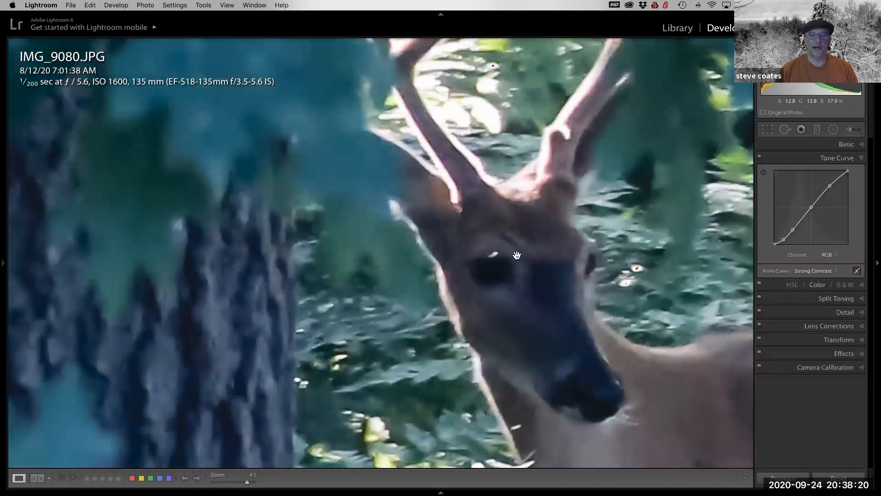
{"action": "left_click", "coordinate": [785, 129]}
{"action": "scroll", "coordinate": [491, 259], "scroll_direction": "down", "scroll_amount": 6}
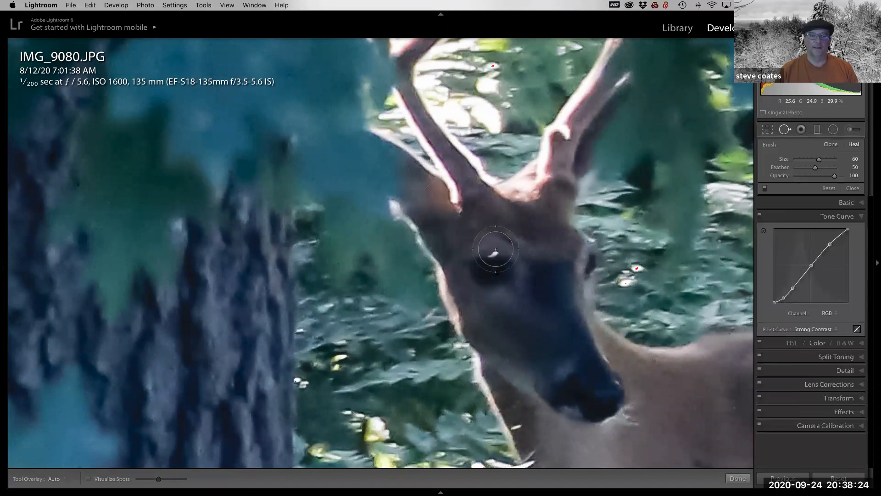
{"action": "scroll", "coordinate": [494, 252], "scroll_direction": "down", "scroll_amount": 3}
{"action": "left_click", "coordinate": [494, 253]}
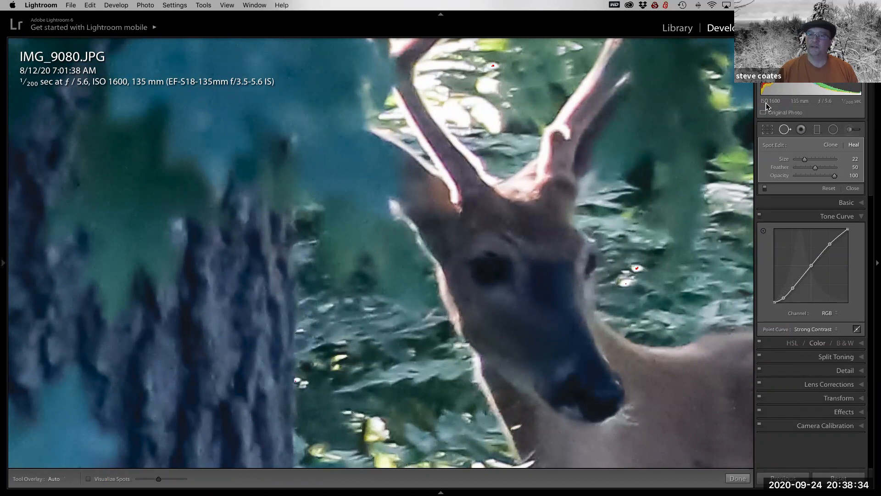
{"action": "left_click", "coordinate": [783, 130]}
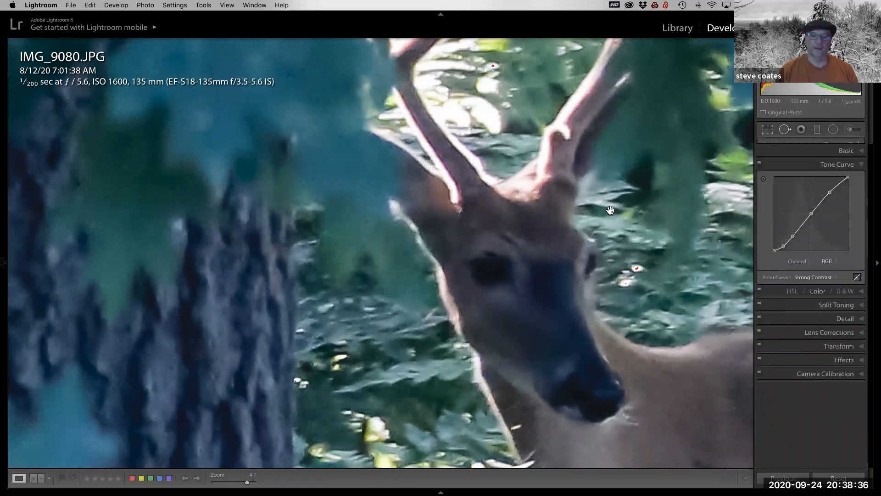
{"action": "left_click", "coordinate": [615, 210]}
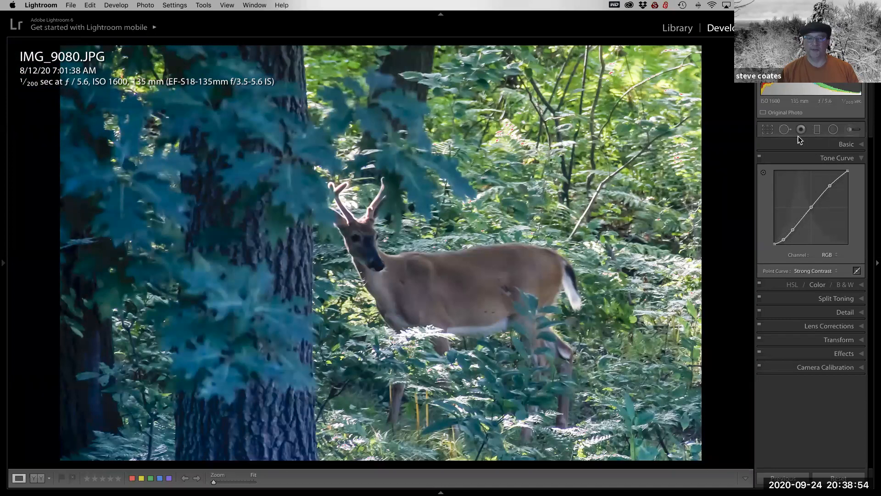
Crop the deer photo at its original aspect ratio, trimming the picture's top and left side.
{"action": "left_click", "coordinate": [785, 129]}
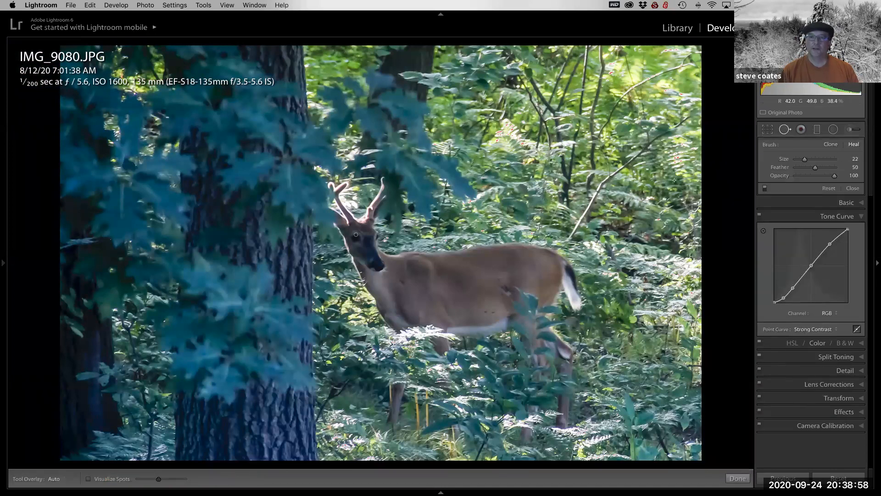
{"action": "left_click", "coordinate": [767, 130]}
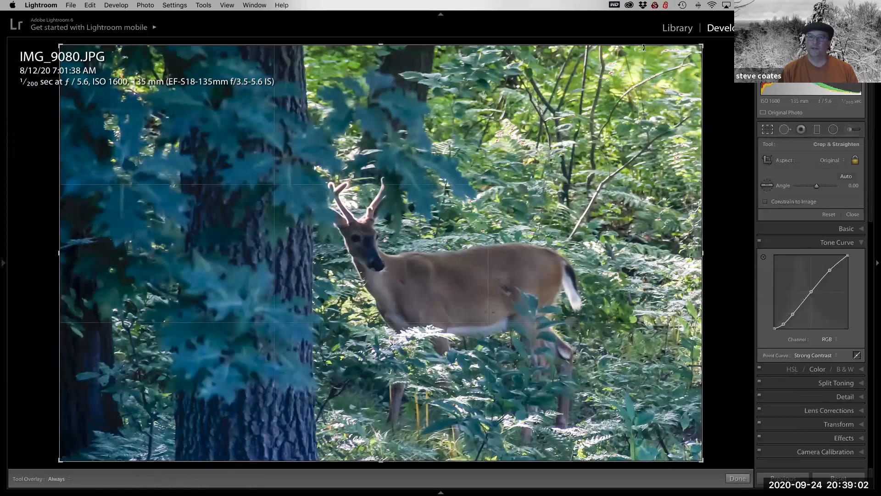
{"action": "left_click_drag", "start_coordinate": [698, 51], "coordinate": [672, 90]}
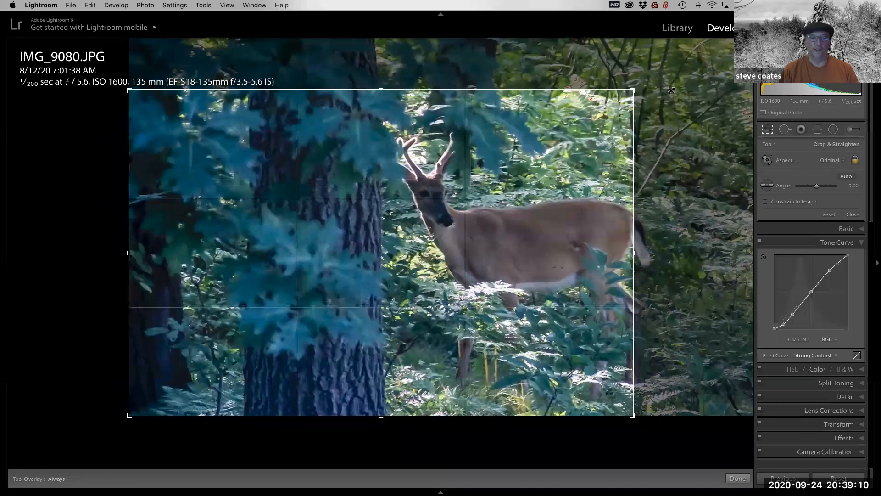
{"action": "left_click_drag", "start_coordinate": [506, 254], "coordinate": [388, 250]}
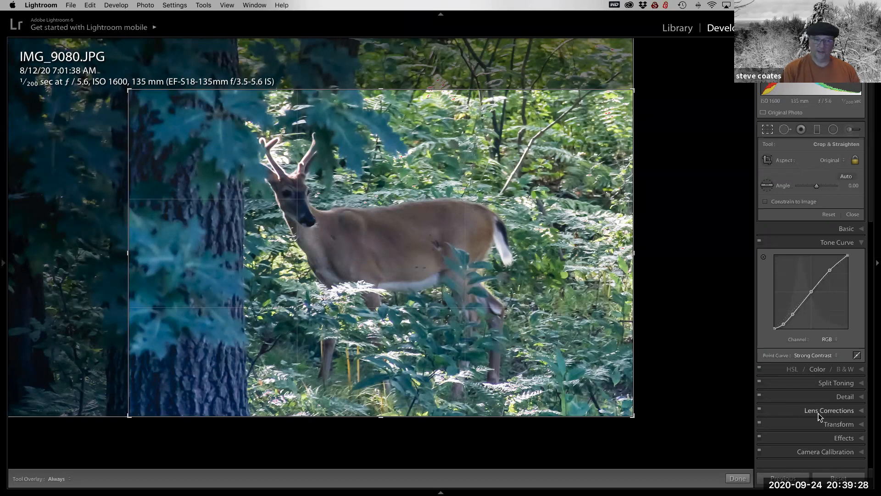
{"action": "key", "text": "Return"}
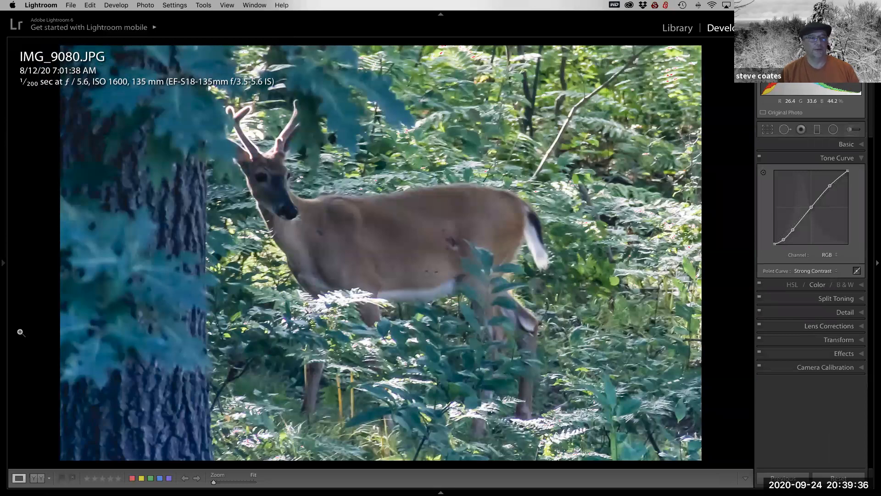
Draw a radial filter ellipse around the deer's body and reset all of its effect settings to zero.
{"action": "left_click", "coordinate": [833, 130]}
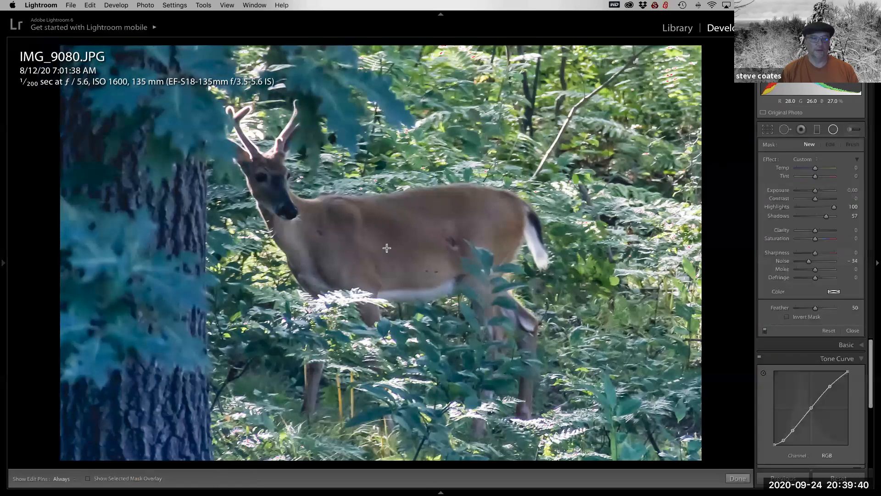
{"action": "left_click_drag", "start_coordinate": [528, 346], "coordinate": [608, 375]}
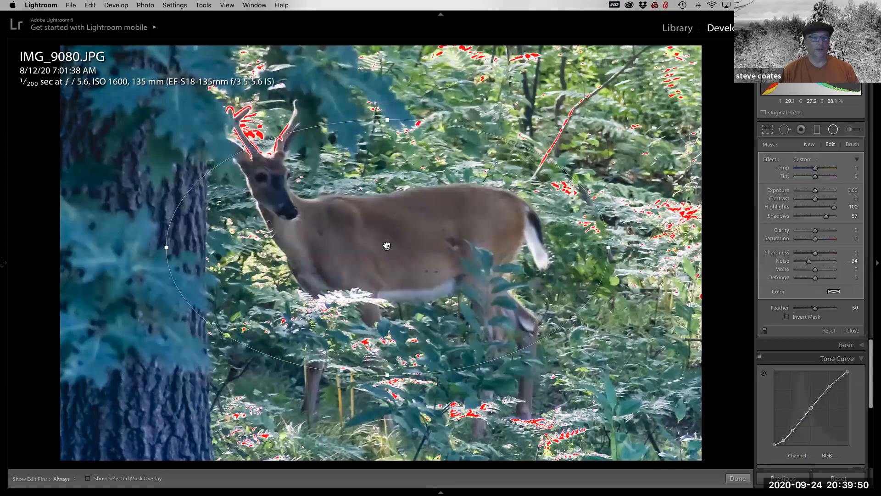
{"action": "left_click_drag", "start_coordinate": [383, 237], "coordinate": [385, 242]}
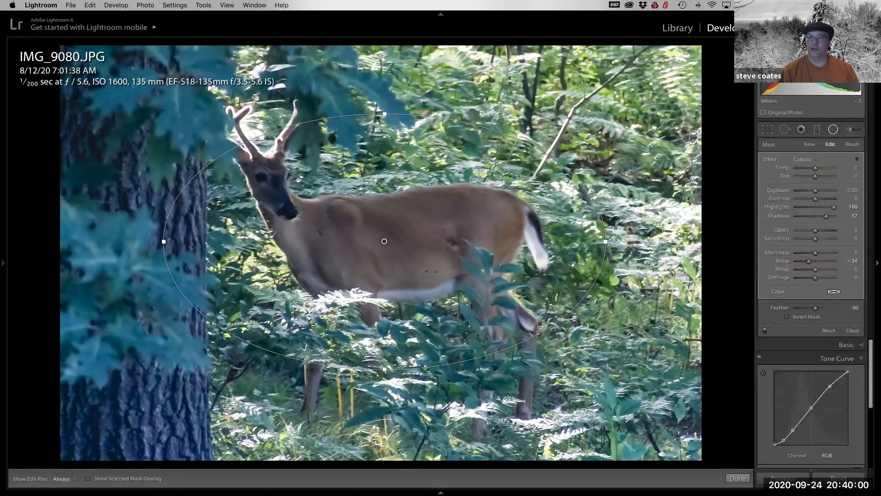
{"action": "mouse_move", "coordinate": [857, 50]}
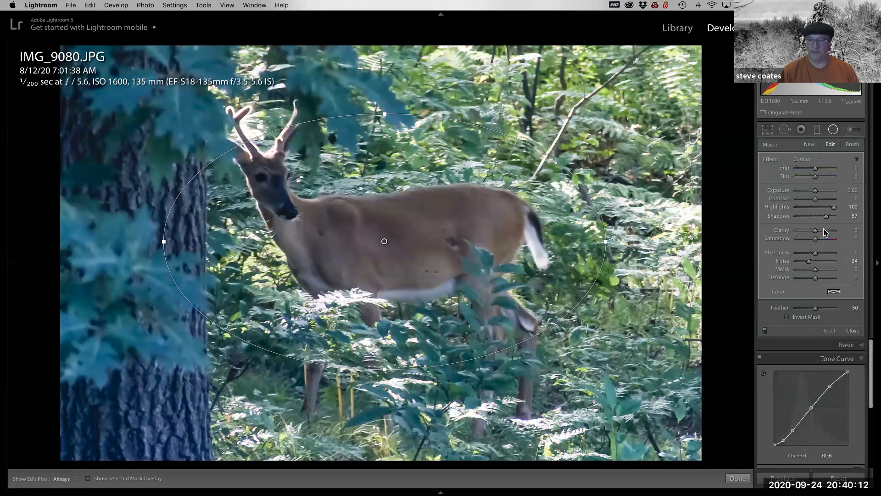
{"action": "double_click", "coordinate": [785, 162]}
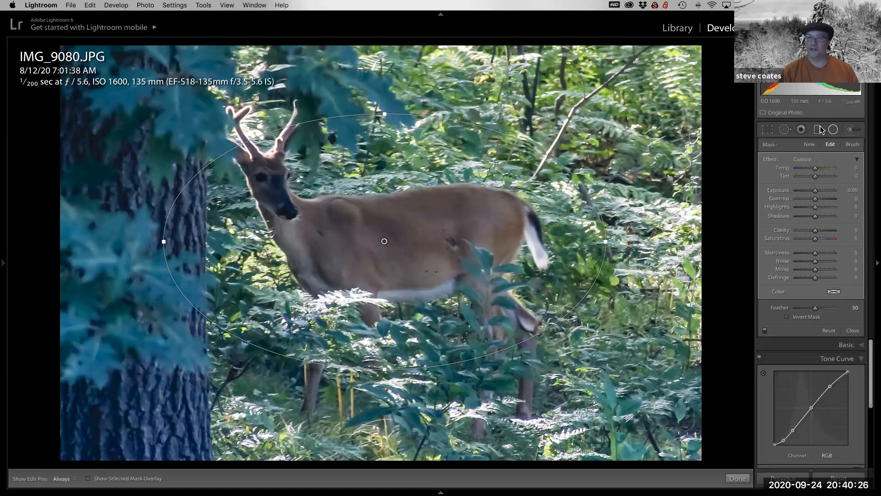
Darken the area outside the ellipse with exposure -0.40 and highlights -46, and close the radial filter.
{"action": "left_click_drag", "start_coordinate": [814, 192], "coordinate": [812, 192]}
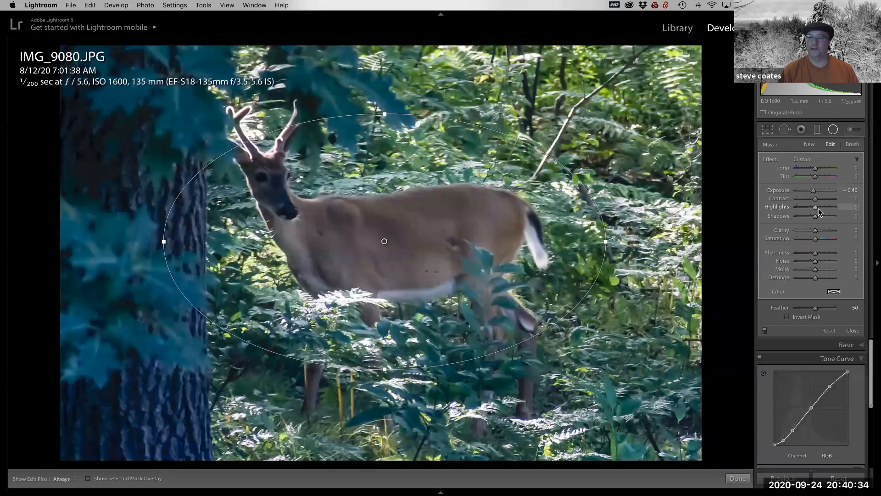
{"action": "left_click_drag", "start_coordinate": [816, 207], "coordinate": [807, 208]}
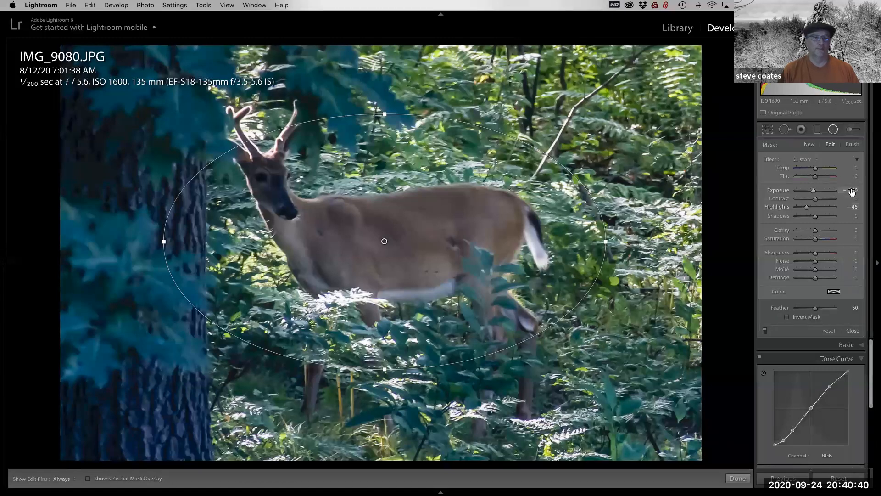
{"action": "left_click", "coordinate": [834, 131]}
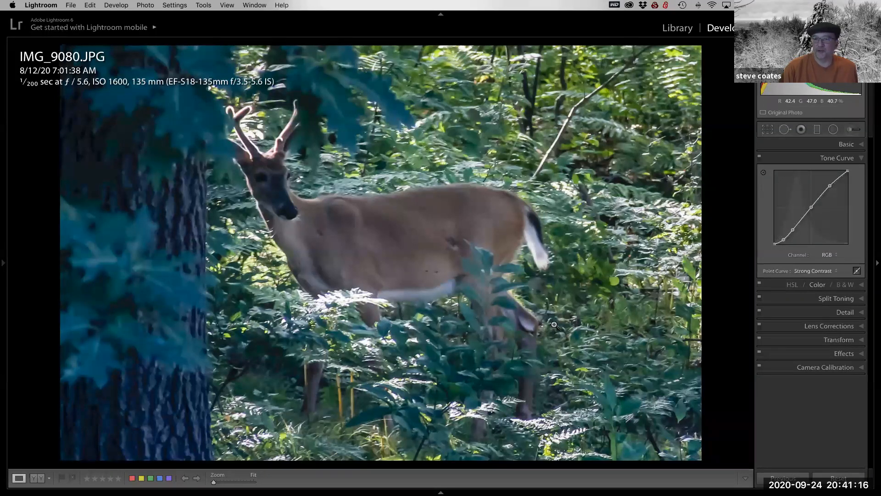
Try post-crop vignetting amounts of -28 and +9 on the deer photo, and reset the amount to zero.
{"action": "left_click", "coordinate": [847, 355]}
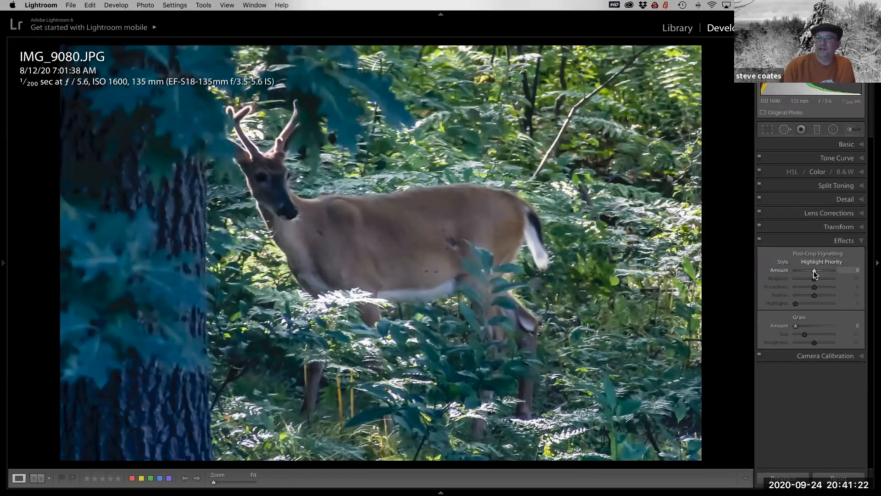
{"action": "left_click_drag", "start_coordinate": [814, 271], "coordinate": [809, 271]}
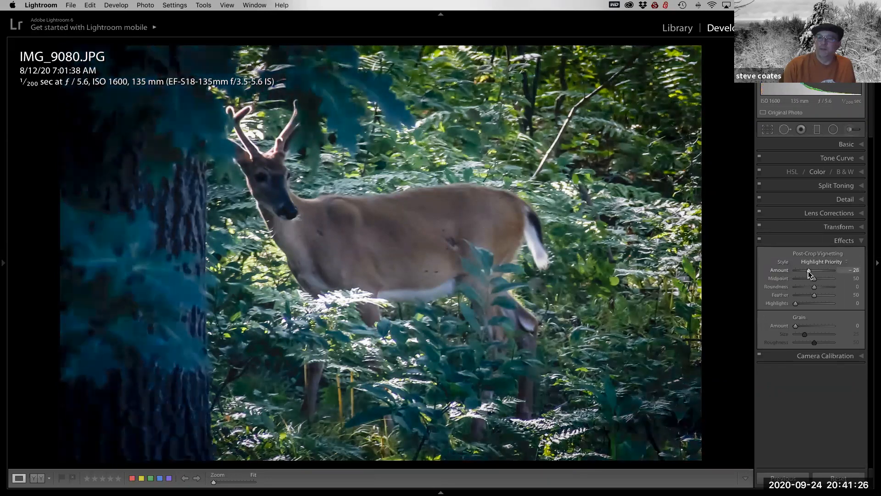
{"action": "left_click_drag", "start_coordinate": [814, 272], "coordinate": [816, 271]}
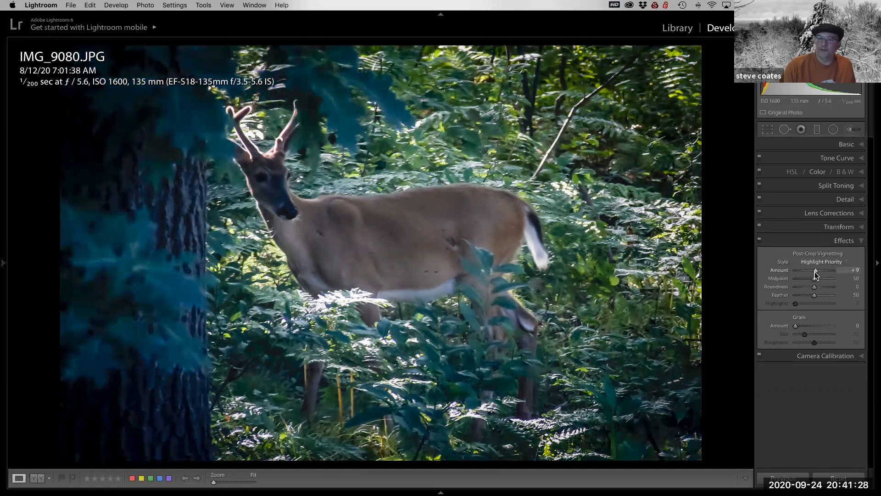
{"action": "double_click", "coordinate": [780, 271]}
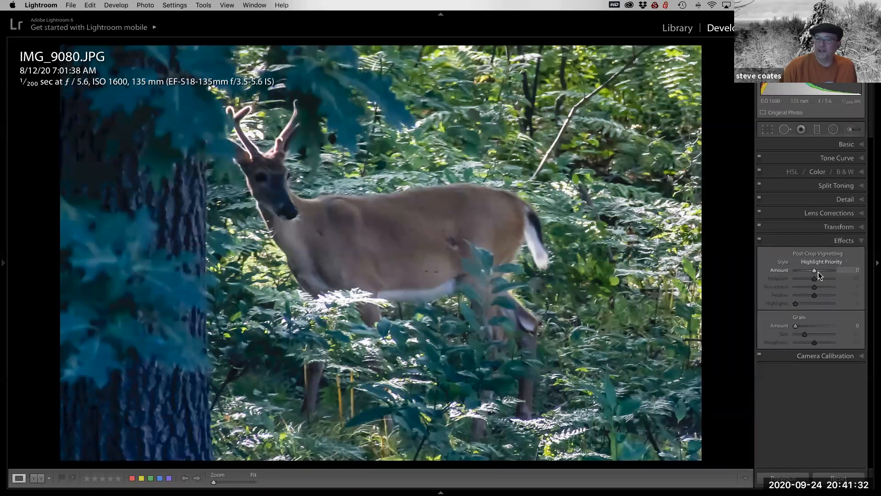
Brighten the deer's face with a size 4.0 adjustment brush reset to exposure 0.17 and shadows 16, and close the brush.
{"action": "left_click", "coordinate": [836, 144]}
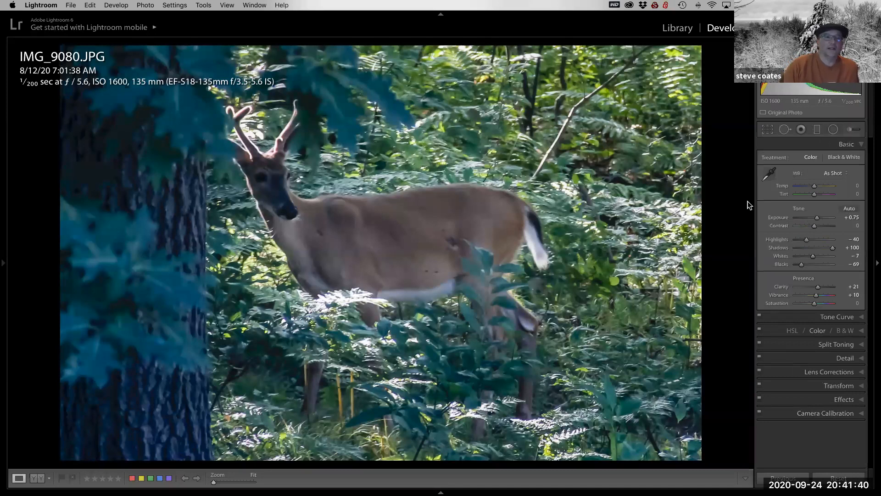
{"action": "left_click", "coordinate": [851, 130]}
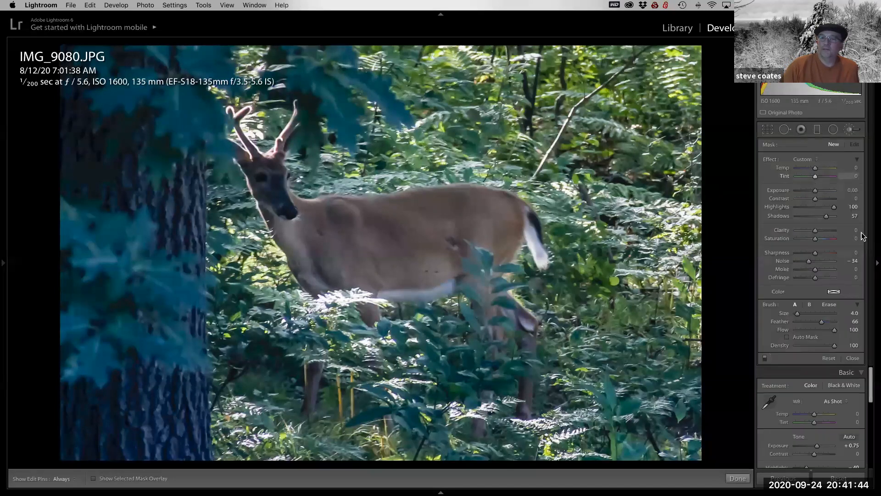
{"action": "double_click", "coordinate": [786, 160]}
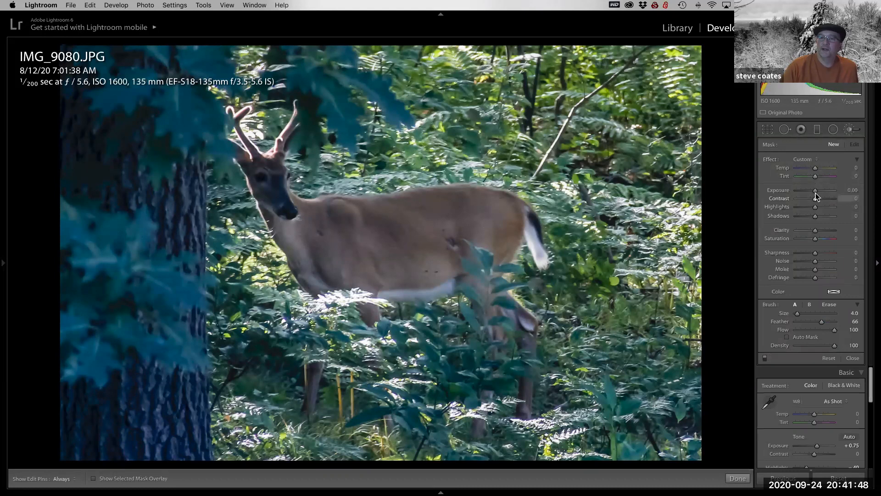
{"action": "left_click_drag", "start_coordinate": [817, 192], "coordinate": [819, 216]}
{"action": "key", "text": "h"}
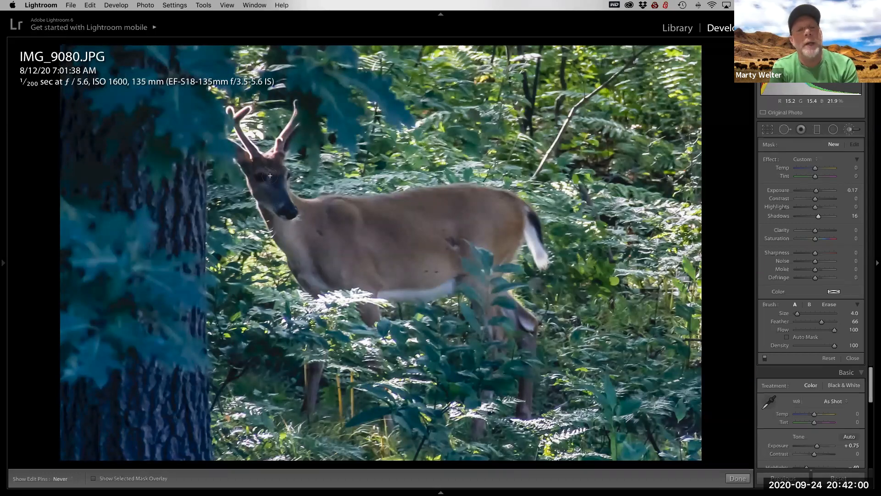
{"action": "key", "text": "h"}
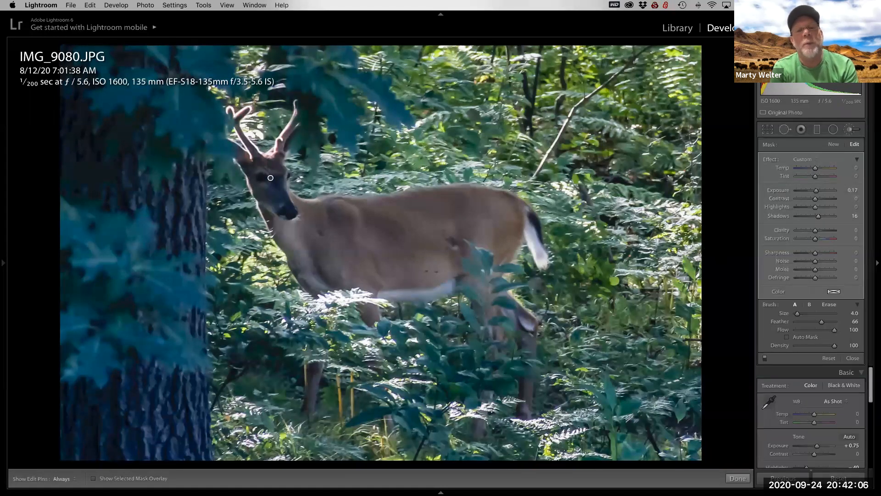
{"action": "left_click", "coordinate": [850, 129]}
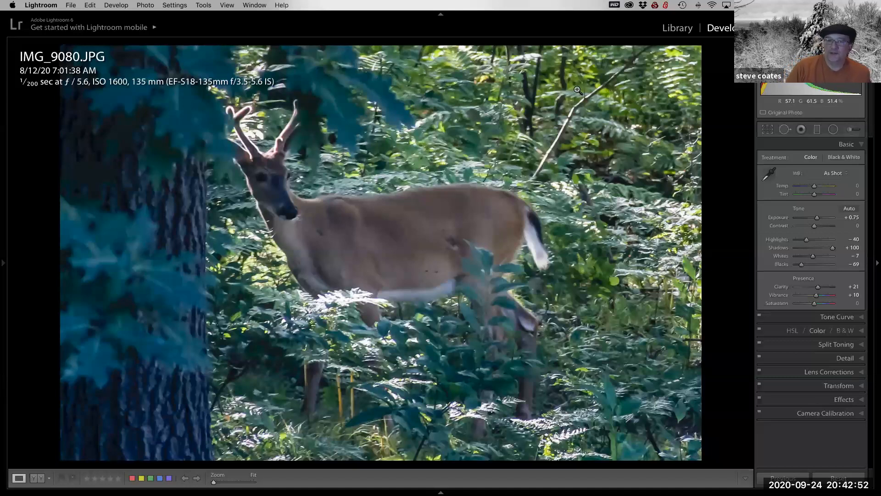
Create a virtual copy of the deer photo and flip the copy horizontally.
{"action": "right_click", "coordinate": [472, 145]}
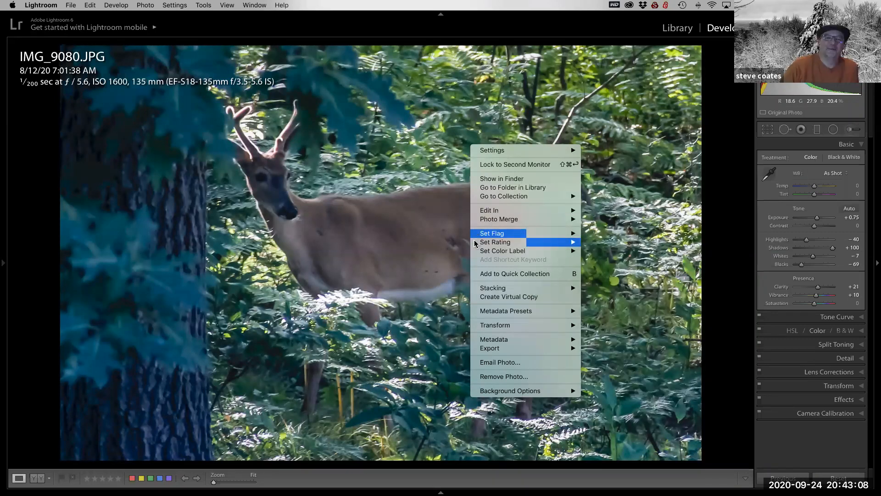
{"action": "mouse_move", "coordinate": [521, 234]}
{"action": "left_click", "coordinate": [532, 297]}
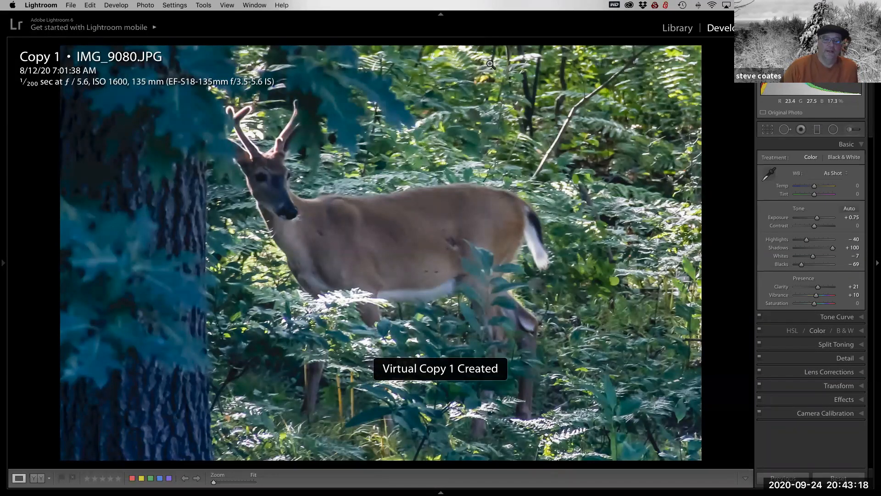
{"action": "left_click", "coordinate": [148, 7]}
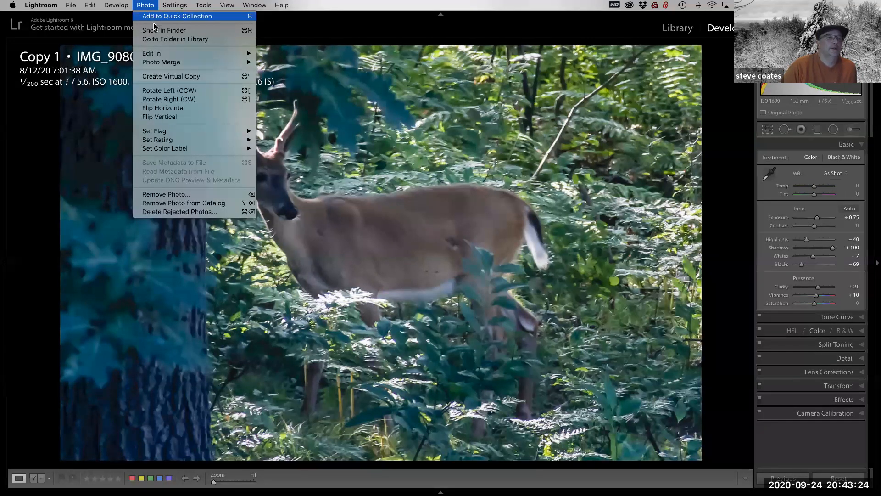
{"action": "left_click", "coordinate": [174, 110]}
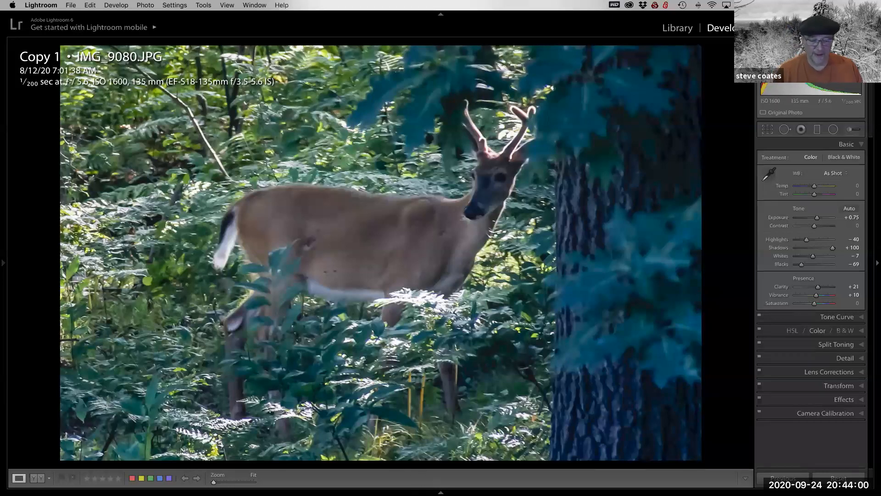
Select the original deer photo together with its flipped copy and show the two in Compare view.
{"action": "mouse_move", "coordinate": [441, 491]}
{"action": "left_click", "coordinate": [441, 492]}
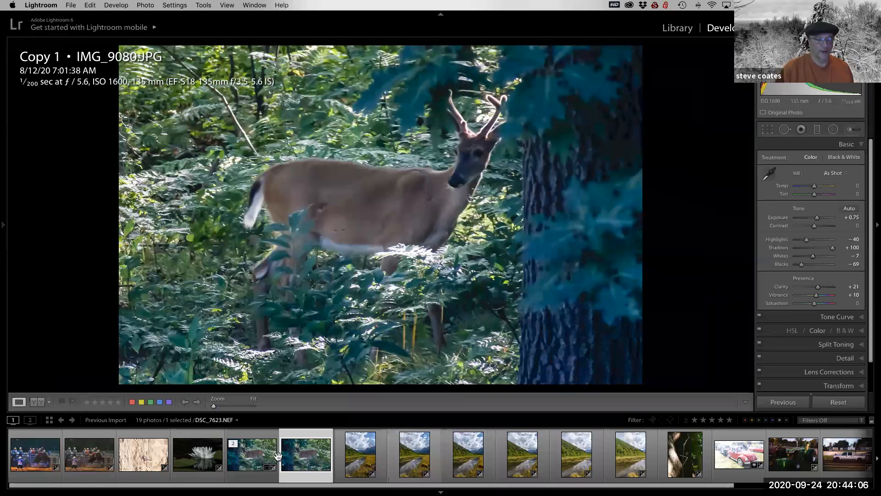
{"action": "left_click", "coordinate": [266, 461]}
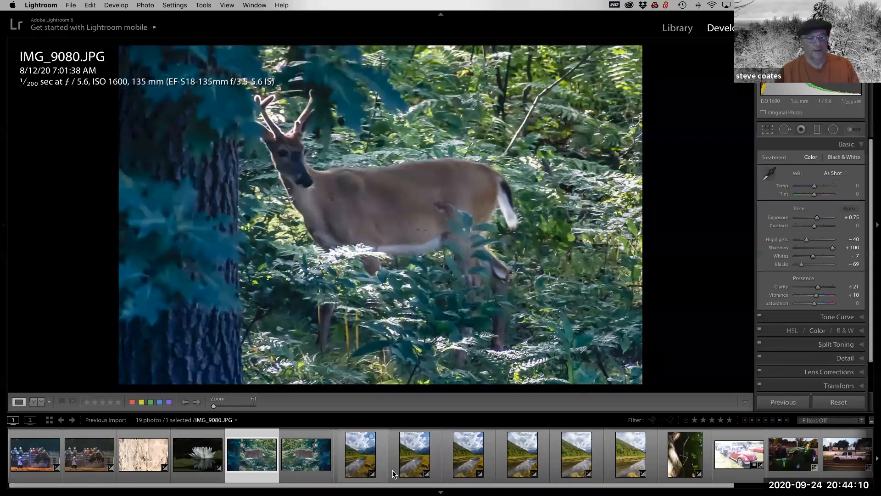
{"action": "left_click", "coordinate": [316, 443], "text": "super"}
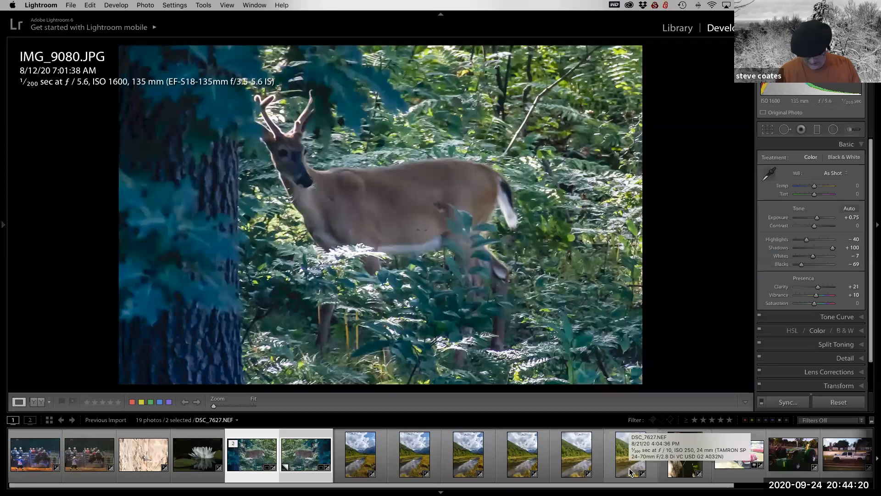
{"action": "key", "text": "c"}
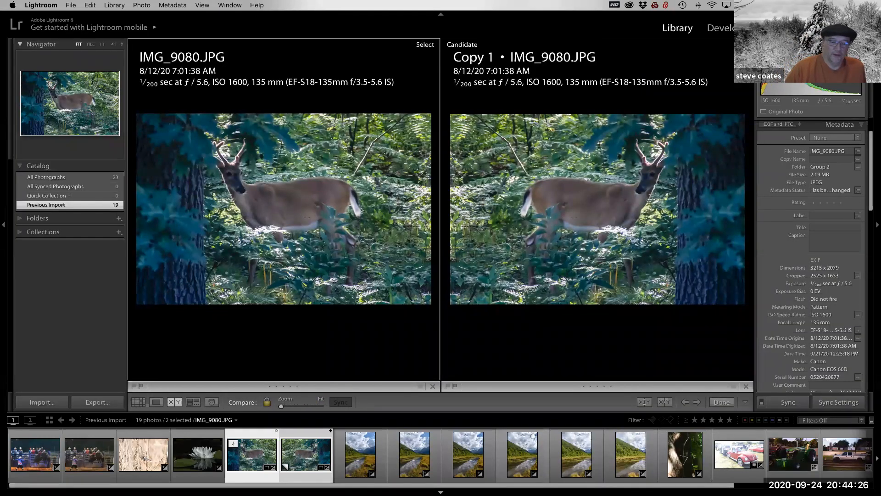
Enlarge the side-by-side comparison of the two deer versions by hiding the filmstrip and both side panels.
{"action": "left_click", "coordinate": [438, 472]}
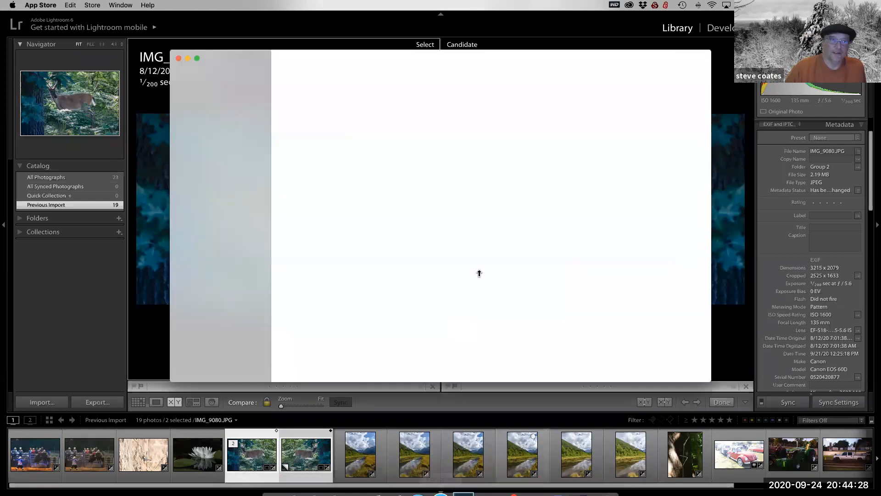
{"action": "key", "text": "super+q"}
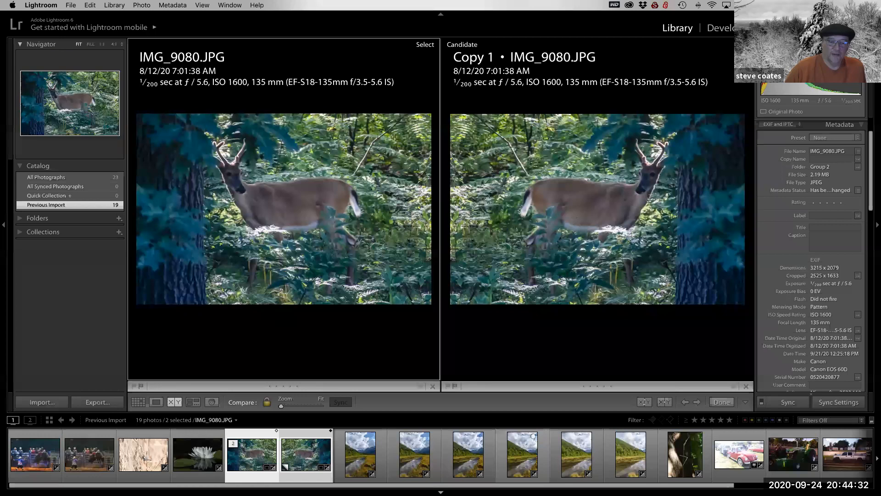
{"action": "key", "text": "F6"}
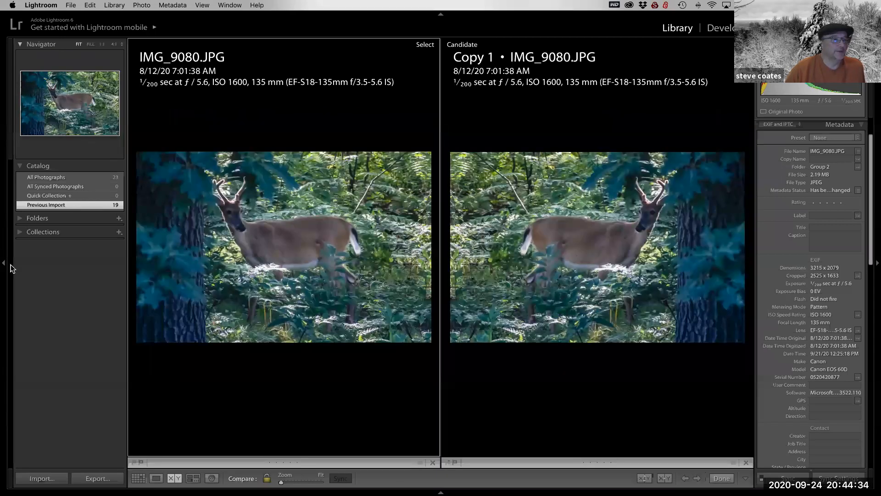
{"action": "left_click", "coordinate": [4, 266]}
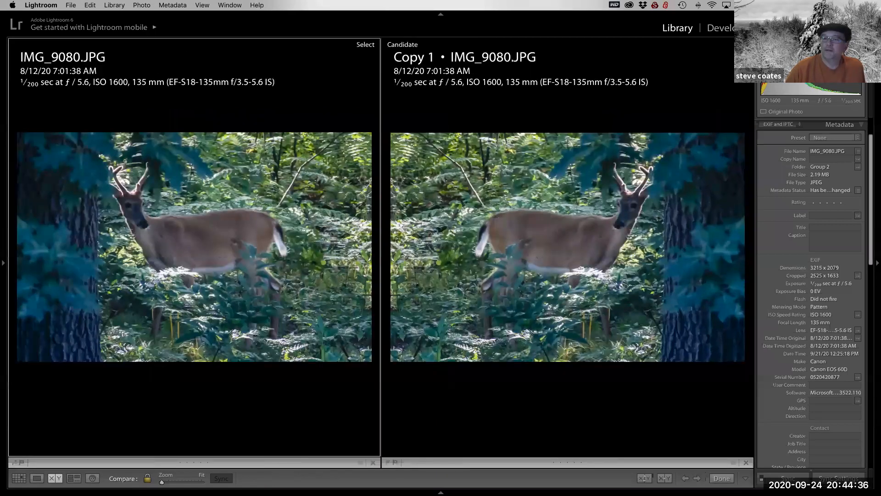
{"action": "left_click", "coordinate": [875, 266]}
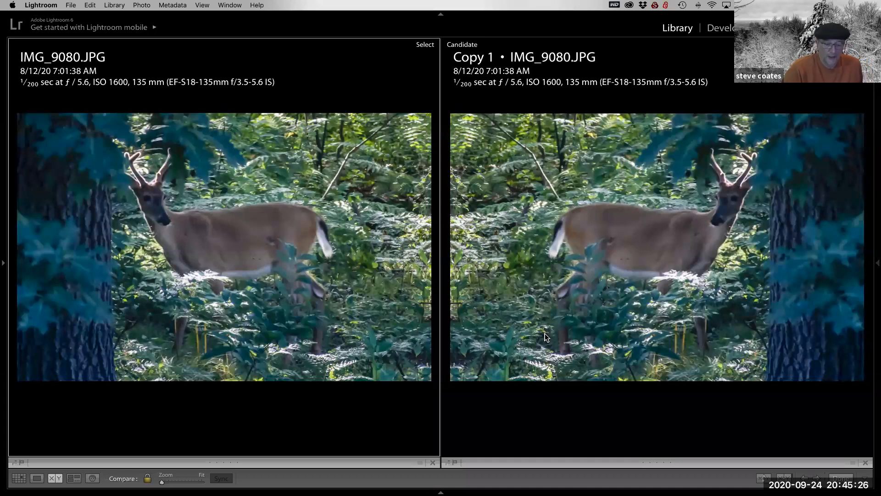
Return to the original deer photo in the Develop module and change its treatment to Black & White.
{"action": "key", "text": "e"}
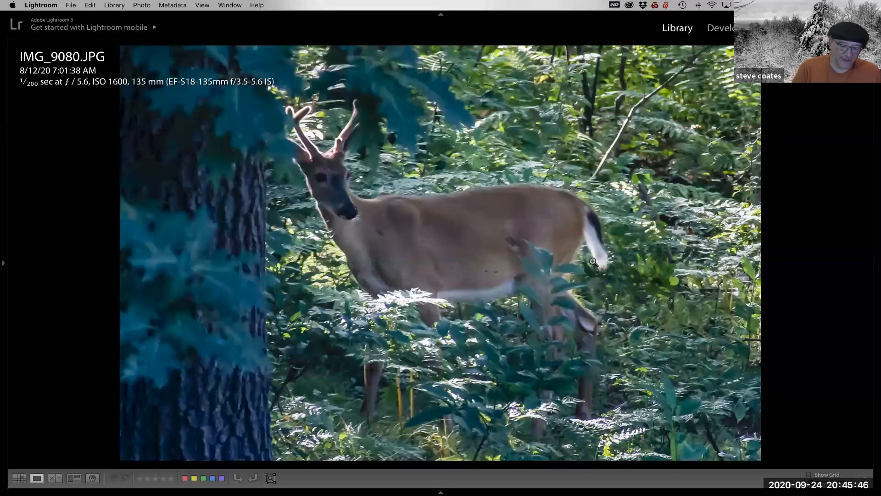
{"action": "key", "text": "d"}
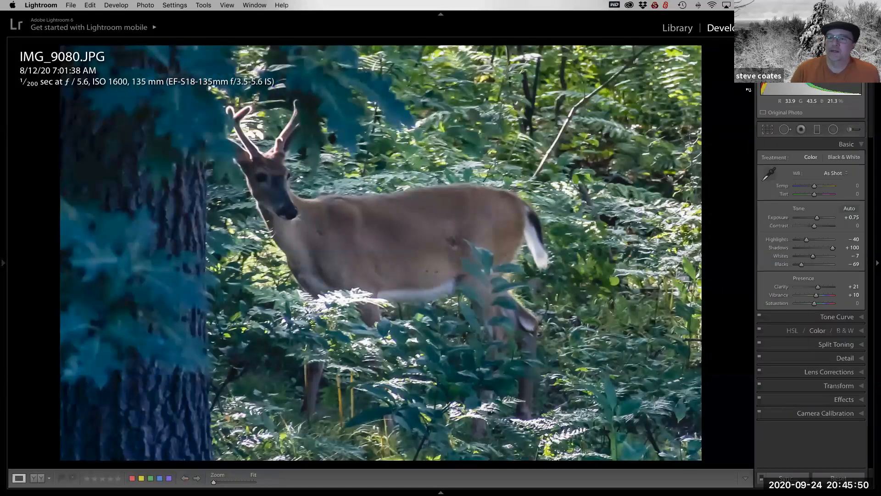
{"action": "left_click", "coordinate": [847, 158]}
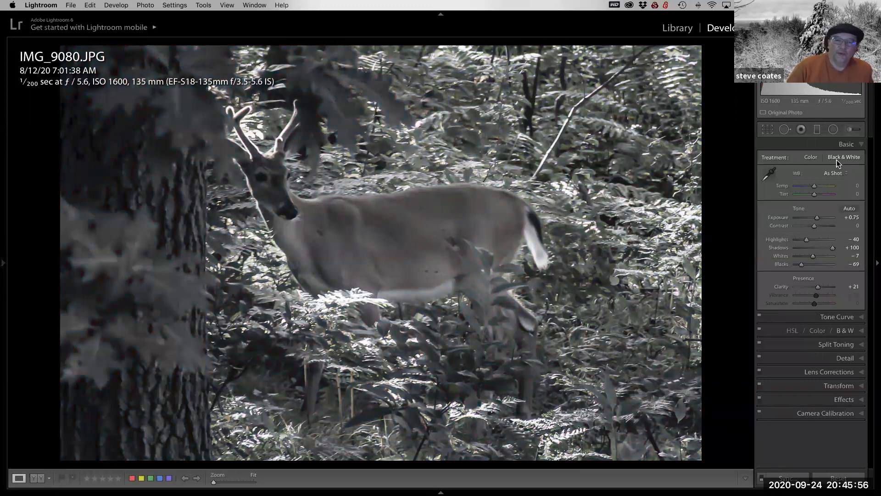
{"action": "left_click", "coordinate": [838, 160]}
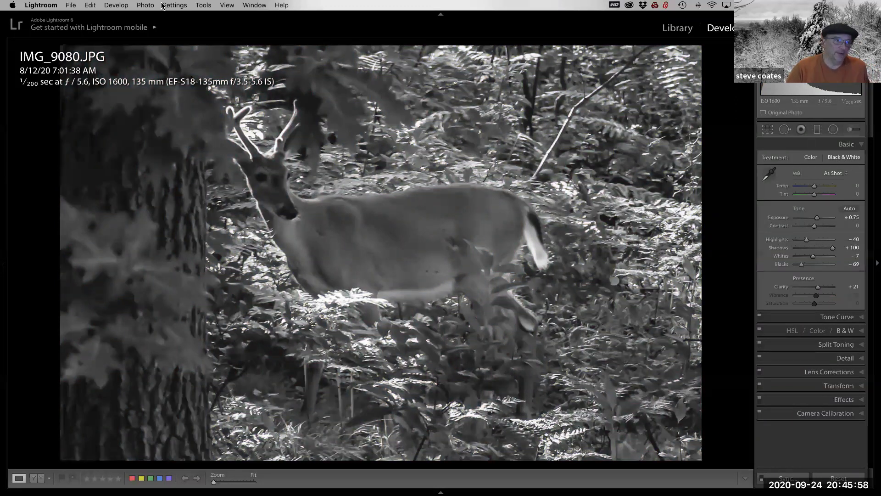
Try the Blue, Blue Hi-Contrast, Green, Red Hi-Contrast and Yellow Filter presets on the deer photo, ending with B&W Contrast High.
{"action": "left_click", "coordinate": [4, 261]}
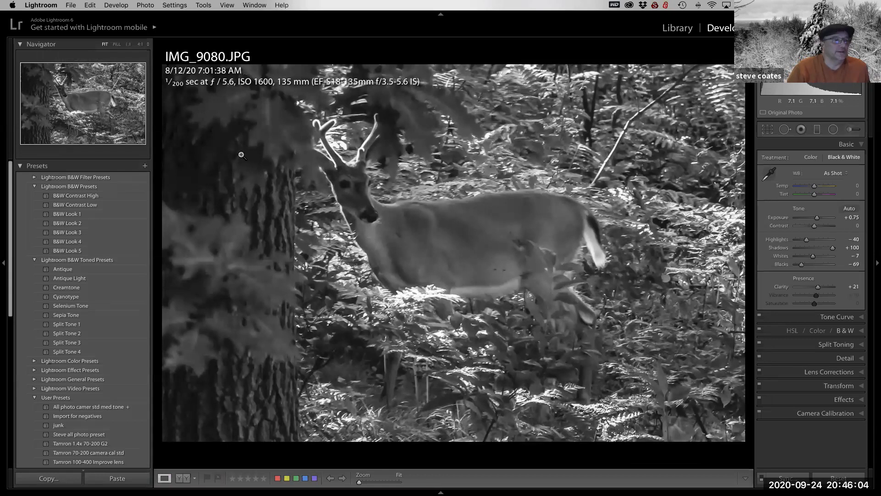
{"action": "left_click", "coordinate": [35, 177]}
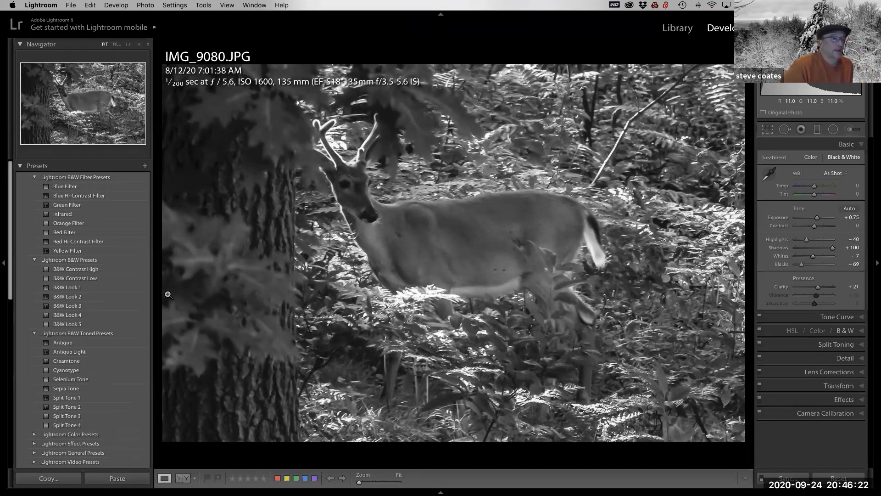
{"action": "left_click", "coordinate": [70, 188]}
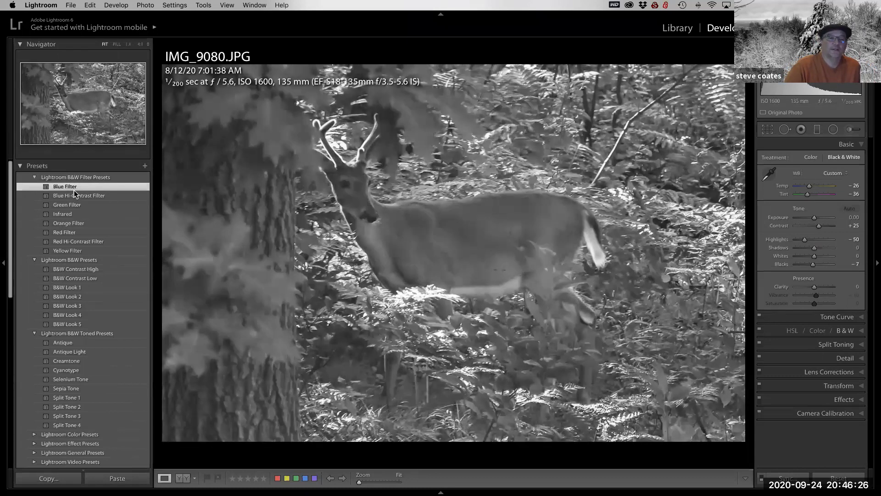
{"action": "left_click", "coordinate": [75, 197]}
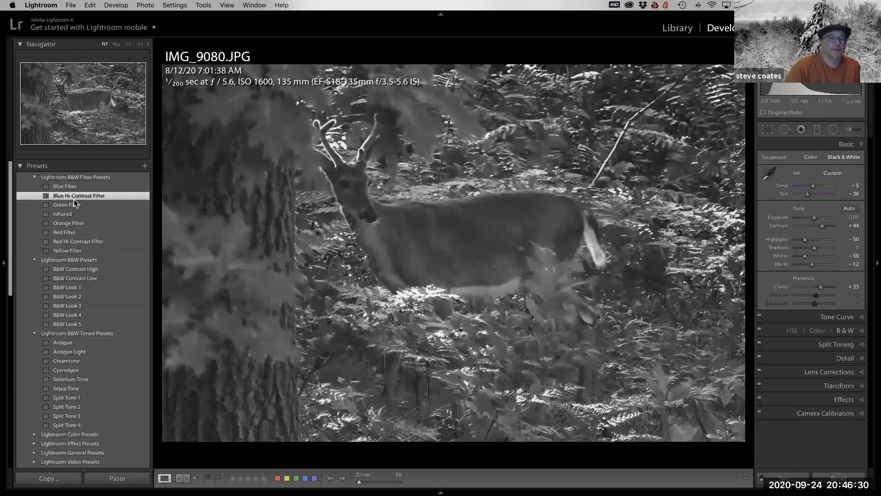
{"action": "left_click", "coordinate": [75, 204]}
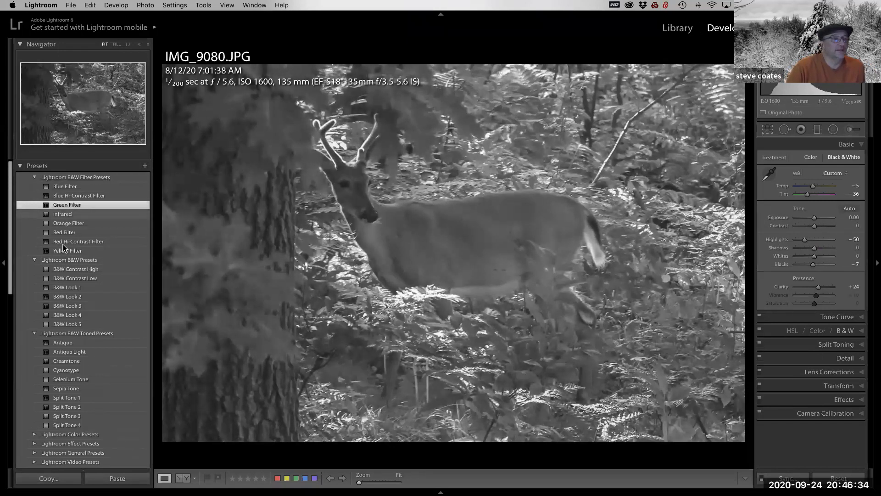
{"action": "left_click", "coordinate": [84, 243]}
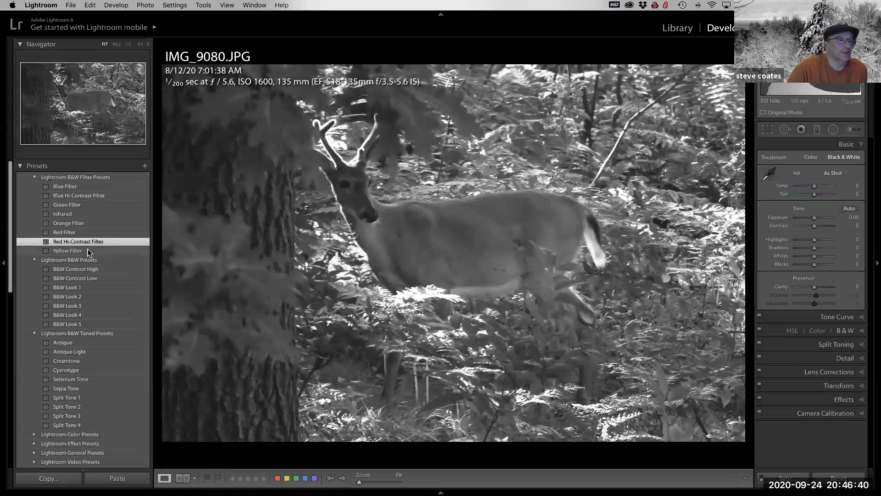
{"action": "left_click", "coordinate": [85, 251]}
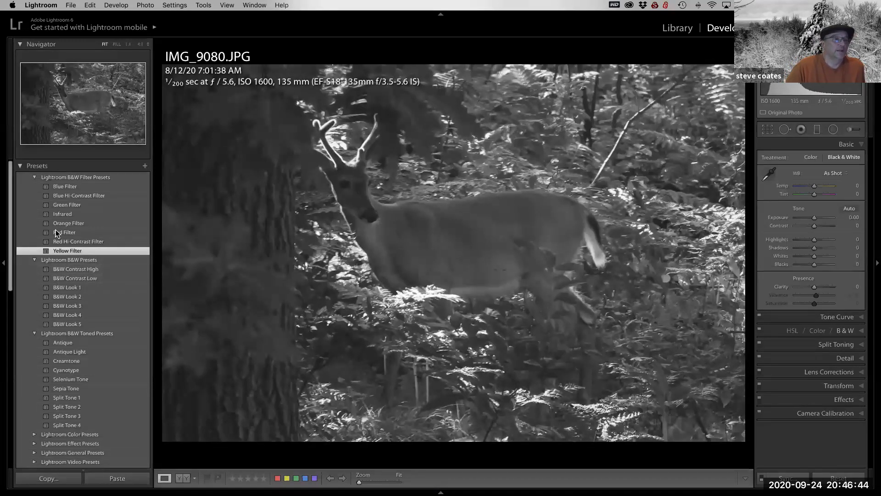
{"action": "left_click", "coordinate": [75, 269]}
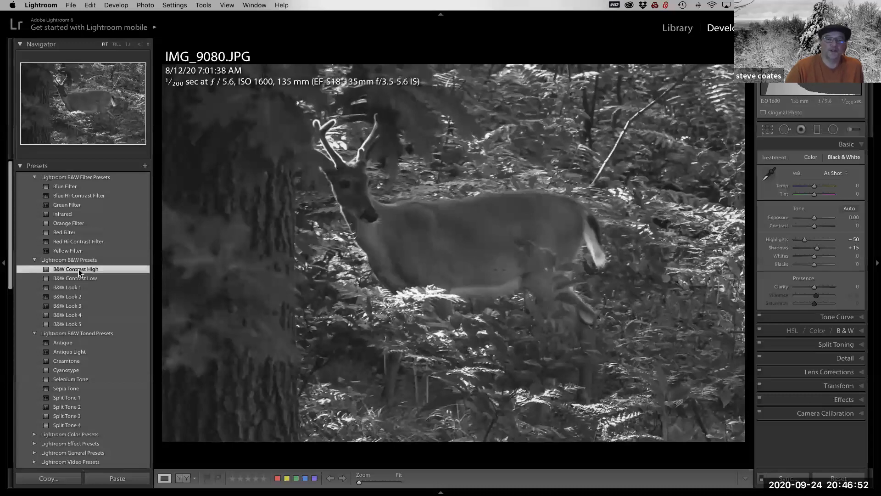
Try the B&W Contrast Low and B&W Look 1 through 5 presets on the deer photo, ending with B&W Look 1.
{"action": "left_click", "coordinate": [78, 279]}
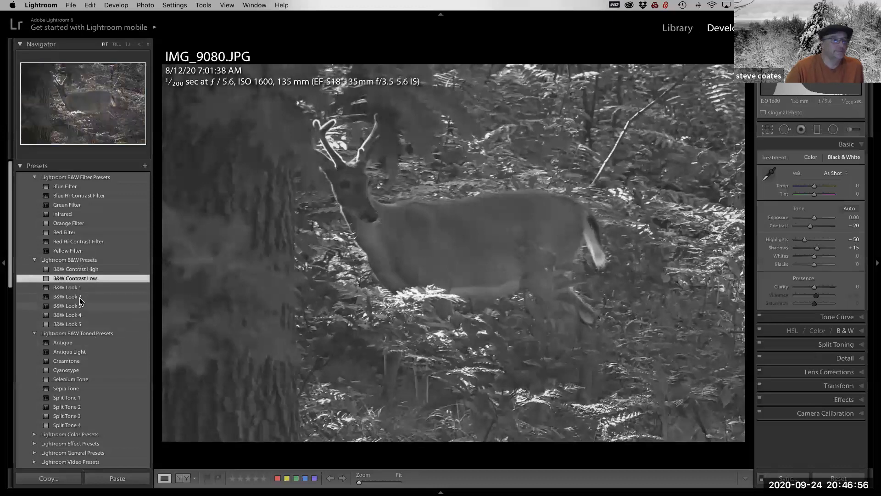
{"action": "left_click", "coordinate": [74, 288]}
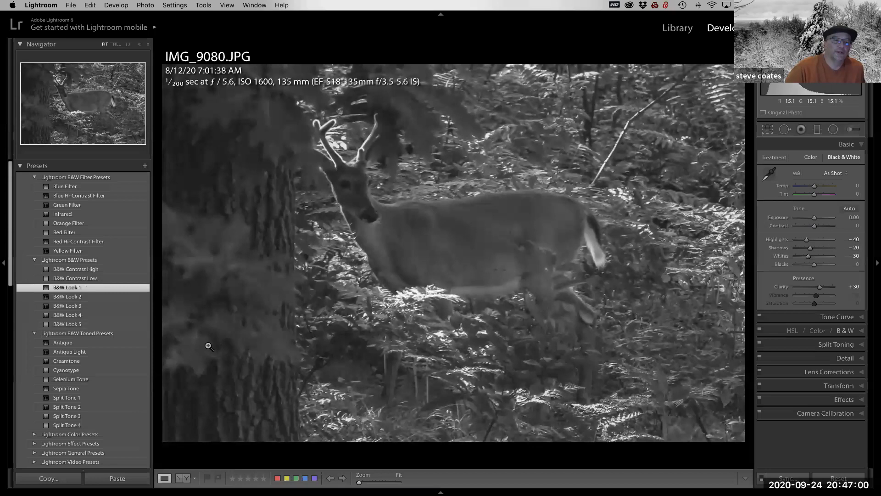
{"action": "left_click", "coordinate": [65, 297]}
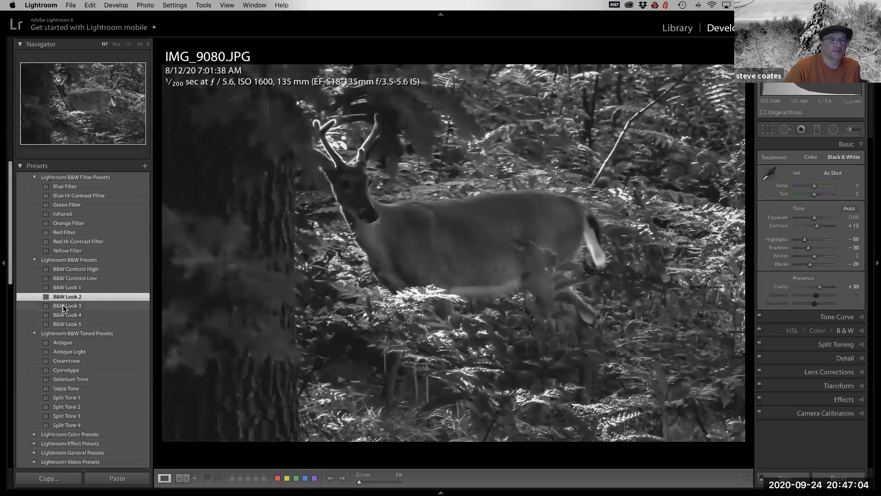
{"action": "left_click", "coordinate": [64, 305]}
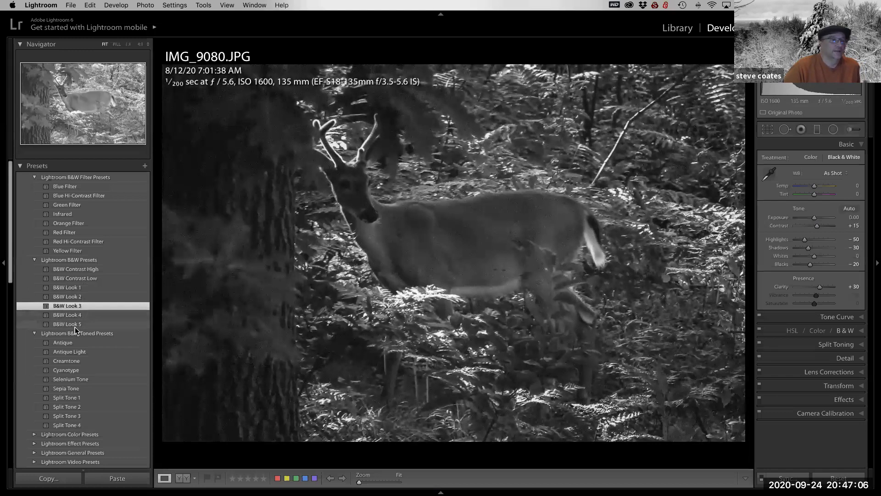
{"action": "left_click", "coordinate": [74, 317]}
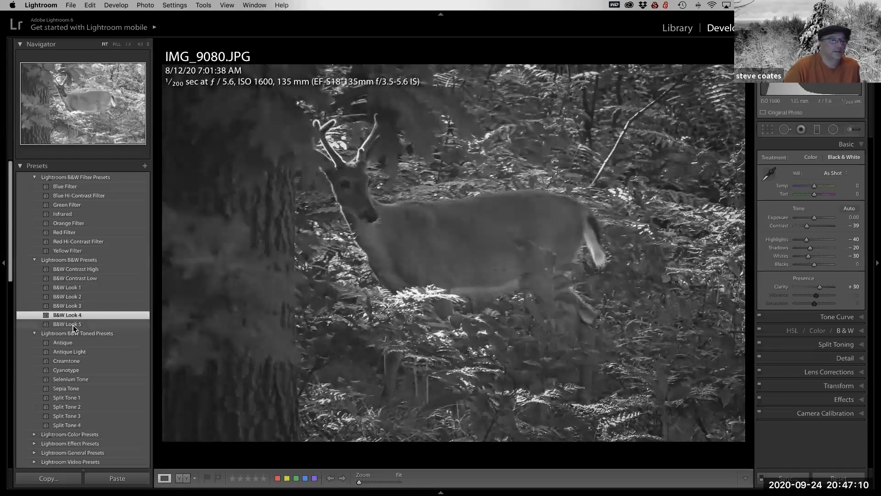
{"action": "left_click", "coordinate": [74, 325]}
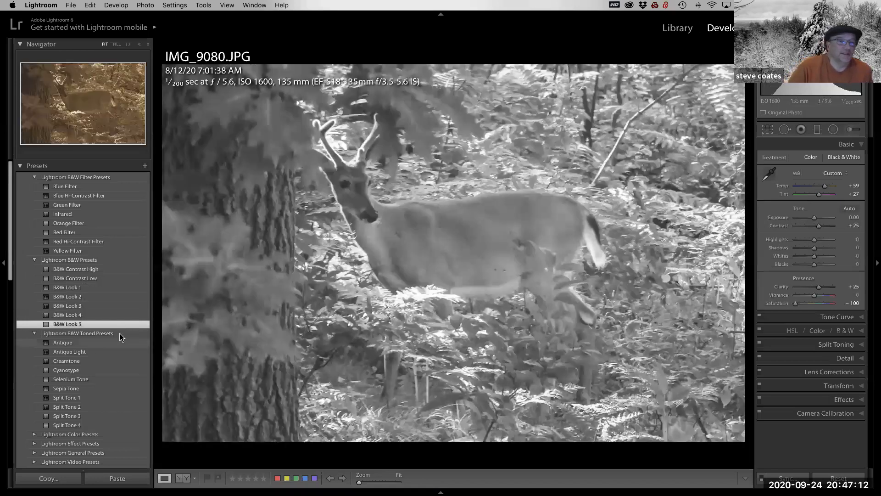
{"action": "left_click", "coordinate": [75, 288]}
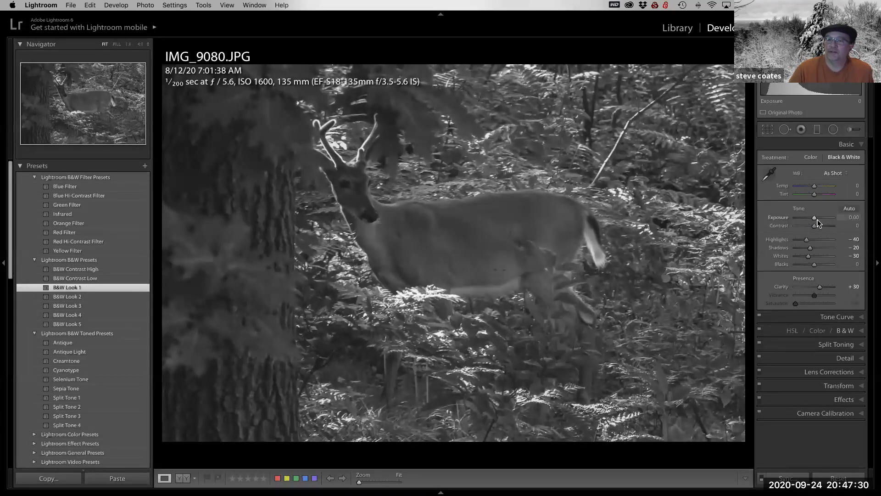
Raise the black-and-white deer photo's Exposure to +0.45 and its Contrast to +57.
{"action": "left_click_drag", "start_coordinate": [814, 217], "coordinate": [823, 226]}
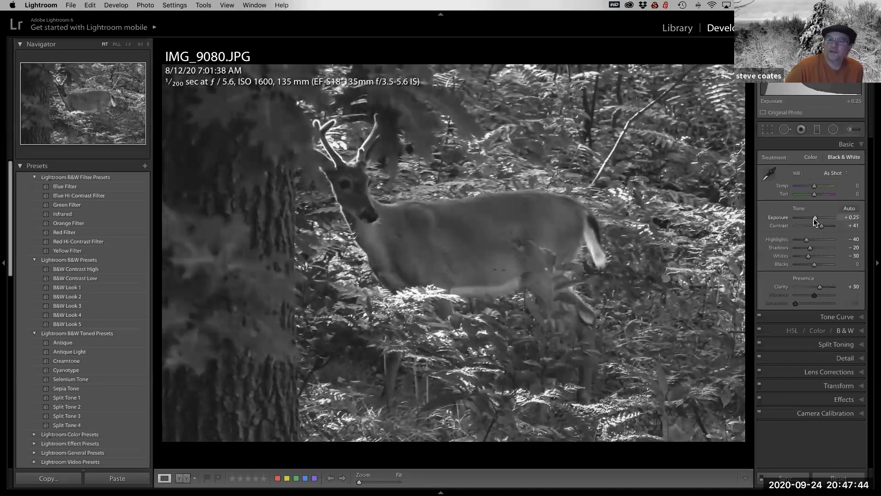
{"action": "left_click_drag", "start_coordinate": [815, 219], "coordinate": [816, 219]}
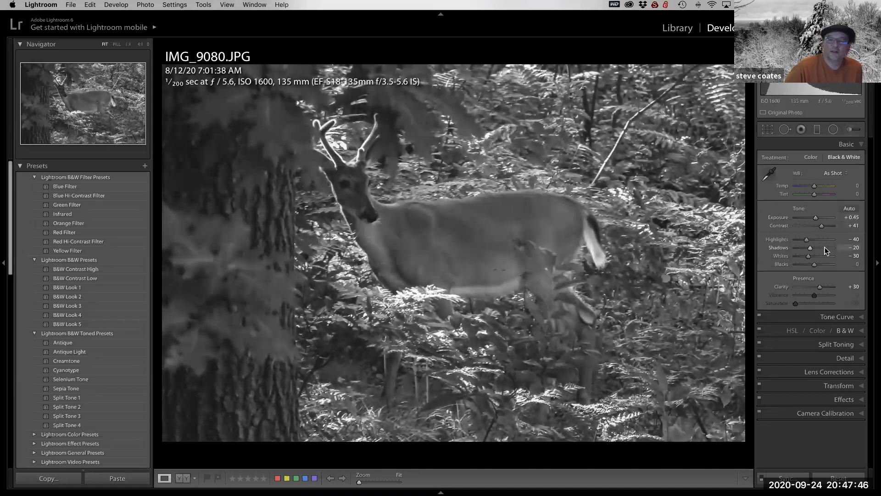
{"action": "left_click", "coordinate": [825, 227]}
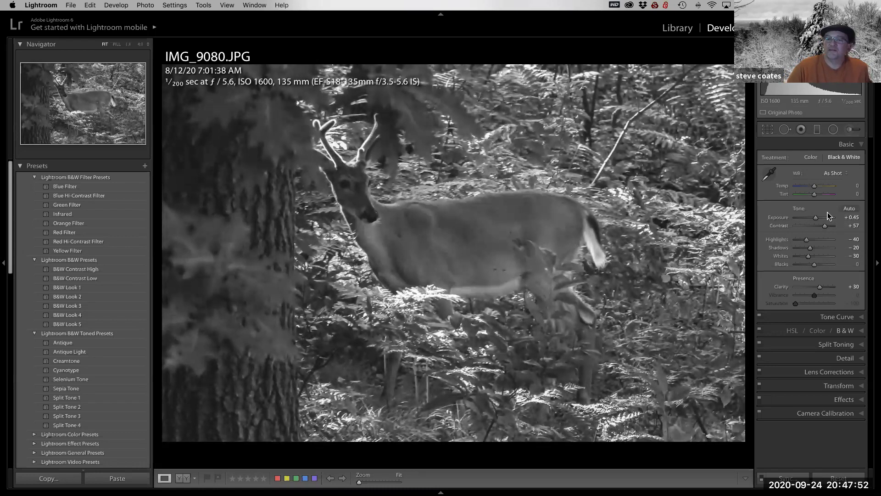
Set the deer photo's tone point curve to Strong Contrast.
{"action": "left_click", "coordinate": [835, 317]}
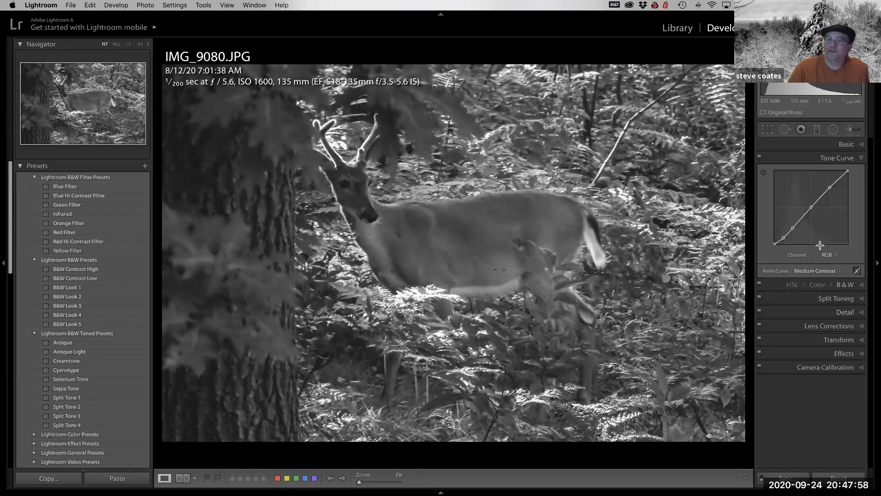
{"action": "left_click", "coordinate": [812, 271]}
{"action": "left_click", "coordinate": [811, 277]}
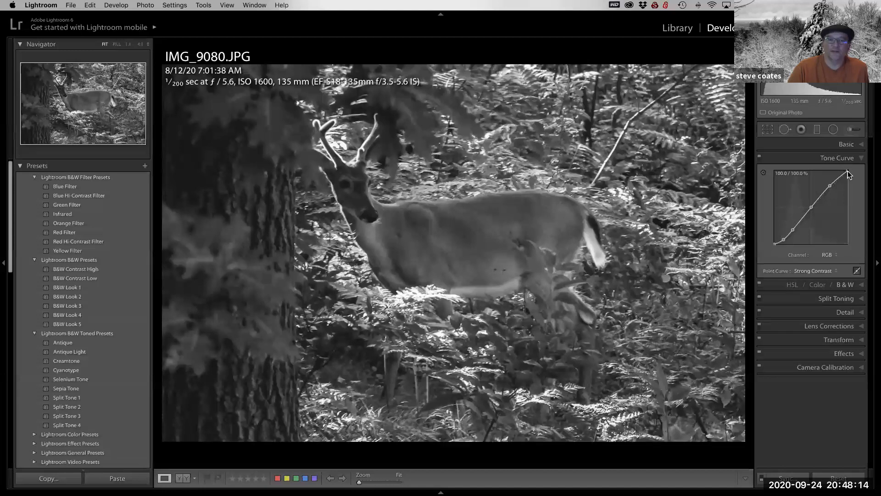
Reshape the point curve by lowering its white end, highlight and midtone points and slightly adjusting a shadow point.
{"action": "left_click_drag", "start_coordinate": [847, 172], "coordinate": [849, 183]}
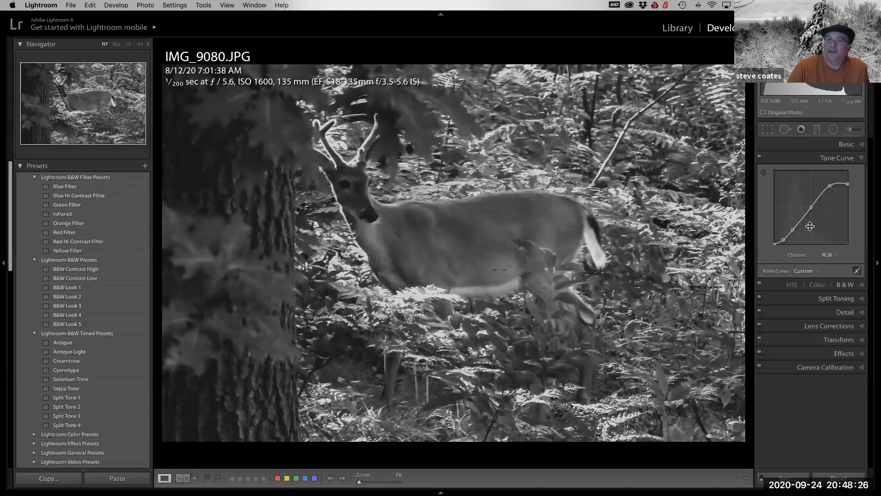
{"action": "left_click", "coordinate": [812, 207]}
{"action": "mouse_move", "coordinate": [813, 210]}
{"action": "left_mouse_down"}
{"action": "mouse_move", "coordinate": [810, 201]}
{"action": "mouse_move", "coordinate": [811, 212]}
{"action": "left_mouse_up"}
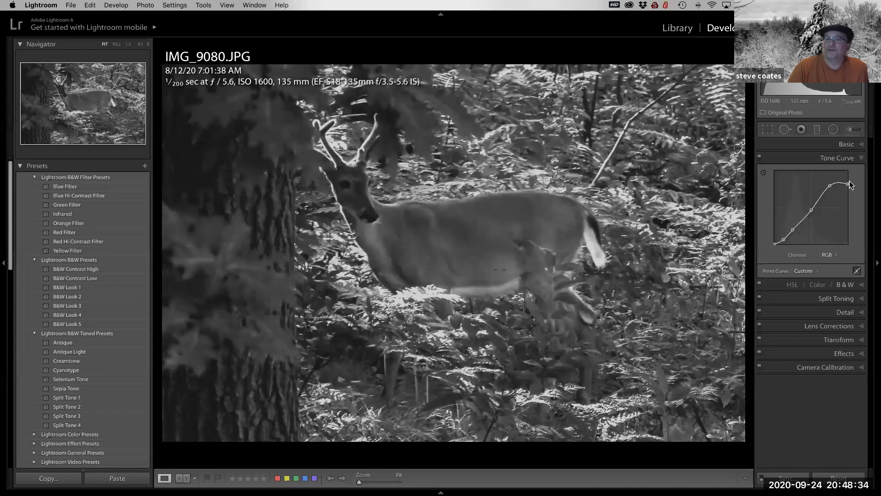
{"action": "left_click_drag", "start_coordinate": [848, 184], "coordinate": [833, 195]}
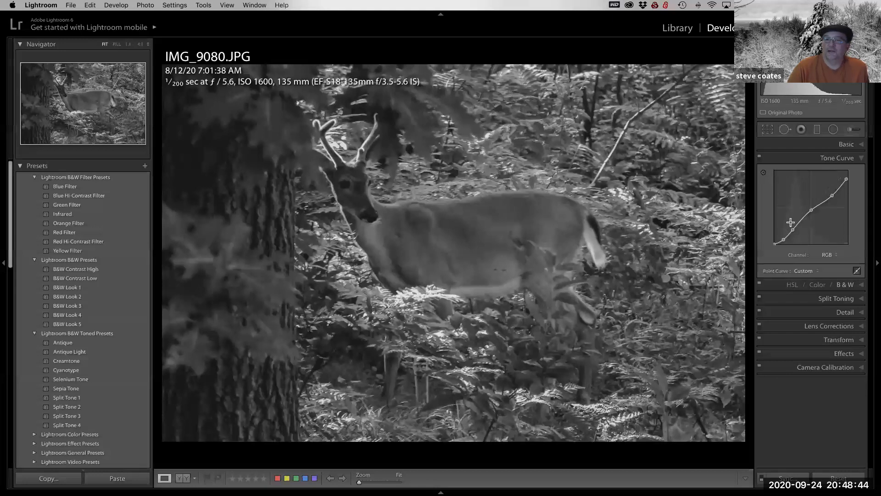
{"action": "mouse_move", "coordinate": [792, 231]}
{"action": "left_mouse_down"}
{"action": "mouse_move", "coordinate": [791, 220]}
{"action": "mouse_move", "coordinate": [799, 235]}
{"action": "mouse_move", "coordinate": [792, 229]}
{"action": "left_mouse_up"}
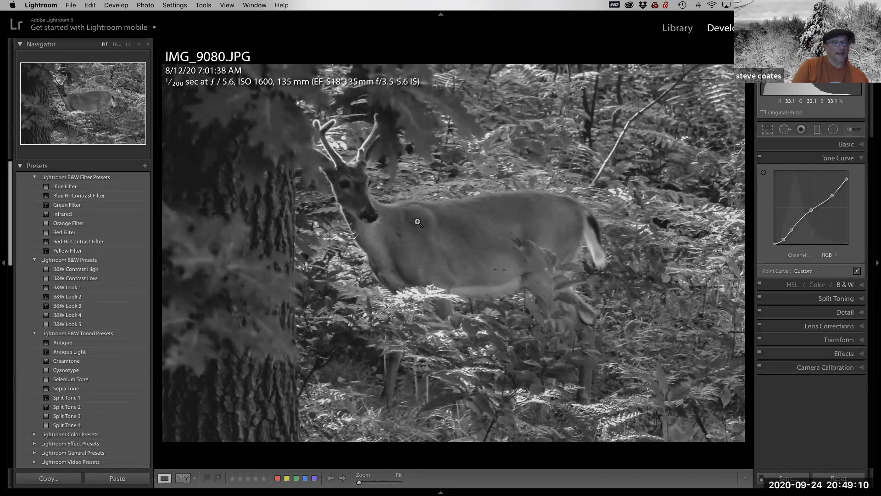
Revert the deer photo to the earlier Crop Rectangle state in its edit history.
{"action": "left_click", "coordinate": [21, 166]}
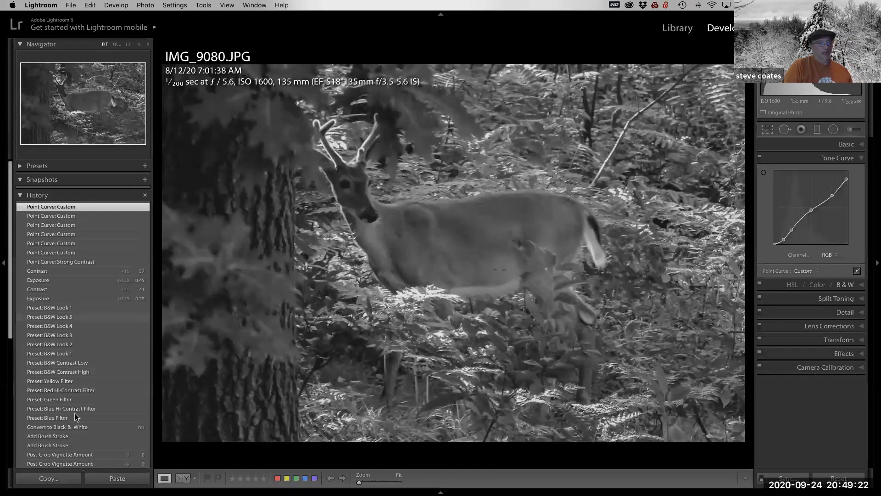
{"action": "scroll", "coordinate": [82, 426], "scroll_direction": "down", "scroll_amount": 3}
{"action": "scroll", "coordinate": [82, 426], "scroll_direction": "down", "scroll_amount": 10}
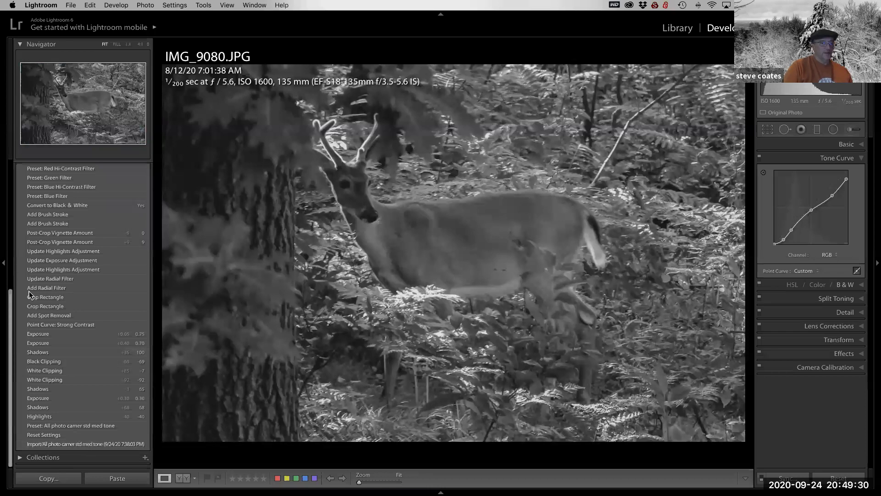
{"action": "left_click", "coordinate": [48, 306]}
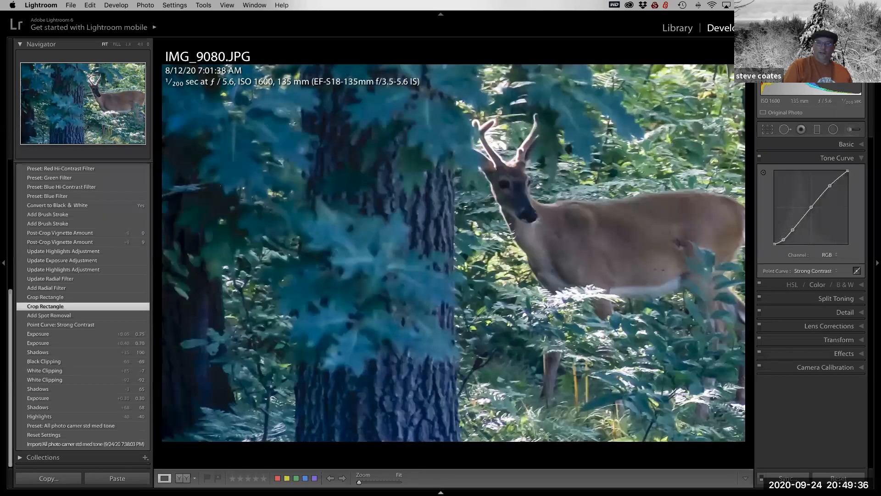
Try the Adjustment Brush on the magnified tree and foliage area, and undo the added brush stroke.
{"action": "left_click", "coordinate": [475, 368]}
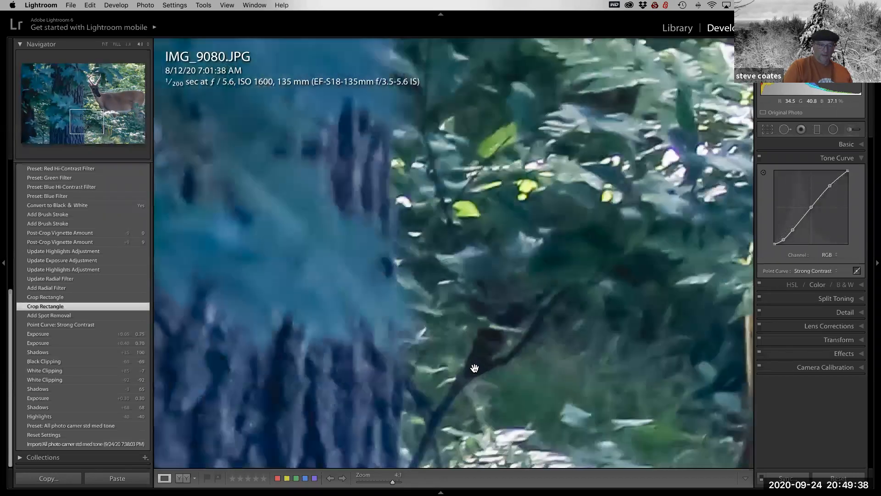
{"action": "left_click", "coordinate": [853, 131]}
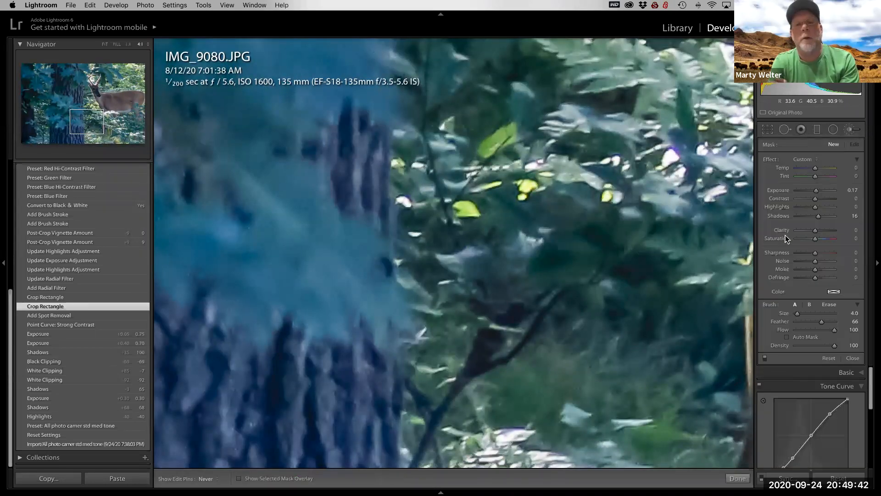
{"action": "left_click", "coordinate": [852, 131]}
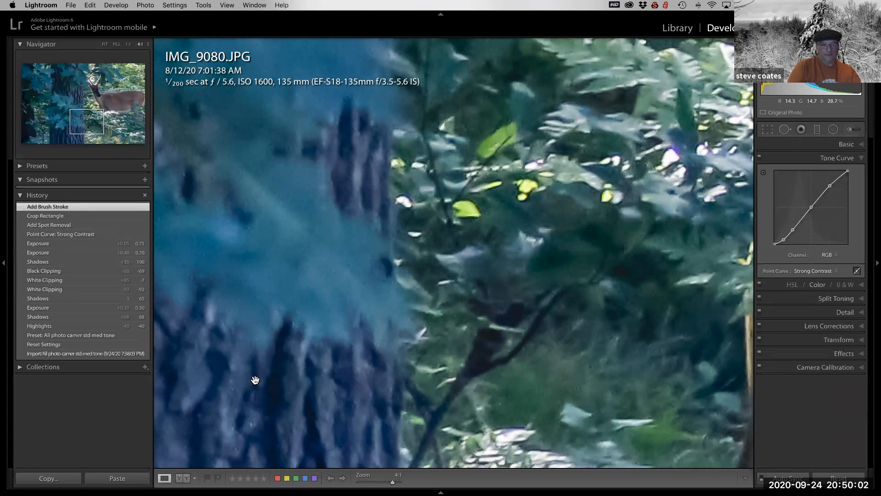
{"action": "key", "text": "super+z"}
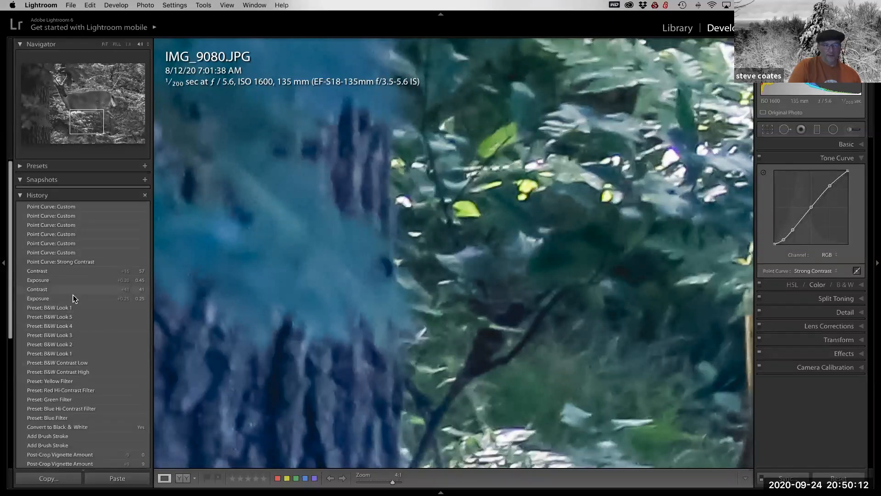
Restore the black-and-white version with the custom point curve from the edit history.
{"action": "scroll", "coordinate": [72, 298], "scroll_direction": "down", "scroll_amount": 5}
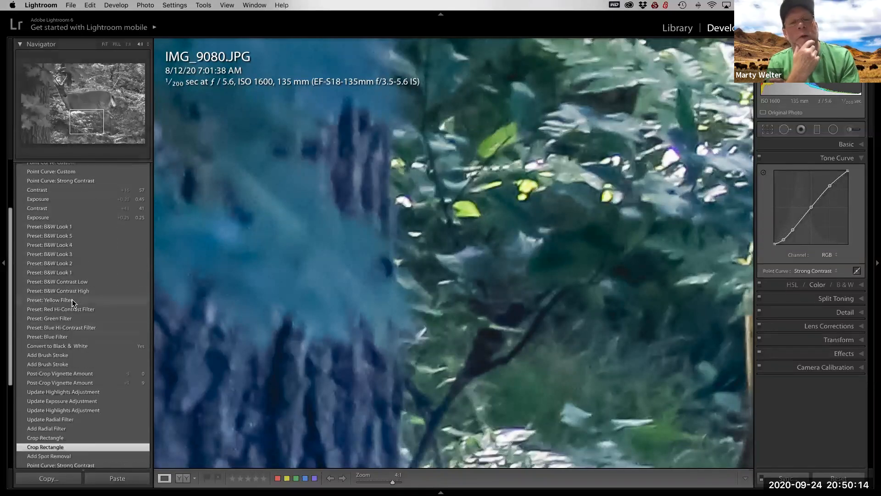
{"action": "scroll", "coordinate": [72, 300], "scroll_direction": "up", "scroll_amount": 5}
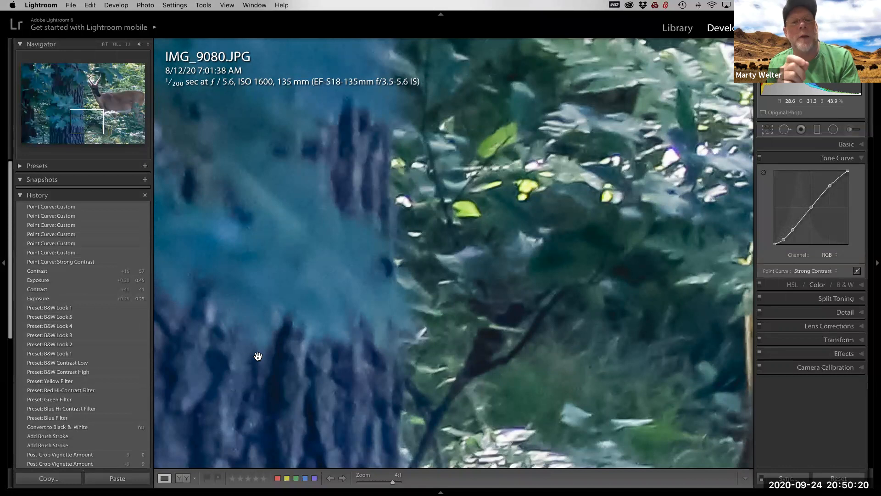
{"action": "scroll", "coordinate": [164, 305], "scroll_direction": "up", "scroll_amount": 3}
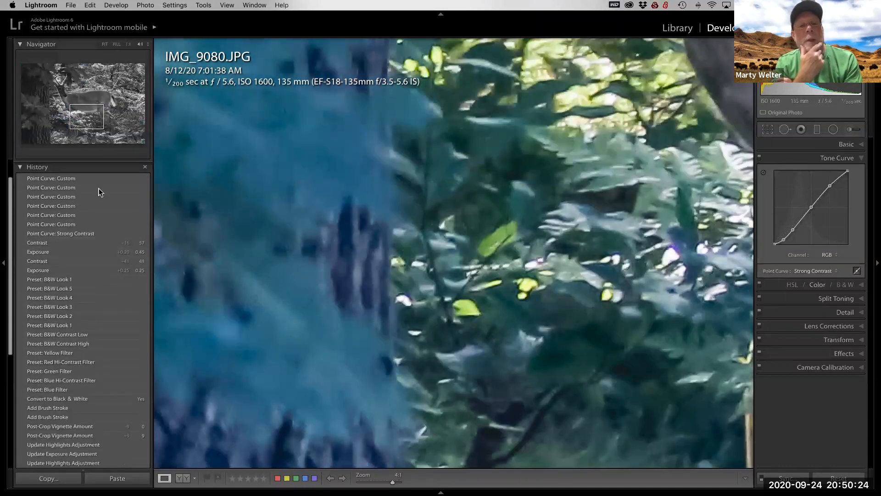
{"action": "left_click", "coordinate": [79, 207]}
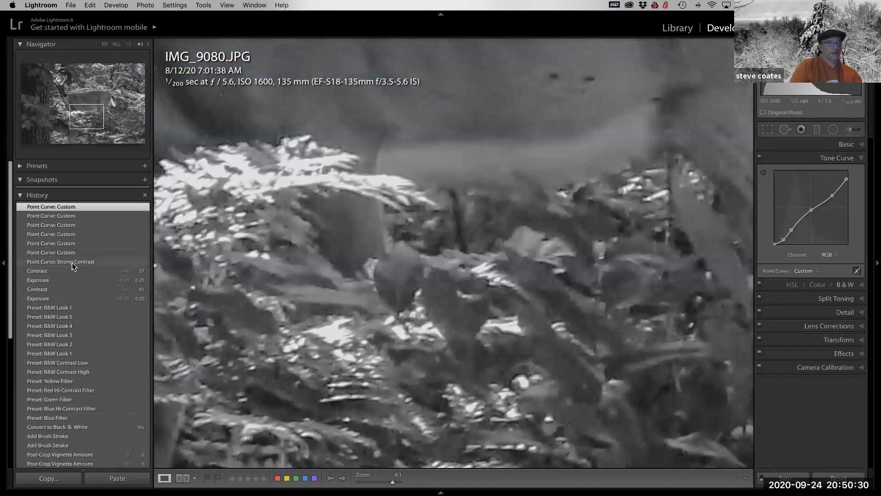
Revert to the latest Preset: B&W Look 1 history state, fit the whole photo in view, and set its point curve to Strong Contrast.
{"action": "left_click", "coordinate": [73, 308]}
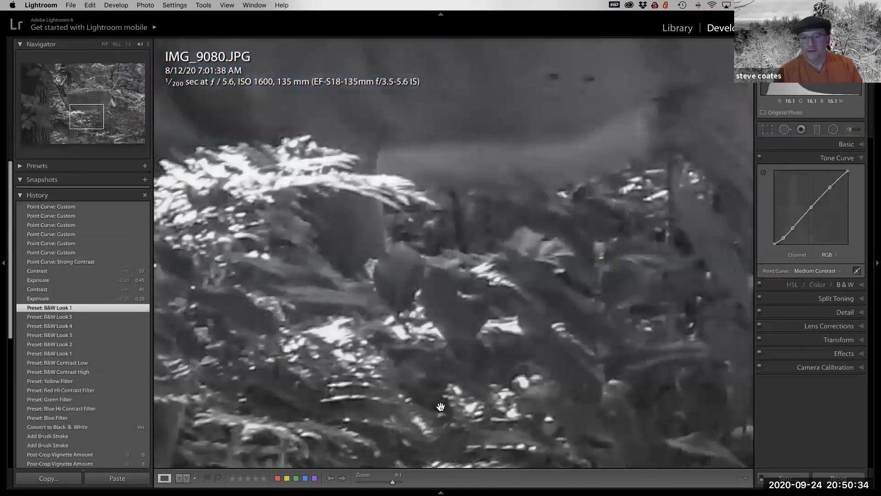
{"action": "left_click", "coordinate": [311, 355]}
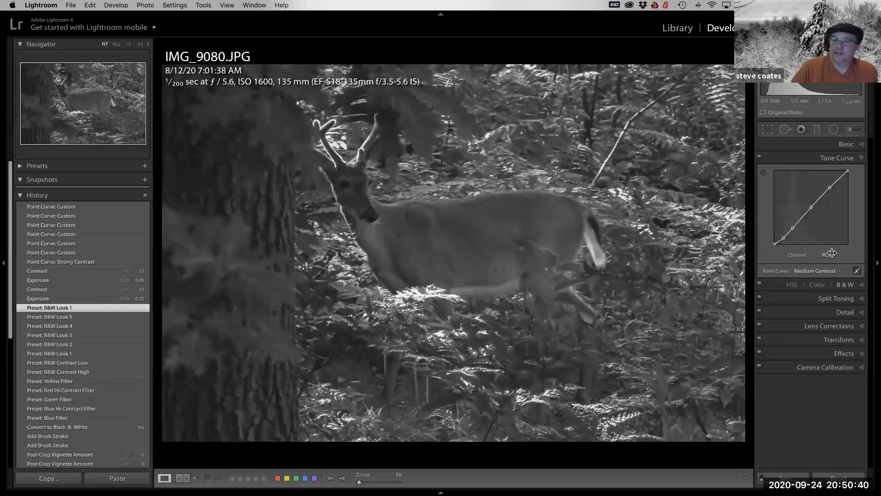
{"action": "left_click", "coordinate": [818, 270]}
{"action": "left_click", "coordinate": [818, 276]}
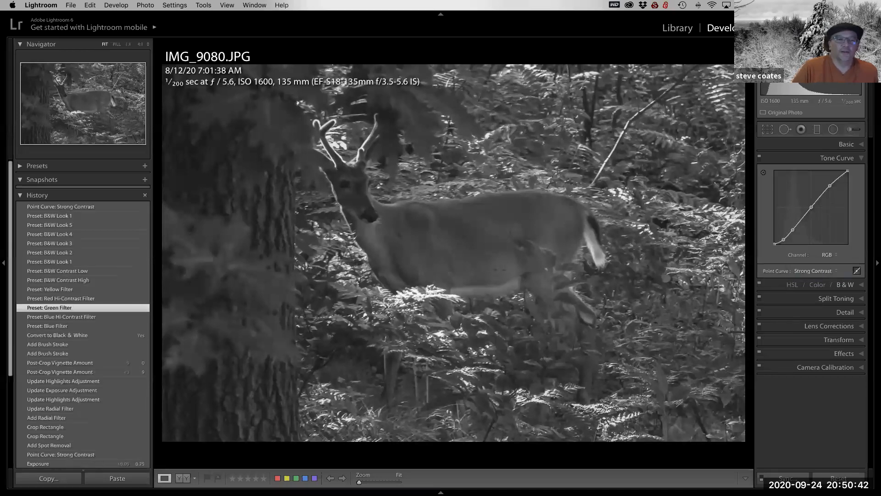
Switch from the B&W mix to the HSL and Color adjustments and review the sliders for every color from Red to Magenta.
{"action": "left_click", "coordinate": [792, 284]}
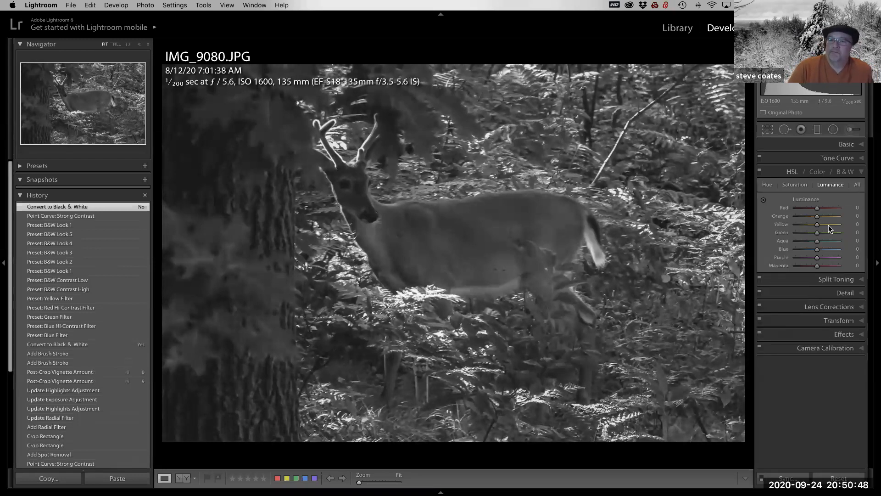
{"action": "left_click", "coordinate": [817, 172]}
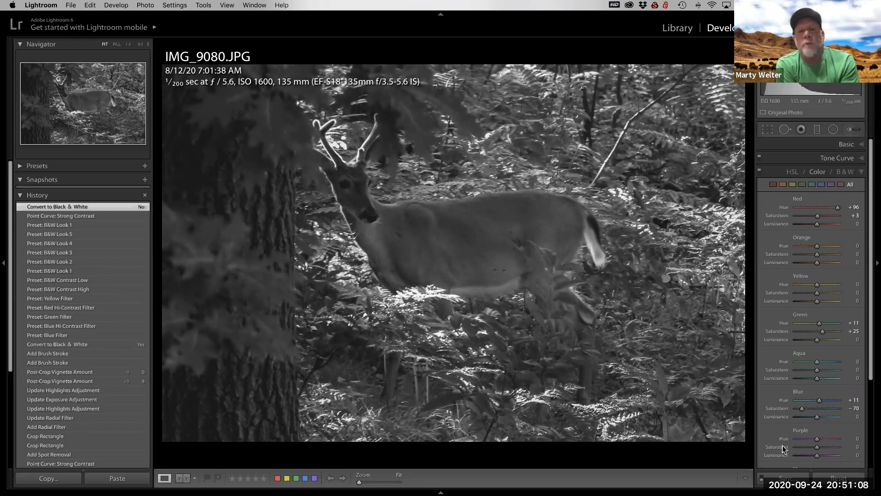
{"action": "scroll", "coordinate": [784, 444], "scroll_direction": "down", "scroll_amount": 5}
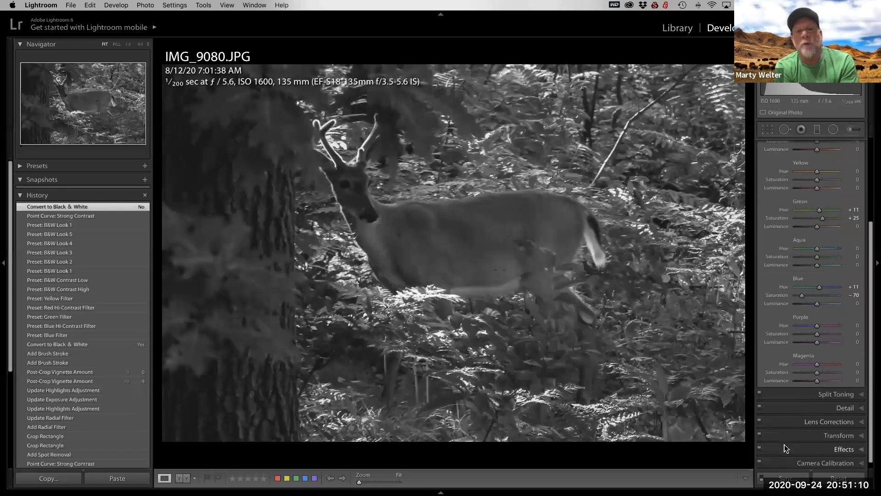
{"action": "scroll", "coordinate": [784, 445], "scroll_direction": "up", "scroll_amount": 3}
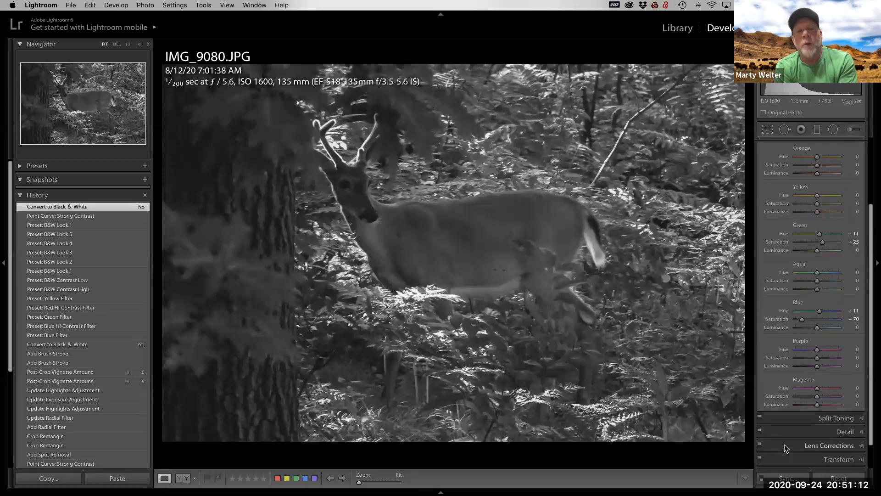
{"action": "scroll", "coordinate": [784, 444], "scroll_direction": "up", "scroll_amount": 6}
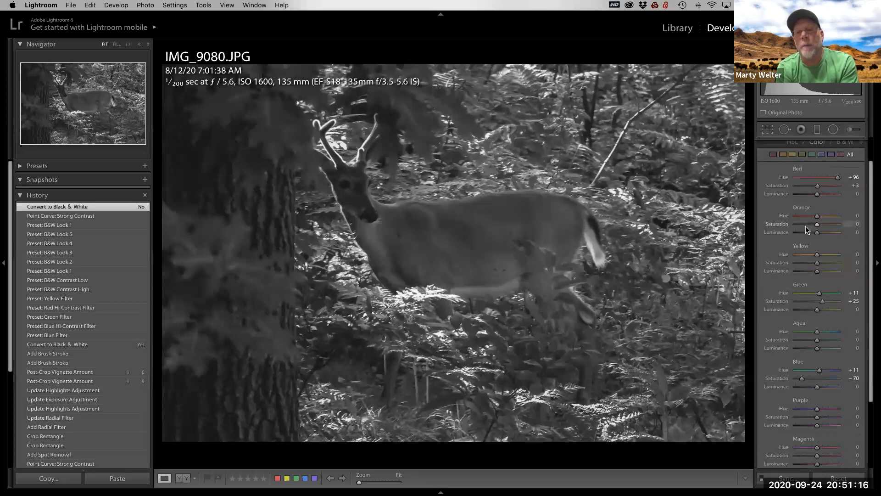
Toggle the color adjustments off and on to compare the deer photo, and switch to the HSL Luminance sliders.
{"action": "scroll", "coordinate": [807, 227], "scroll_direction": "up", "scroll_amount": 3}
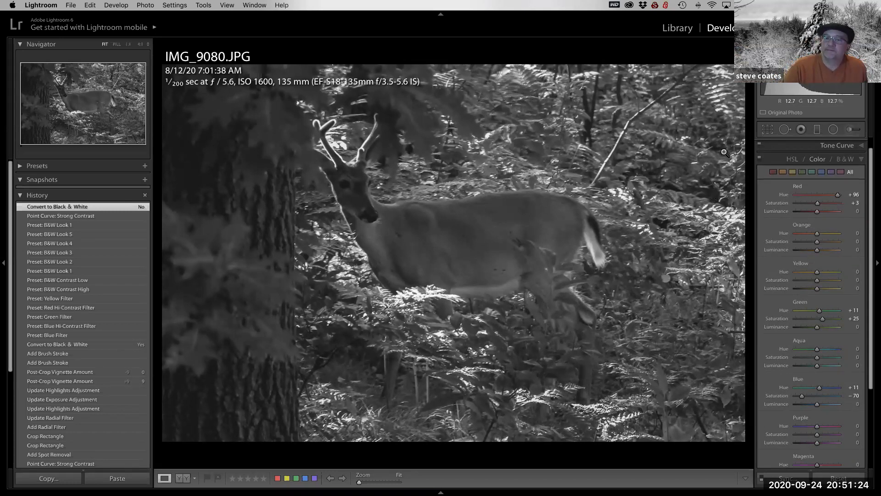
{"action": "left_click", "coordinate": [759, 157]}
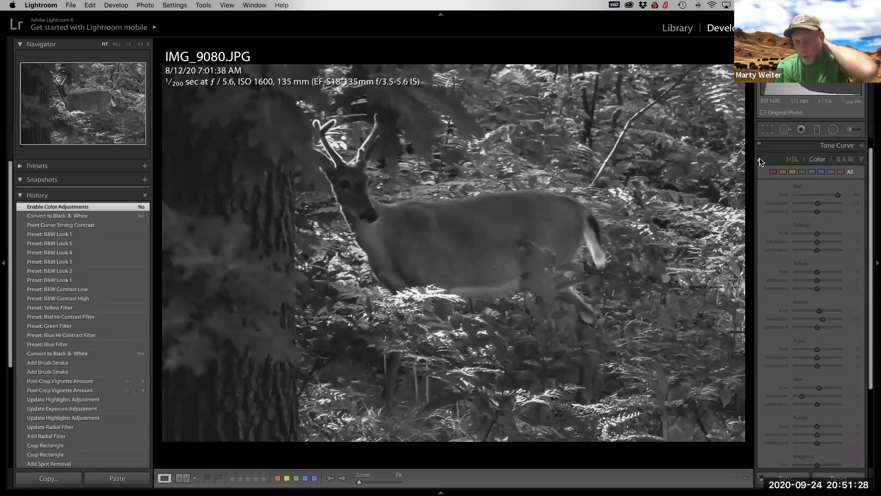
{"action": "left_click", "coordinate": [761, 159]}
{"action": "left_click", "coordinate": [760, 158]}
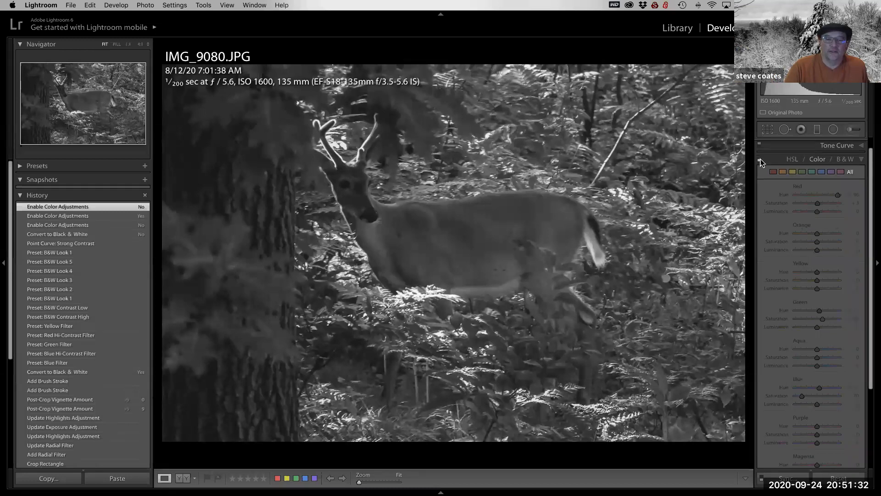
{"action": "left_click", "coordinate": [760, 159]}
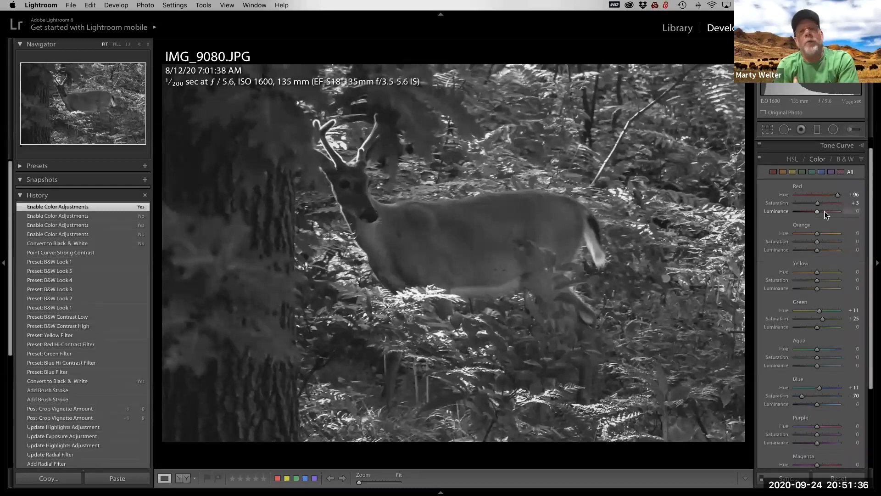
{"action": "scroll", "coordinate": [822, 208], "scroll_direction": "up", "scroll_amount": 1}
{"action": "left_click", "coordinate": [793, 172]}
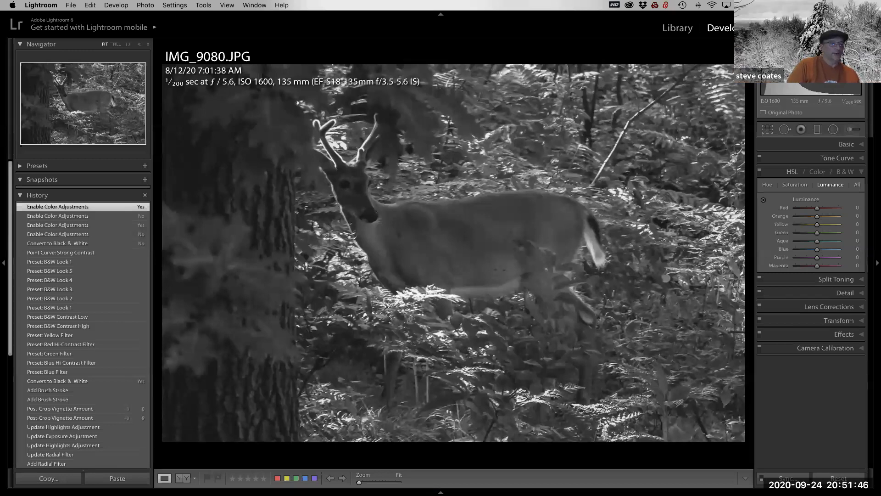
Return to the Convert to Black & White history state and set the mix's Red to +8 and Orange to +15.
{"action": "left_click", "coordinate": [54, 382]}
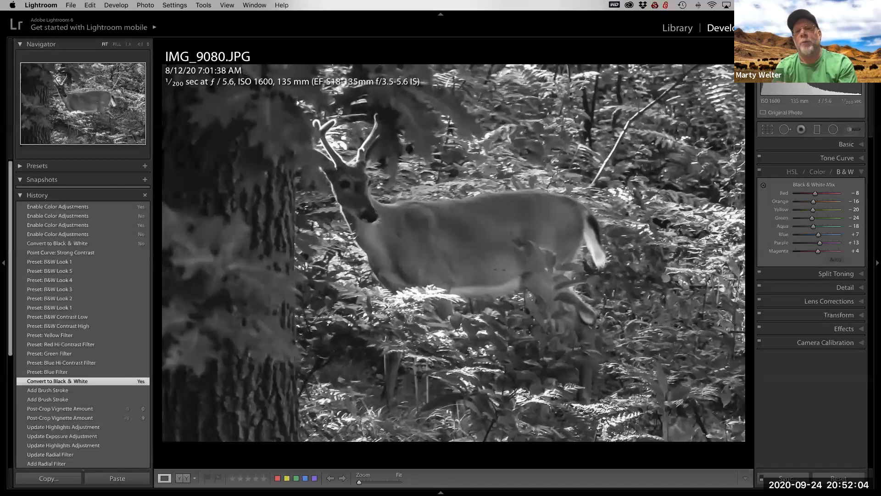
{"action": "left_click_drag", "start_coordinate": [817, 194], "coordinate": [822, 194]}
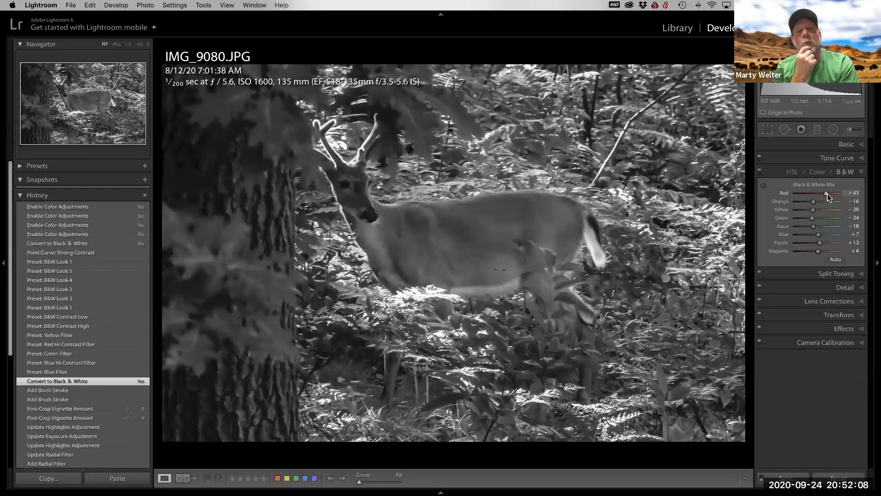
{"action": "left_click_drag", "start_coordinate": [828, 194], "coordinate": [805, 197]}
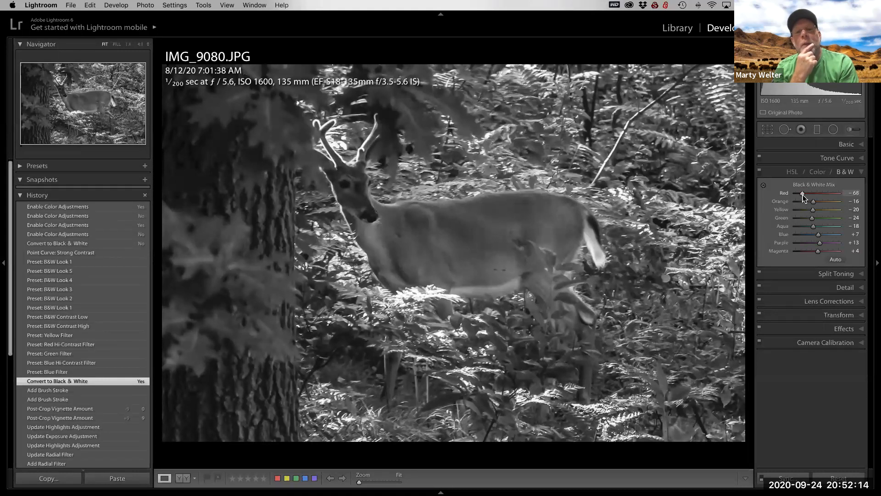
{"action": "left_click_drag", "start_coordinate": [825, 194], "coordinate": [819, 194]}
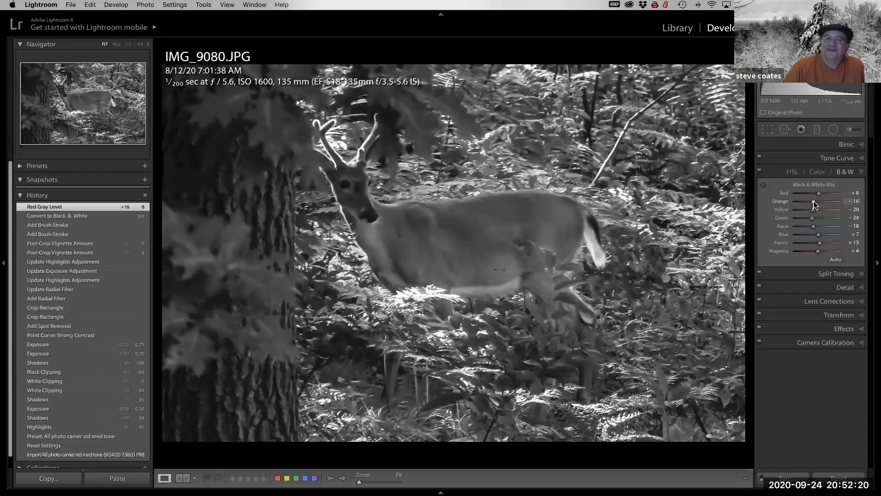
{"action": "left_click_drag", "start_coordinate": [827, 199], "coordinate": [820, 201]}
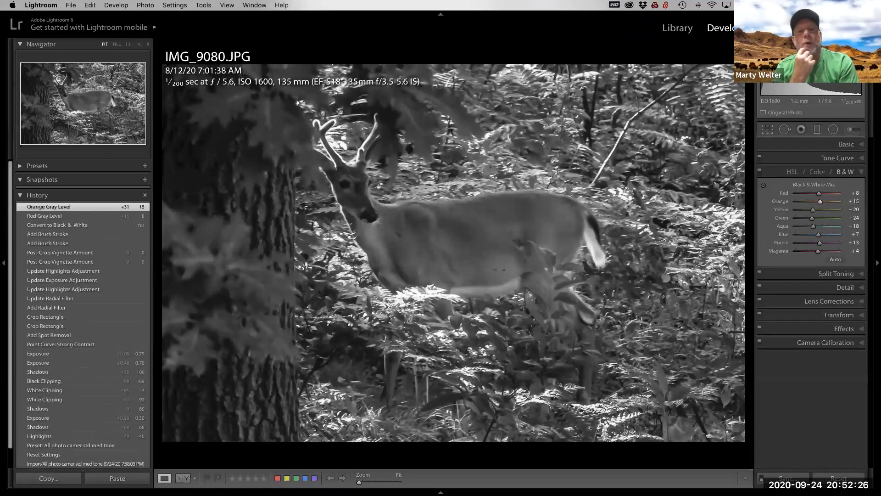
Apply the Auto black-and-white mix, try Green at -47 and -100, and set Green to -36.
{"action": "left_click", "coordinate": [836, 260]}
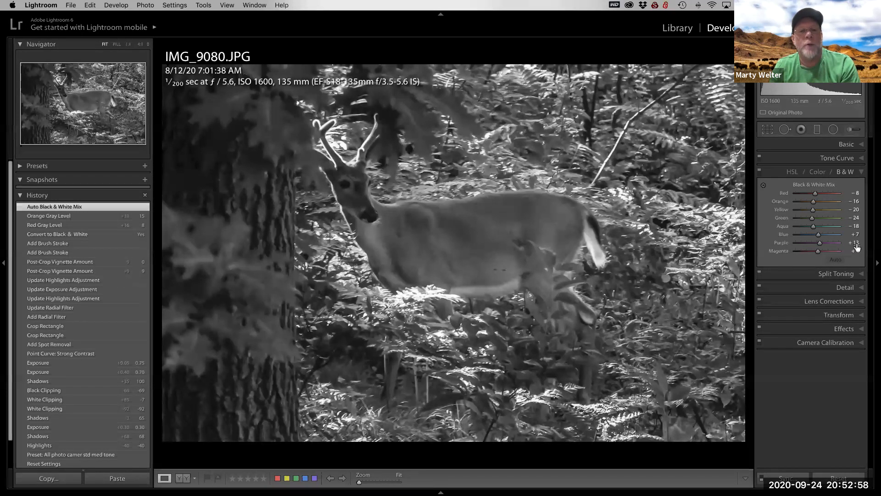
{"action": "left_click_drag", "start_coordinate": [811, 220], "coordinate": [820, 220]}
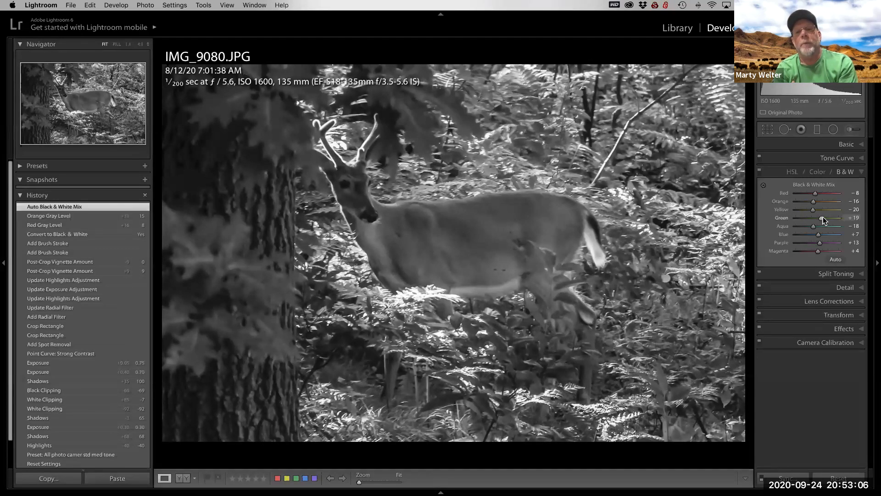
{"action": "left_click_drag", "start_coordinate": [822, 217], "coordinate": [806, 221]}
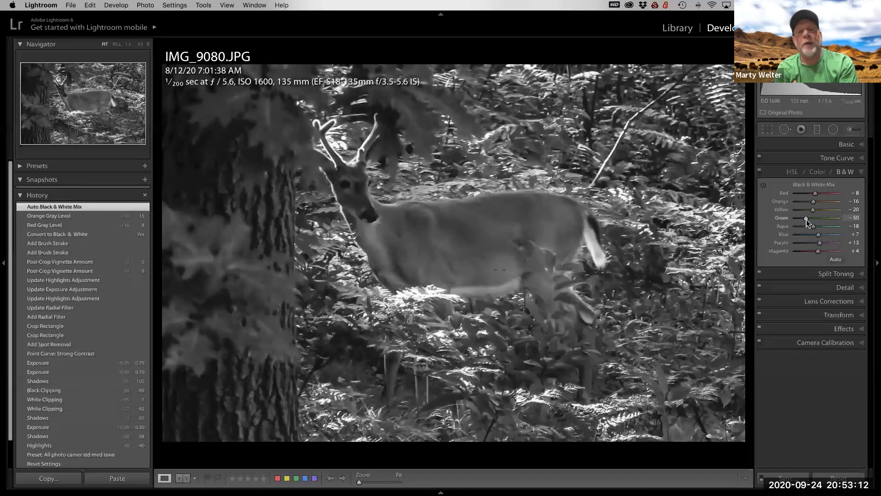
{"action": "left_click_drag", "start_coordinate": [806, 219], "coordinate": [808, 219]}
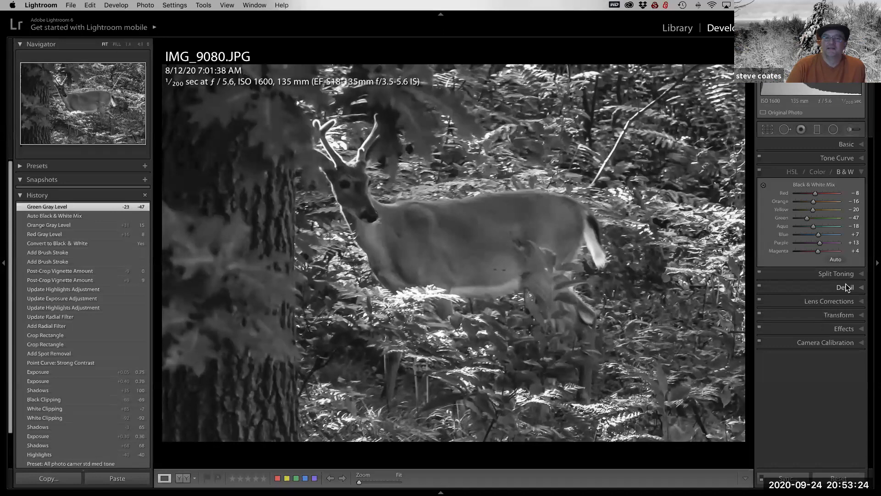
{"action": "left_click_drag", "start_coordinate": [806, 215], "coordinate": [785, 225]}
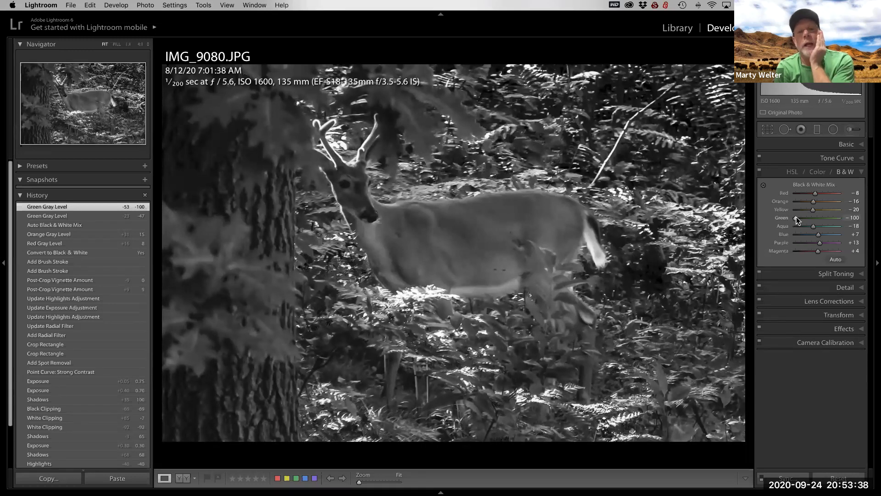
{"action": "left_click_drag", "start_coordinate": [803, 217], "coordinate": [810, 218]}
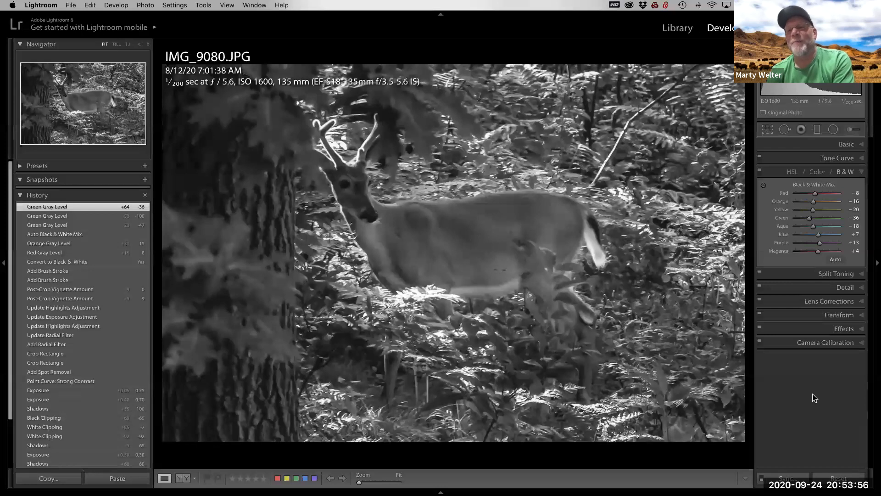
Return to the photo grid and open the red Beetle photo 20200919_130147_002.jpg for developing.
{"action": "key", "text": "g"}
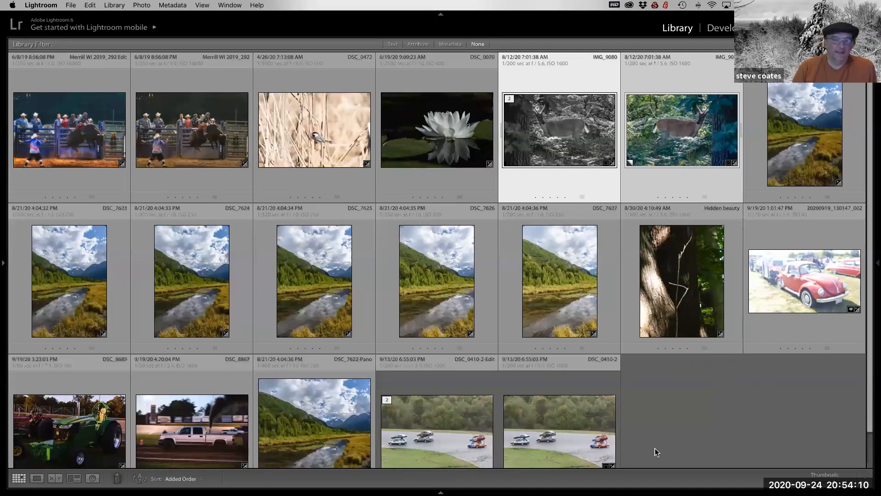
{"action": "left_click", "coordinate": [676, 295]}
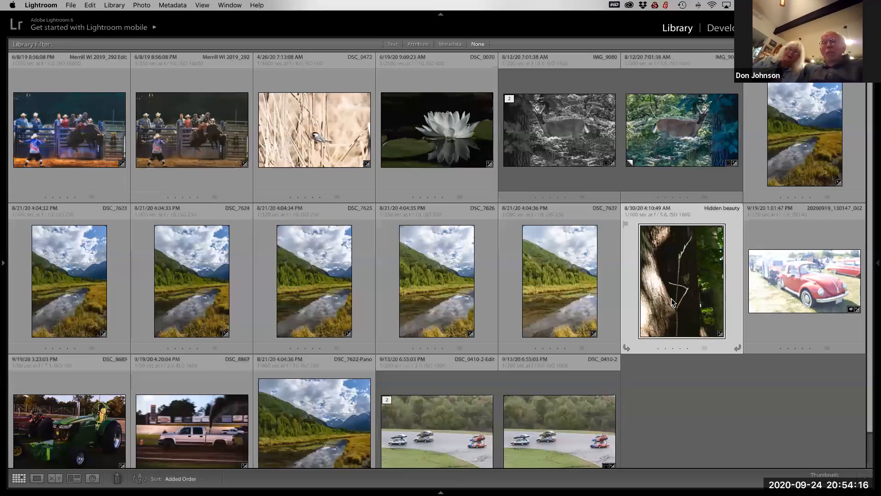
{"action": "left_click", "coordinate": [805, 280]}
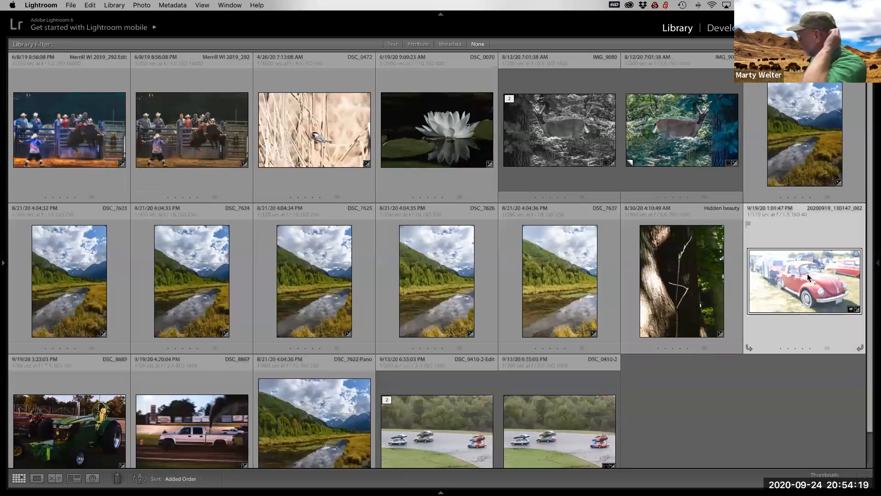
{"action": "double_click", "coordinate": [775, 297]}
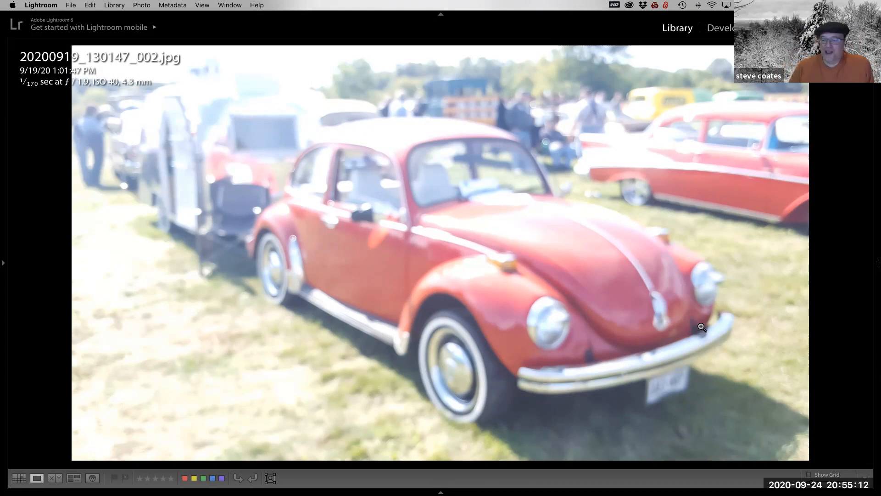
{"action": "key", "text": "d"}
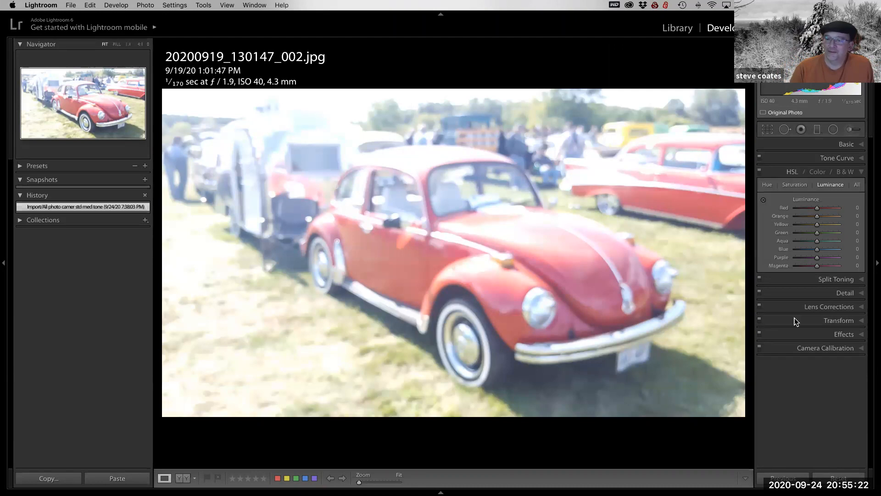
Reset the red Beetle photo's develop settings, and check its clipped highlights with the clipping overlay.
{"action": "left_click", "coordinate": [839, 478]}
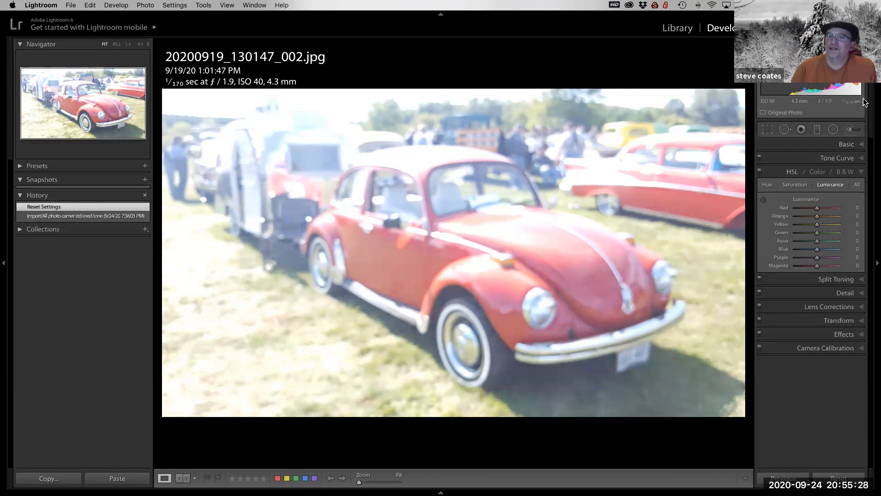
{"action": "mouse_move", "coordinate": [857, 54]}
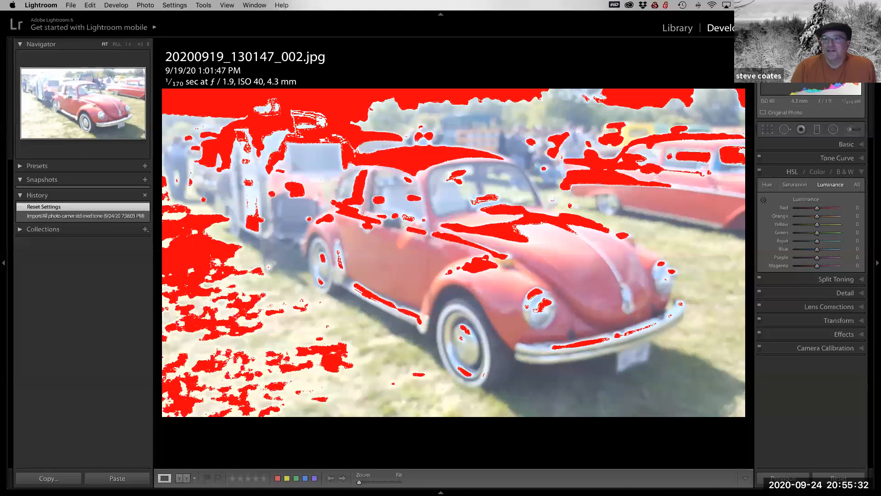
{"action": "key", "text": "j"}
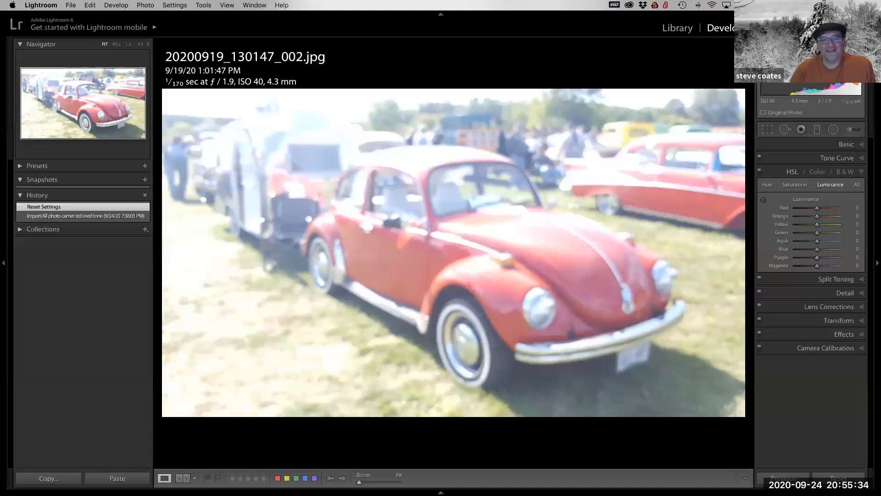
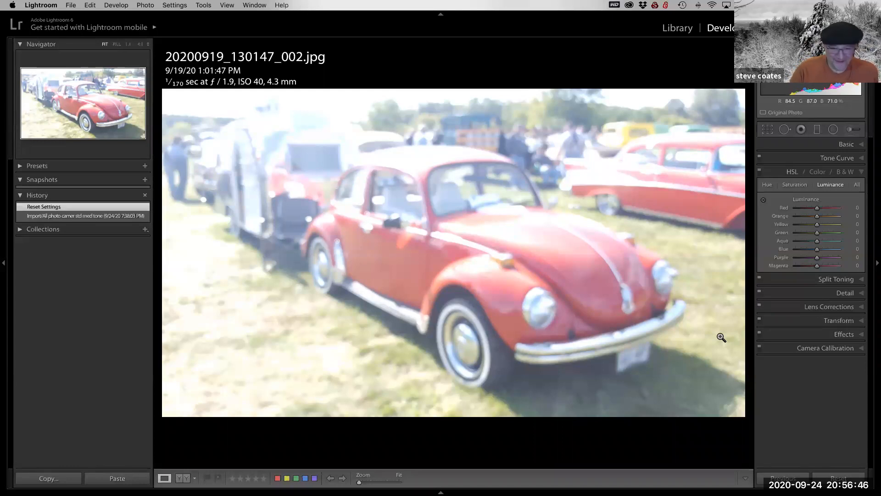
Go back to the photo grid, open Hidden beauty.psd for developing, show its Basic adjustments, and reset its settings.
{"action": "key", "text": "e"}
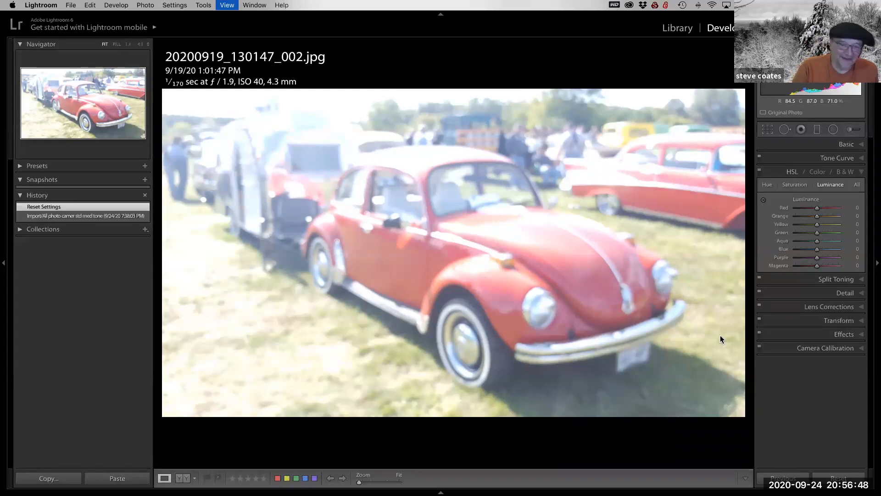
{"action": "key", "text": "g"}
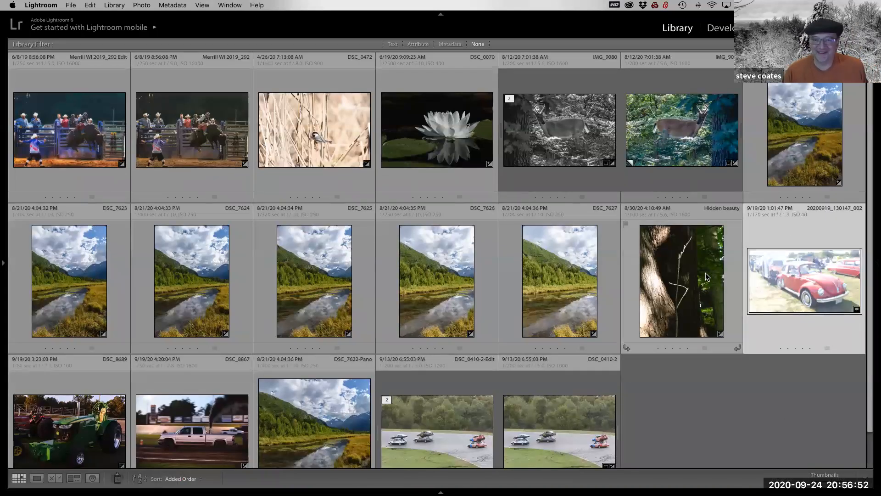
{"action": "double_click", "coordinate": [670, 274]}
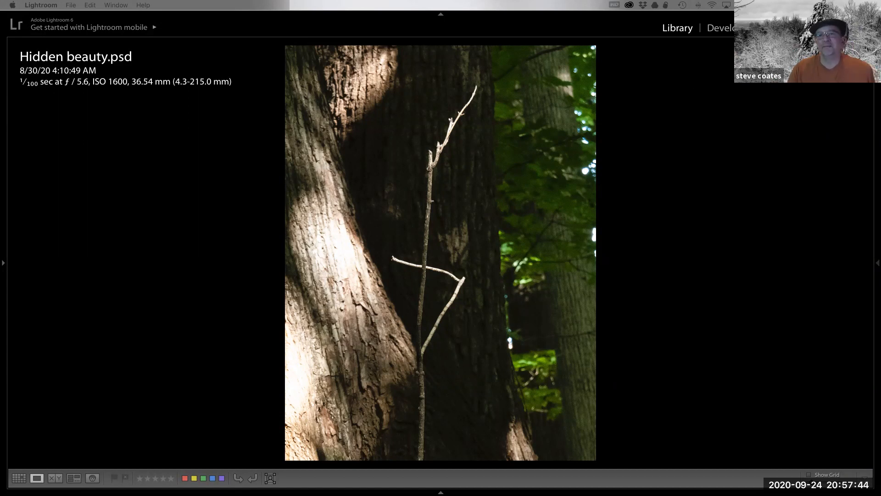
{"action": "left_click", "coordinate": [725, 28]}
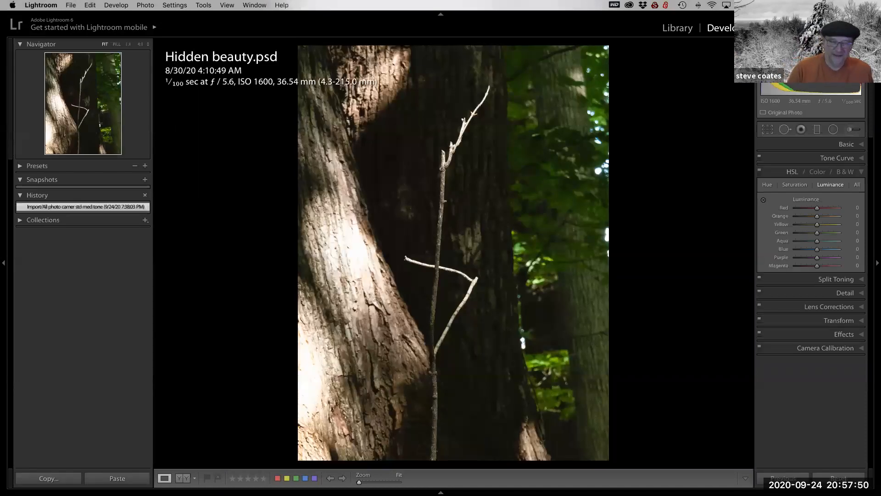
{"action": "left_click", "coordinate": [842, 144]}
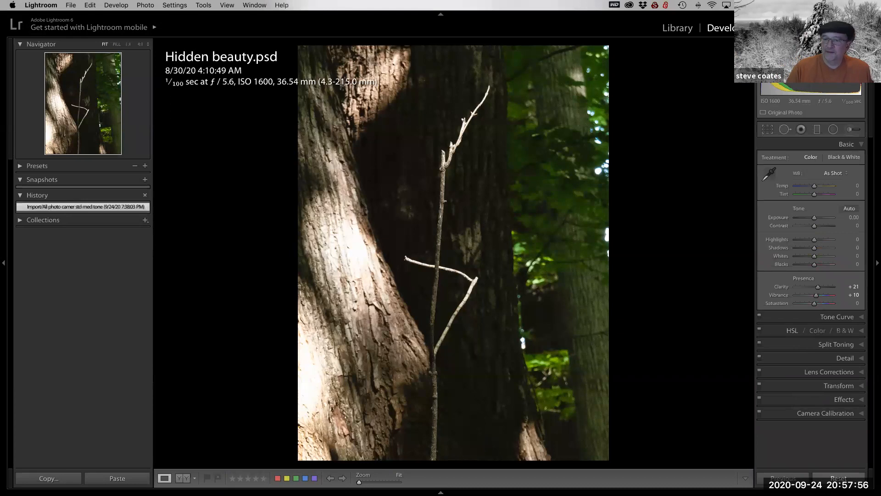
{"action": "left_click", "coordinate": [839, 479]}
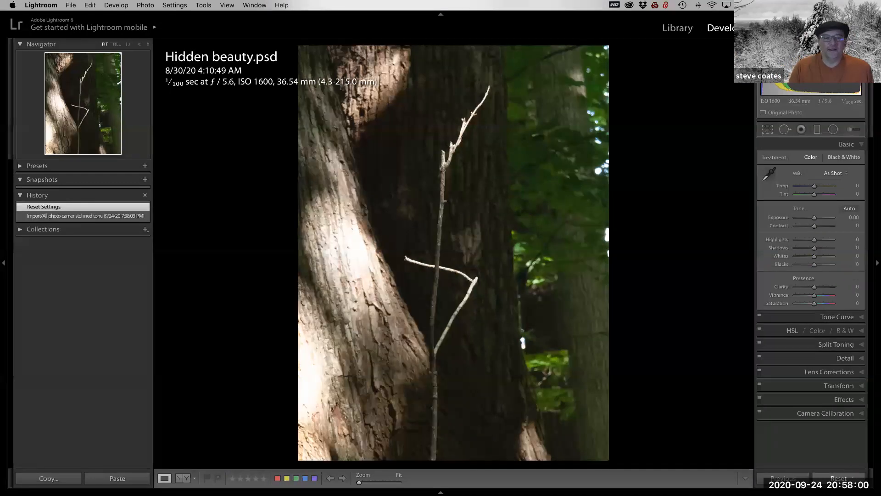
Apply the user preset All photo camer std med tone to the tree photo and raise Shadows to +36.
{"action": "left_click", "coordinate": [36, 166]}
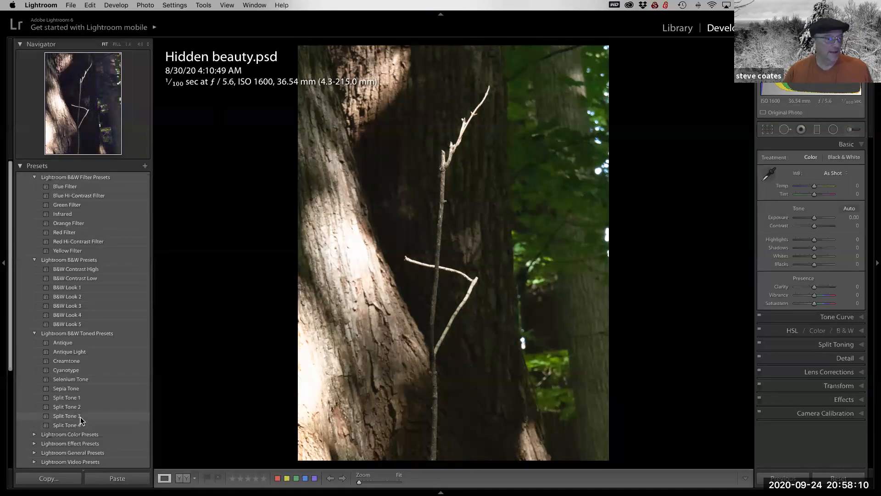
{"action": "scroll", "coordinate": [85, 423], "scroll_direction": "down", "scroll_amount": 4}
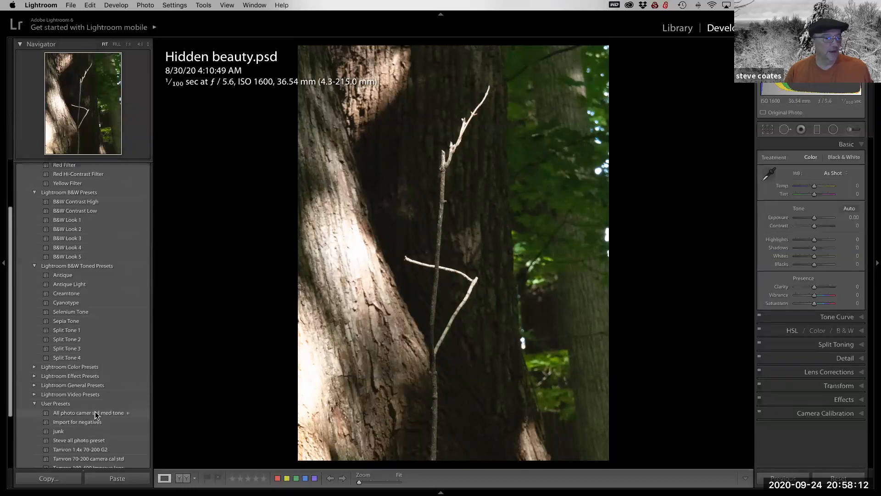
{"action": "left_click", "coordinate": [94, 413]}
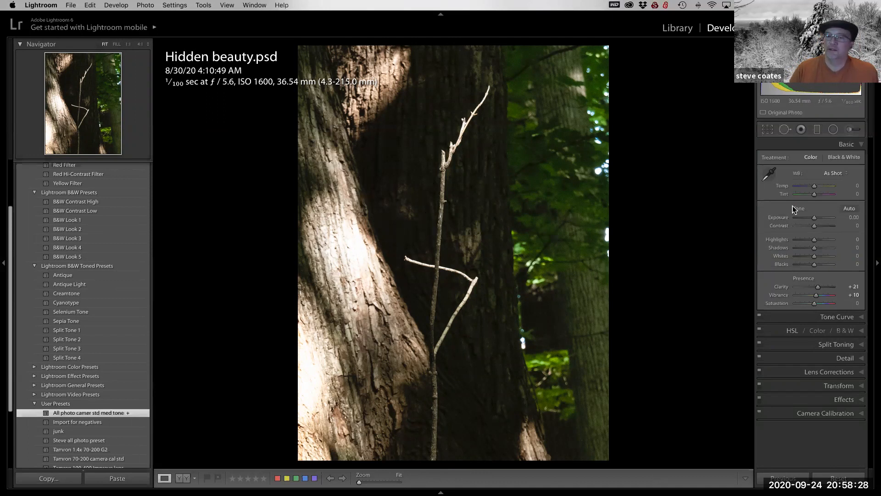
{"action": "left_click_drag", "start_coordinate": [816, 249], "coordinate": [821, 250]}
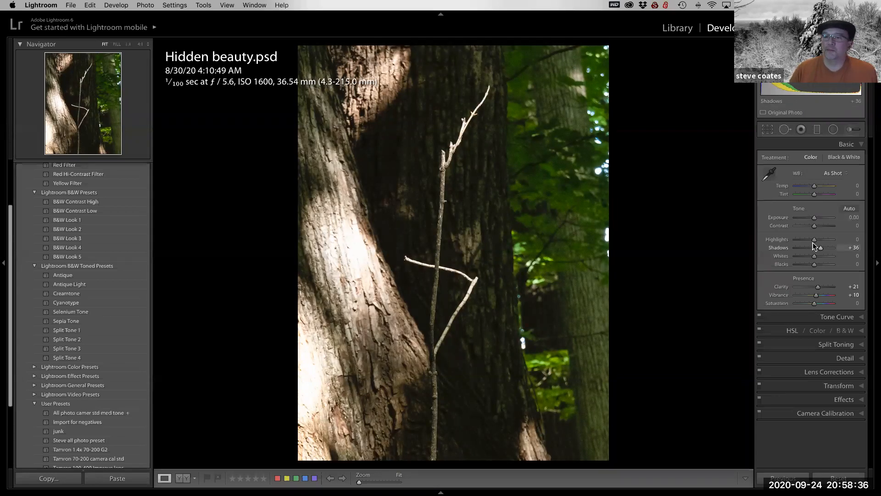
Try lowering the tree photo's Highlights to −51, and bring them back to −1.
{"action": "left_click_drag", "start_coordinate": [814, 240], "coordinate": [804, 243]}
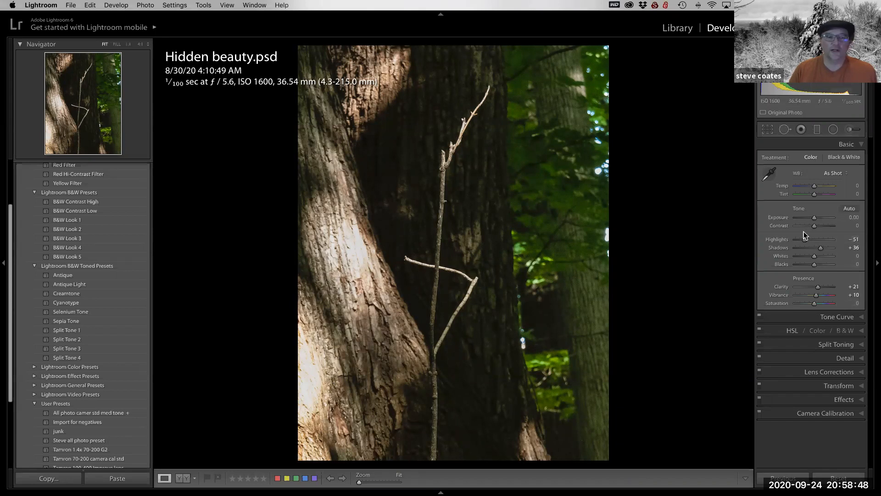
{"action": "left_click_drag", "start_coordinate": [804, 240], "coordinate": [817, 241]}
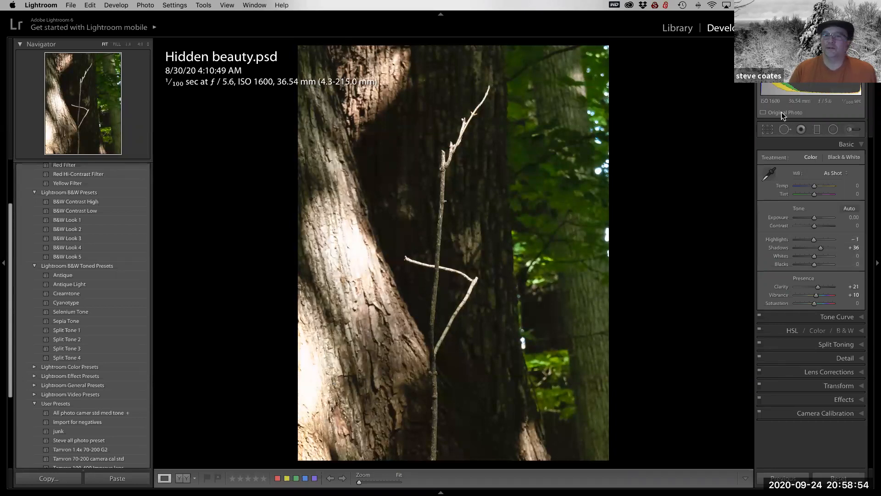
Draw a tall radial filter over the twig, center it, tilt it along the twig's lean, and widen it slightly.
{"action": "left_click", "coordinate": [833, 130]}
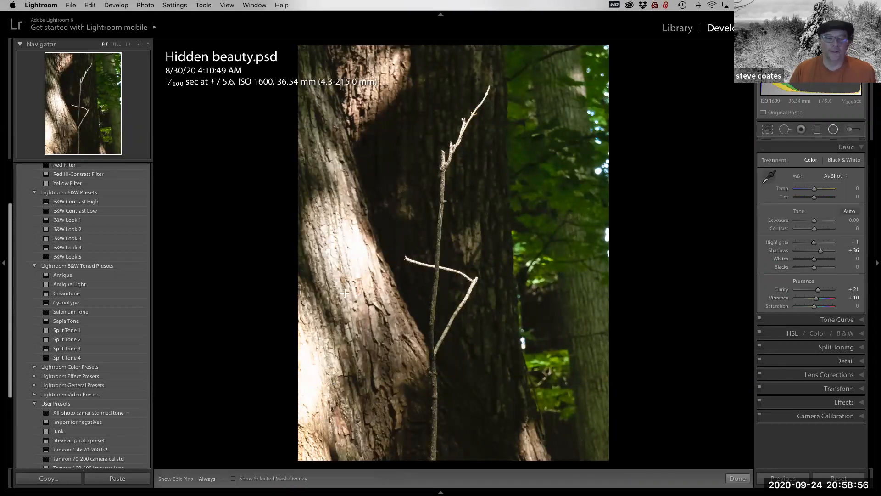
{"action": "left_click_drag", "start_coordinate": [436, 419], "coordinate": [471, 176]}
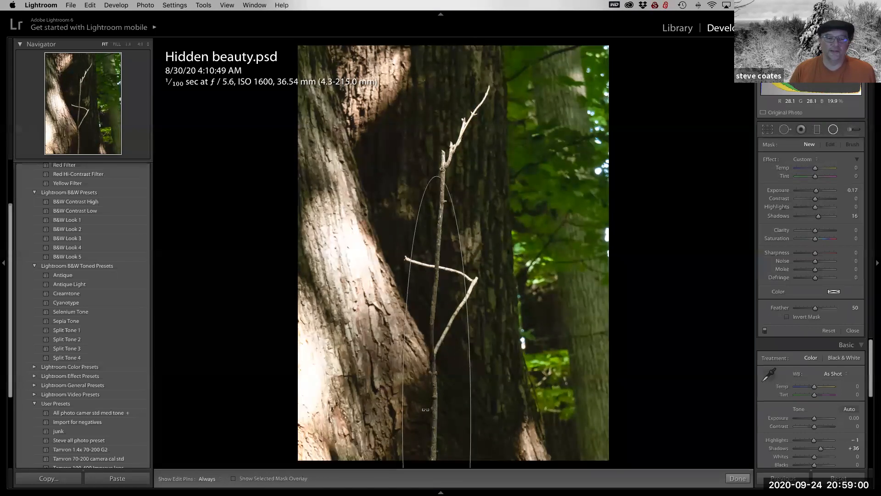
{"action": "left_click_drag", "start_coordinate": [437, 419], "coordinate": [422, 225]}
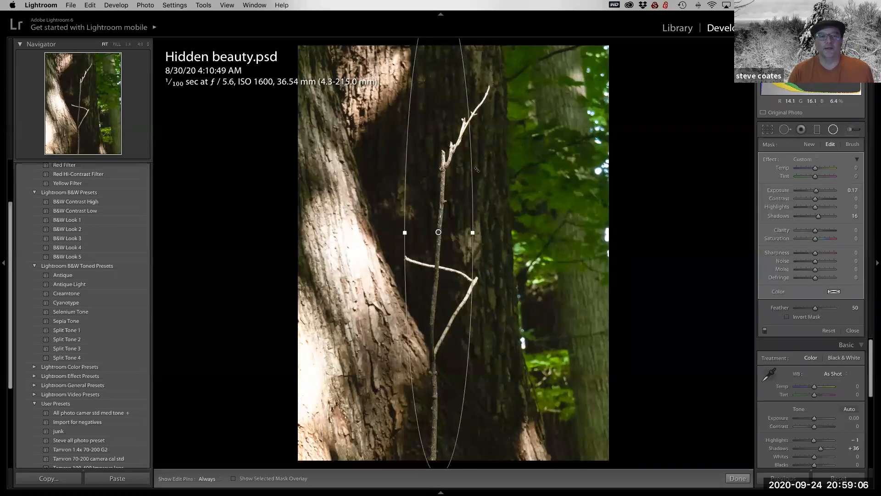
{"action": "left_click_drag", "start_coordinate": [471, 166], "coordinate": [442, 237]}
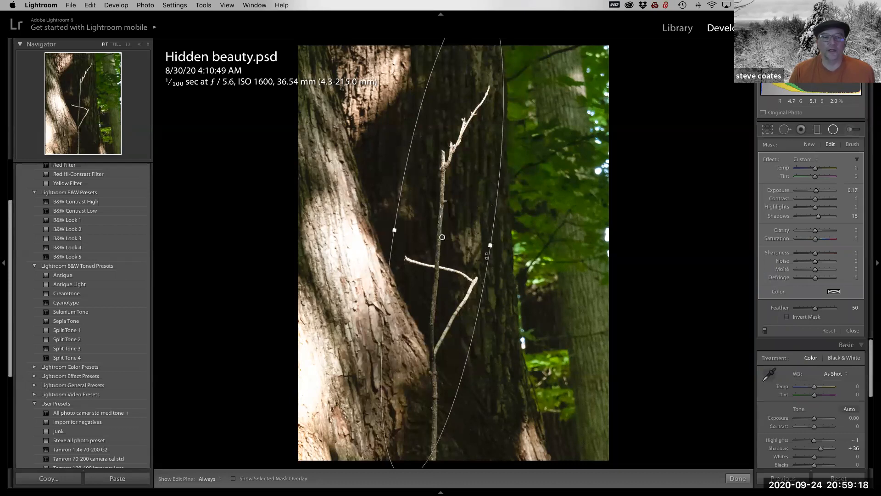
{"action": "left_click_drag", "start_coordinate": [492, 246], "coordinate": [497, 247]}
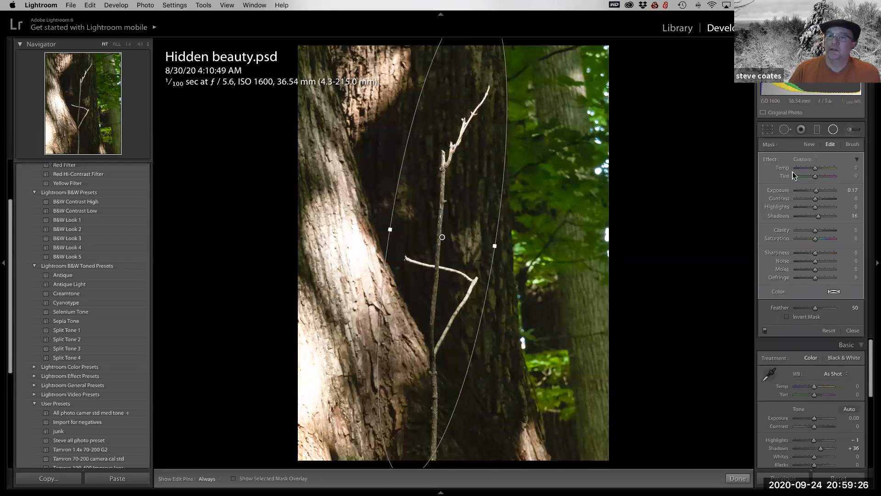
Reset the radial filter's effect sliders, and undo a trial Exposure of −0.39.
{"action": "double_click", "coordinate": [783, 160]}
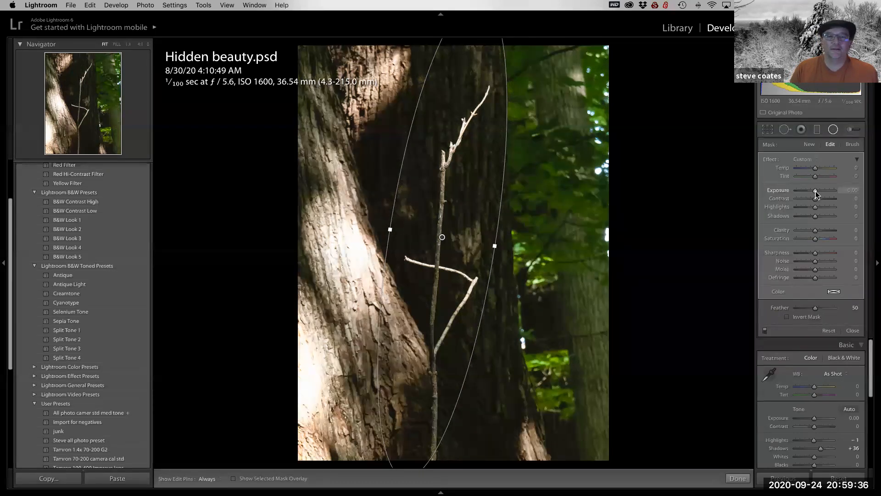
{"action": "left_click_drag", "start_coordinate": [816, 194], "coordinate": [813, 192]}
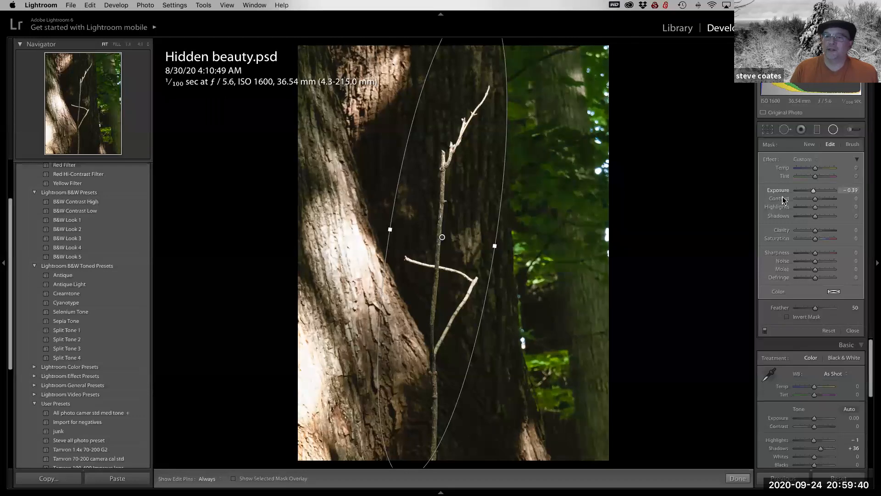
{"action": "key", "text": "super+z"}
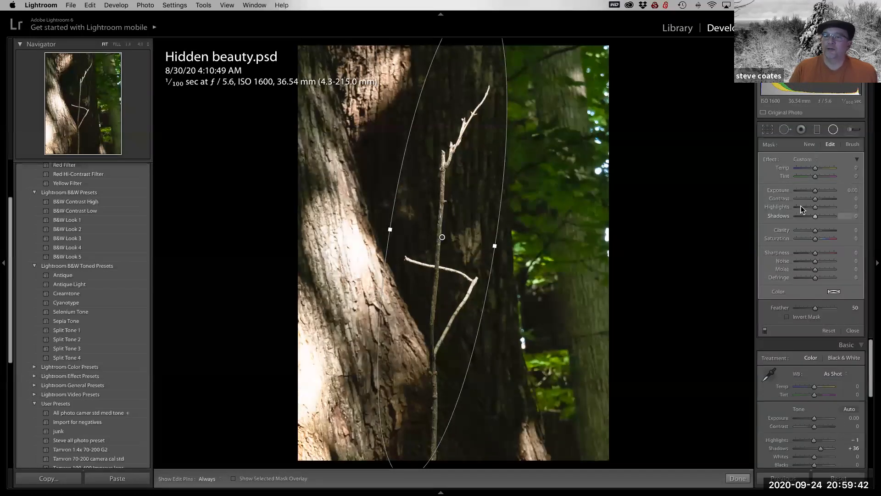
Set the radial filter's Highlights to −62 and Clarity to −12, and close the filter.
{"action": "left_click_drag", "start_coordinate": [812, 210], "coordinate": [799, 211]}
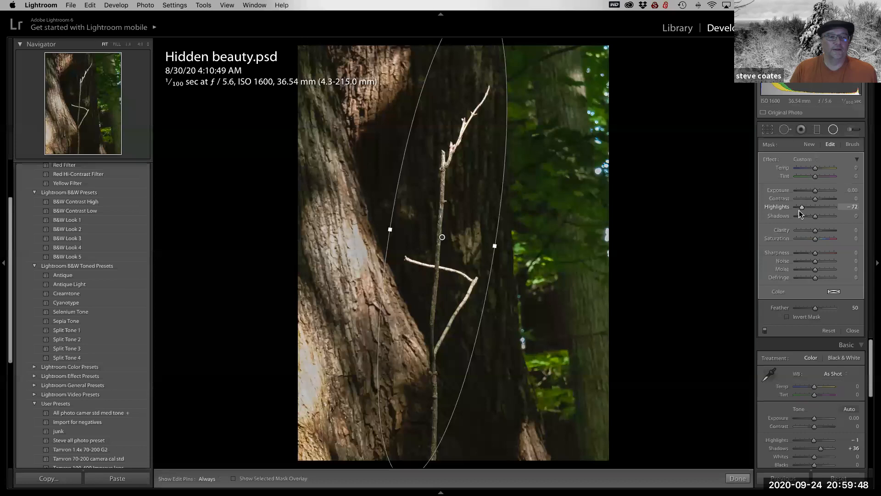
{"action": "left_click_drag", "start_coordinate": [800, 210], "coordinate": [793, 211]}
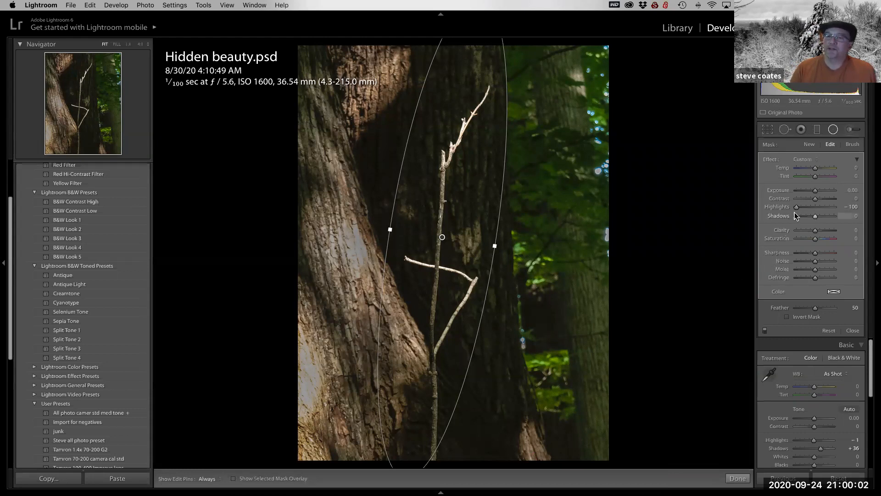
{"action": "left_click_drag", "start_coordinate": [797, 208], "coordinate": [803, 207]}
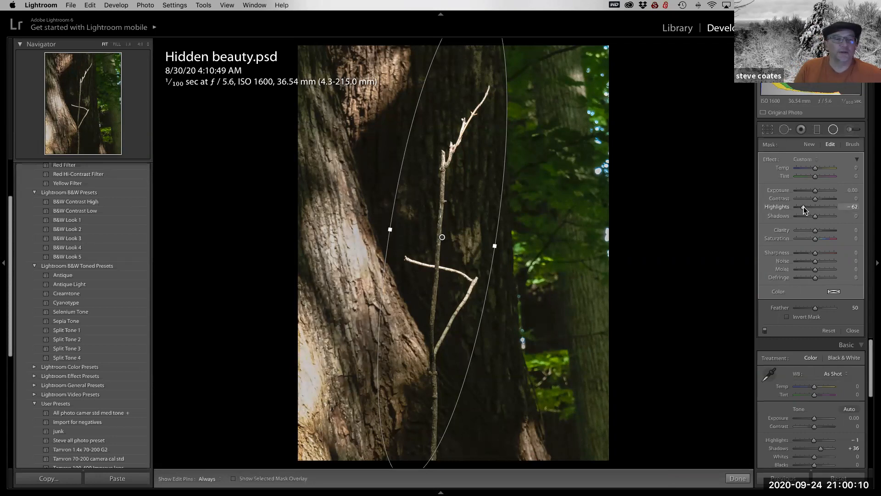
{"action": "left_click_drag", "start_coordinate": [804, 207], "coordinate": [803, 208]}
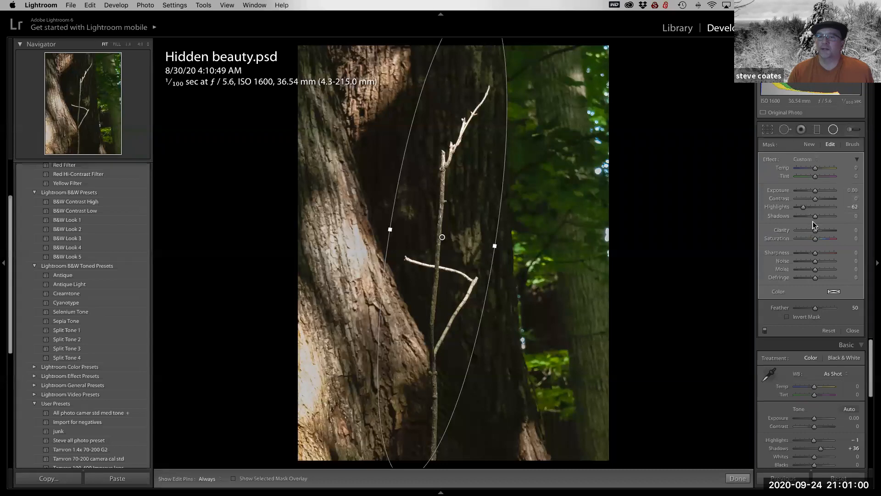
{"action": "left_click_drag", "start_coordinate": [816, 232], "coordinate": [815, 232]}
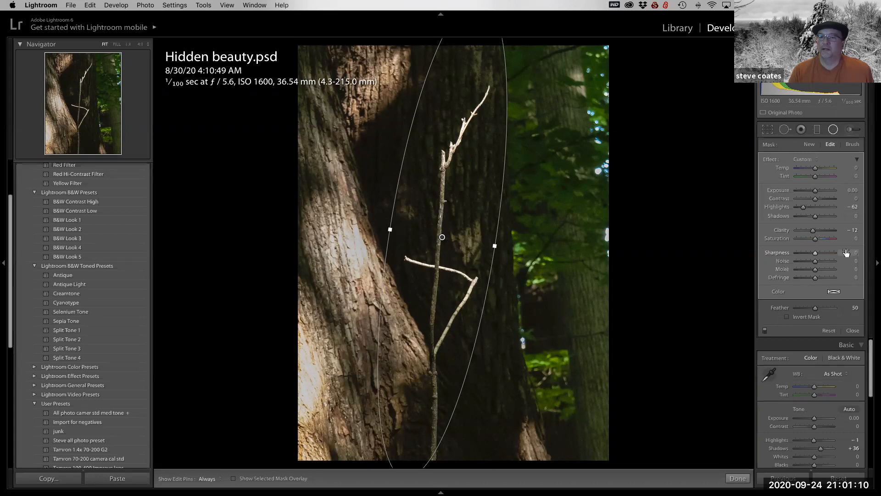
{"action": "left_click", "coordinate": [831, 131]}
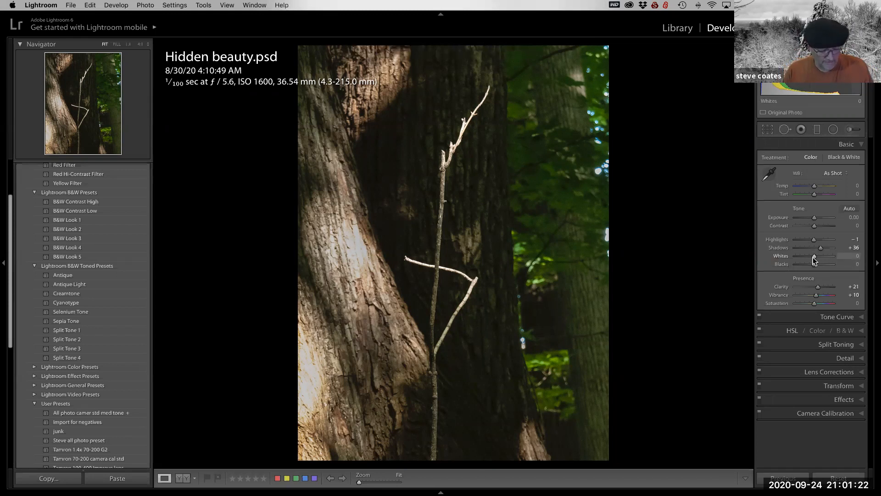
Set Whites to +25 with the help of the clipping preview, and set Blacks automatically to −1.
{"action": "key", "text": "alt"}
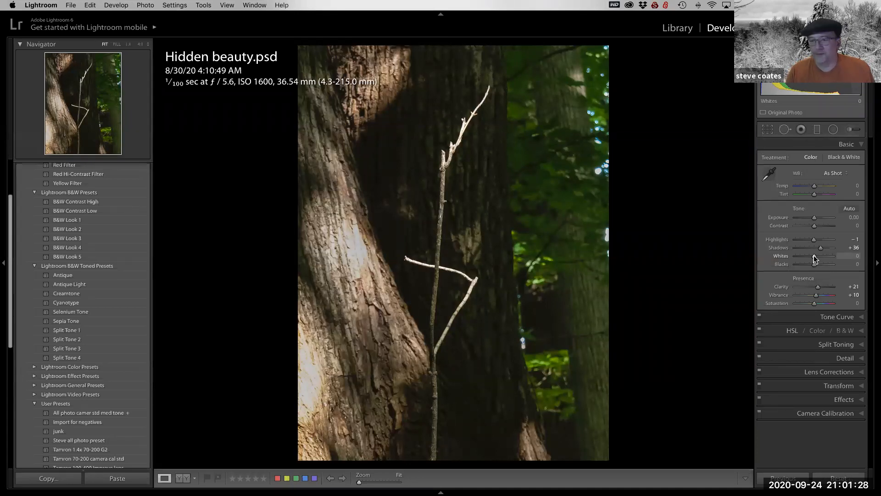
{"action": "key", "text": "alt"}
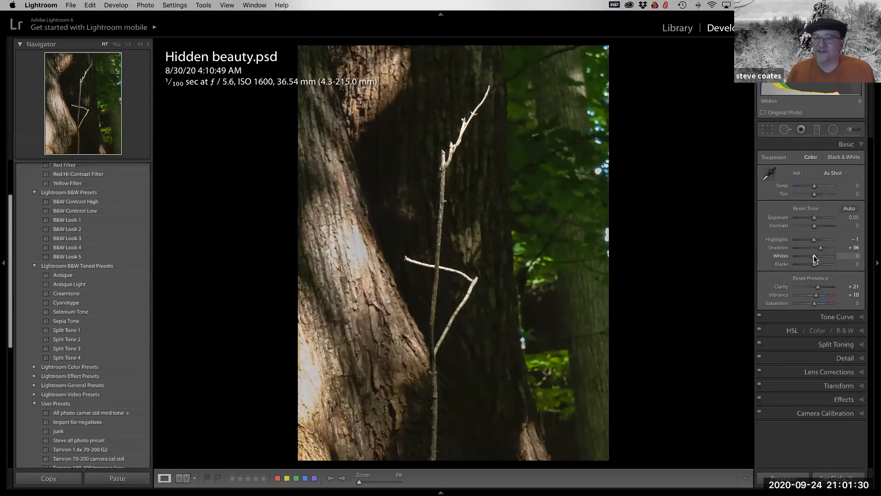
{"action": "left_click", "coordinate": [815, 257], "text": "alt"}
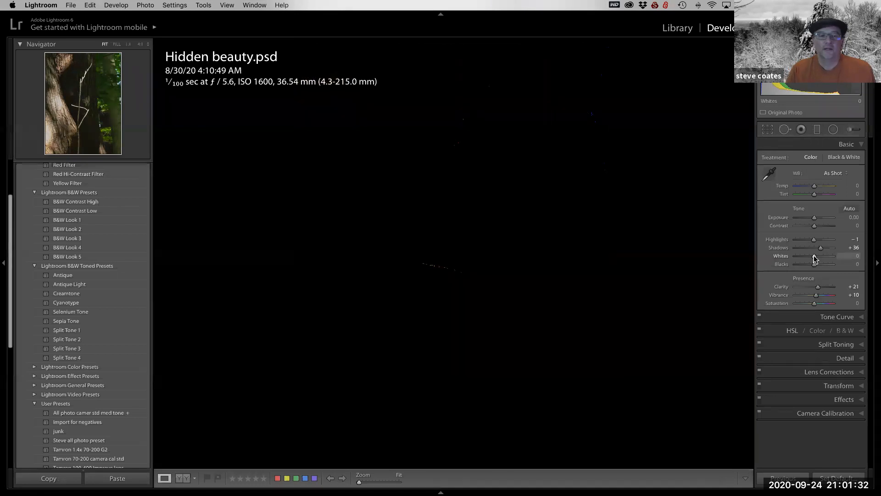
{"action": "left_click_drag", "start_coordinate": [815, 257], "coordinate": [817, 257]}
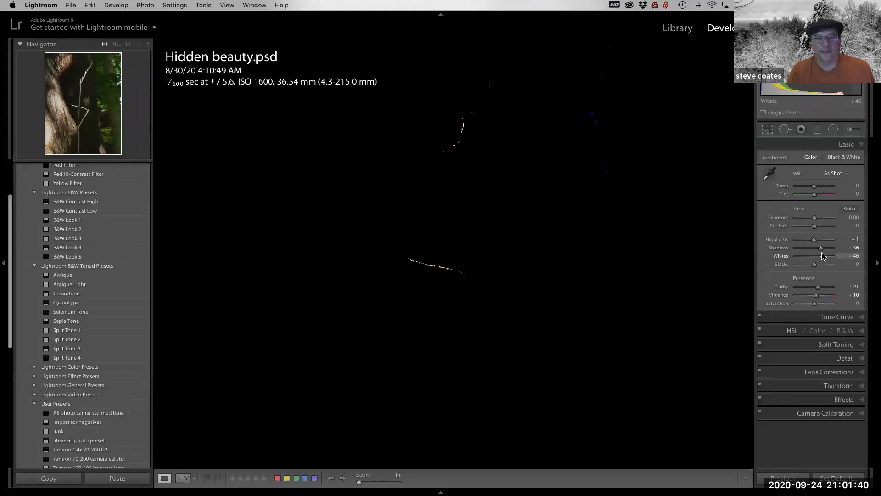
{"action": "left_click_drag", "start_coordinate": [820, 254], "coordinate": [819, 253]}
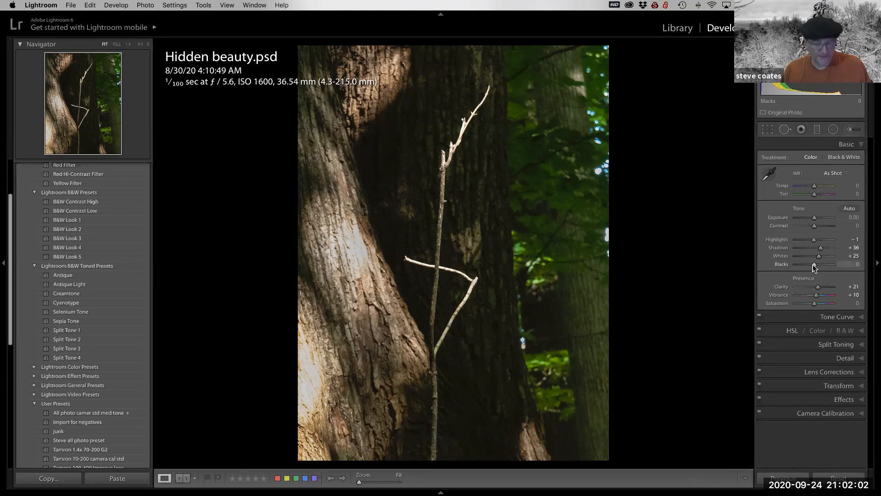
{"action": "double_click", "coordinate": [784, 265], "text": "shift"}
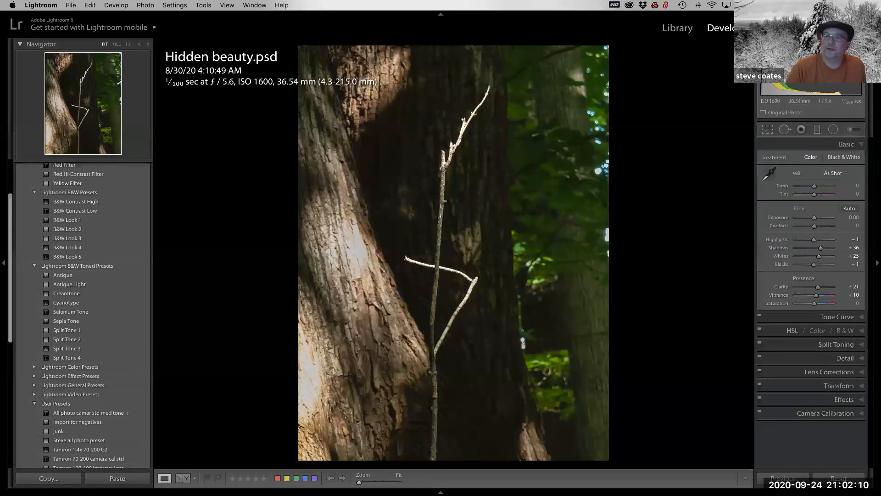
Reset the Adjustment Brush effects, and paint Highlights −11 over the bright bark of the near trunk with a size 11 brush.
{"action": "left_click", "coordinate": [851, 130]}
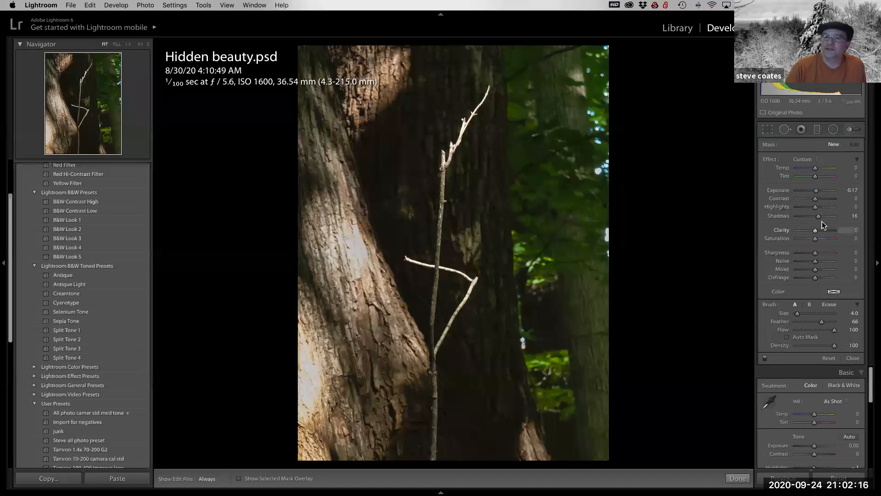
{"action": "double_click", "coordinate": [785, 158]}
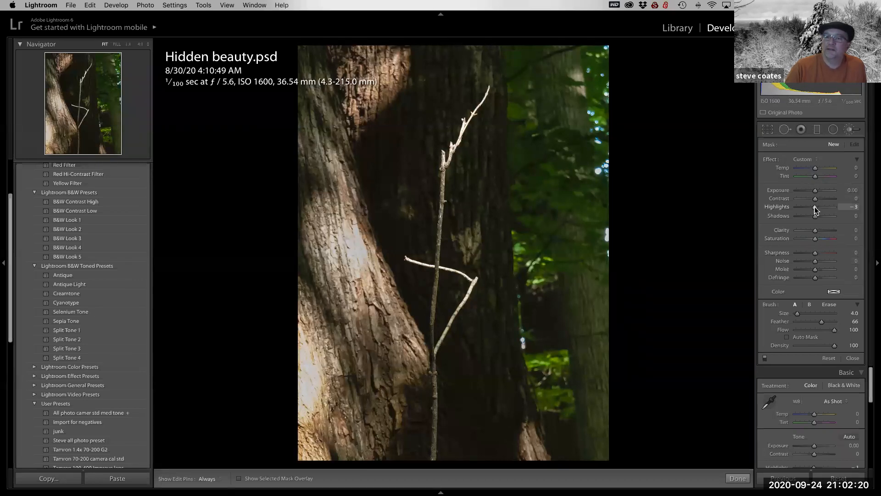
{"action": "left_click_drag", "start_coordinate": [814, 206], "coordinate": [812, 207]}
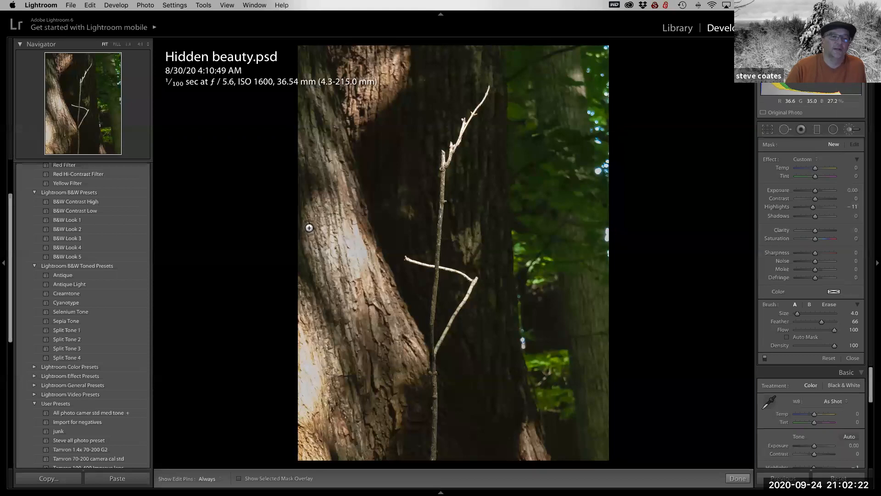
{"action": "scroll", "coordinate": [333, 224], "scroll_direction": "up", "scroll_amount": 7}
{"action": "key", "text": "h"}
{"action": "mouse_move", "coordinate": [347, 282]}
{"action": "left_mouse_down"}
{"action": "mouse_move", "coordinate": [333, 229]}
{"action": "mouse_move", "coordinate": [363, 285]}
{"action": "left_mouse_up"}
{"action": "key", "text": "h"}
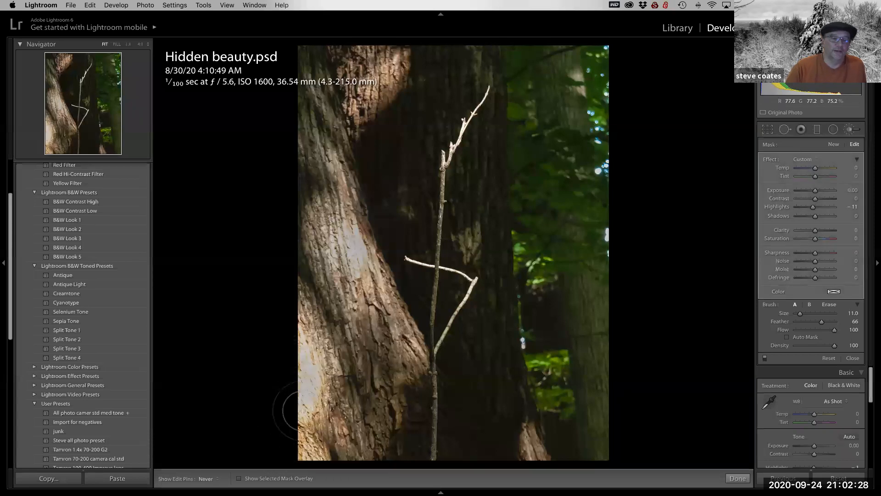
{"action": "key", "text": "h"}
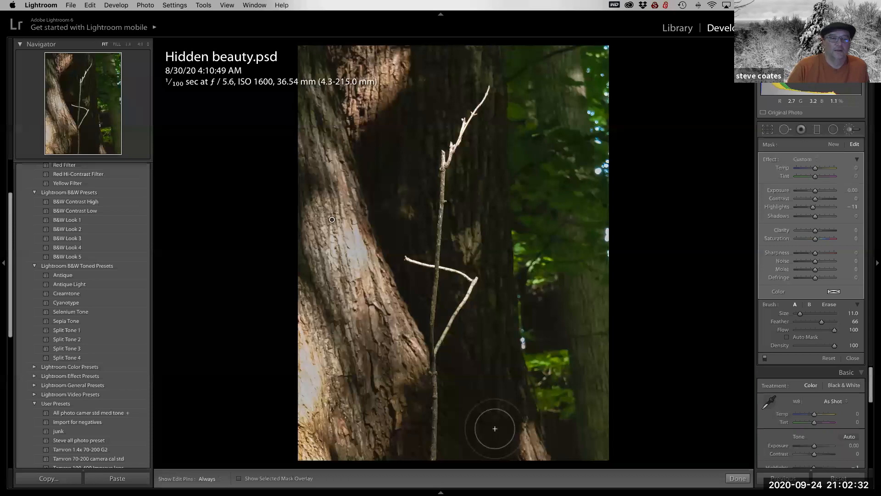
{"action": "left_click", "coordinate": [849, 130]}
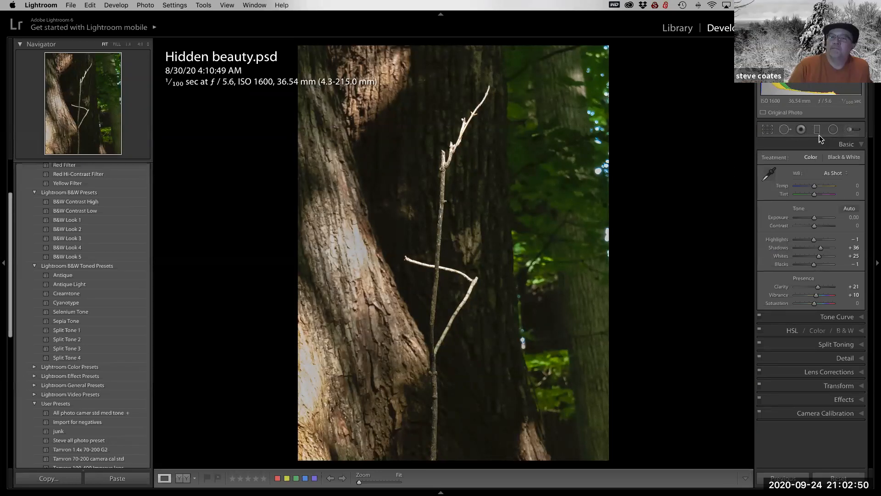
Try a tighter crop around the twig at the original aspect ratio, and reset the crop.
{"action": "left_click", "coordinate": [772, 131]}
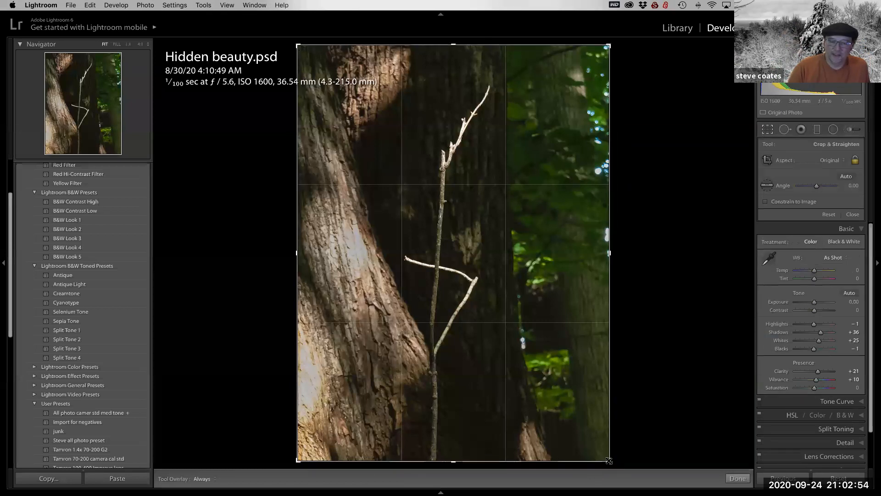
{"action": "left_click_drag", "start_coordinate": [603, 450], "coordinate": [590, 430]}
{"action": "left_click_drag", "start_coordinate": [586, 425], "coordinate": [578, 419]}
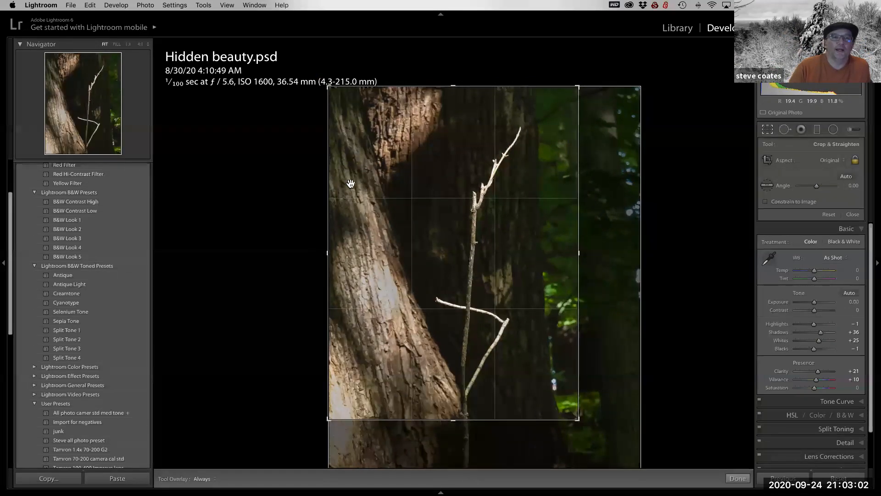
{"action": "left_click_drag", "start_coordinate": [334, 90], "coordinate": [340, 98]}
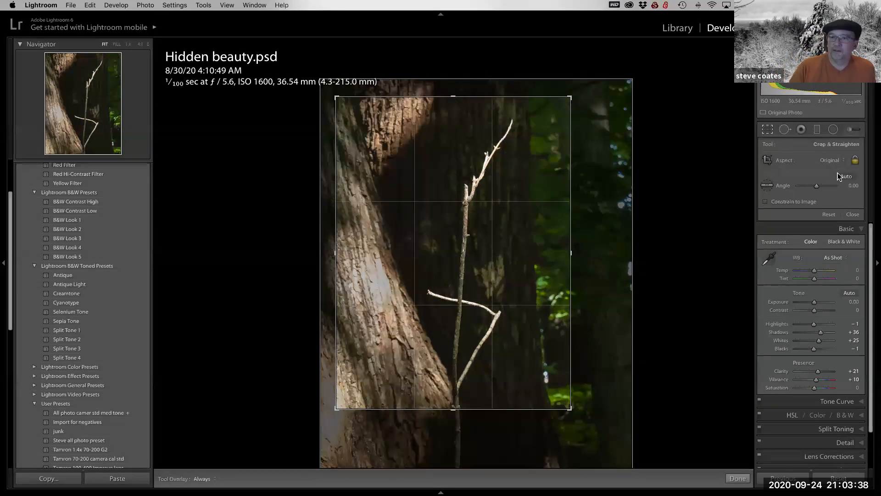
{"action": "left_click", "coordinate": [828, 215]}
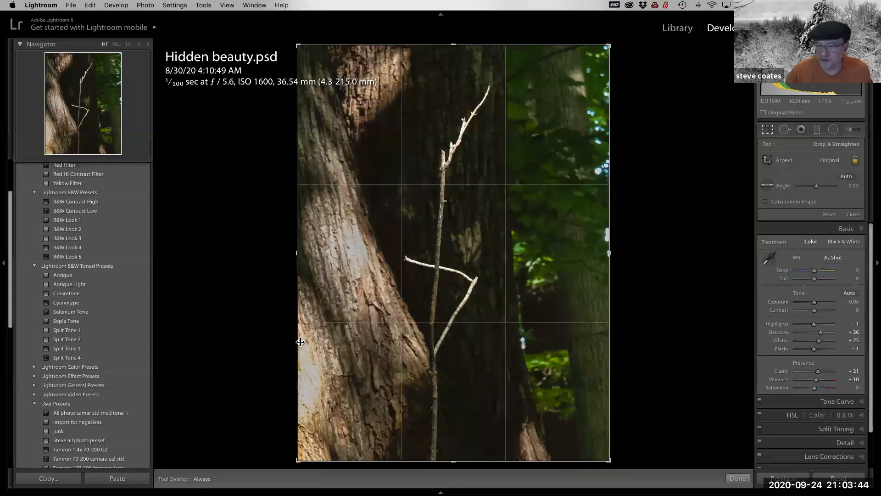
Heal the bright bark at the photo's left edge with a size 84 spot brush, sampling darker bark lower on the trunk.
{"action": "left_click", "coordinate": [850, 129]}
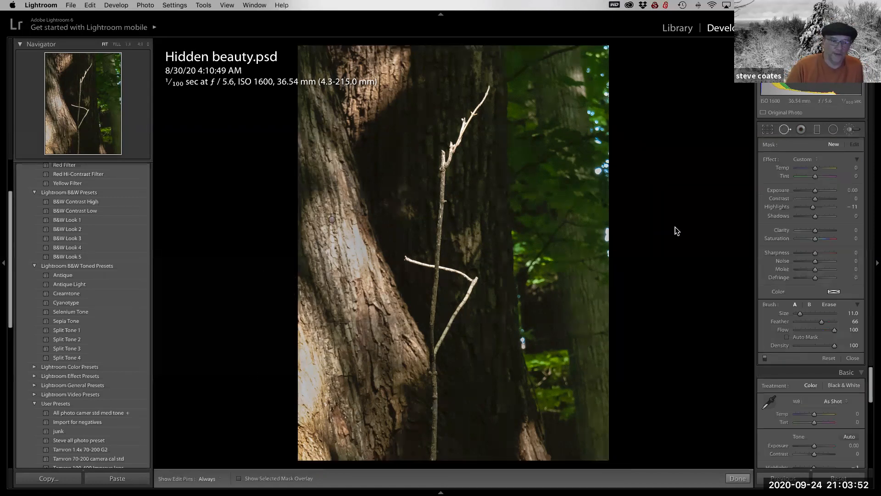
{"action": "key", "text": "q"}
{"action": "scroll", "coordinate": [329, 382], "scroll_direction": "up", "scroll_amount": 5}
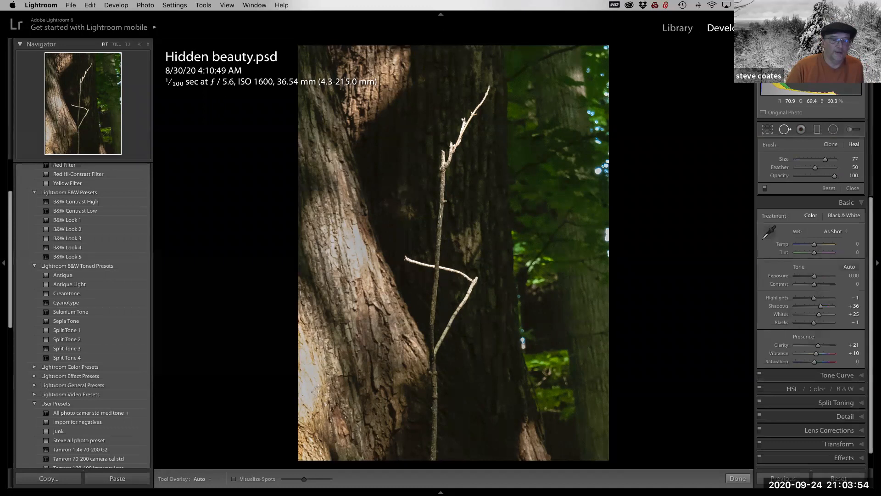
{"action": "scroll", "coordinate": [312, 381], "scroll_direction": "up", "scroll_amount": 1}
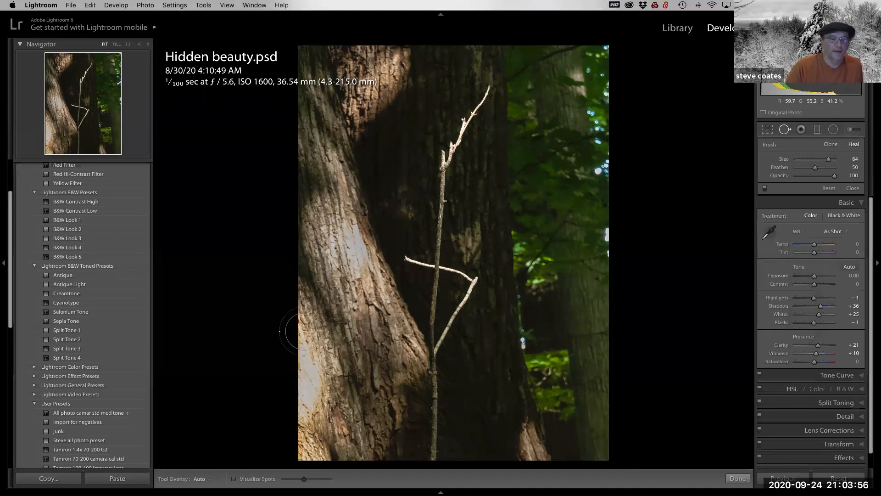
{"action": "mouse_move", "coordinate": [300, 338]}
{"action": "left_mouse_down"}
{"action": "mouse_move", "coordinate": [309, 395]}
{"action": "mouse_move", "coordinate": [325, 391]}
{"action": "left_mouse_up"}
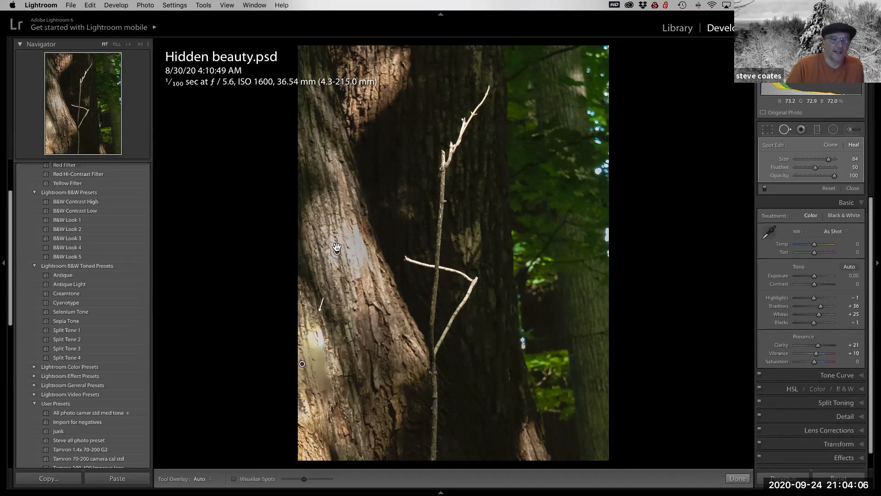
{"action": "mouse_move", "coordinate": [337, 259]}
{"action": "left_mouse_down"}
{"action": "mouse_move", "coordinate": [368, 358]}
{"action": "mouse_move", "coordinate": [384, 356]}
{"action": "mouse_move", "coordinate": [362, 354]}
{"action": "mouse_move", "coordinate": [349, 313]}
{"action": "mouse_move", "coordinate": [355, 297]}
{"action": "mouse_move", "coordinate": [373, 365]}
{"action": "mouse_move", "coordinate": [369, 421]}
{"action": "mouse_move", "coordinate": [351, 452]}
{"action": "mouse_move", "coordinate": [380, 432]}
{"action": "mouse_move", "coordinate": [371, 433]}
{"action": "left_mouse_up"}
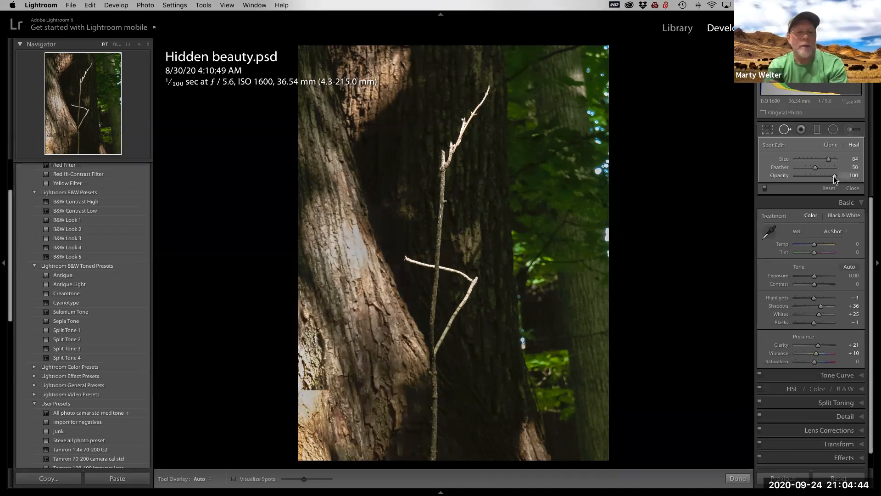
Set the bark repair's Opacity to 77 and Feather to 58, and close Spot Removal.
{"action": "left_click_drag", "start_coordinate": [814, 177], "coordinate": [802, 177]}
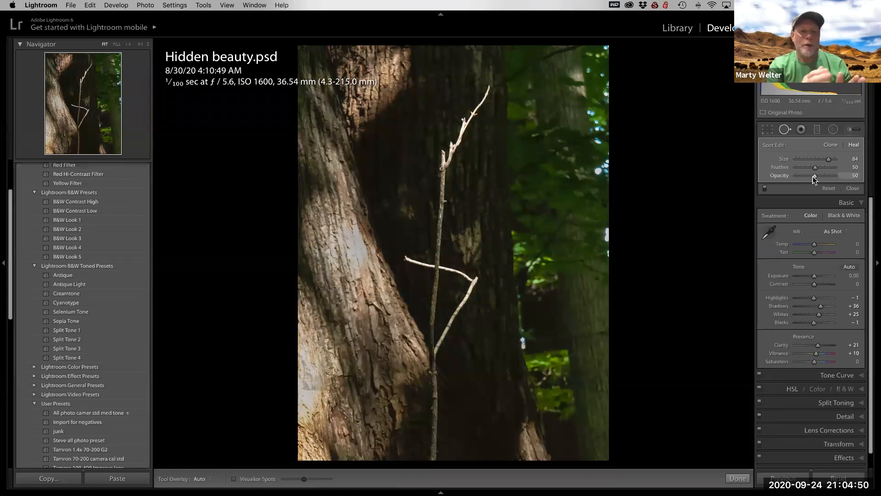
{"action": "left_click_drag", "start_coordinate": [819, 176], "coordinate": [823, 176]}
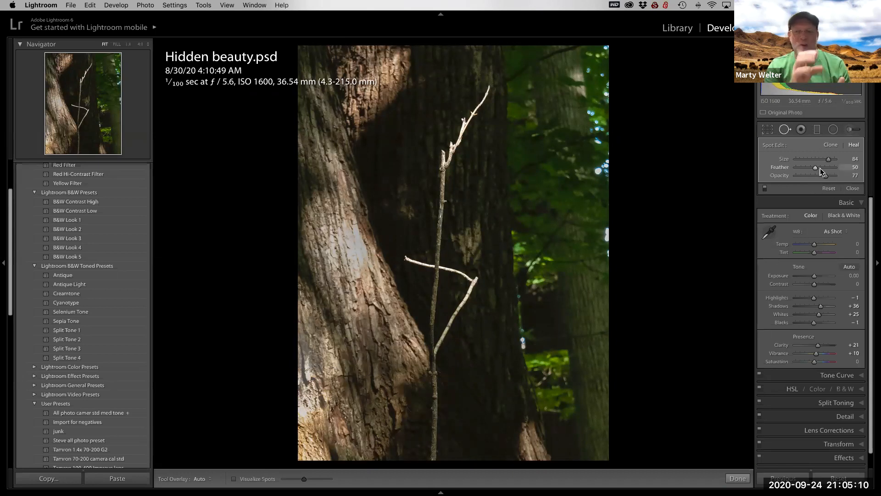
{"action": "mouse_move", "coordinate": [823, 168]}
{"action": "left_mouse_down"}
{"action": "mouse_move", "coordinate": [811, 167]}
{"action": "mouse_move", "coordinate": [819, 167]}
{"action": "left_mouse_up"}
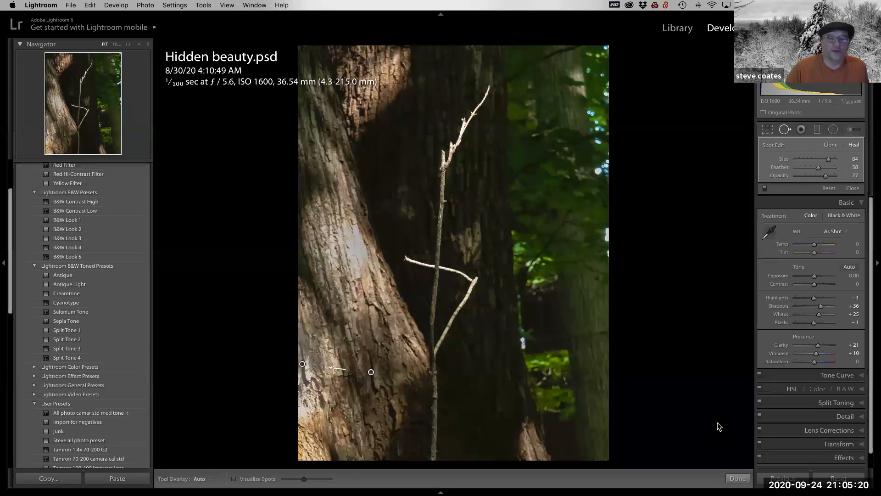
{"action": "left_click", "coordinate": [785, 130]}
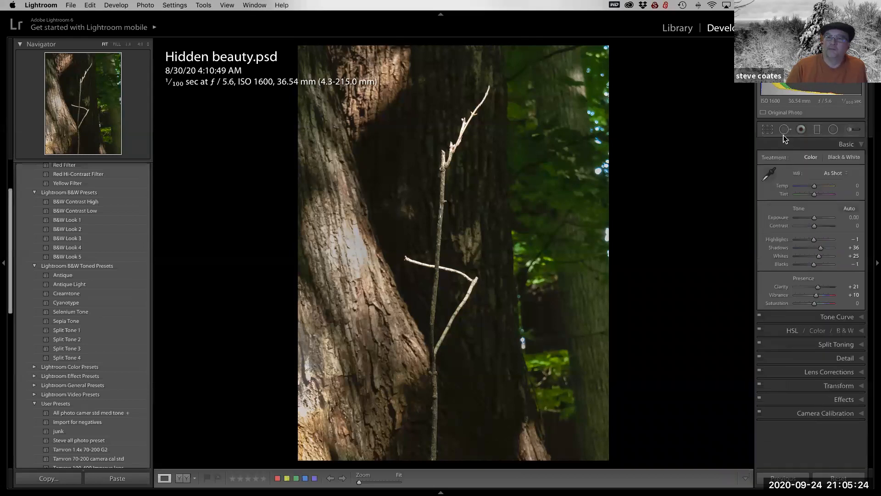
Crop the photo tighter around the twig at the original aspect ratio, trimming all sides and more below, and apply the crop.
{"action": "key", "text": "r"}
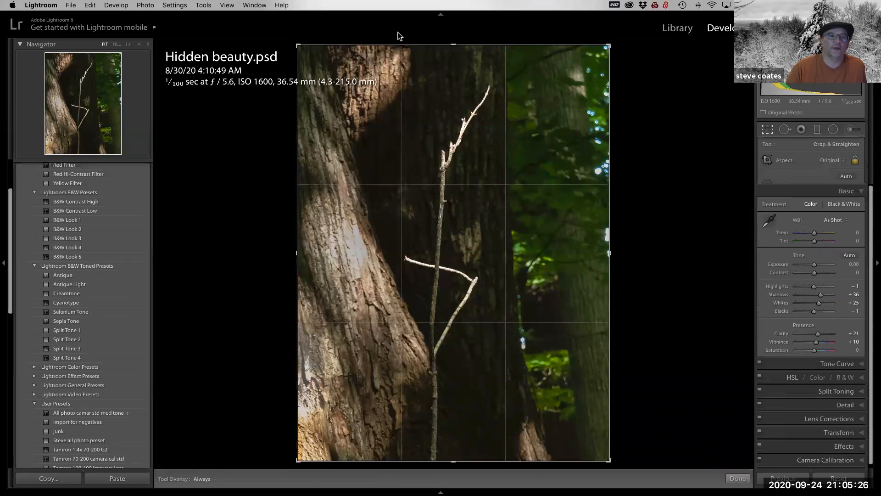
{"action": "left_click_drag", "start_coordinate": [301, 46], "coordinate": [309, 56]}
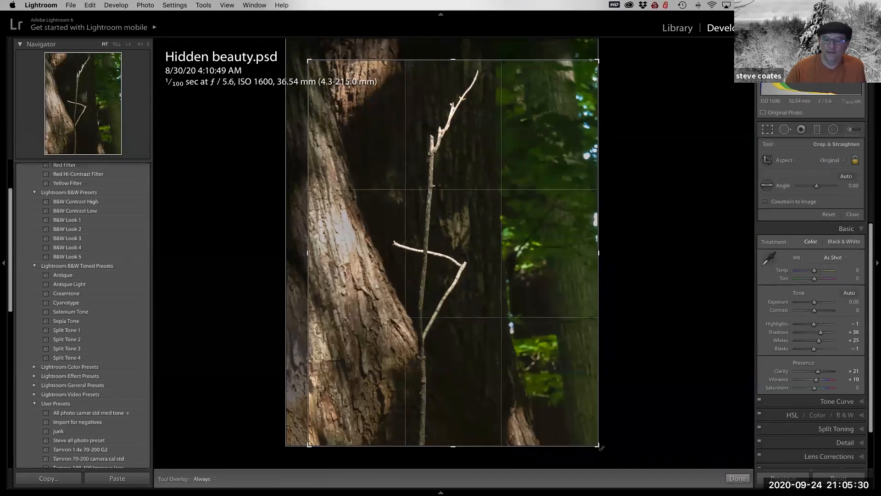
{"action": "left_click_drag", "start_coordinate": [601, 446], "coordinate": [586, 425]}
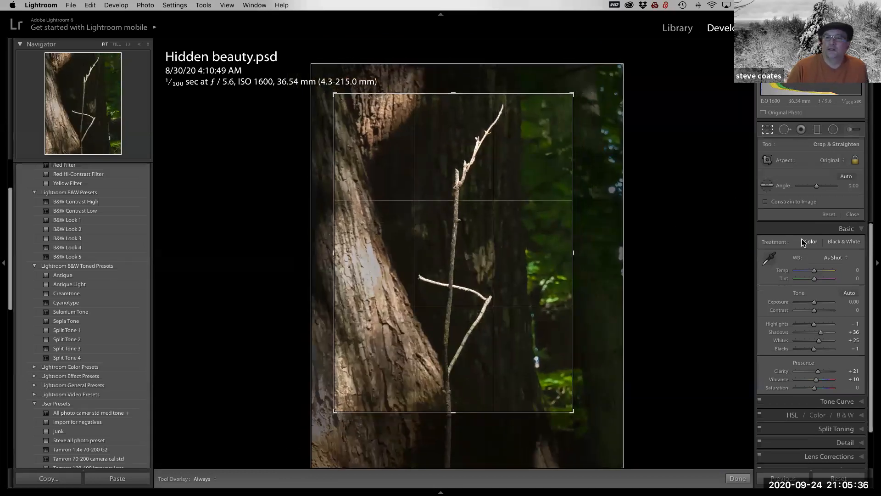
{"action": "left_click_drag", "start_coordinate": [548, 252], "coordinate": [549, 254]}
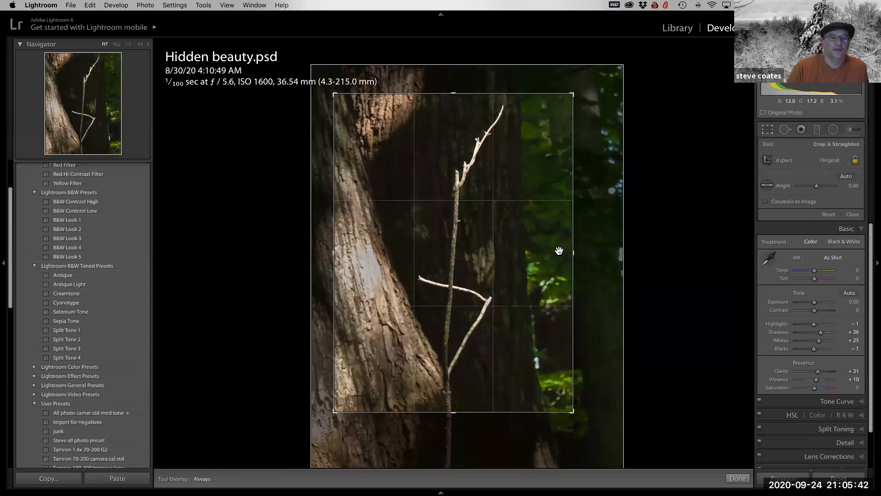
{"action": "mouse_move", "coordinate": [561, 253]}
{"action": "left_mouse_down"}
{"action": "mouse_move", "coordinate": [550, 255]}
{"action": "mouse_move", "coordinate": [559, 253]}
{"action": "left_mouse_up"}
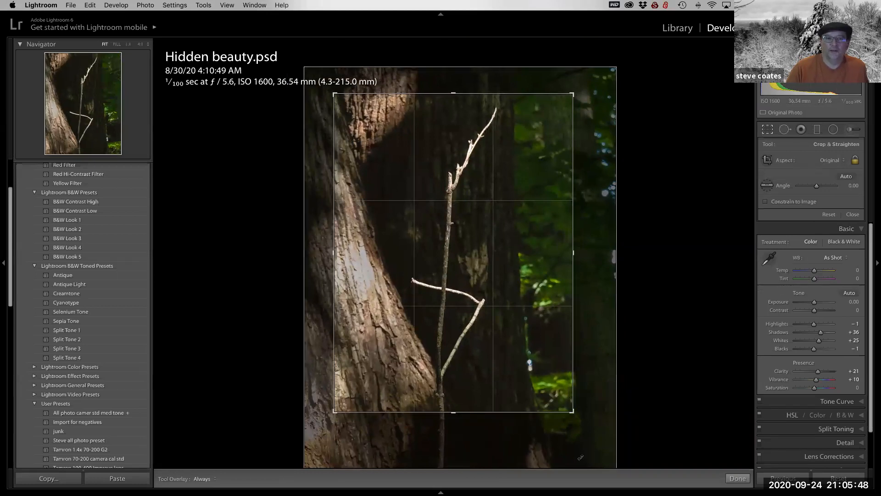
{"action": "left_click_drag", "start_coordinate": [572, 409], "coordinate": [569, 406]}
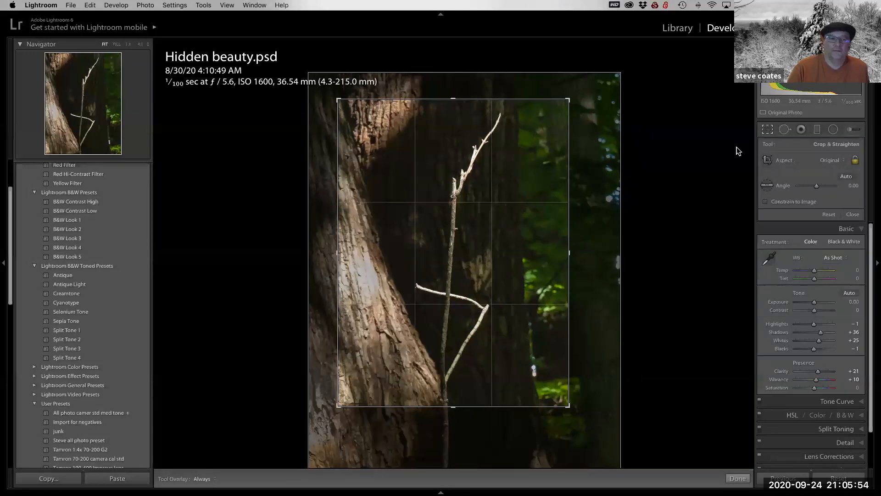
{"action": "key", "text": "Return"}
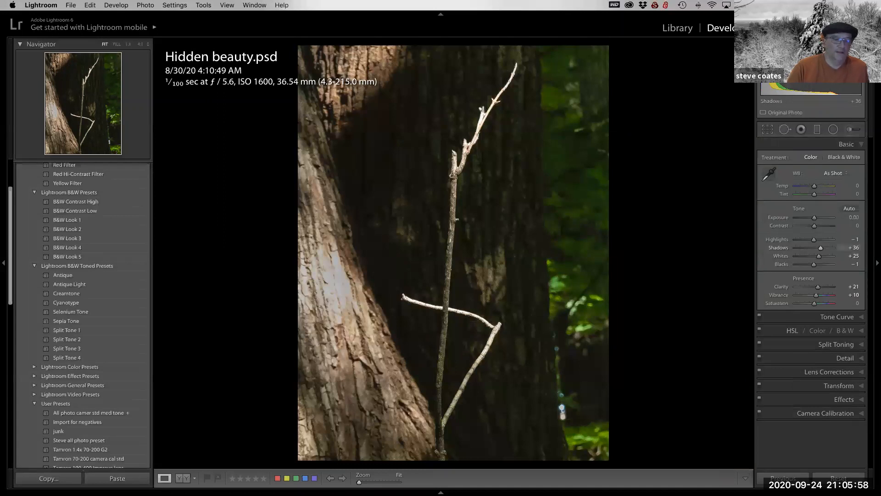
Reset the Adjustment Brush effects, and paint the trunk's lower-left edge with Highlights −43 and Exposure −1.00.
{"action": "left_click", "coordinate": [850, 130]}
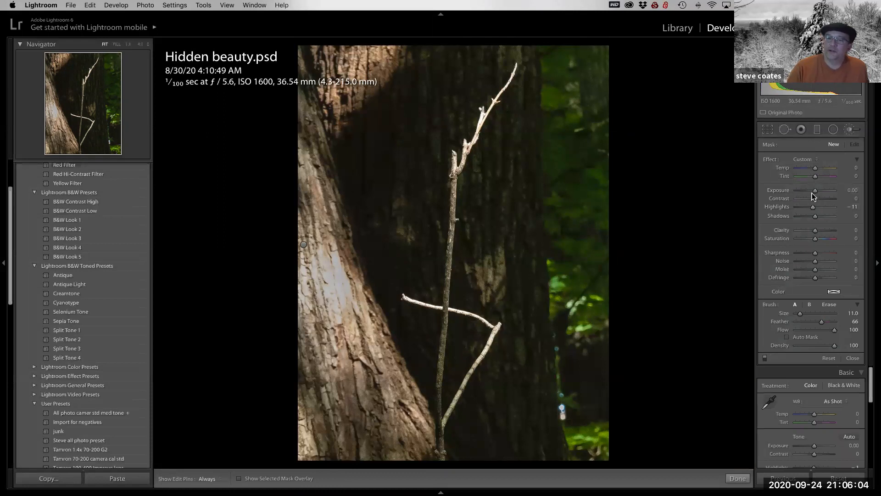
{"action": "double_click", "coordinate": [781, 159]}
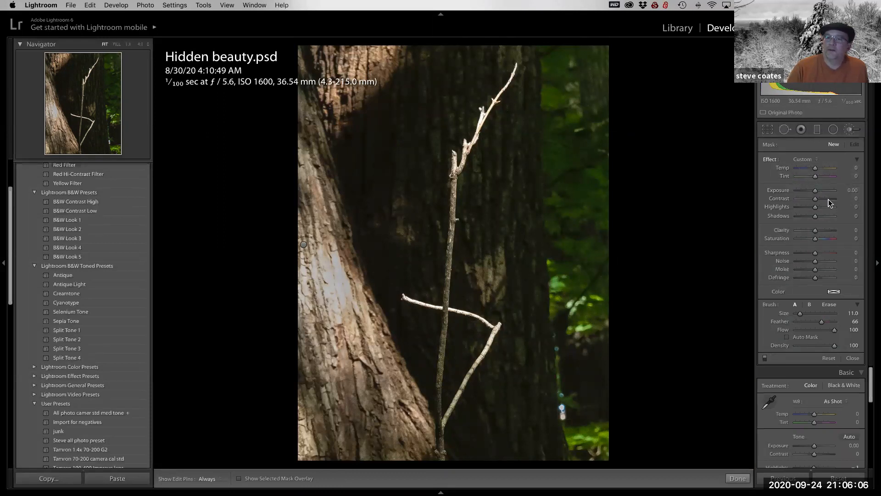
{"action": "left_click", "coordinate": [808, 206]}
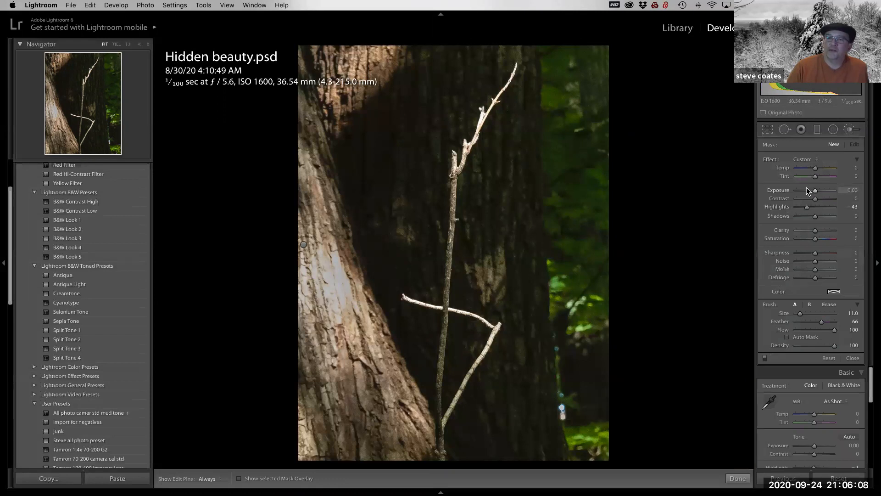
{"action": "mouse_move", "coordinate": [303, 423]}
{"action": "left_mouse_down"}
{"action": "mouse_move", "coordinate": [326, 450]}
{"action": "mouse_move", "coordinate": [276, 421]}
{"action": "left_mouse_up"}
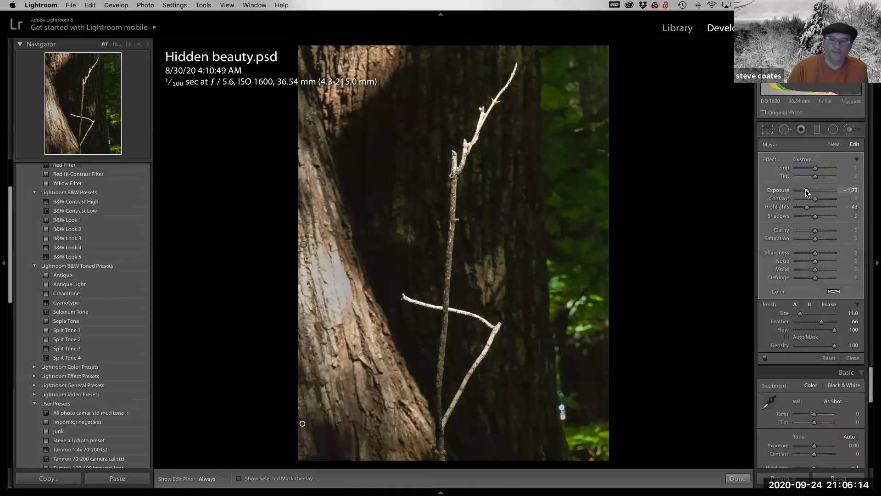
{"action": "left_click_drag", "start_coordinate": [809, 192], "coordinate": [810, 192]}
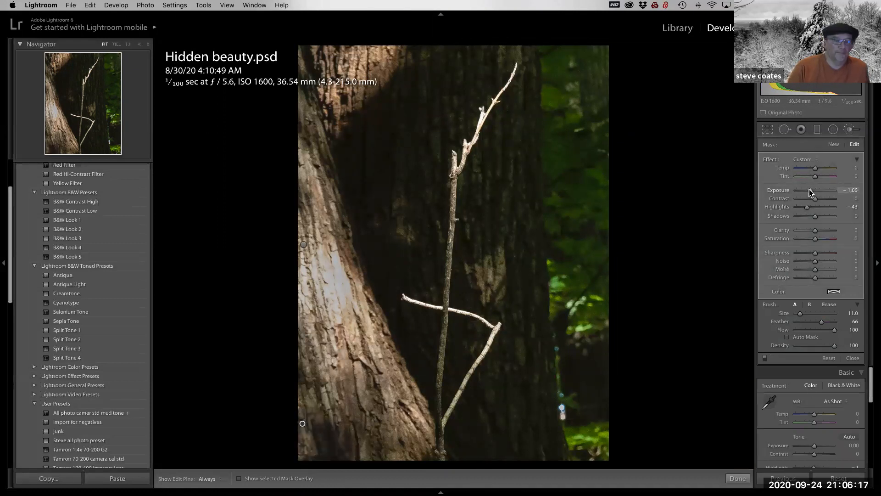
{"action": "left_click", "coordinate": [835, 145]}
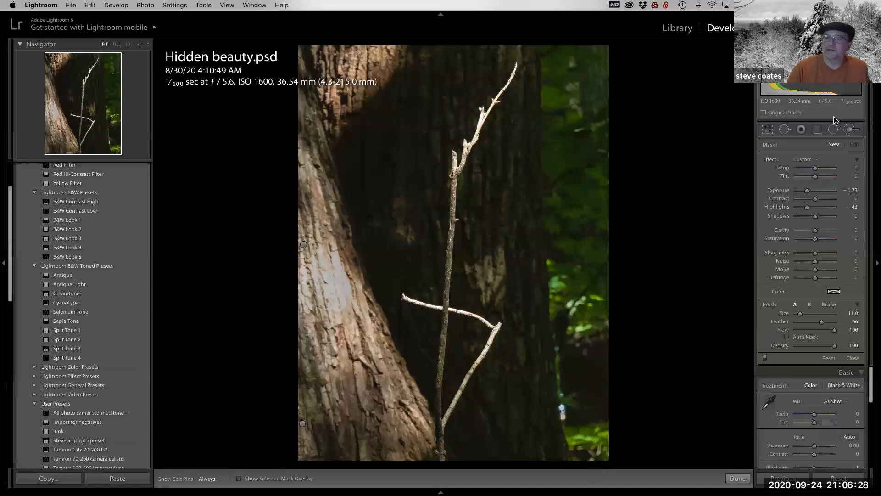
Heal the bright spot beside the trunk above the lower-right foliage with a size 80 spot at Opacity 100, repositioning its source.
{"action": "left_click", "coordinate": [786, 130]}
{"action": "scroll", "coordinate": [565, 403], "scroll_direction": "down", "scroll_amount": 3}
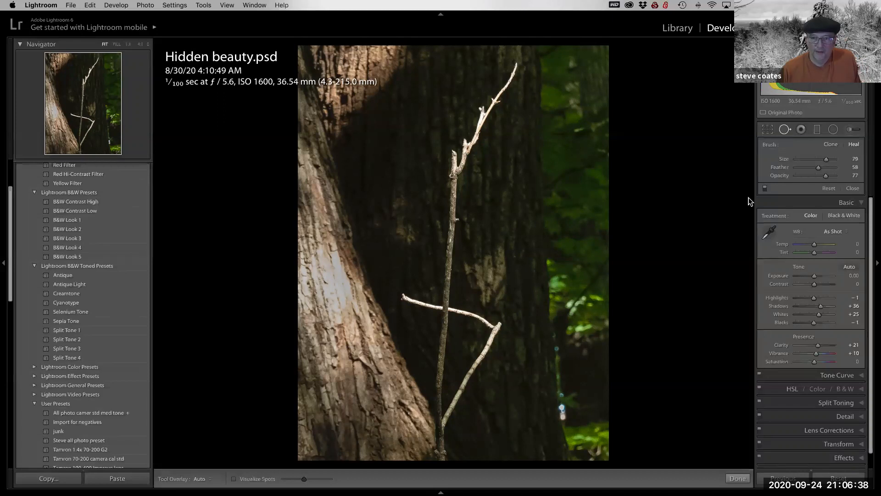
{"action": "left_click", "coordinate": [560, 411]}
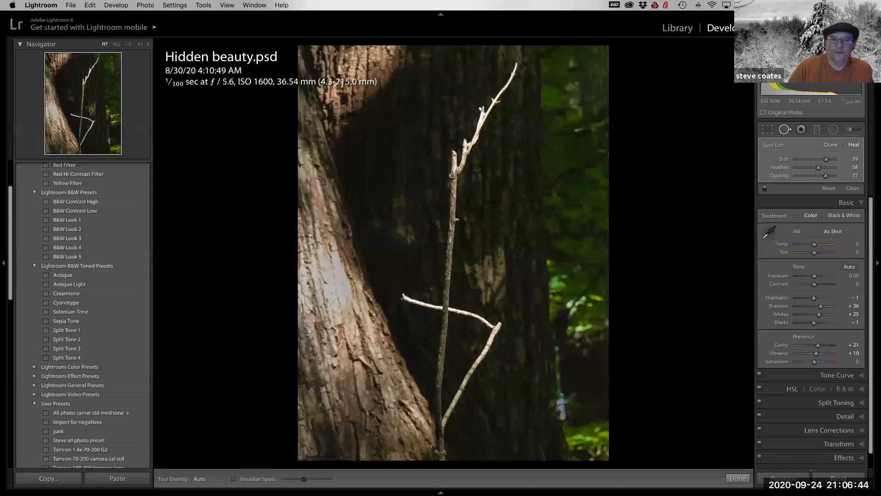
{"action": "left_click_drag", "start_coordinate": [824, 175], "coordinate": [846, 177]}
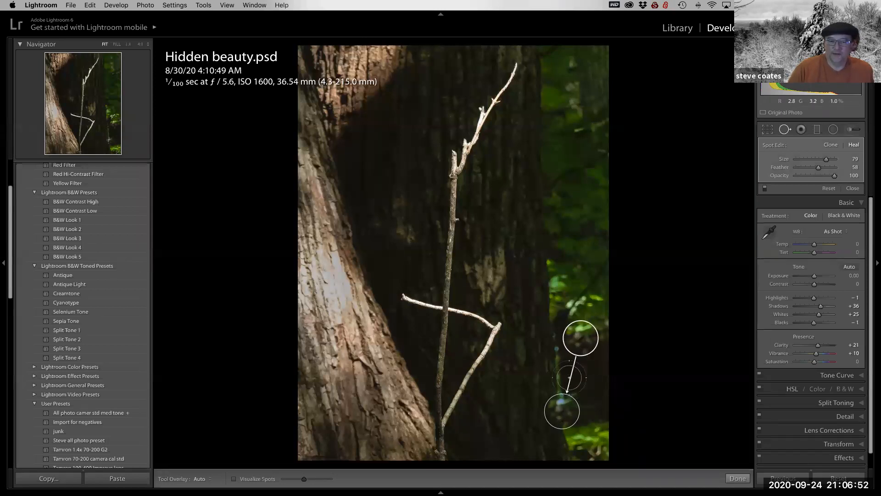
{"action": "left_click_drag", "start_coordinate": [553, 397], "coordinate": [562, 409]}
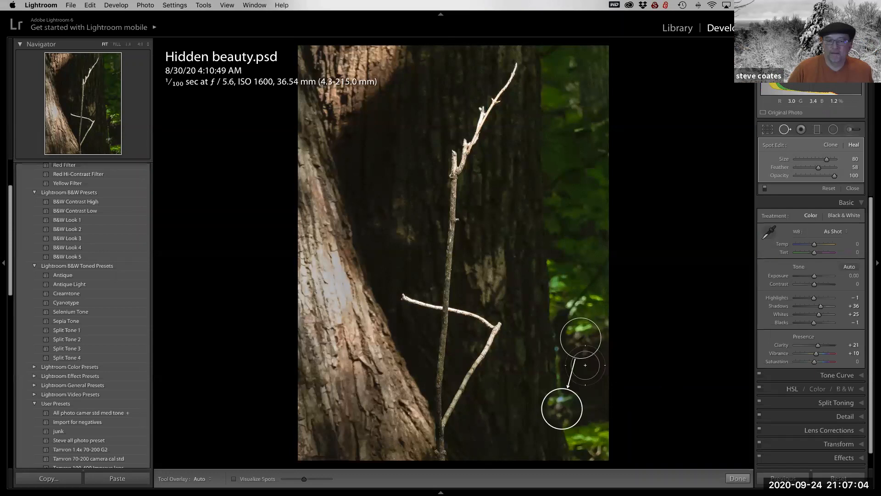
{"action": "left_click_drag", "start_coordinate": [583, 335], "coordinate": [568, 321]}
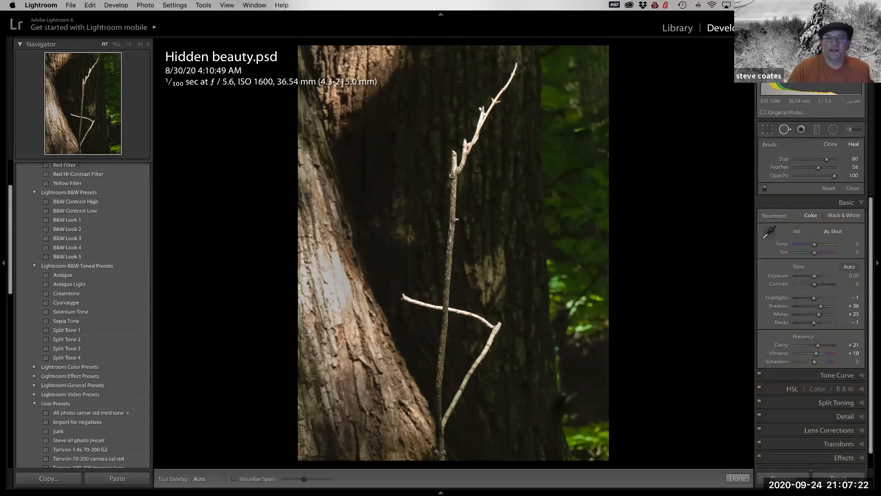
Paint Highlights −34 with Exposure reset to 0 over the bright leaves near the right edge using a size 14 Adjustment Brush.
{"action": "left_click", "coordinate": [853, 131]}
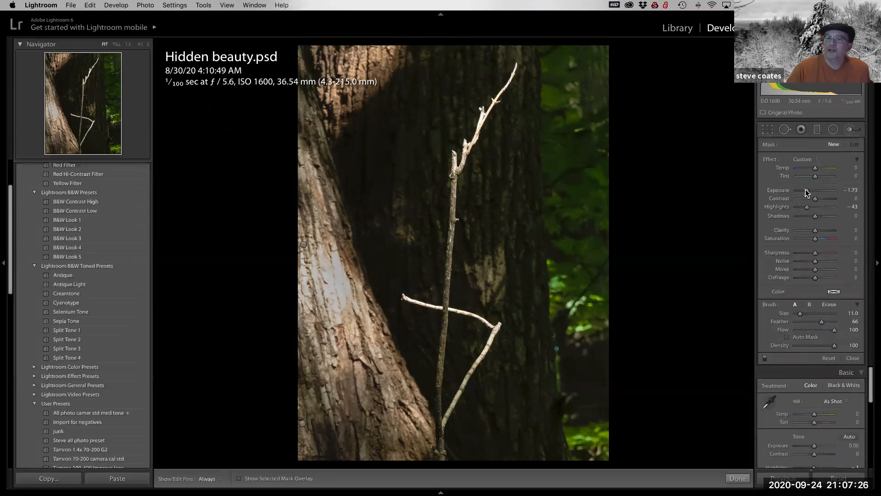
{"action": "double_click", "coordinate": [780, 191]}
{"action": "left_click_drag", "start_coordinate": [808, 207], "coordinate": [808, 208]}
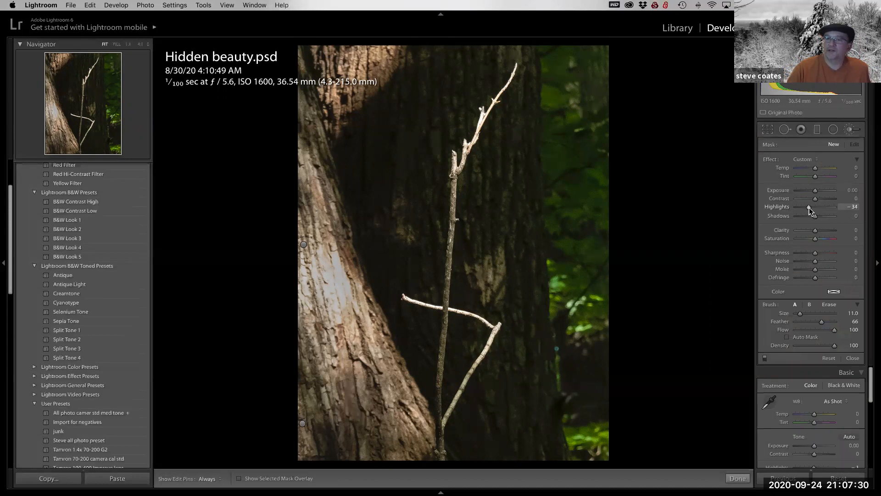
{"action": "scroll", "coordinate": [564, 308], "scroll_direction": "up", "scroll_amount": 3}
{"action": "key", "text": "h"}
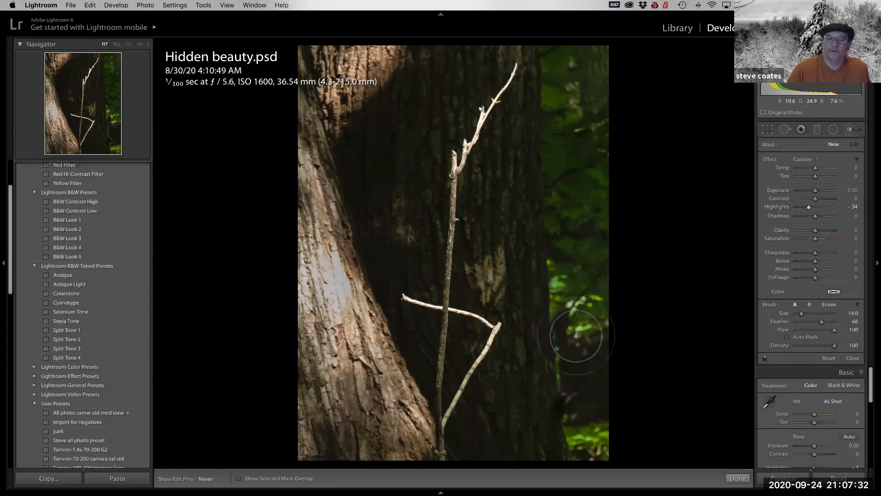
{"action": "mouse_move", "coordinate": [592, 385]}
{"action": "left_mouse_down"}
{"action": "mouse_move", "coordinate": [578, 407]}
{"action": "mouse_move", "coordinate": [608, 423]}
{"action": "mouse_move", "coordinate": [586, 426]}
{"action": "mouse_move", "coordinate": [614, 429]}
{"action": "mouse_move", "coordinate": [603, 319]}
{"action": "mouse_move", "coordinate": [593, 364]}
{"action": "mouse_move", "coordinate": [590, 352]}
{"action": "left_mouse_up"}
{"action": "key", "text": "h"}
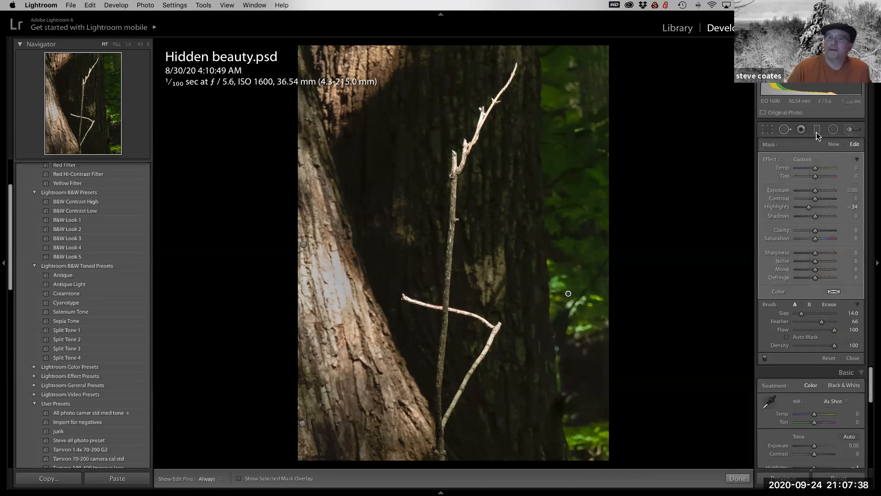
{"action": "left_click", "coordinate": [852, 131]}
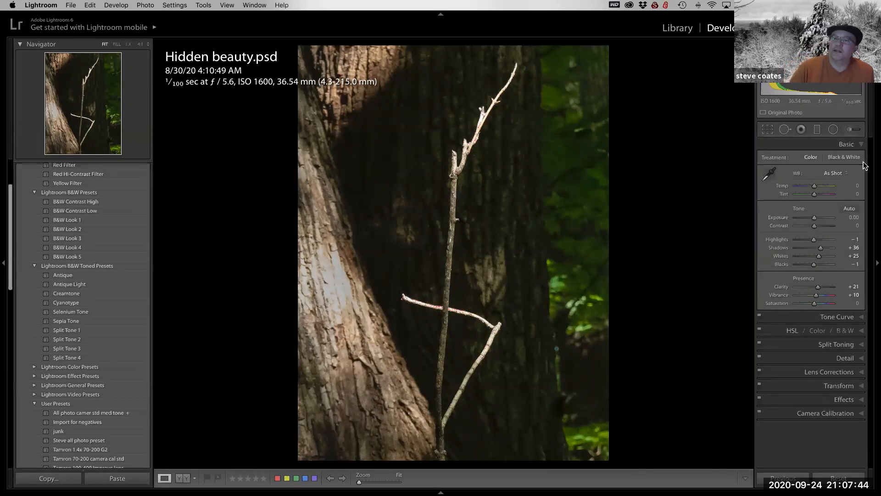
Paint Highlights −34 along the upper part of the twig with a size 9 Adjustment Brush, and close the brush.
{"action": "left_click", "coordinate": [852, 130]}
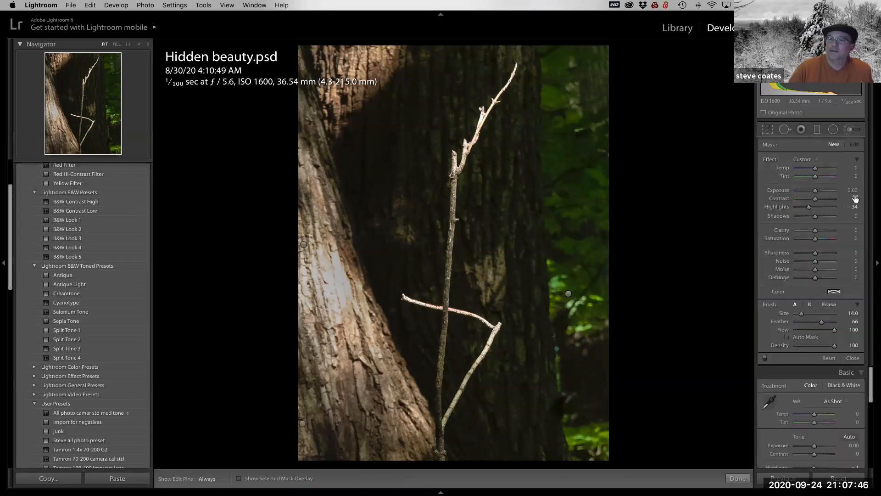
{"action": "key", "text": "bracketleft"}
{"action": "key", "text": "bracketleft"}
{"action": "key", "text": "bracketleft"}
{"action": "key", "text": "bracketleft"}
{"action": "key", "text": "bracketleft"}
{"action": "left_click_drag", "start_coordinate": [464, 167], "coordinate": [514, 40]}
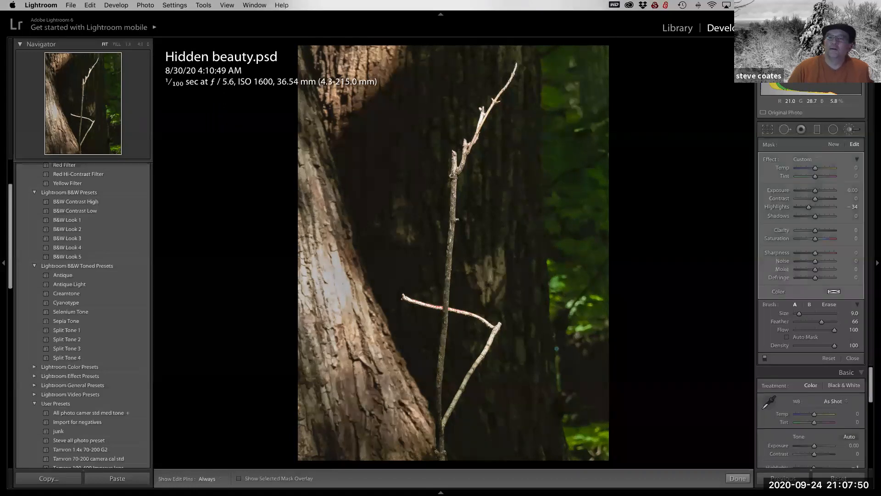
{"action": "left_click", "coordinate": [852, 130]}
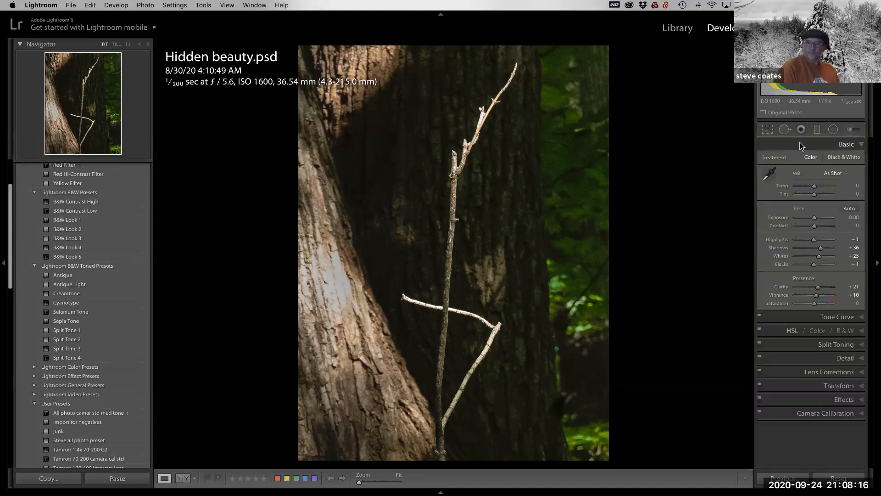
Convert Hidden beauty.psd to black and white, and return to the Library grid with both side panels shown.
{"action": "left_click", "coordinate": [849, 158]}
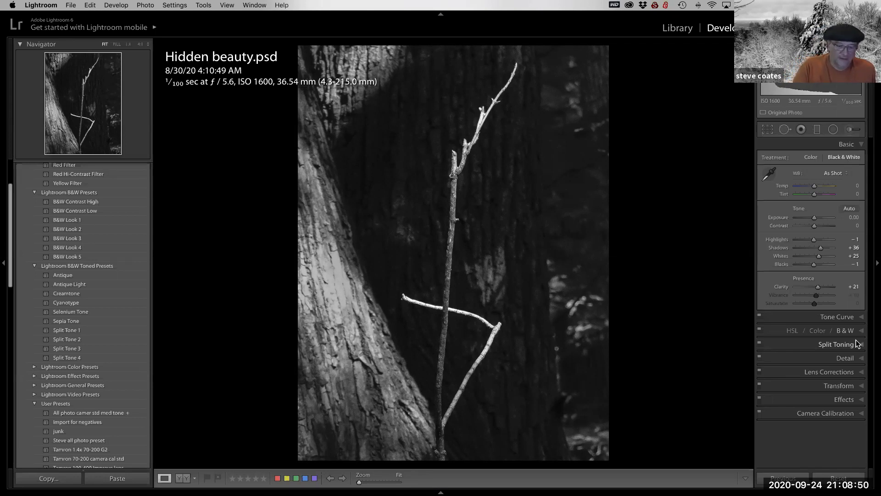
{"action": "key", "text": "g"}
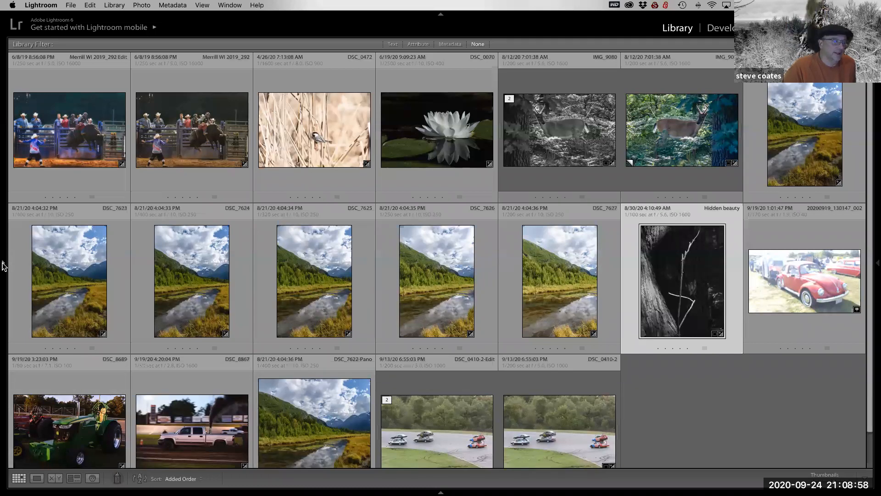
{"action": "left_click", "coordinate": [4, 264]}
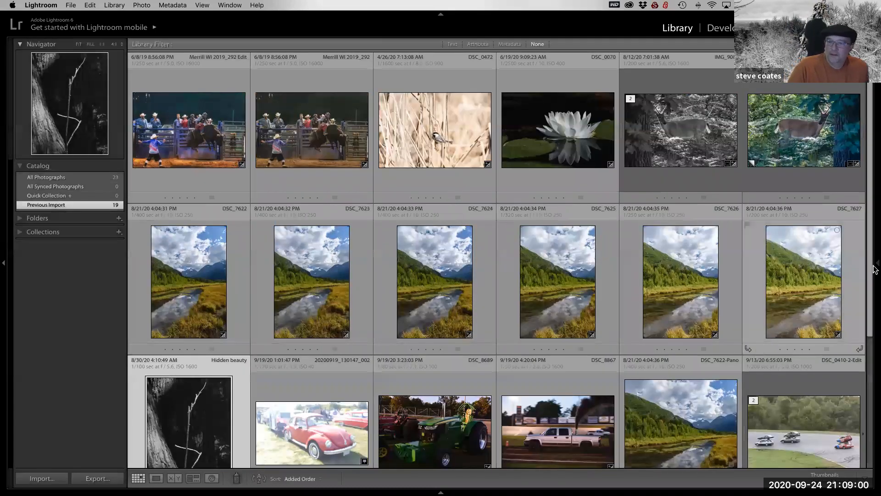
{"action": "left_click", "coordinate": [875, 269]}
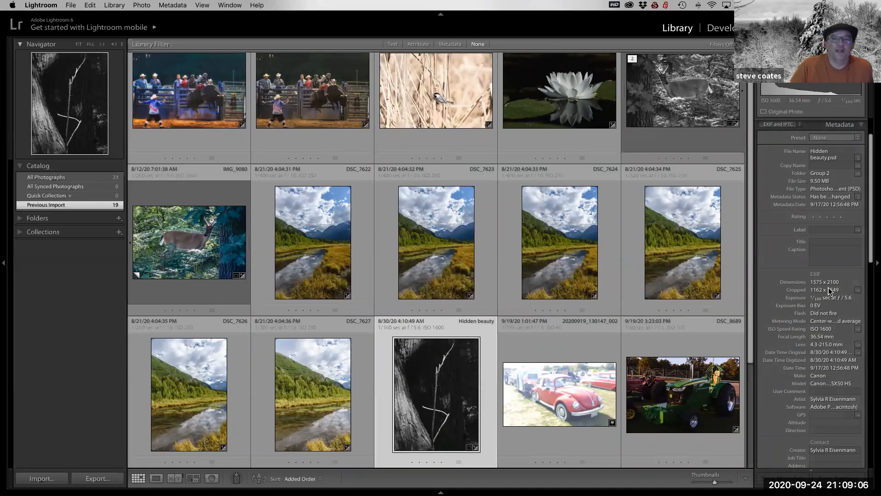
{"action": "scroll", "coordinate": [667, 303], "scroll_direction": "up", "scroll_amount": 2}
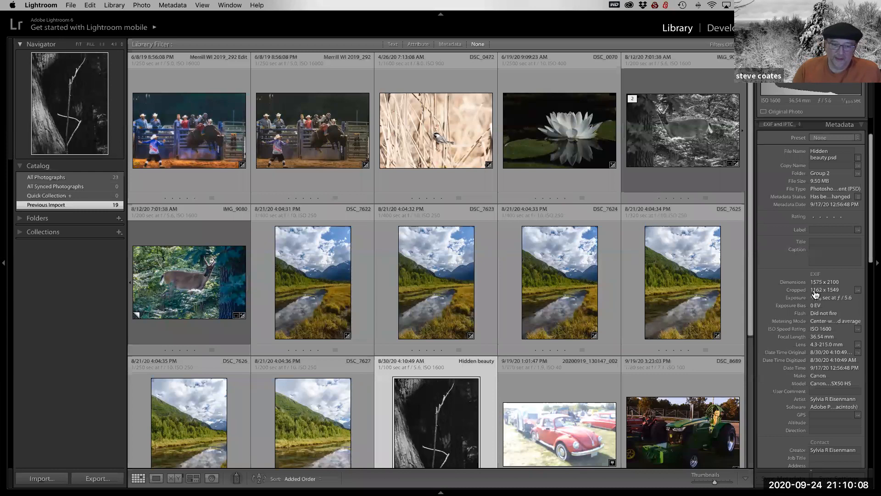
Switch to Safari and open the YouTube site through a web search for "youtube".
{"action": "mouse_move", "coordinate": [441, 494]}
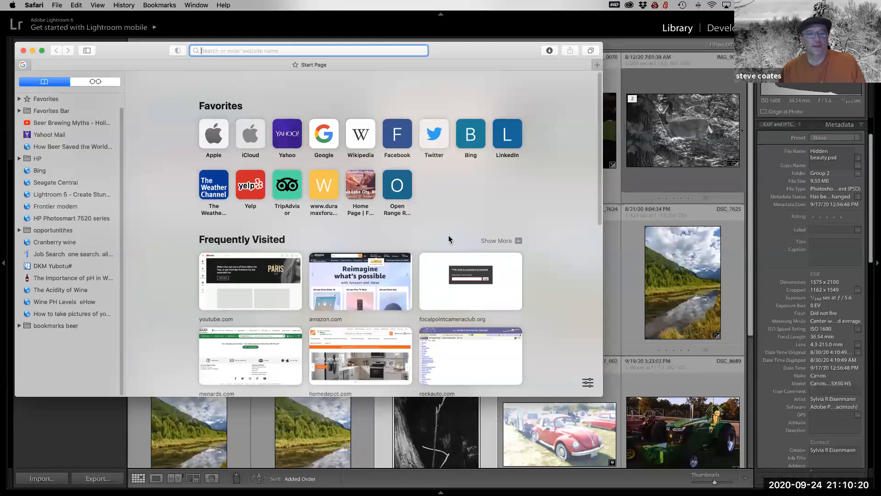
{"action": "scroll", "coordinate": [449, 240], "scroll_direction": "down", "scroll_amount": 10}
{"action": "scroll", "coordinate": [449, 240], "scroll_direction": "up", "scroll_amount": 10}
{"action": "scroll", "coordinate": [444, 246], "scroll_direction": "down", "scroll_amount": 10}
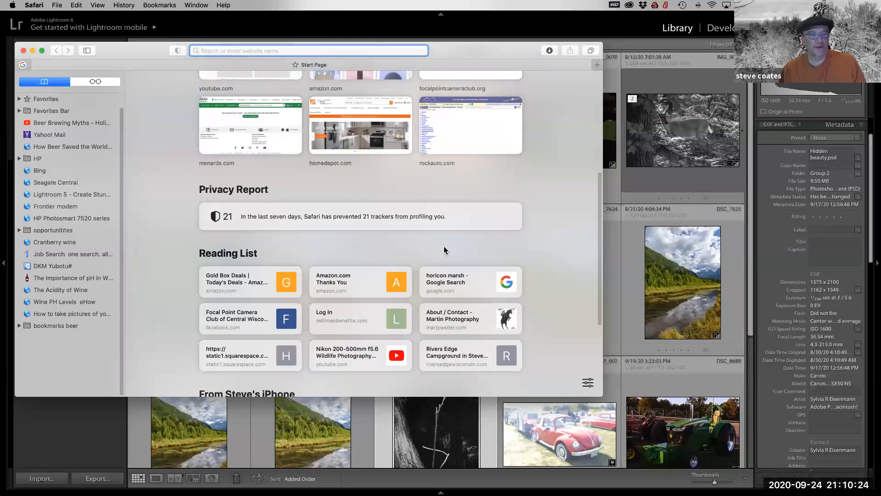
{"action": "scroll", "coordinate": [444, 249], "scroll_direction": "down", "scroll_amount": 2}
{"action": "scroll", "coordinate": [425, 292], "scroll_direction": "up", "scroll_amount": 10}
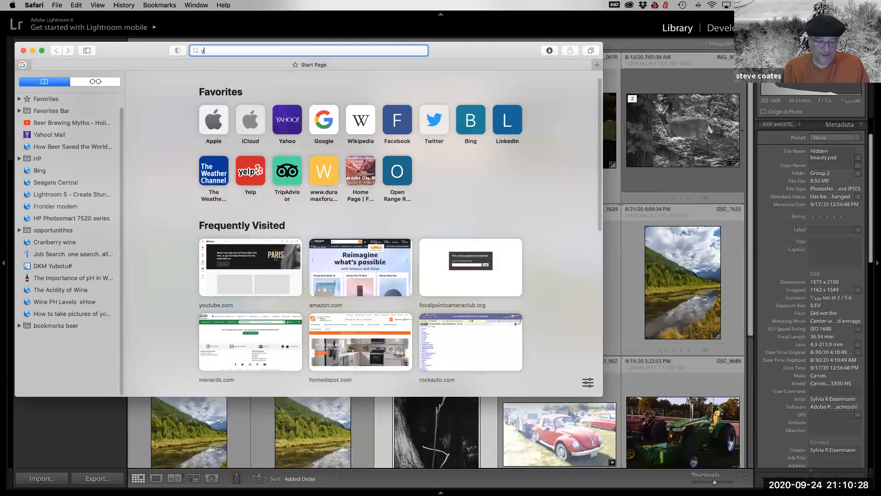
{"action": "type", "text": "youtube"}
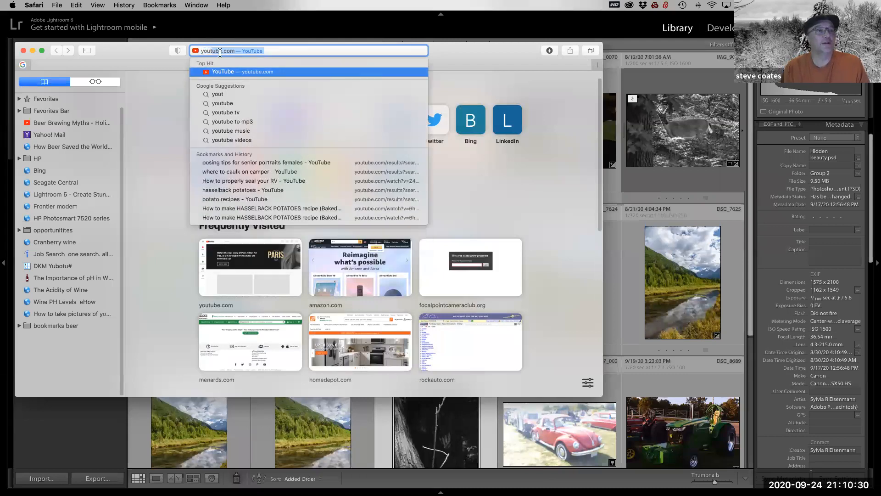
{"action": "left_click", "coordinate": [232, 104]}
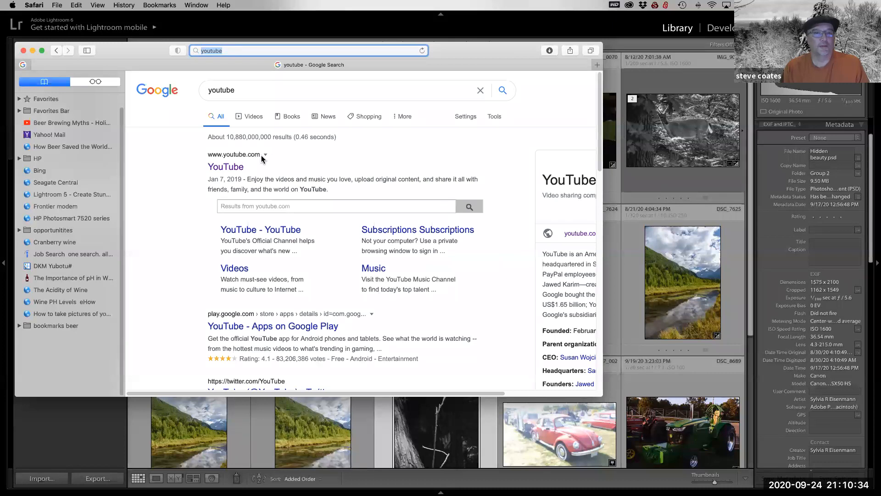
{"action": "left_click", "coordinate": [225, 168]}
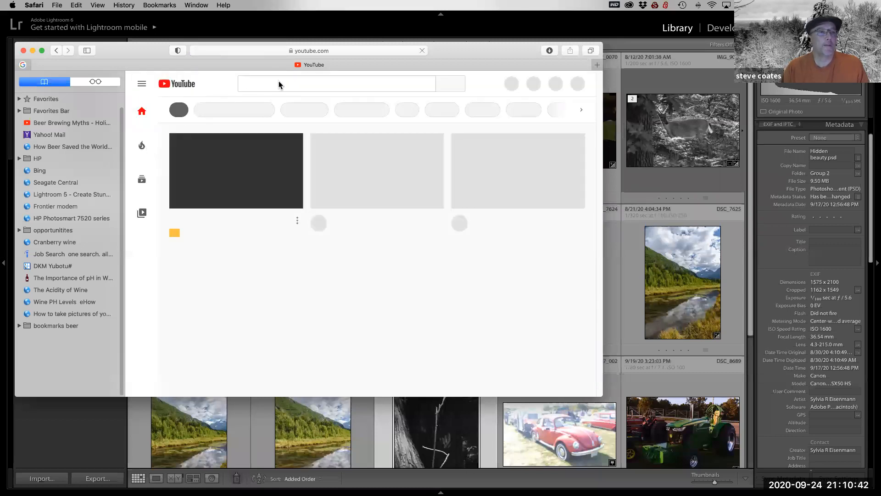
Search YouTube for "lightroom 6".
{"action": "left_click", "coordinate": [277, 84]}
{"action": "type", "text": "lightroom"}
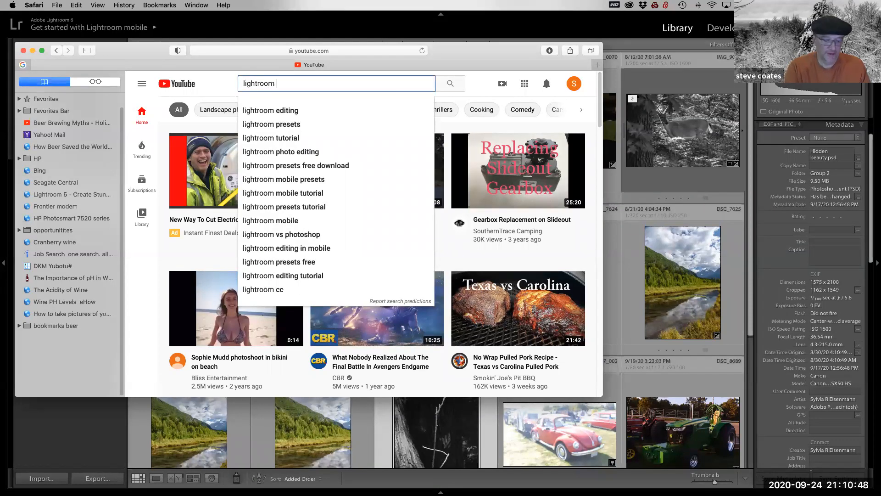
{"action": "type", "text": " 6"}
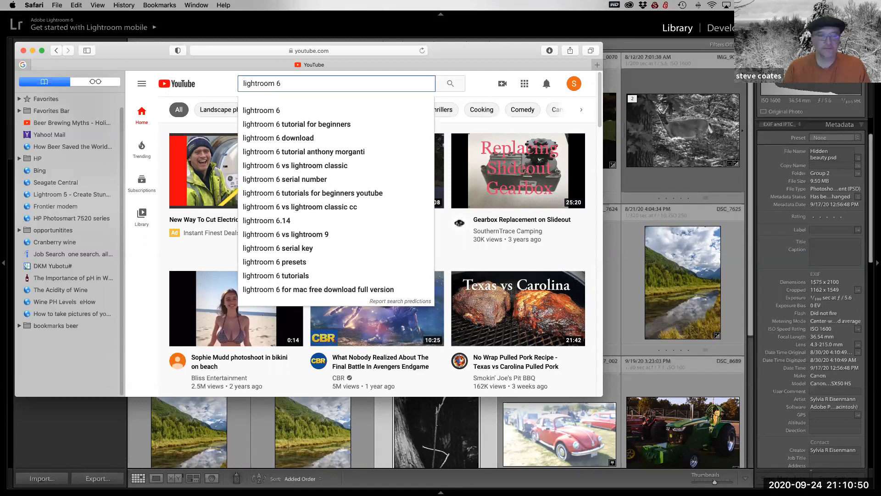
{"action": "key", "text": "Return"}
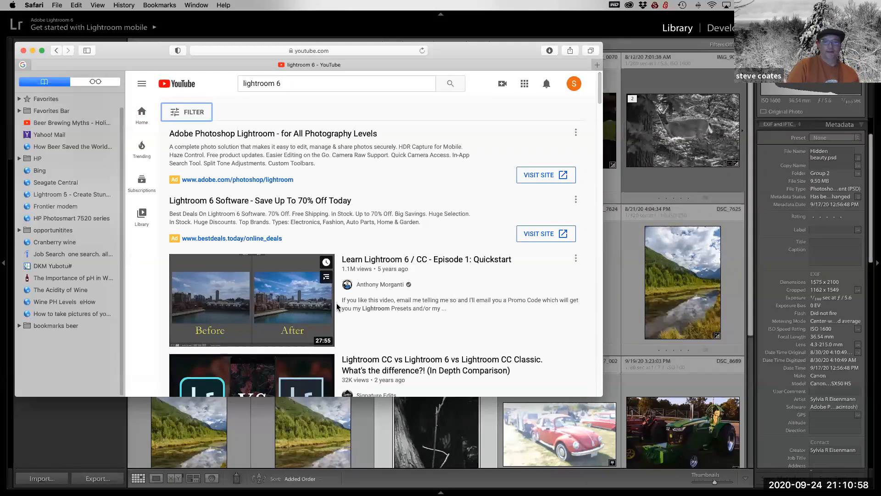
Look through the YouTube search results for Lightroom 6 tutorials and training videos.
{"action": "scroll", "coordinate": [383, 301], "scroll_direction": "down", "scroll_amount": 1}
{"action": "scroll", "coordinate": [383, 302], "scroll_direction": "down", "scroll_amount": 5}
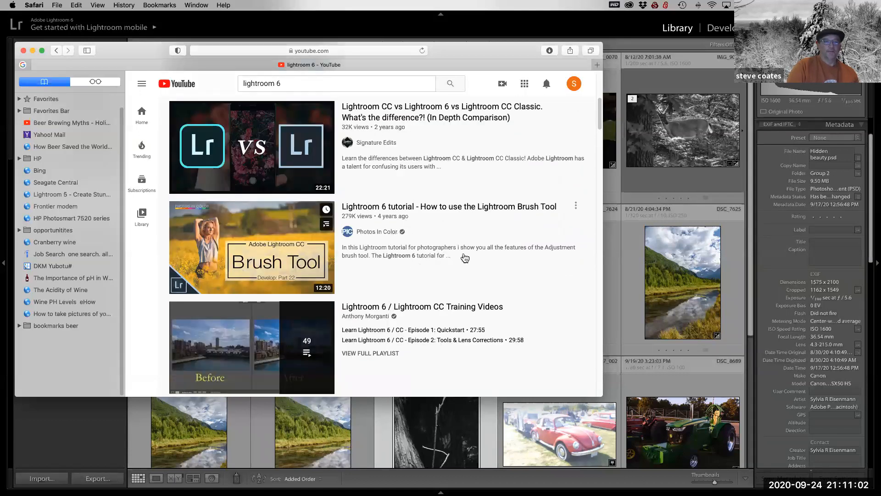
{"action": "scroll", "coordinate": [442, 241], "scroll_direction": "up", "scroll_amount": 1}
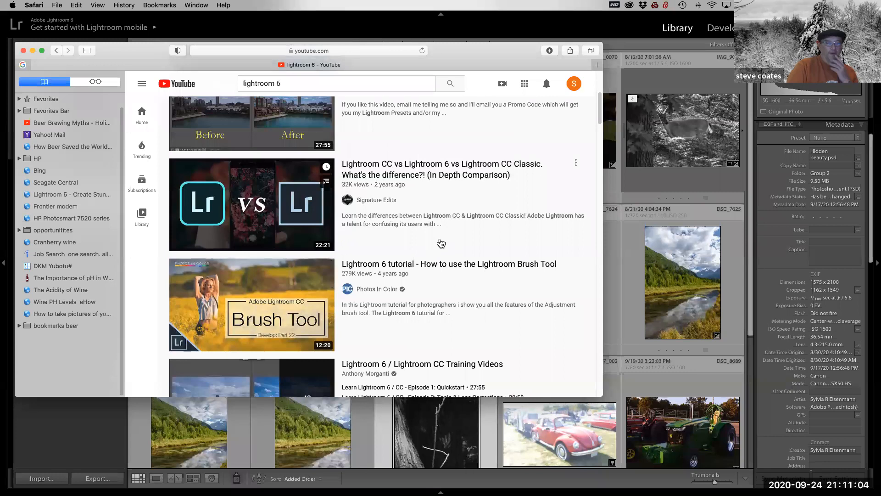
{"action": "scroll", "coordinate": [432, 284], "scroll_direction": "down", "scroll_amount": 1}
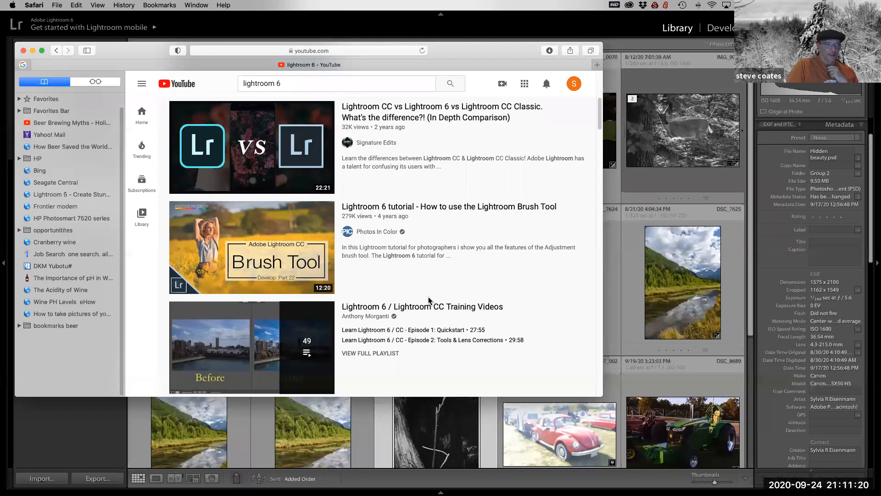
{"action": "scroll", "coordinate": [428, 297], "scroll_direction": "down", "scroll_amount": 5}
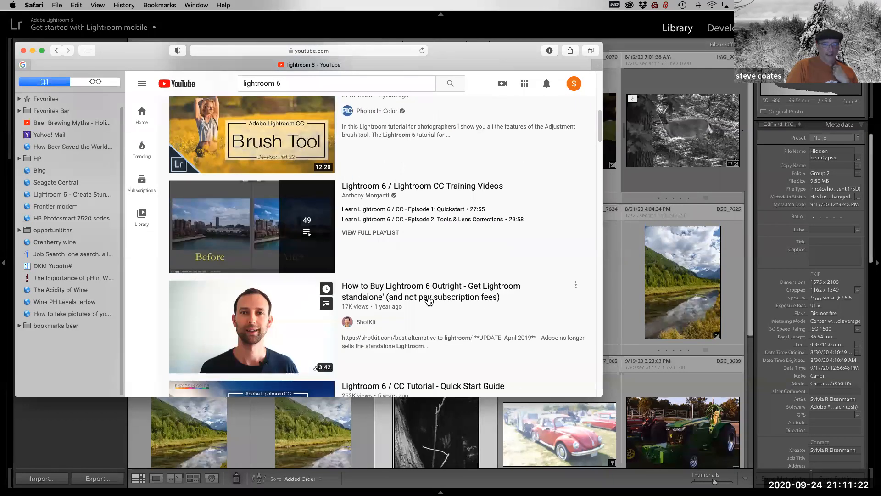
{"action": "scroll", "coordinate": [429, 301], "scroll_direction": "down", "scroll_amount": 1}
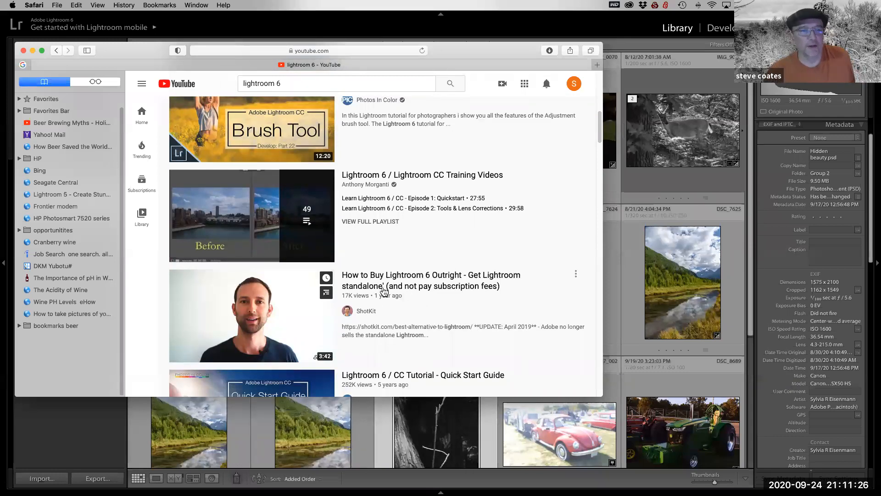
{"action": "scroll", "coordinate": [384, 291], "scroll_direction": "down", "scroll_amount": 4}
{"action": "scroll", "coordinate": [391, 287], "scroll_direction": "down", "scroll_amount": 2}
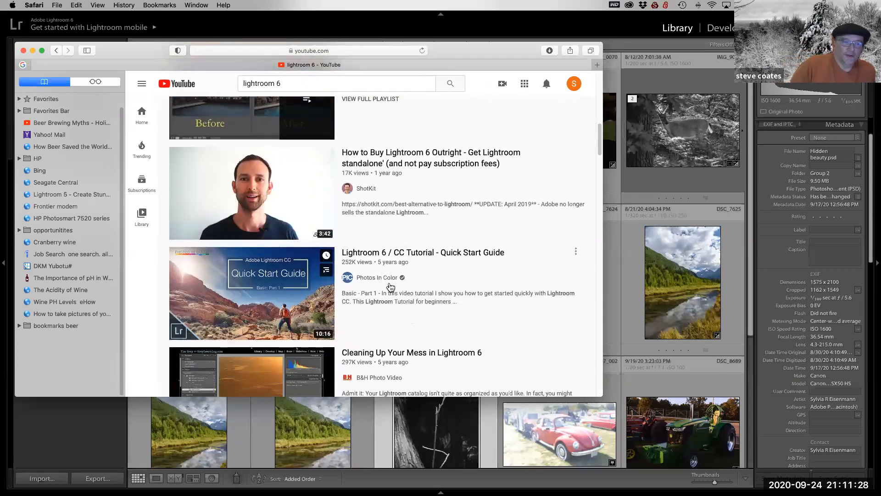
{"action": "scroll", "coordinate": [390, 287], "scroll_direction": "down", "scroll_amount": 10}
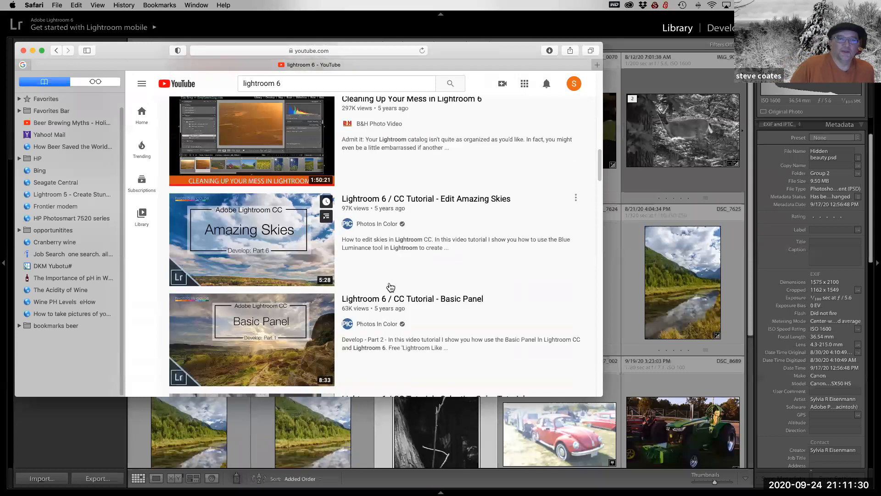
{"action": "scroll", "coordinate": [390, 287], "scroll_direction": "up", "scroll_amount": 20}
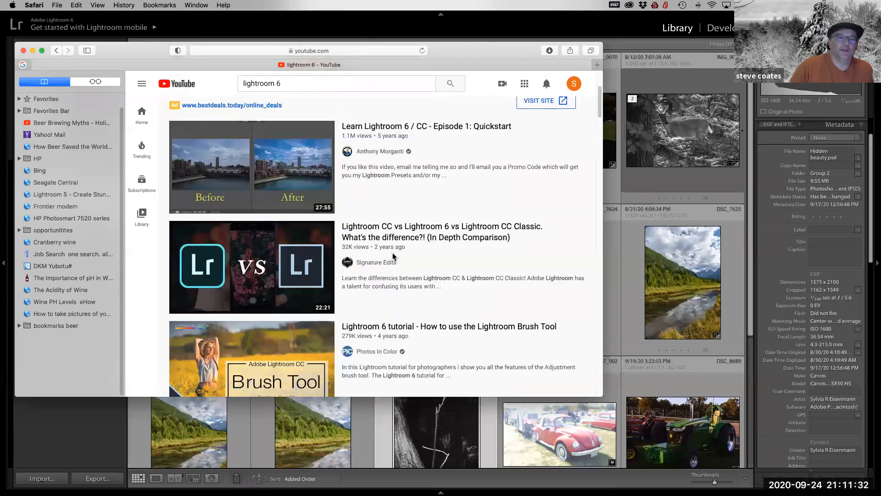
Examine the video series on the channel behind "Learn Lightroom 6 / CC - Episode 1: Quickstart", and close the browser window.
{"action": "left_click", "coordinate": [377, 285]}
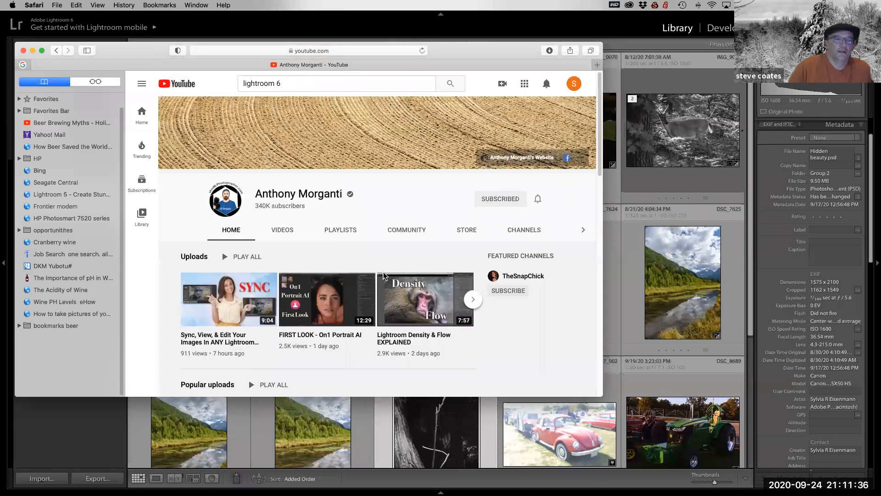
{"action": "scroll", "coordinate": [358, 271], "scroll_direction": "down", "scroll_amount": 5}
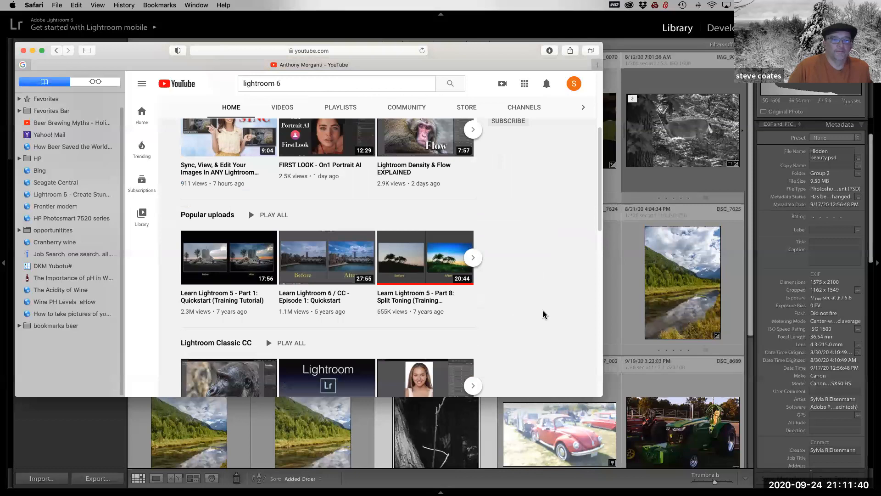
{"action": "scroll", "coordinate": [543, 315], "scroll_direction": "down", "scroll_amount": 3}
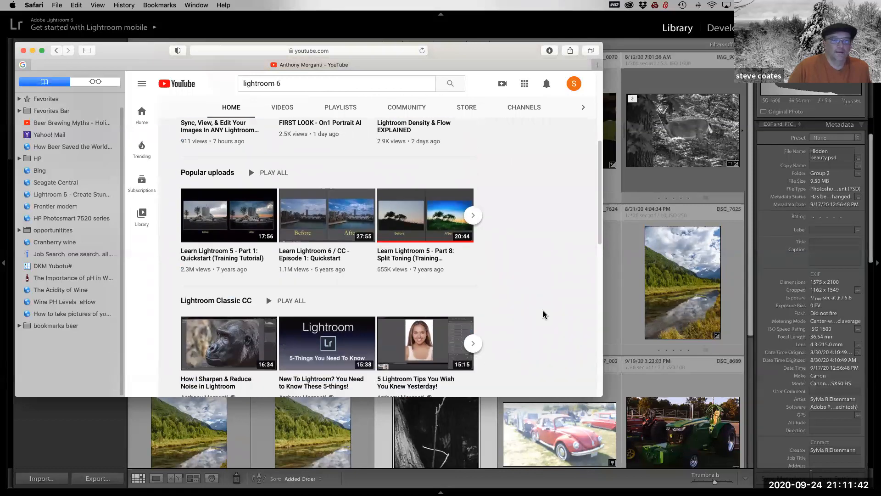
{"action": "scroll", "coordinate": [543, 314], "scroll_direction": "down", "scroll_amount": 6}
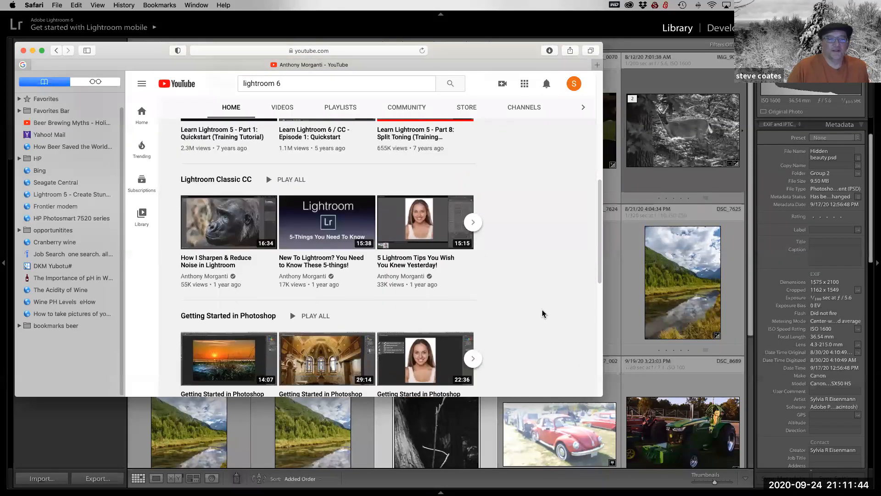
{"action": "scroll", "coordinate": [521, 288], "scroll_direction": "down", "scroll_amount": 5}
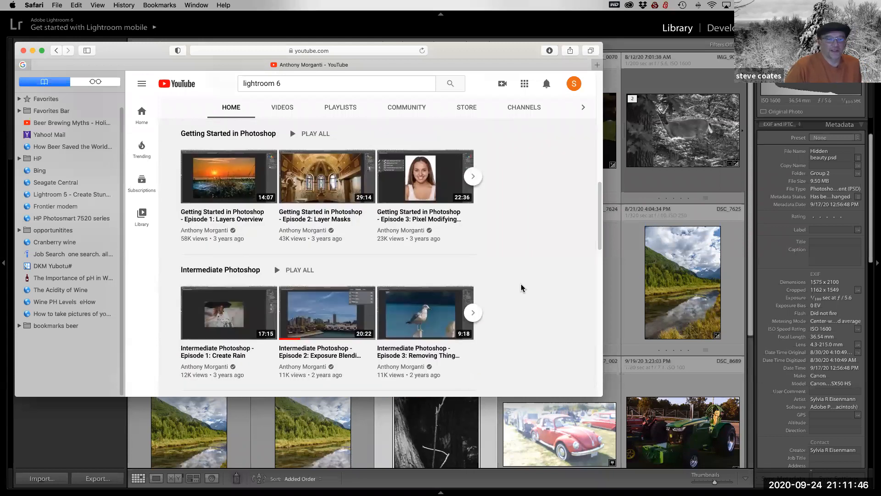
{"action": "scroll", "coordinate": [522, 289], "scroll_direction": "down", "scroll_amount": 3}
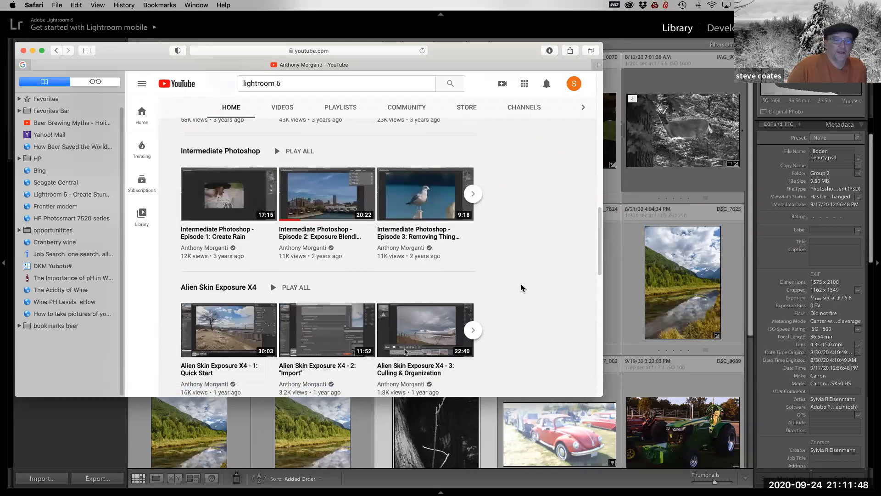
{"action": "scroll", "coordinate": [524, 290], "scroll_direction": "down", "scroll_amount": 1}
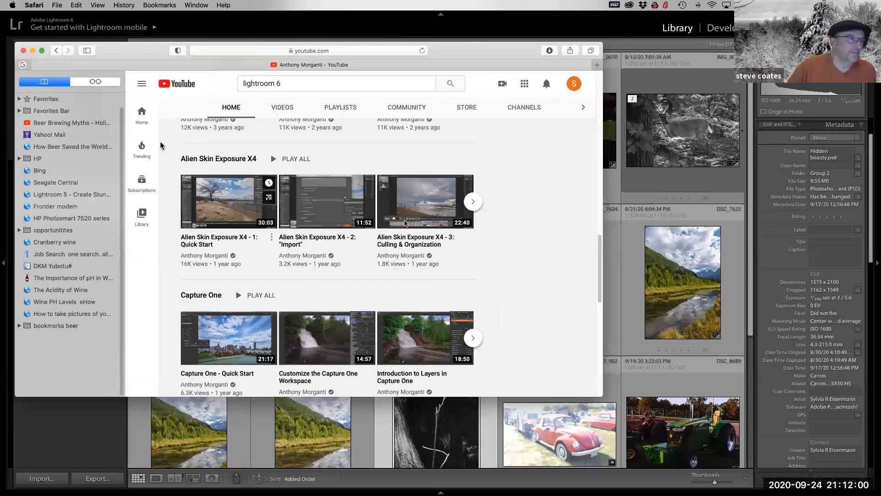
{"action": "left_click", "coordinate": [23, 52]}
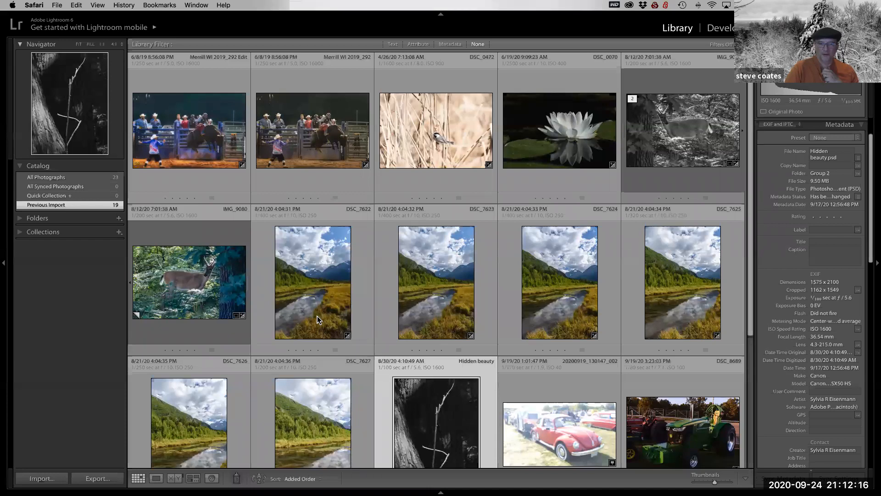
Review the edited photos of the previous import in Lightroom's Library grid, ending at the white water lily in the first row.
{"action": "scroll", "coordinate": [317, 316], "scroll_direction": "down", "scroll_amount": 1}
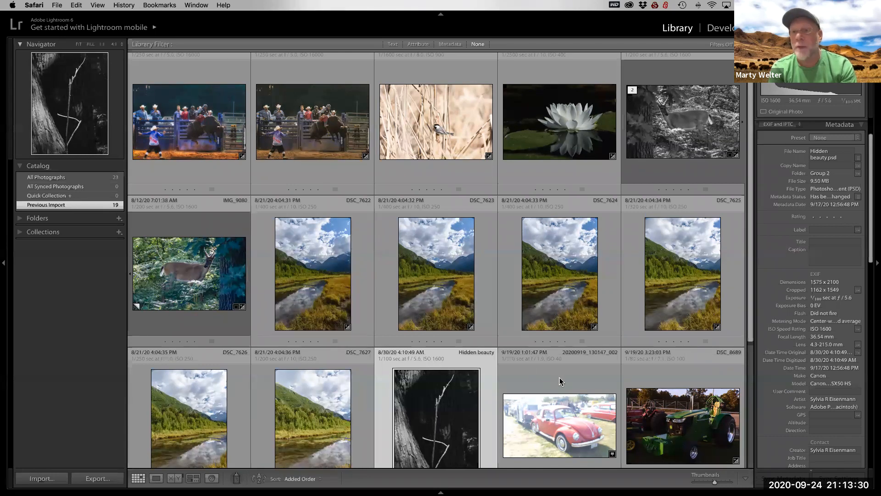
{"action": "scroll", "coordinate": [561, 381], "scroll_direction": "down", "scroll_amount": 1}
{"action": "scroll", "coordinate": [553, 374], "scroll_direction": "down", "scroll_amount": 3}
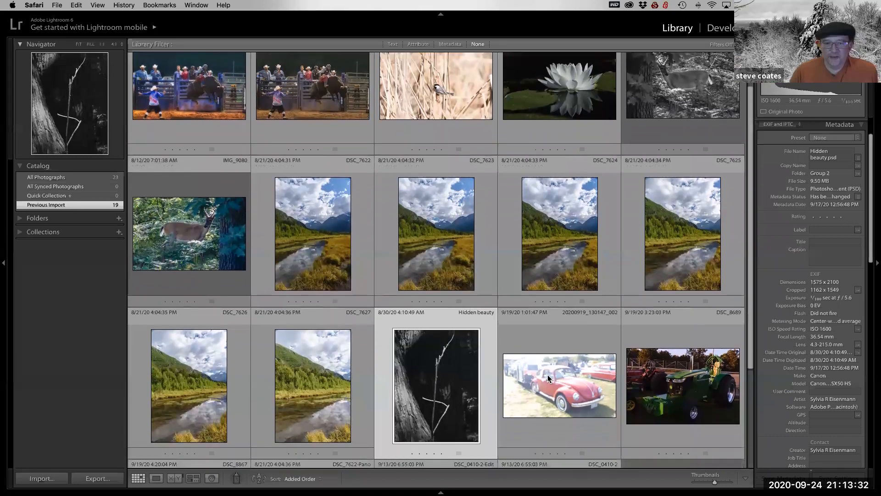
{"action": "scroll", "coordinate": [539, 361], "scroll_direction": "down", "scroll_amount": 1}
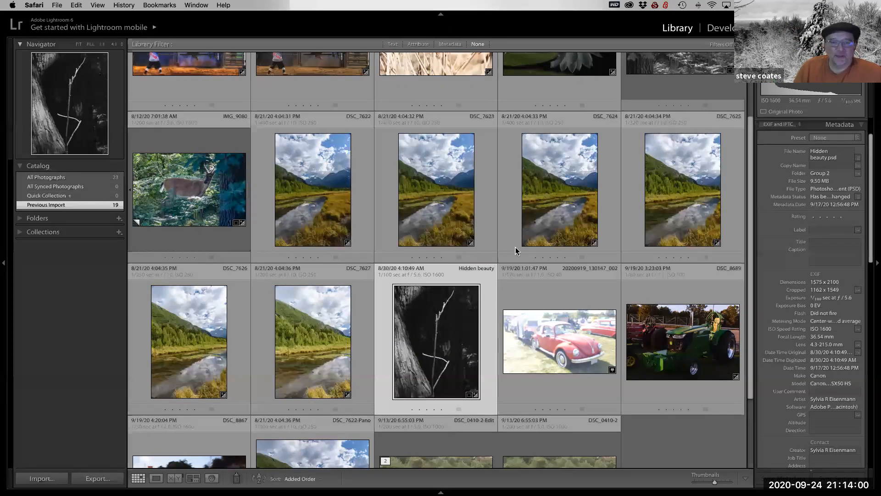
{"action": "scroll", "coordinate": [516, 247], "scroll_direction": "down", "scroll_amount": 3}
{"action": "scroll", "coordinate": [508, 255], "scroll_direction": "down", "scroll_amount": 1}
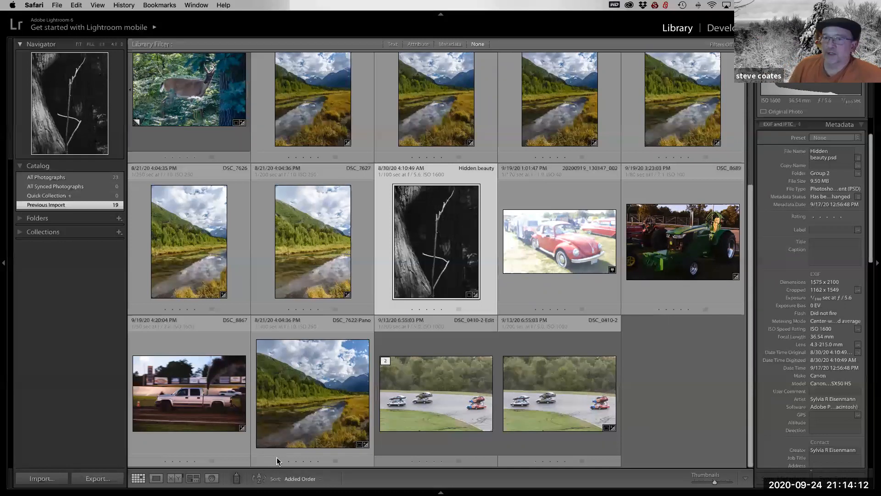
{"action": "scroll", "coordinate": [310, 456], "scroll_direction": "up", "scroll_amount": 3}
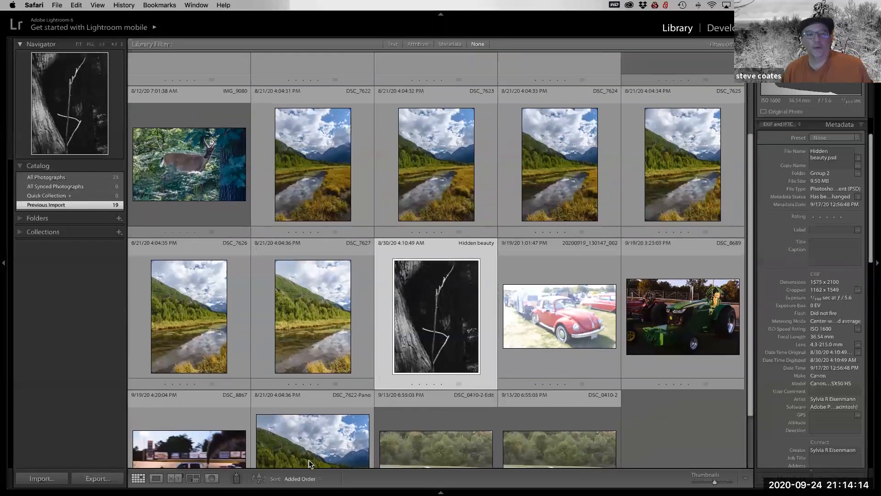
{"action": "scroll", "coordinate": [309, 460], "scroll_direction": "up", "scroll_amount": 5}
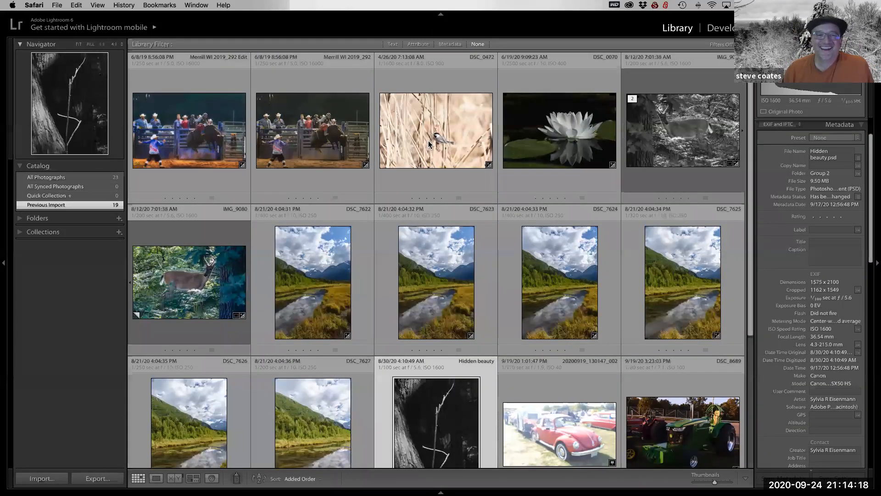
{"action": "left_click", "coordinate": [561, 119]}
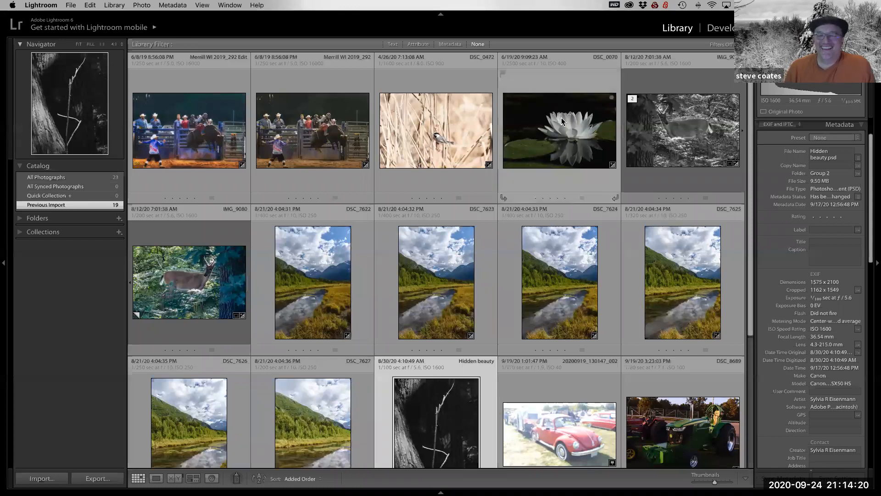